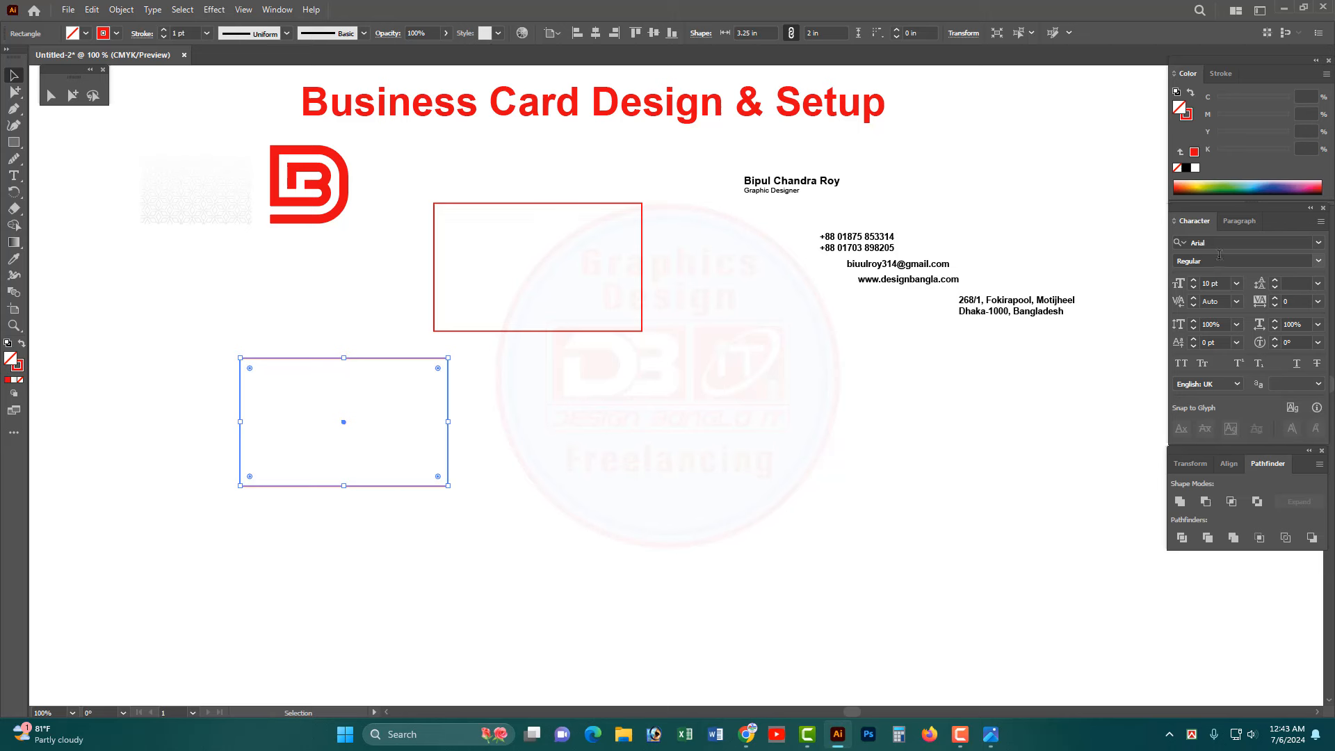
- Resize the lower rectangle to 3.5 in wide and 2.15 in high
left_click(1191, 464)
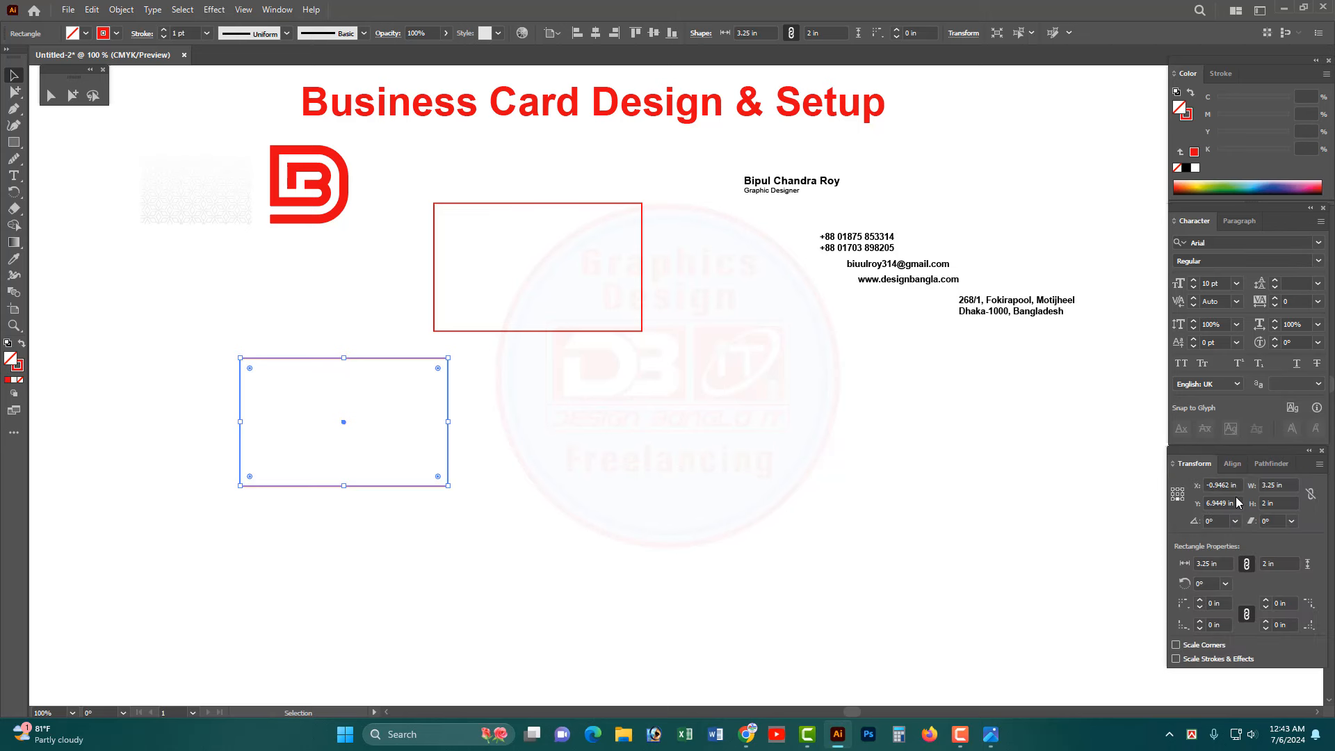
left_click(1282, 486)
type("3.5")
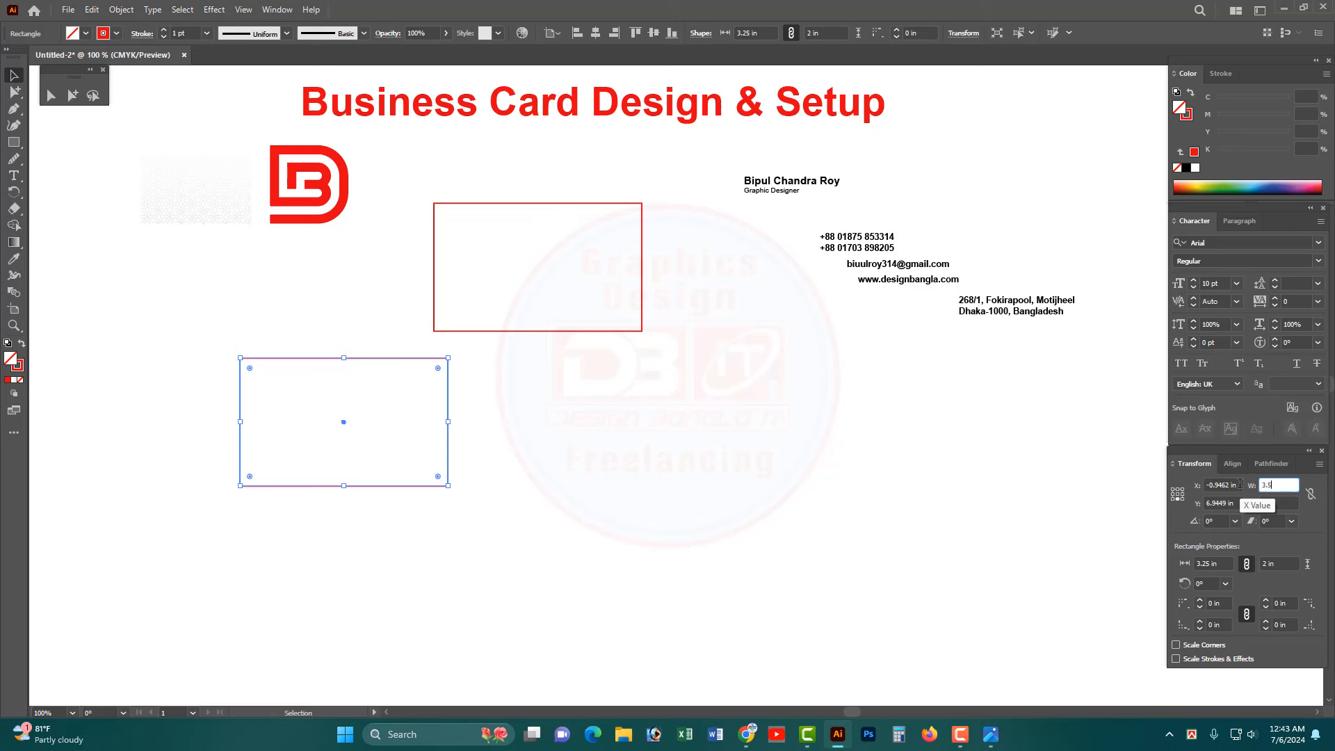
key("Tab")
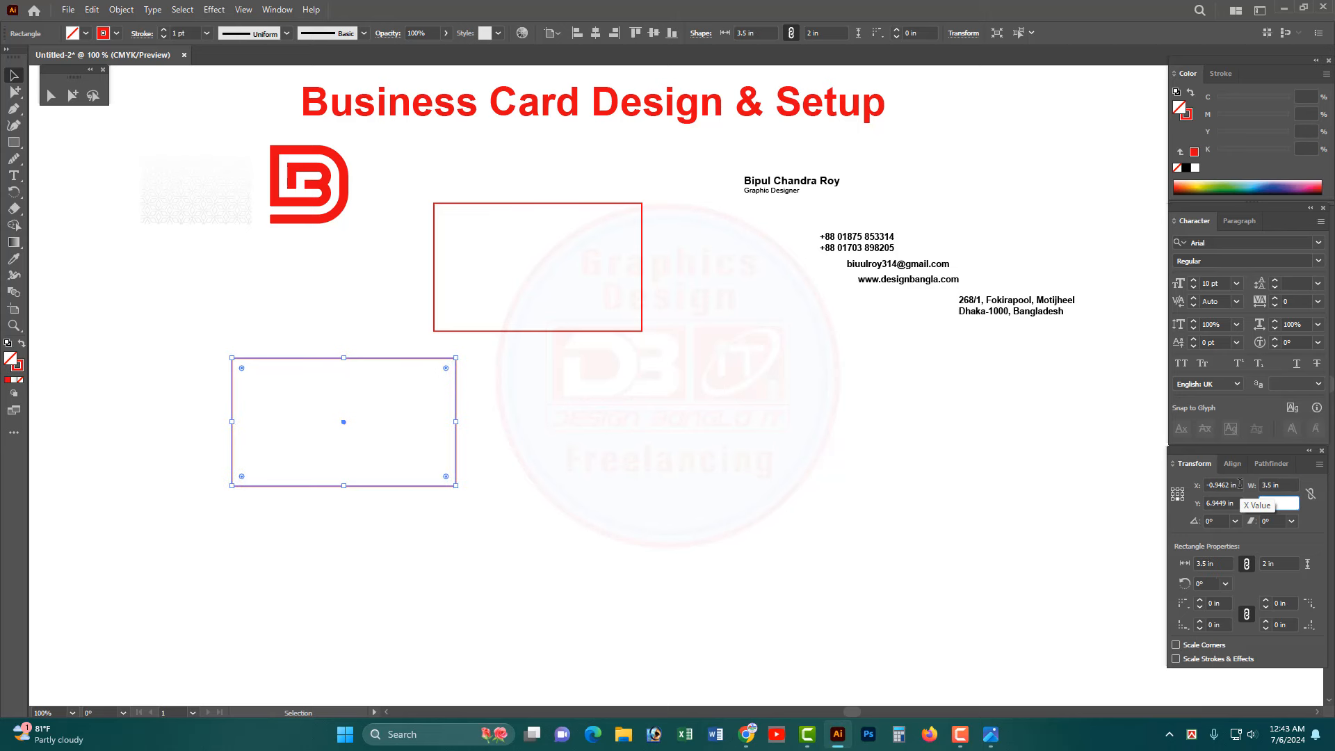
type("2.15")
key("Return")
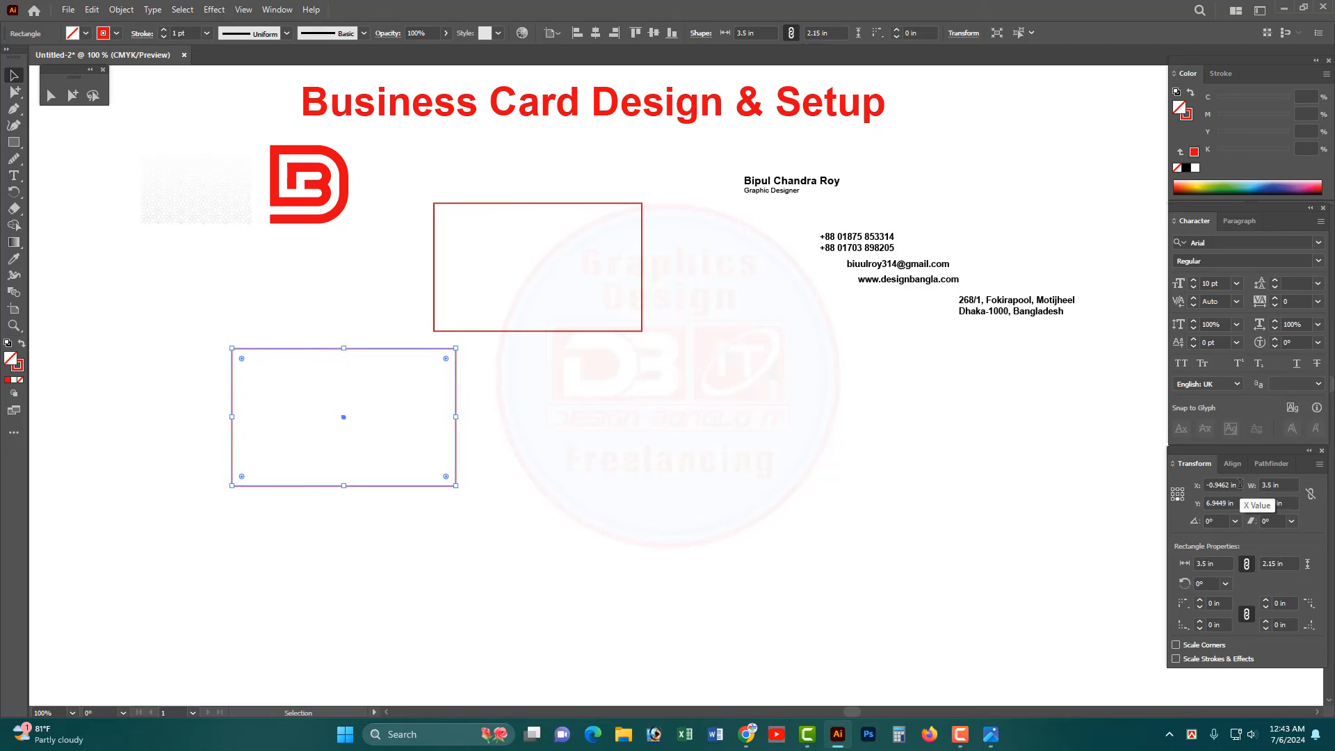
- Move the lower rectangle to the right beneath the upper one and set its height to 2.30 in
left_click(525, 432)
left_click_drag(458, 390, 669, 412)
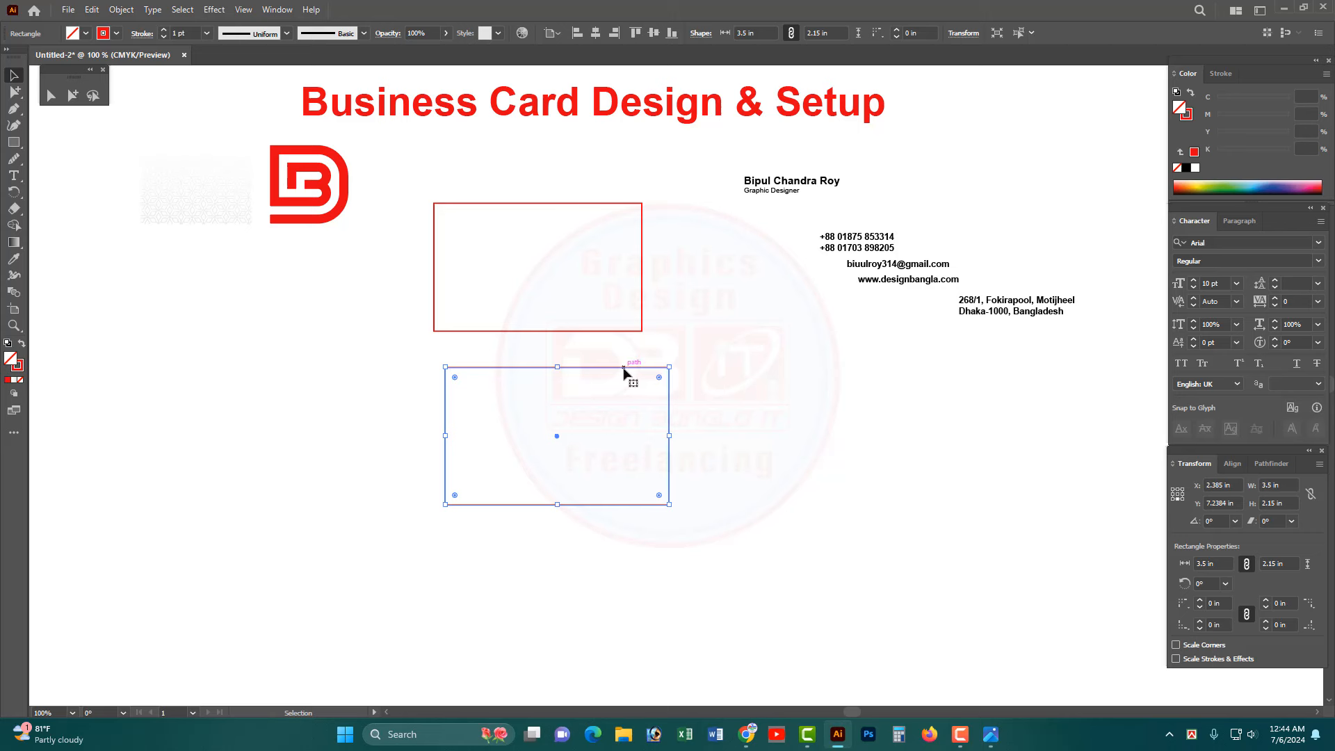
left_click(1287, 503)
type("2.30")
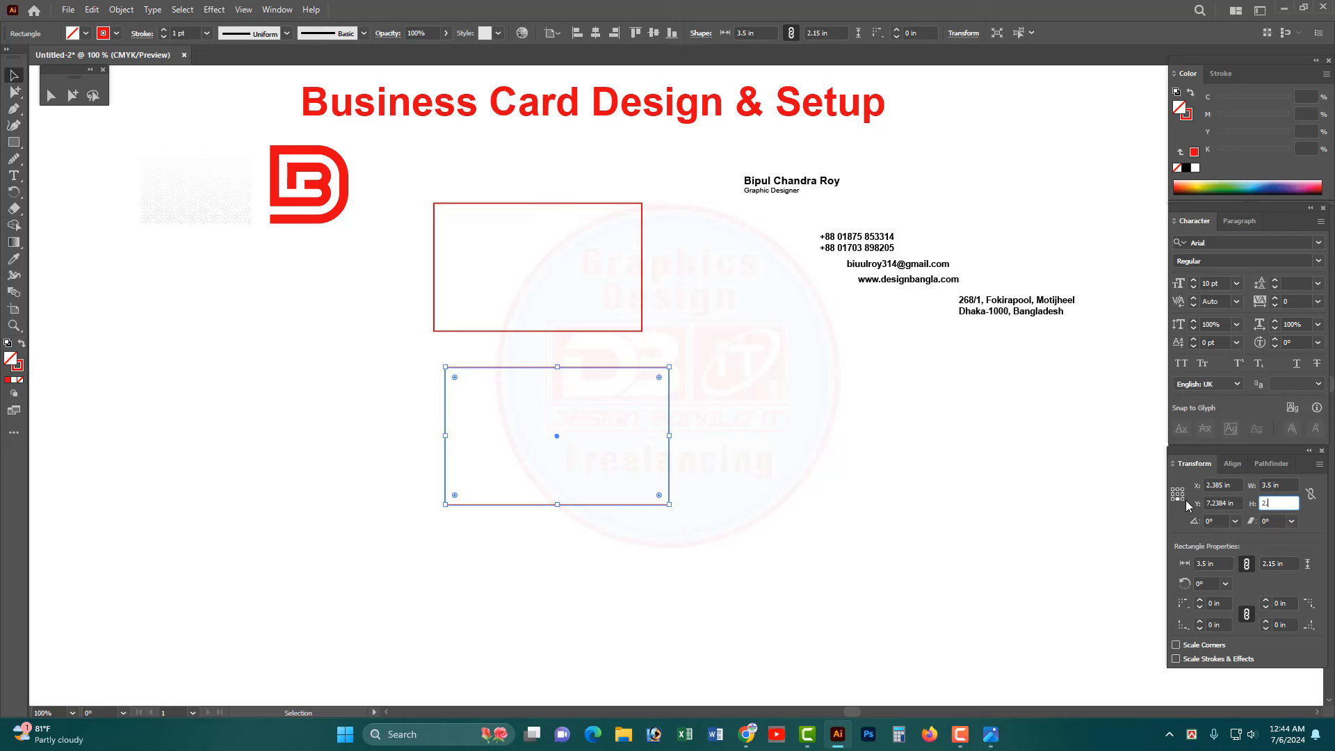
key("Return")
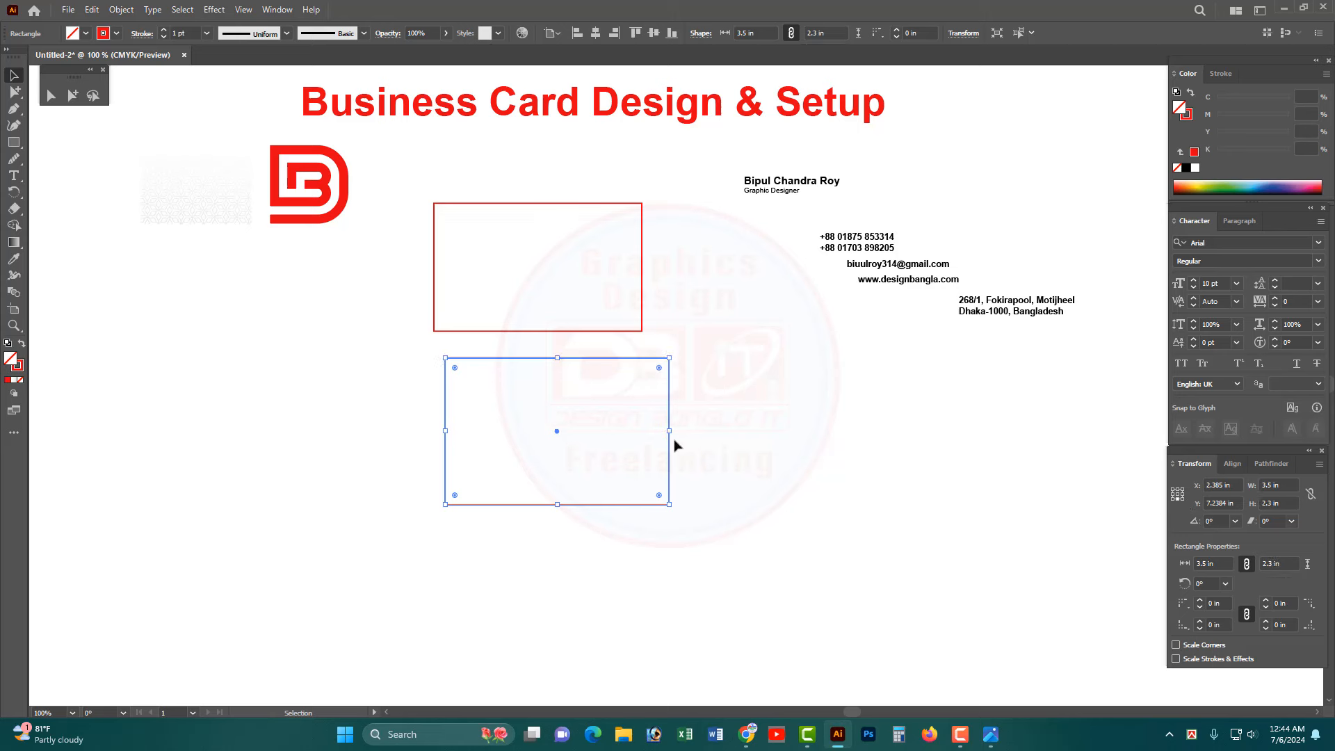
- Shift the lower rectangle slightly down and left, and set its width to 3.8 in
left_click_drag(669, 440, 615, 474)
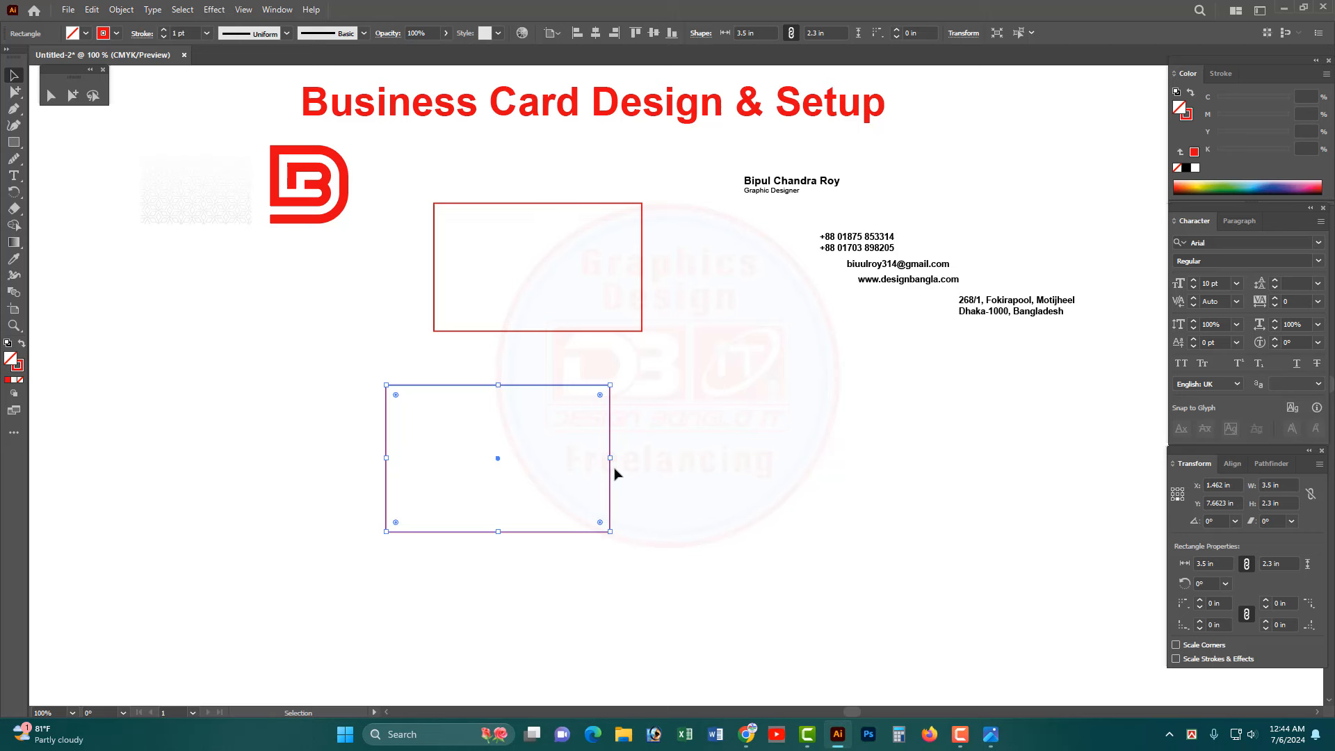
left_click(1287, 487)
type("3.8")
key("Return")
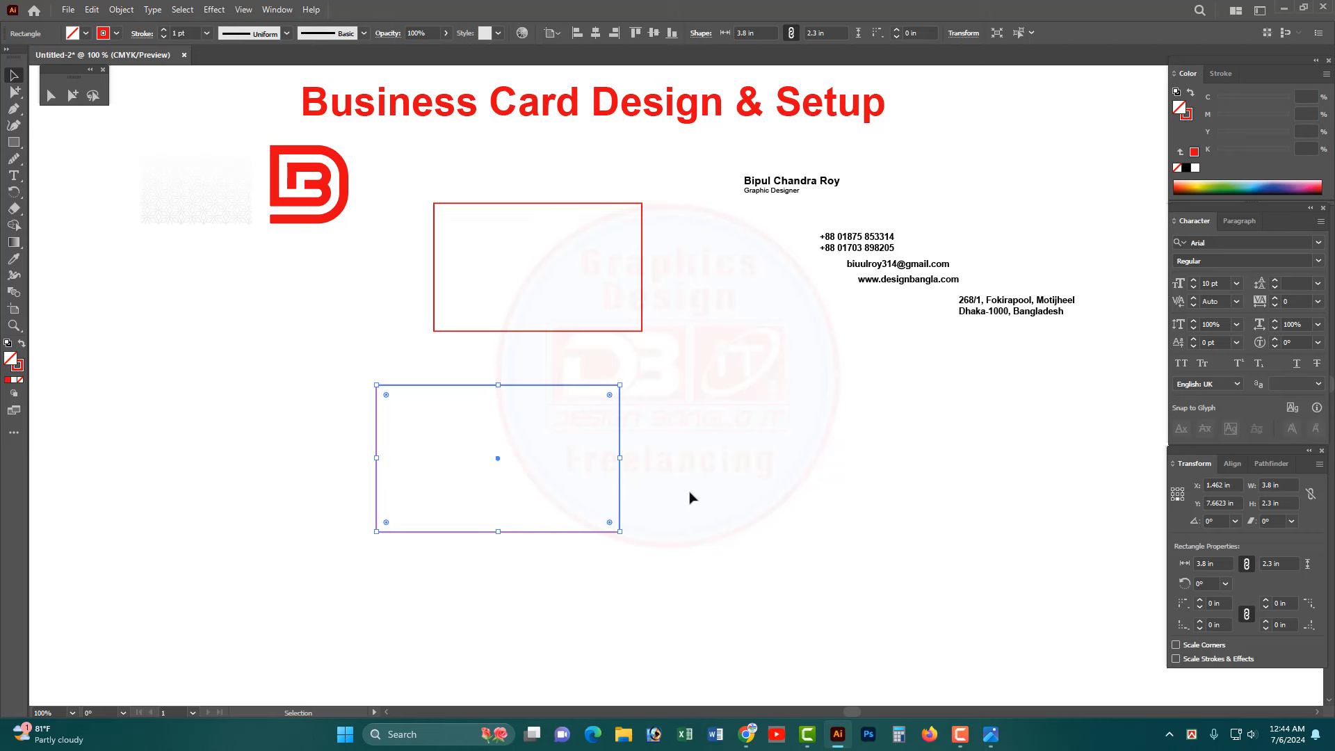
- Delete the lower rectangle, keeping only the 3.25 × 2 in card outline
left_click(602, 269)
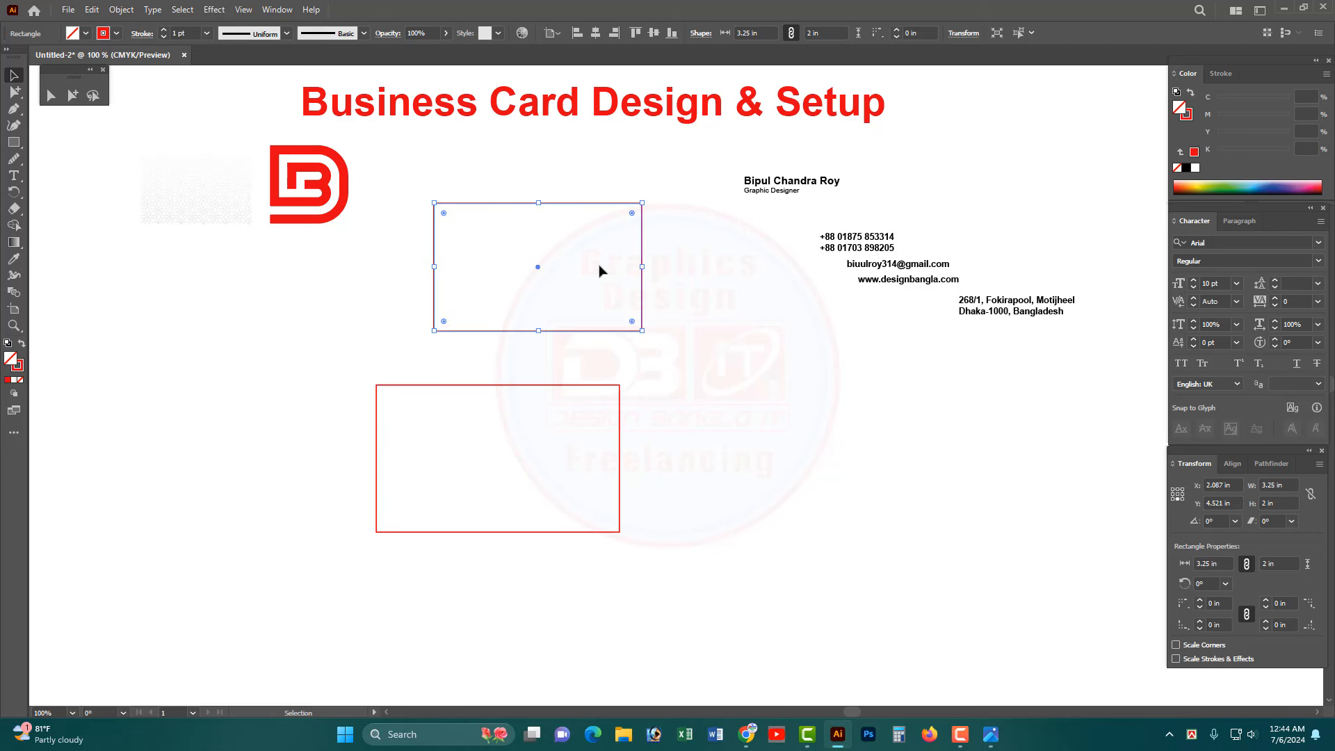
left_click(570, 498)
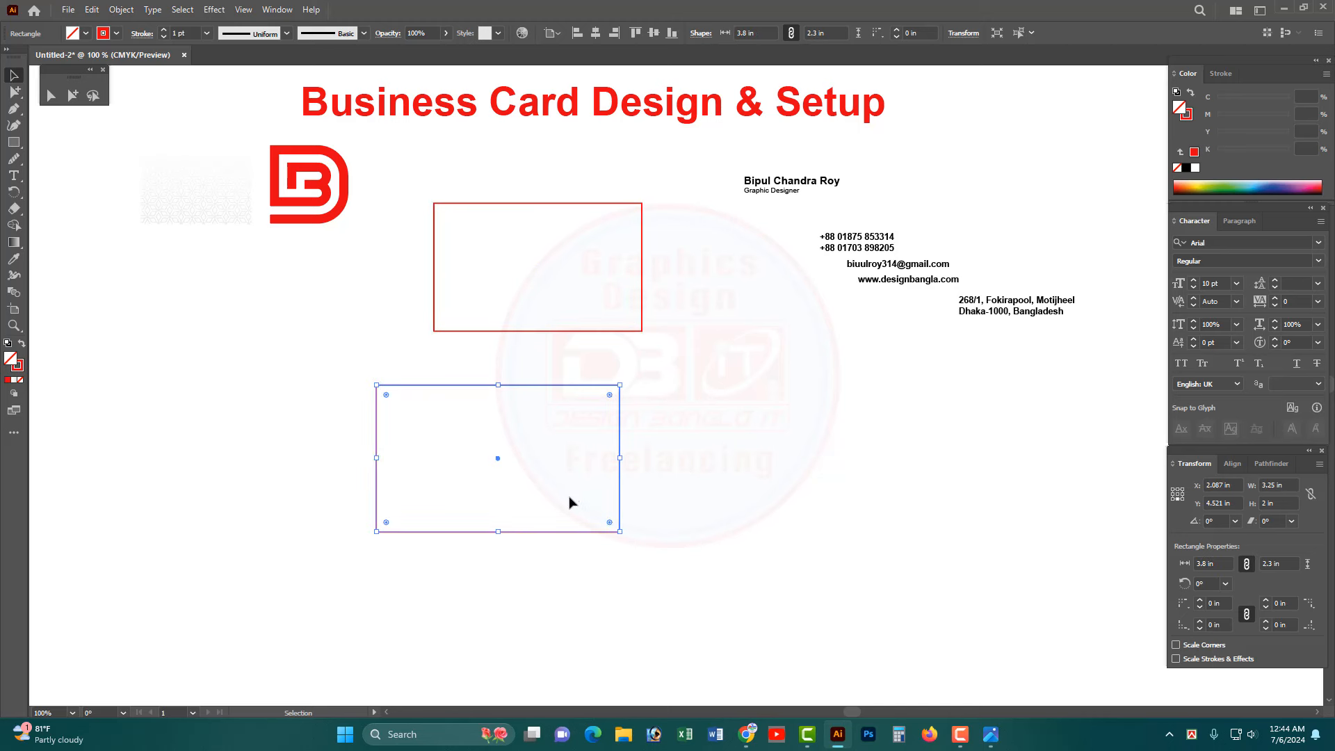
left_click(633, 438)
- Offset the remaining card rectangle inward by -4 mm with Miter joins and a miter limit of 4
left_click(592, 291)
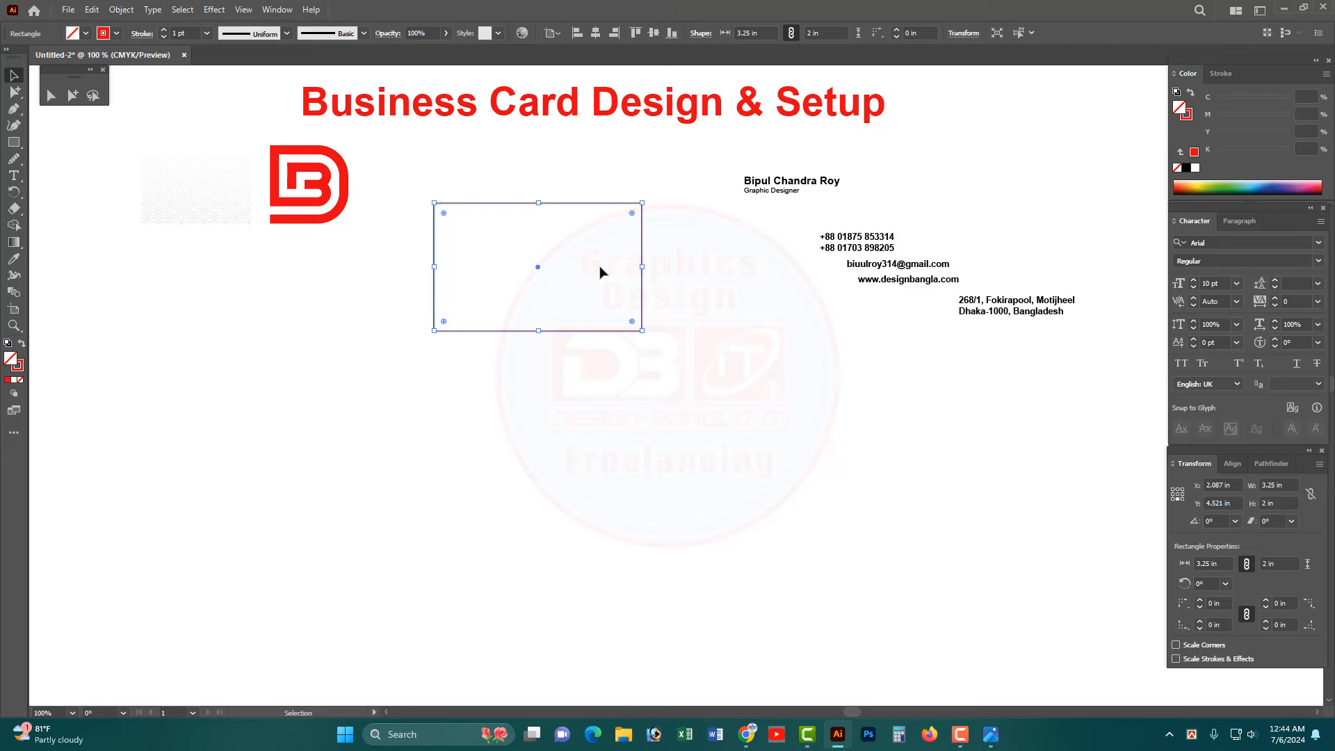
left_click(119, 10)
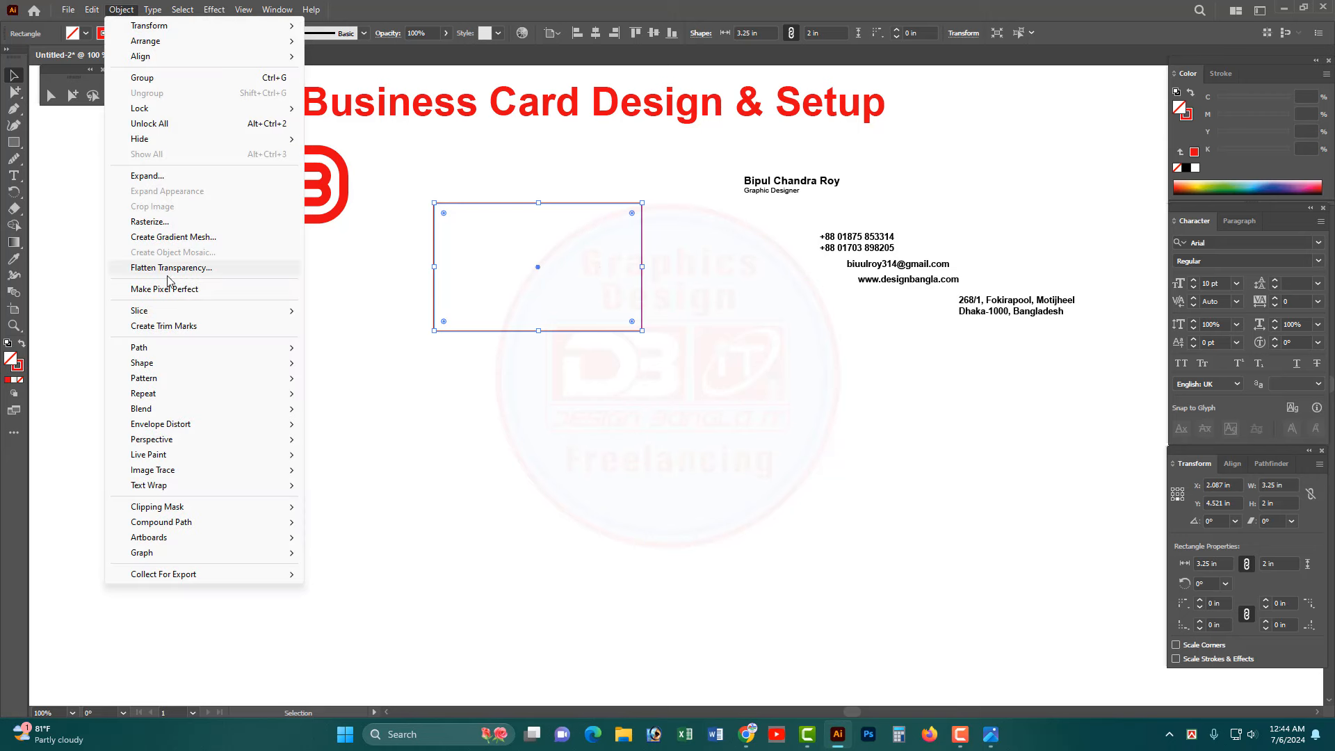
mouse_move(143, 348)
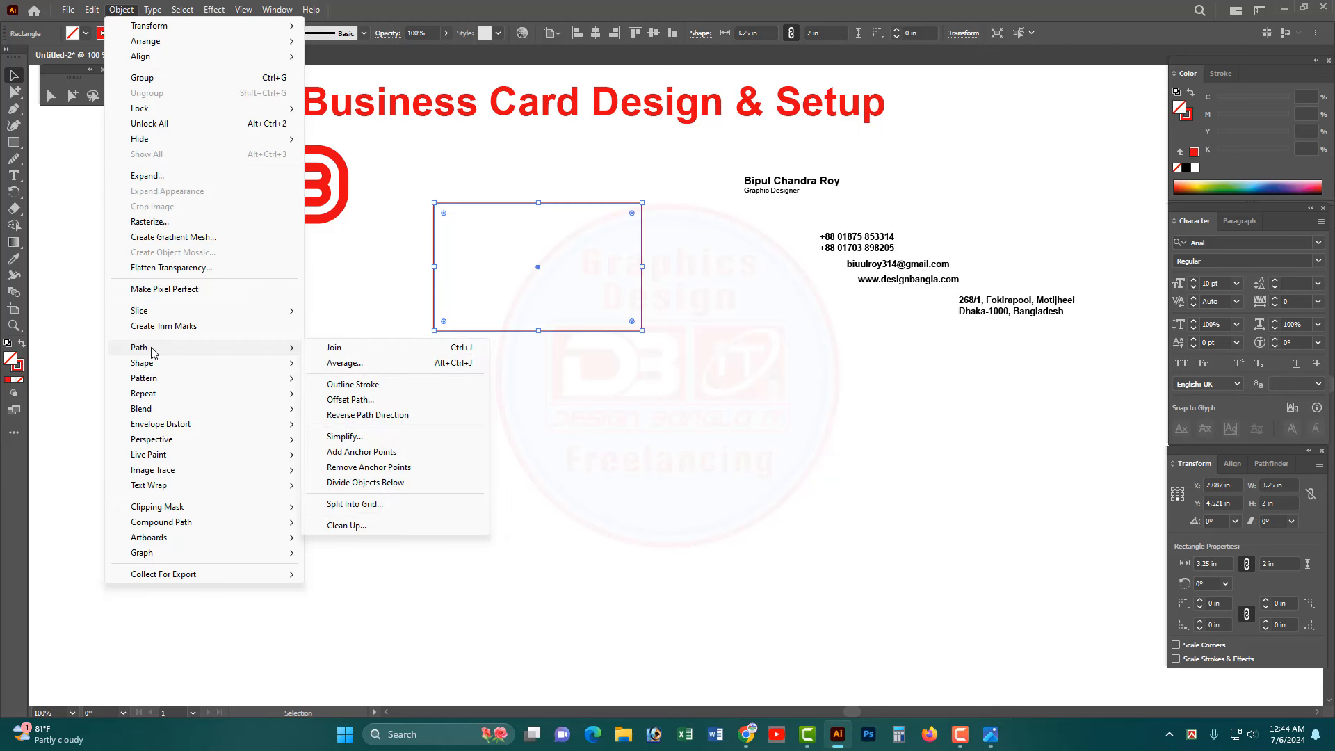
left_click(350, 400)
left_click_drag(692, 297, 891, 319)
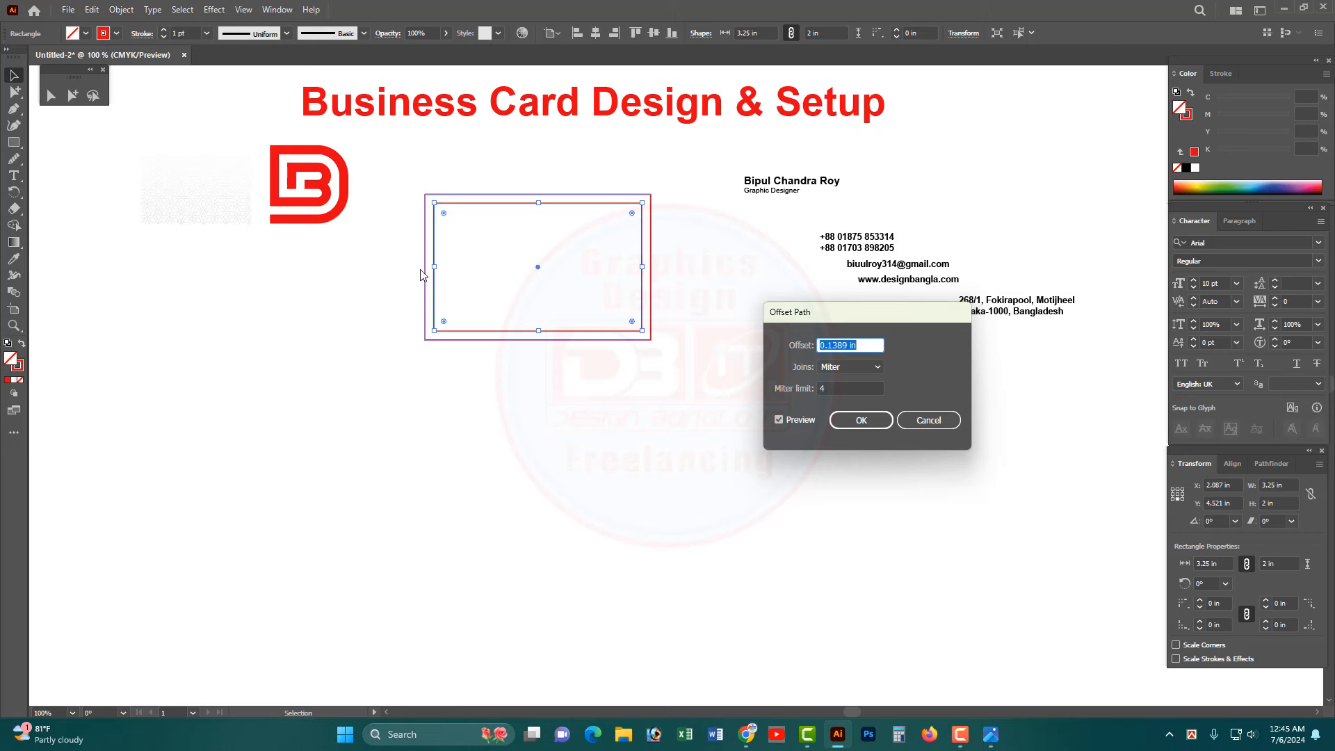
type("-")
type("4mm")
left_click(881, 366)
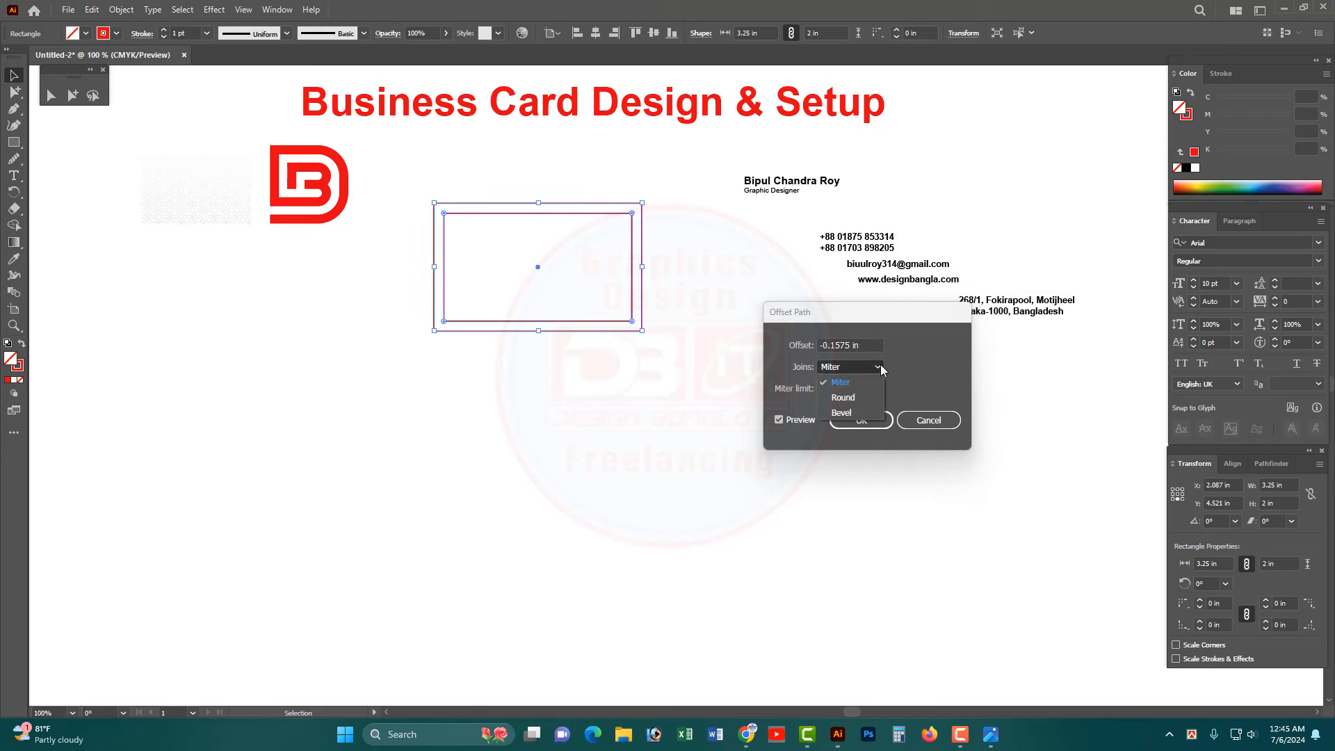
left_click(873, 382)
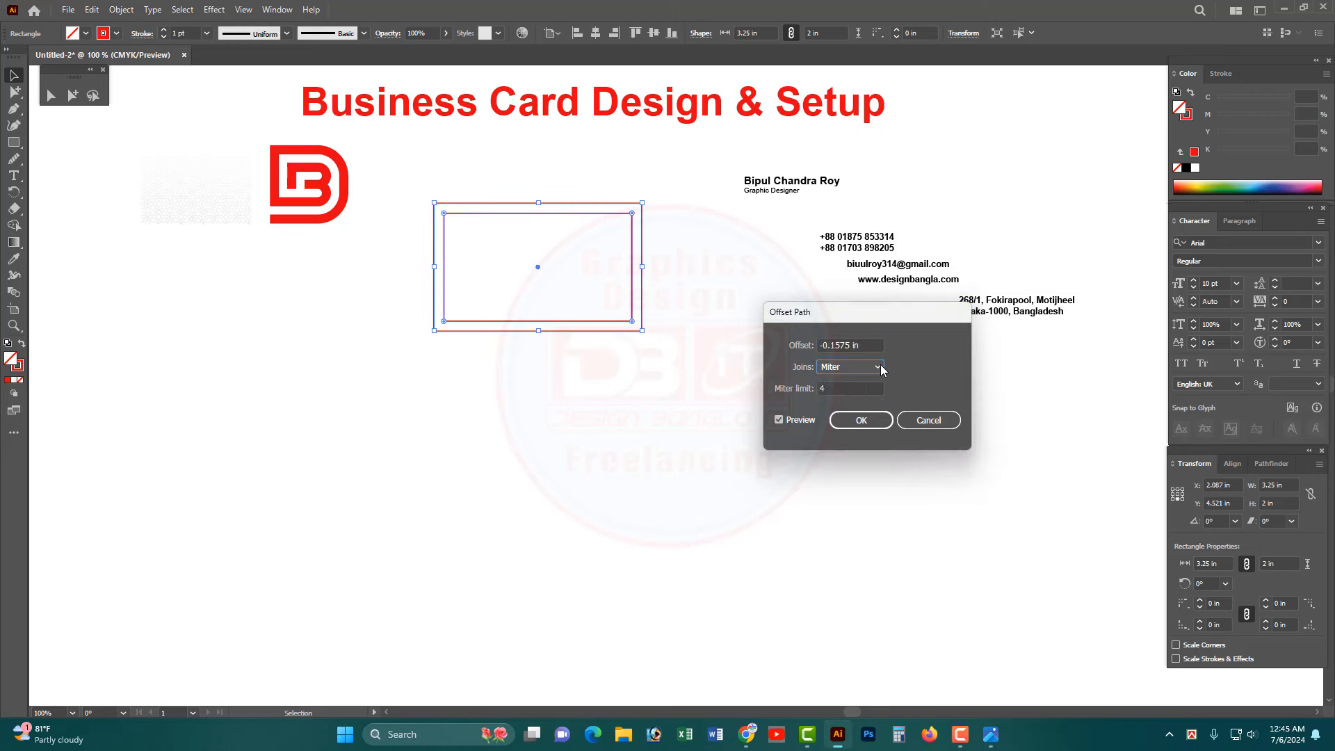
left_click(841, 389)
left_click_drag(824, 387, 785, 391)
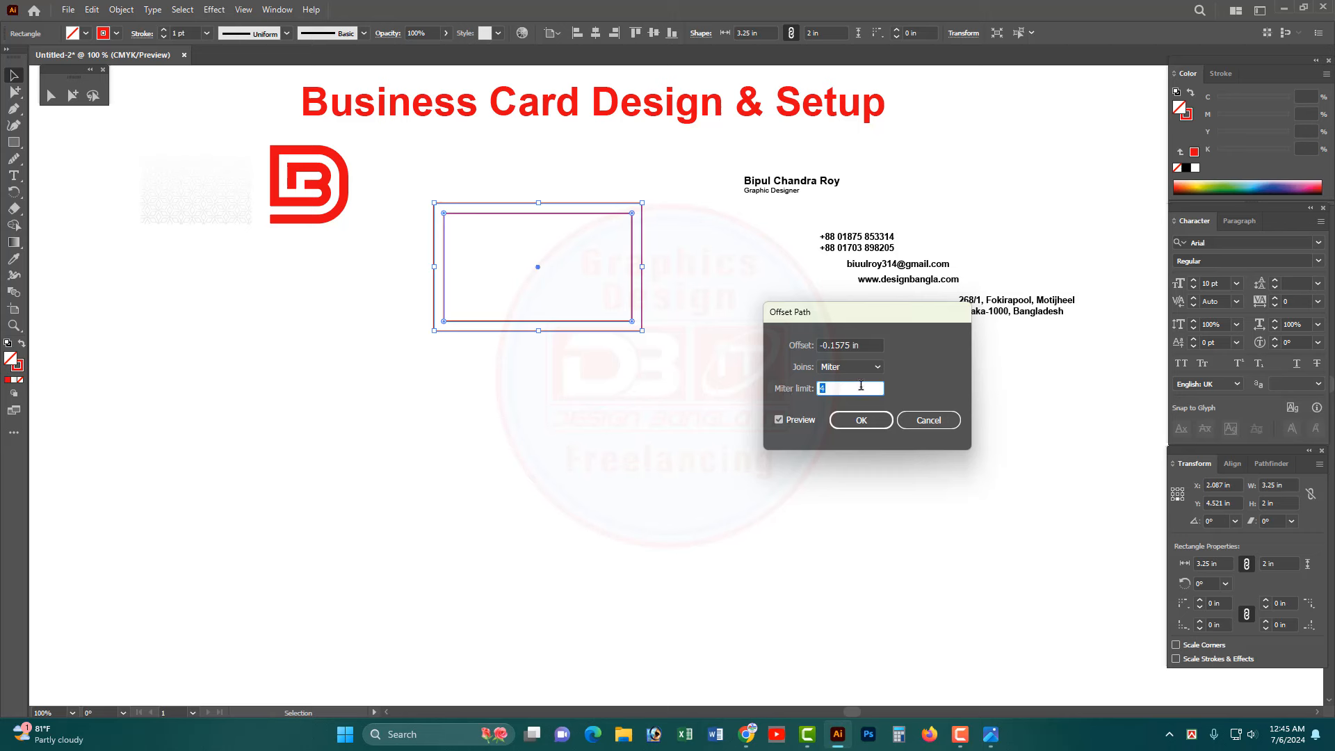
left_click(862, 421)
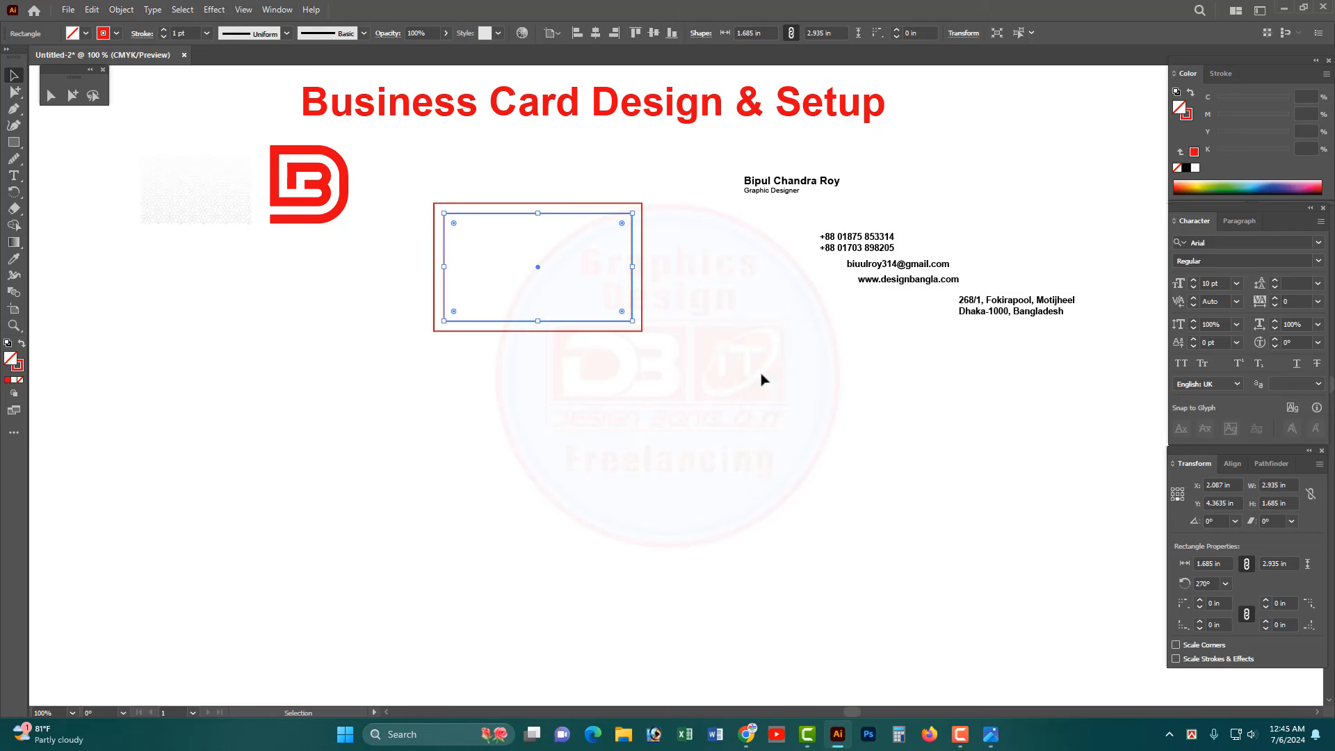
left_click(718, 290)
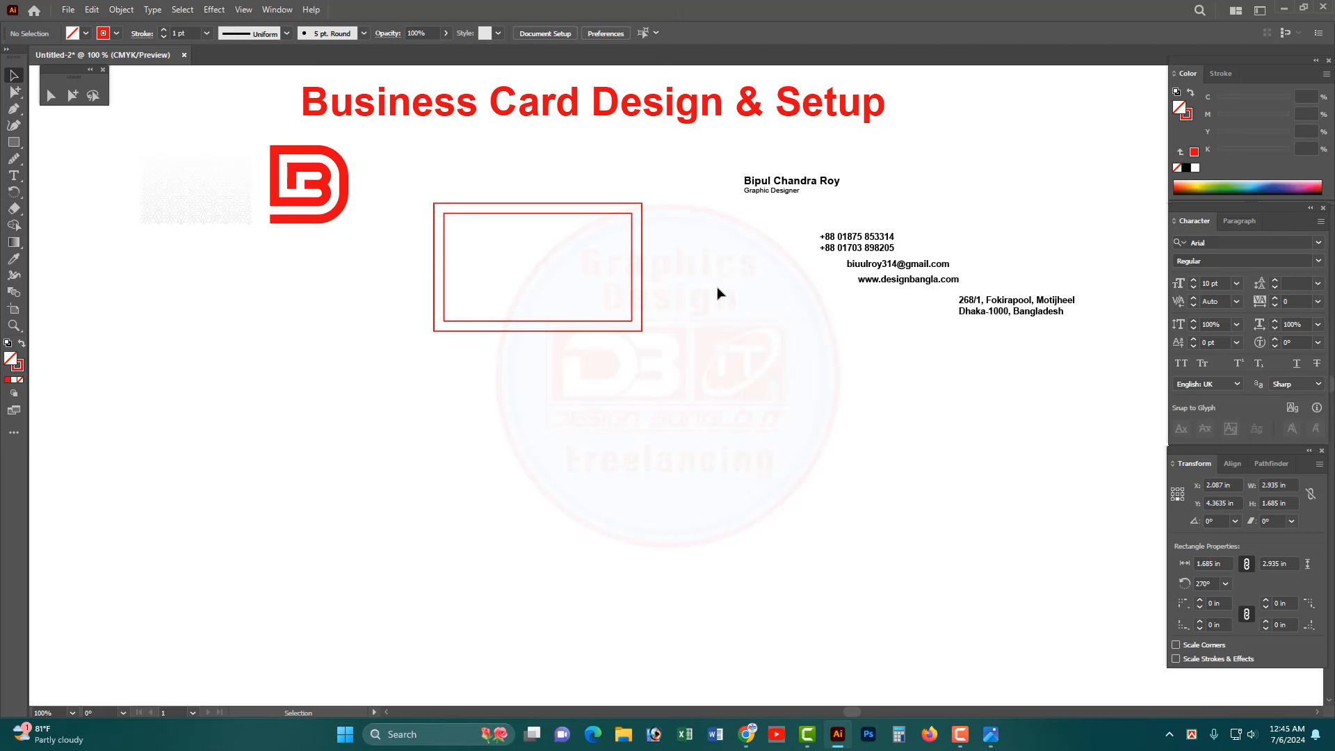
- Convert the inner offset rectangle into guides to mark the card's safe margin
left_click(460, 204)
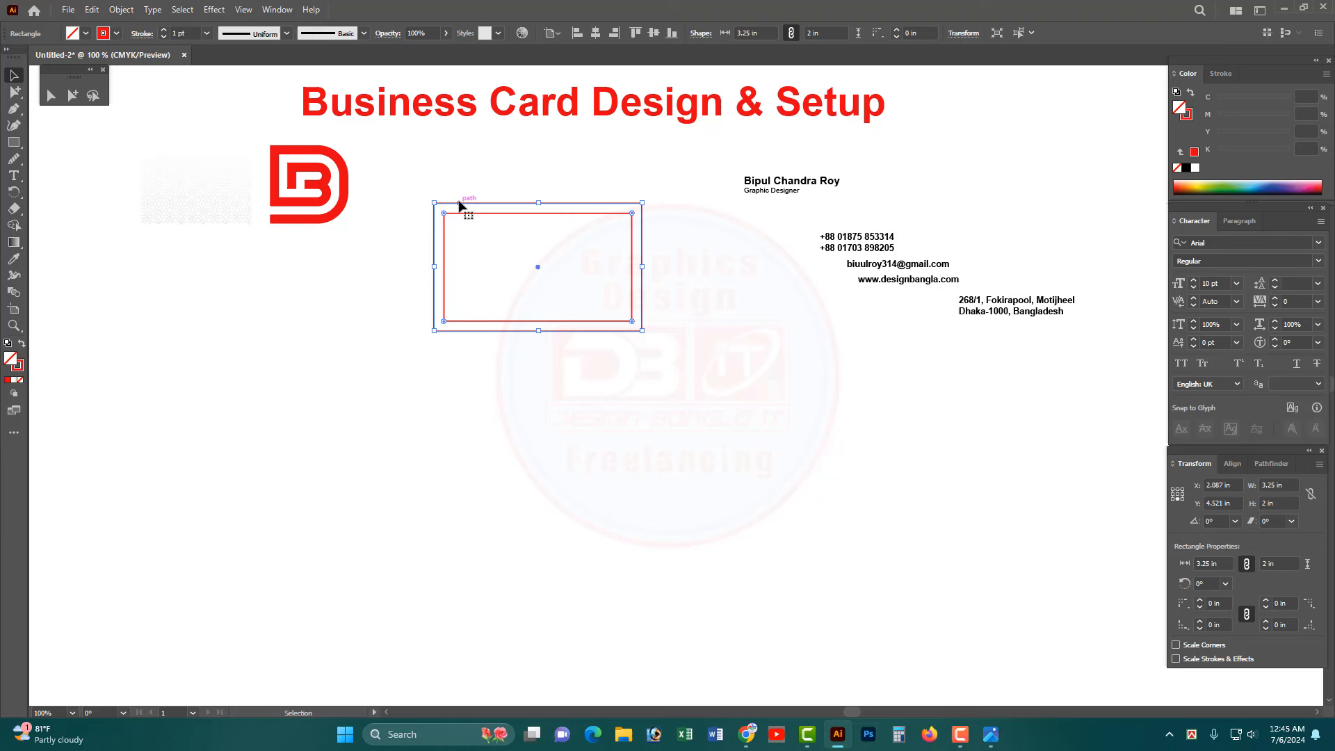
left_click(604, 213)
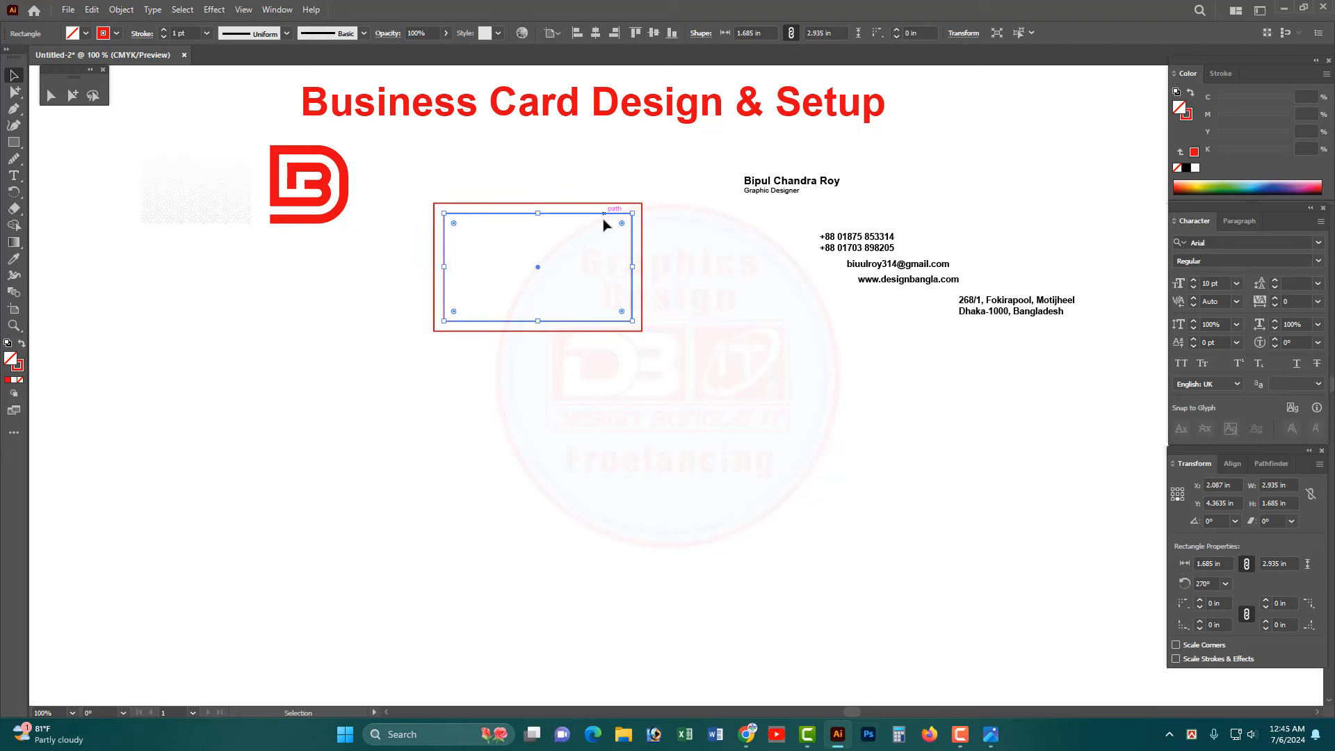
left_click(599, 280, "ctrl")
left_click_drag(668, 453, 666, 395)
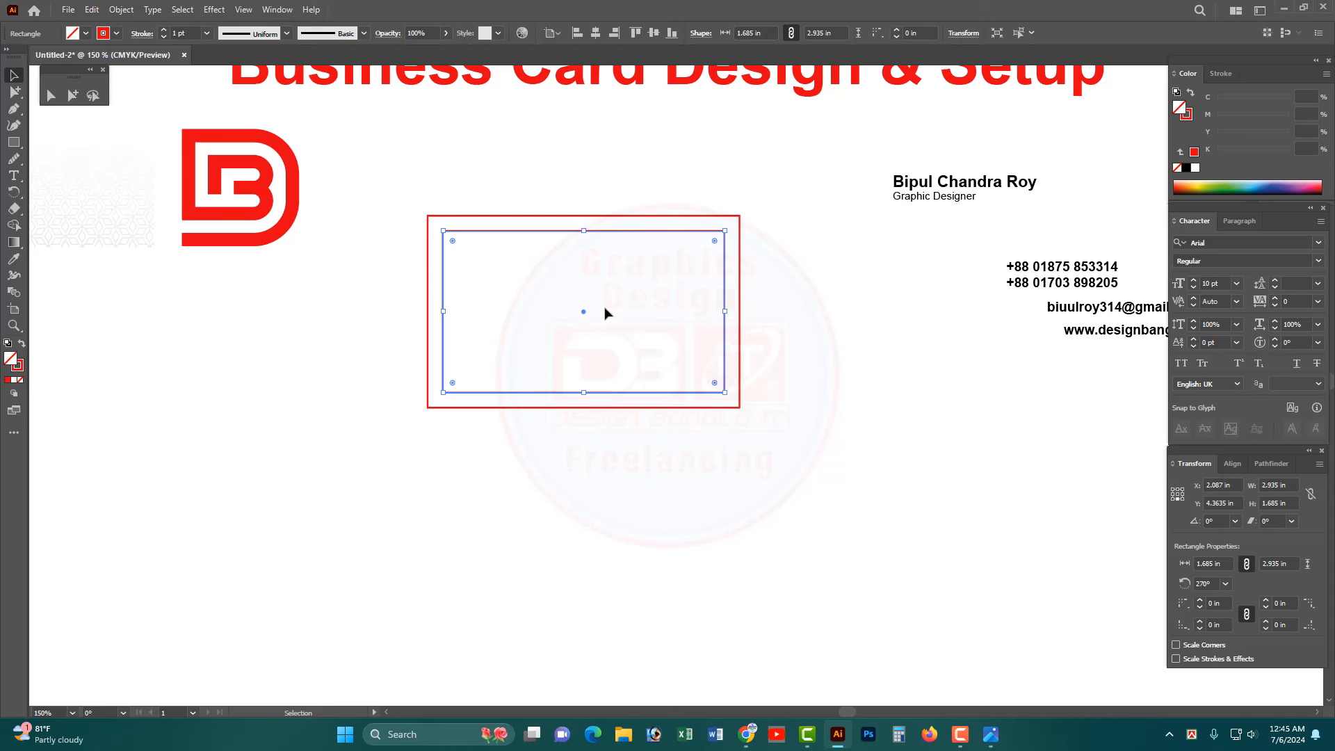
left_click(800, 337)
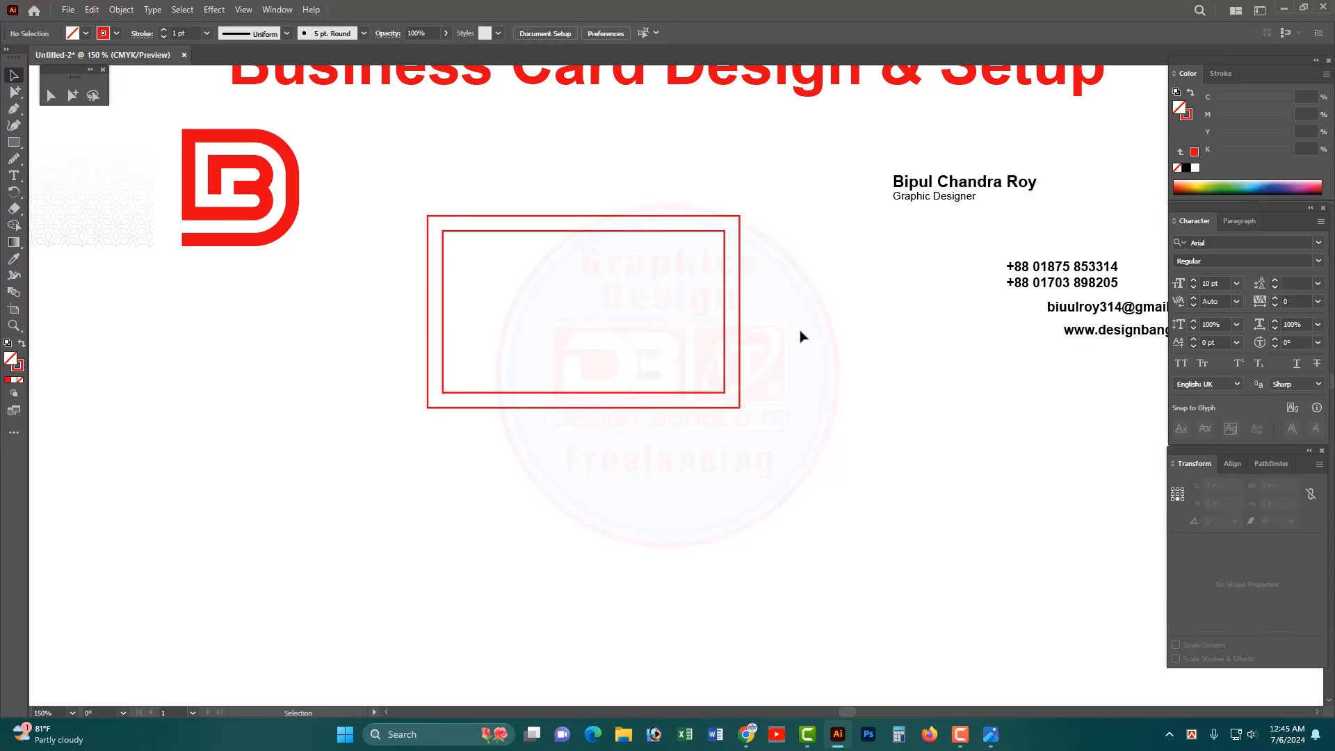
left_click(725, 345)
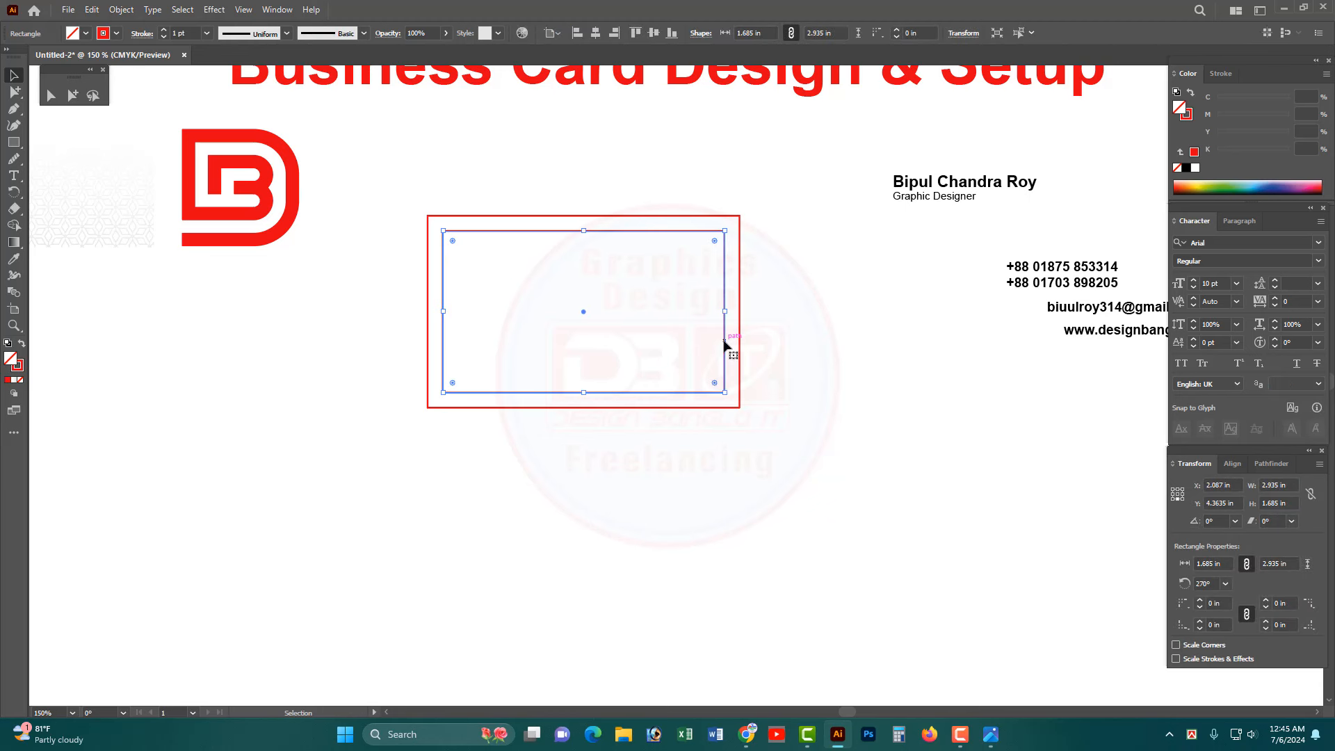
right_click(726, 345)
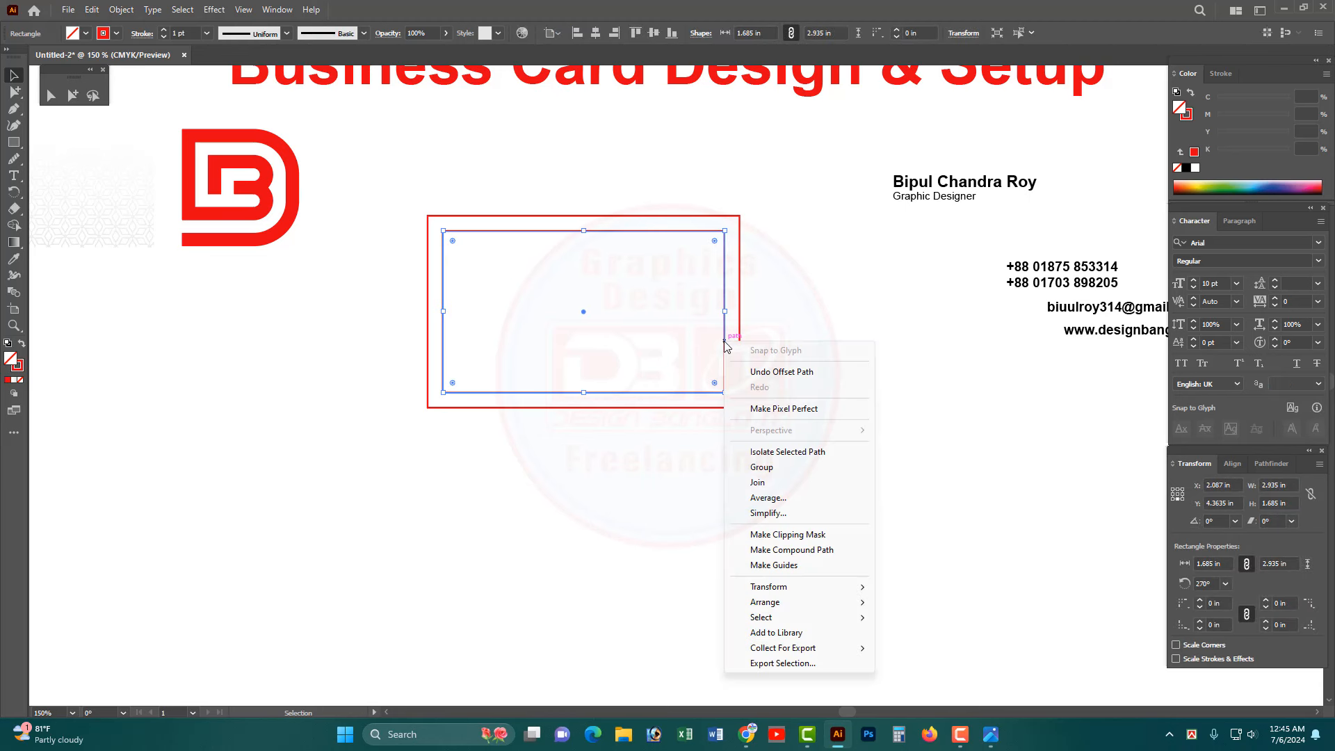
left_click(776, 566)
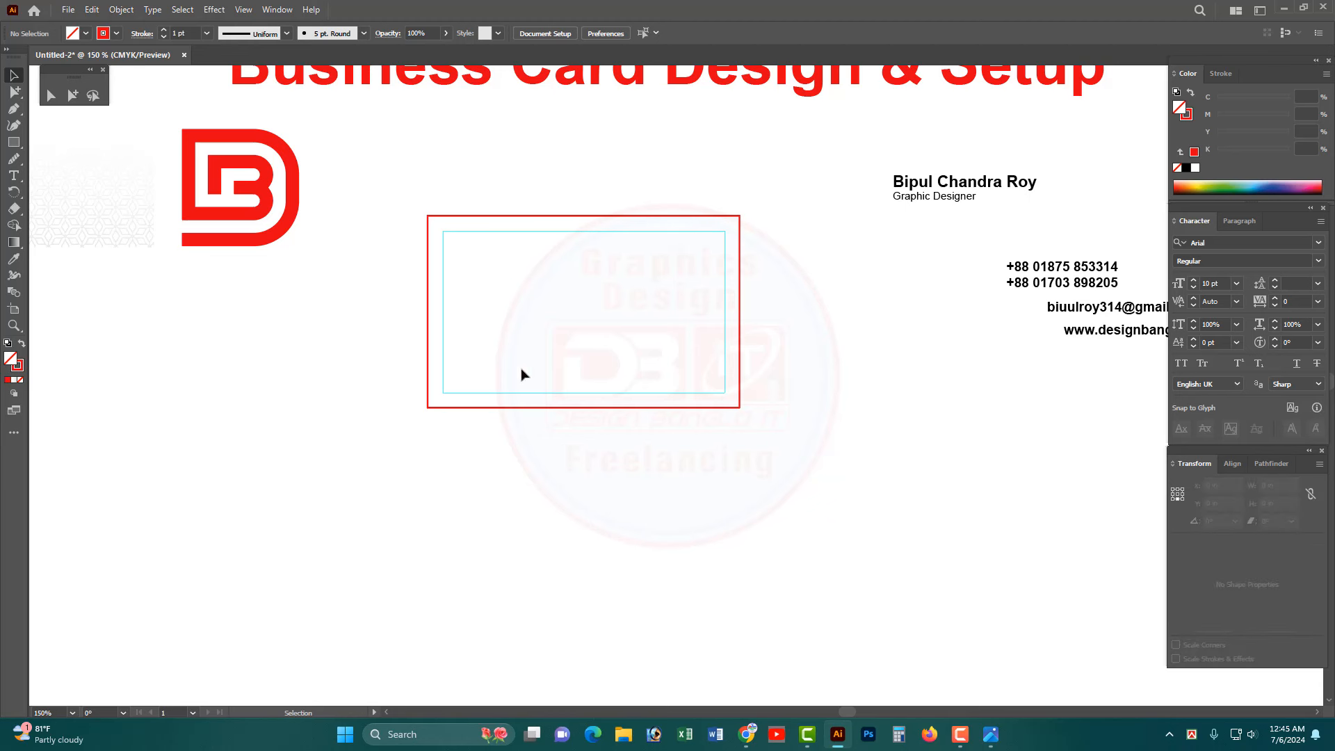
- Lock the card outline together with its inner guide, and unlock everything again
left_click(476, 216)
left_click_drag(554, 166, 577, 295)
key("ctrl+2")
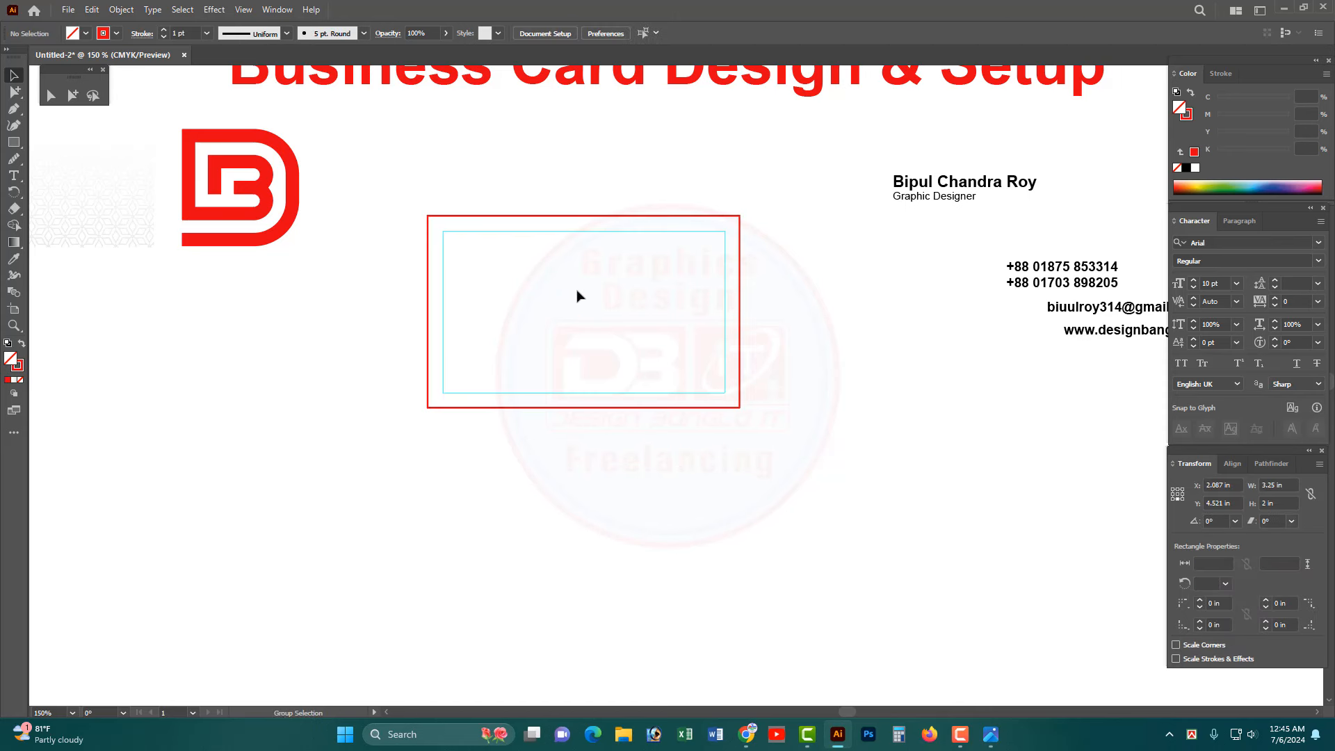
key("ctrl+alt+2")
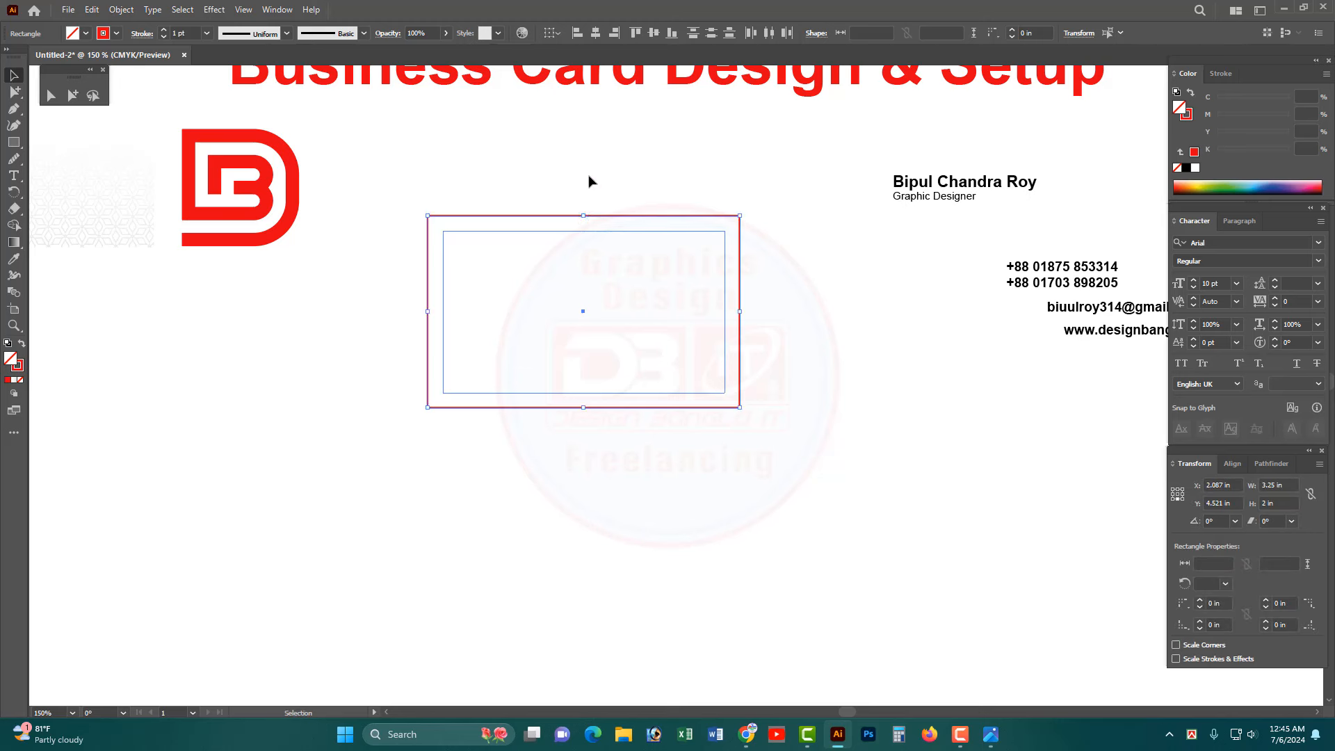
- Group the card outline with its inner guide and move the group slightly up and to the left
left_click_drag(523, 173, 546, 297)
left_click(615, 216)
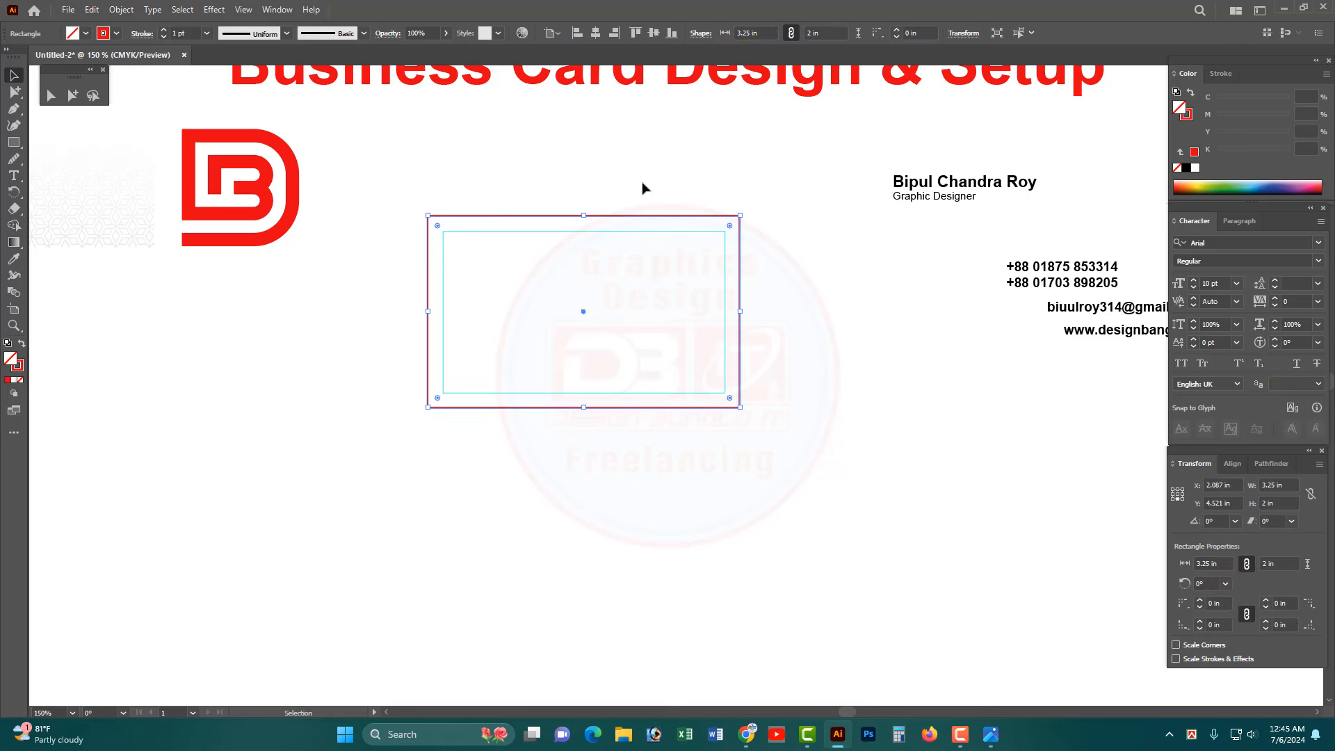
left_click(649, 232)
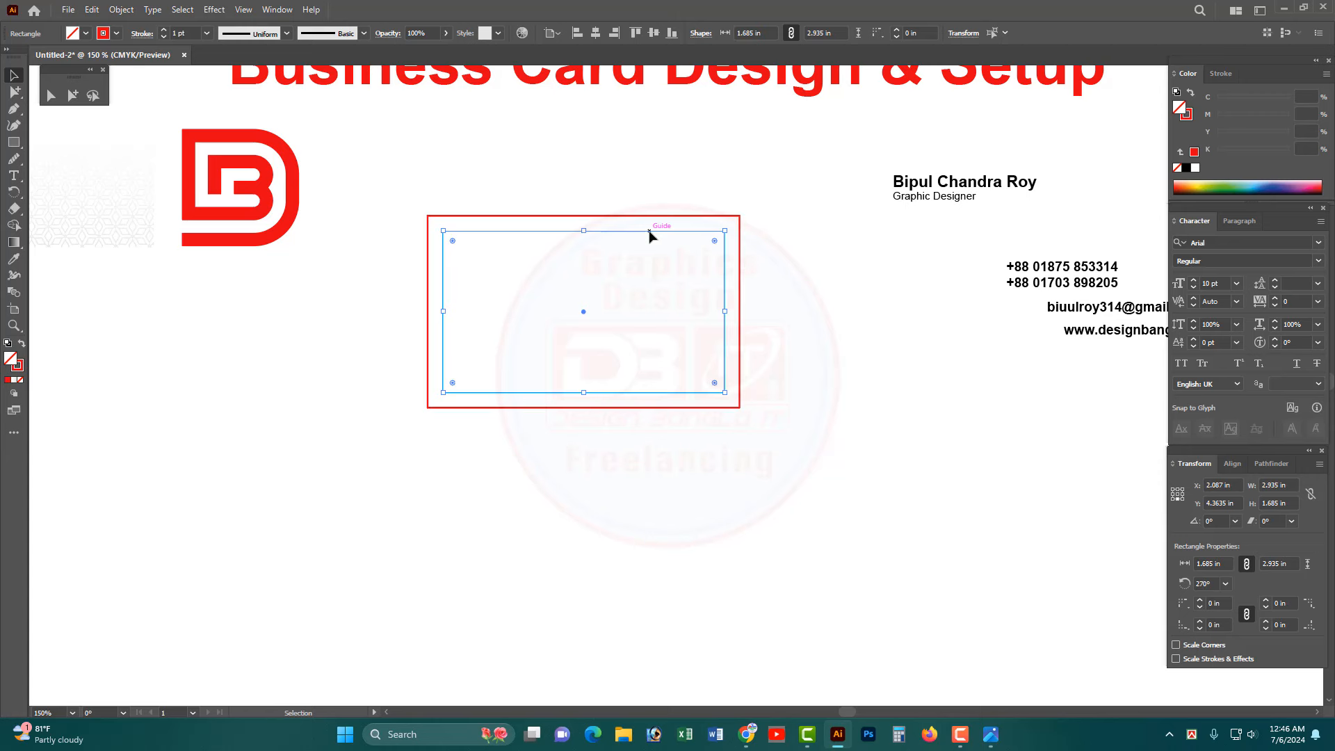
left_click(662, 257)
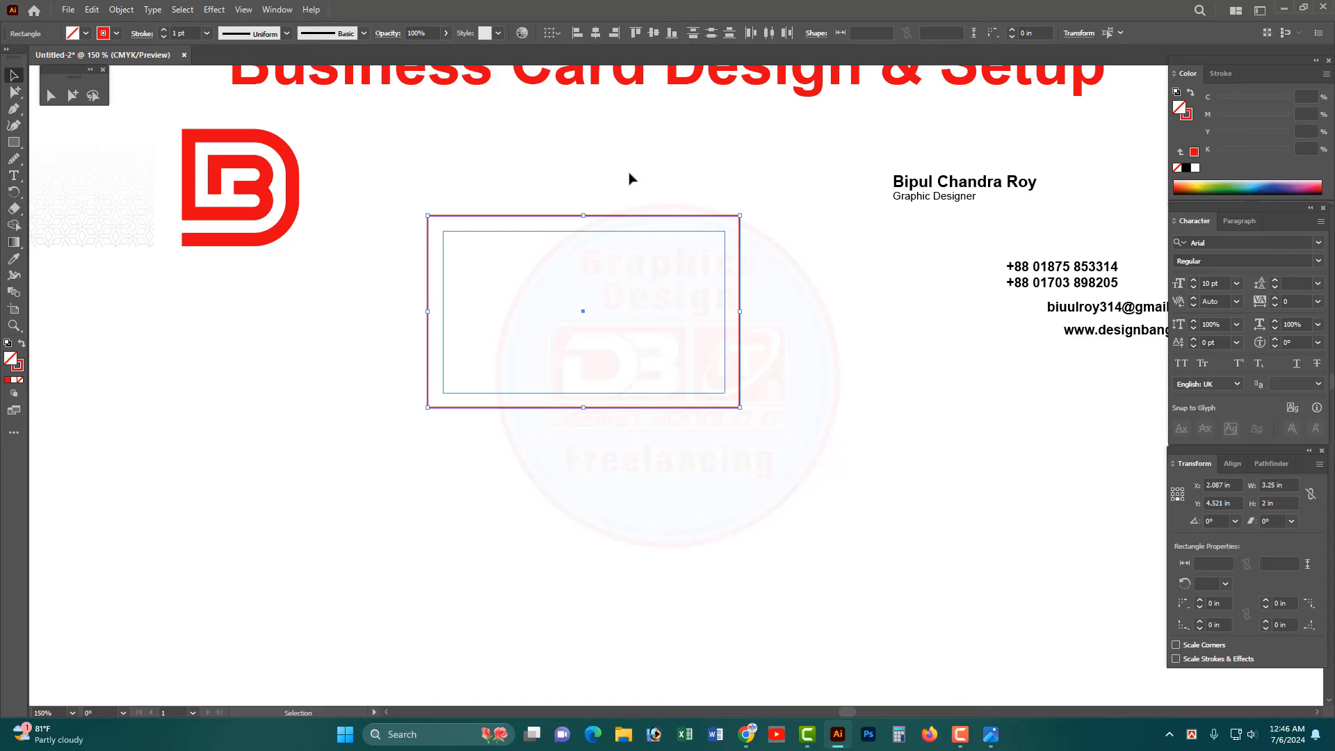
right_click(640, 217)
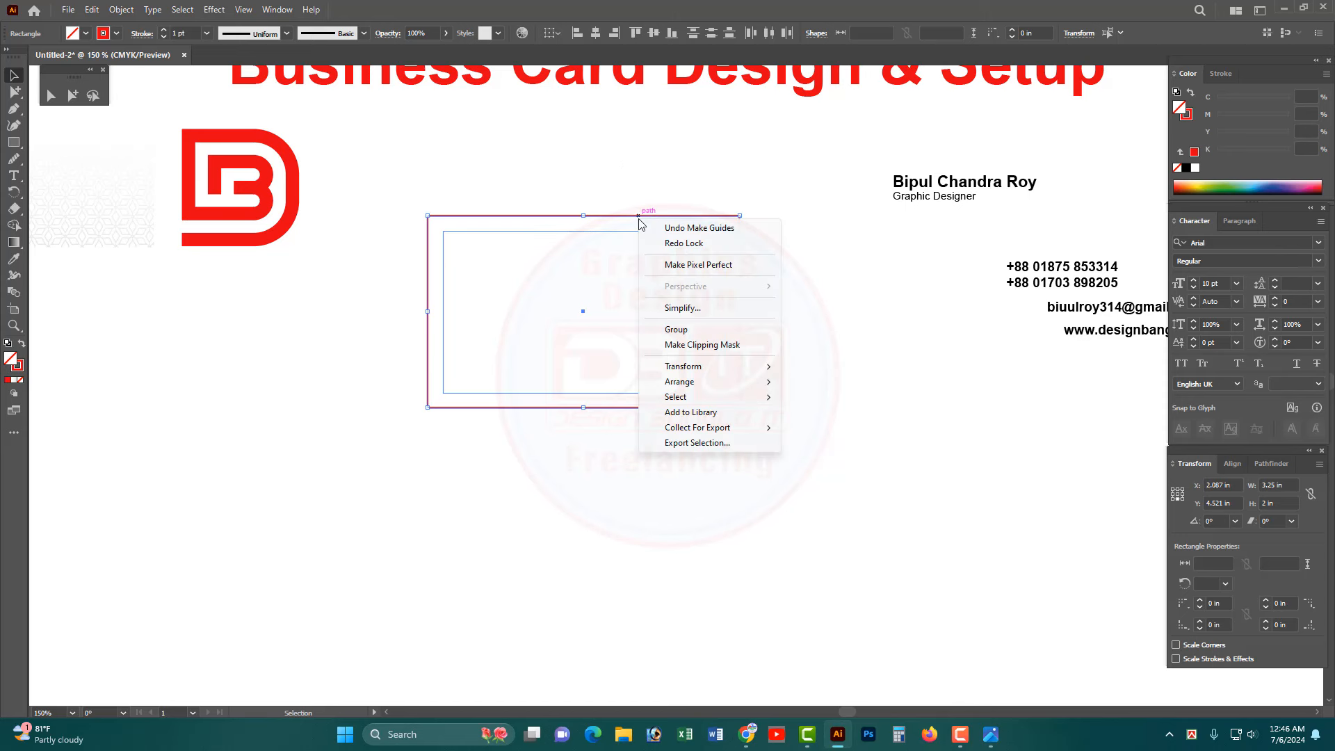
left_click(677, 330)
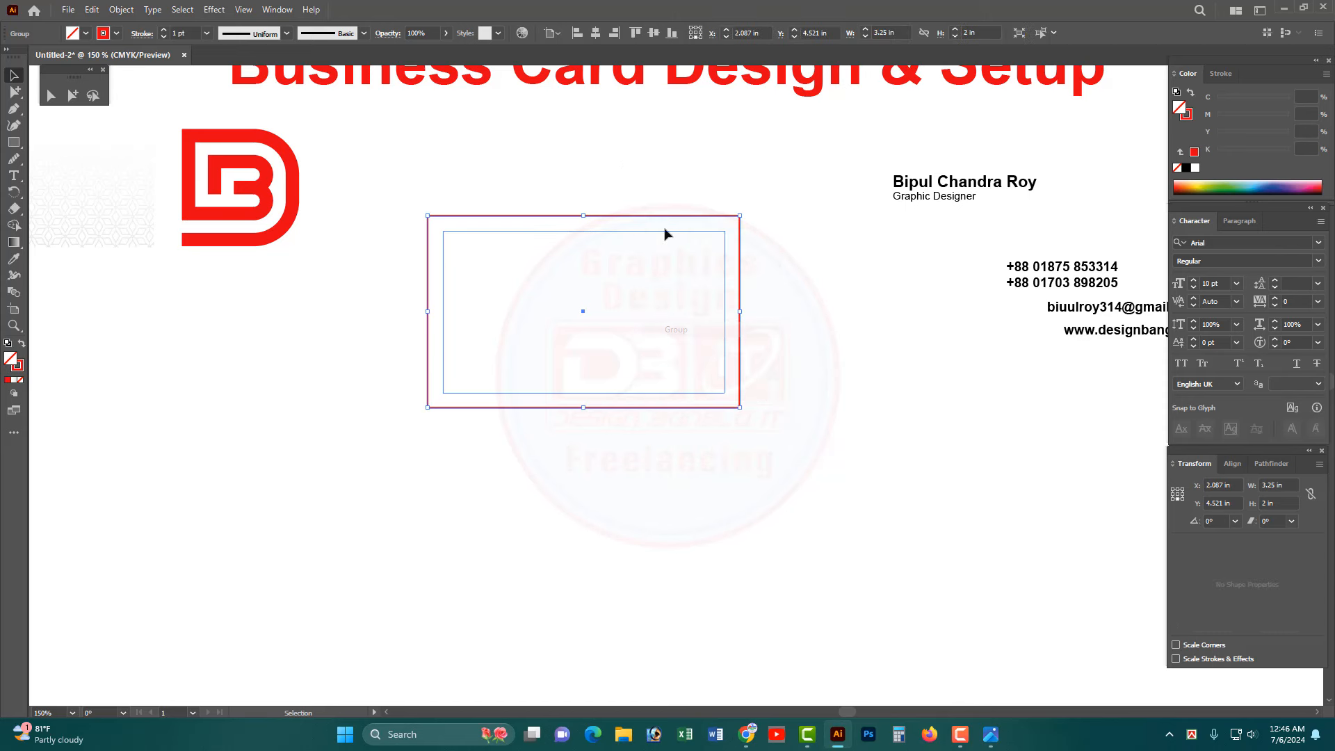
left_click_drag(680, 218, 641, 202)
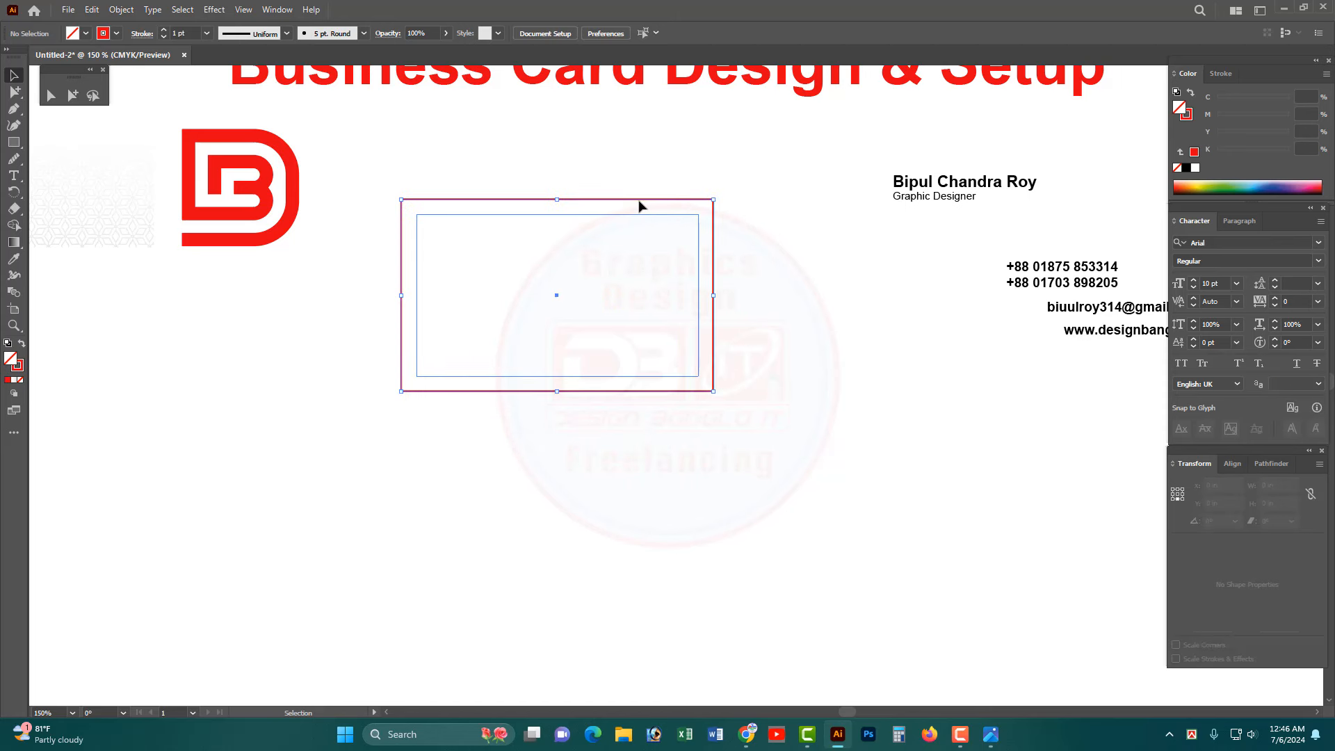
- Ungroup the card outline and its inner guide, and undo the ungrouping
right_click(658, 172)
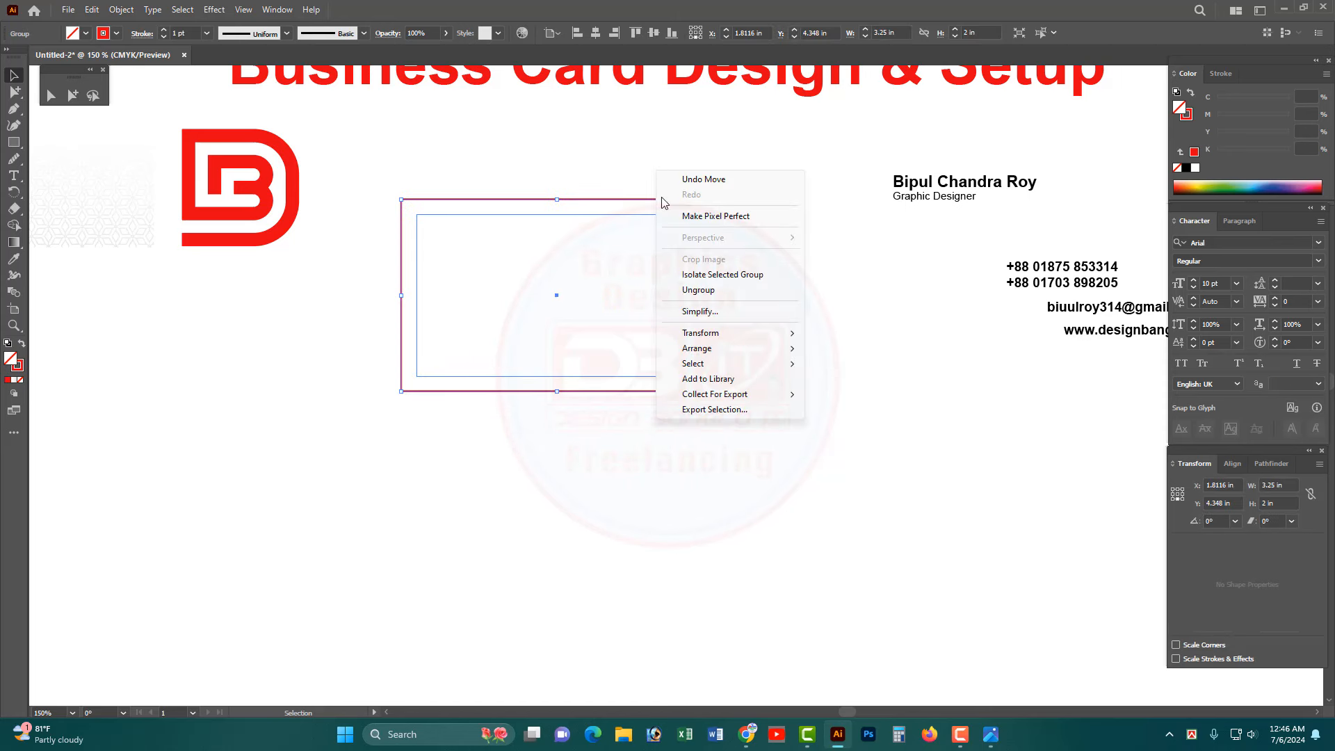
left_click(639, 131)
left_click(619, 241)
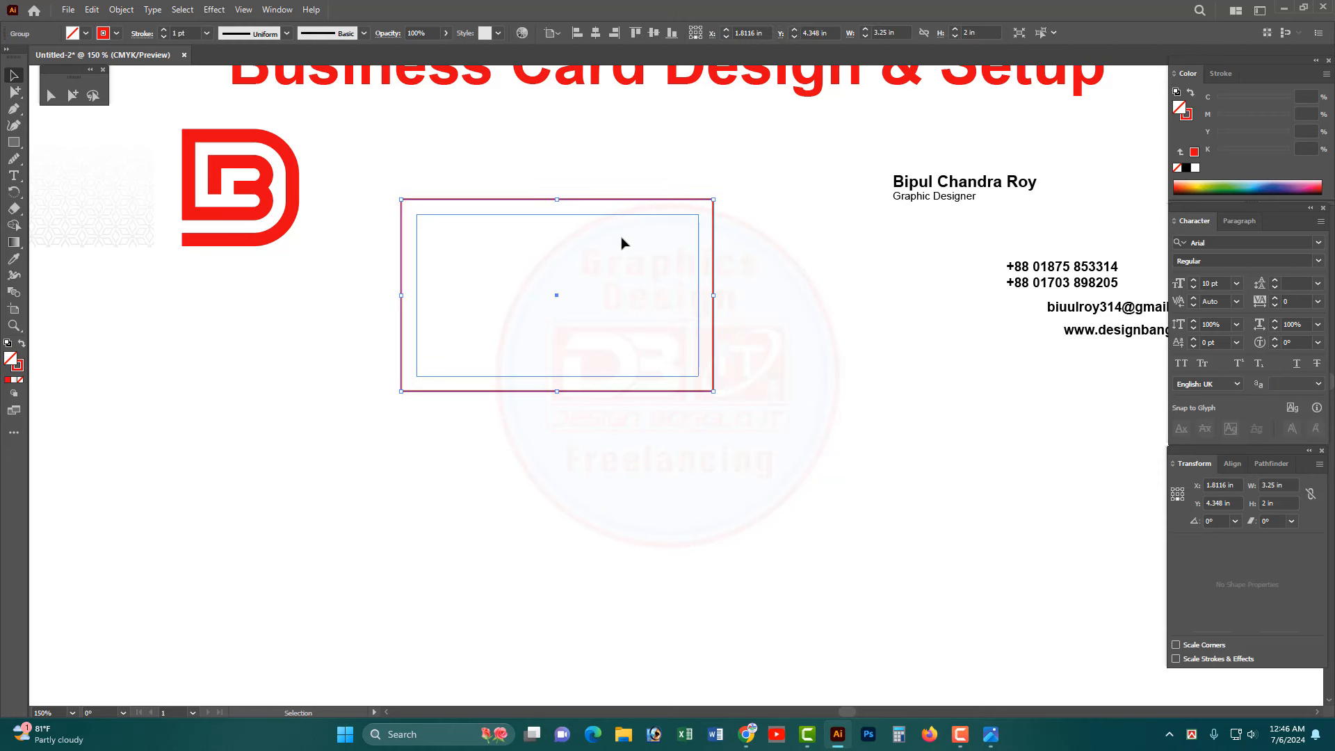
right_click(640, 202)
left_click(683, 322)
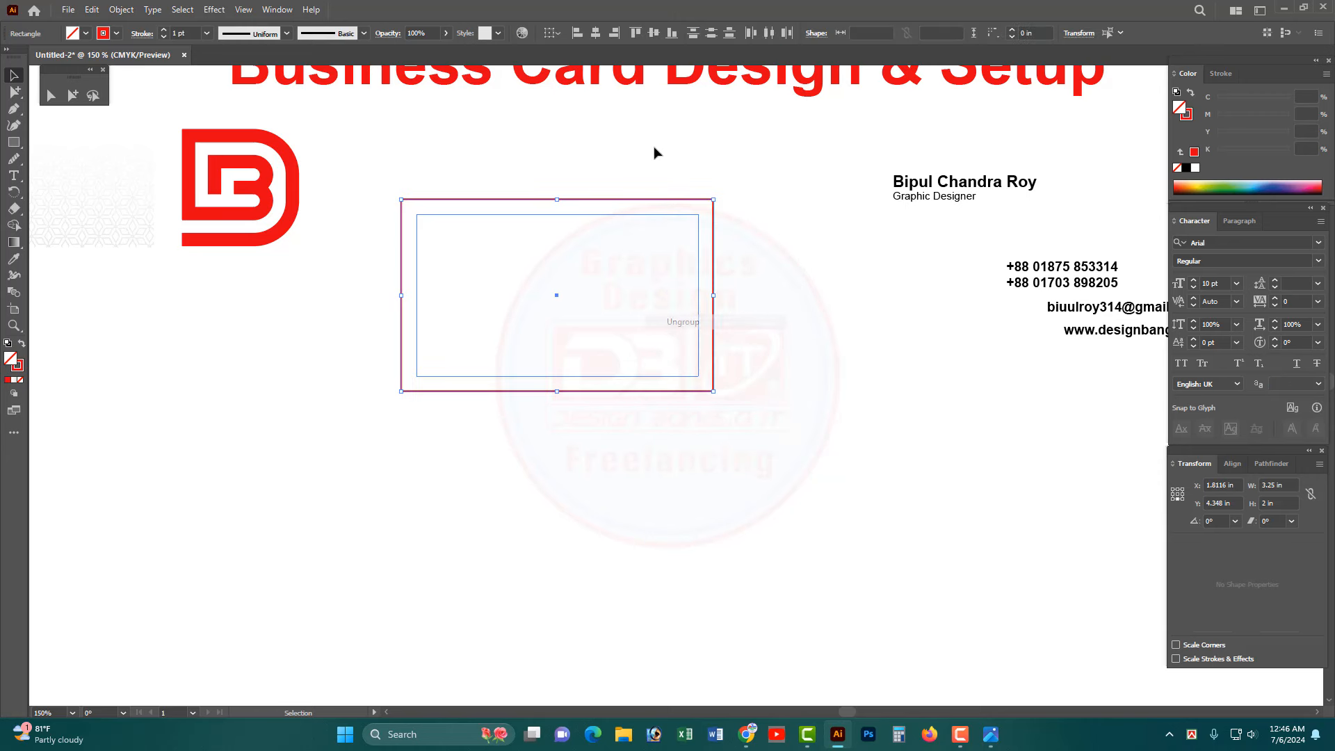
left_click(663, 206)
left_click(662, 215)
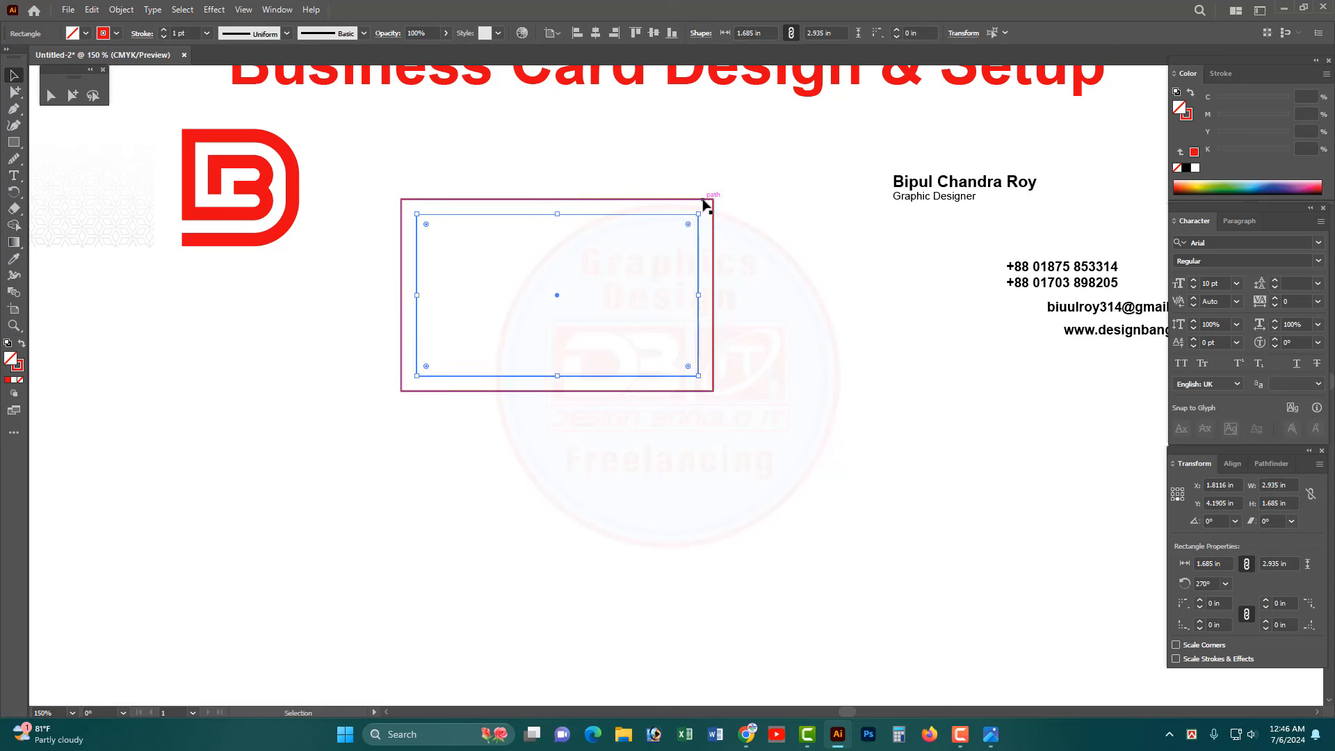
left_click(704, 199, "shift")
key("ctrl+g")
right_click(649, 203)
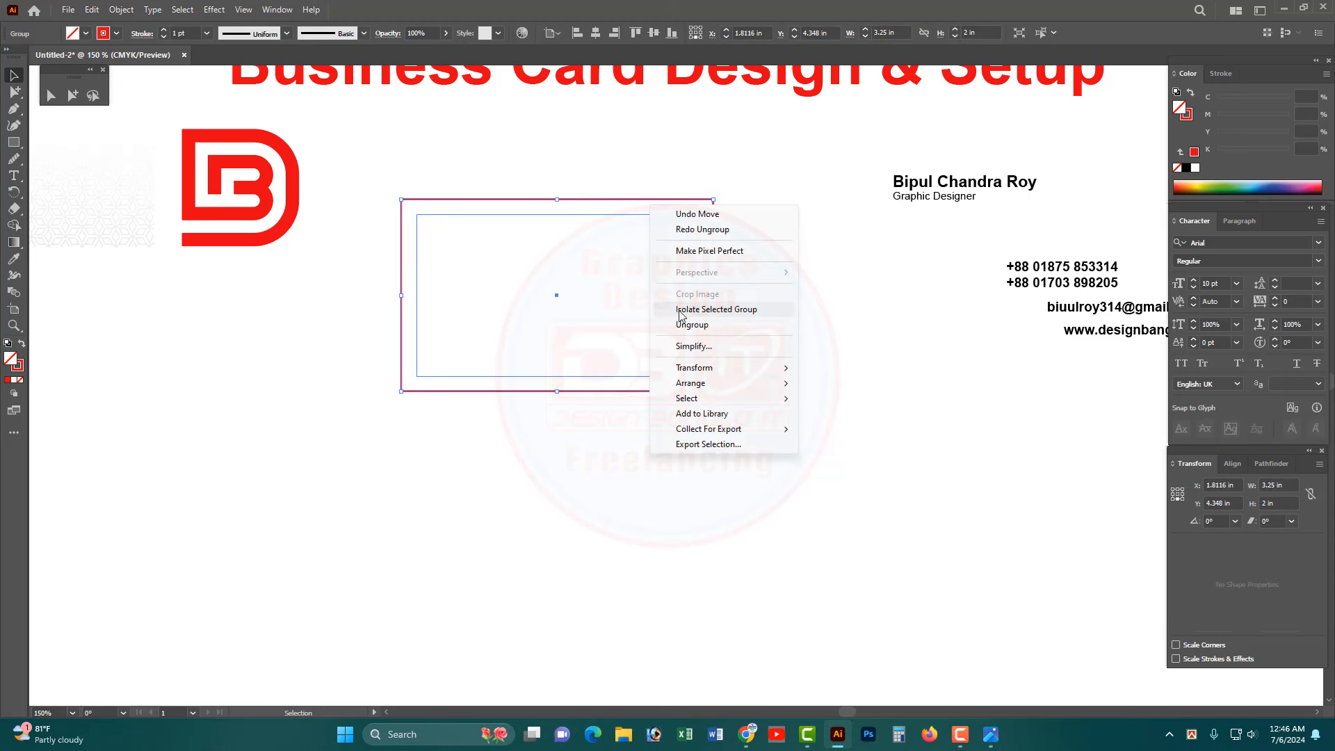
left_click(646, 149)
- Lock the grouped card outline and inner guide
left_click_drag(606, 151, 665, 268)
left_click(749, 196)
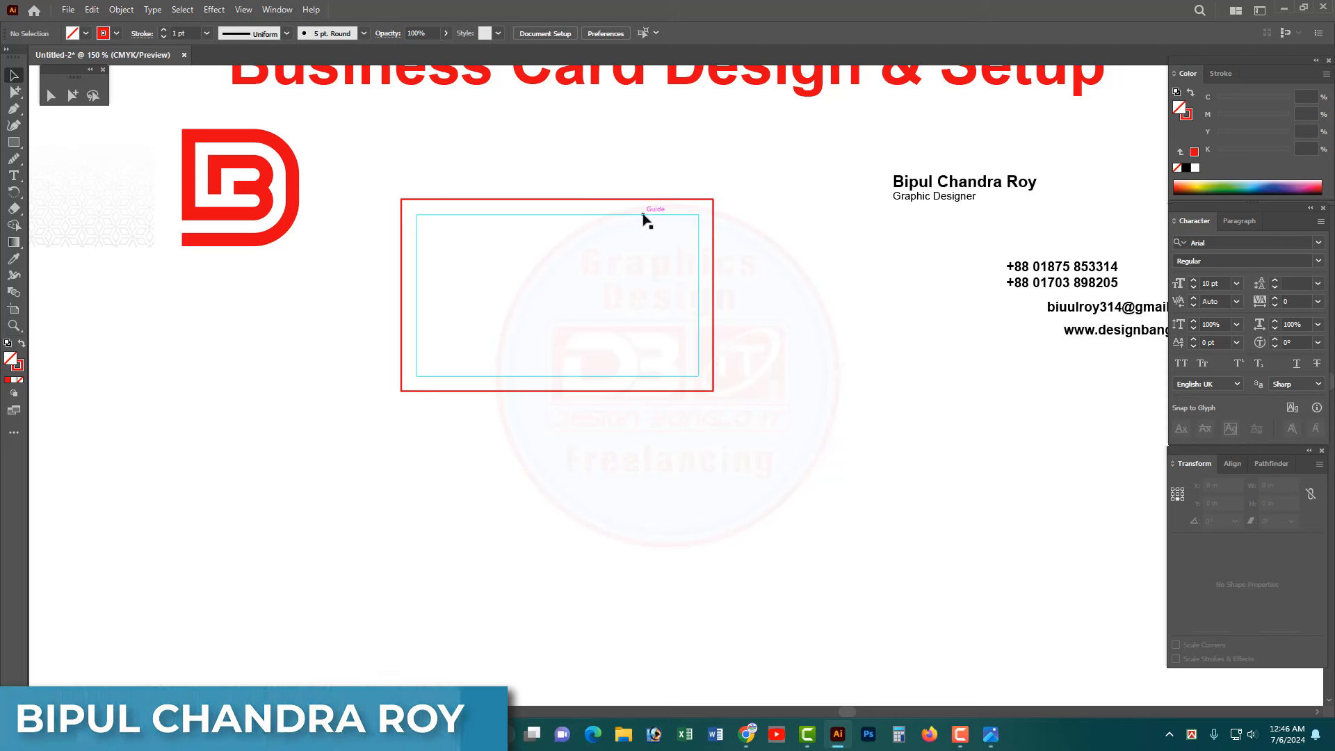
left_click_drag(644, 218, 688, 220)
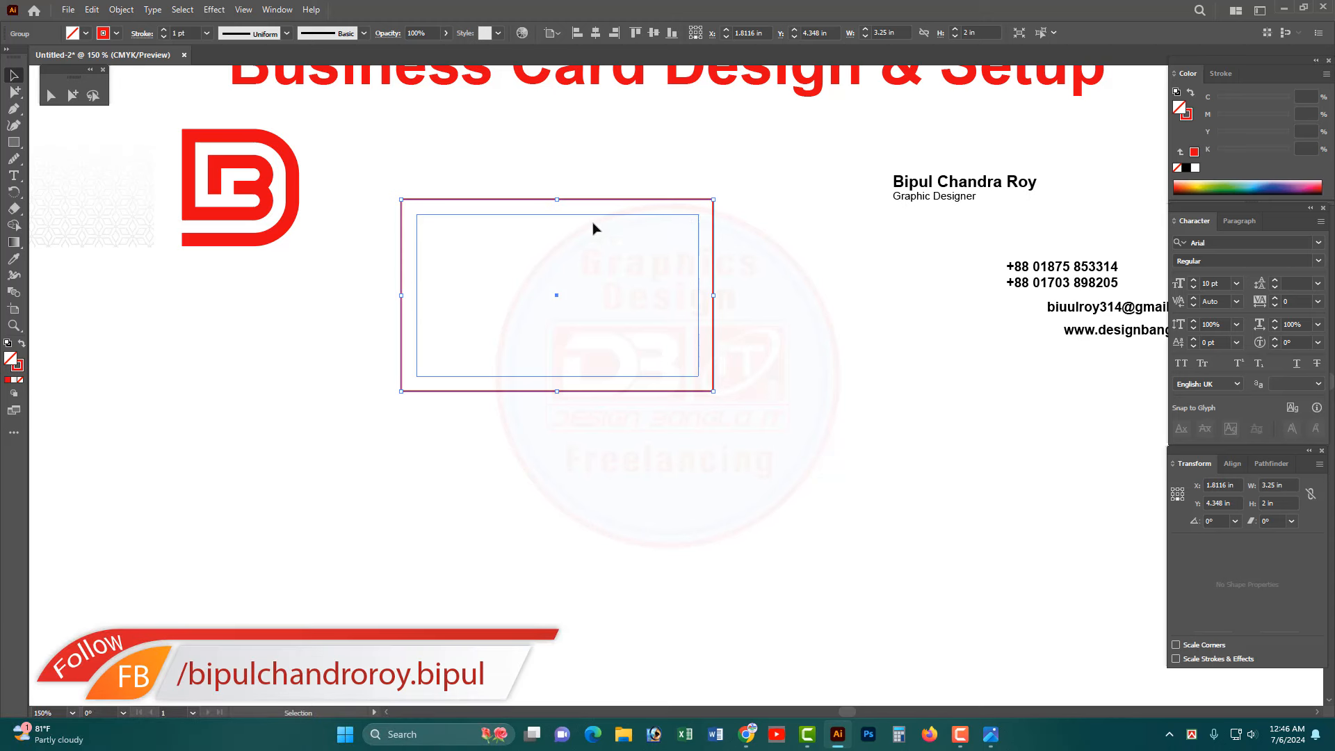
left_click(120, 11)
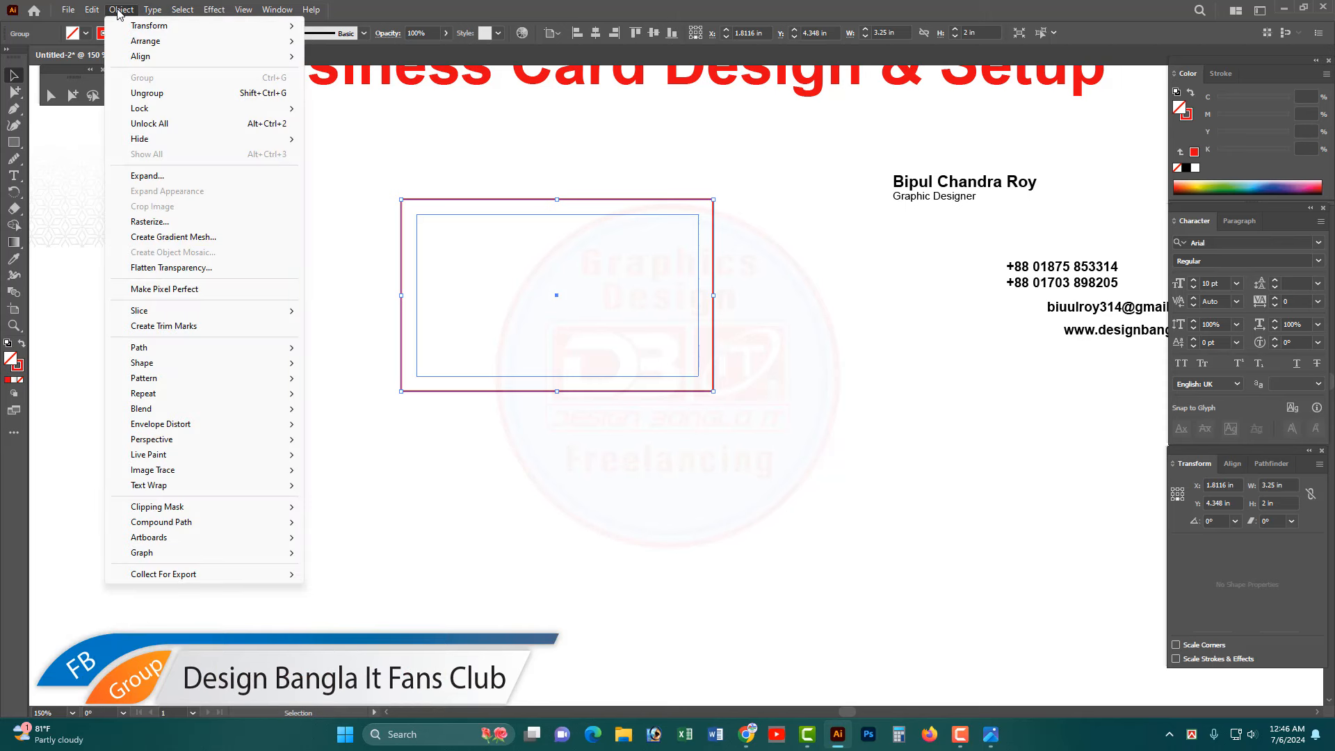
mouse_move(175, 111)
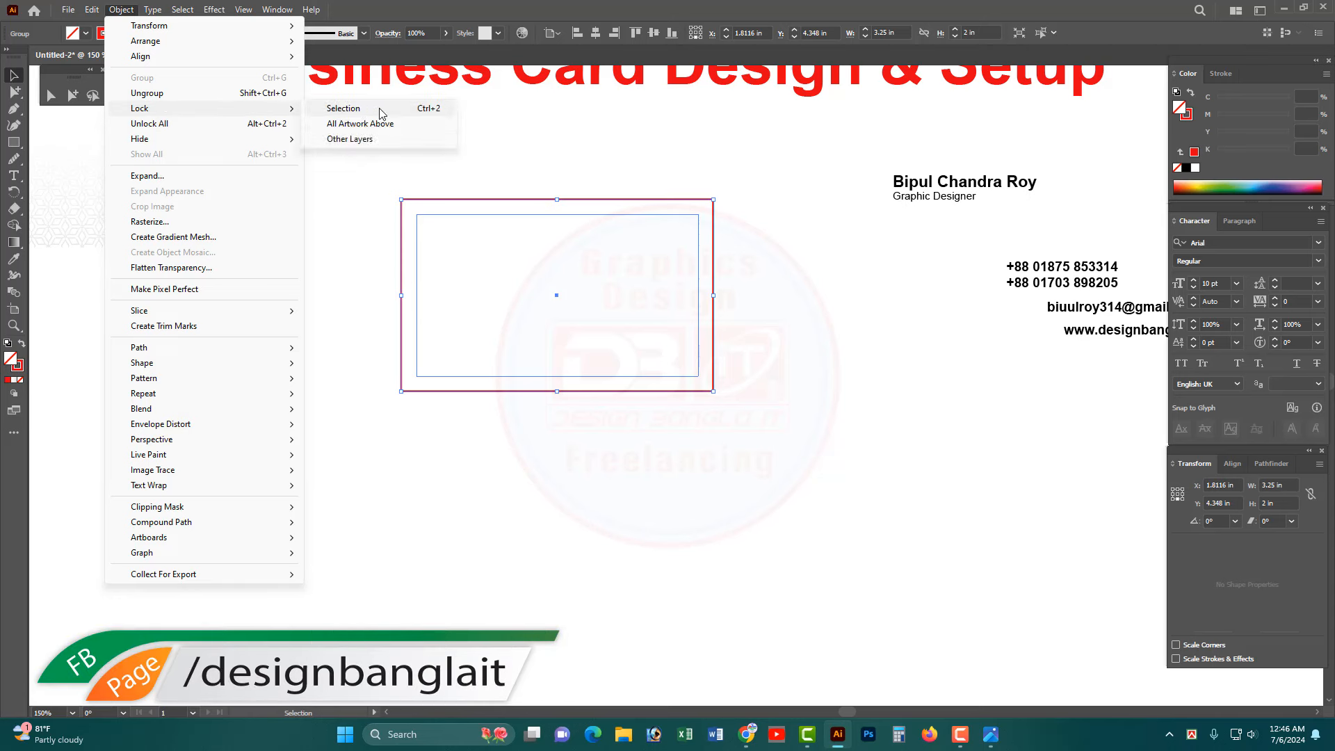
left_click(427, 111)
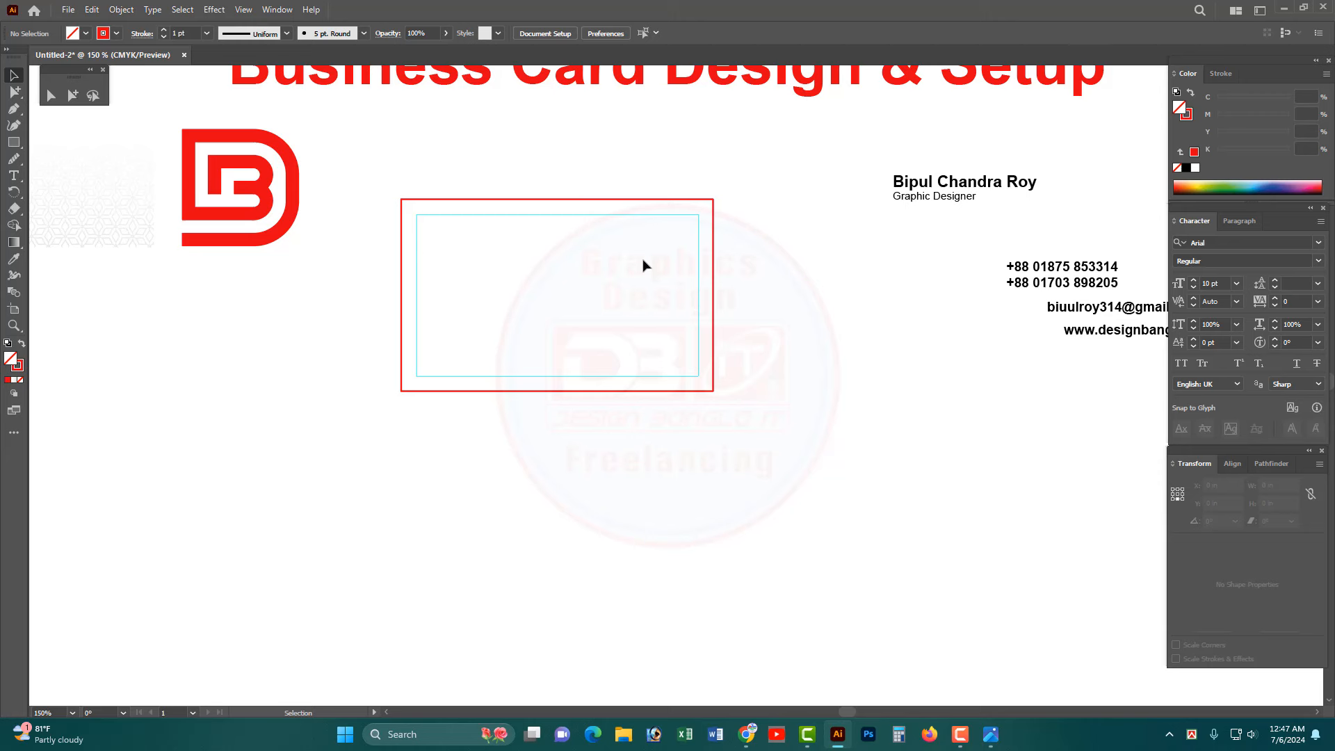
- Unlock all objects, and lock only the card group with its inner guide again
left_click(132, 12)
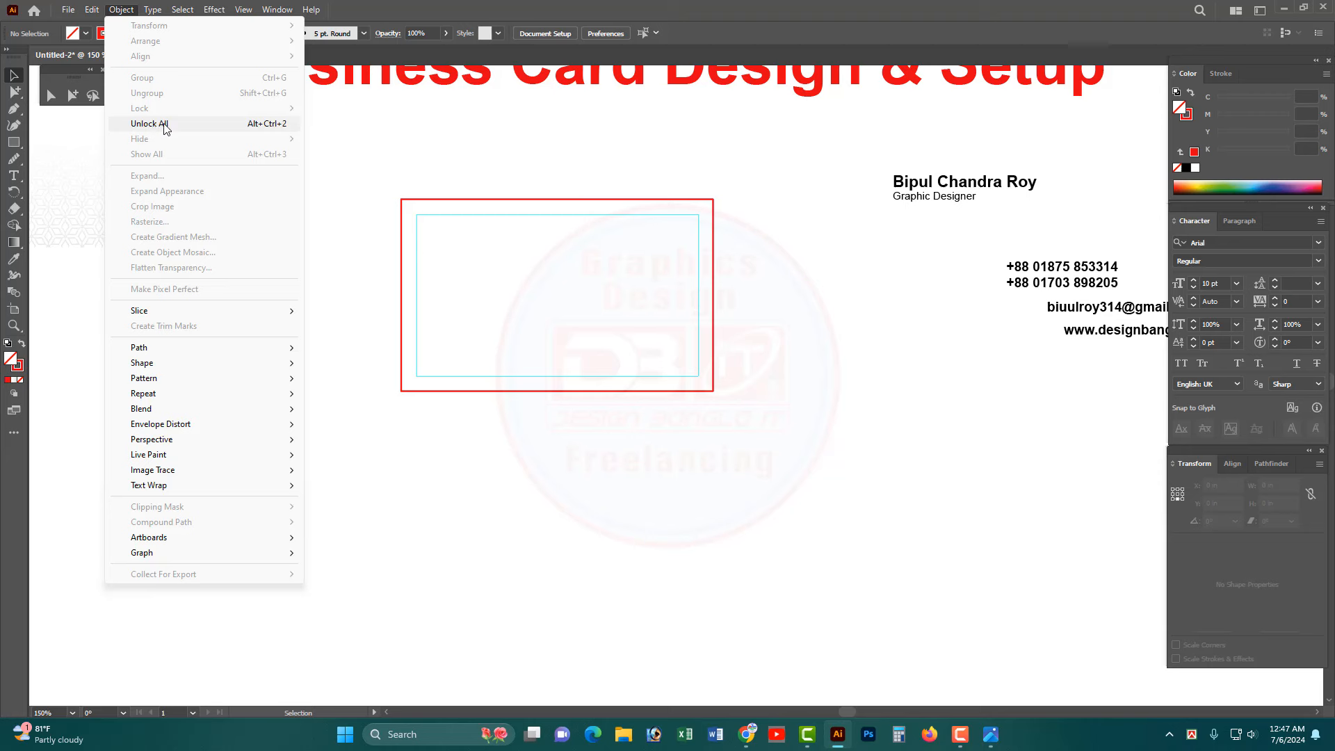
left_click(271, 124)
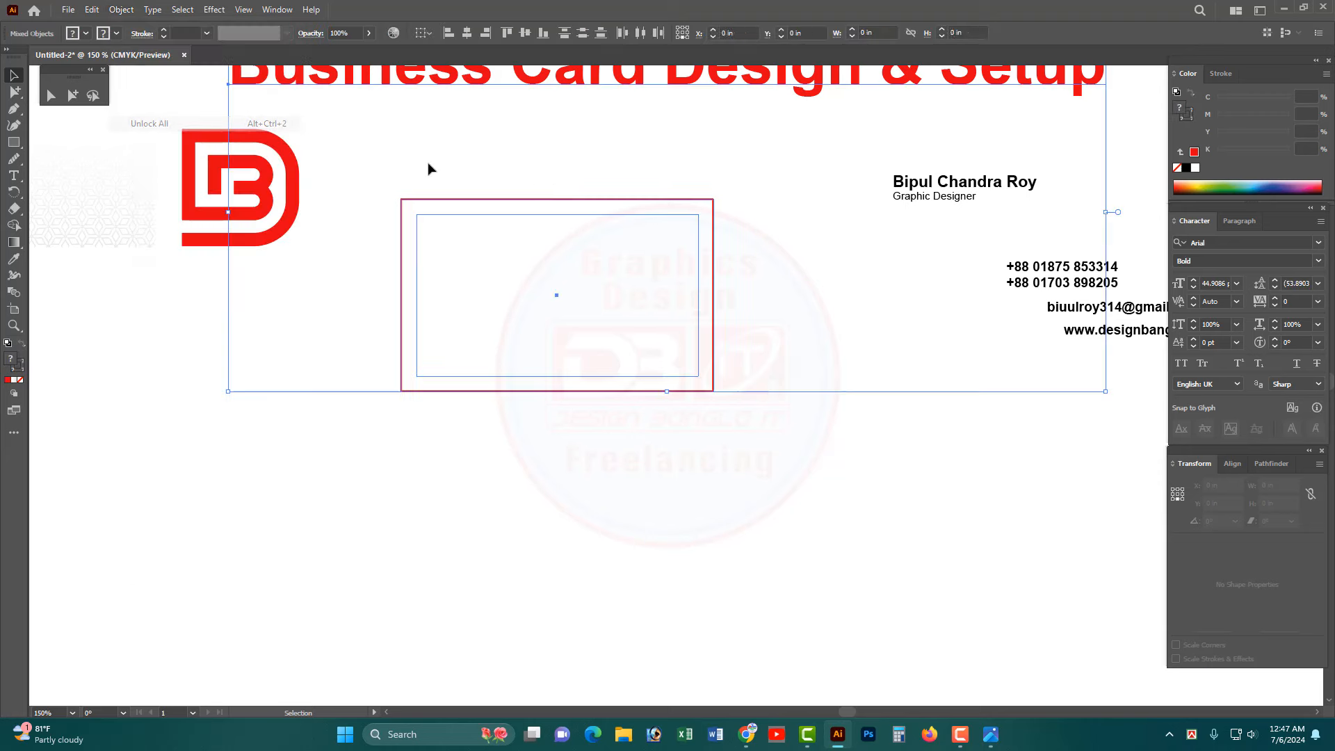
left_click(540, 260)
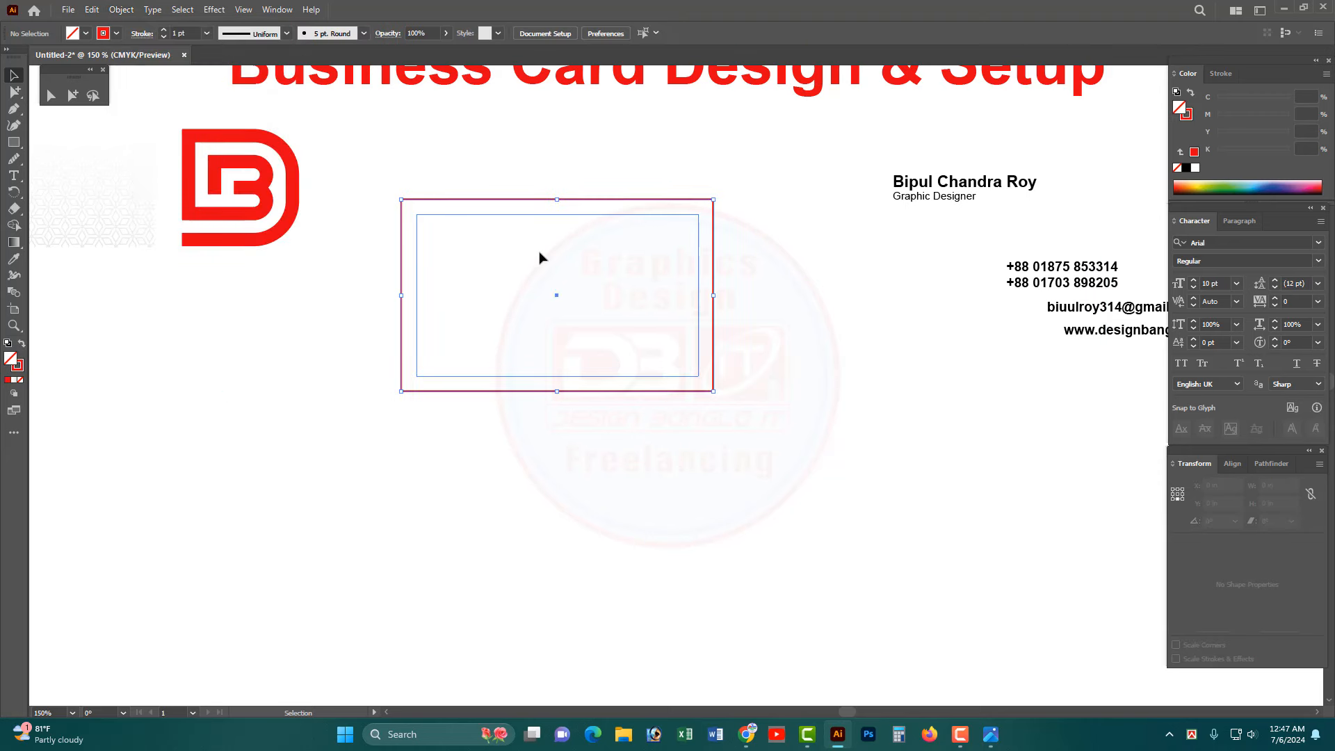
left_click(531, 177)
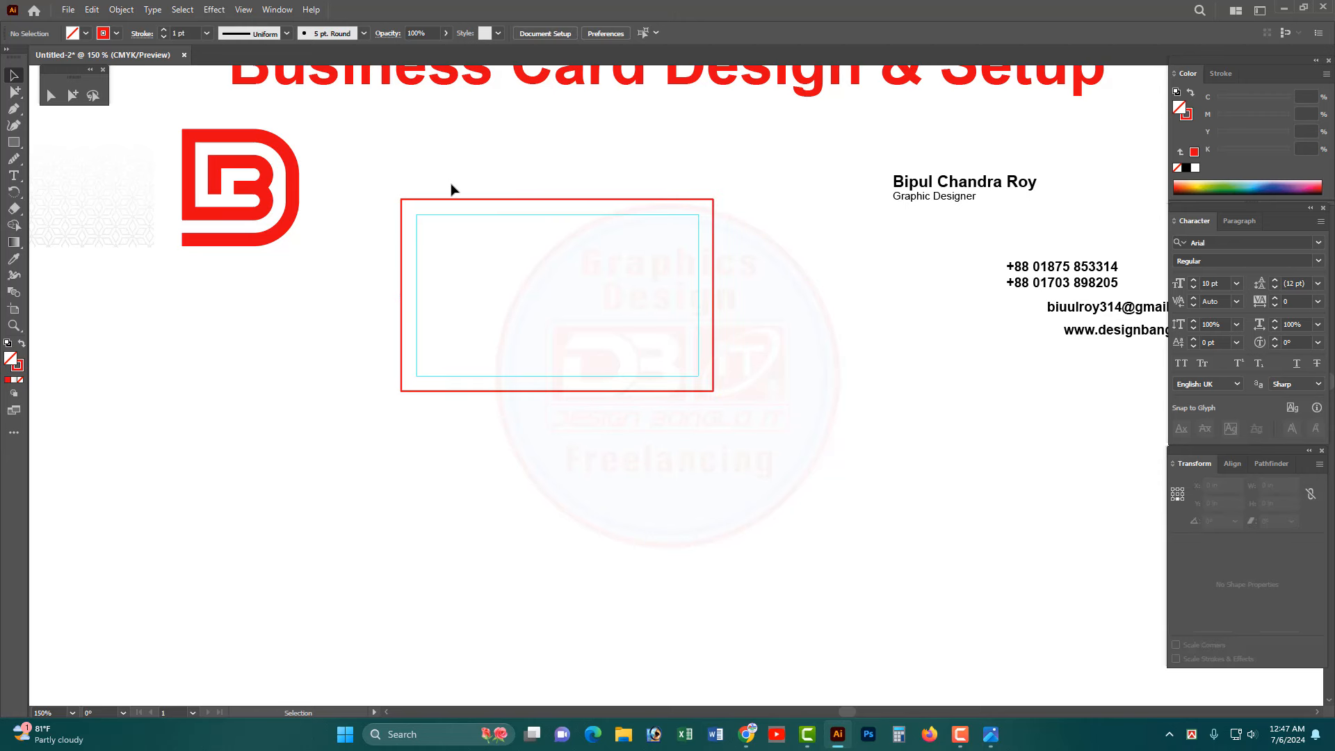
- Test the lock by trying to marquee-select the card outline and its guide
left_click_drag(362, 162, 899, 551)
left_click_drag(815, 479, 376, 181)
left_click_drag(377, 184, 800, 448)
left_click_drag(777, 430, 461, 237)
left_click_drag(387, 173, 900, 482)
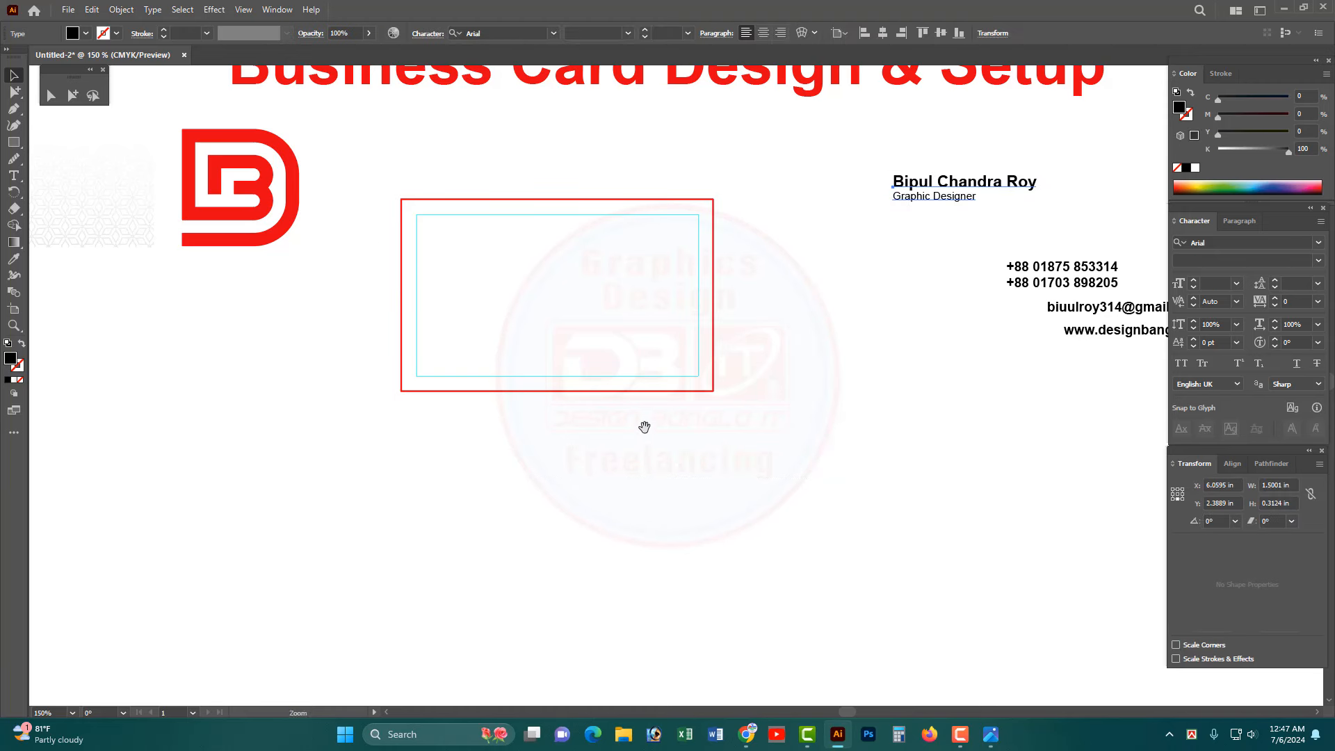
- Move the name and job title text into the card's upper-right guide corner, and set the name line to 10 pt
left_click_drag(684, 419, 821, 461)
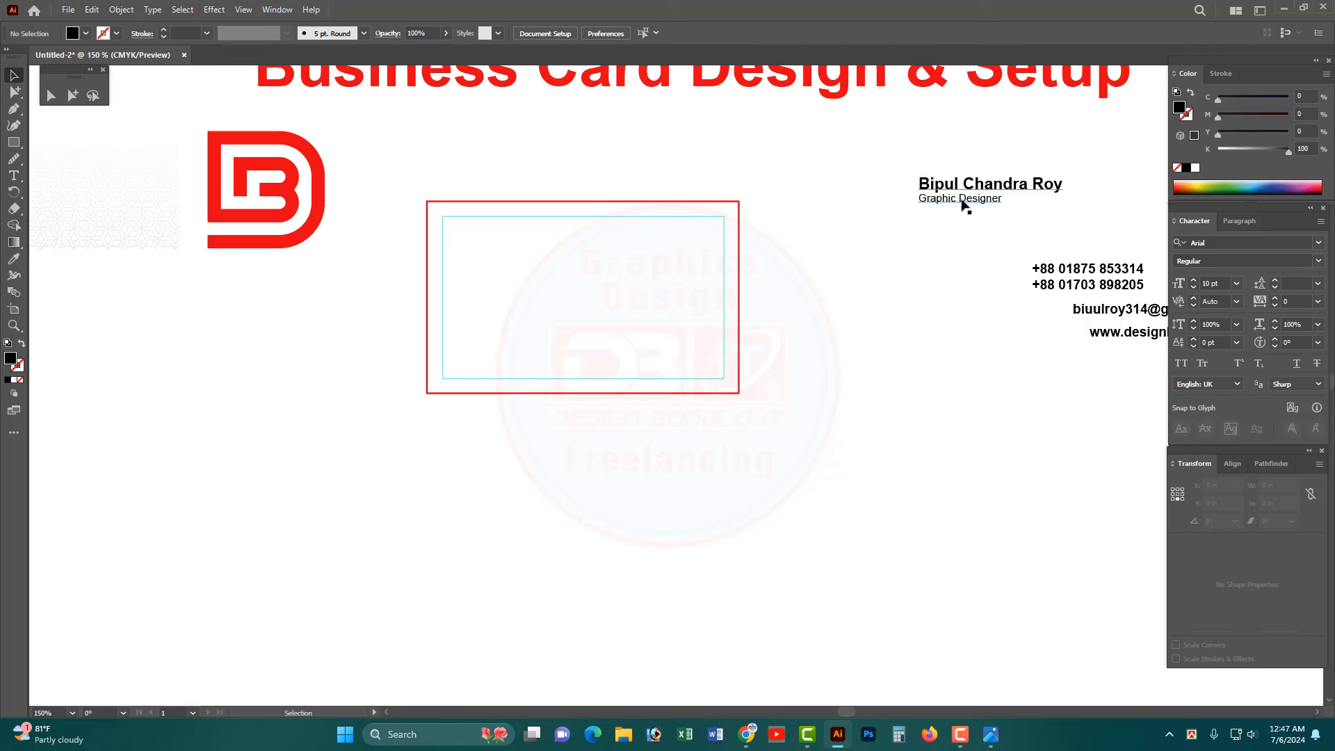
left_click_drag(964, 202, 631, 231)
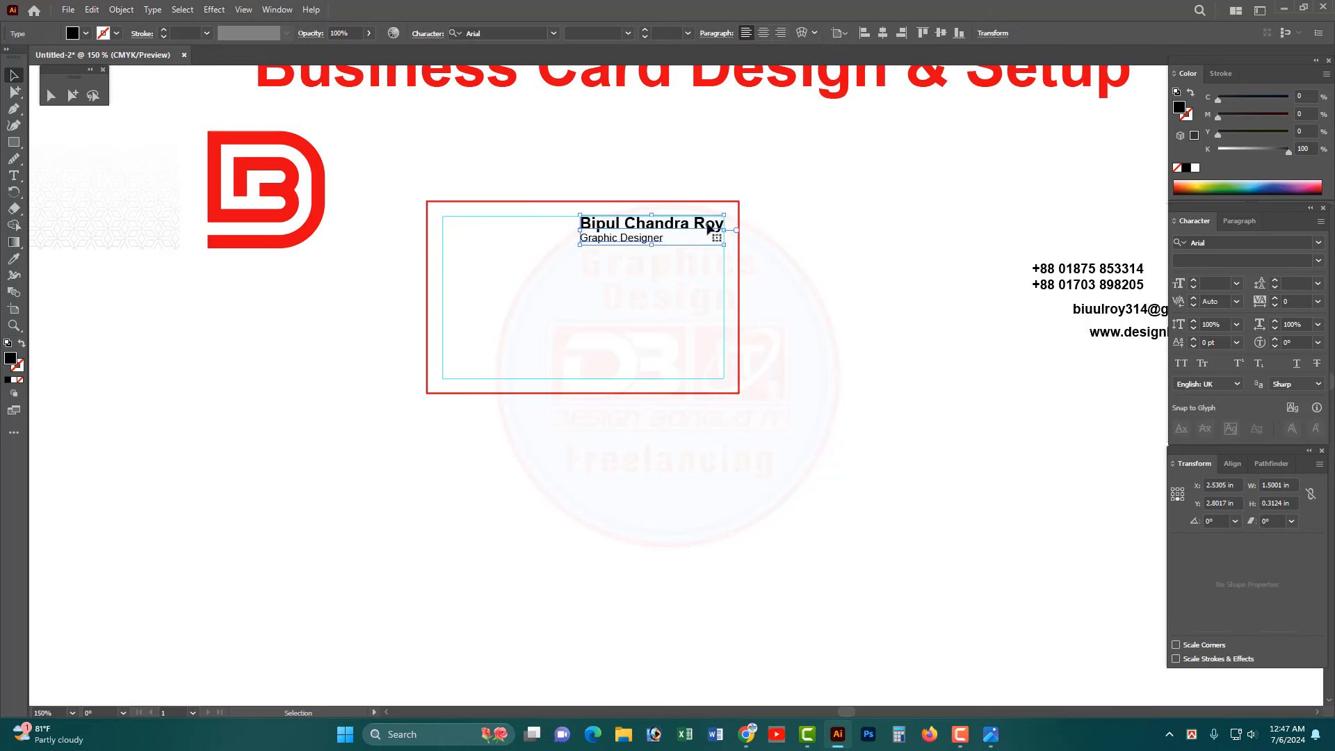
double_click(653, 230)
triple_click(654, 230)
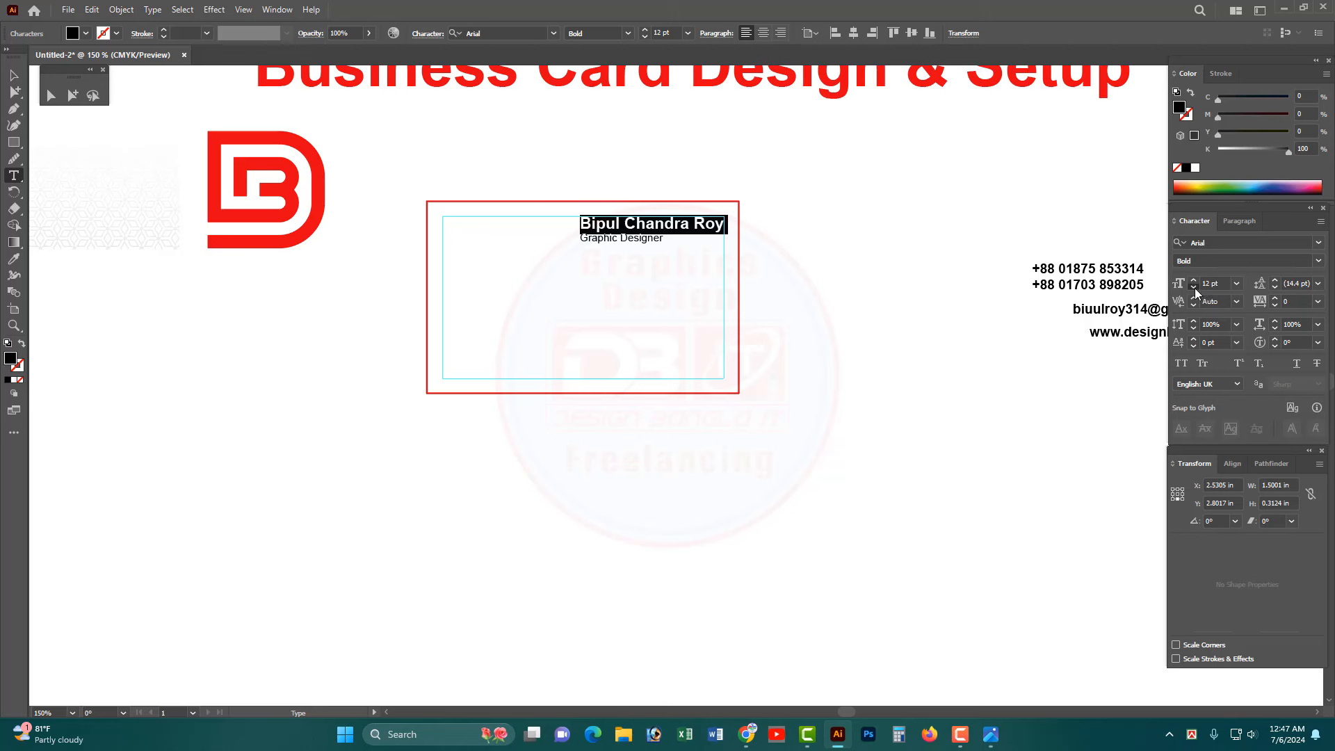
left_click(1193, 287)
left_click(1194, 287)
- Set the Graphic Designer line to 7 pt and shift the name block right against the guide's right edge
triple_click(647, 238)
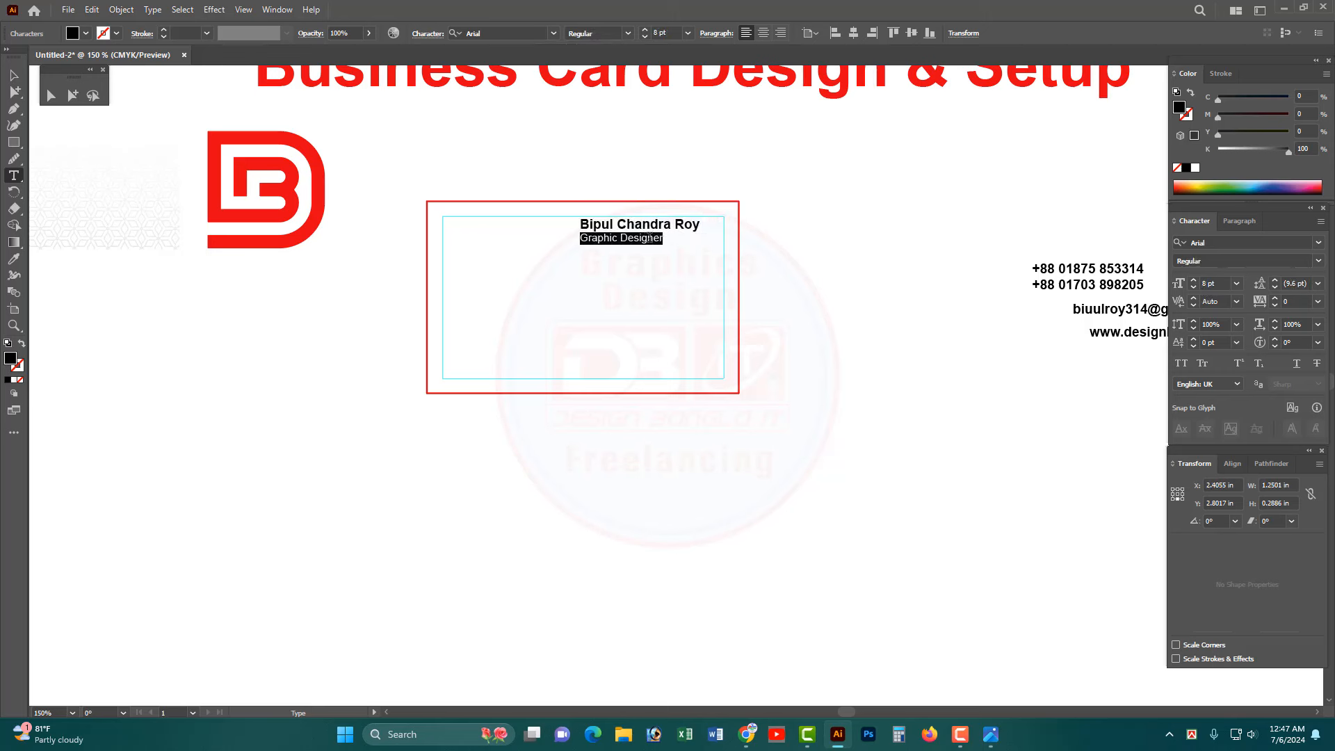
left_click(1192, 289)
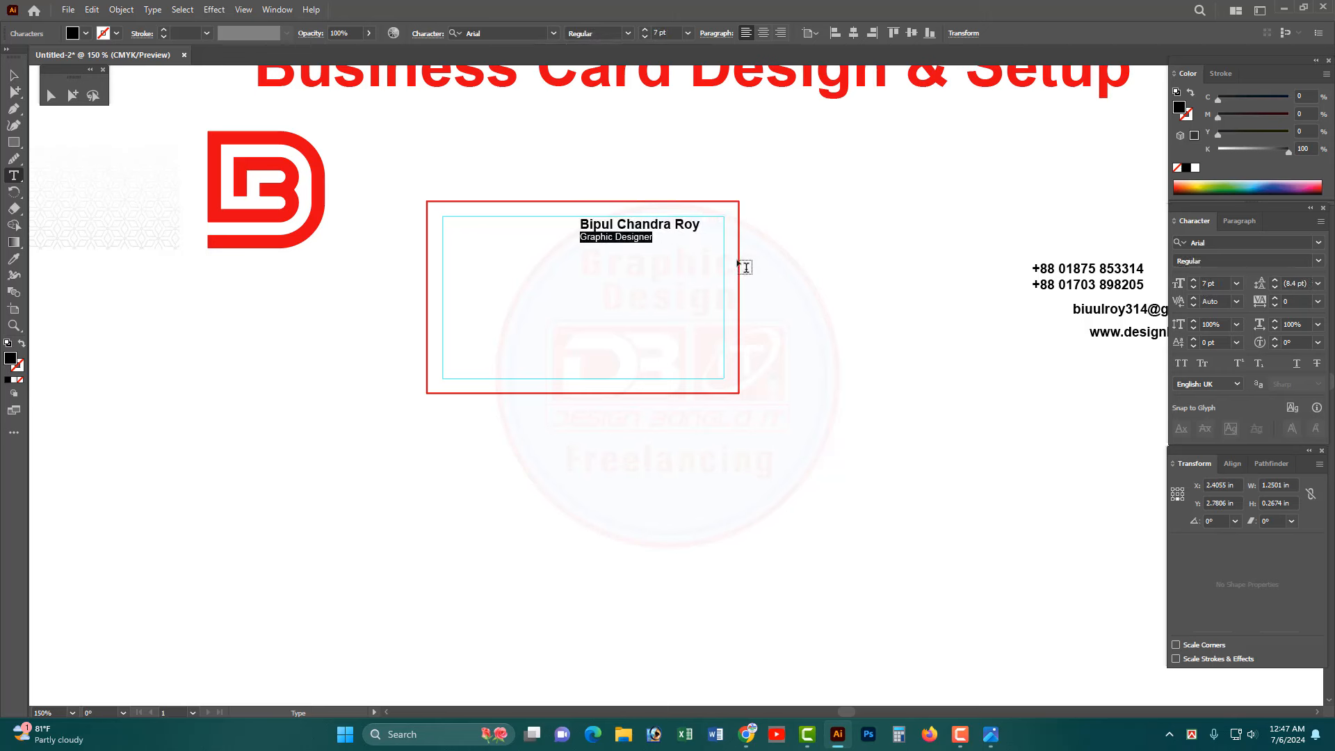
key("Escape")
left_click_drag(698, 231, 723, 230)
- Move the phone, e-mail, website and address texts together toward the card, below the job title
left_click(989, 328, "ctrl+alt")
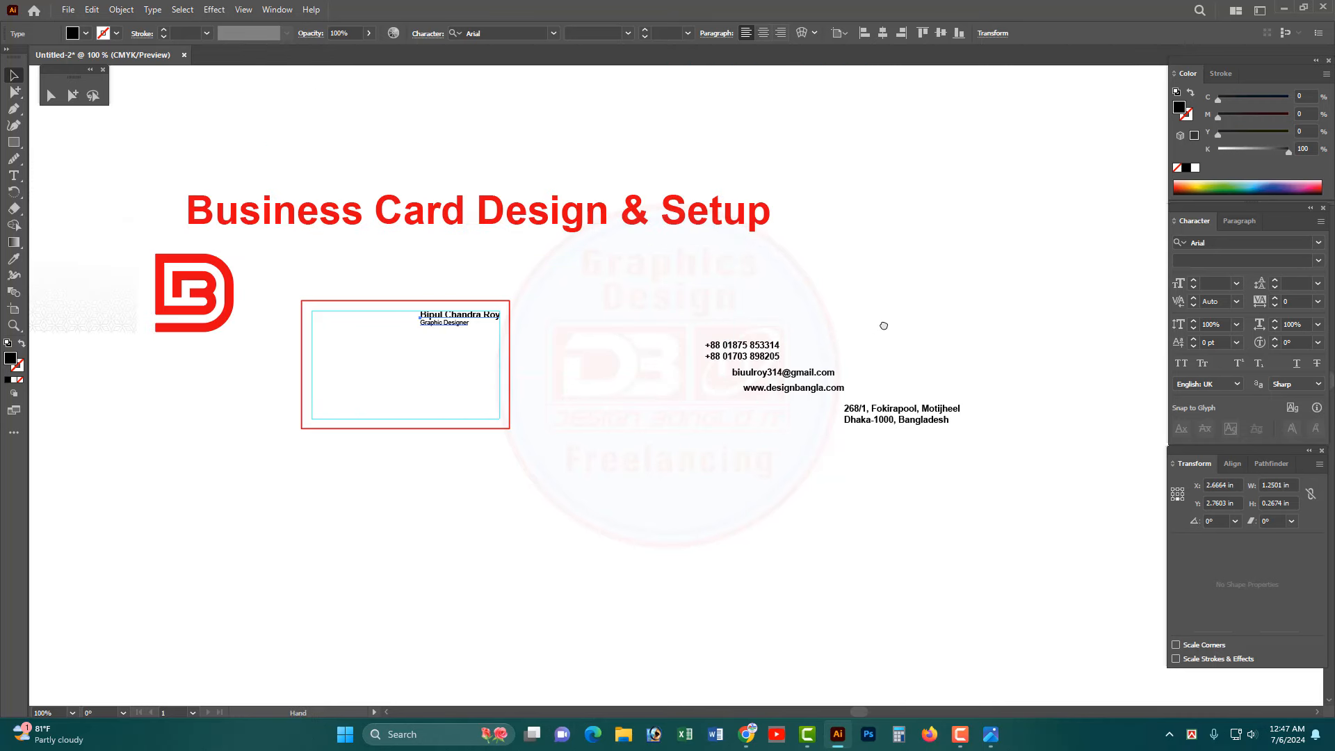
left_click_drag(883, 326, 969, 281)
left_click_drag(809, 258, 1023, 441)
left_click_drag(892, 348, 581, 355)
left_click(577, 336, "ctrl")
left_click_drag(811, 333, 822, 306)
- Reduce the phone, e-mail, website and address texts to 8 pt
left_click_drag(626, 327, 671, 328)
left_click(1192, 287)
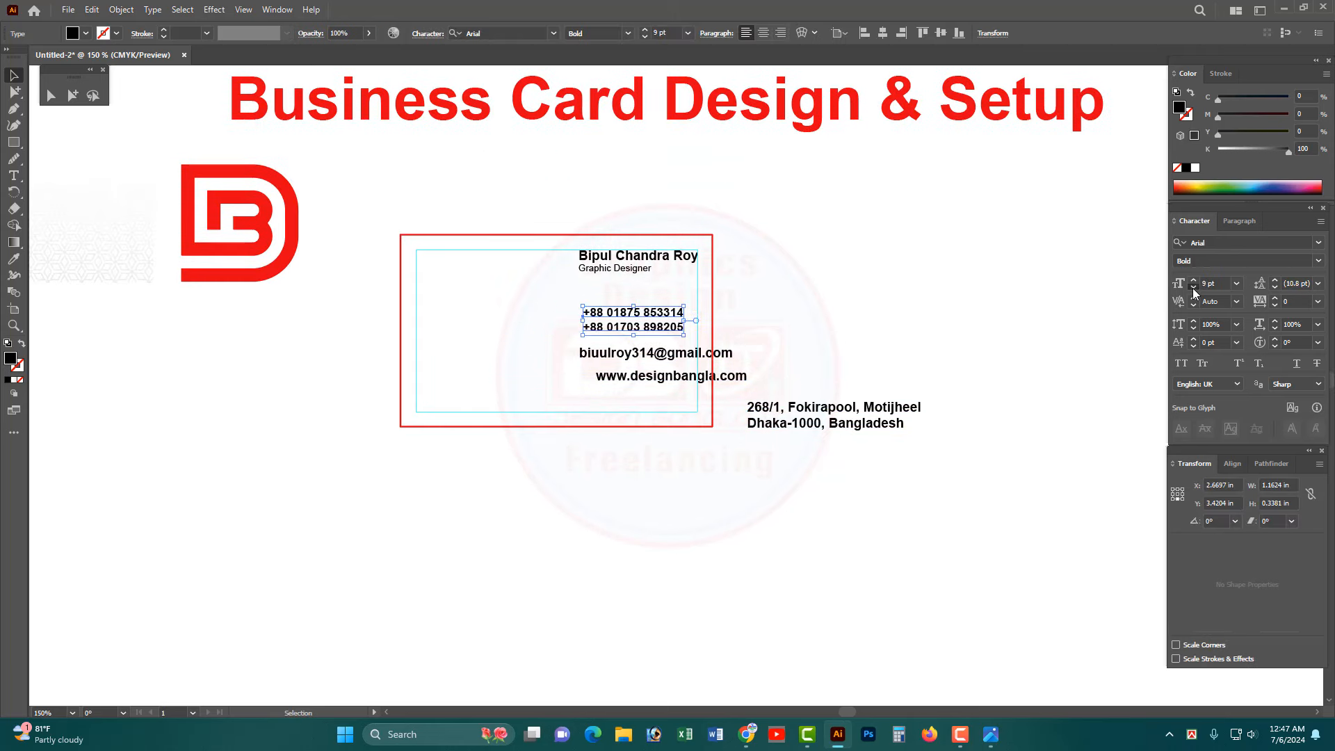
left_click(1192, 288)
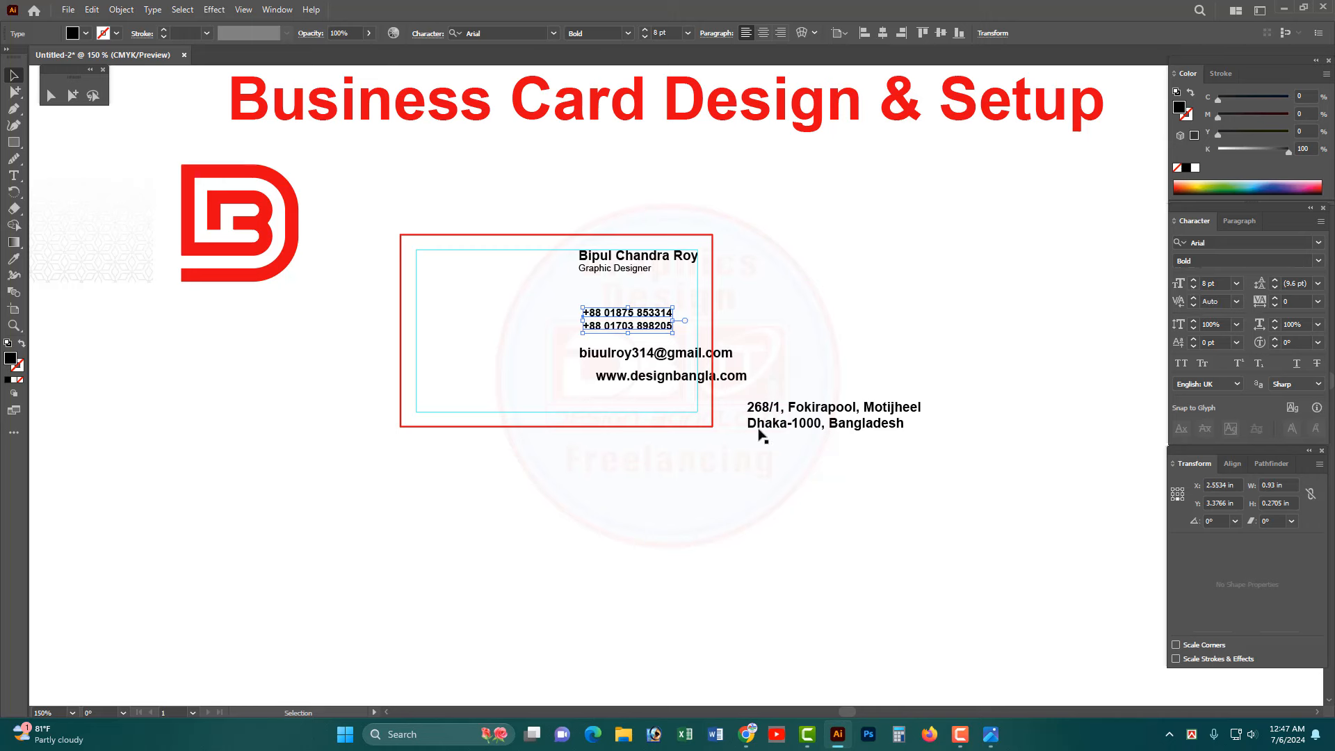
left_click_drag(844, 478, 654, 351)
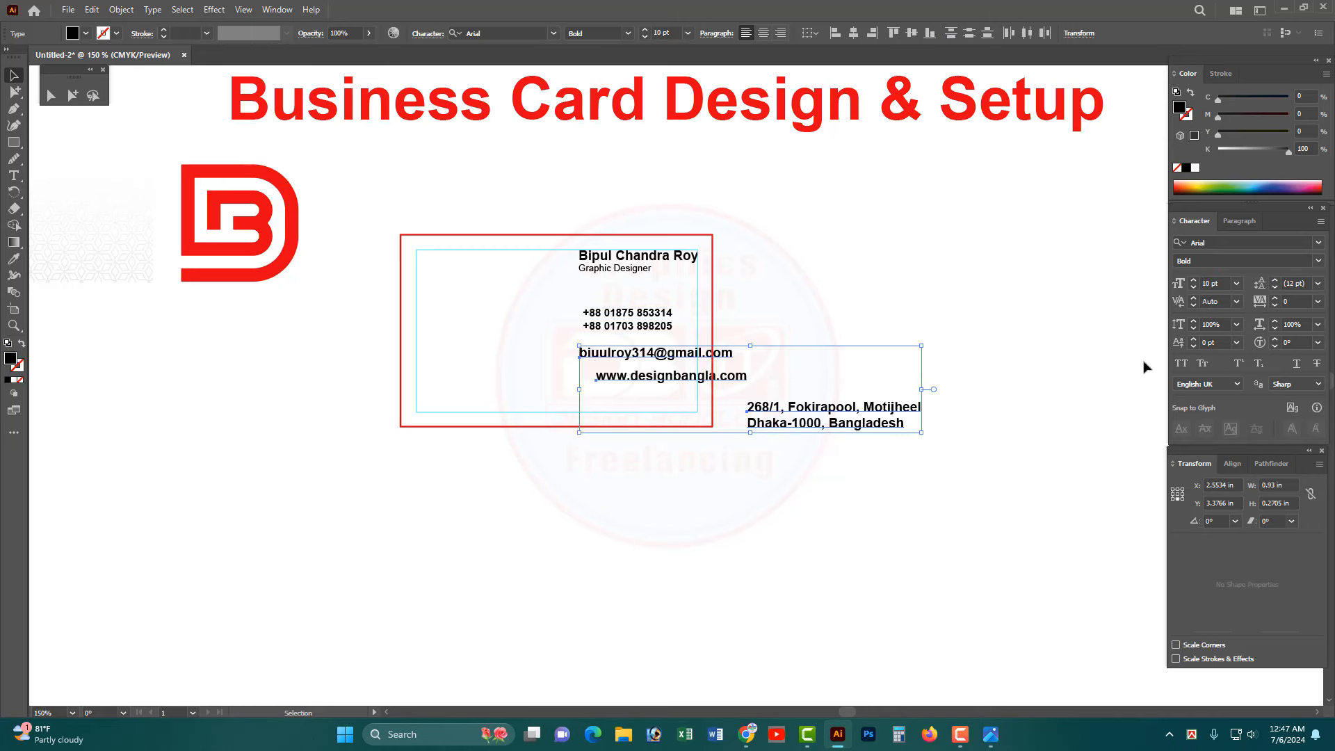
left_click(1195, 288)
left_click(1195, 288)
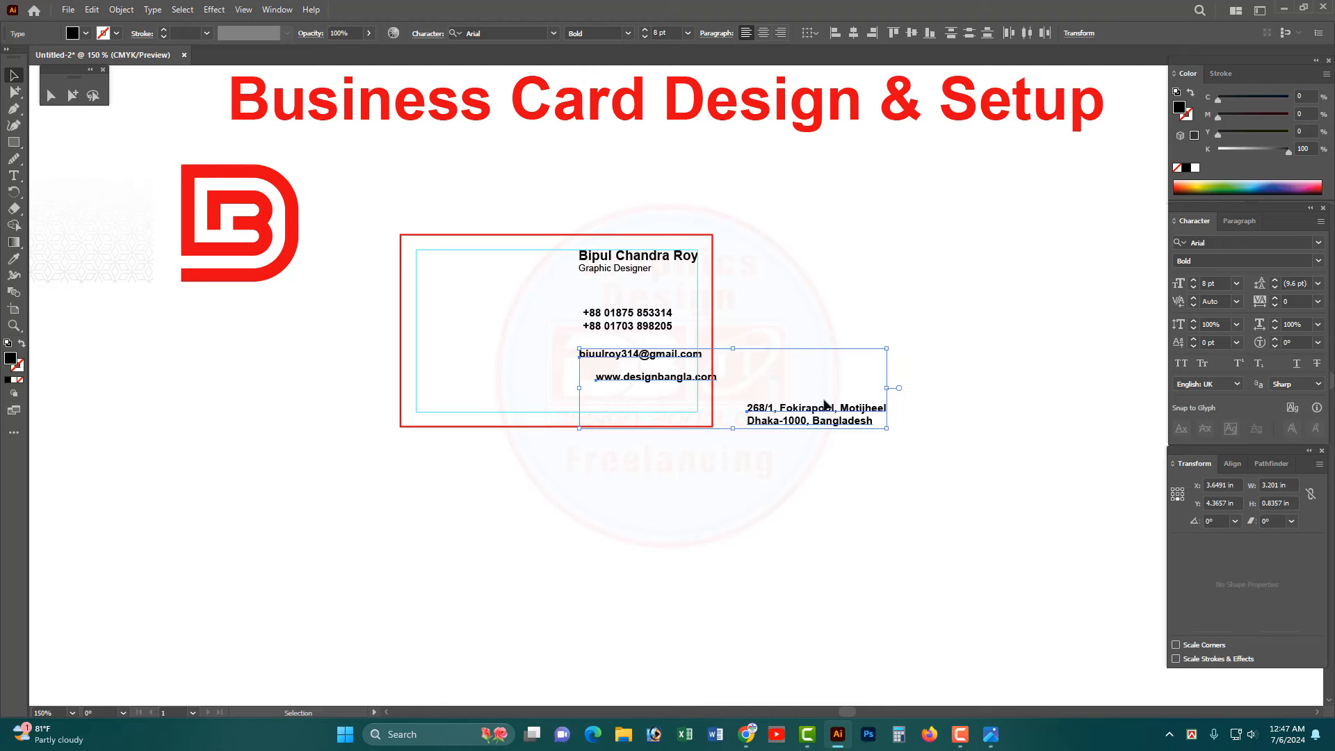
- Change the font of the phone, e-mail, website and address texts to Century Gothic Regular
left_click_drag(893, 467, 609, 289)
left_click(1227, 242)
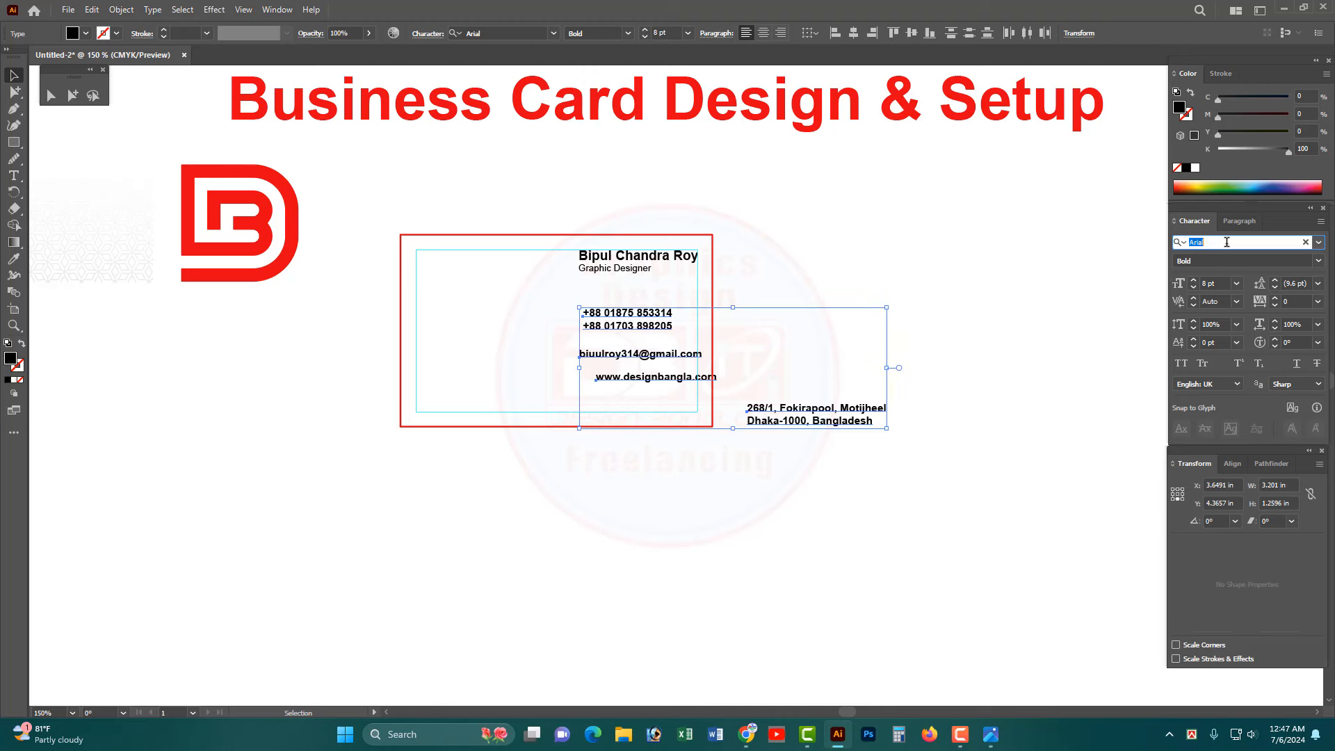
type("cent")
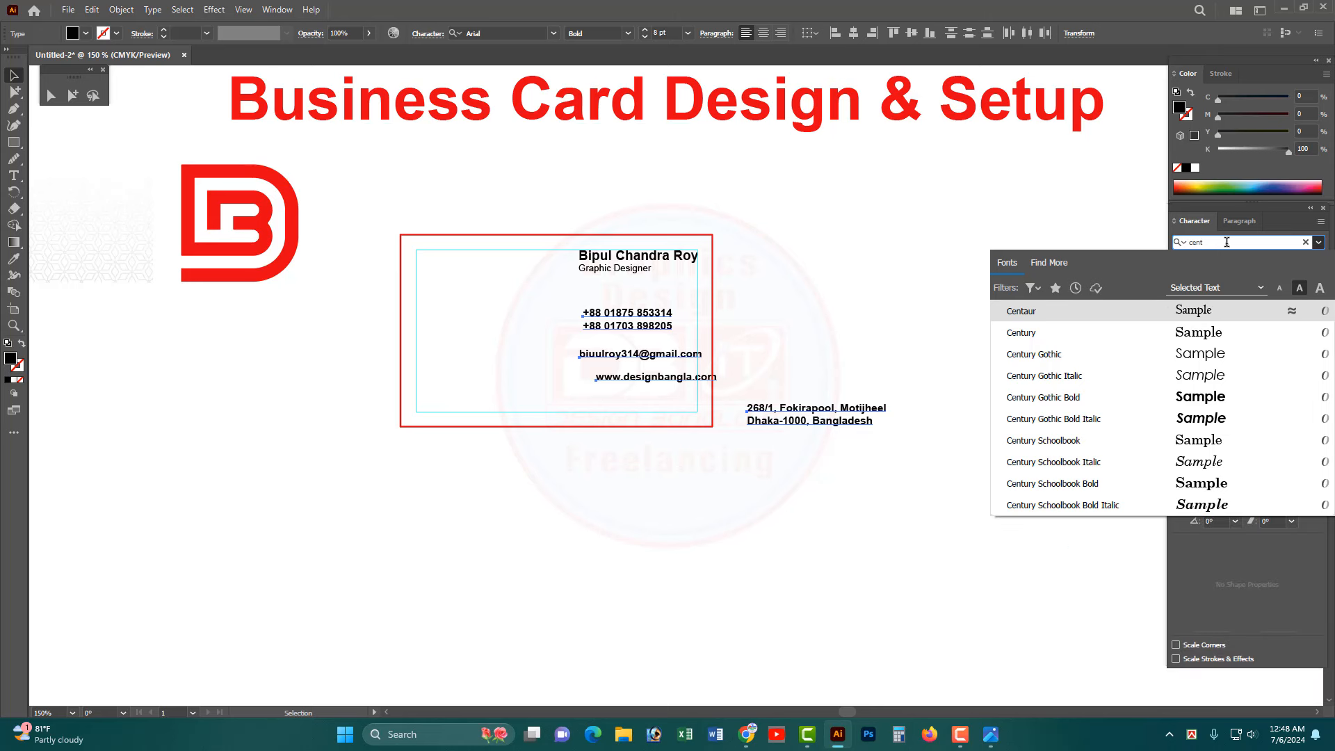
type("u")
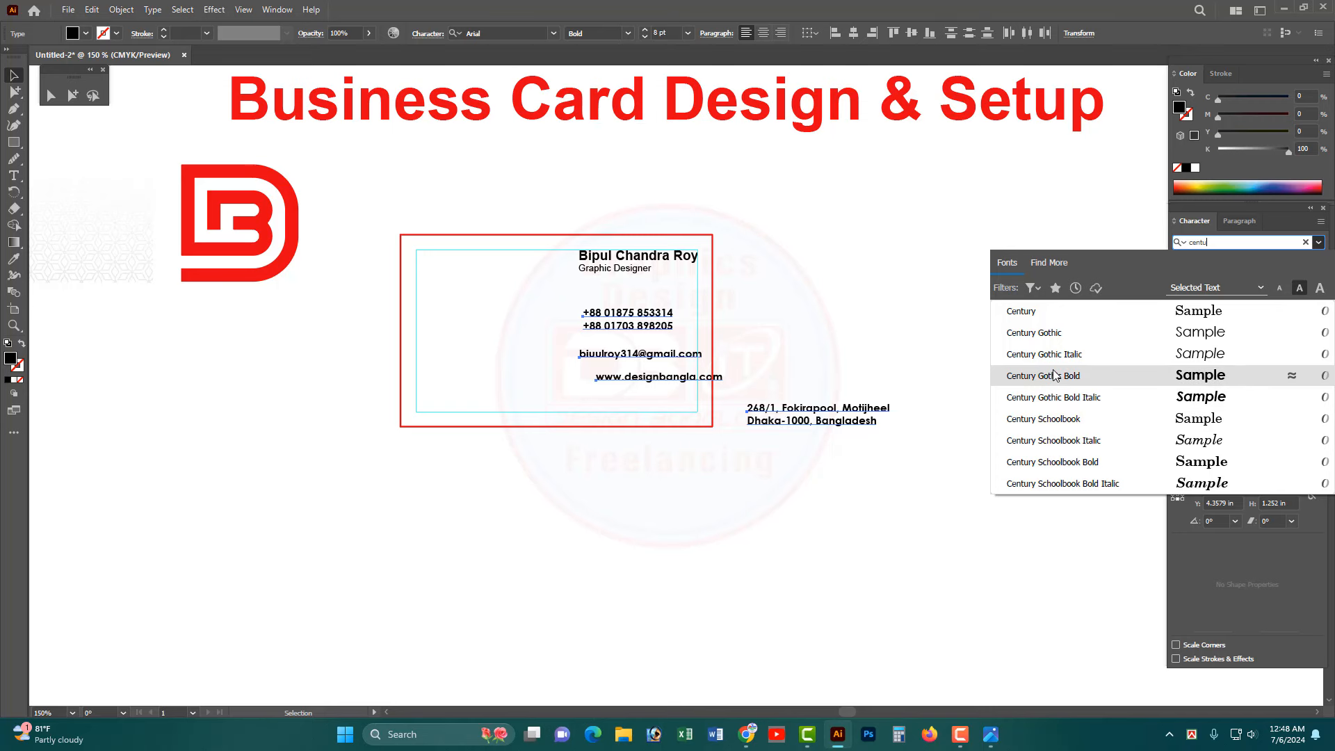
left_click(1053, 341)
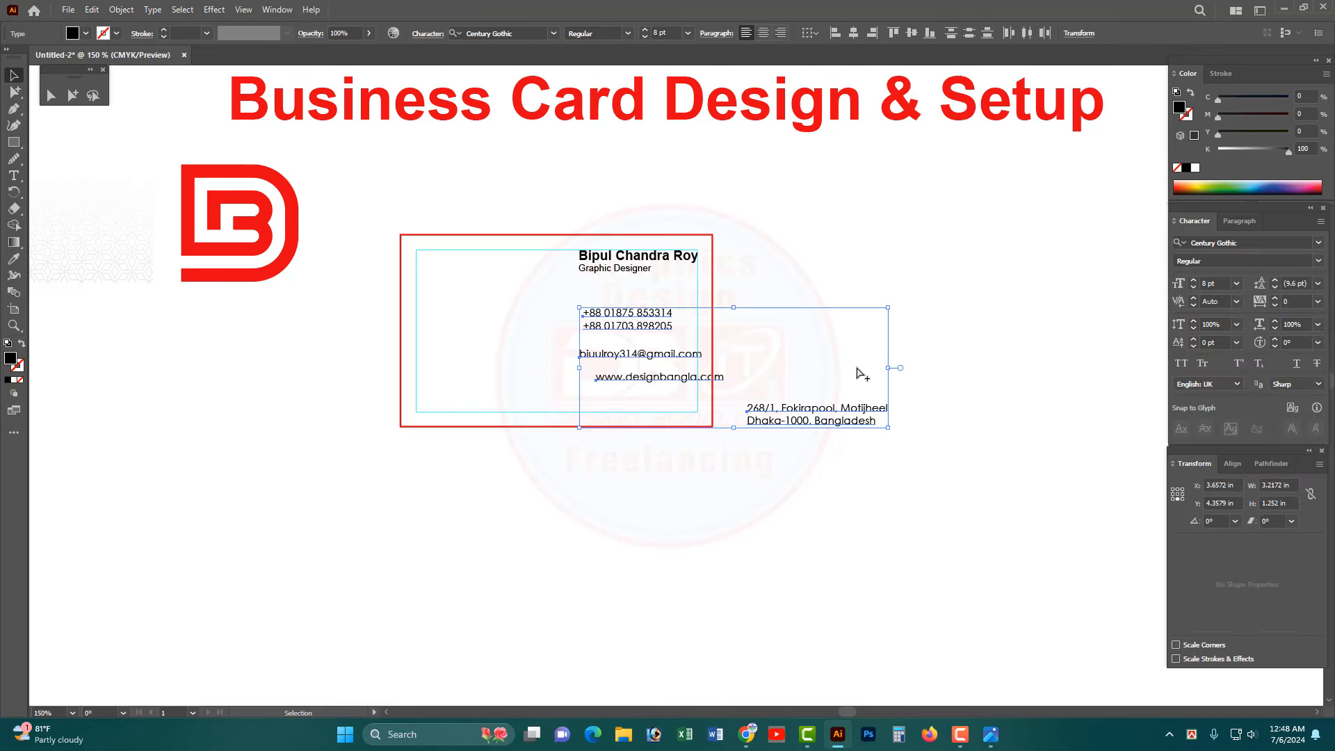
- Stack the phone, e-mail, website and address texts inside the card, aligned on a common left edge
left_click(772, 367, "ctrl")
left_click_drag(754, 375, 872, 359)
left_click(823, 351)
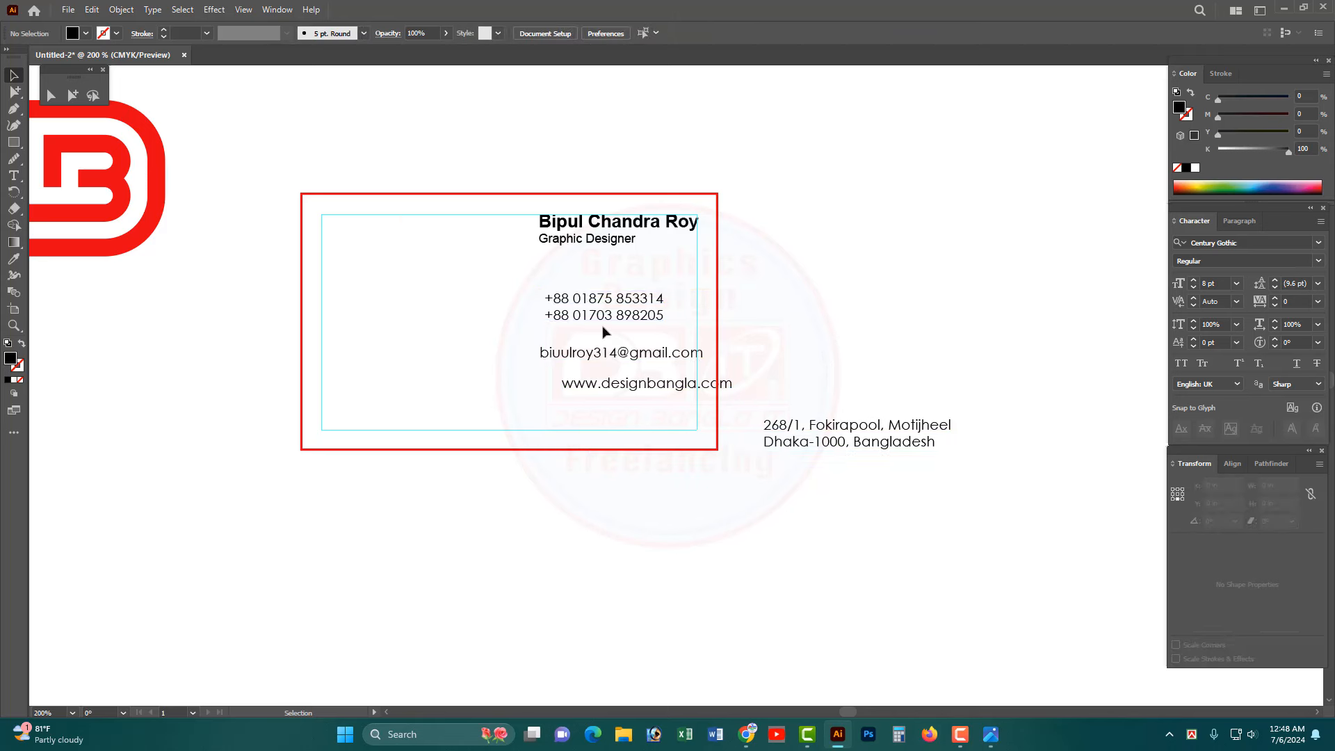
mouse_move(643, 321)
left_mouse_down()
mouse_move(674, 310)
mouse_move(630, 386)
mouse_move(629, 335)
left_mouse_up()
left_click_drag(638, 384, 606, 353)
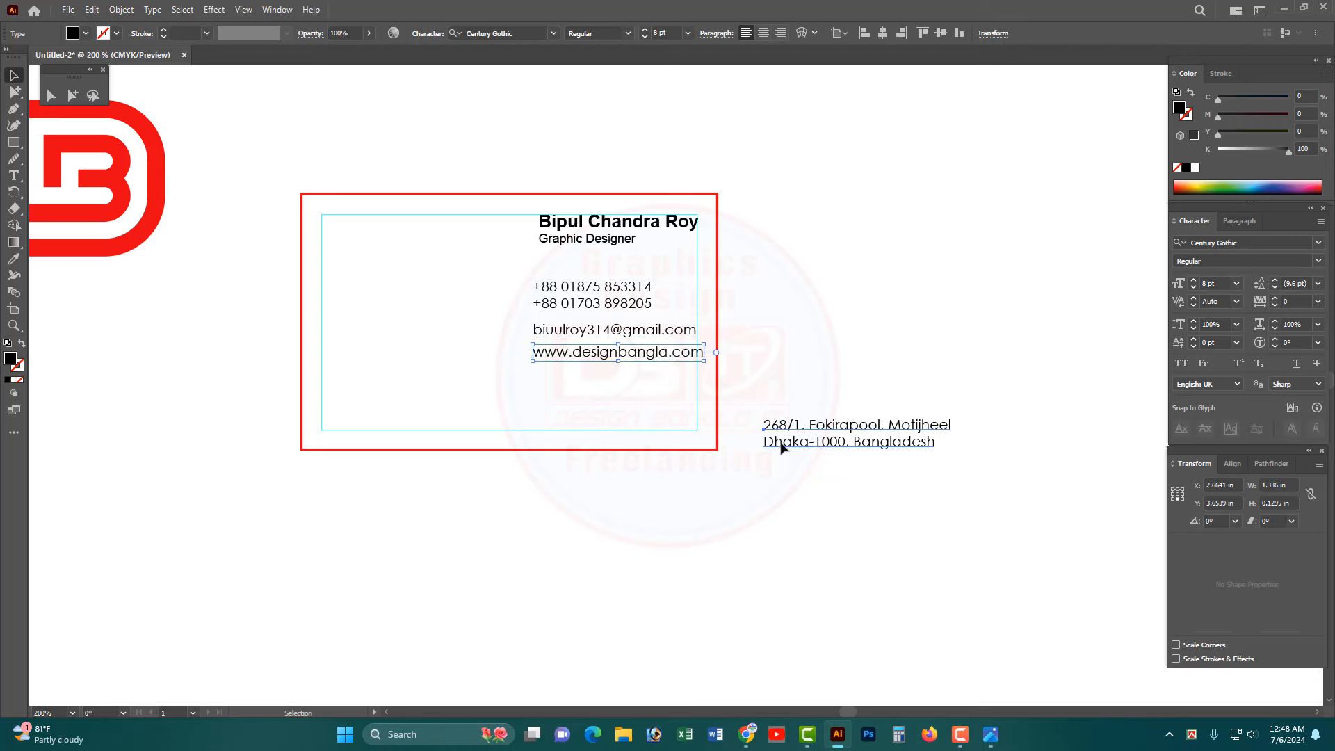
left_click_drag(782, 447, 551, 411)
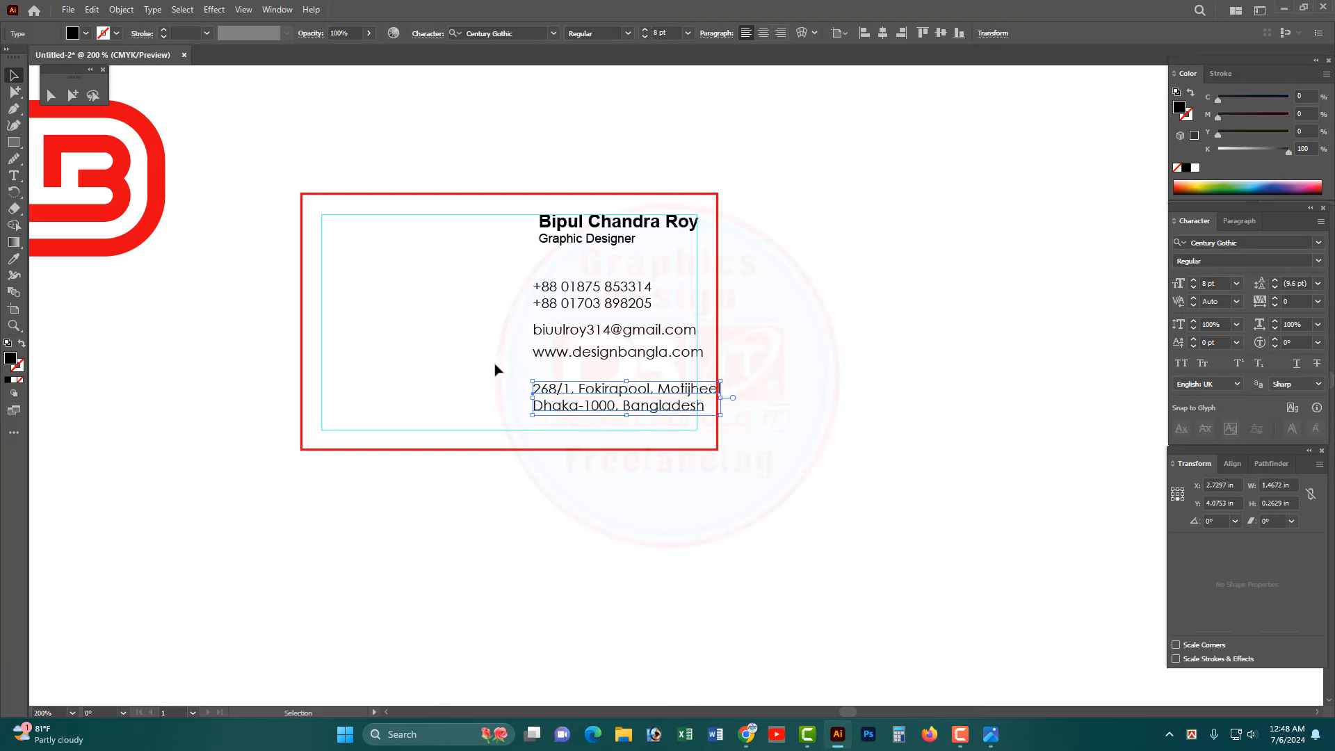
- Shift the stacked contact texts left to fit inside the guide, and move the name block left to roughly match them
left_click_drag(498, 274, 591, 419)
left_click_drag(580, 302, 552, 303)
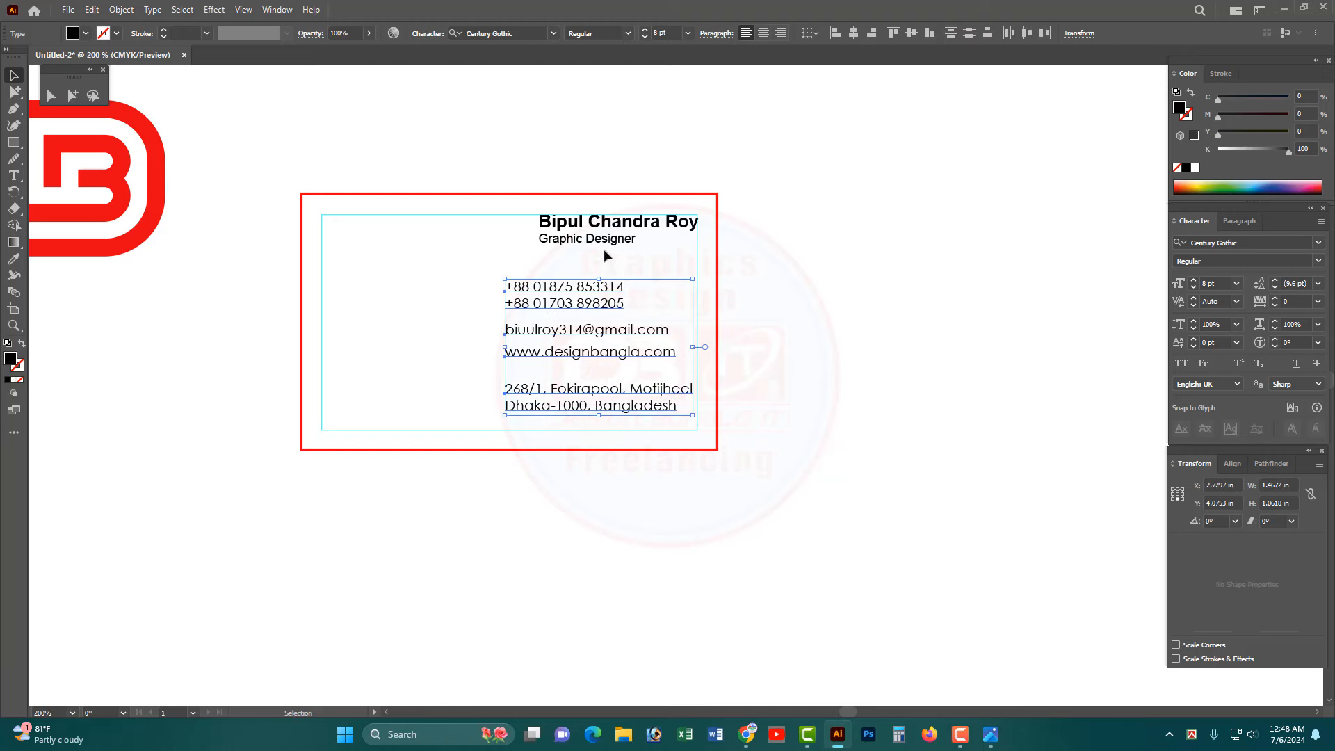
left_click_drag(599, 247, 570, 242)
left_click(817, 317)
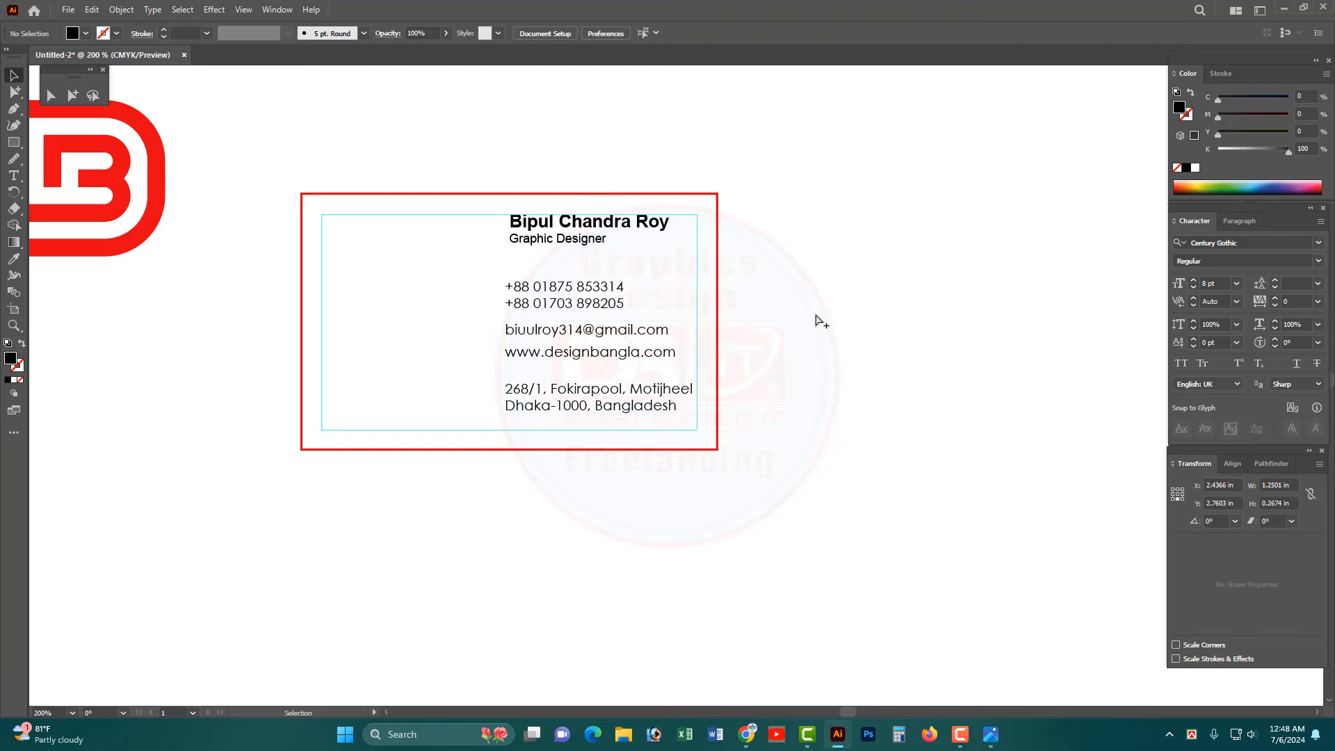
left_click_drag(794, 376, 898, 367)
left_click_drag(798, 361, 822, 368)
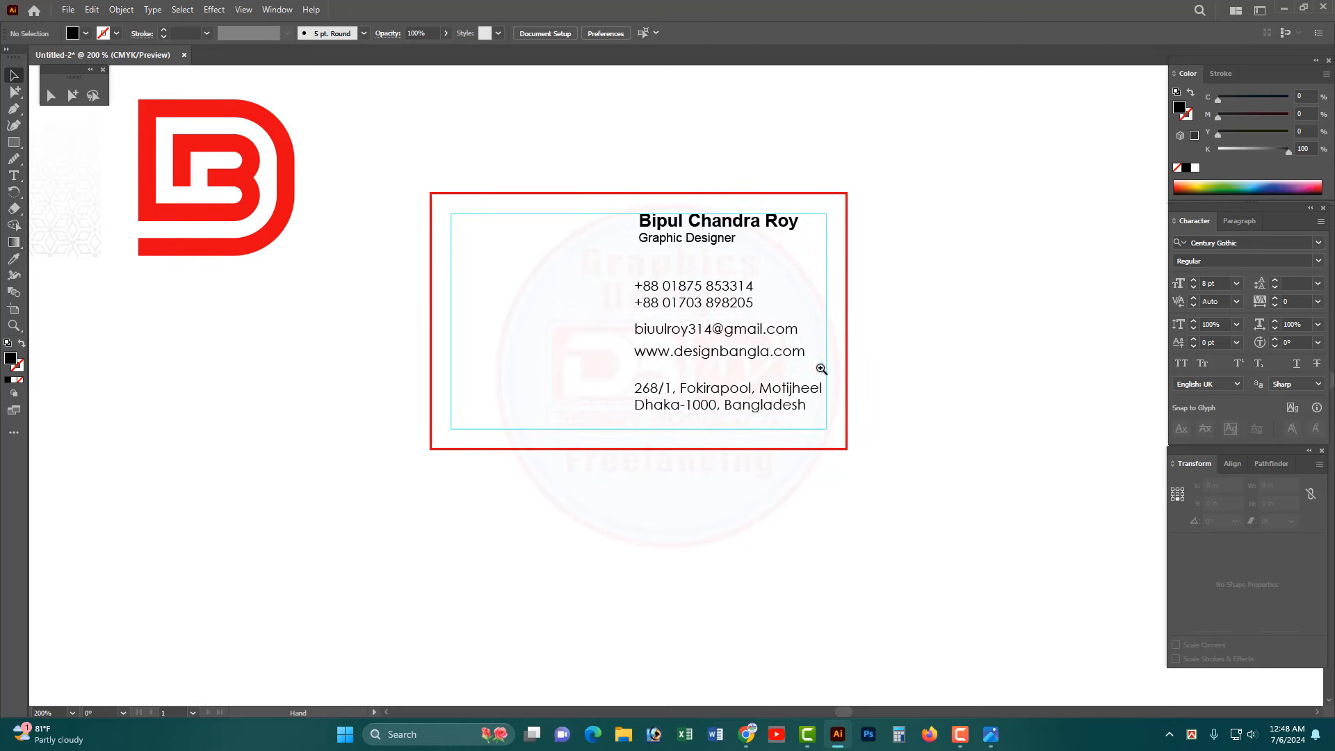
- Draw a narrow vertical rectangle about 0.16 × 1.06 in directly beside the left edge of the contact texts
left_click(726, 380, "alt")
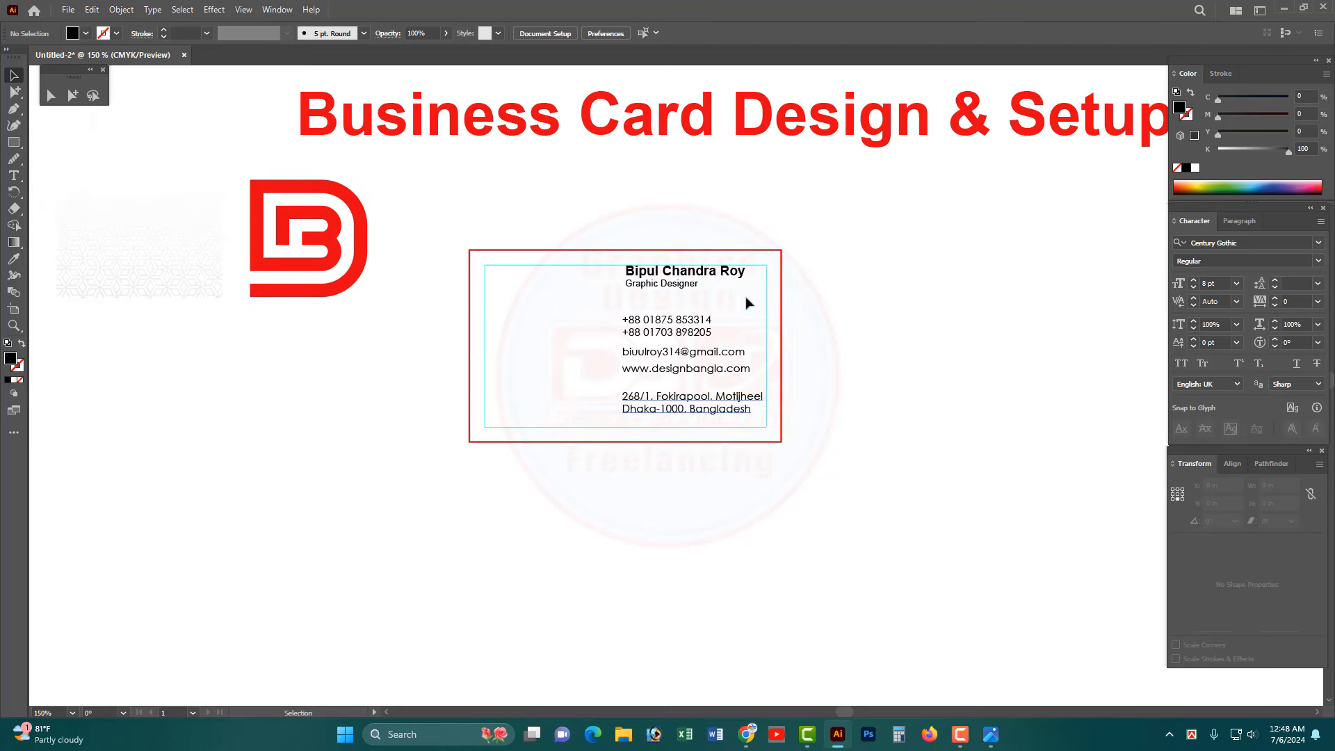
left_click_drag(683, 361, 738, 389)
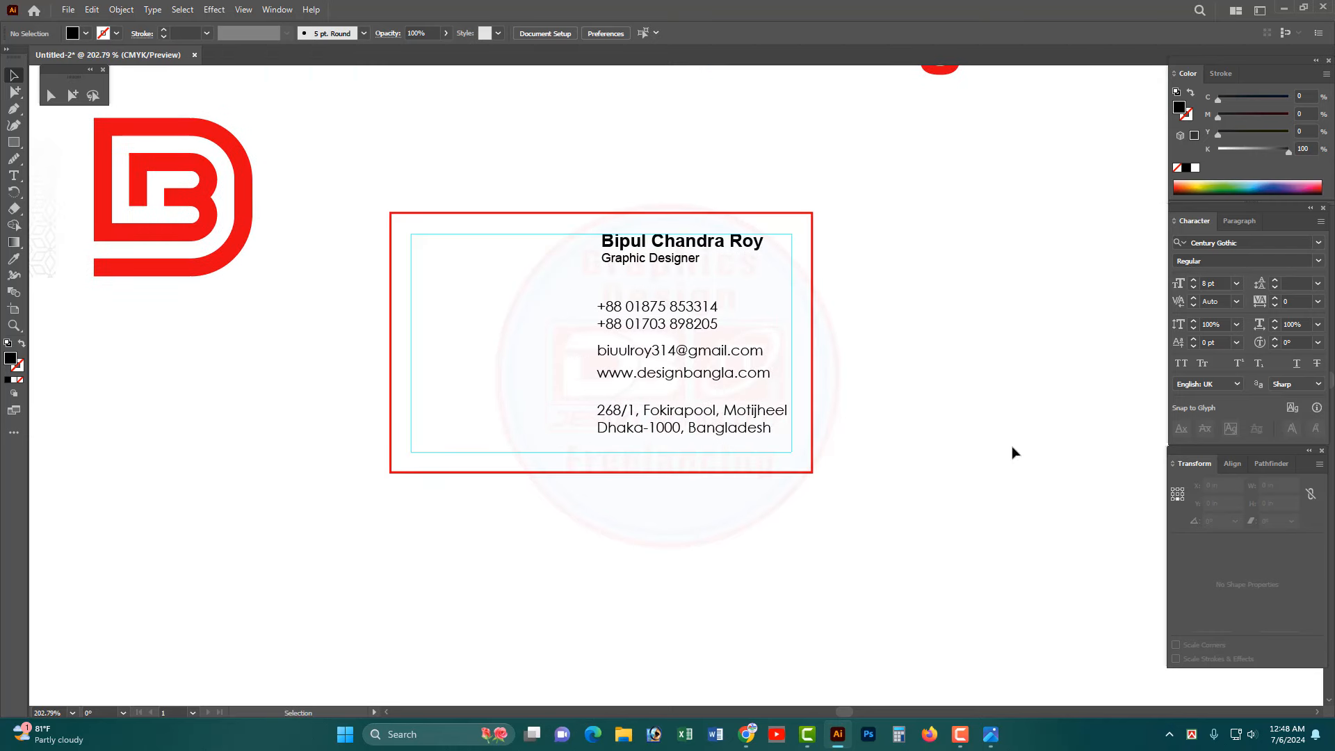
left_click_drag(19, 143, 51, 144)
left_click_drag(570, 302, 596, 441)
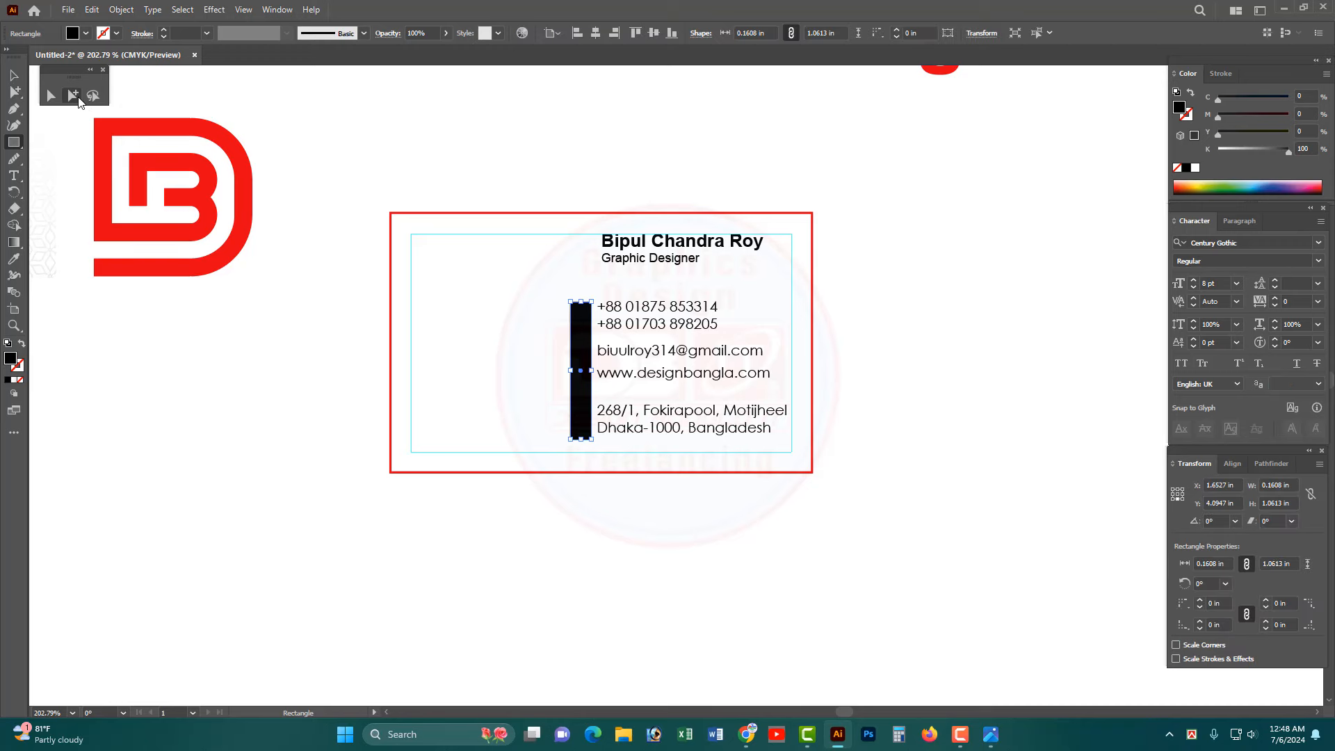
- Round the black bar's corners fully to about 0.067 in and enlarge the bar to about 0.18 × 1.16 in
key("ctrl+space")
left_click(515, 282)
left_click_drag(665, 373, 594, 290)
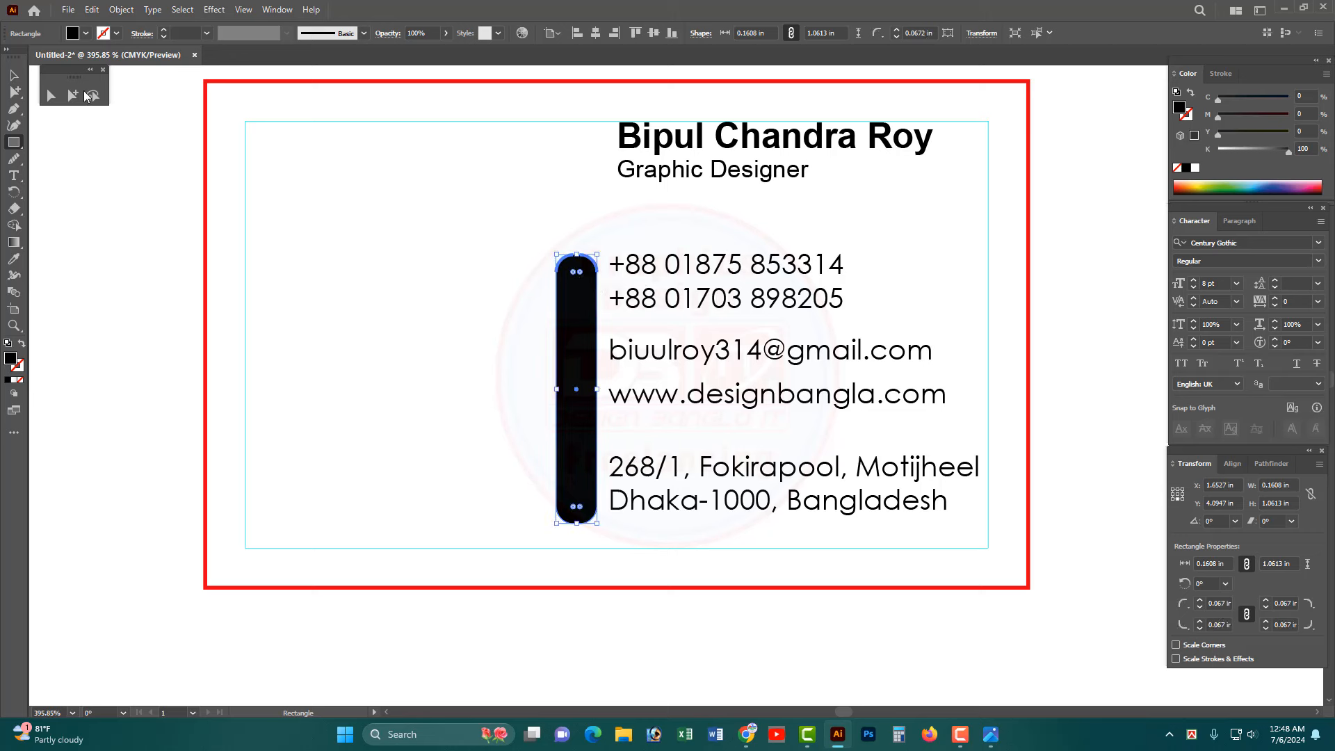
left_click(19, 78)
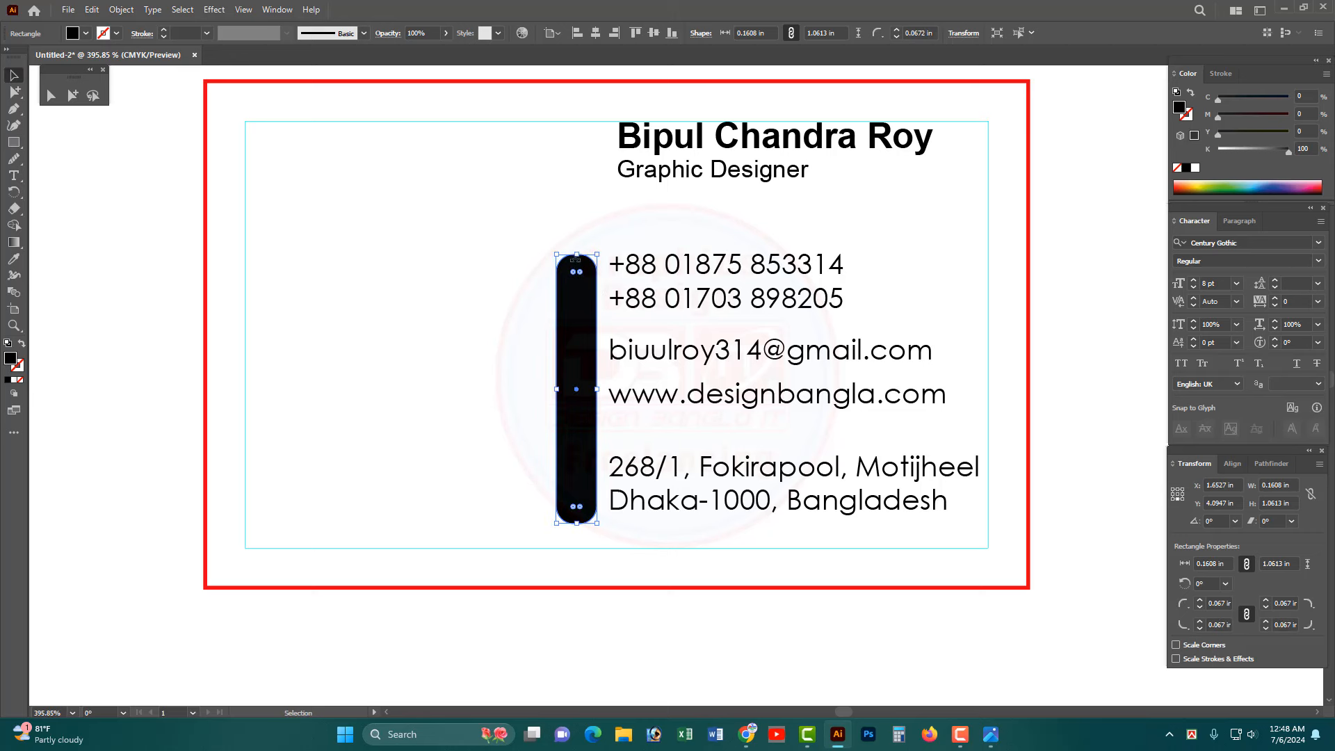
left_click_drag(577, 255, 580, 241)
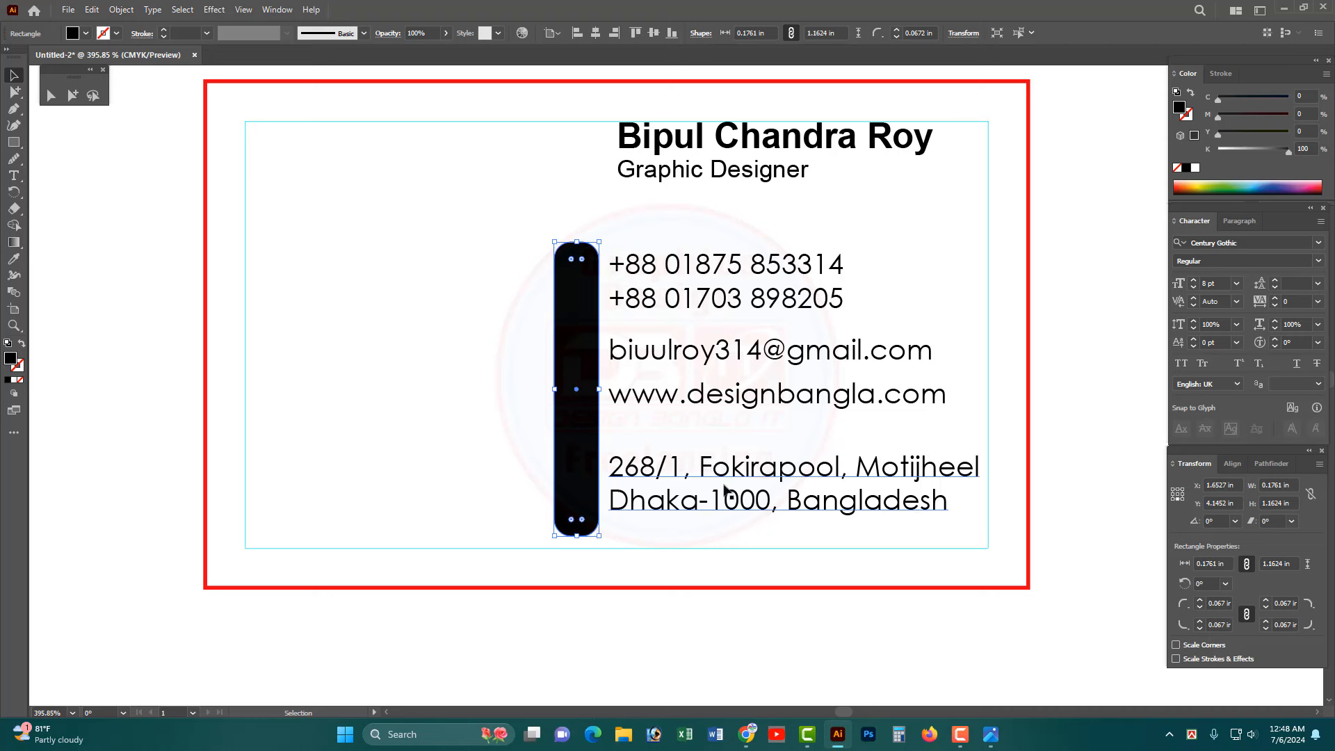
- Shift the contact texts 0.03 in right and lower the website, e-mail and phone texts to even out their spacing
left_click_drag(688, 298, 698, 306)
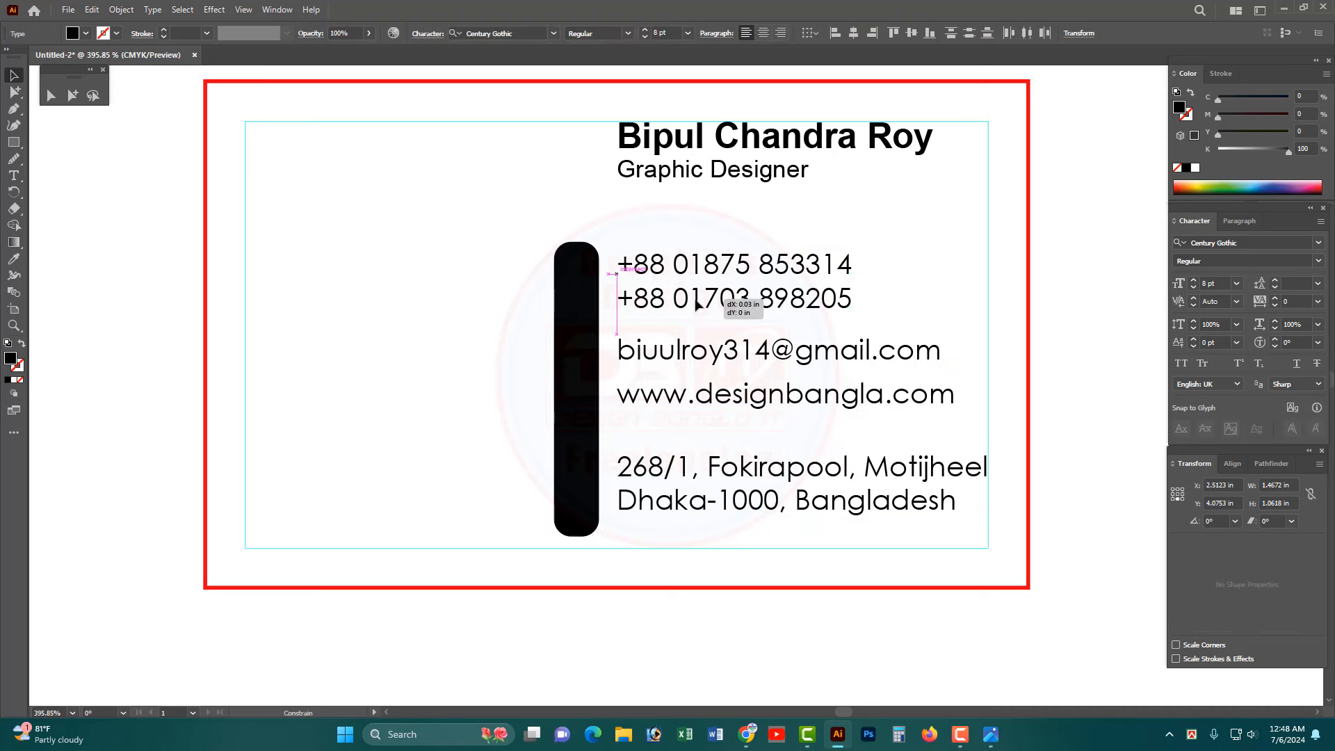
left_click(686, 438)
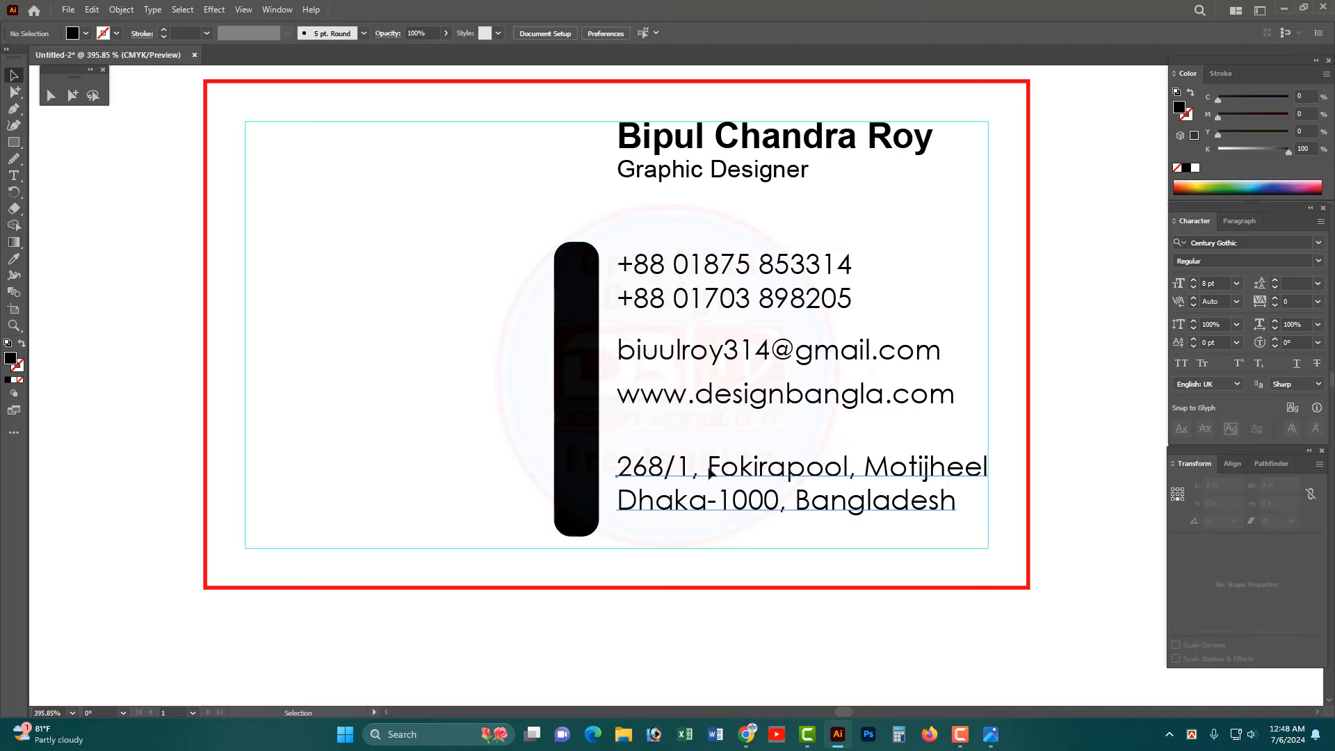
left_click(709, 471)
left_click_drag(711, 395, 711, 410)
left_click_drag(711, 353, 711, 362)
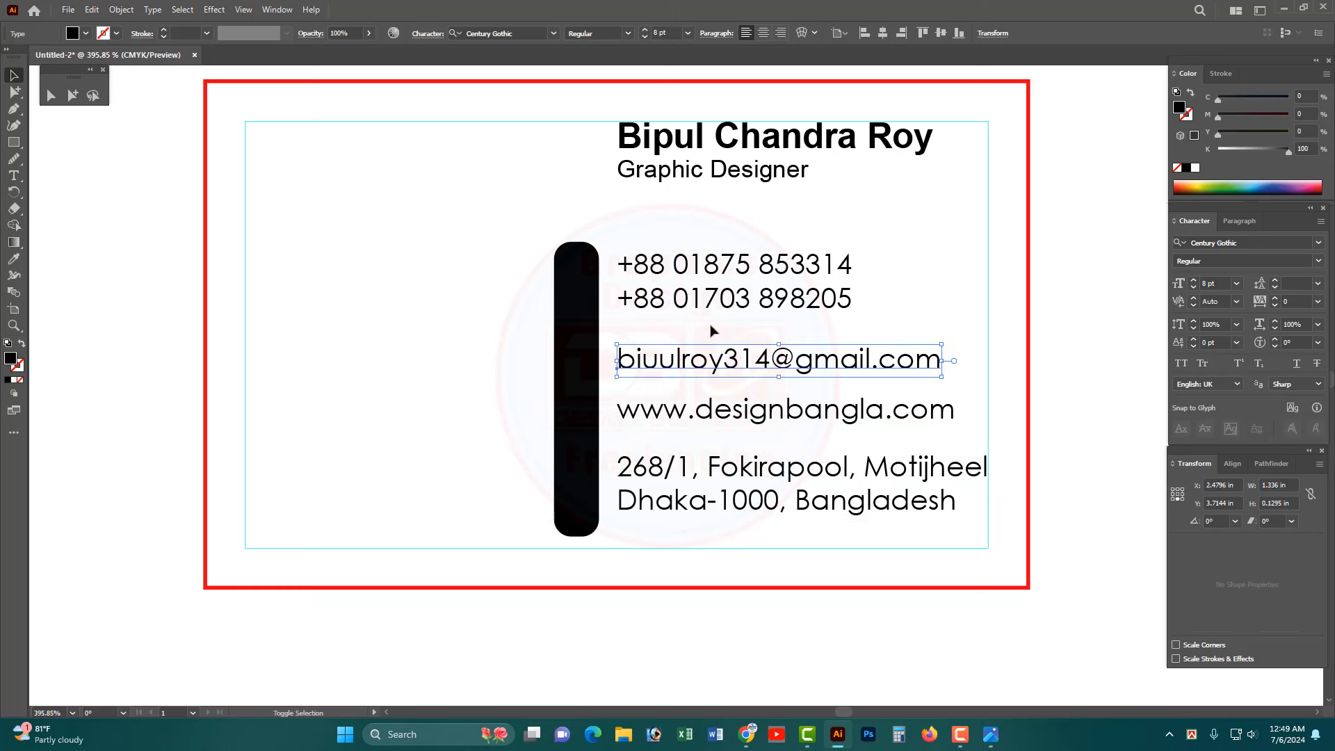
left_click_drag(711, 309, 710, 322)
- Shorten the rounded bar from both ends to about 1.05 in high to match the contact text block
left_click(591, 321)
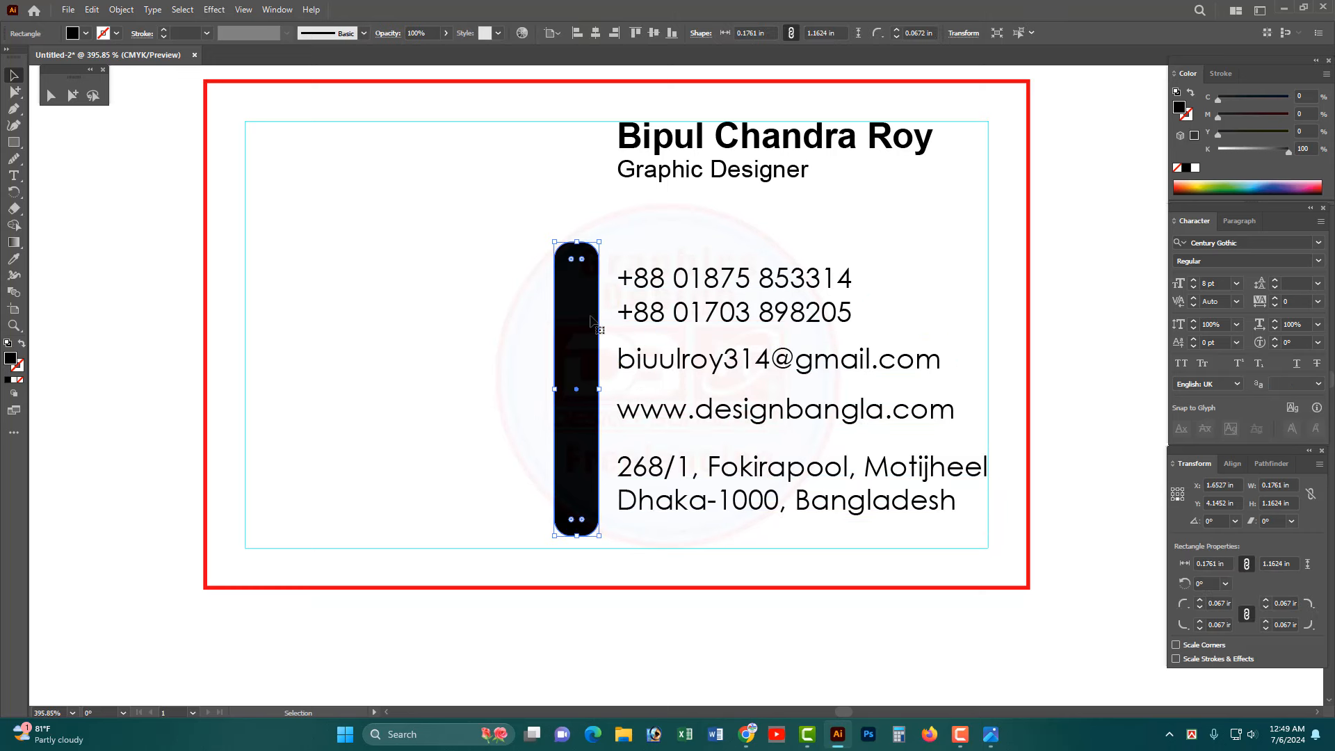
left_click(759, 429, "ctrl+alt")
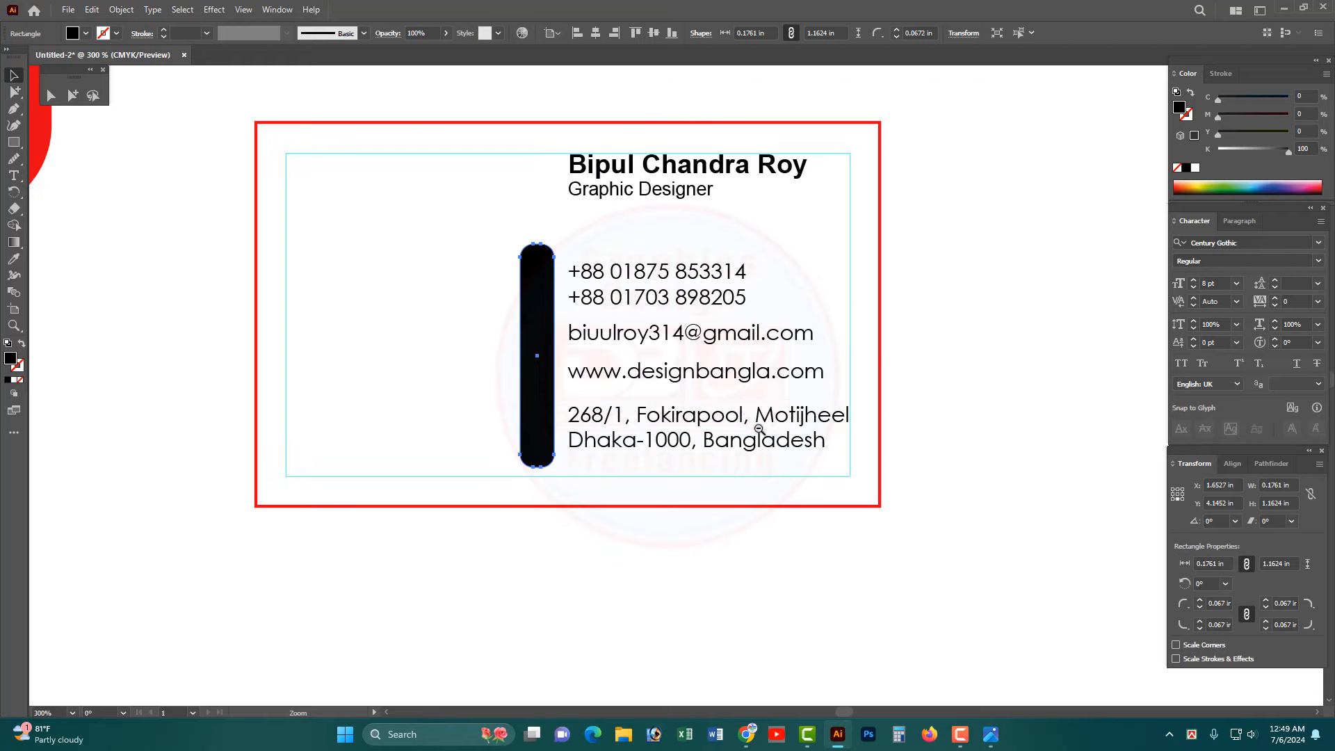
left_click(648, 344, "ctrl+alt")
left_click_drag(687, 402, 692, 360)
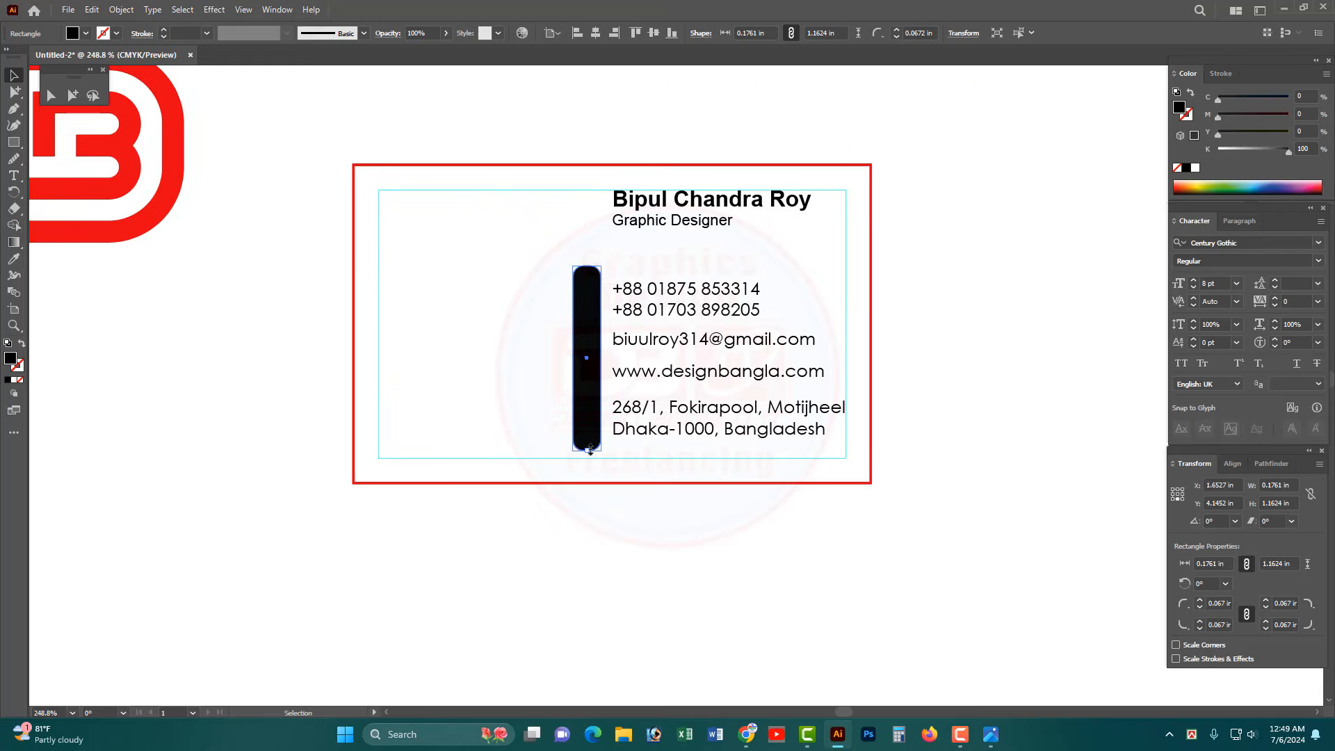
left_click_drag(591, 450, 590, 443)
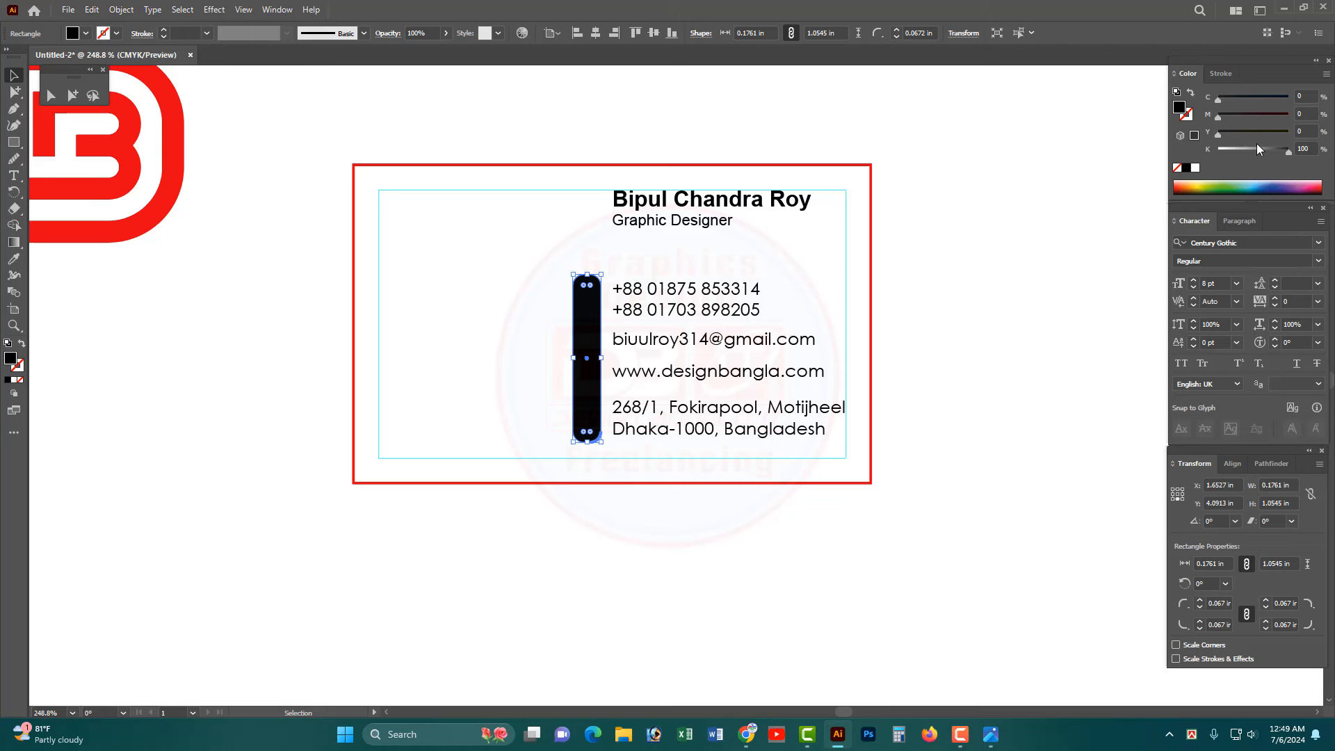
- Fill the rounded bar with green using C 63, M 0, Y 100, K 0
left_click_drag(1263, 134, 1169, 158)
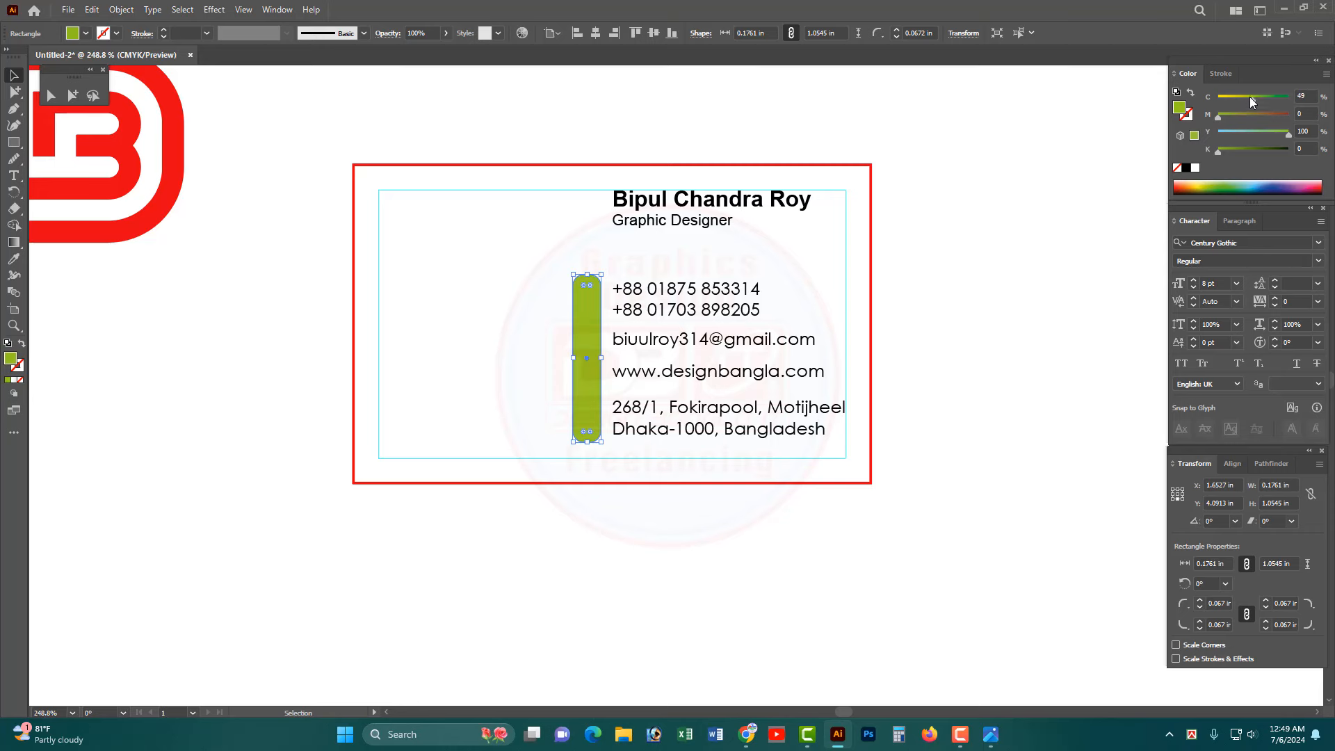
left_click_drag(1260, 100, 1262, 100)
left_click(902, 410)
- Move the green bar slightly right, closer to the contact texts
left_click_drag(903, 411, 1001, 391)
left_click_drag(820, 237, 862, 414)
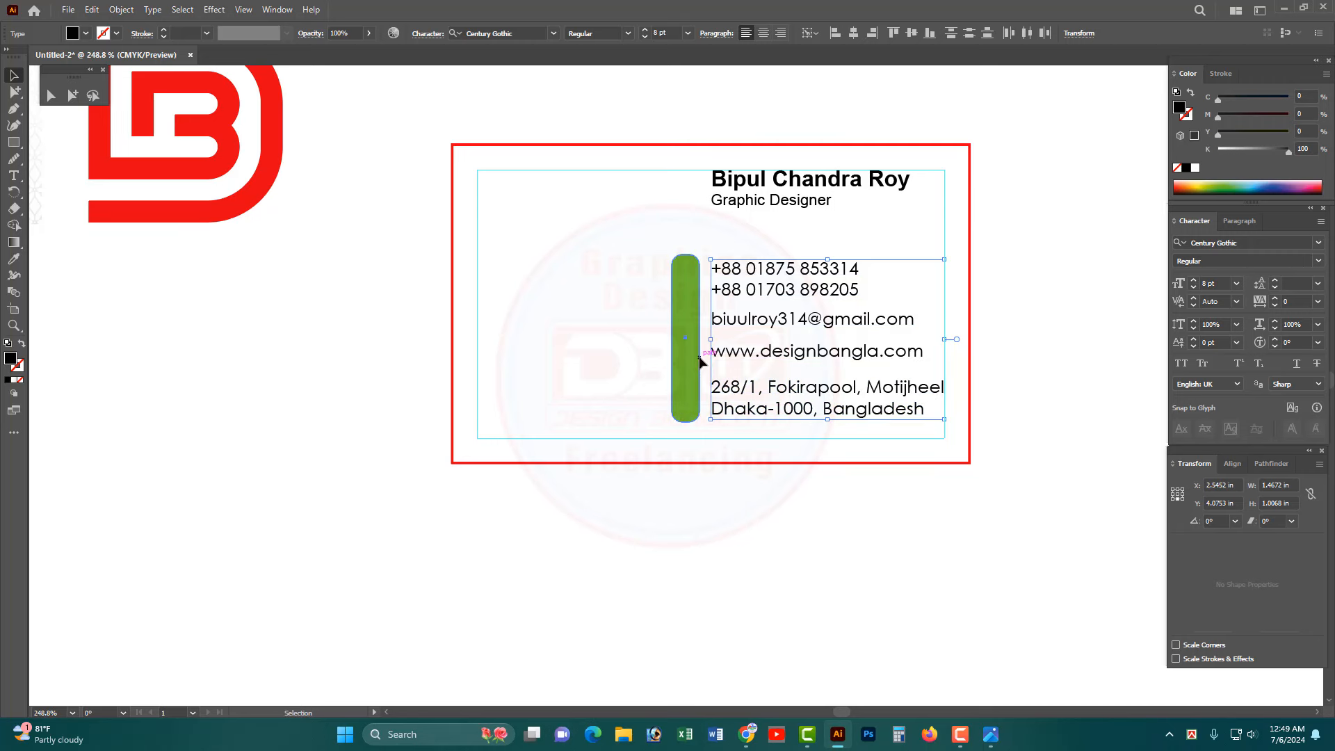
left_click_drag(703, 364, 708, 364)
left_click(647, 314)
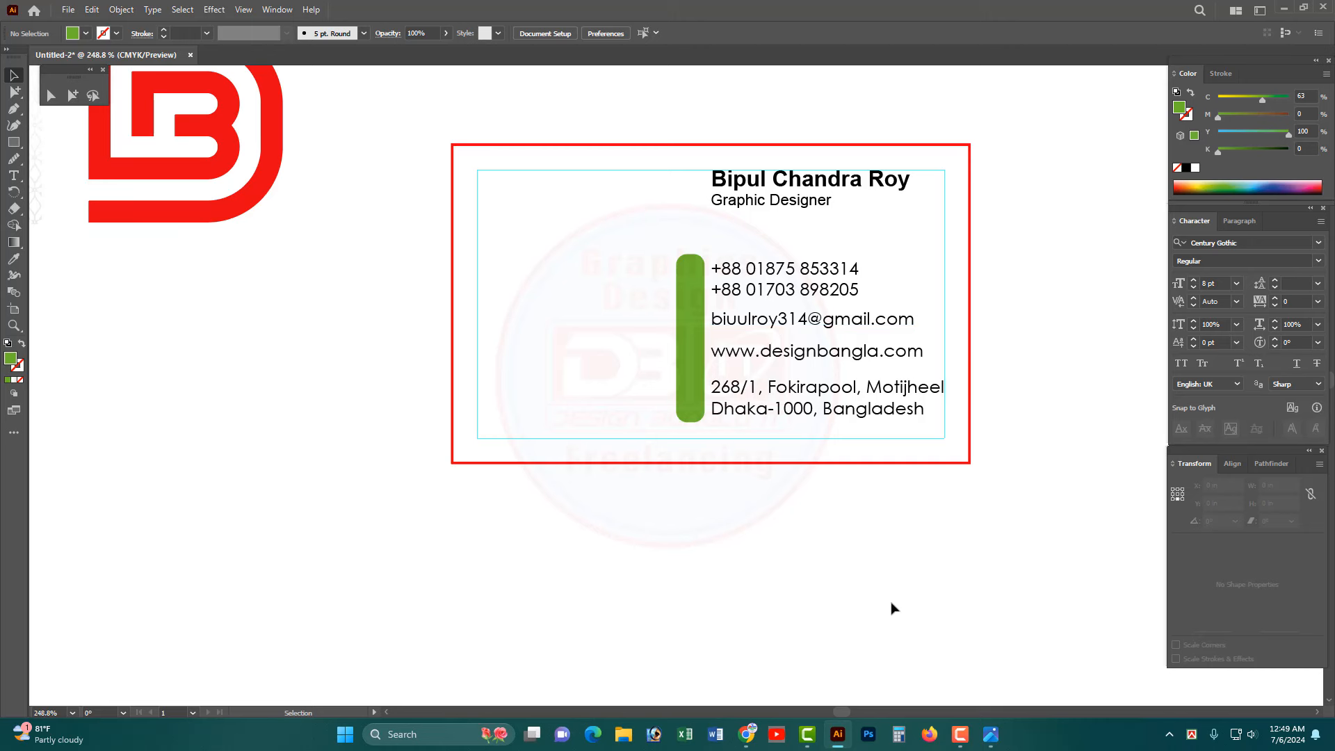
- Switch to Chrome and search Google for "free icon" in a new tab
left_click(748, 737)
left_click(368, 13)
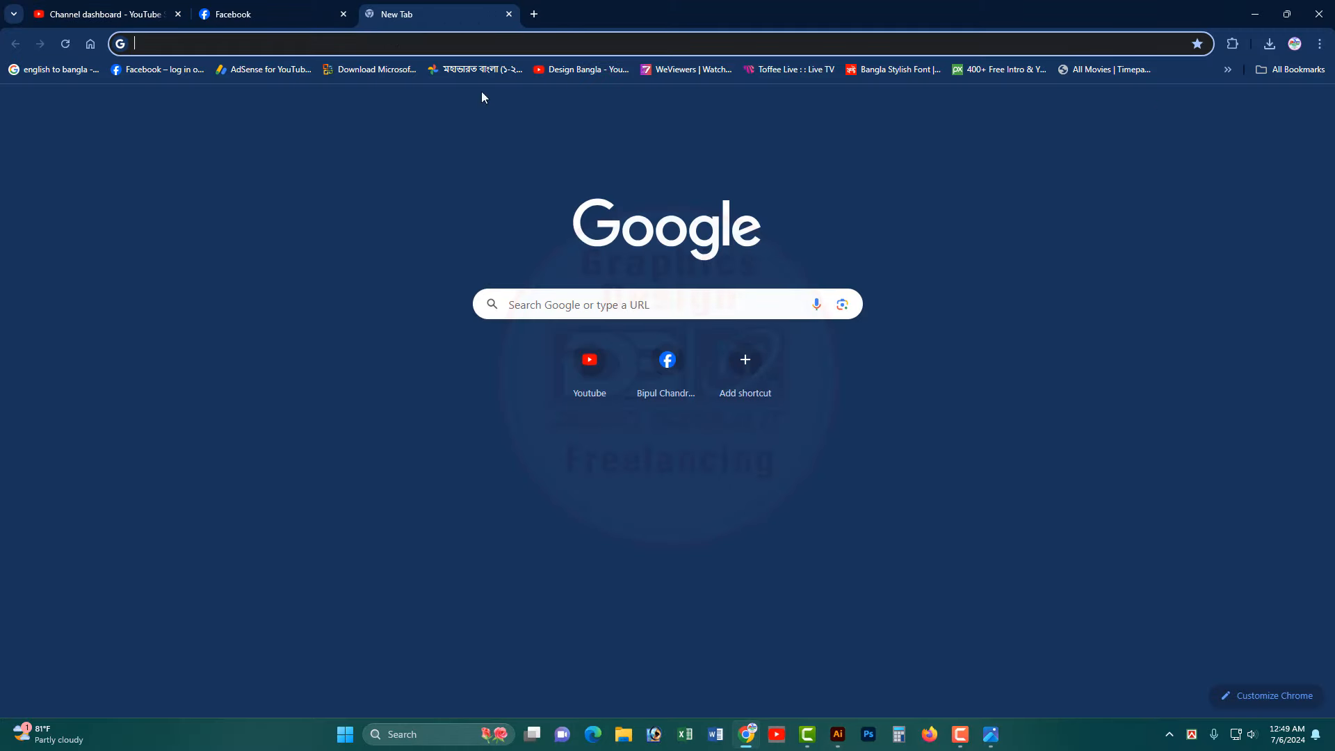
left_click(678, 301)
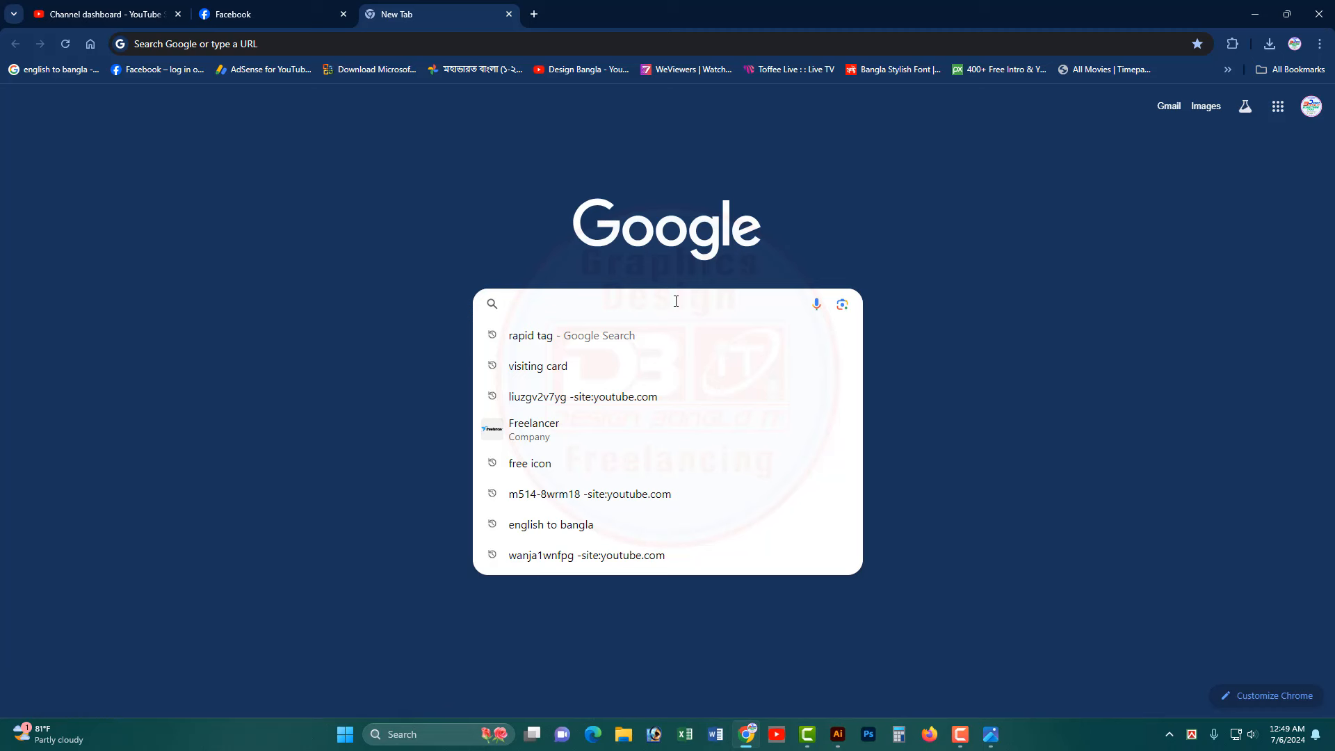
type("free")
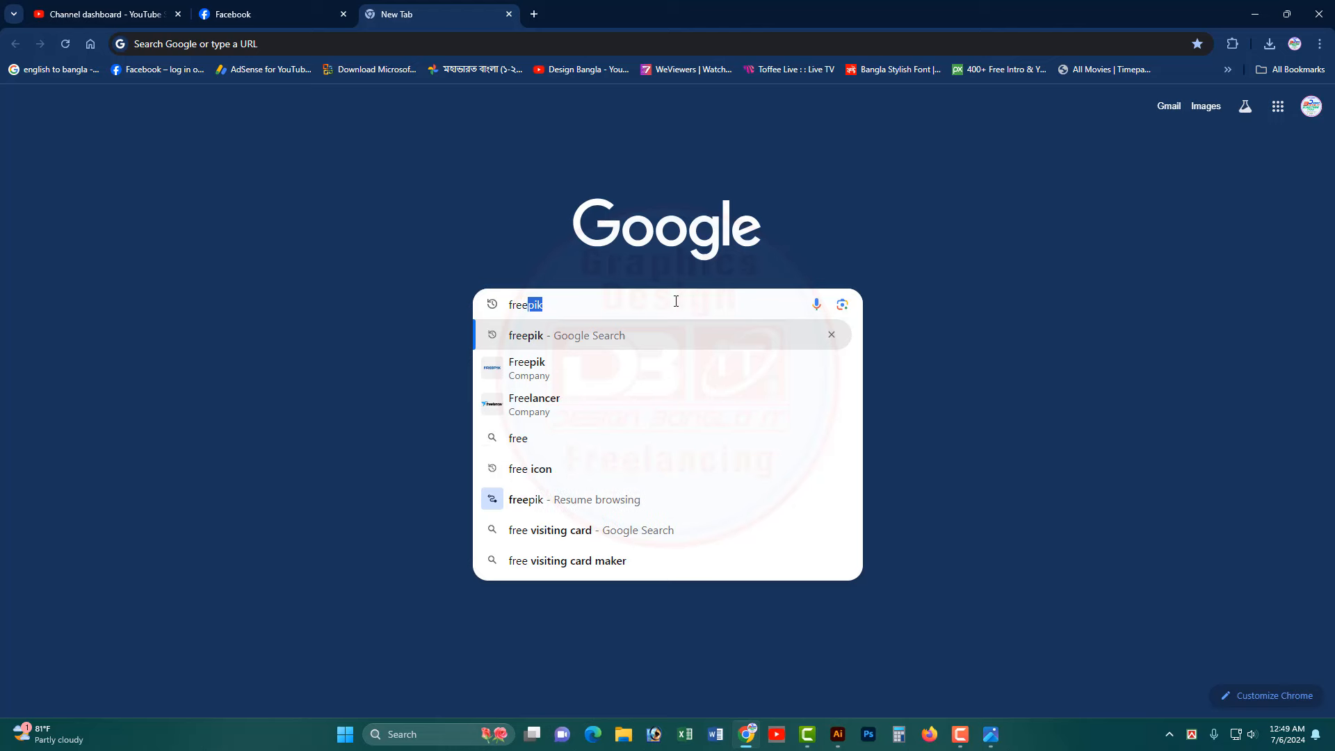
type(" icon")
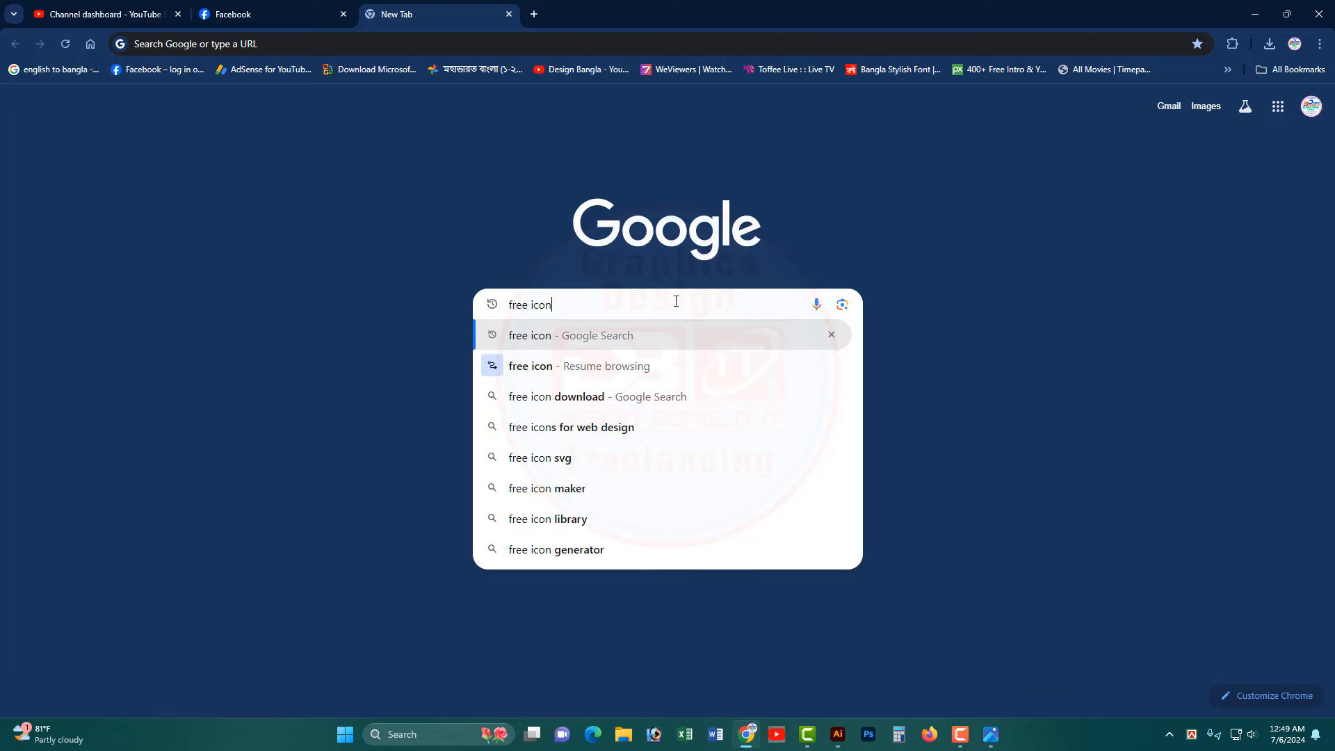
key("Return")
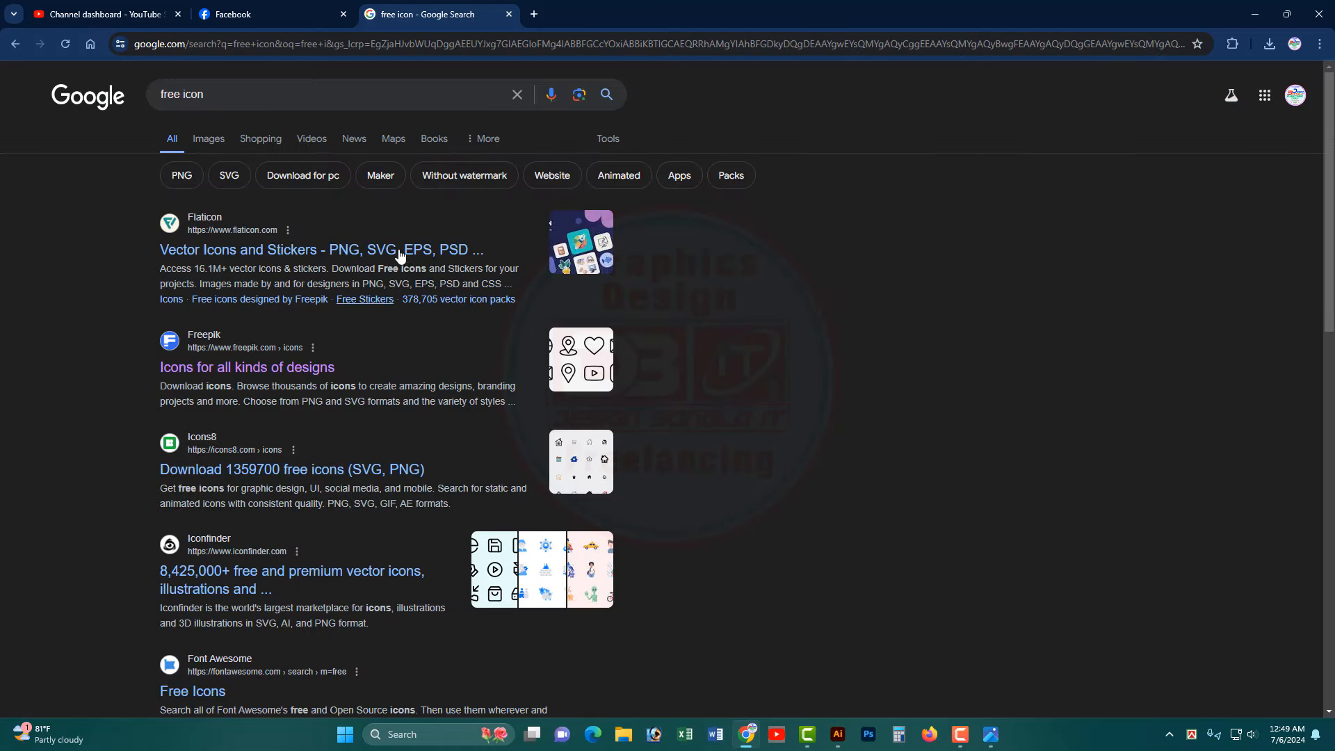
- Open Freepik's icons page from the results and open the Basic Rounded Lineal icon family
left_click(292, 368)
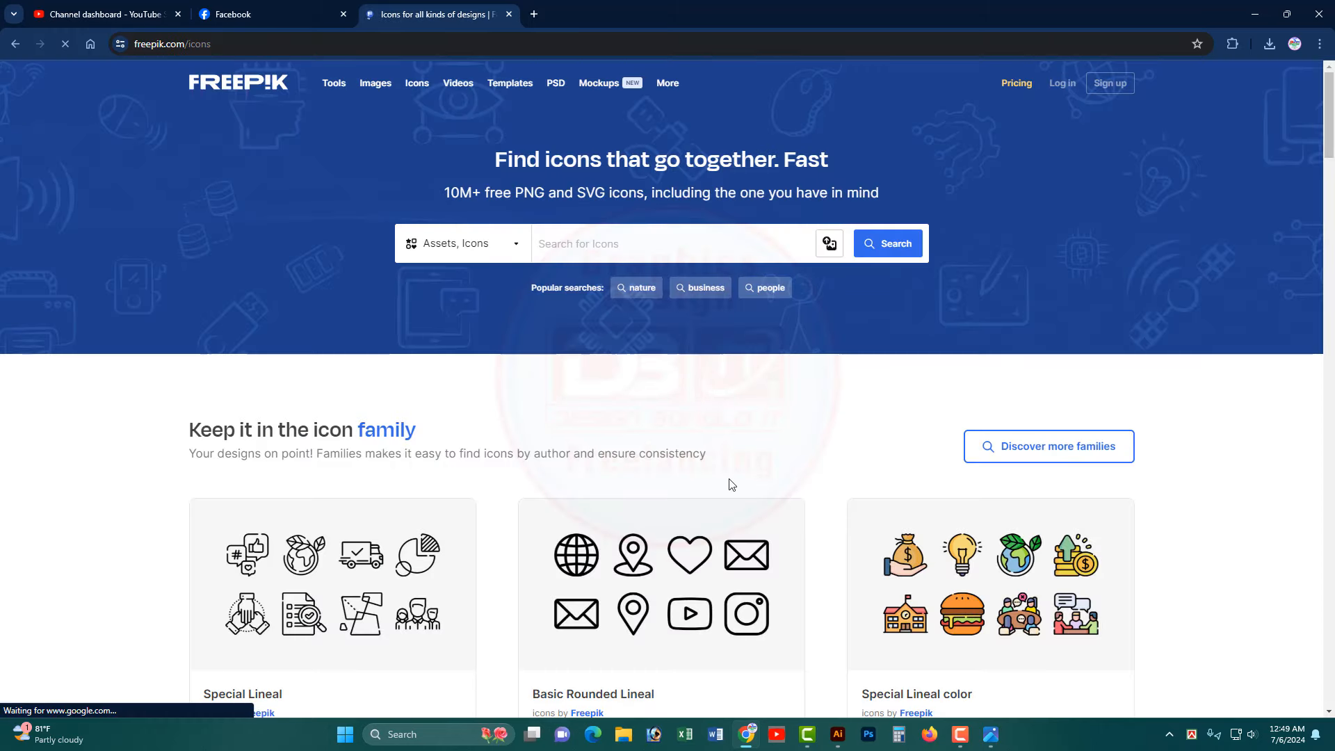
scroll(729, 482, "down", 3)
scroll(655, 393, "up", 3)
scroll(670, 427, "down", 1)
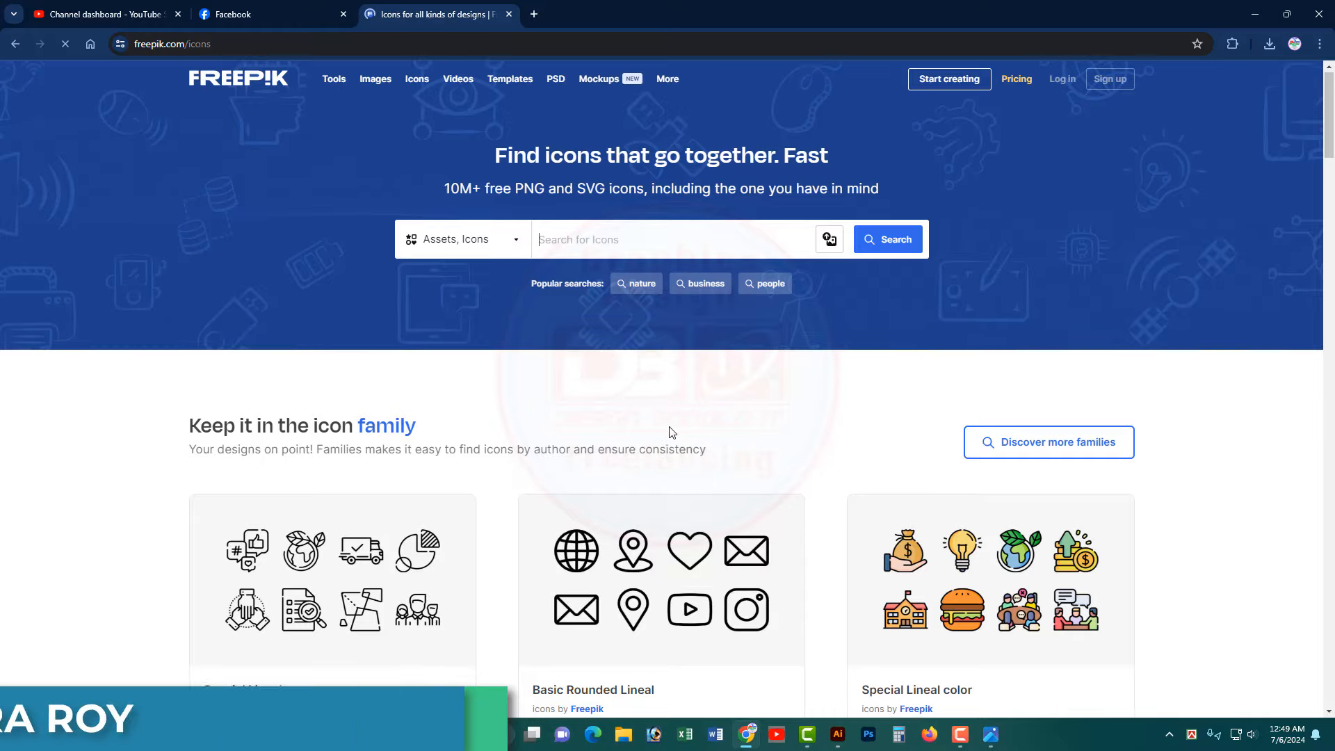
scroll(669, 410, "down", 3)
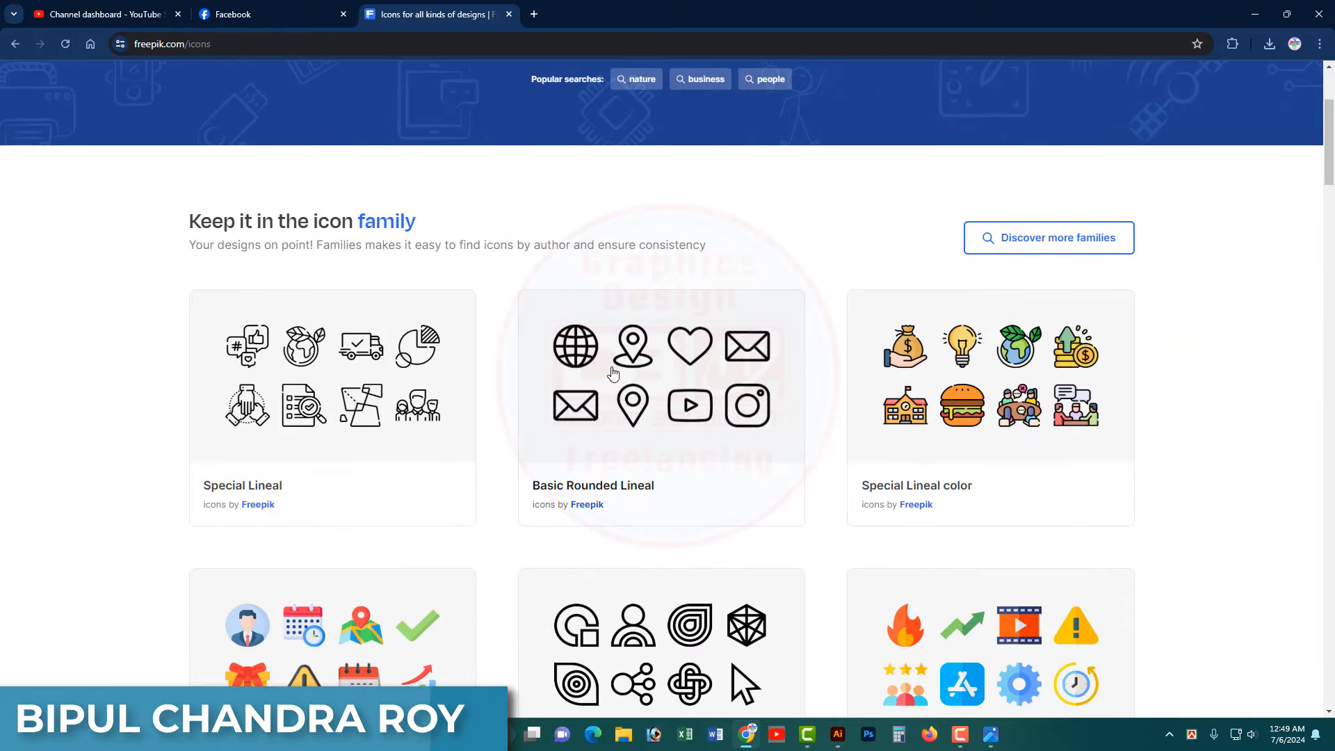
left_click(613, 374)
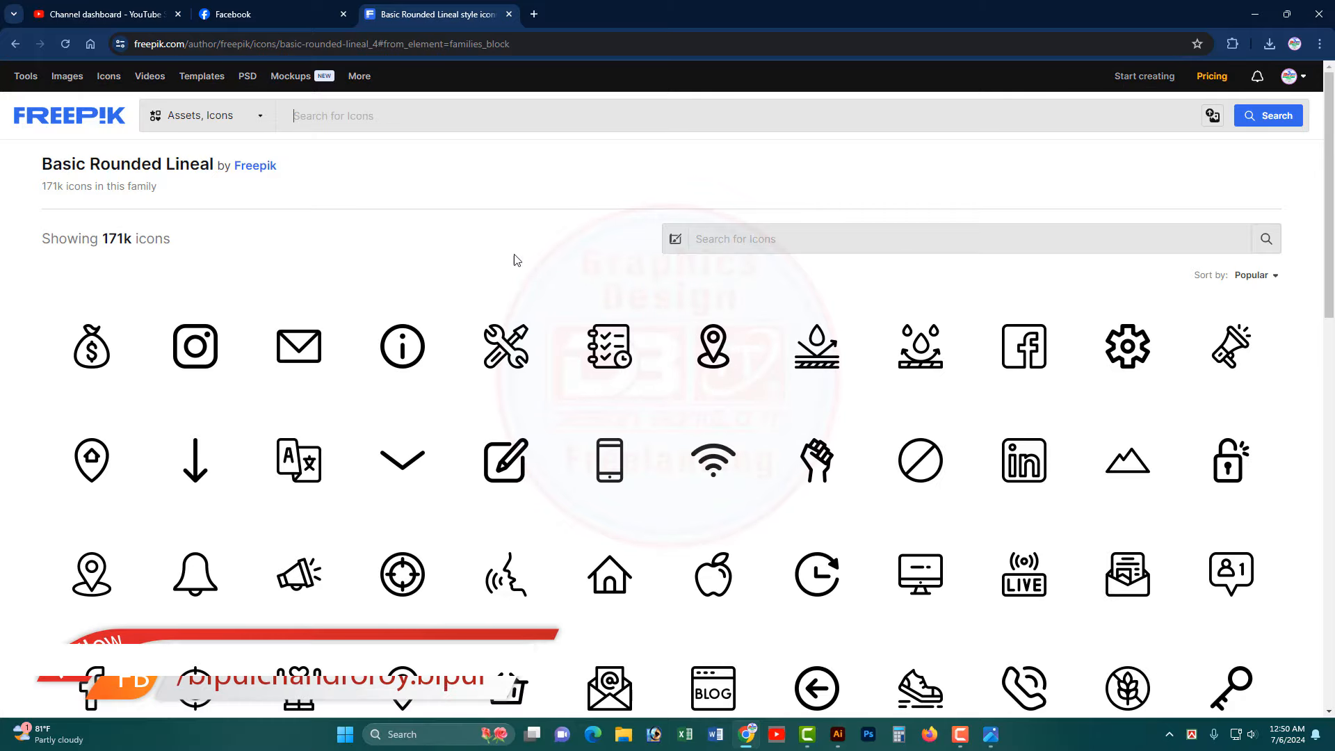
- Find the plain telephone handset icon in the family and download it as a PNG
scroll(768, 506, "down", 7)
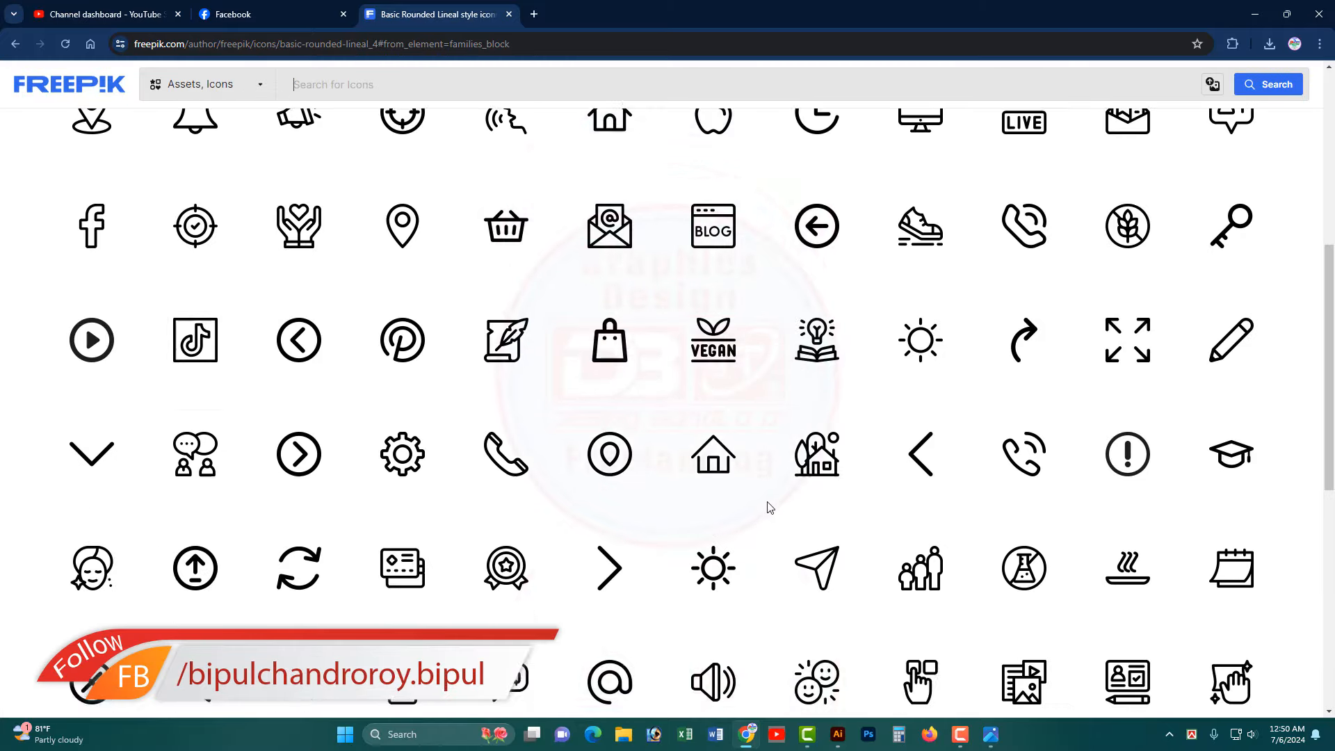
scroll(771, 510, "down", 7)
scroll(771, 511, "up", 9)
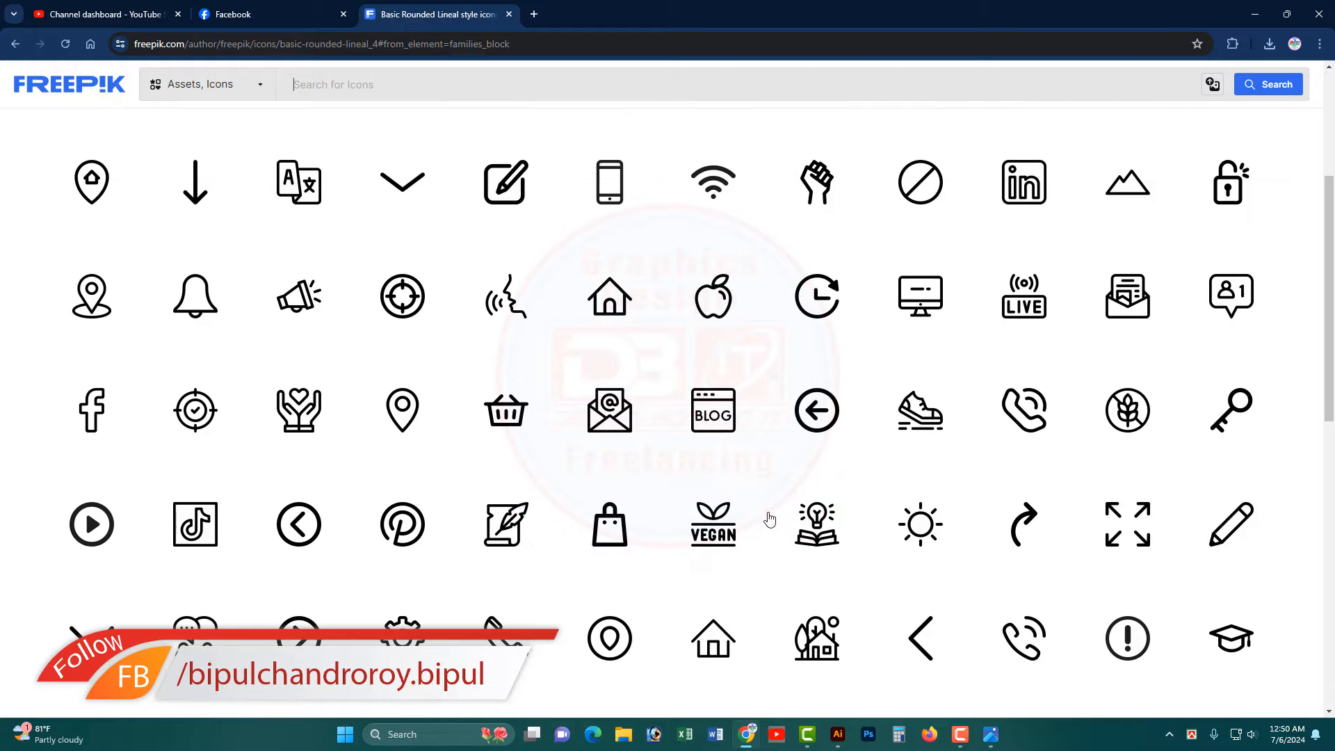
scroll(748, 518, "down", 3)
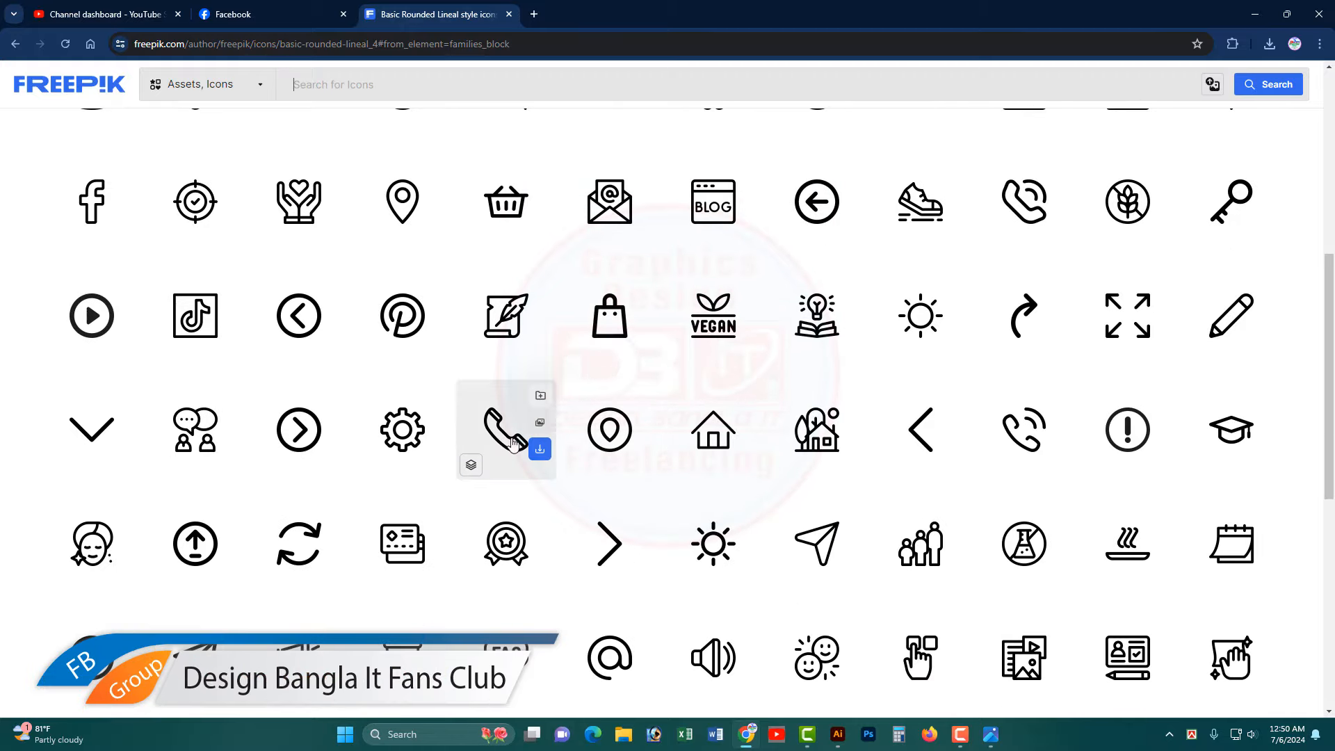
left_click(540, 449)
left_click(480, 511)
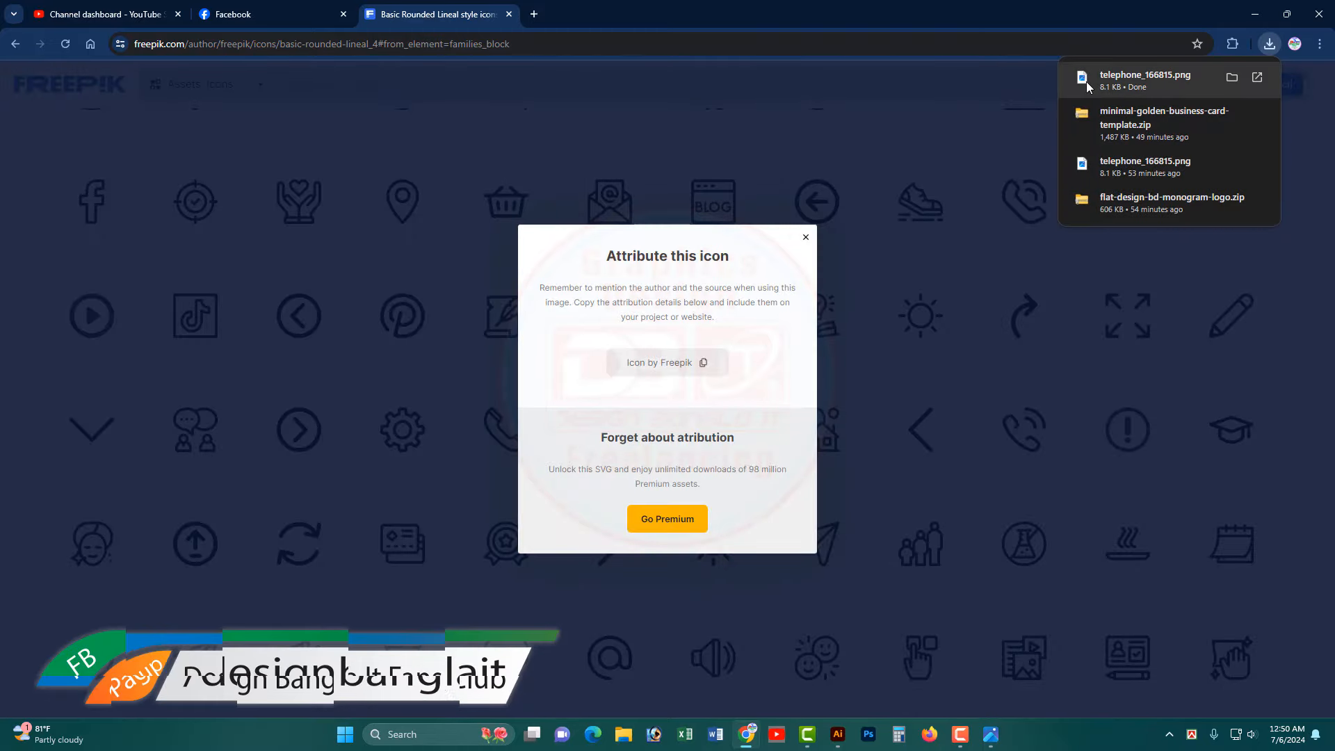
- Bring the downloaded telephone_166815.png into Illustrator beside the artboard and vectorize it with Image Trace
left_click_drag(1089, 86, 711, 7)
left_click_drag(713, 406, 305, 351)
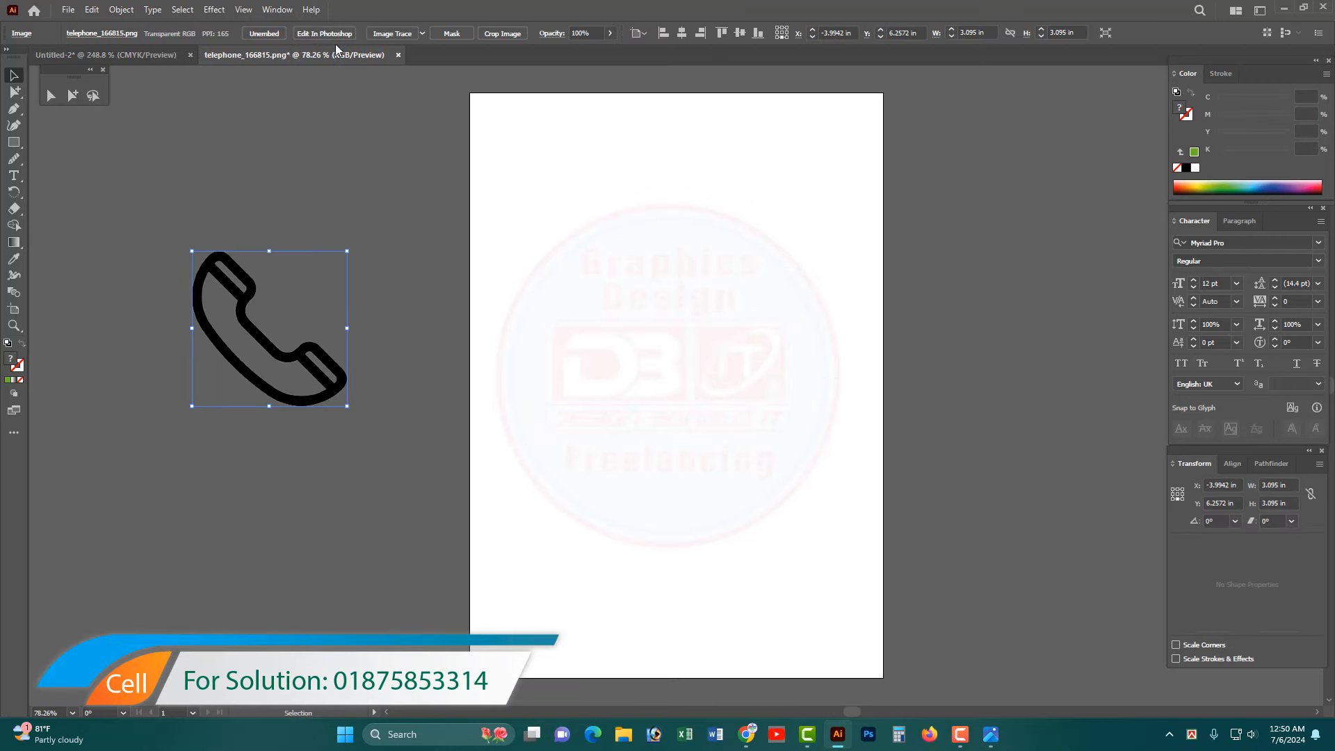
mouse_move(250, 287)
left_mouse_down()
mouse_move(316, 267)
mouse_move(261, 310)
mouse_move(286, 287)
left_mouse_up()
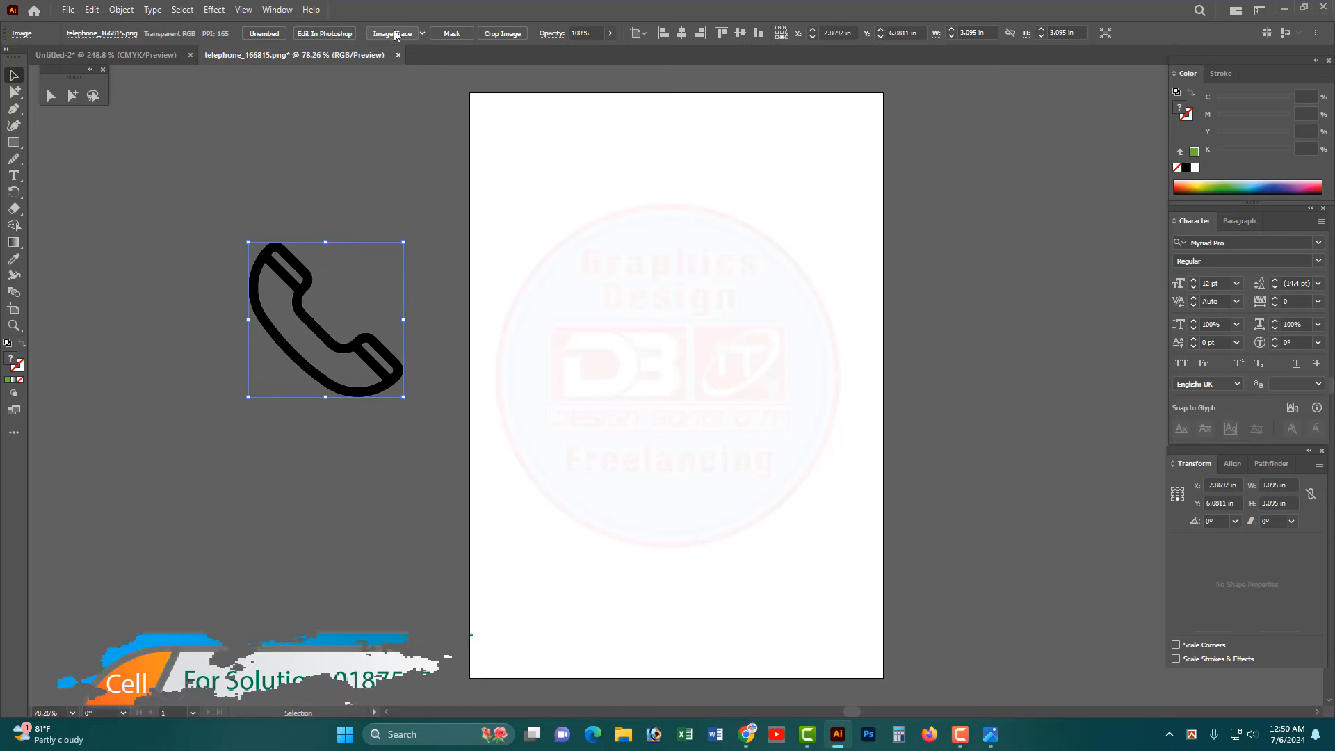
left_click(392, 33)
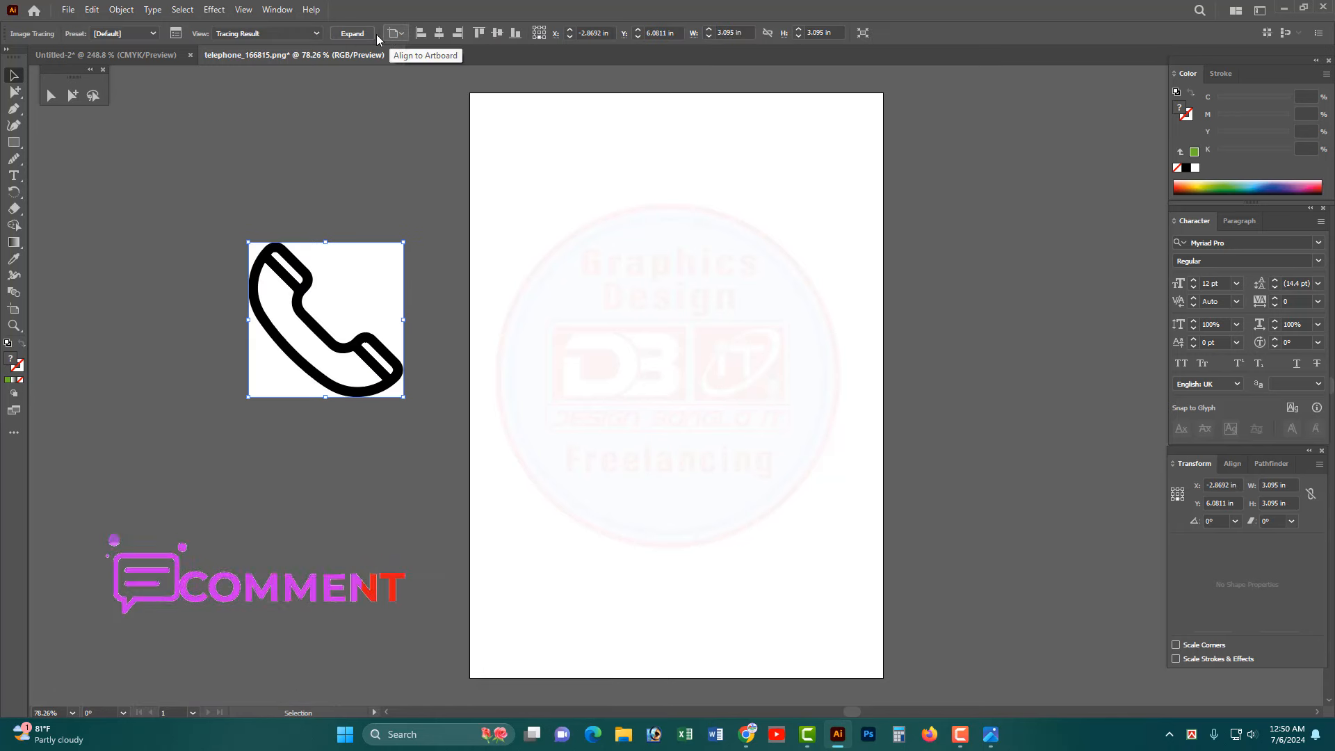
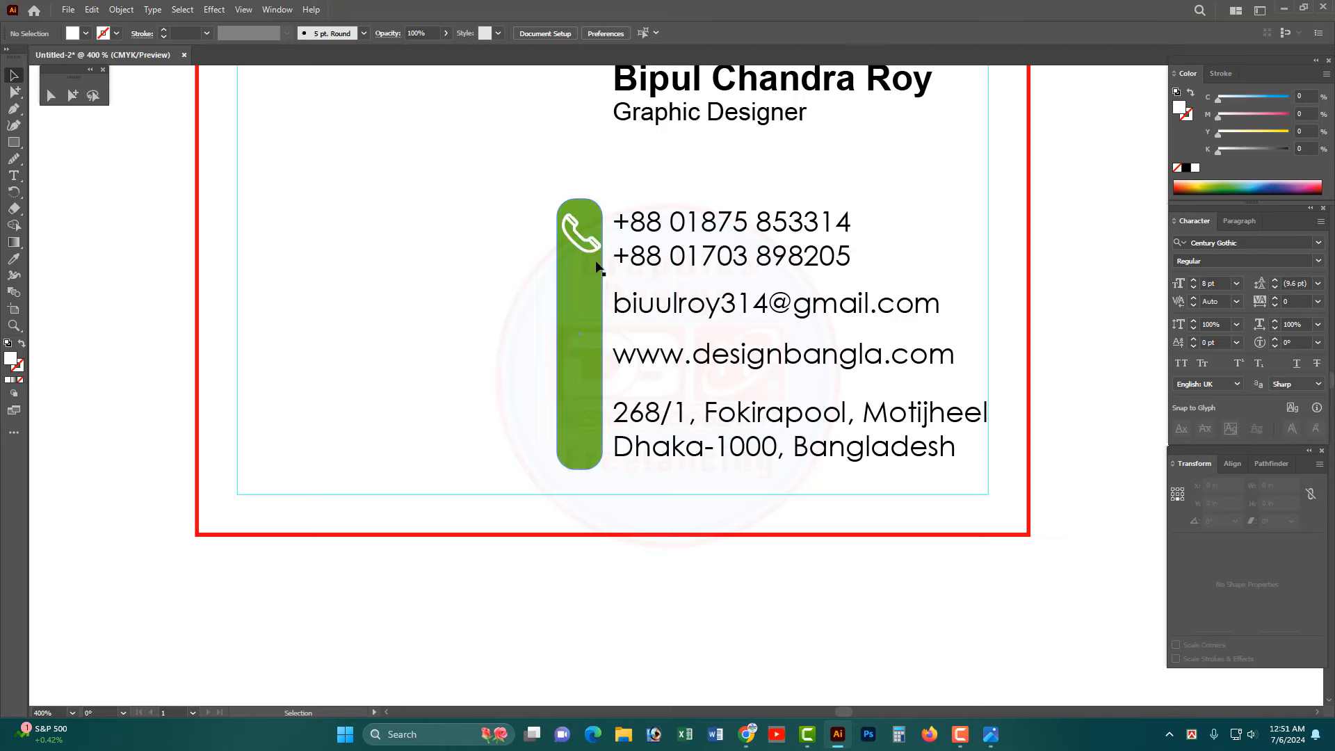
- Switch back to the Freepik icon family in Chrome and close the attribution notice
left_click(703, 366, "ctrl+alt")
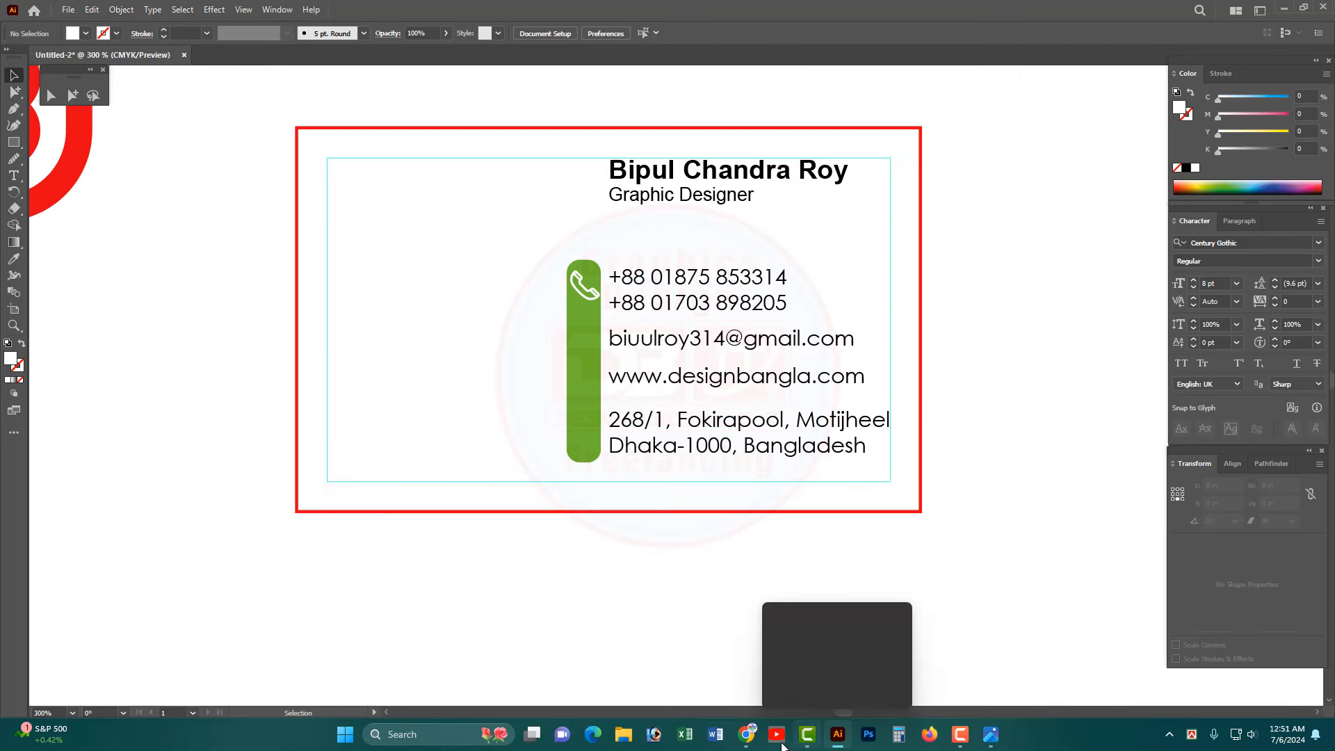
left_click(747, 735)
left_click(798, 235)
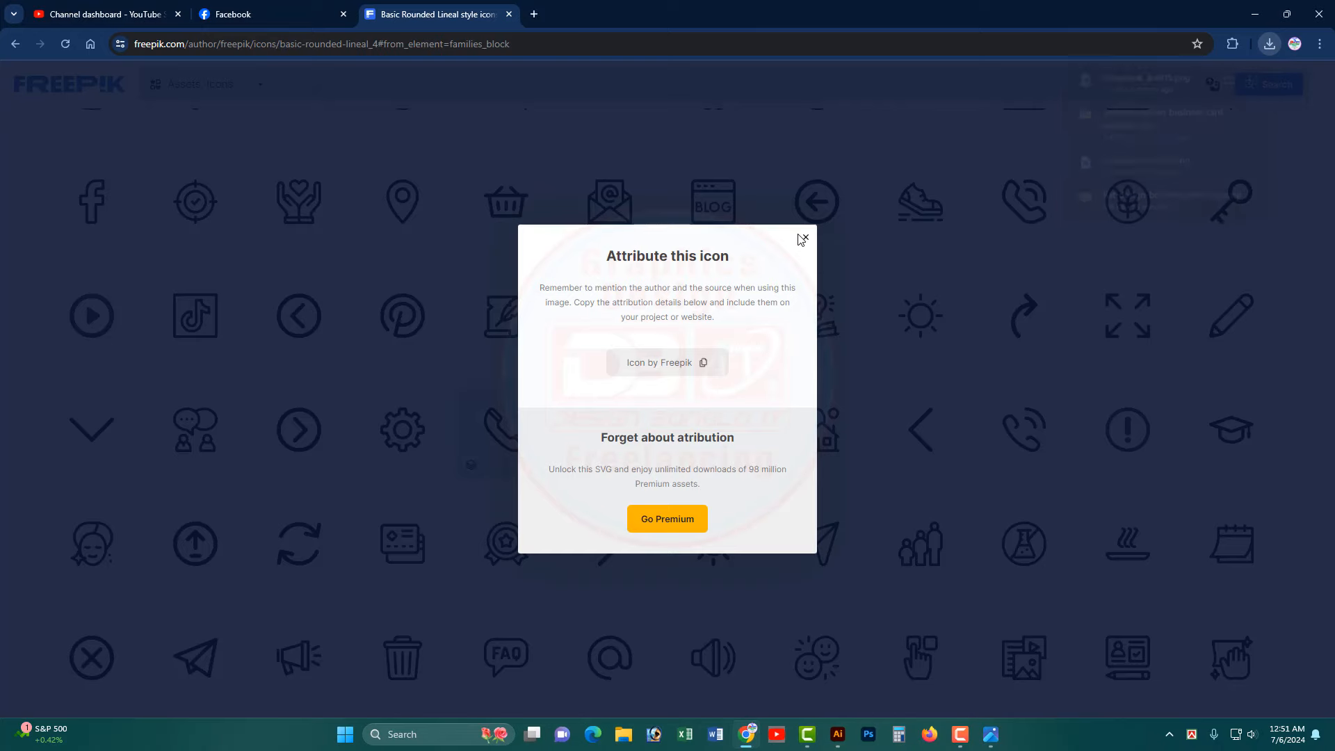
- Close the attribution notice and download the open envelope icon with the @ sign as a PNG
left_click(806, 239)
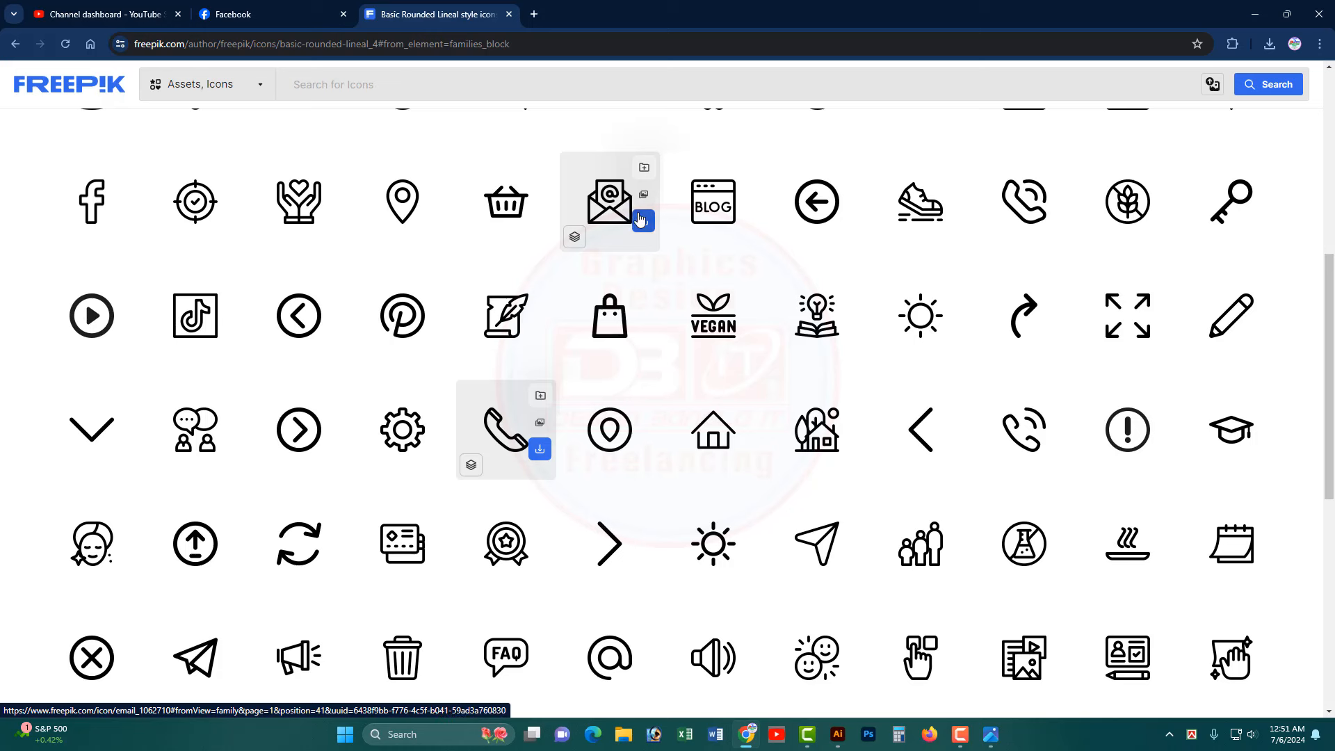
left_click(640, 220)
left_click(575, 282)
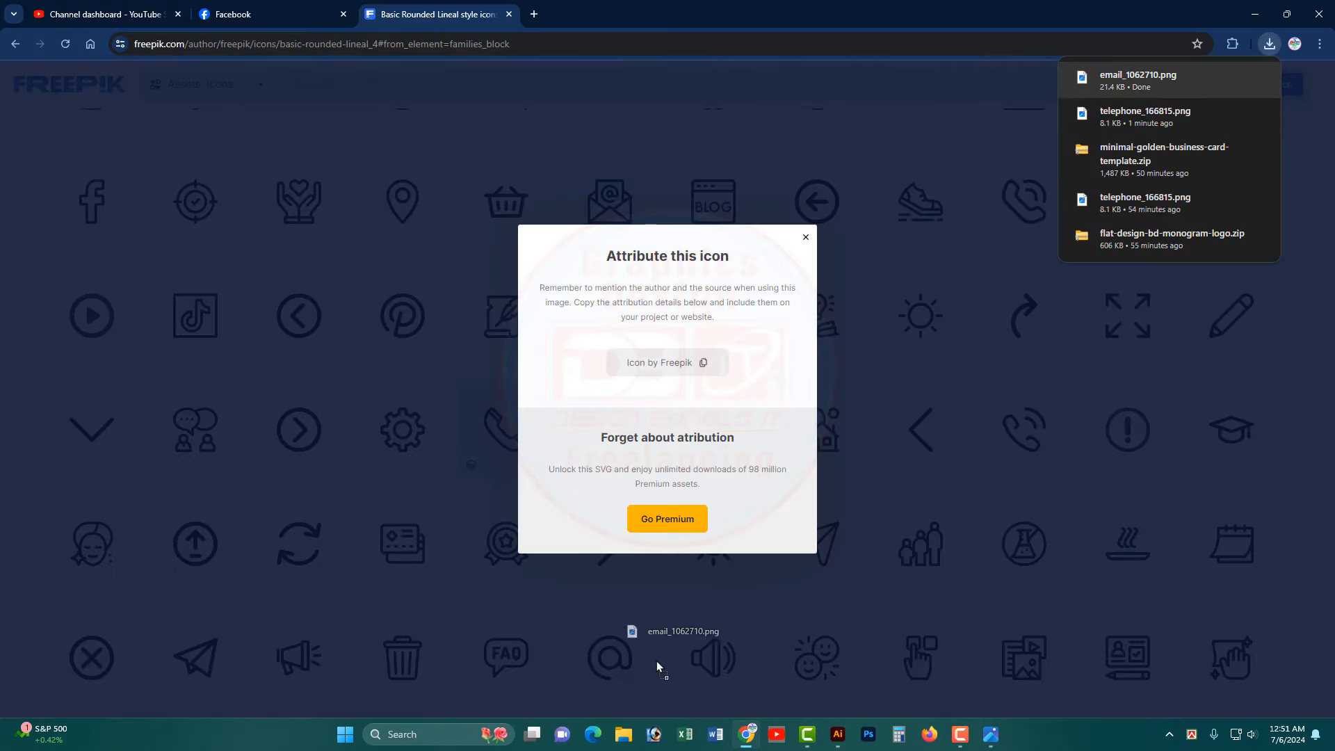
- Open the downloaded email_1062710.png in Illustrator, vectorize it with Image Trace, expand the tracing and ungroup it
left_click_drag(801, 720, 770, 298)
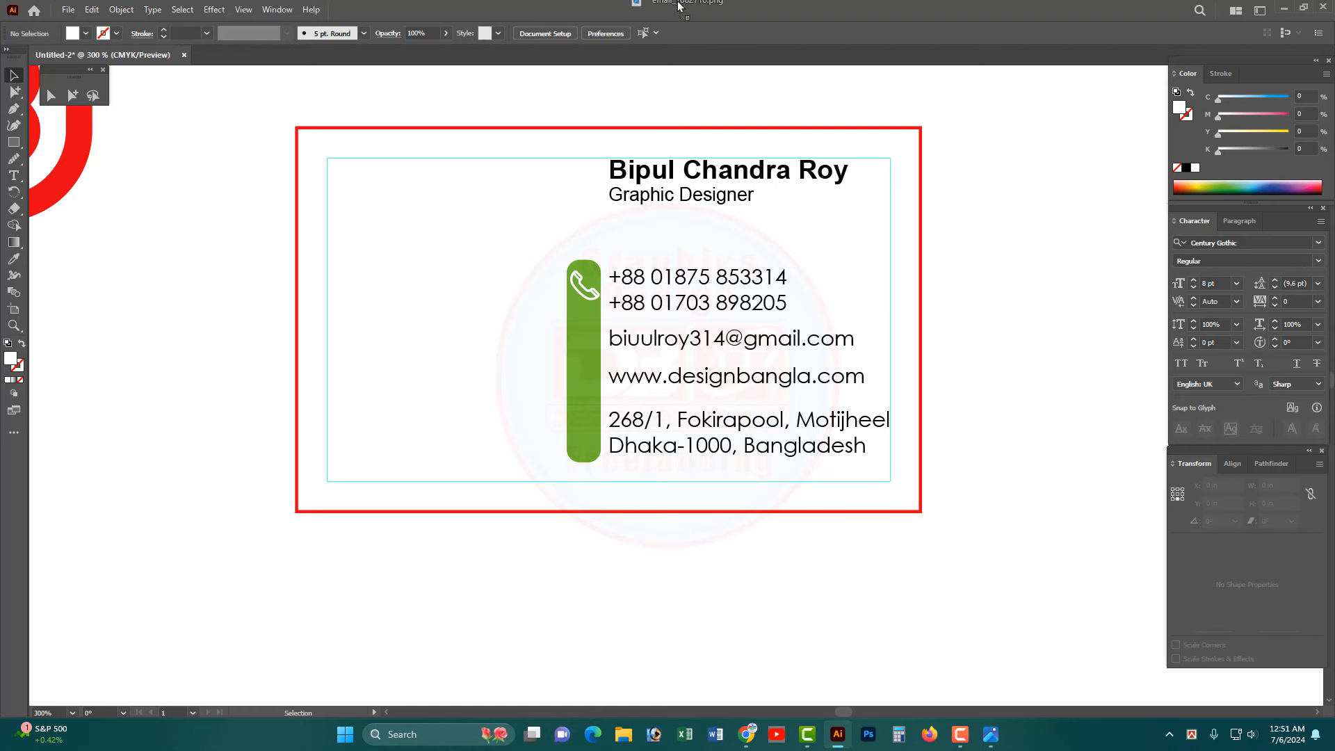
left_click_drag(678, 5, 678, 8)
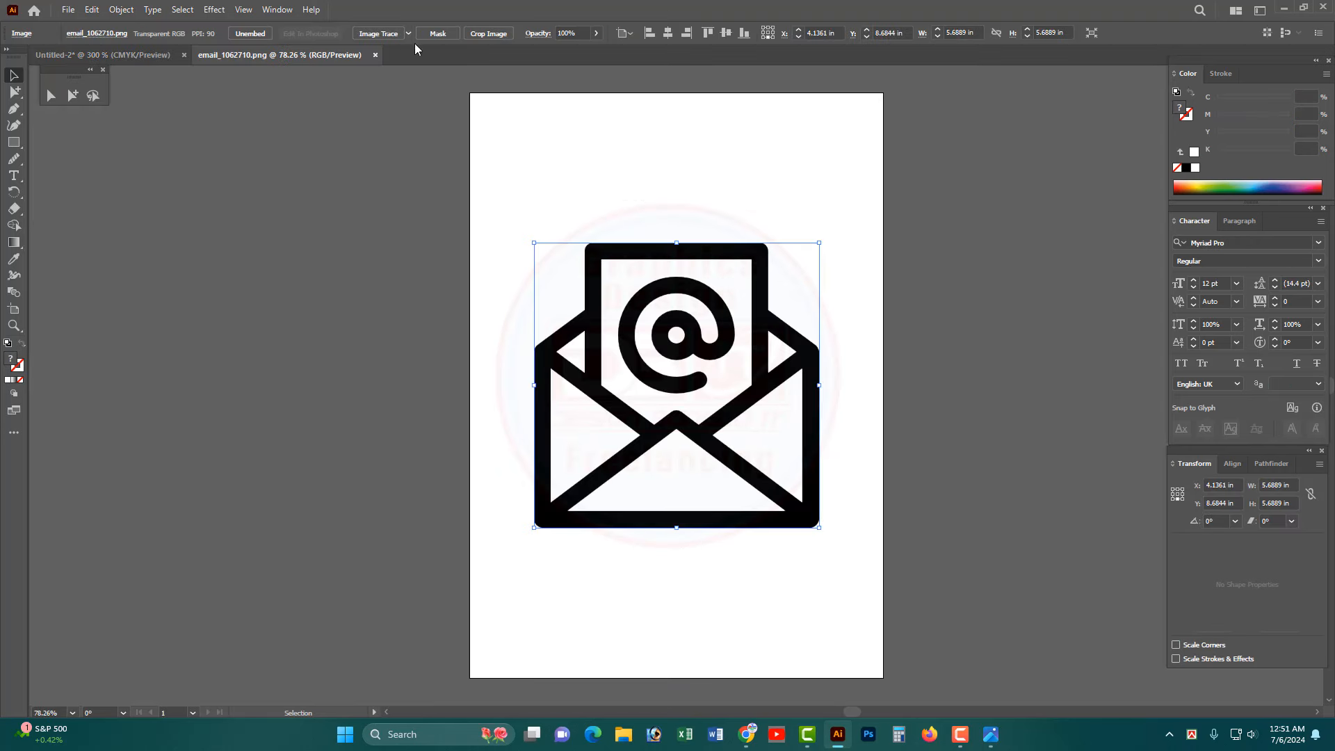
left_click(379, 33)
left_click(376, 33)
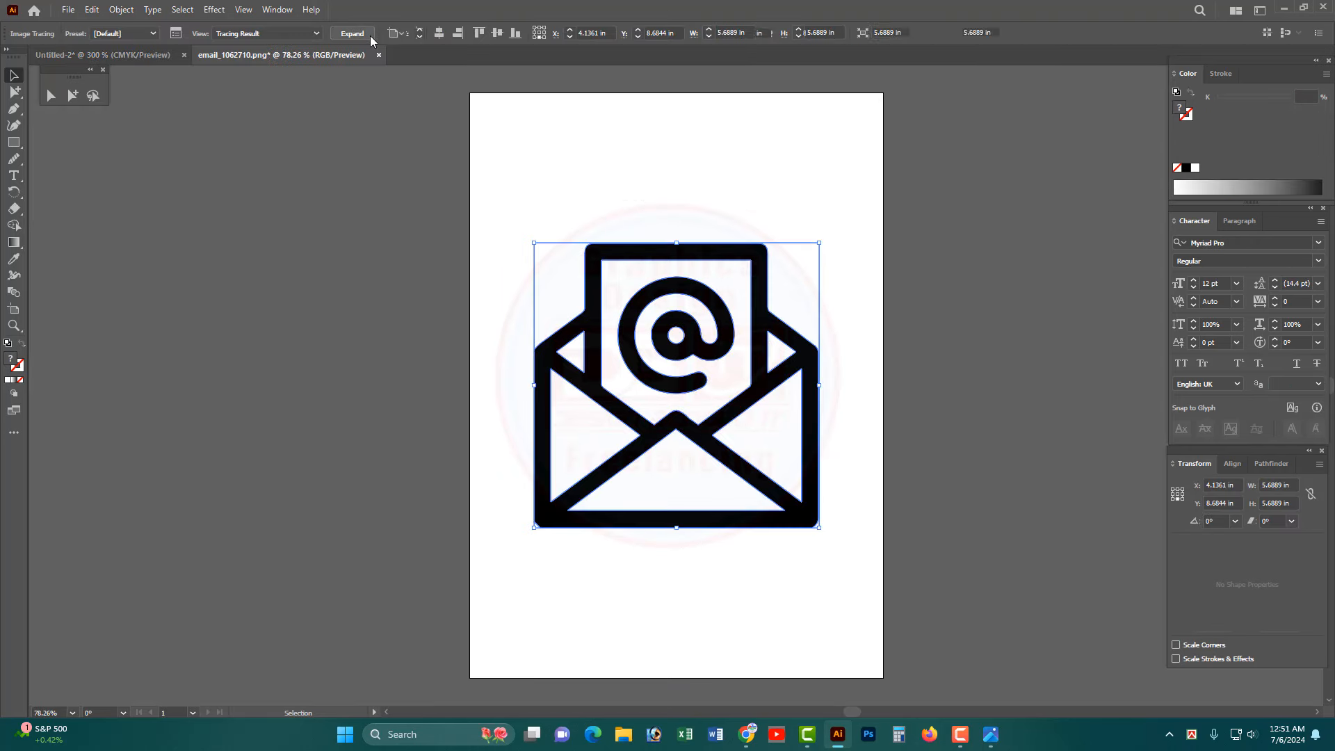
right_click(661, 279)
left_click(703, 399)
left_click(946, 382)
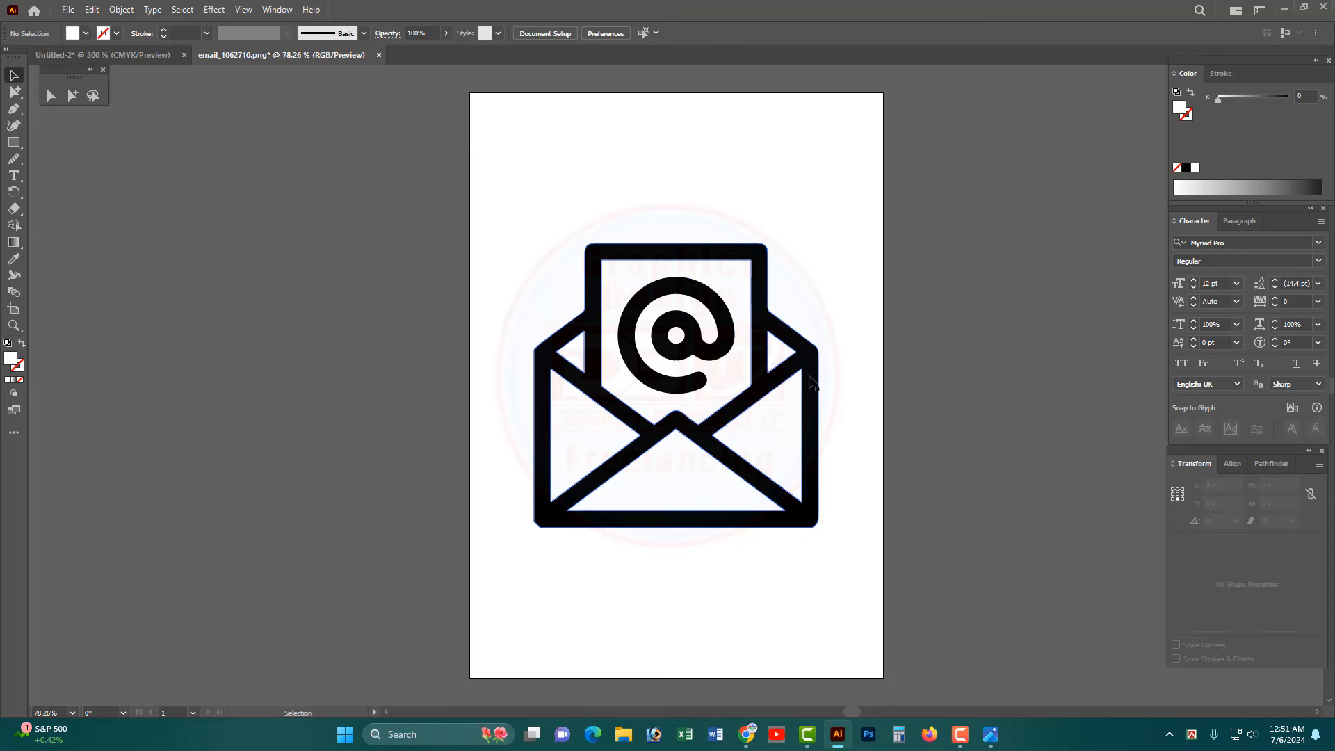
left_click(771, 385)
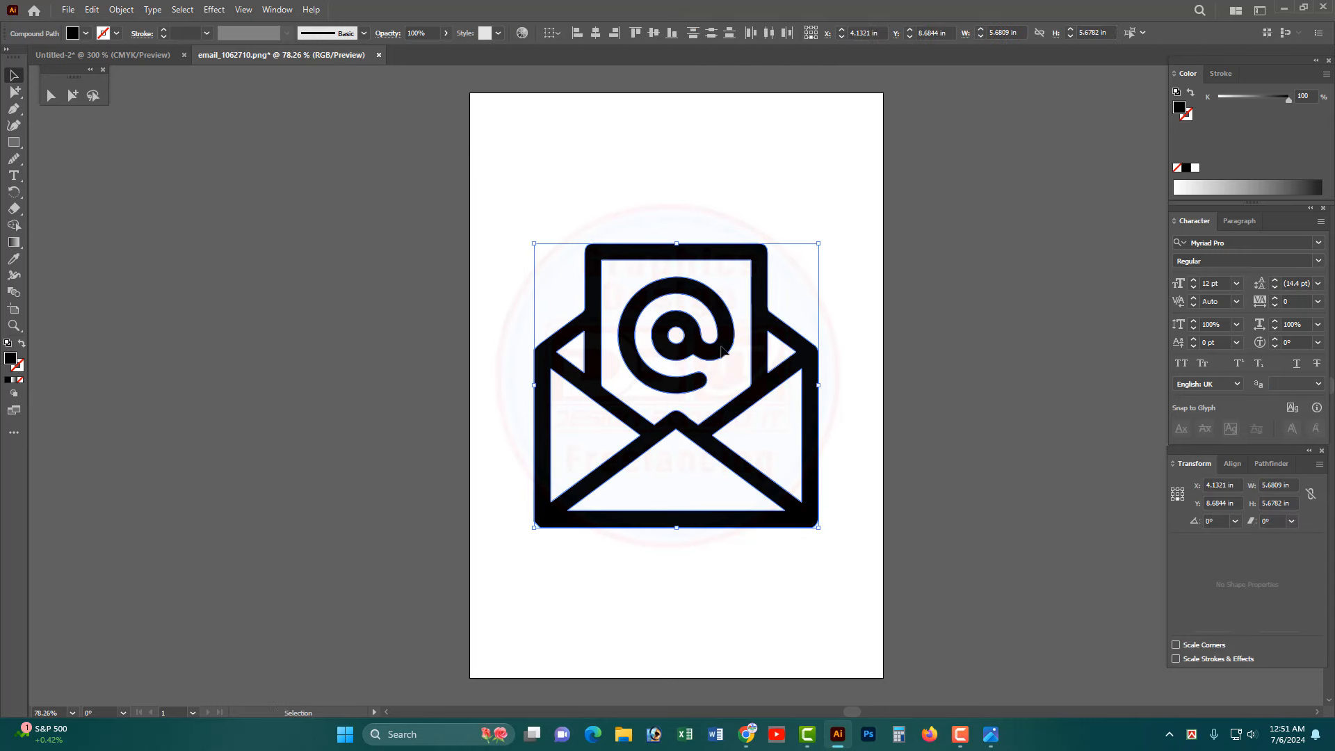
- Move the traced envelope into the Untitled-2 business card document and close the email icon file without saving
left_click_drag(721, 347, 232, 215)
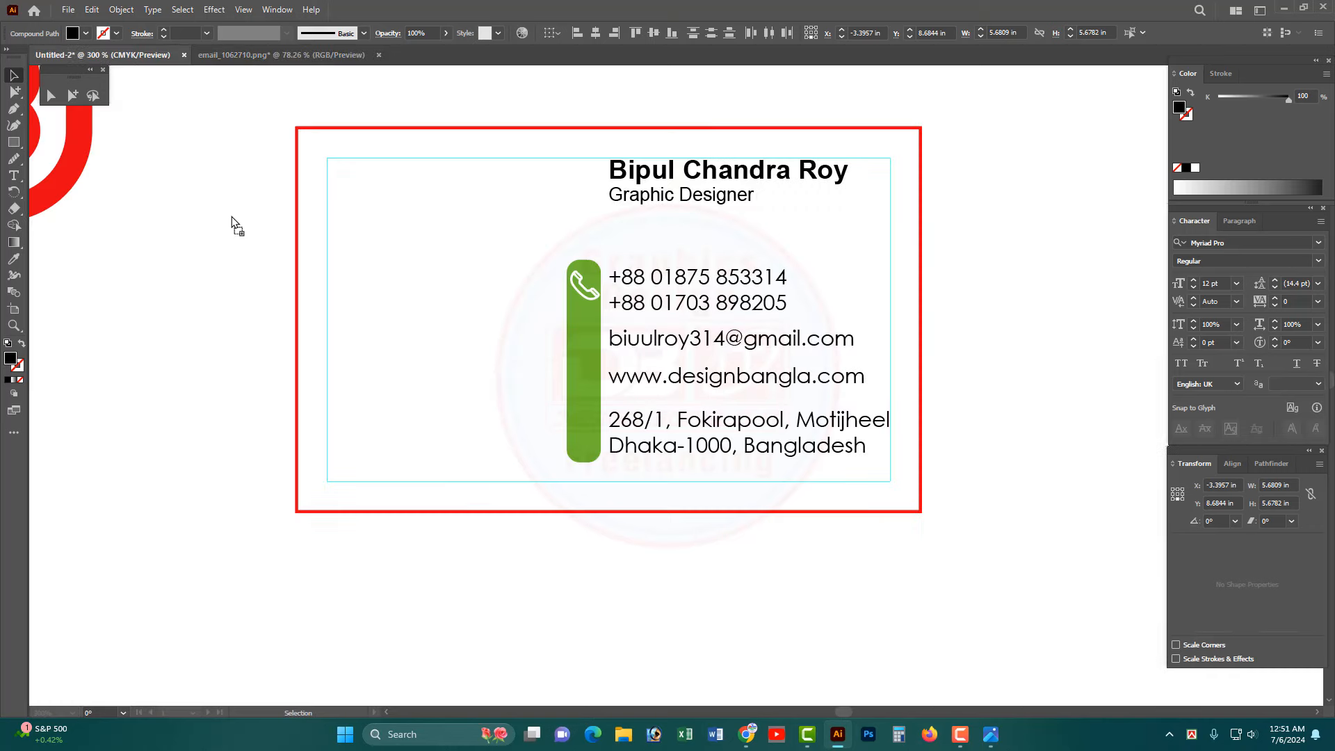
left_click_drag(446, 126, 446, 128)
left_click(379, 55)
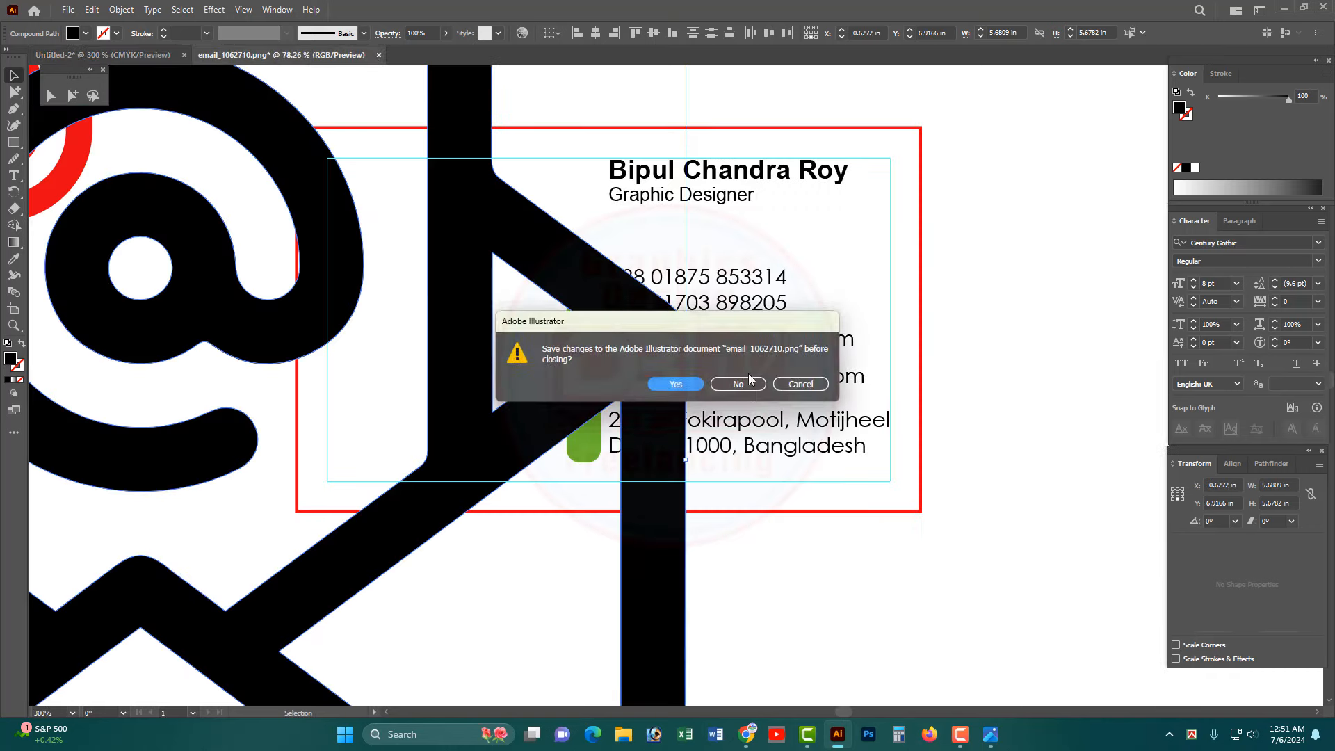
left_click(751, 384)
- Group the envelope artwork and switch its colour sliders from grayscale to CMYK
left_click_drag(729, 339, 655, 341)
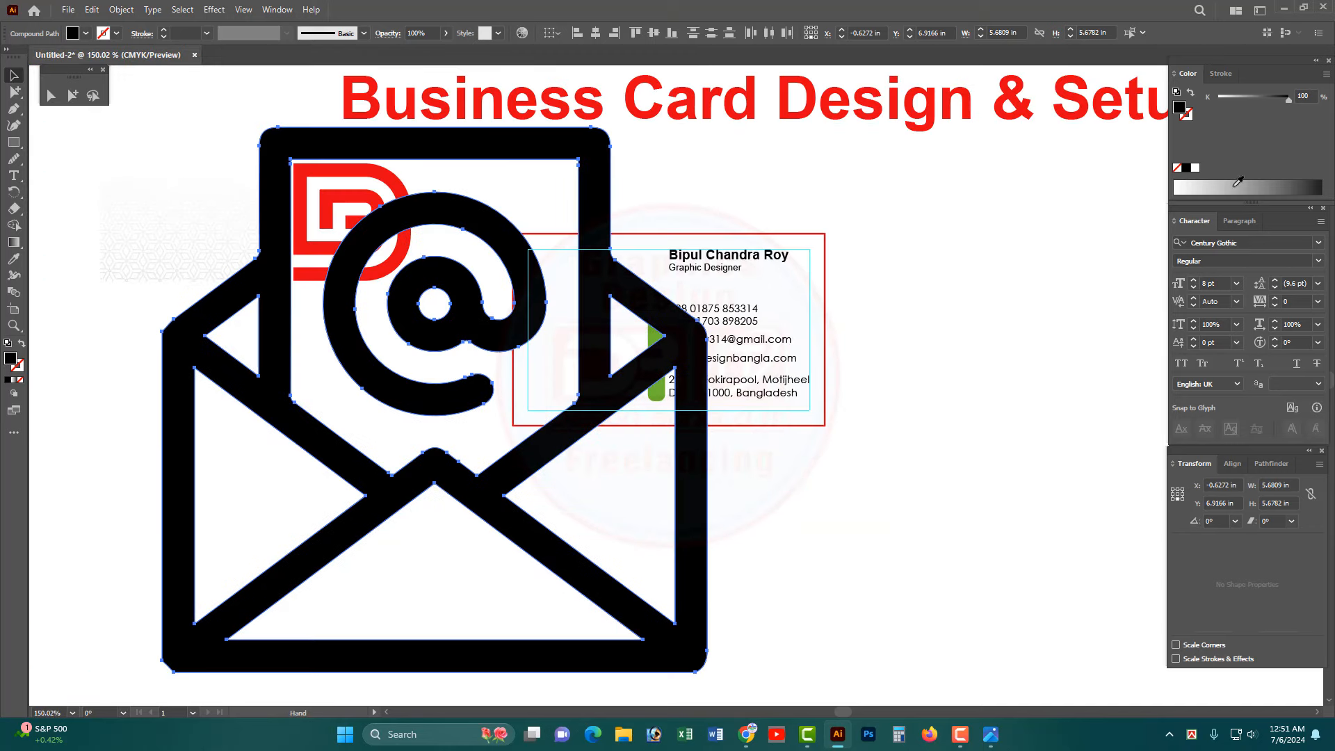
key("ctrl+g")
left_click(1327, 74)
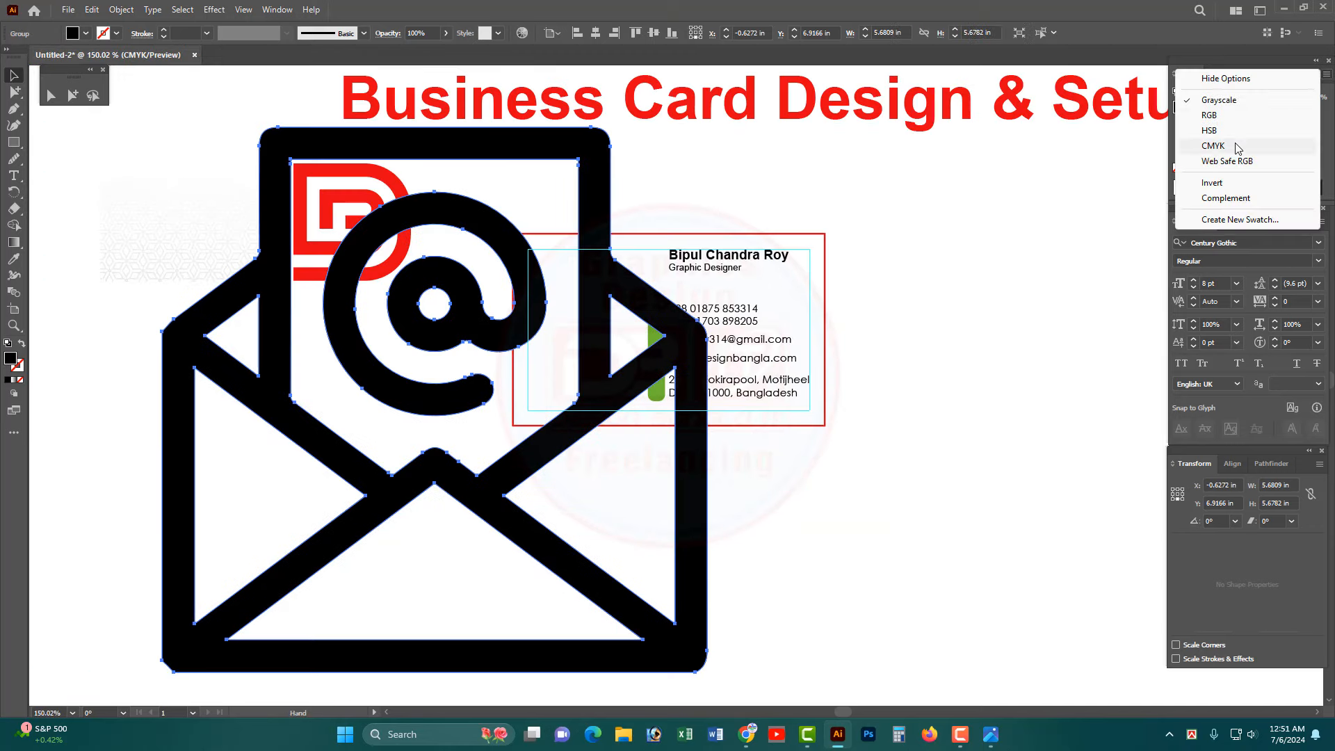
left_click(1221, 146)
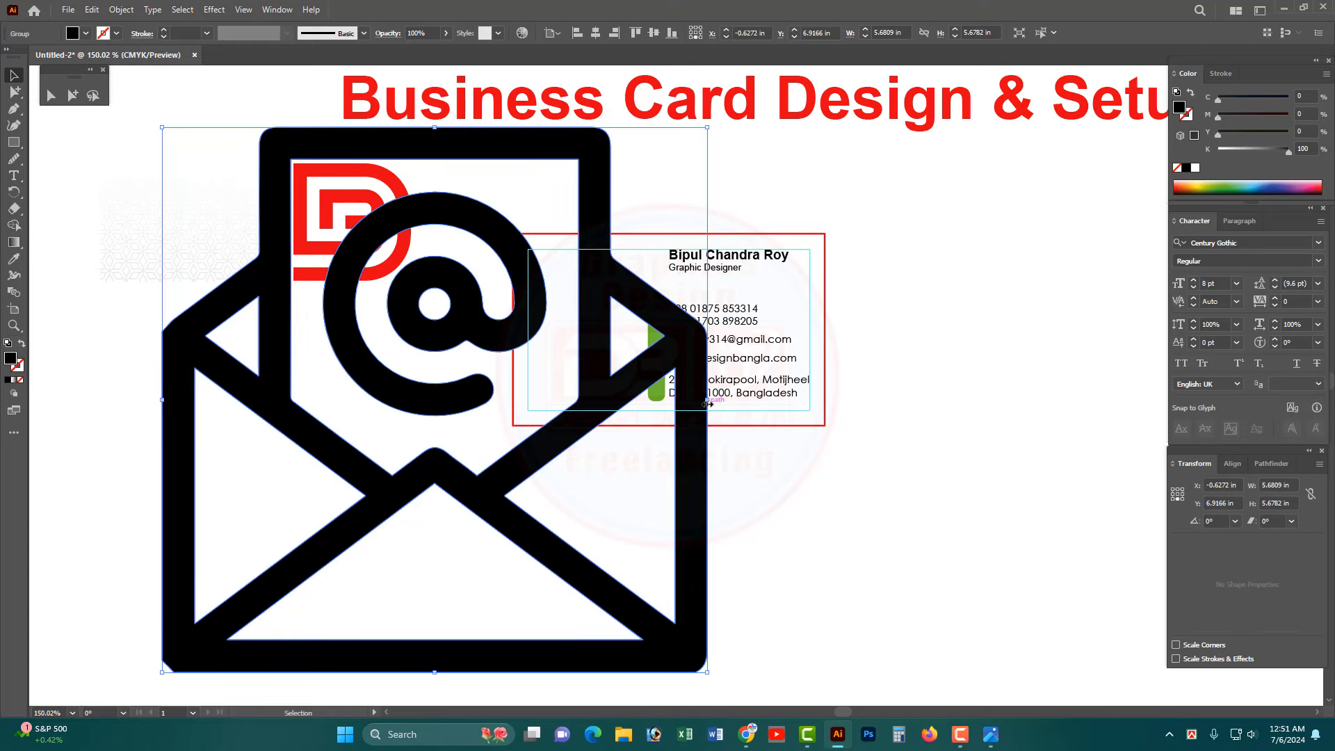
- Scale the envelope down to about 0.14 in wide and place it on the green bar beside the email line
left_click_drag(697, 401, 656, 400)
key("ctrl+z")
left_click(459, 407)
left_click_drag(439, 405, 665, 339)
scroll(665, 340, "up", 10)
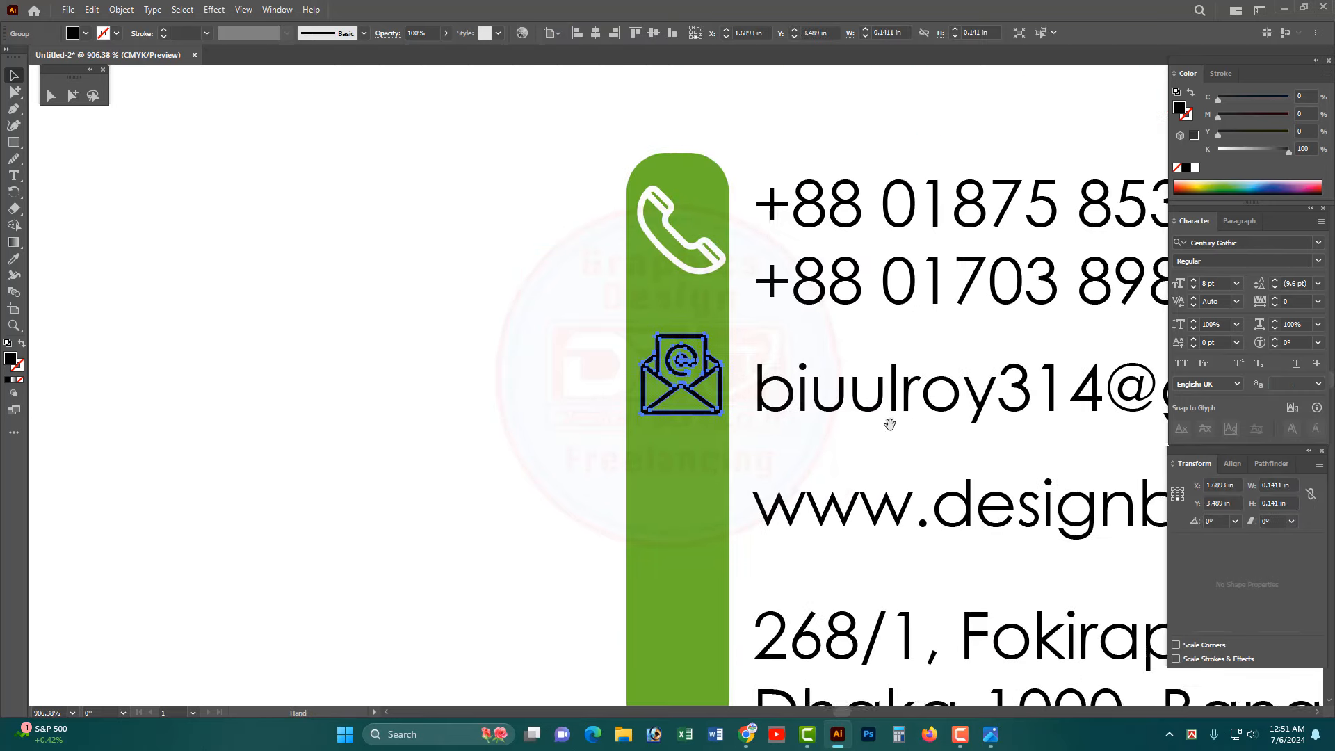
- Fill the envelope icon with white and nudge it into line with the email text
left_click(1196, 167)
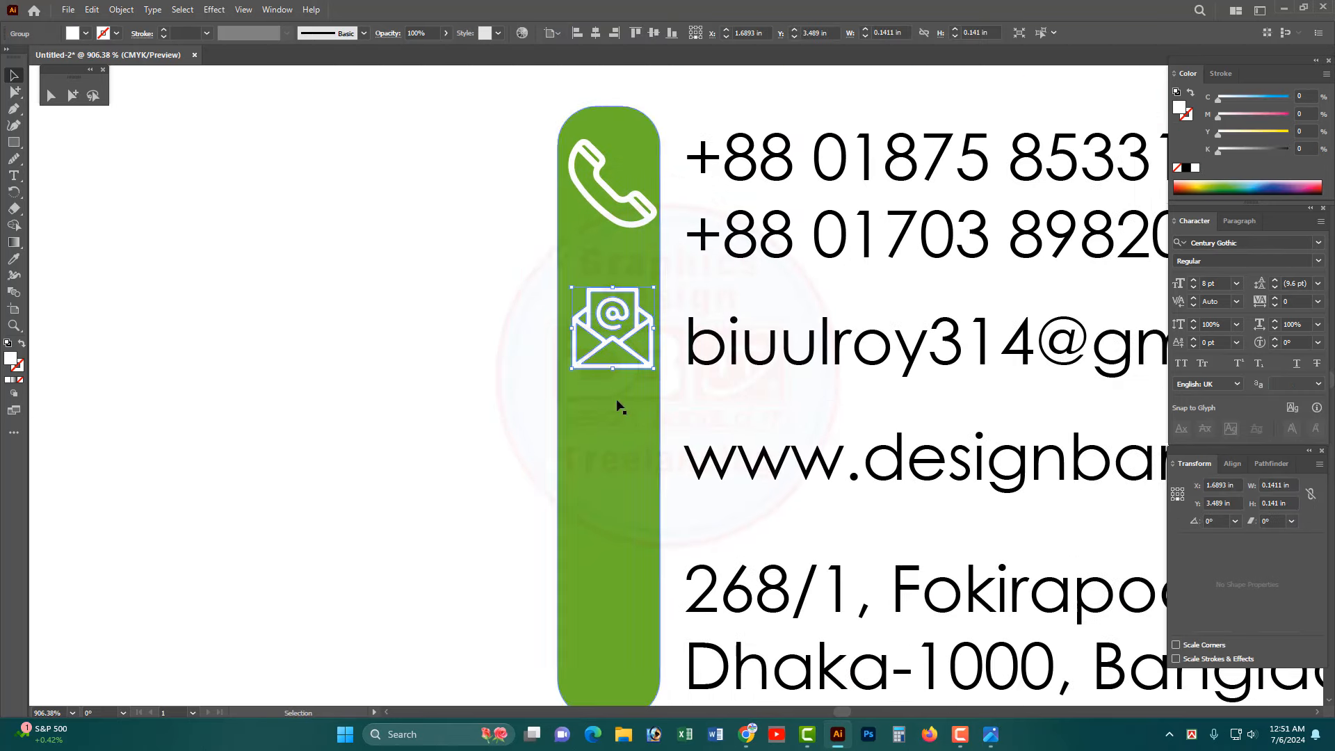
left_click_drag(618, 350, 619, 358)
scroll(752, 375, "down", 5)
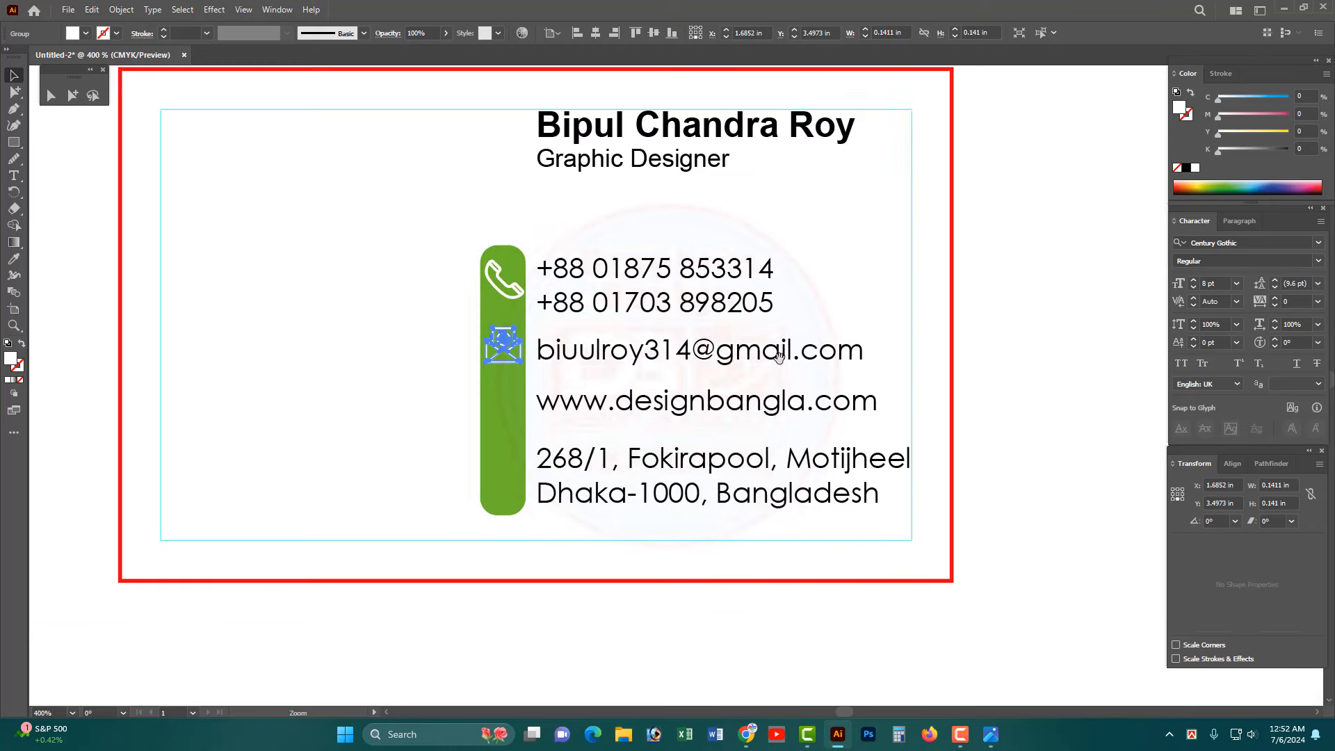
scroll(779, 356, "down", 1)
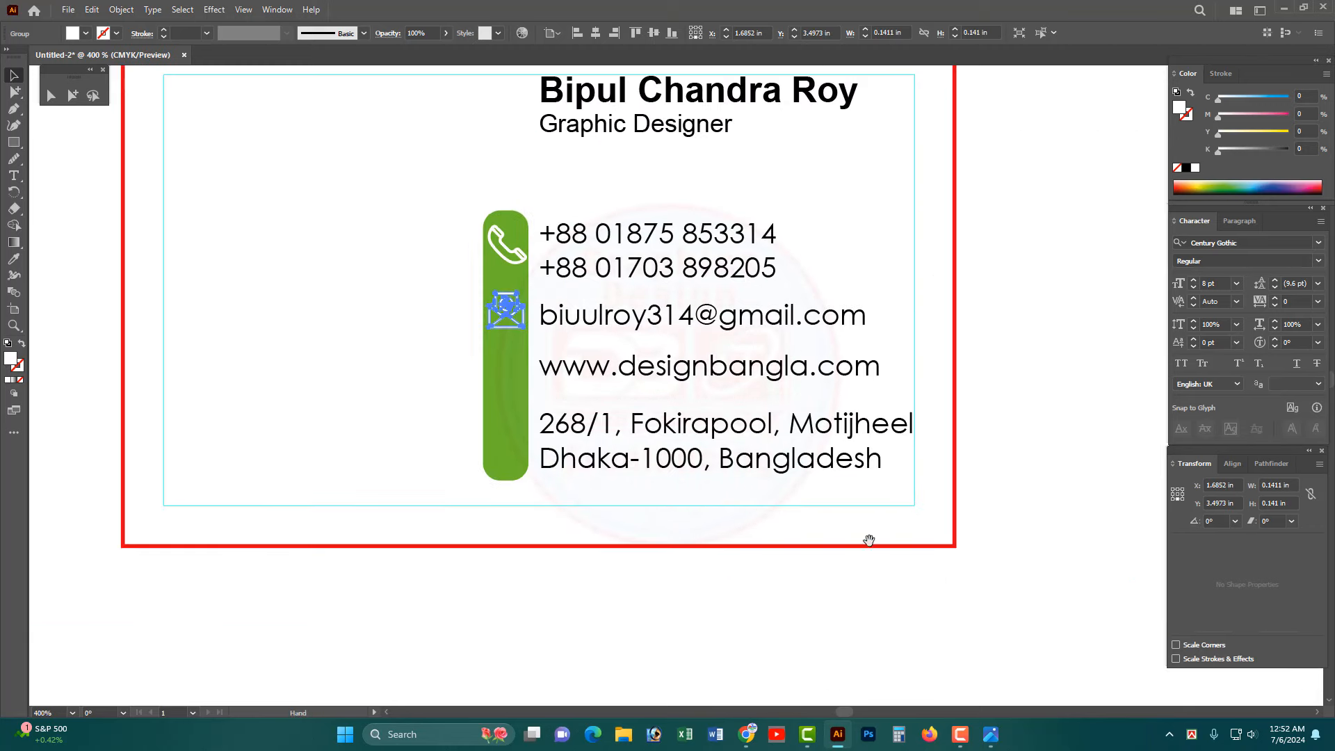
- Switch to Chrome, close the attribution notice, look through the icon family for a website icon and go to its second page
left_click(748, 735)
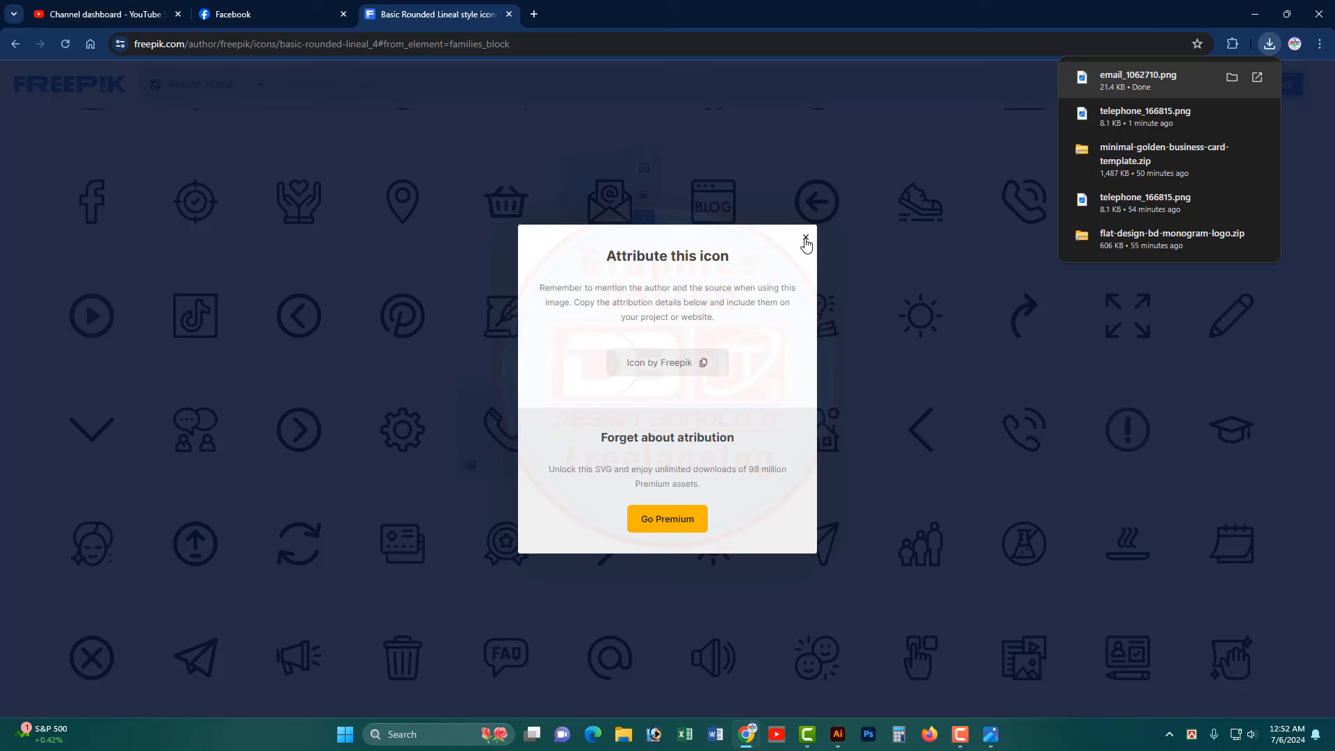
left_click(805, 239)
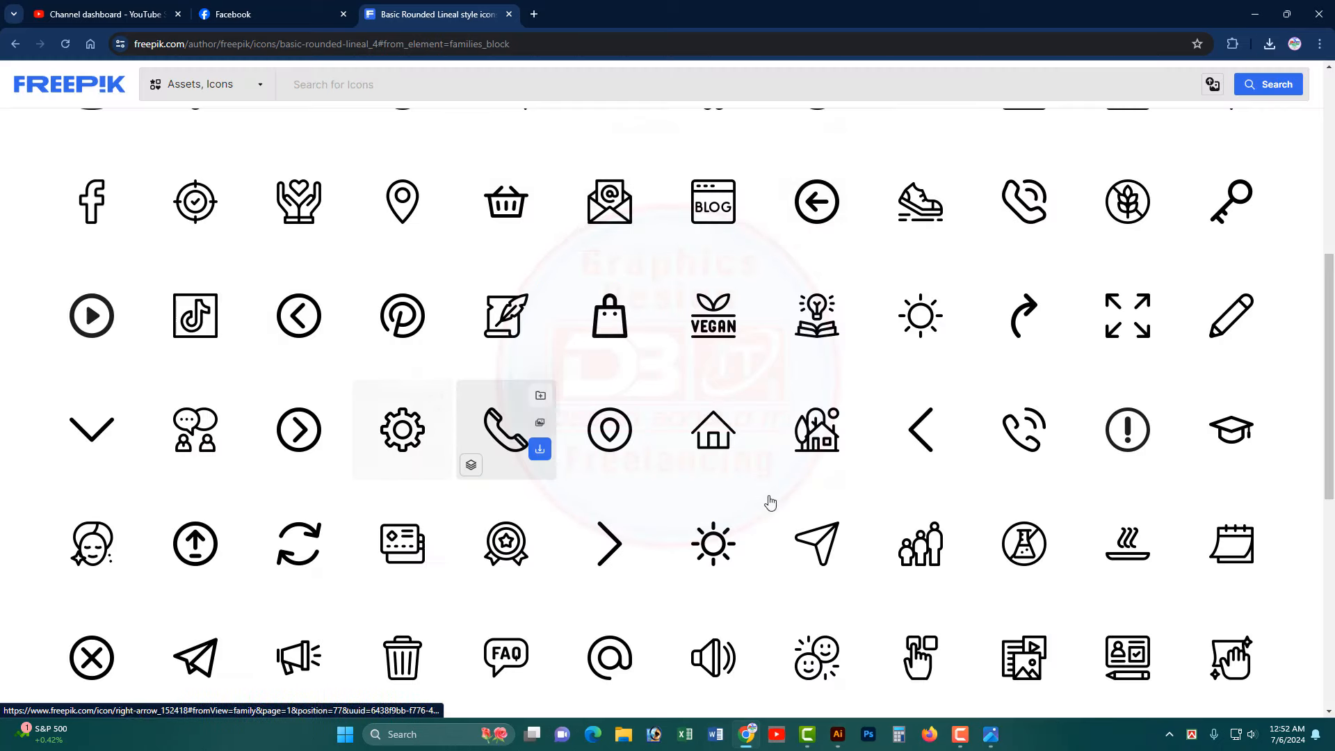
scroll(770, 502, "up", 7)
scroll(802, 499, "down", 1)
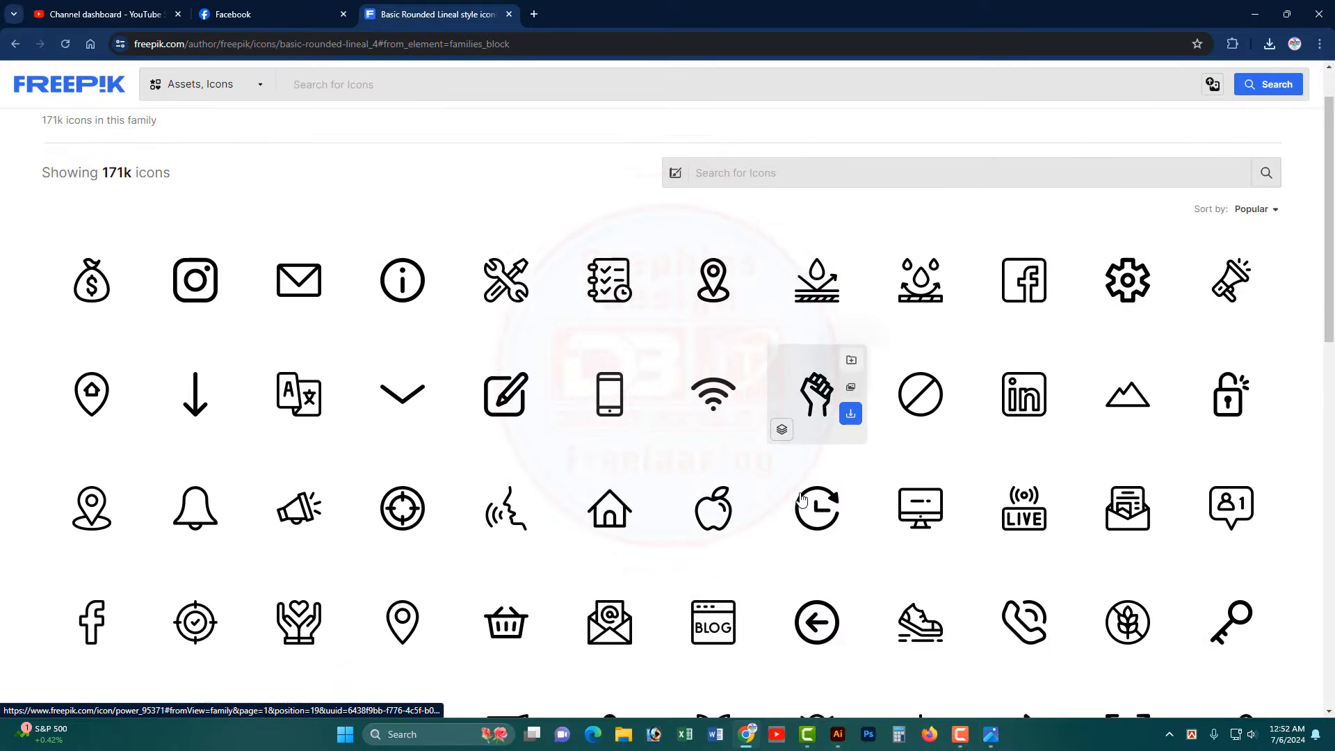
scroll(802, 499, "down", 6)
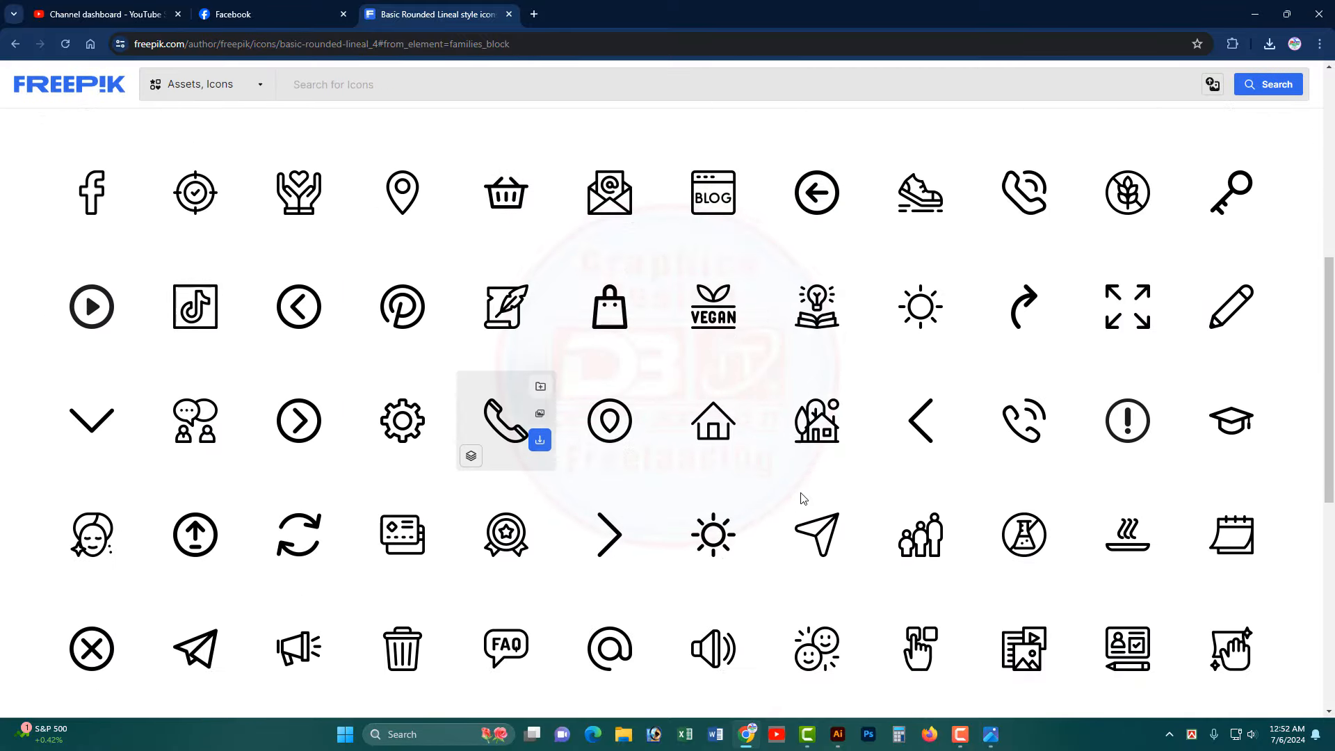
scroll(804, 498, "down", 4)
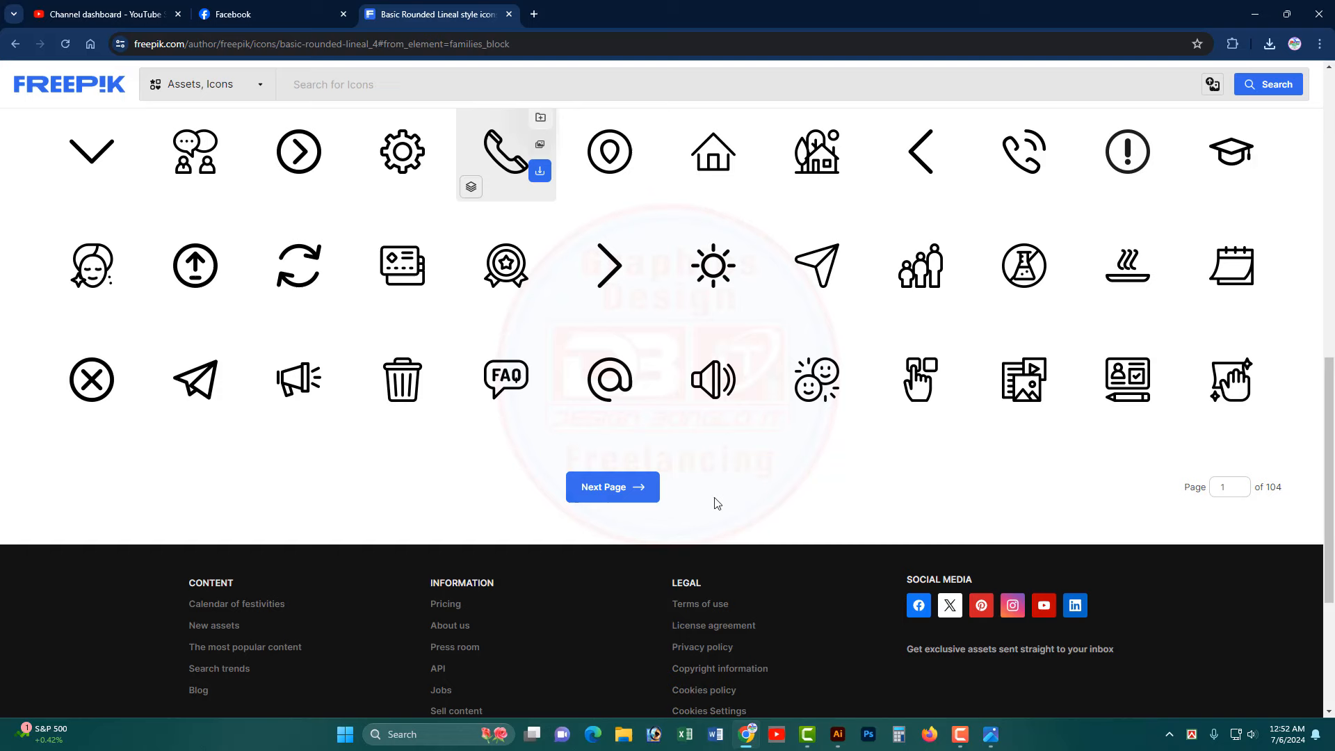
left_click(617, 486)
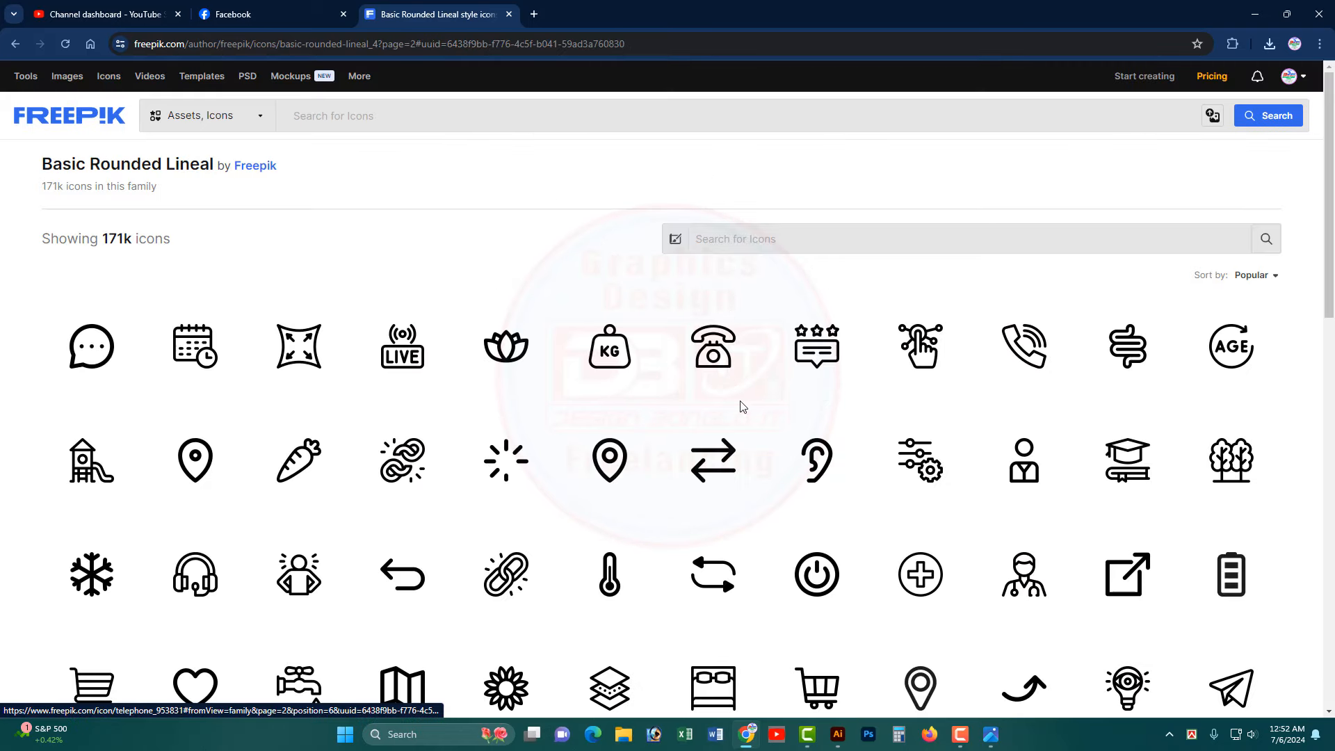
- Find the globe icon with the mouse pointer on this page and download it as a PNG
scroll(742, 409, "down", 3)
scroll(743, 410, "down", 2)
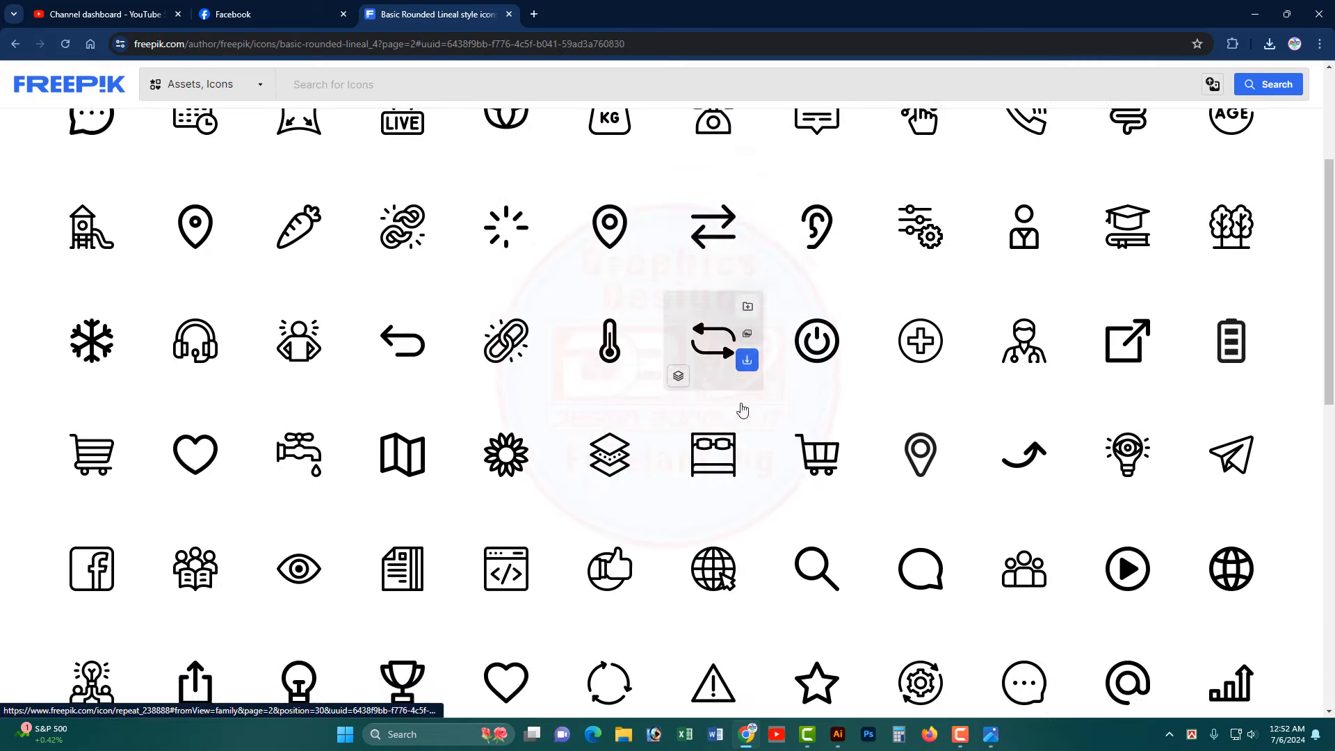
left_click(748, 479)
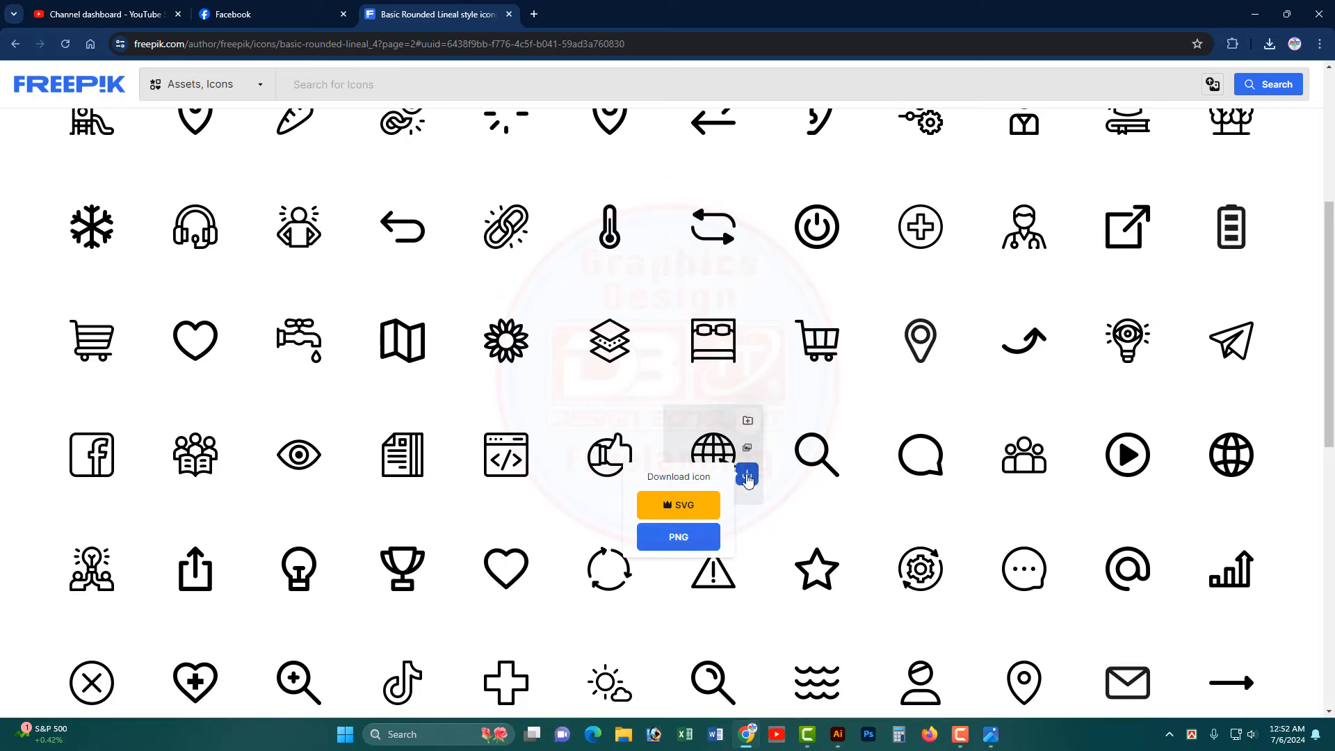
left_click(689, 538)
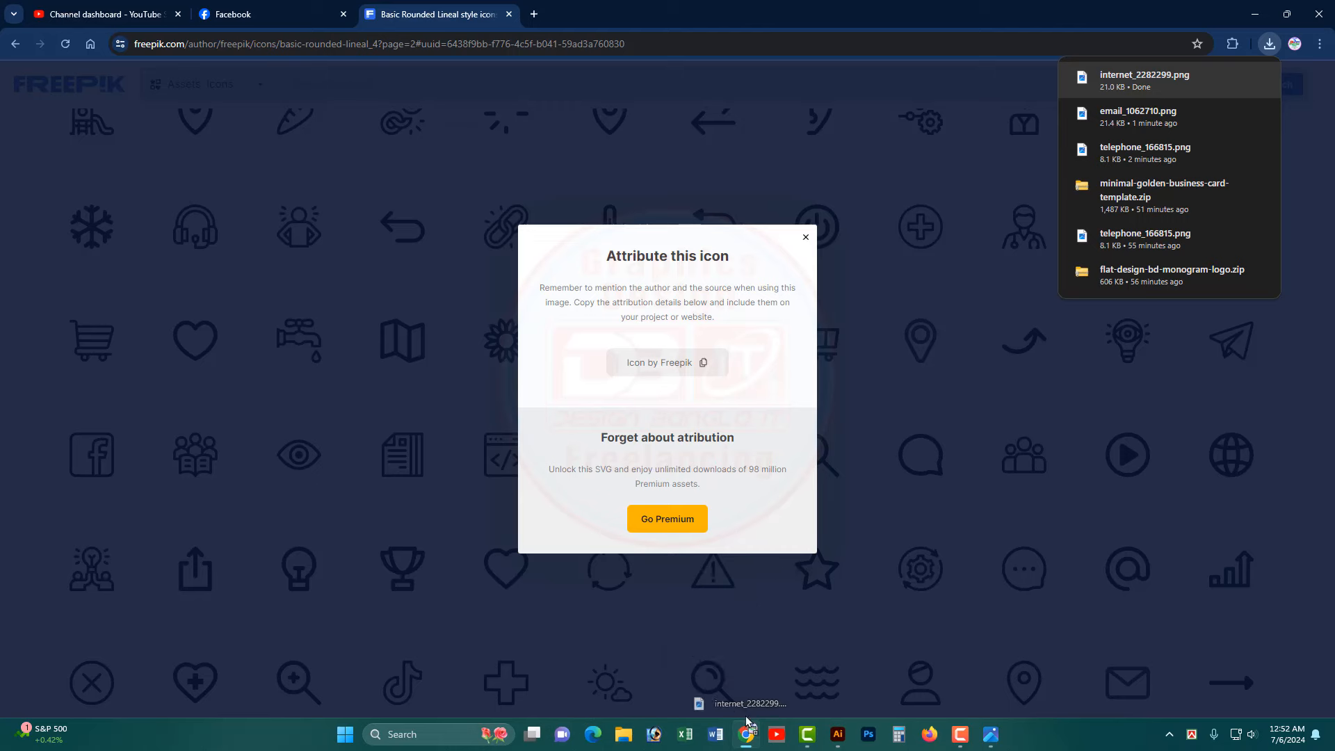
- Open the downloaded internet_2282299.png in Illustrator, convert it to vector with Image Trace and Expand, and ungroup the result
left_click_drag(748, 721, 740, 9)
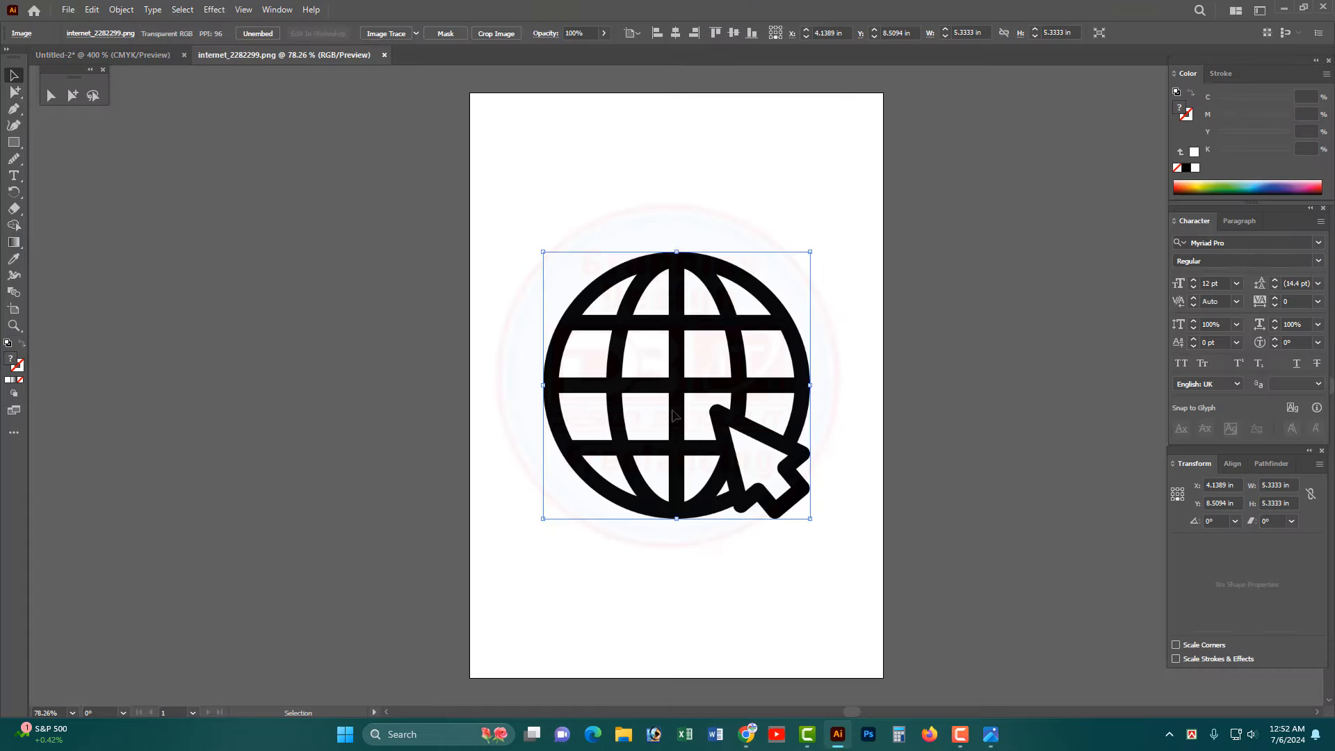
left_click(386, 33)
left_click(365, 34)
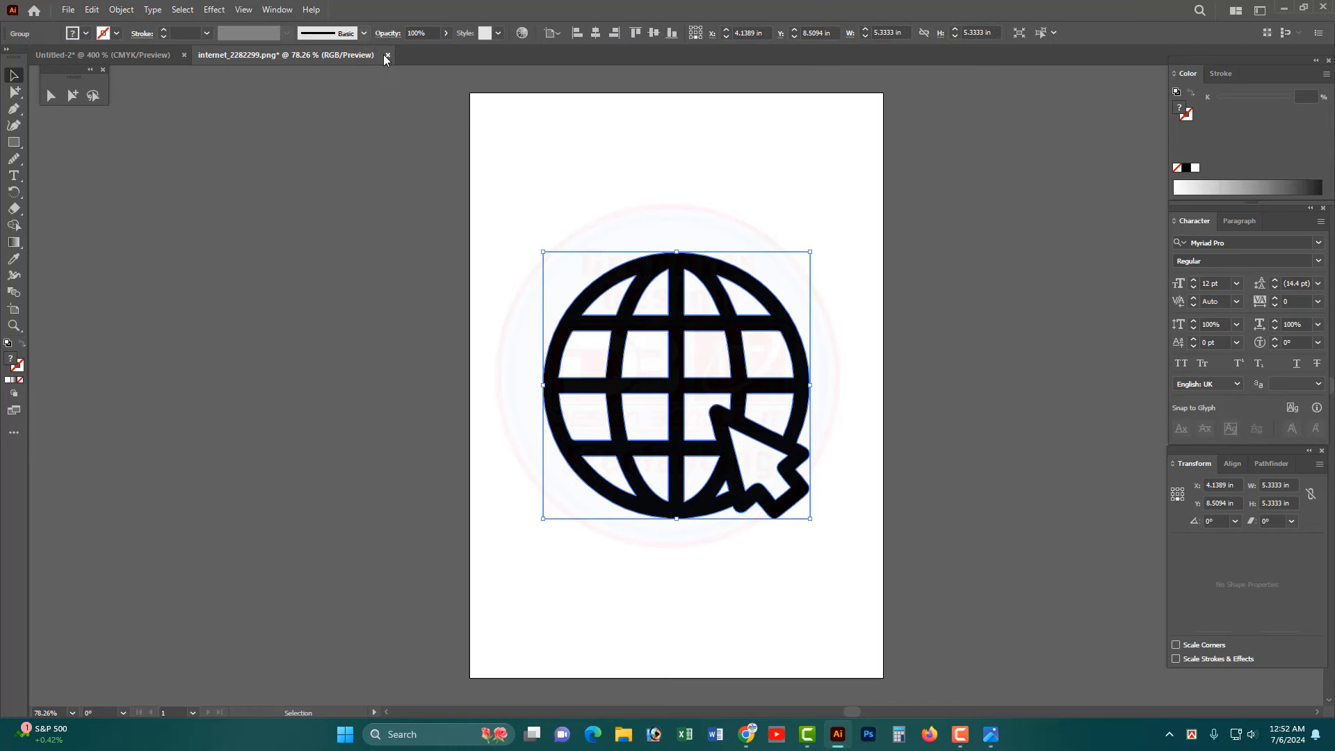
right_click(629, 240)
left_click(670, 360)
left_click(977, 363)
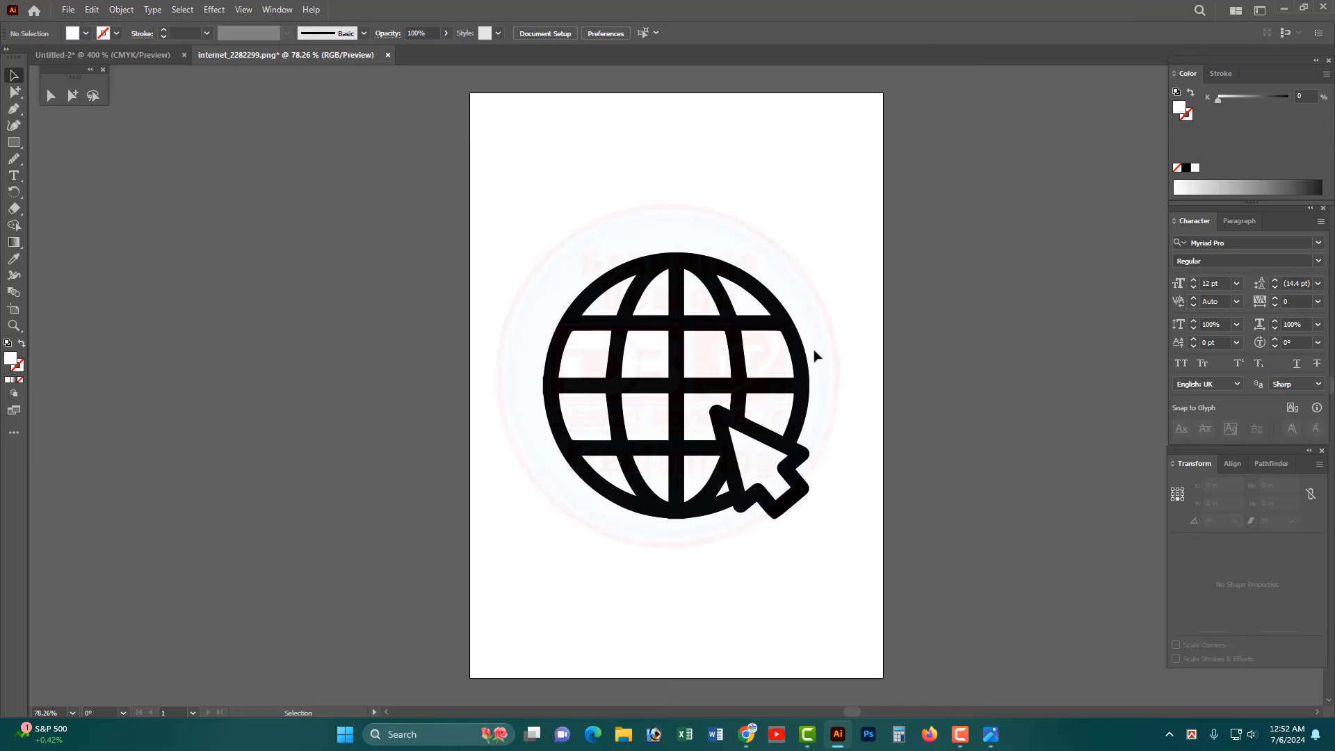
- Move the traced globe into the business card document and close the globe icon file without saving
left_click_drag(771, 344, 312, 243)
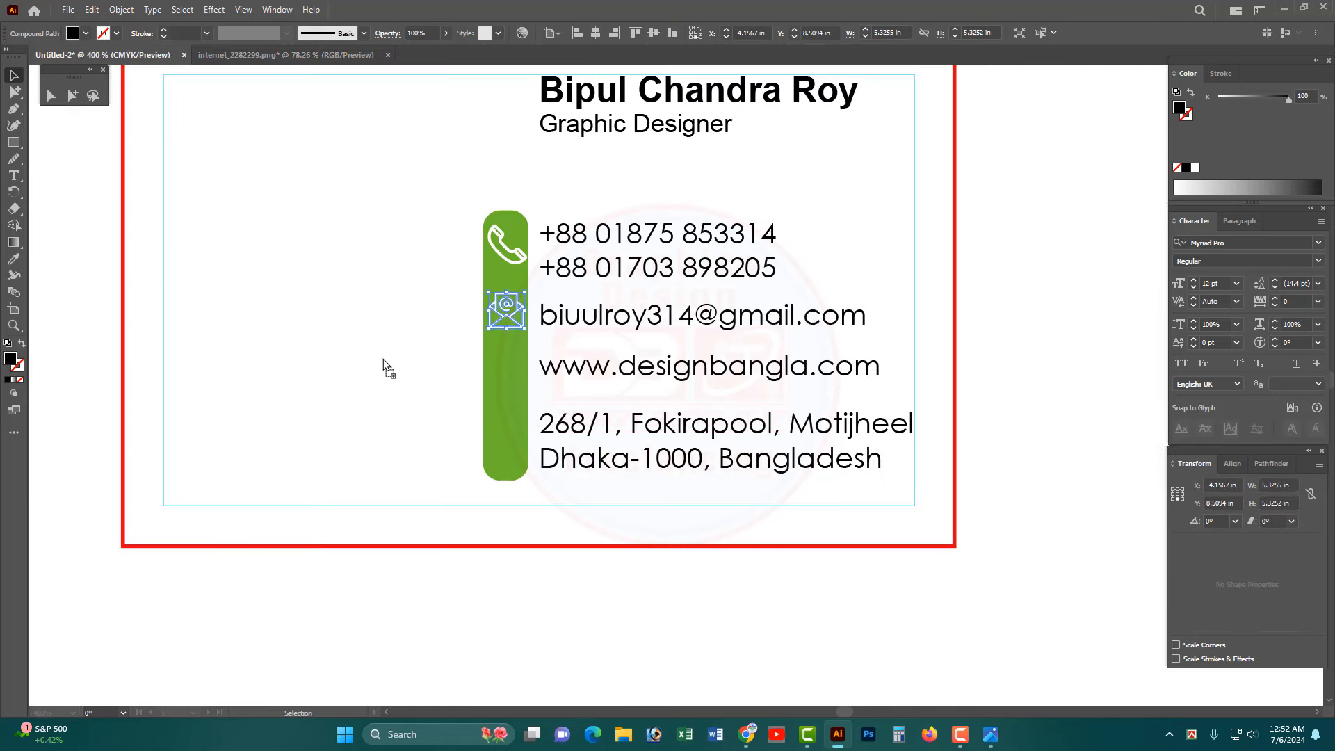
left_click_drag(385, 365, 384, 365)
left_click(387, 55)
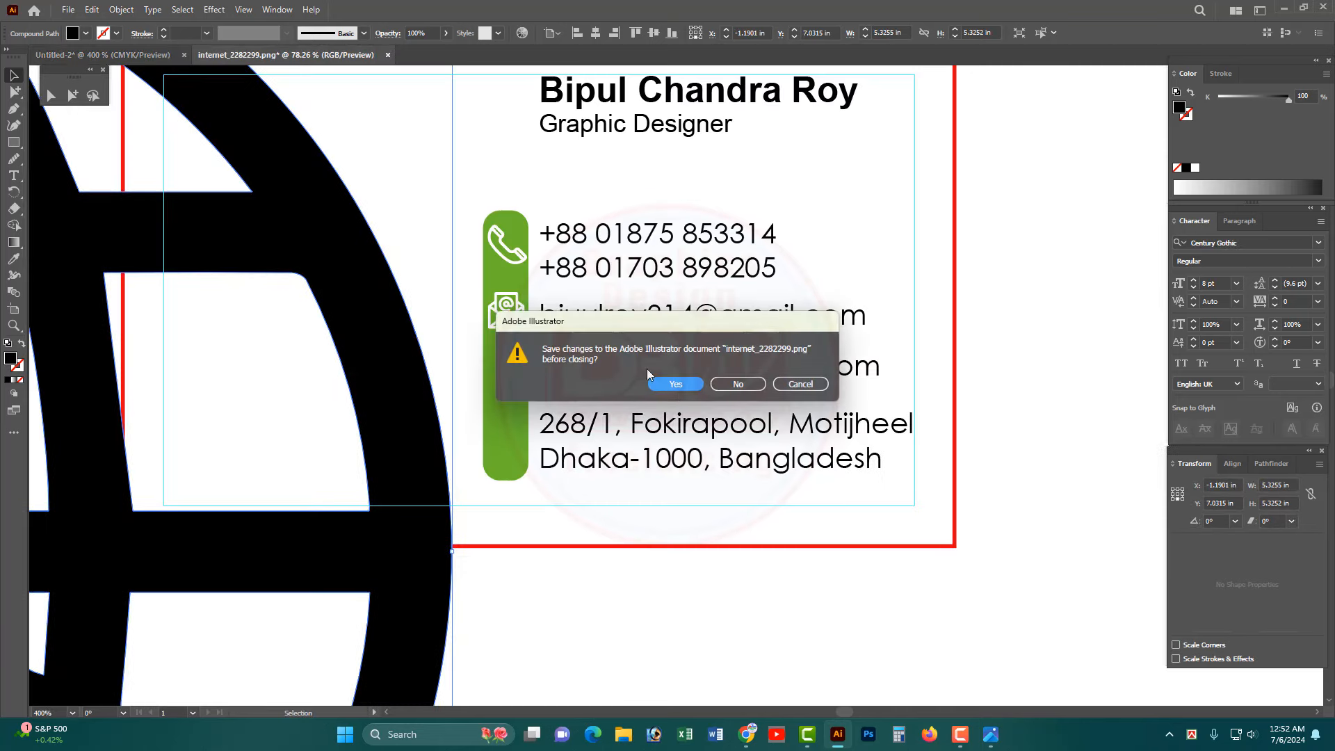
left_click(739, 385)
- Scale the globe down to about 0.12 in wide and place it on the green bar beside the website line
key("ctrl+minus")
key("ctrl+minus")
key("ctrl+minus")
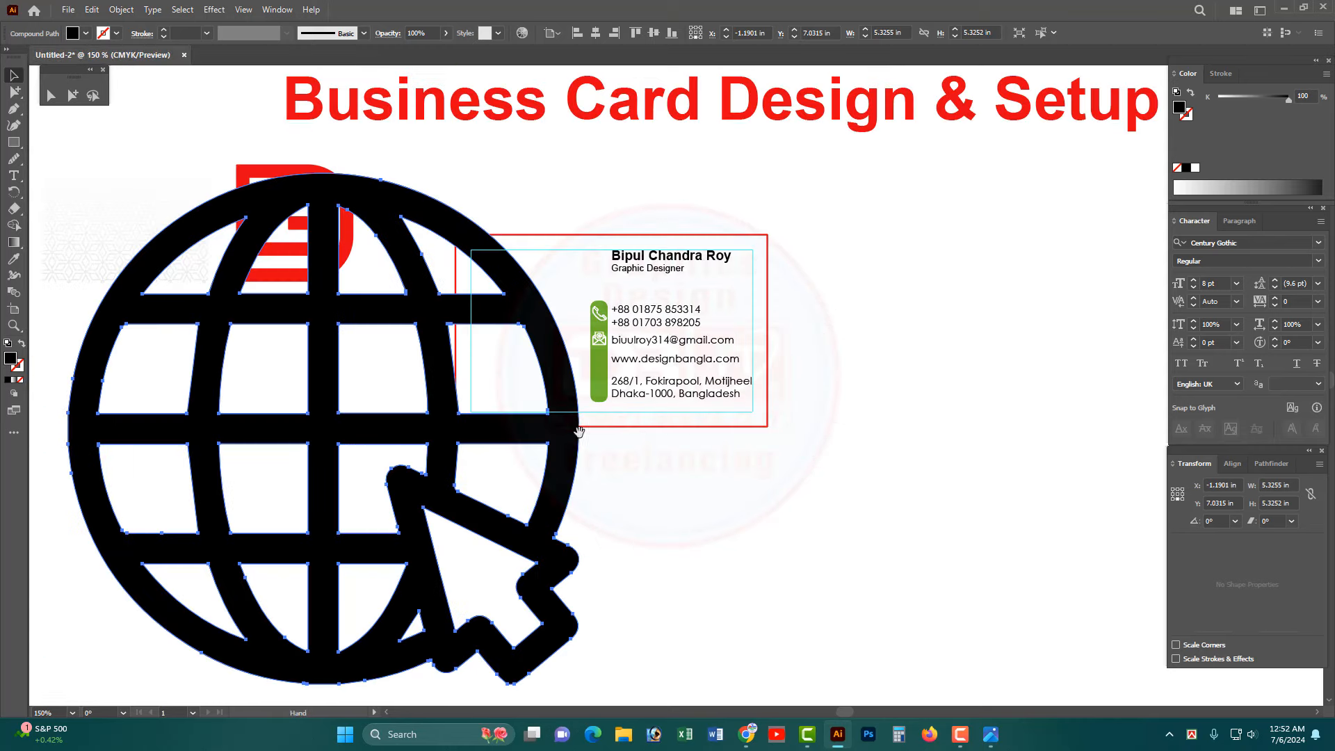
left_click_drag(580, 430, 572, 354)
scroll(612, 368, "up", 5)
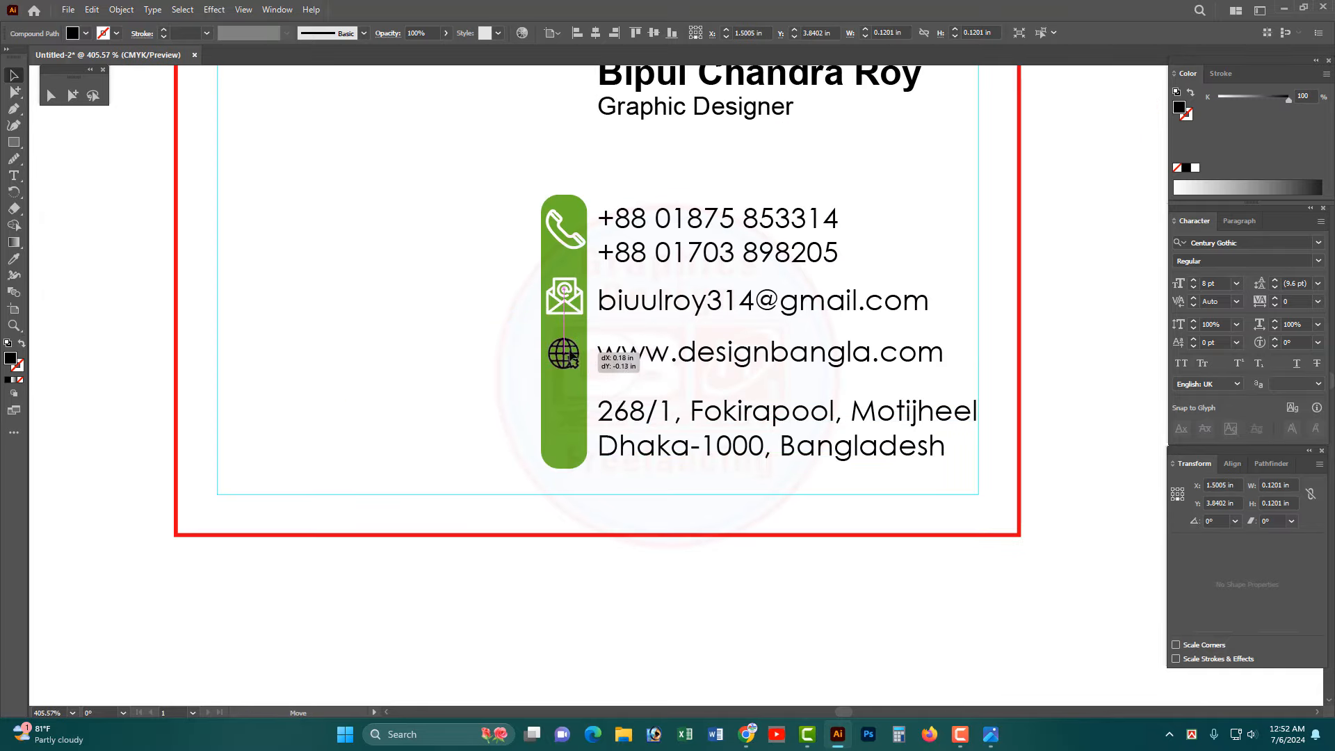
- Switch the globe's colour sliders to CMYK, fill it with white and enlarge it slightly to nearly fill the bar's width
left_click(1326, 74)
left_click(1228, 149)
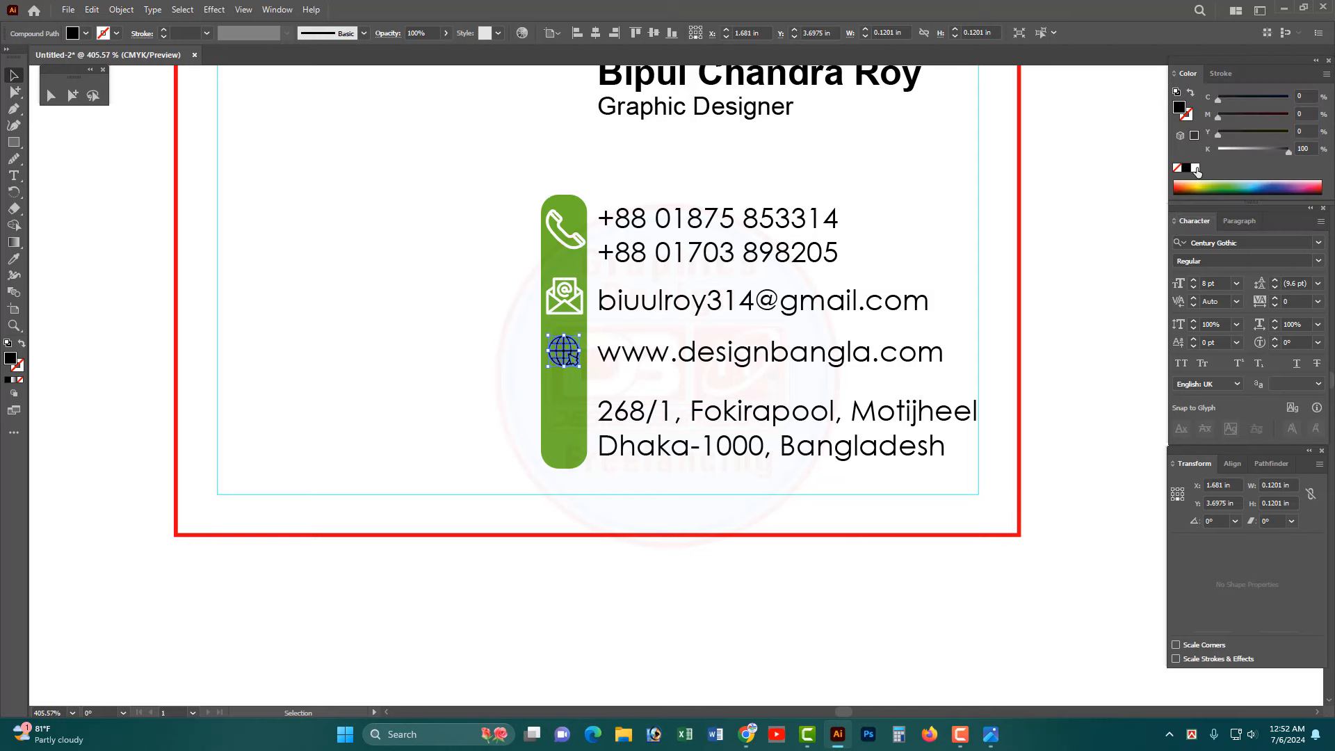
left_click(1195, 169)
left_click_drag(604, 372, 782, 411)
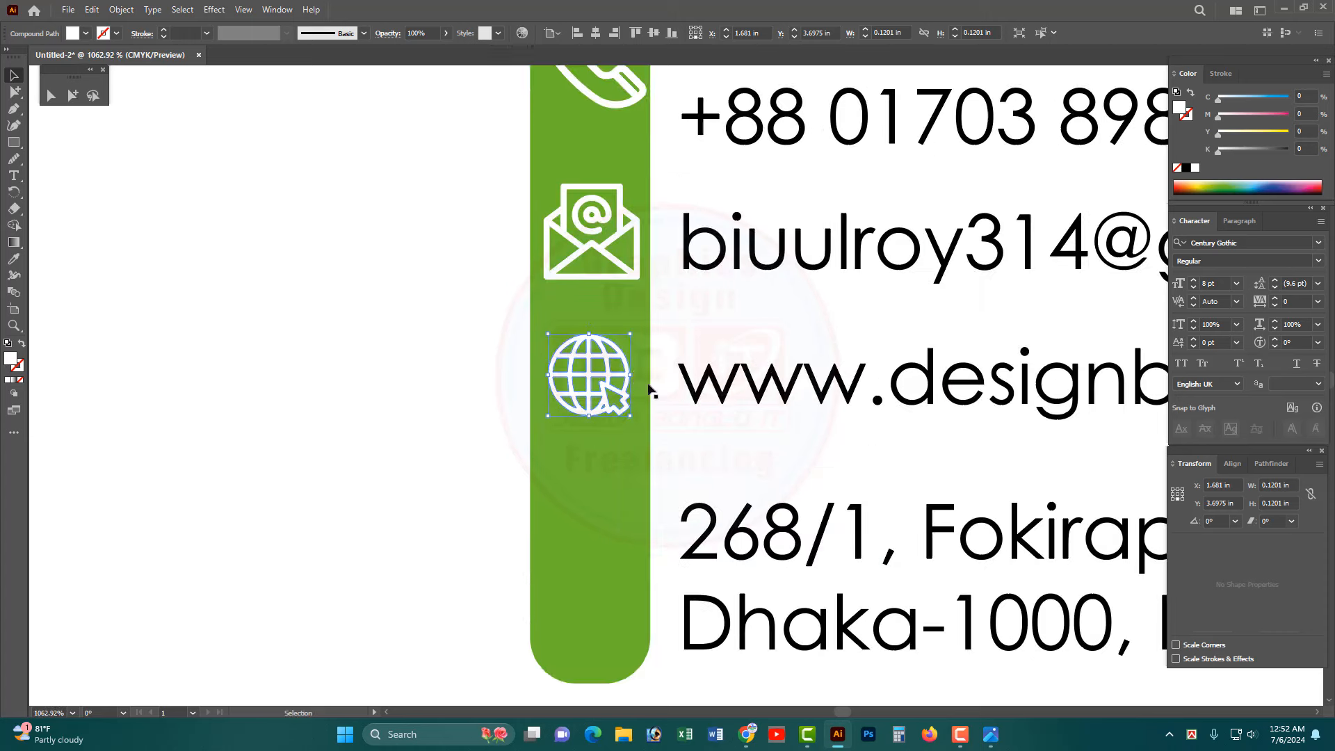
left_click_drag(631, 375, 644, 373)
left_click(740, 473)
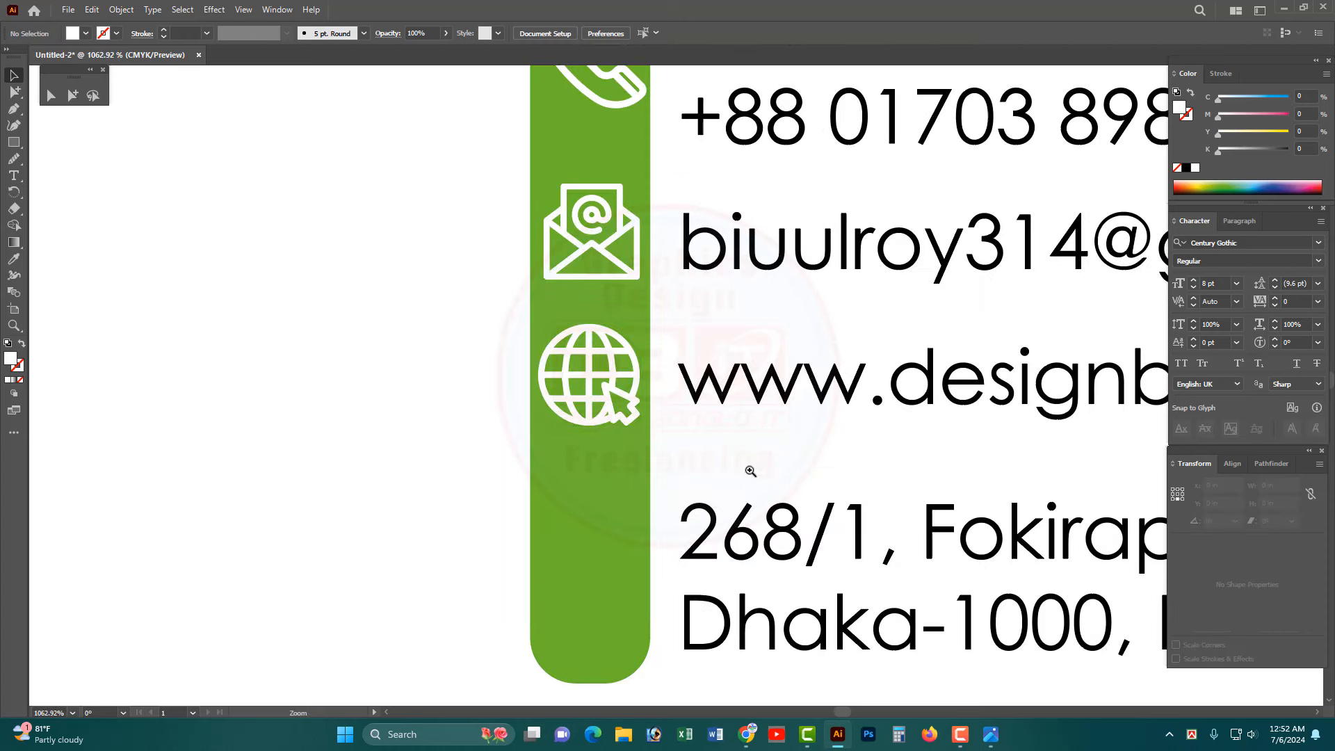
left_click(798, 396, "ctrl+alt")
left_click(793, 392, "ctrl+alt")
left_click_drag(770, 426, 777, 338)
left_click(758, 358, "ctrl+alt")
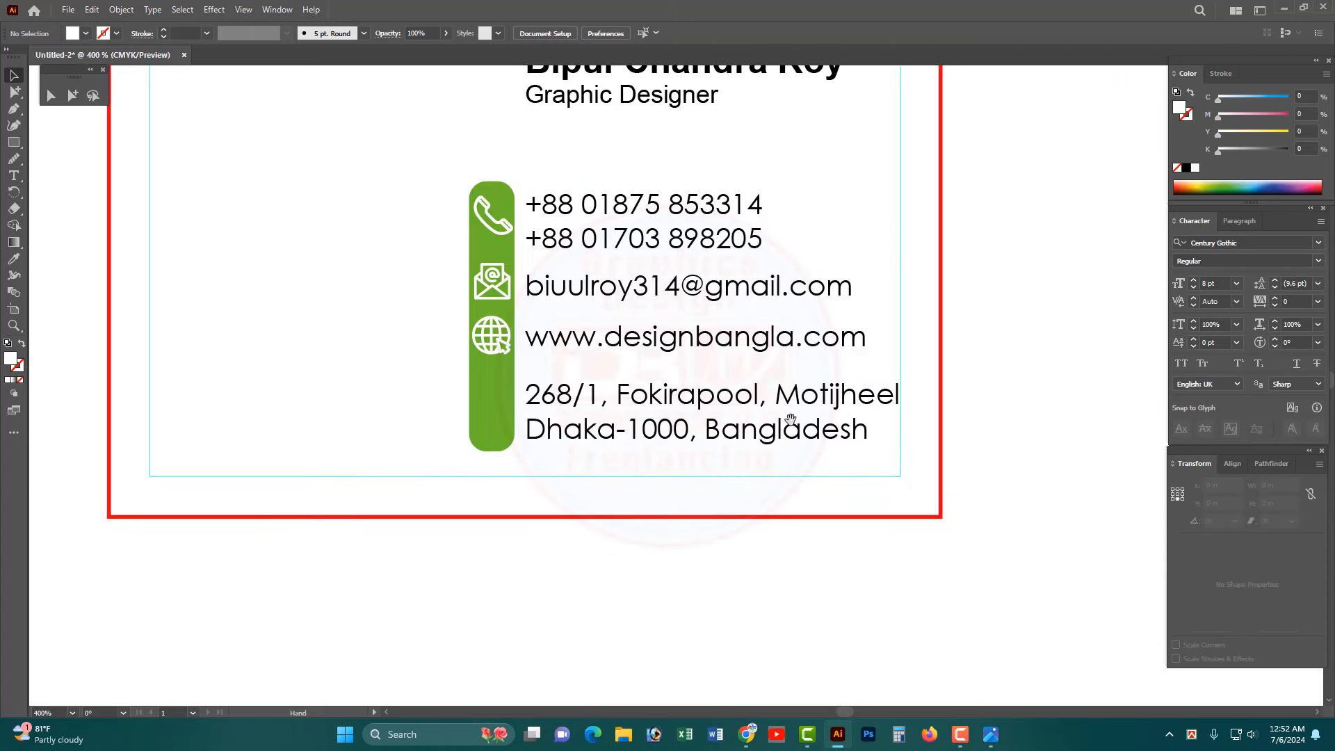
left_click_drag(791, 421, 815, 407)
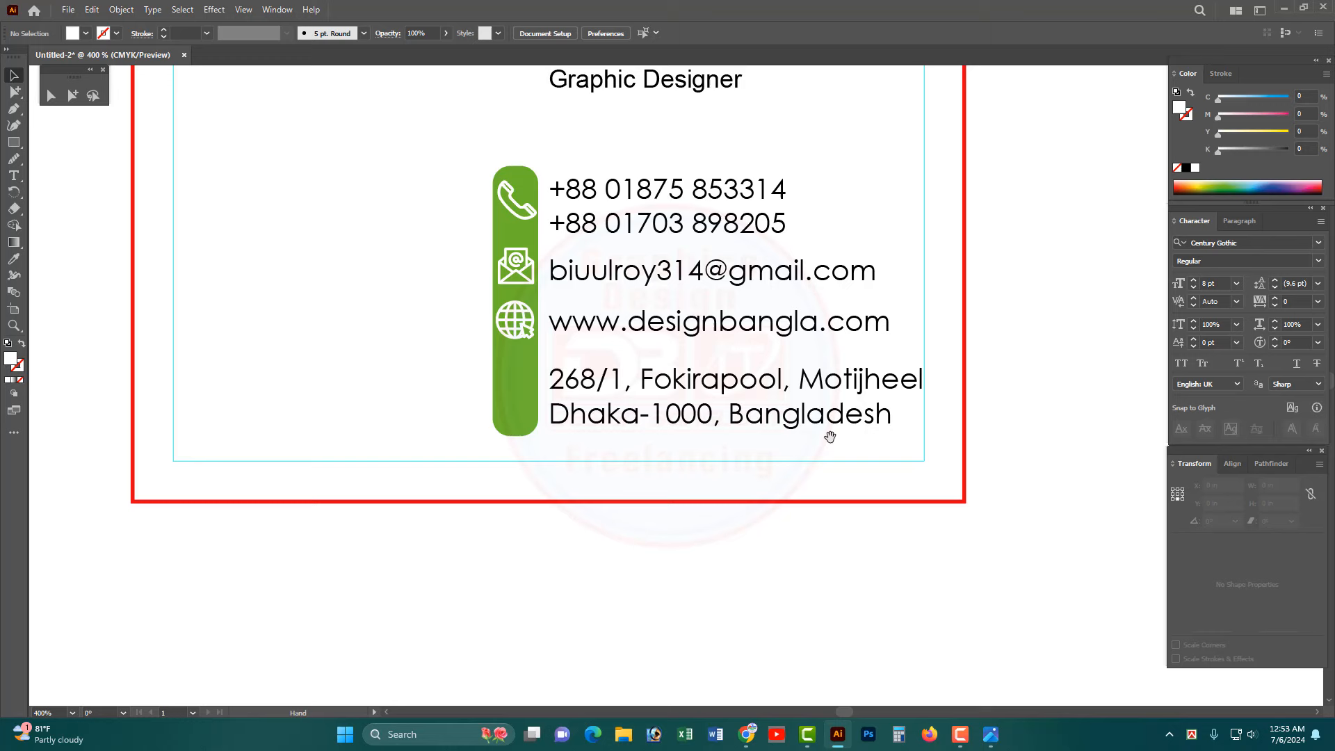
- Switch to the browser, close the attribution notice and download the location pin icon from Freepik as a PNG
left_click(767, 736)
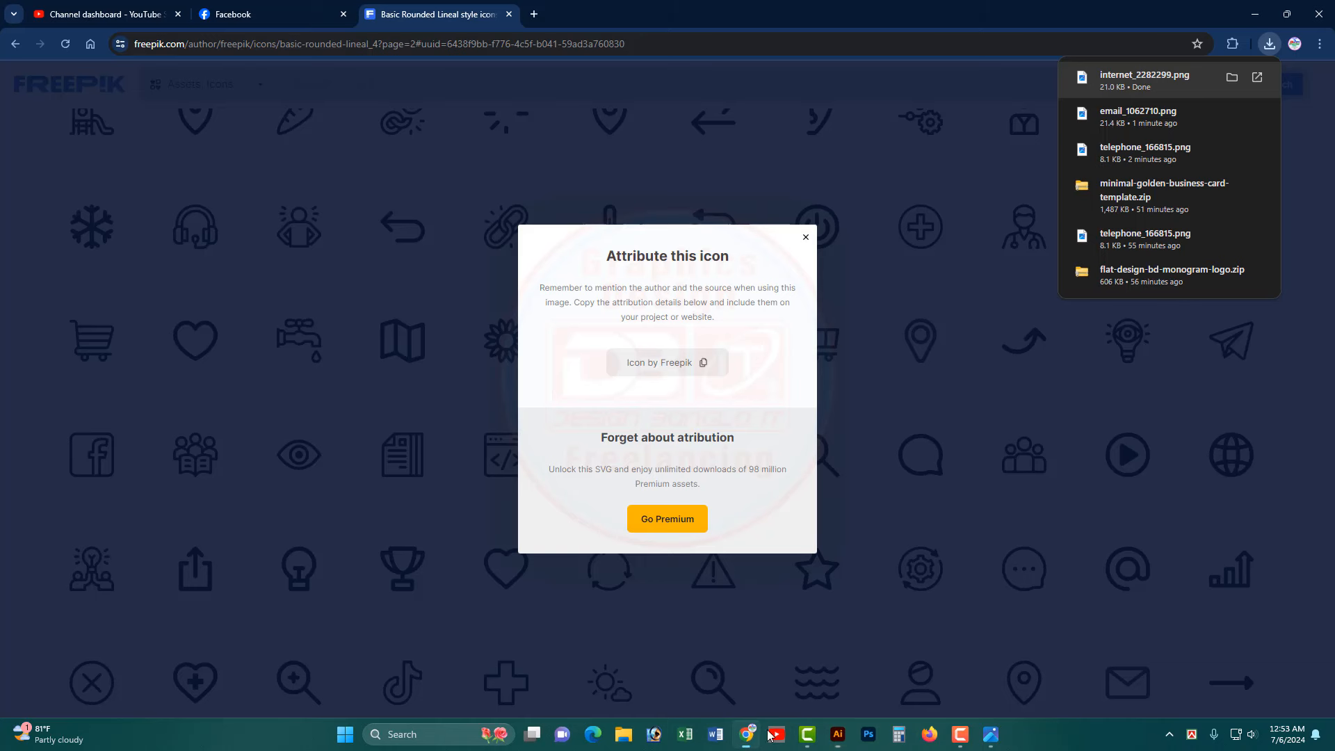
left_click(806, 239)
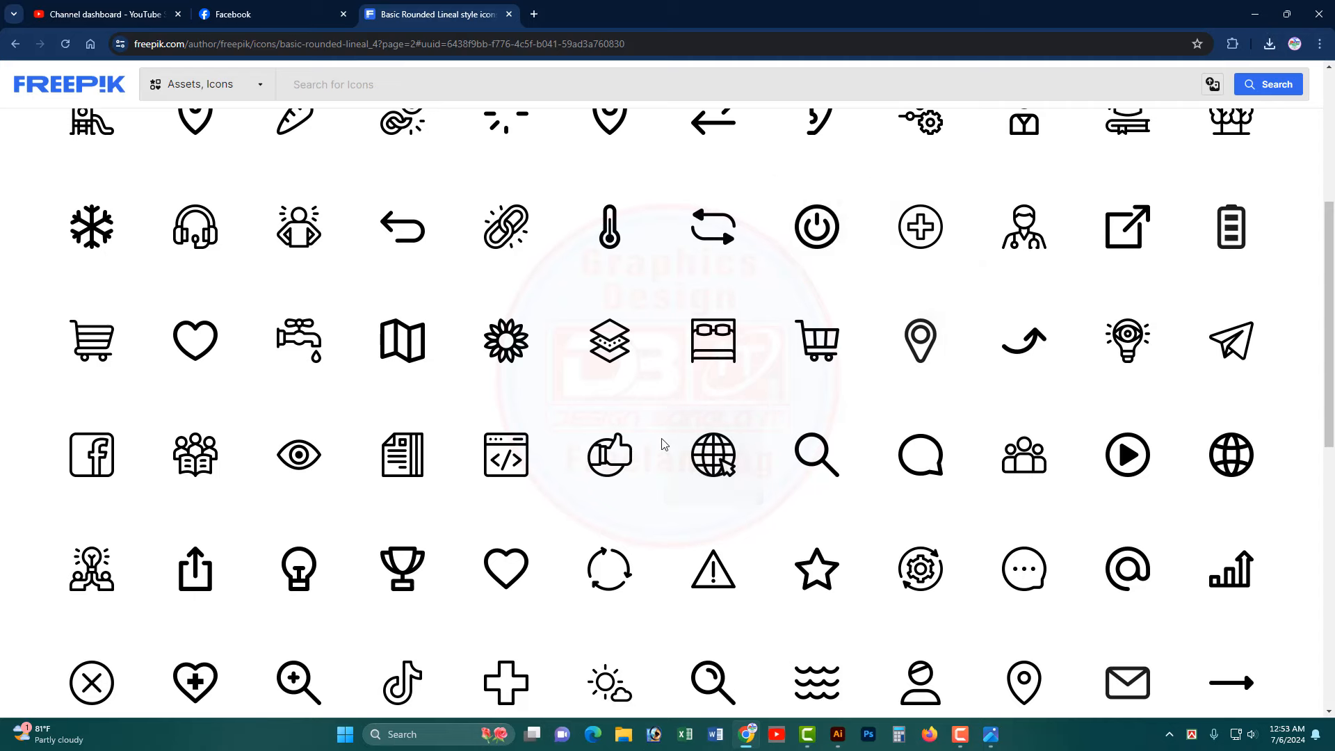
scroll(668, 455, "up", 4)
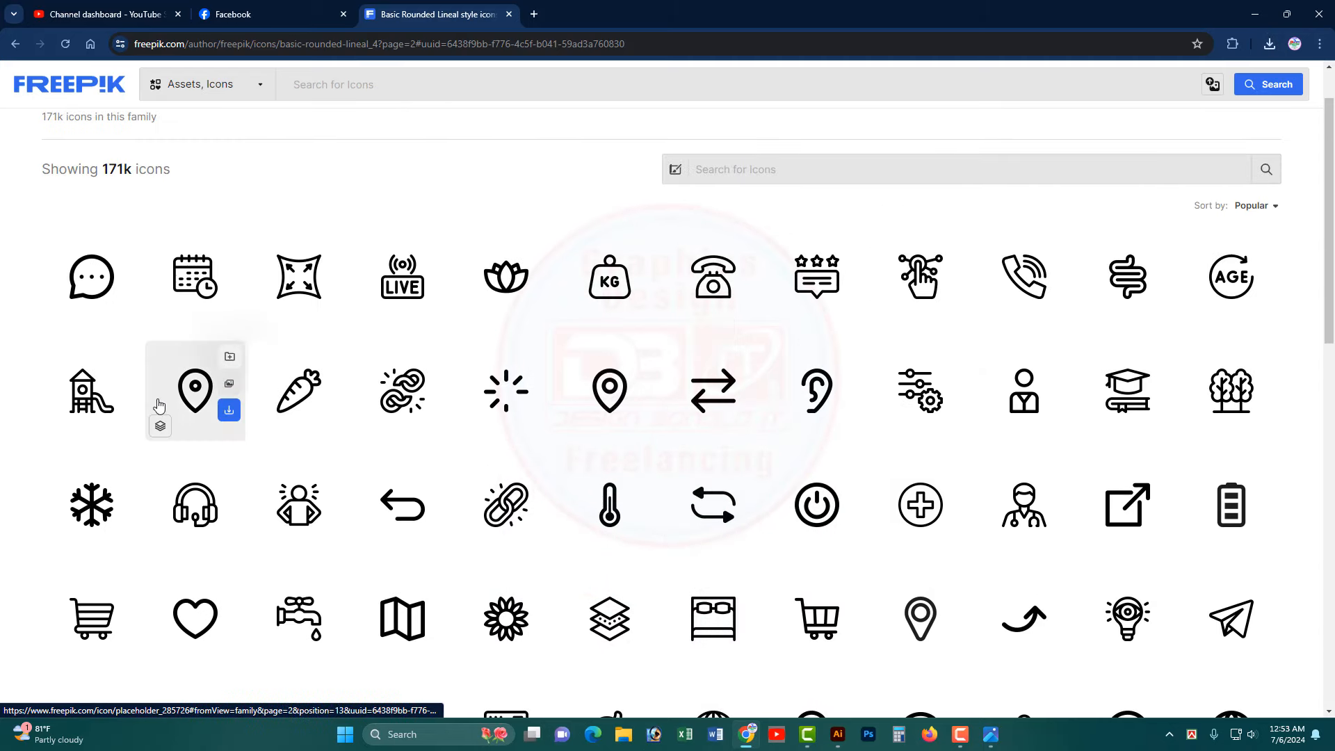
left_click(229, 412)
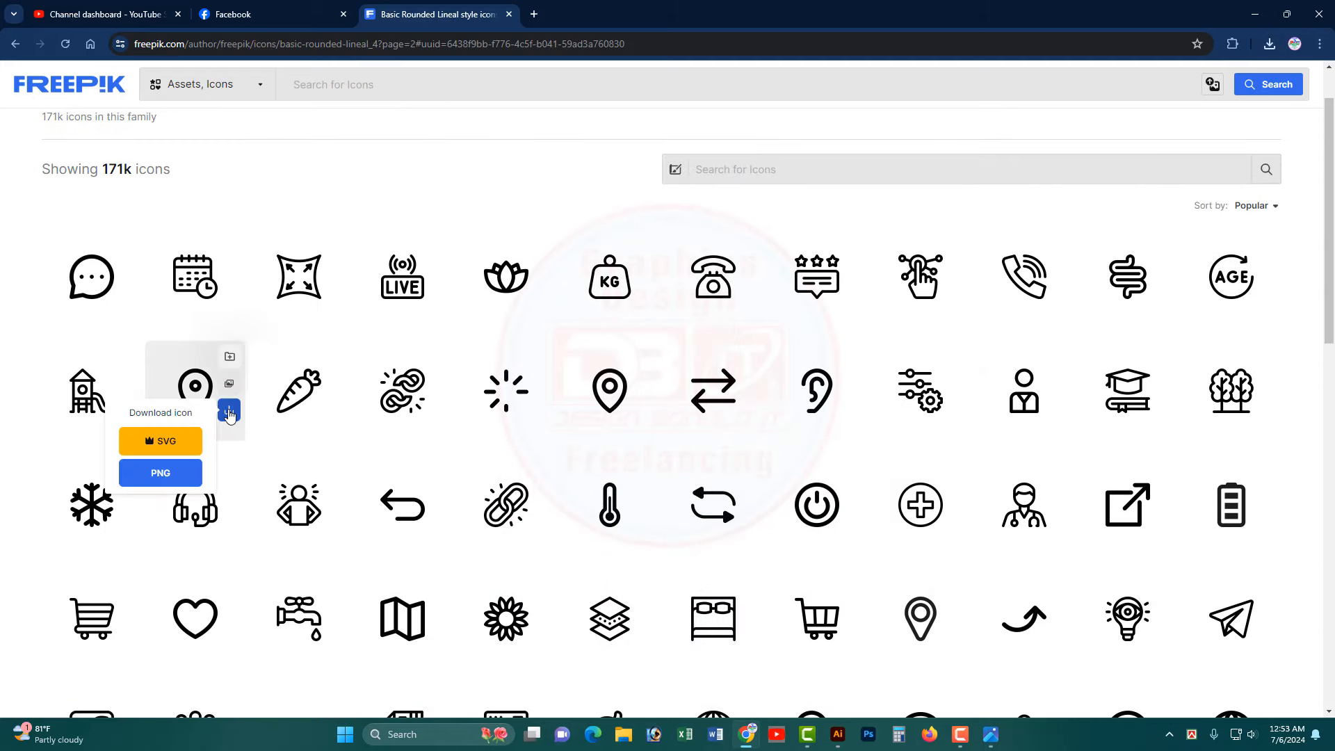
left_click(174, 474)
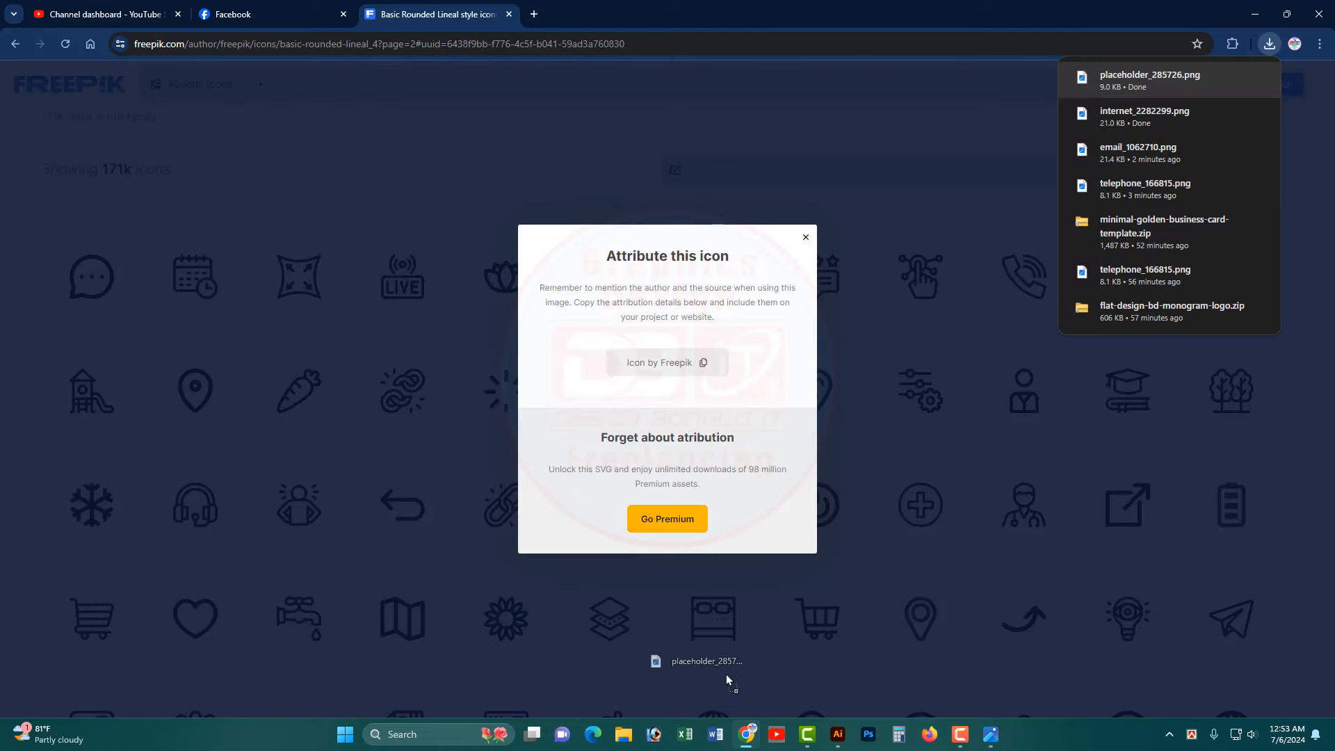
- Open the downloaded placeholder_285726.png in Illustrator, convert it to vector with Image Trace and Expand, and ungroup the result
left_click_drag(726, 680, 748, 43)
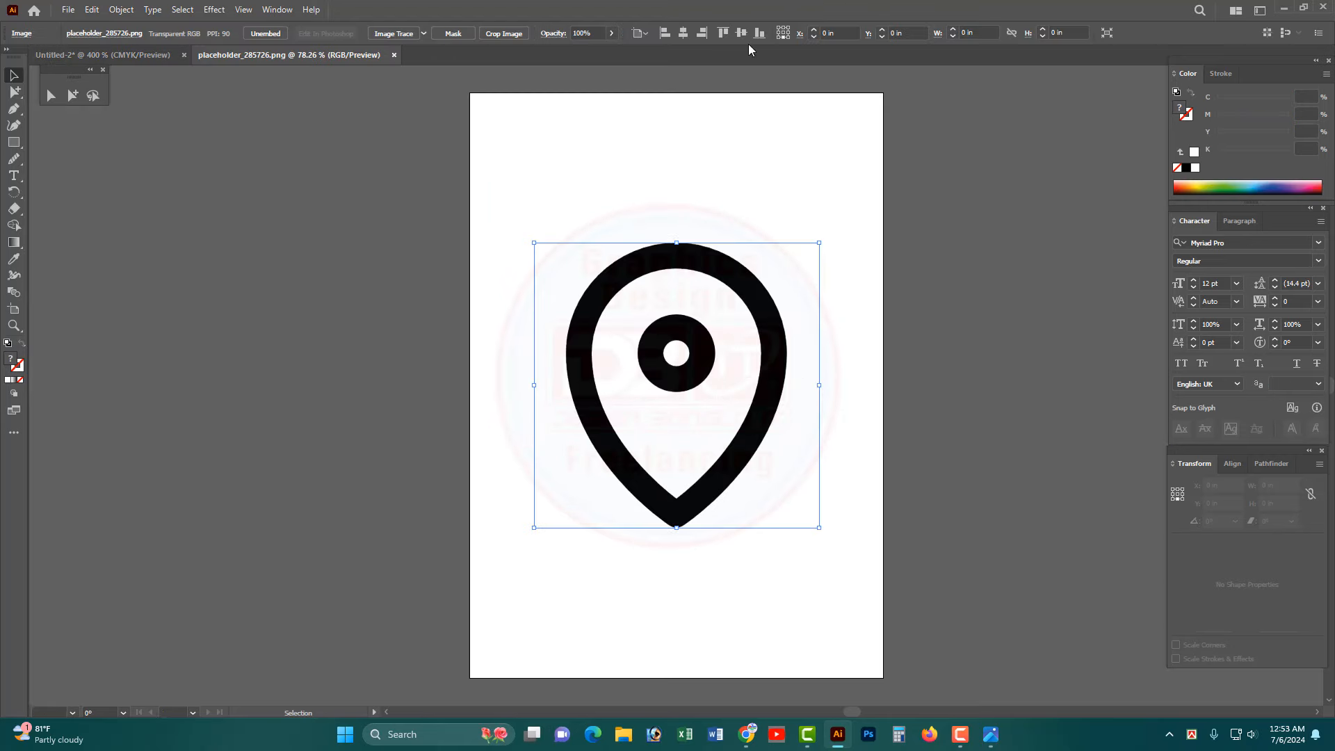
left_click(395, 33)
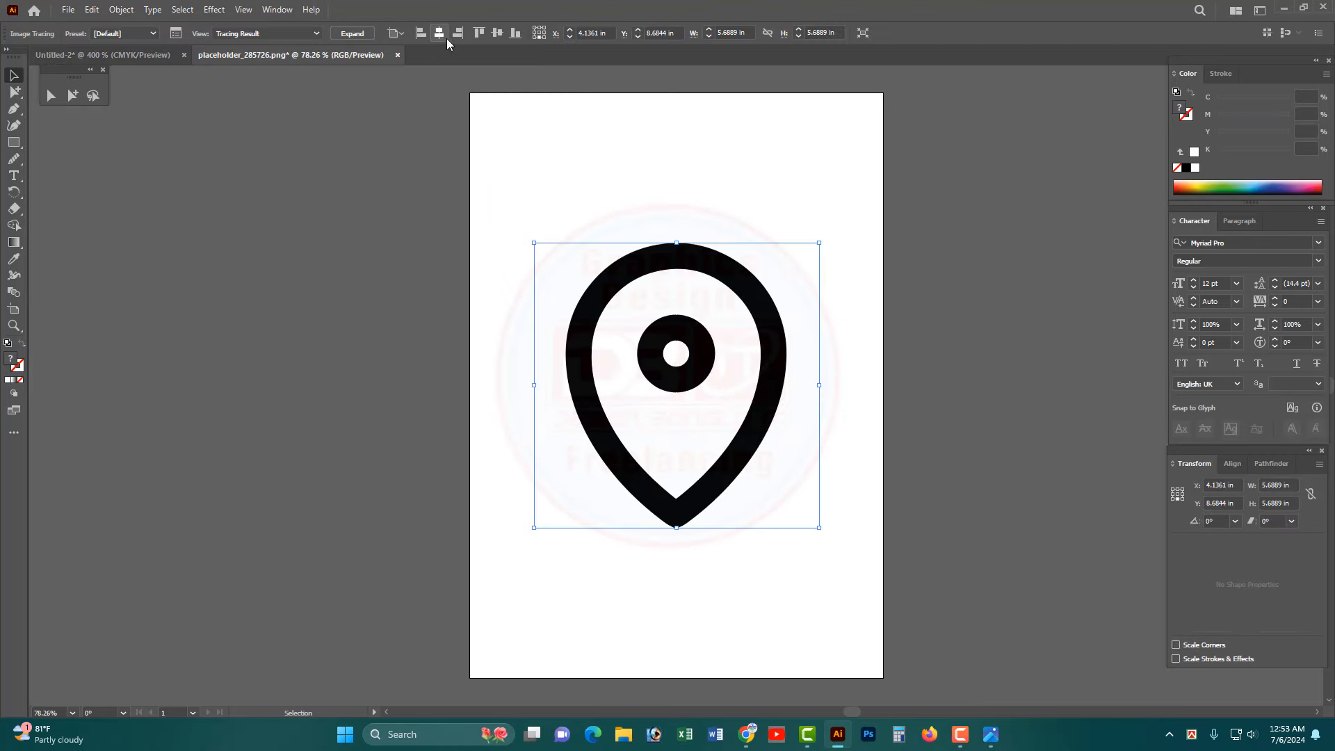
left_click(366, 36)
right_click(673, 286)
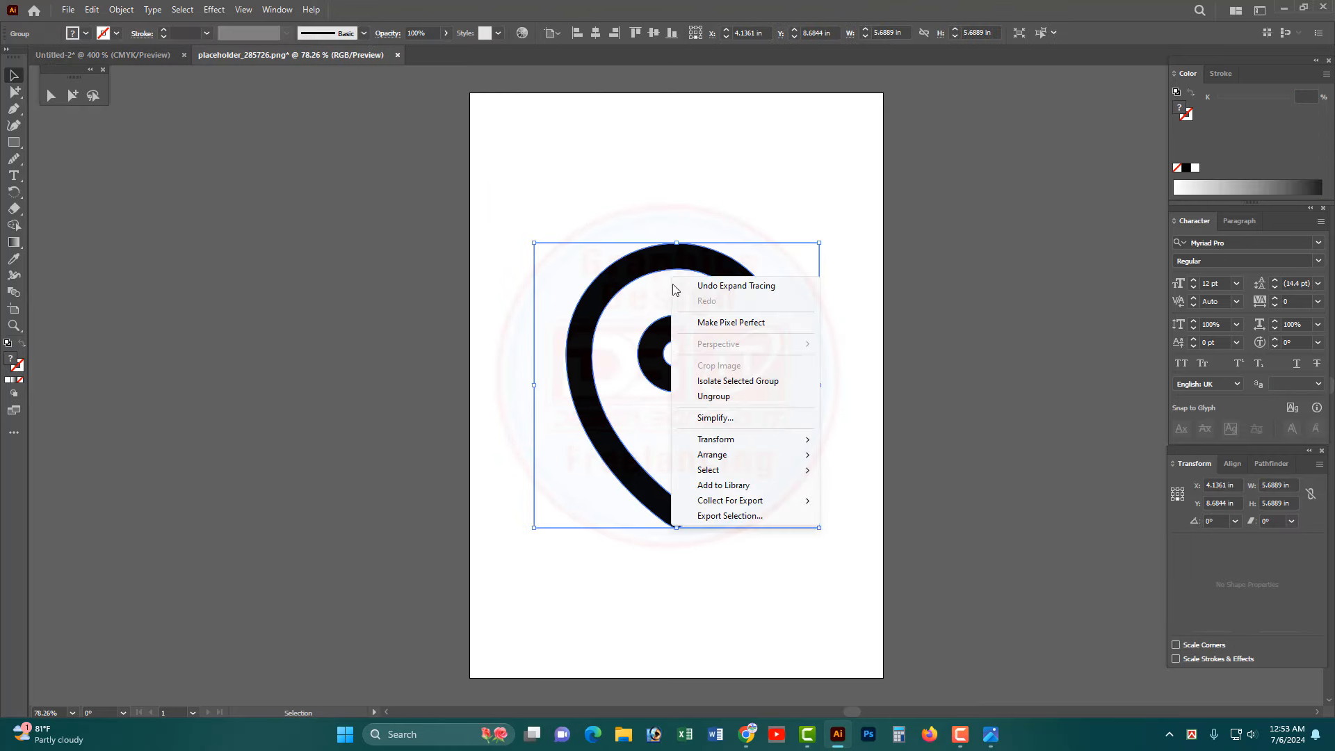
left_click(705, 396)
- Move the traced location pin into the business card document as a group and switch its colour sliders to CMYK
left_click(1013, 327)
left_click(703, 351)
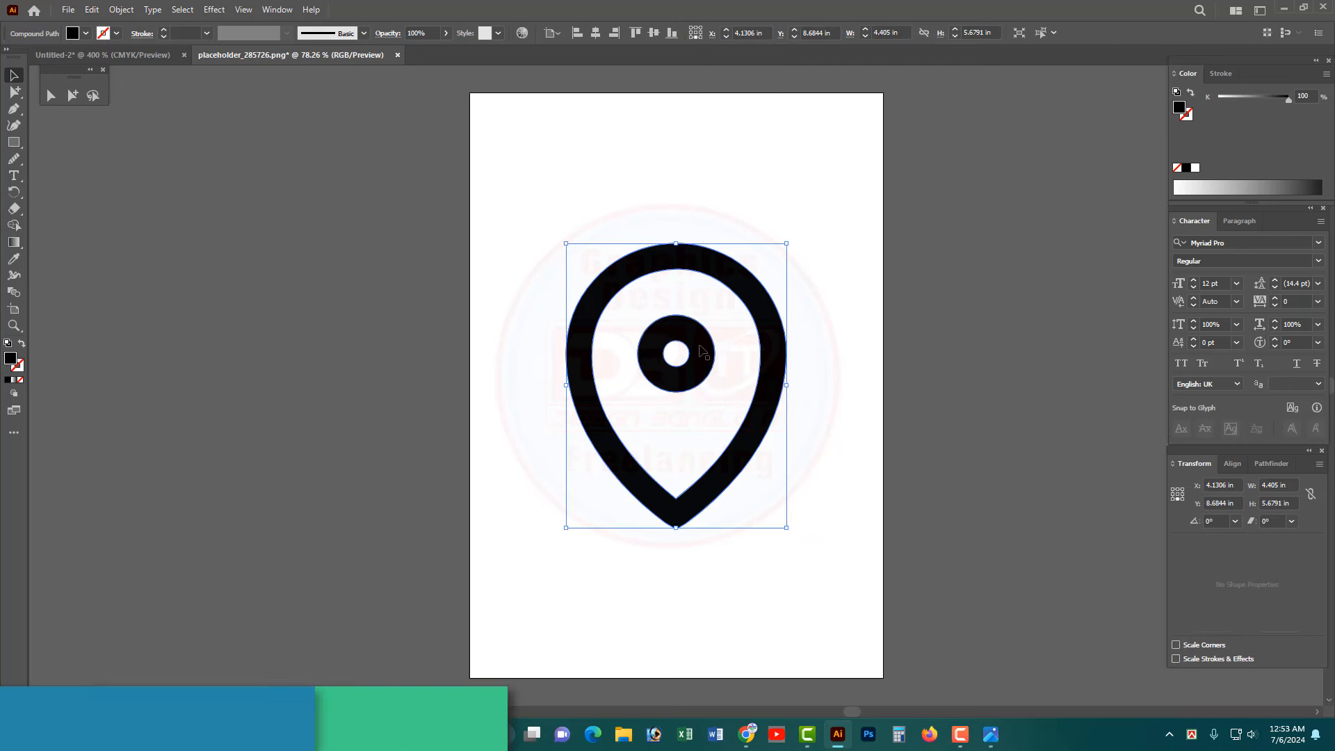
left_click_drag(703, 351, 636, 340)
key("ctrl+g")
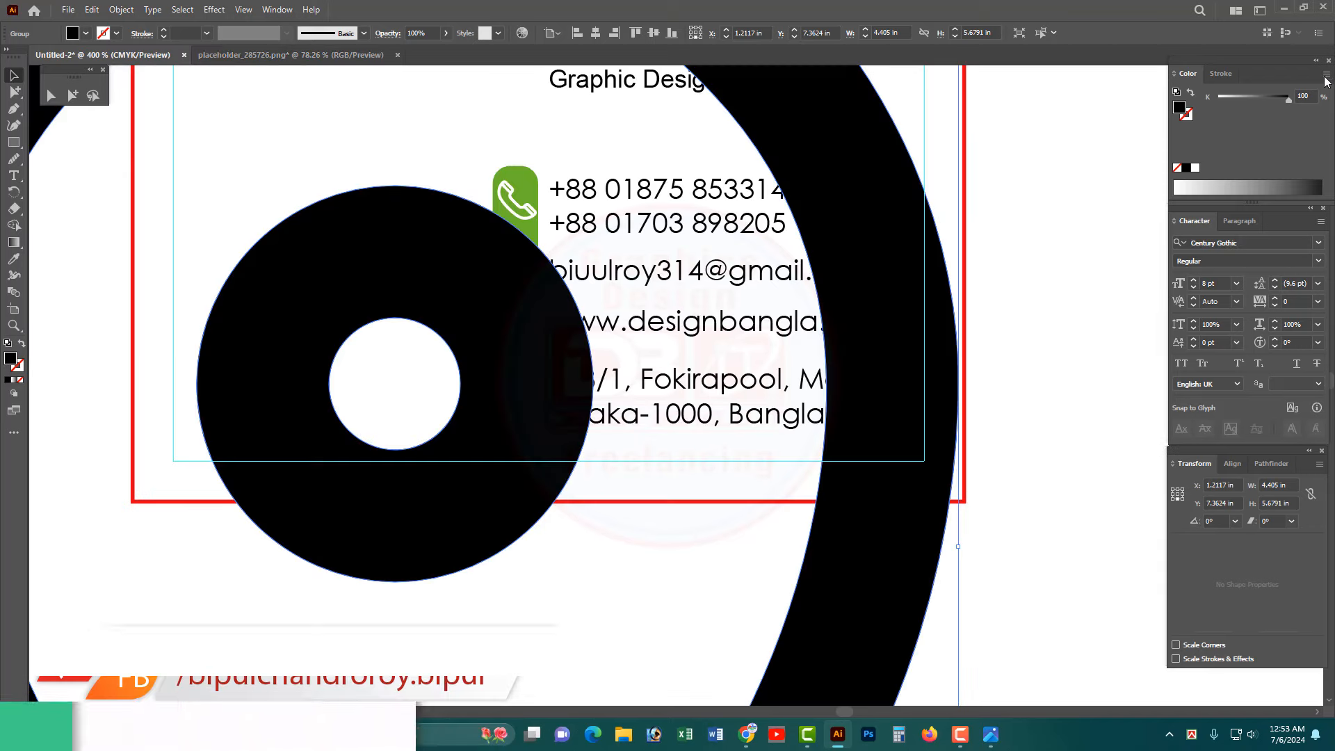
left_click(1326, 82)
left_click(1214, 148)
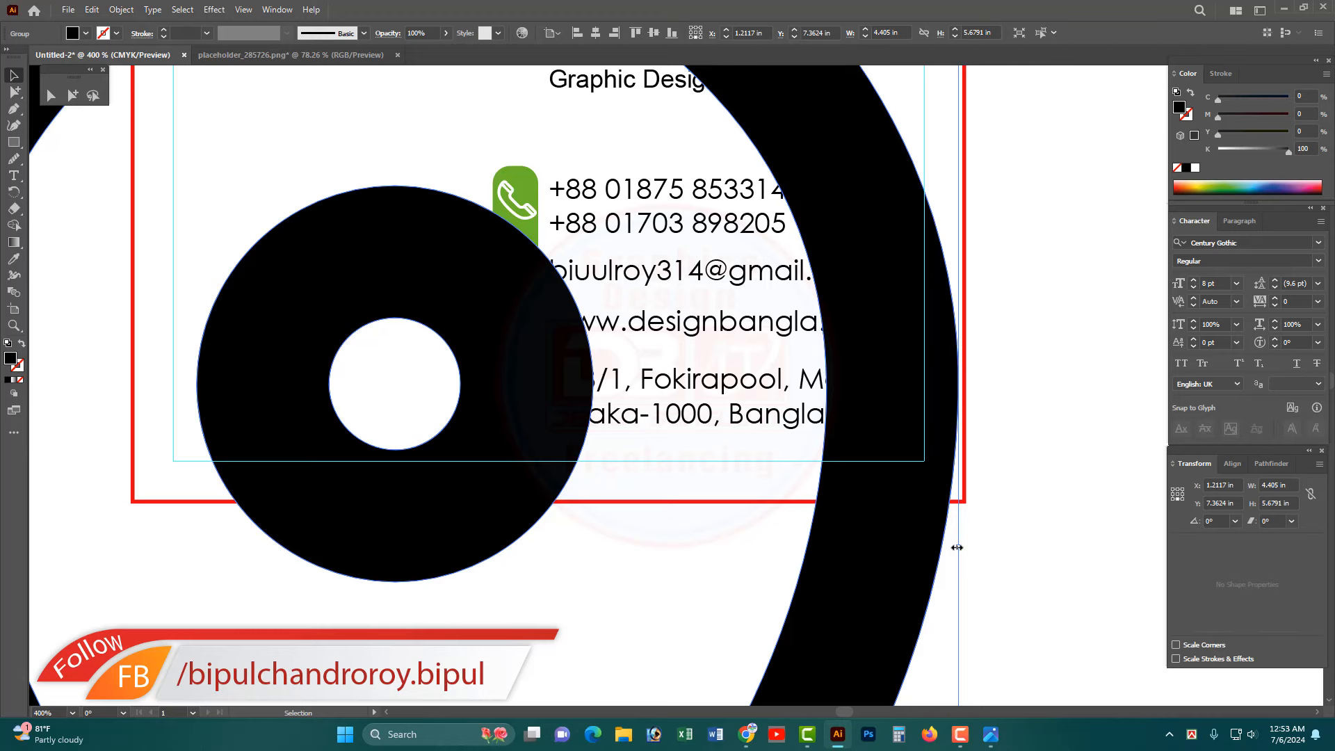
- Scale the location pin to about 0.14 in wide on the green bar beside the address and fill it with white
left_click_drag(957, 548, 529, 397)
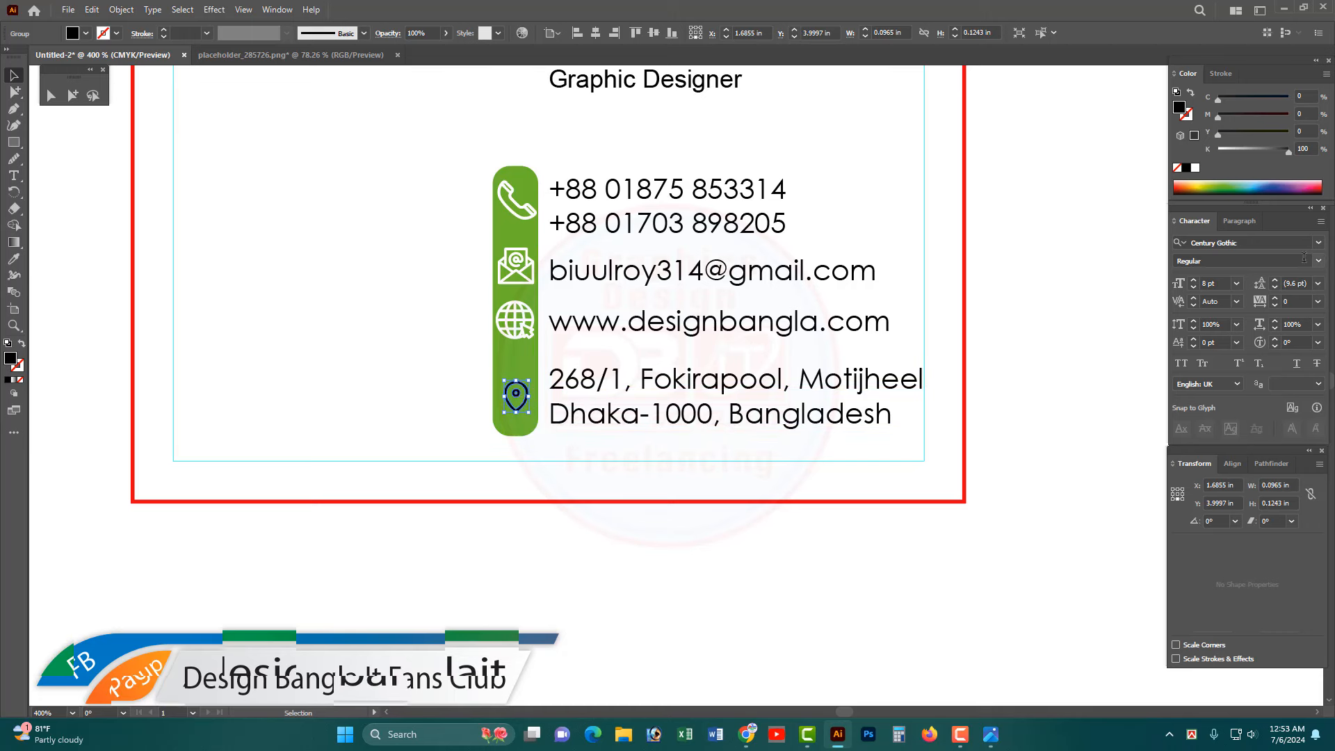
left_click(1195, 168)
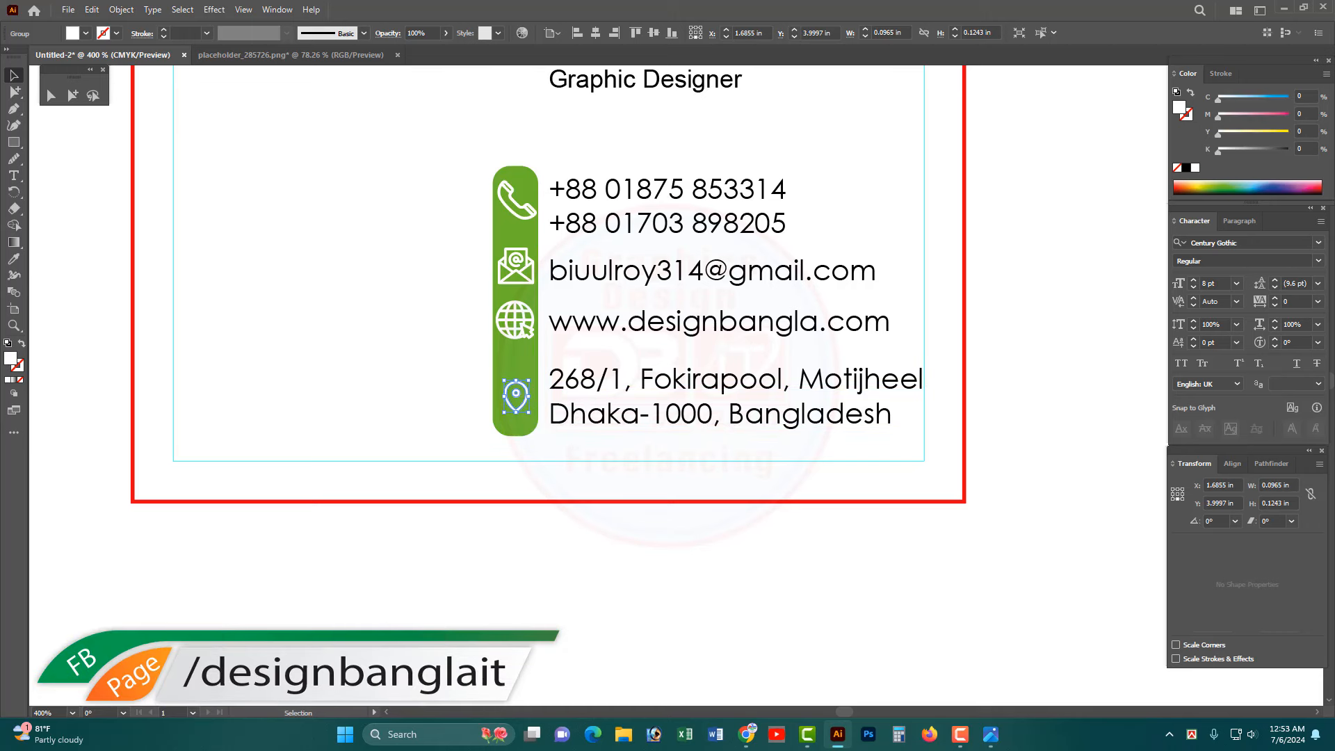
left_click(481, 295)
scroll(575, 382, "up", 2)
left_click_drag(531, 411, 582, 399)
left_click(566, 401)
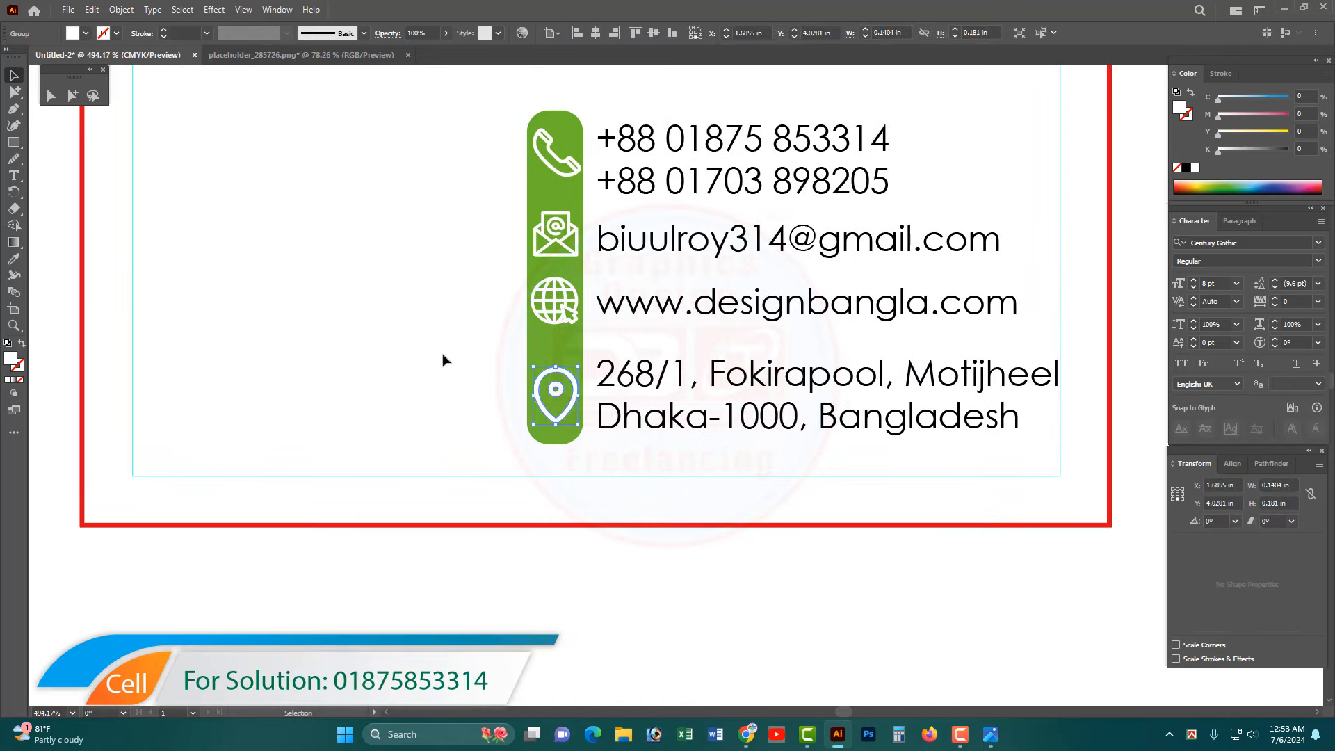
left_click(445, 360)
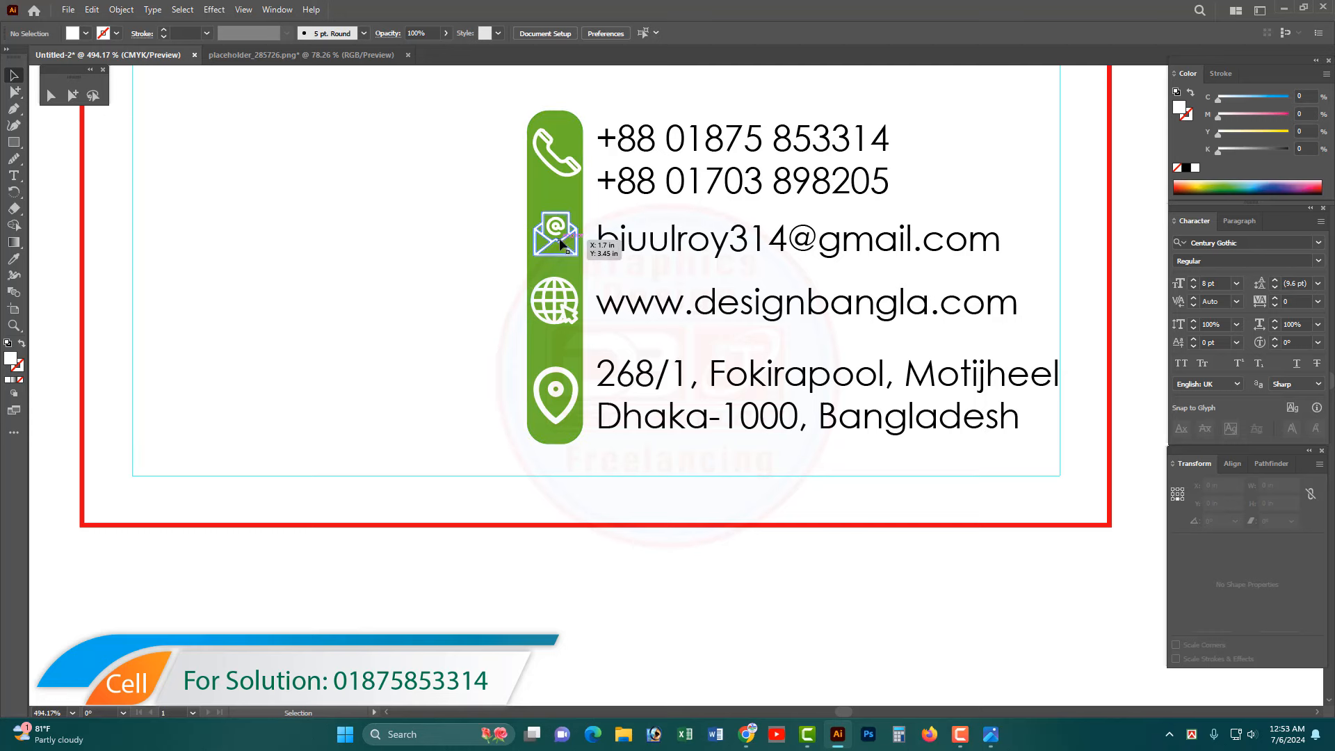
- Select all the contact details with the green icon bar and move them slightly down toward the lower safe-margin guide
left_click(603, 245)
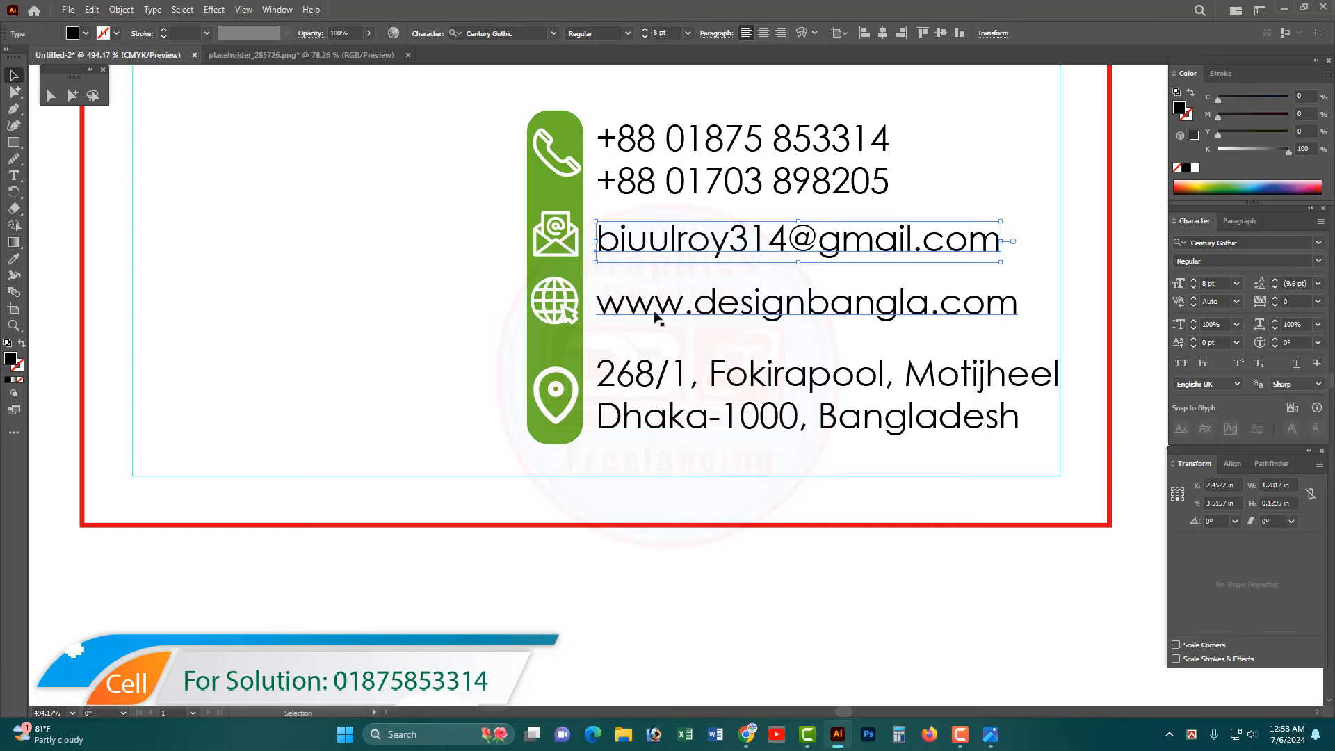
left_click(695, 417)
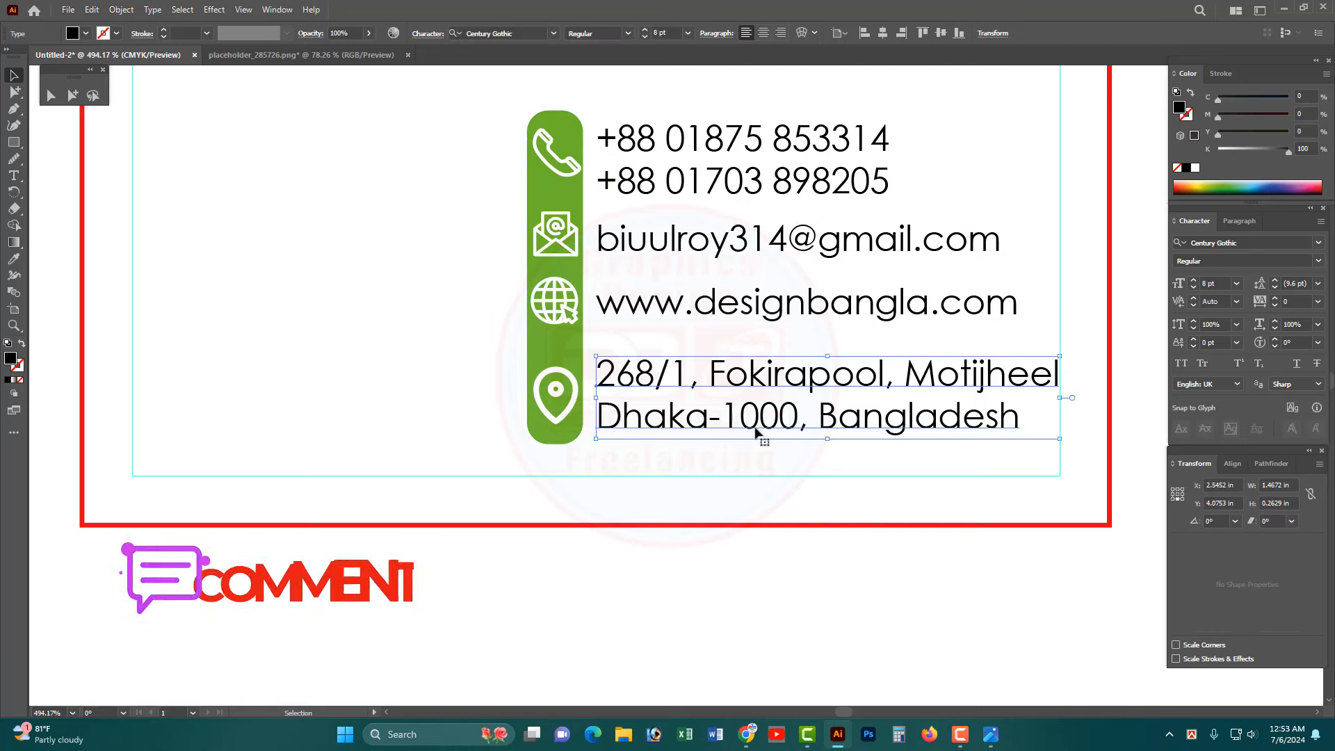
scroll(508, 465, "down", 2)
left_click_drag(489, 298, 598, 306)
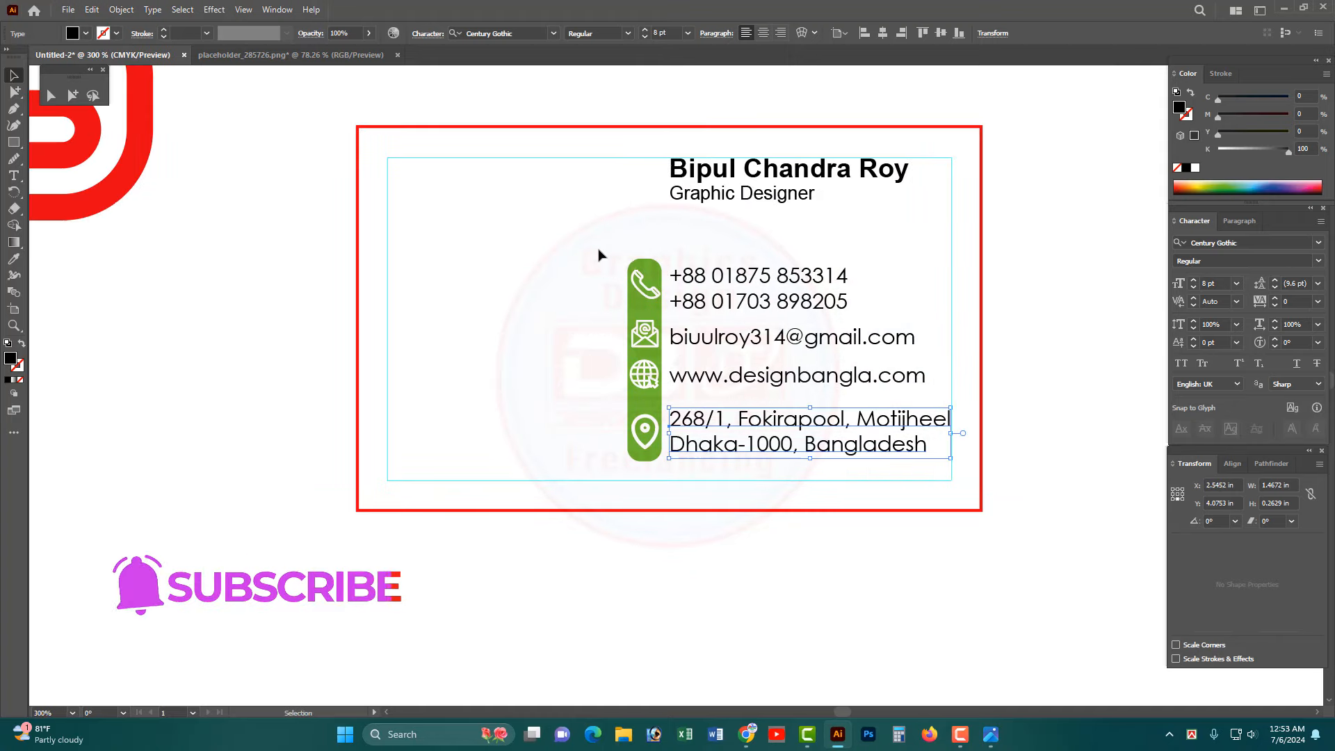
left_click_drag(603, 255, 822, 469)
left_click(596, 346)
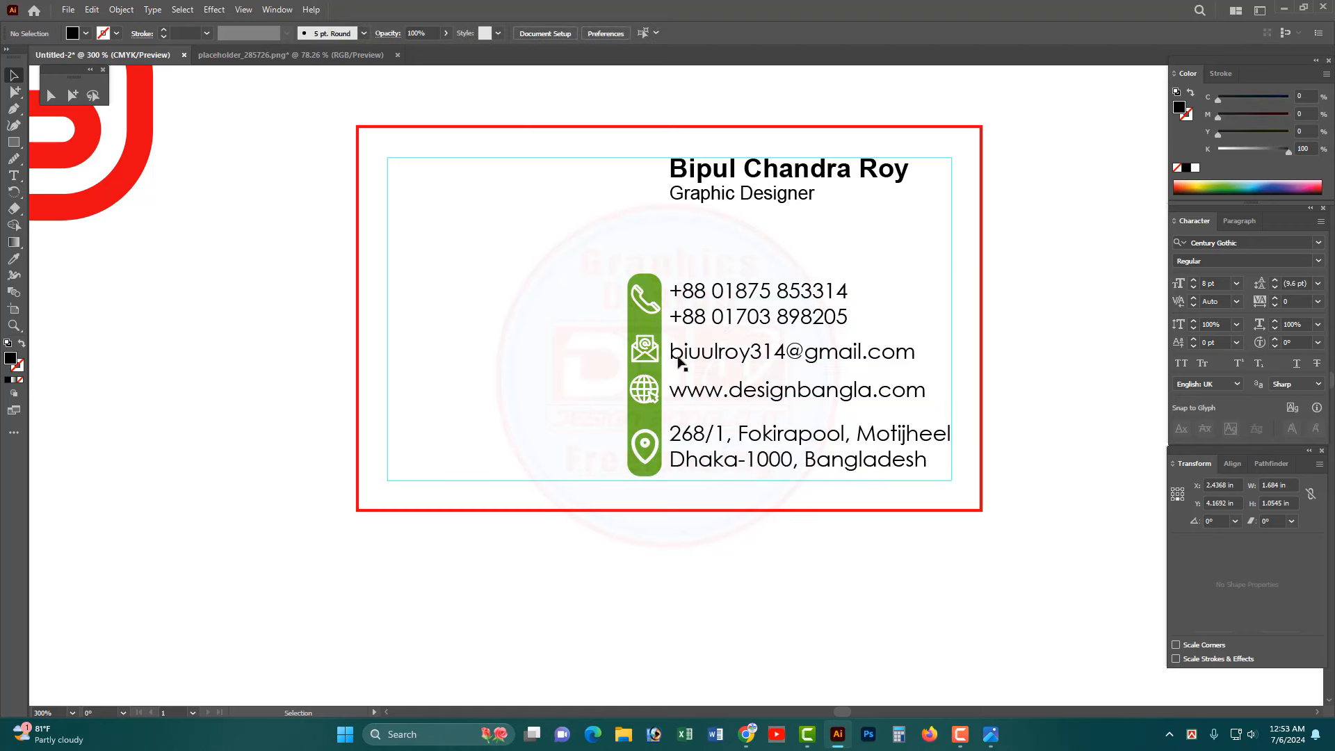
- Enlarge the name and job title text to about 1.46 in wide so it reaches the right safe-margin guide
scroll(766, 357, "down", 1)
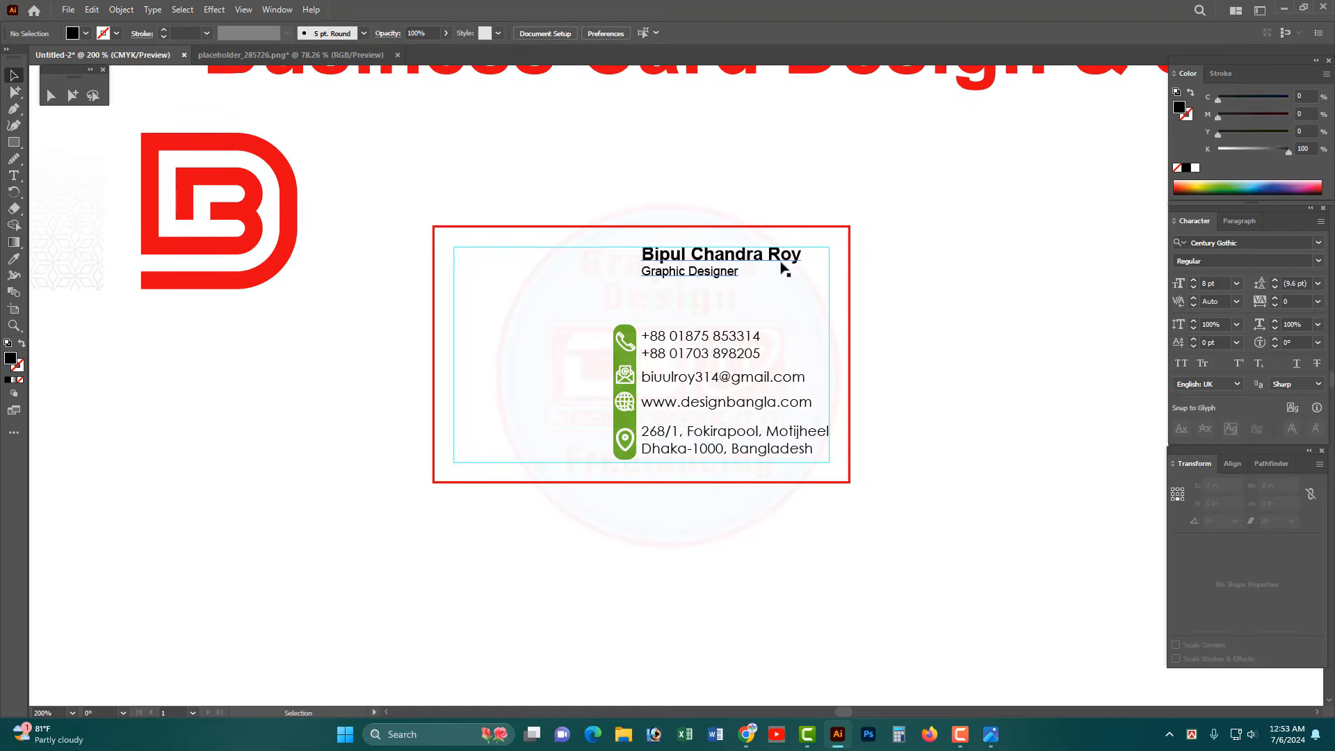
left_click_drag(801, 263, 821, 264)
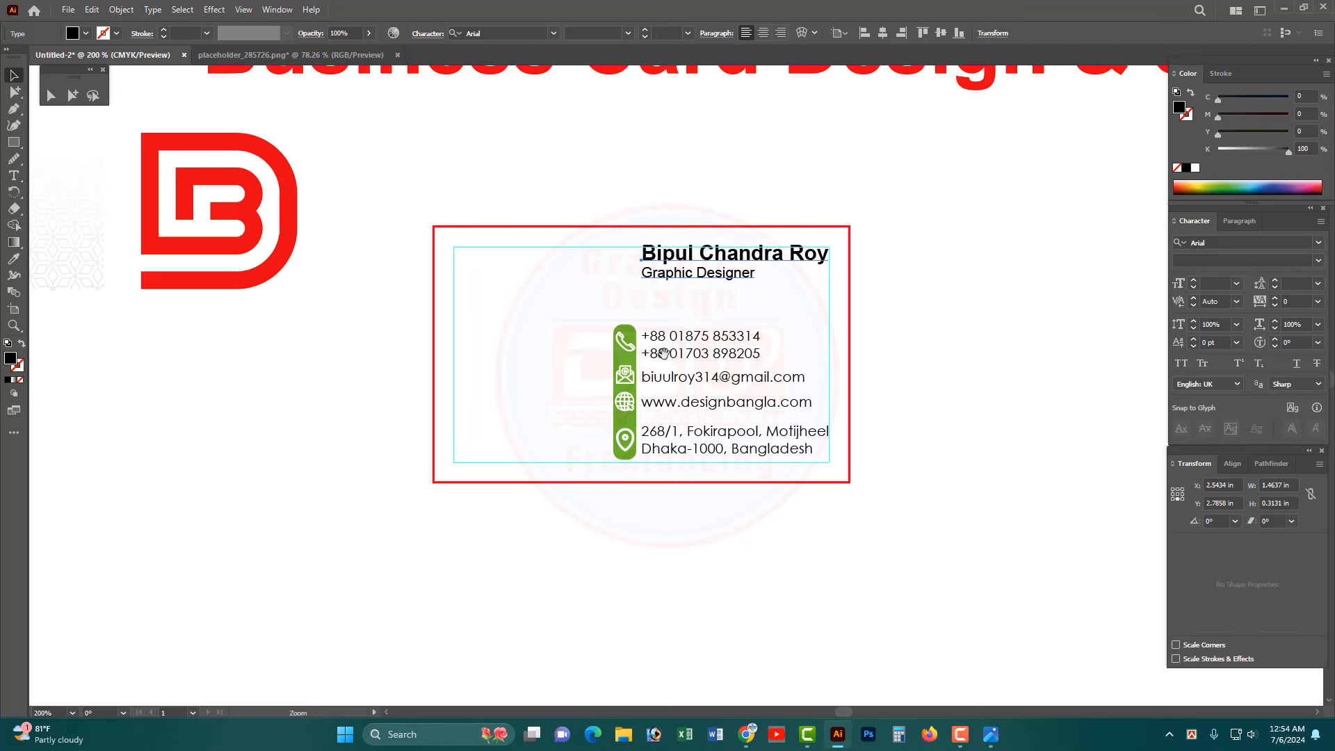
left_click_drag(664, 353, 672, 297)
left_click(857, 323)
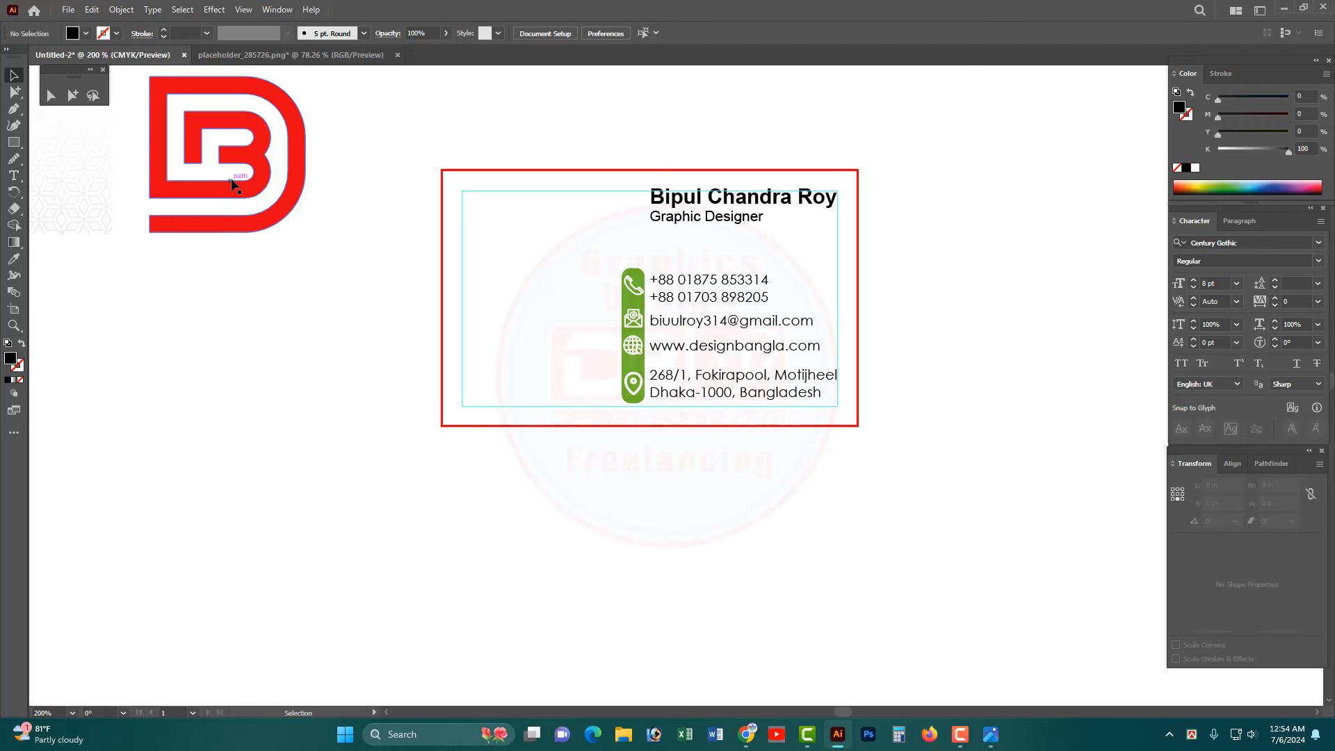
- Move the red DB logo onto the left half of the card and scale it down to about 0.72 in wide
left_click_drag(248, 193, 592, 277)
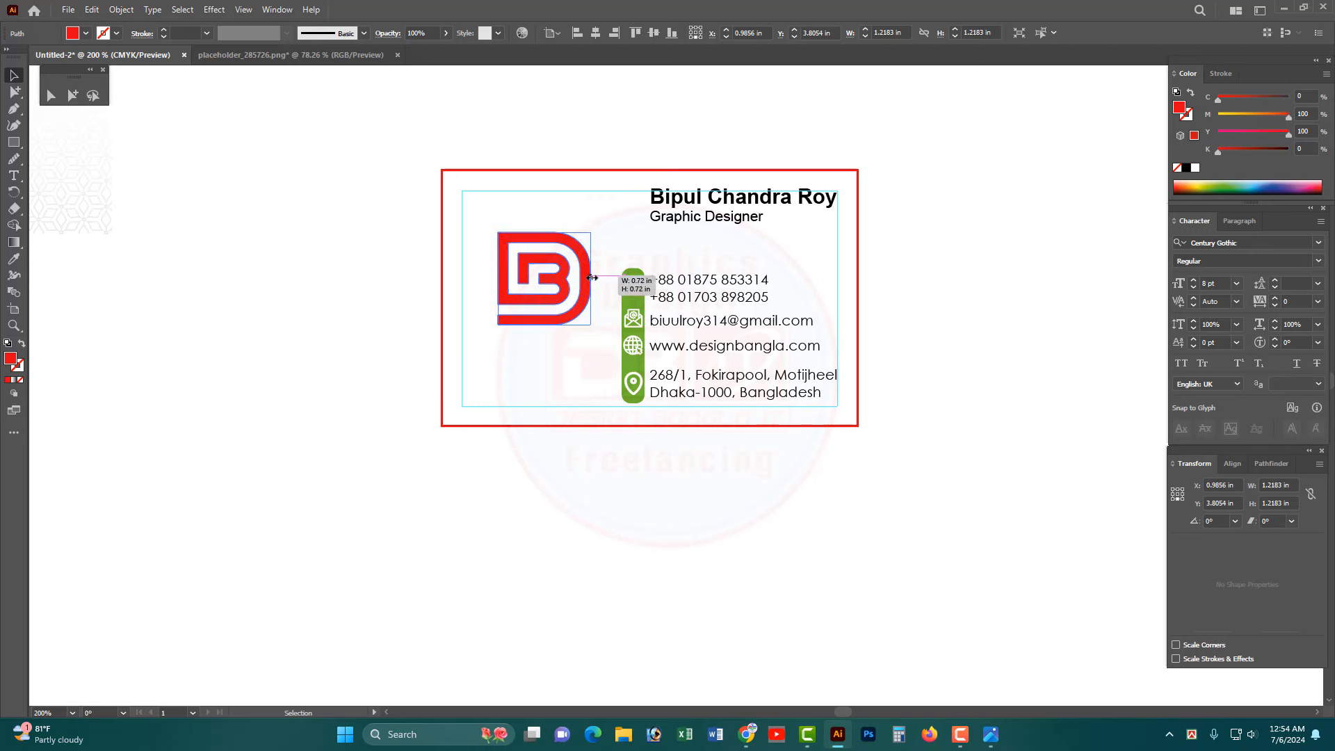
right_click(15, 144)
left_click(53, 209)
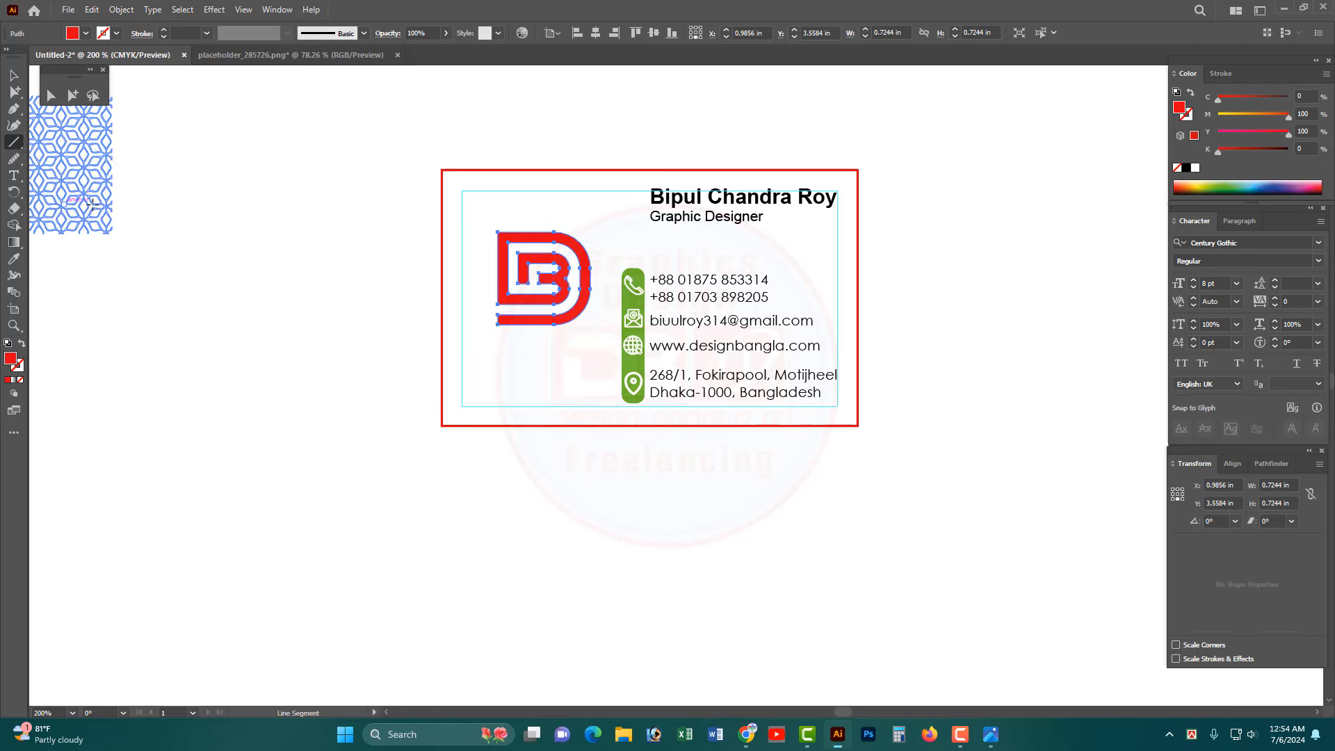
mouse_move(253, 126)
left_mouse_down()
mouse_move(254, 406)
mouse_move(283, 364)
left_mouse_up()
left_click_drag(319, 123, 307, 337)
left_click(14, 75)
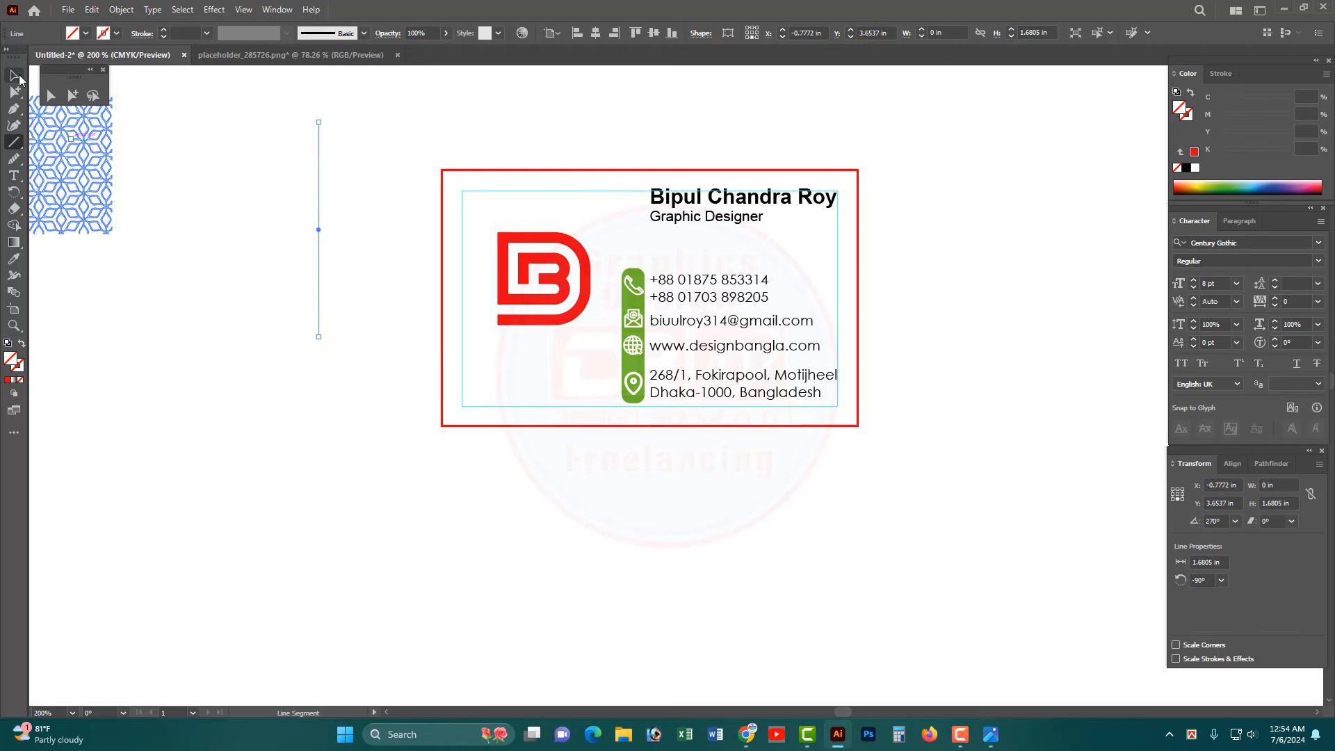
left_click_drag(199, 191, 431, 240)
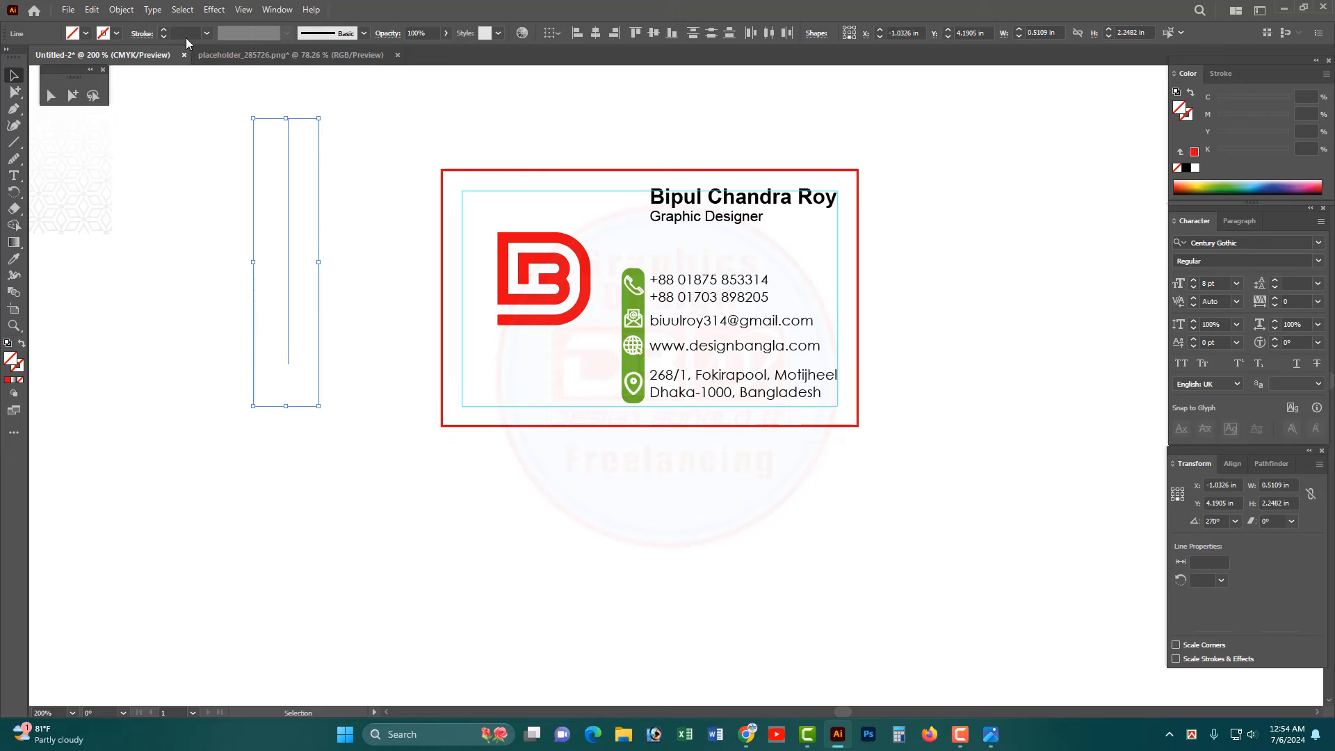
left_click(164, 30)
left_click(164, 30)
left_click_drag(221, 144, 357, 245)
key("Delete")
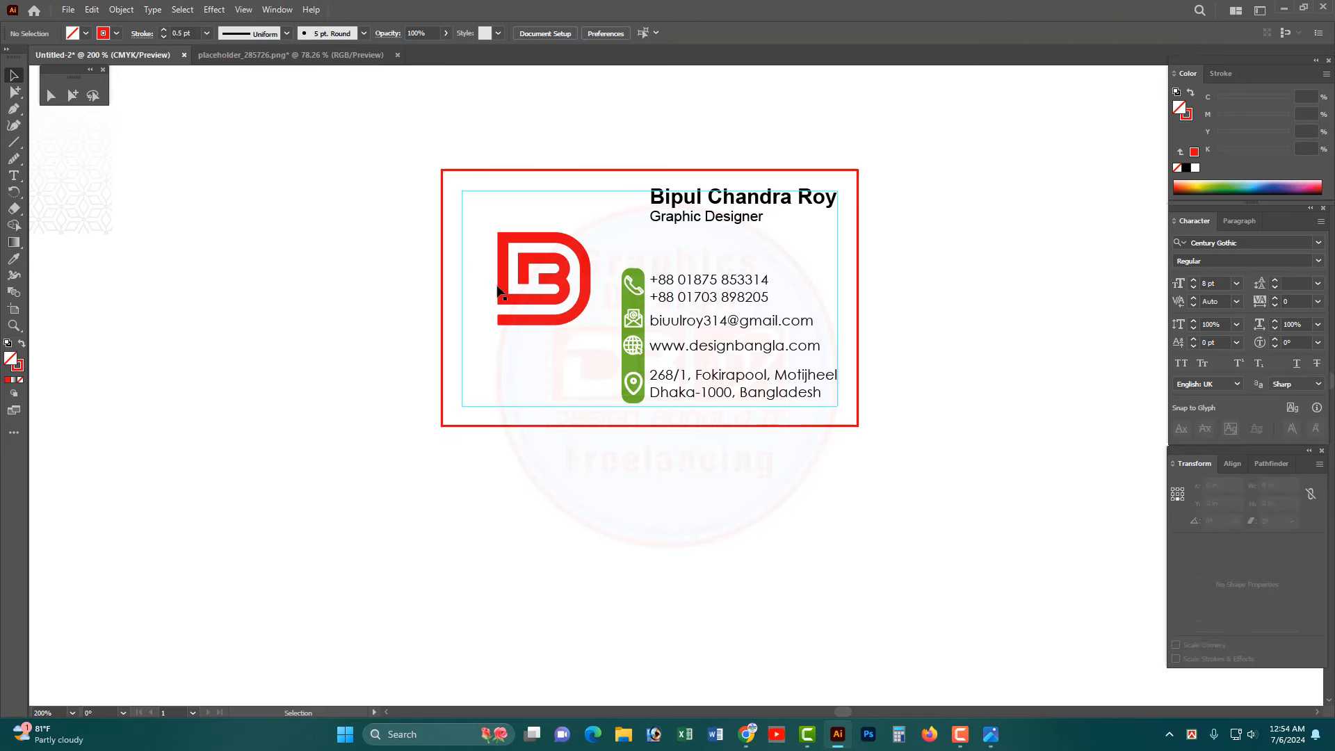
- Shrink the logo further and place a copy of the name text beneath it, replacing its content with "Design Bangla IT"
left_click_drag(518, 284, 599, 321)
left_click_drag(825, 182, 557, 304)
triple_click(557, 304)
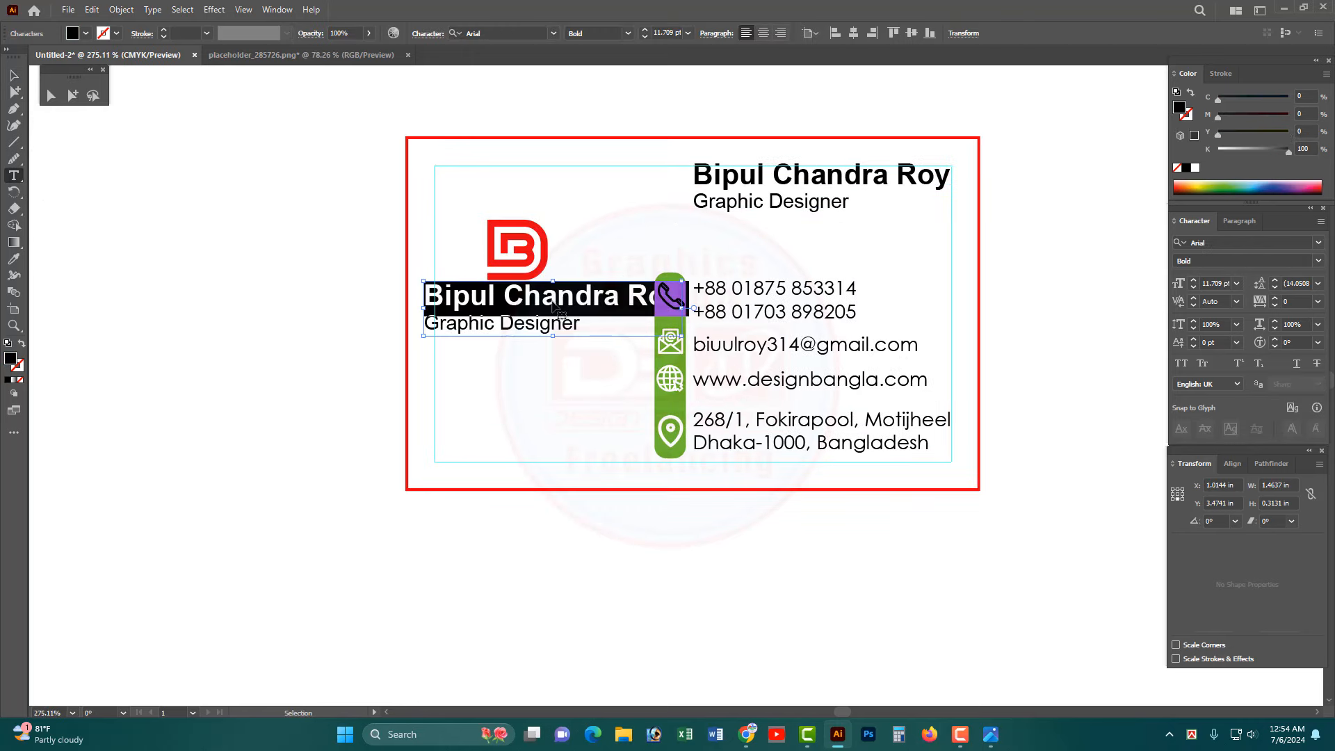
key("ctrl+a")
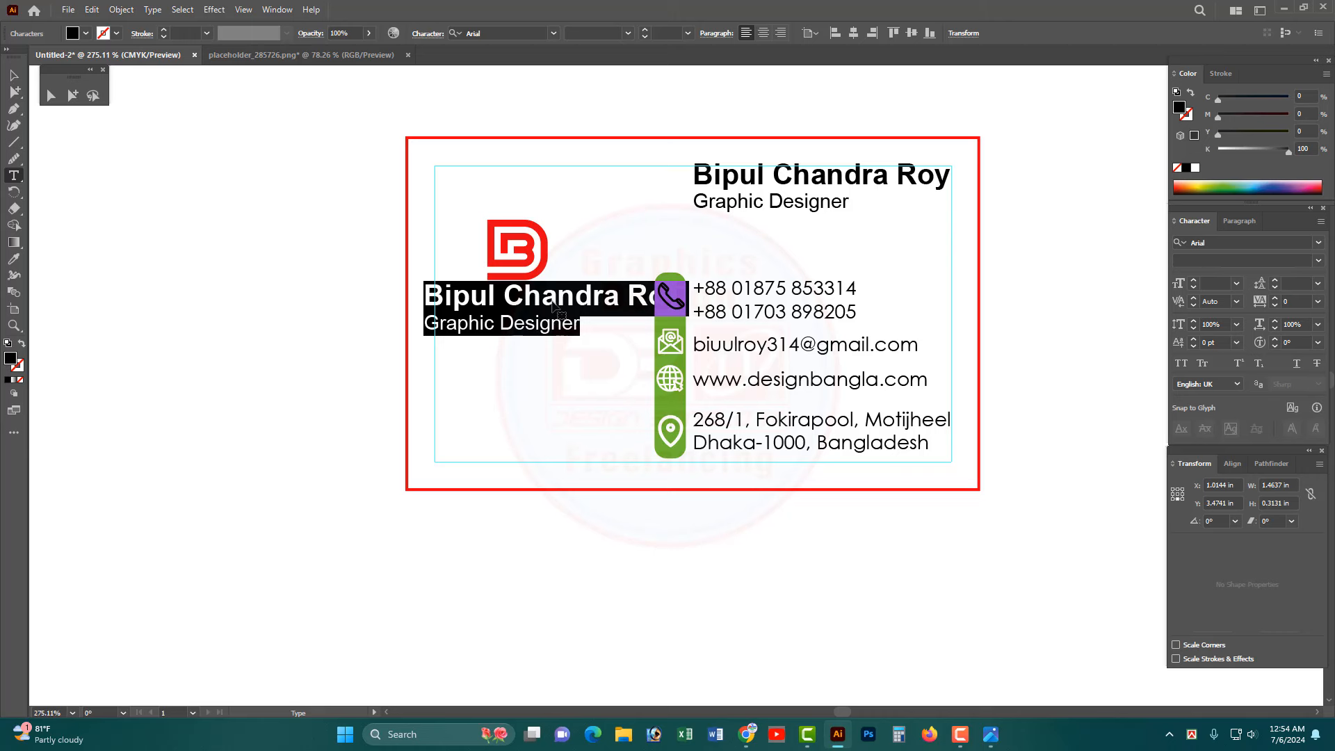
type("Design Bangla IT")
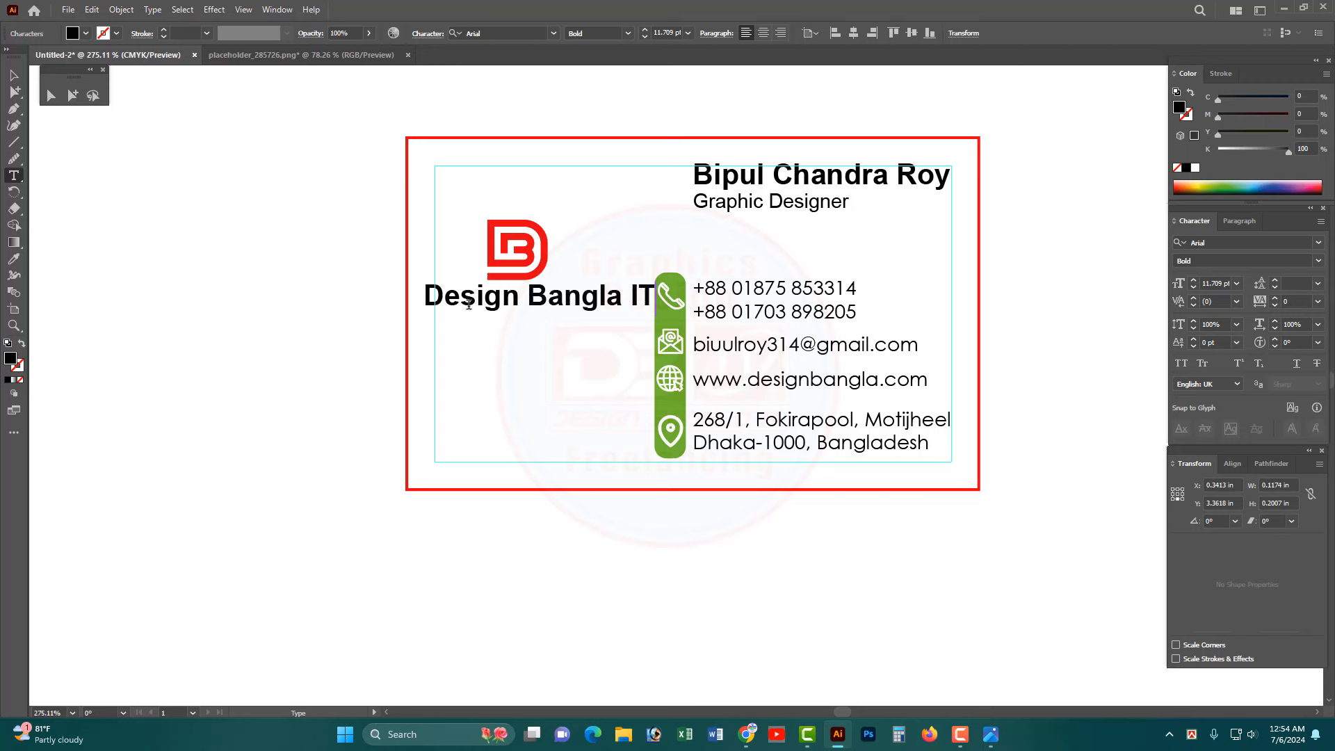
key("Escape")
- Move the logo and the company name beneath it up and slightly right, inside the safe-margin guide
left_click_drag(517, 263, 547, 222)
left_click_drag(560, 300, 571, 263)
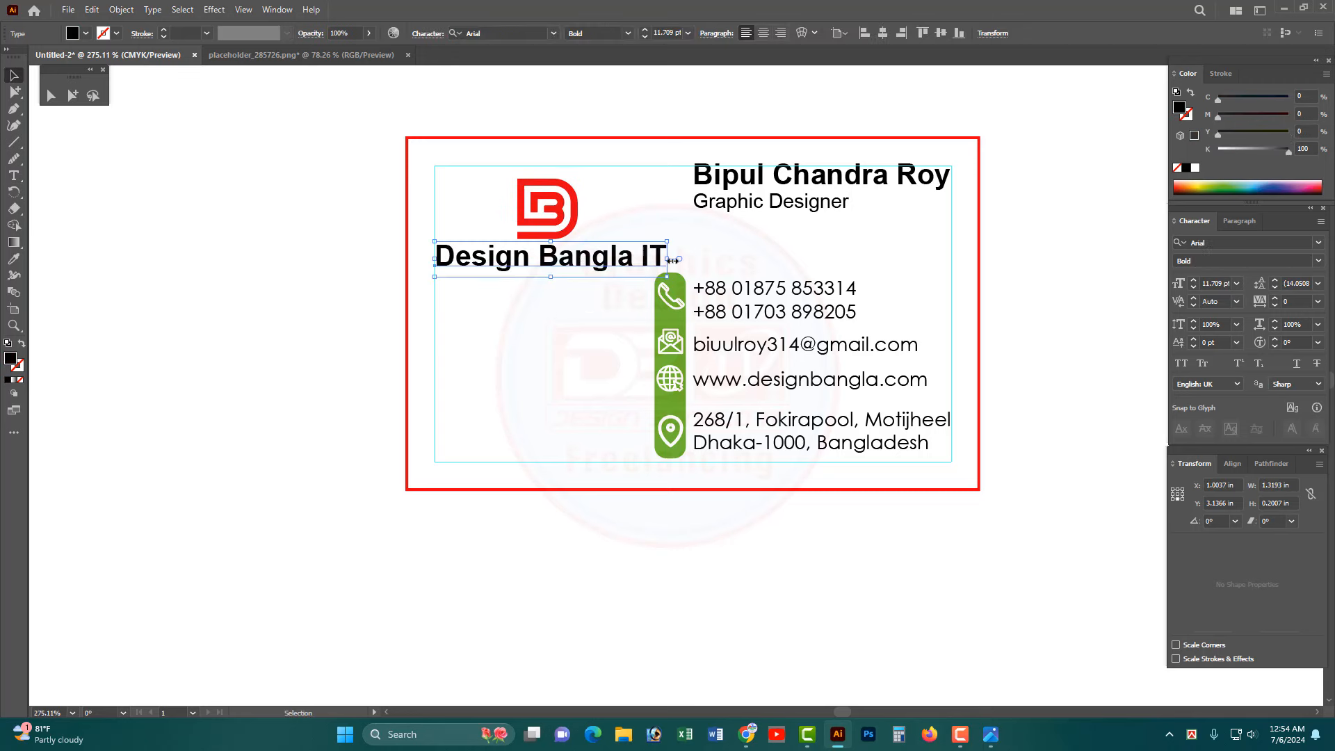
- Scale the company name down to about 0.83 in wide, place a copy directly beneath it, and select the copy's text
left_click_drag(668, 260, 565, 283)
double_click(567, 280)
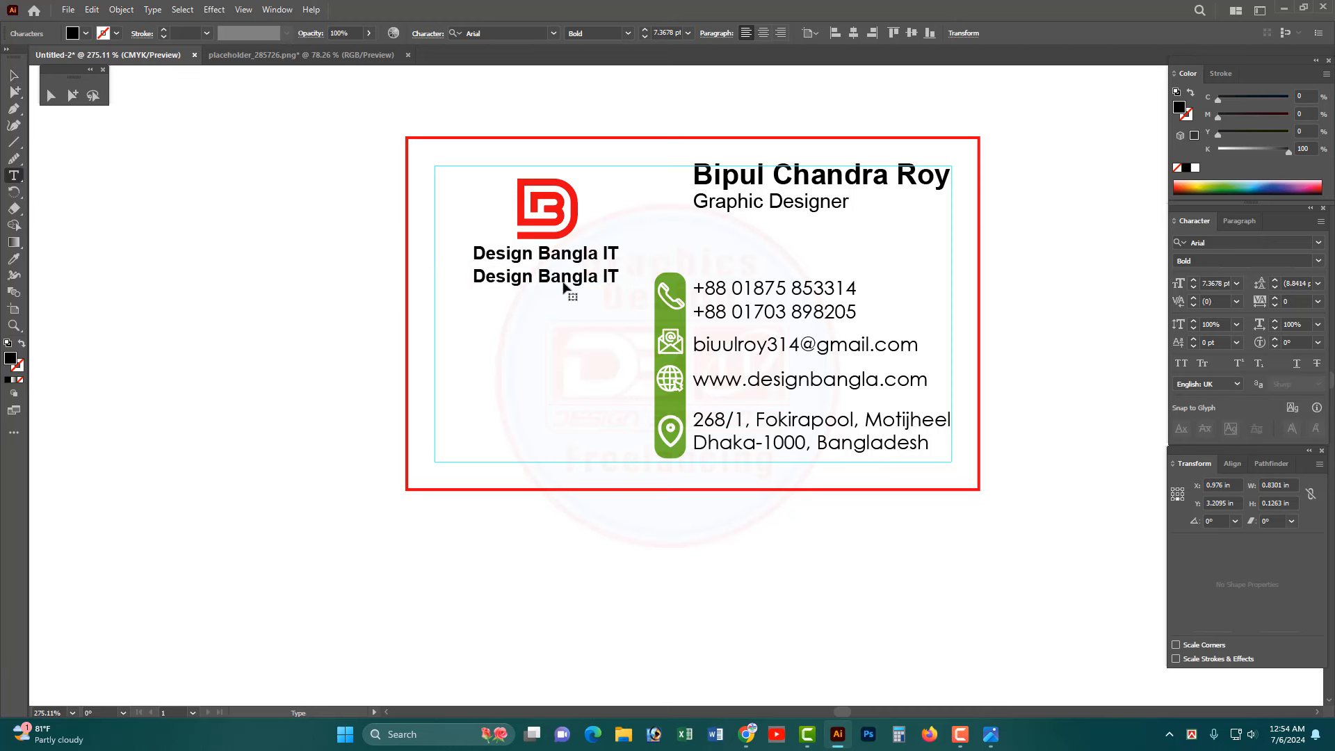
key("ctrl+a")
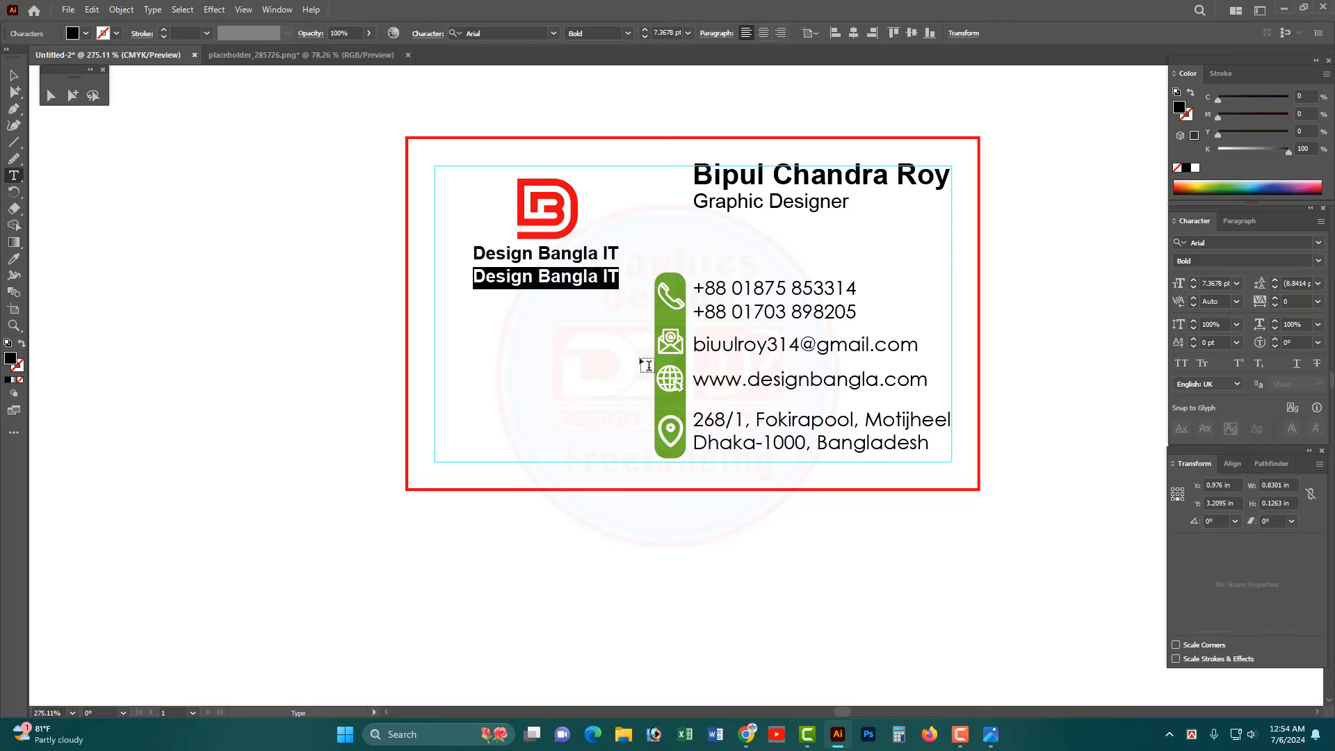
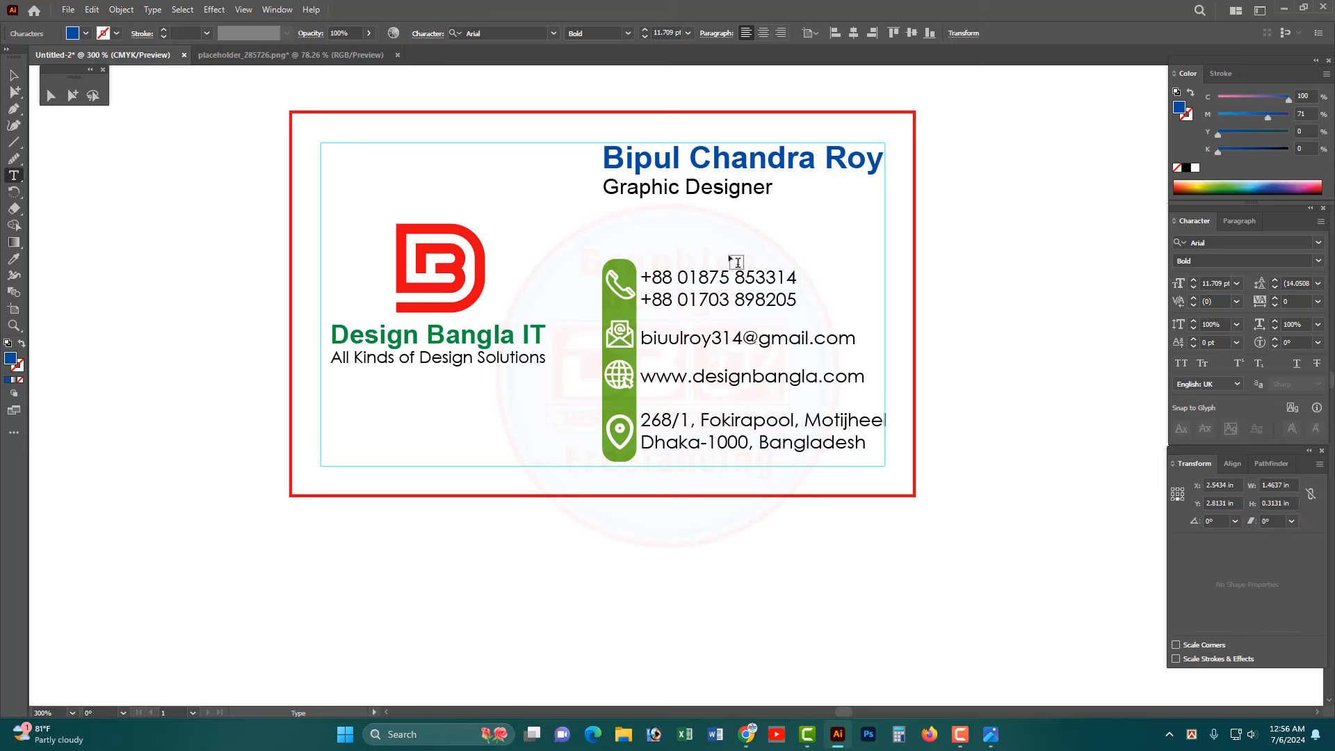
- Recolor the cardholder's name to green with C 71, M 0, Y 100, K 0
double_click(753, 174)
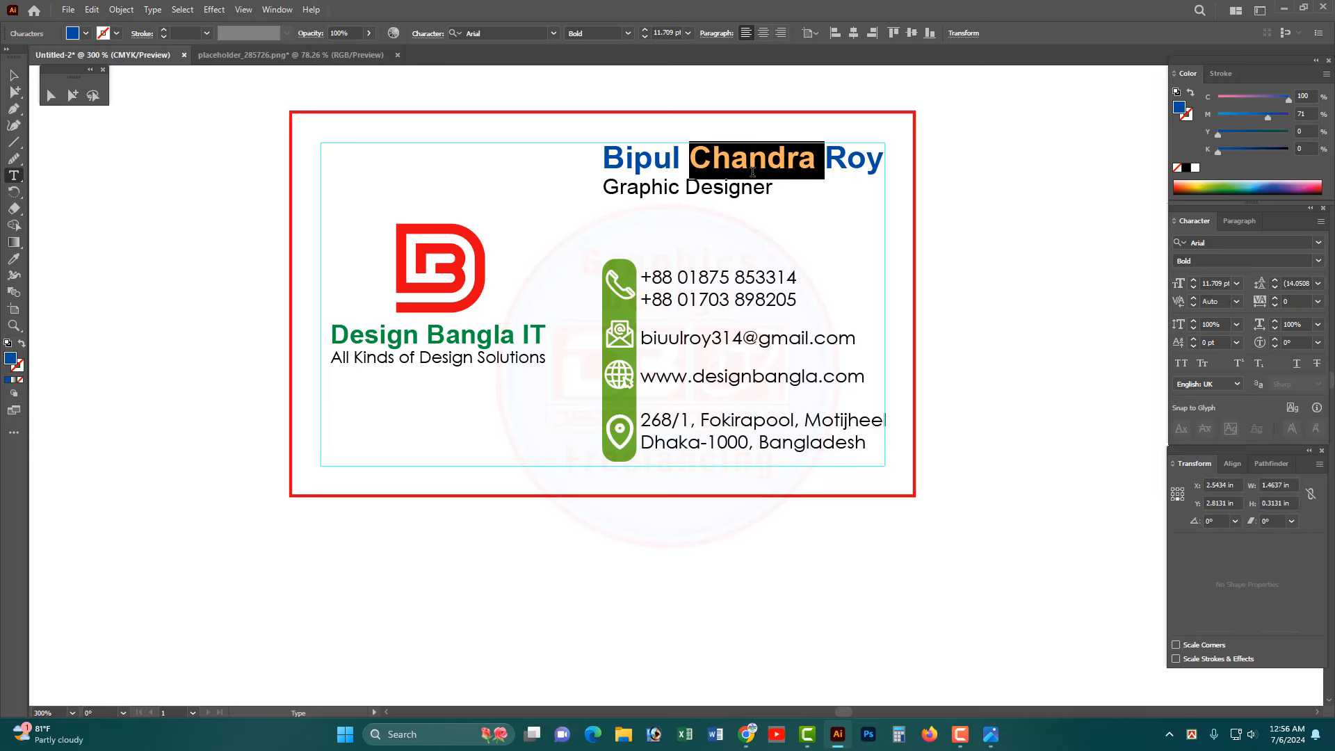
triple_click(857, 152)
left_click_drag(1281, 135, 1043, 131)
left_click(1269, 101)
left_click(822, 160)
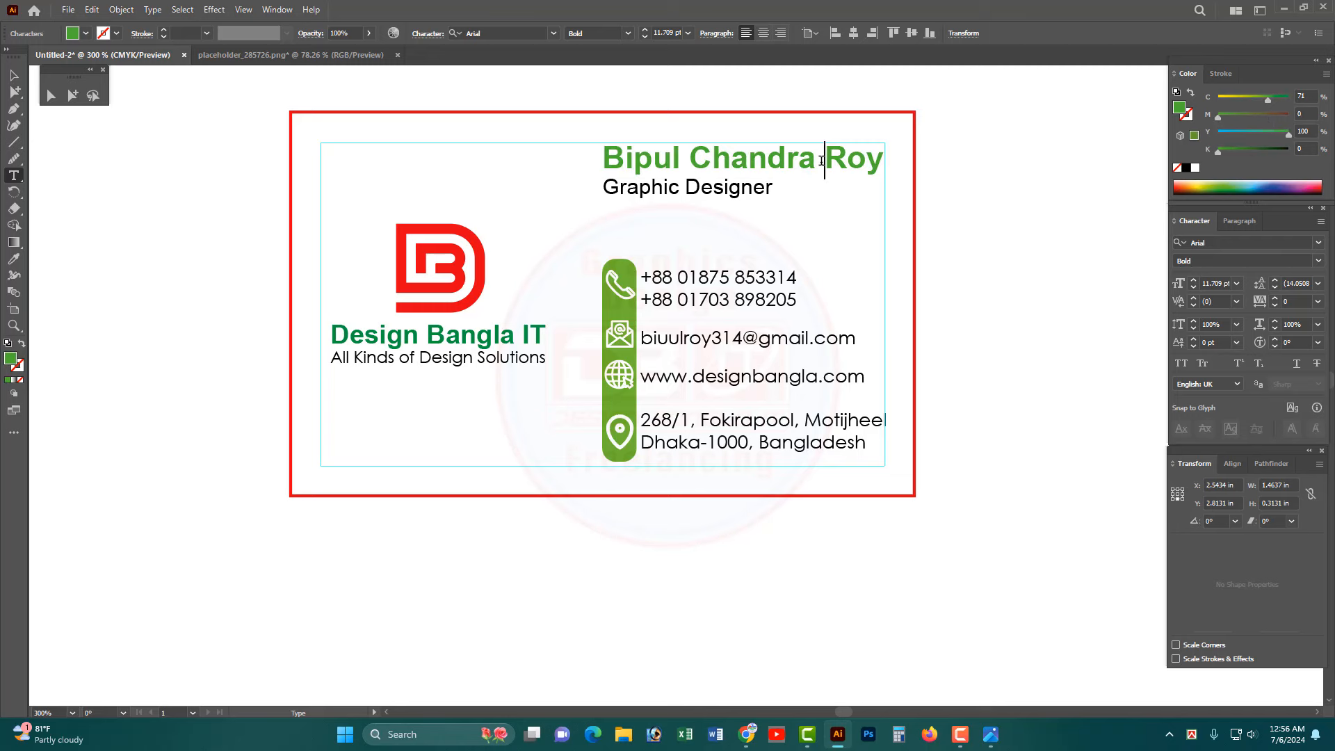
key("Escape")
left_click(943, 458)
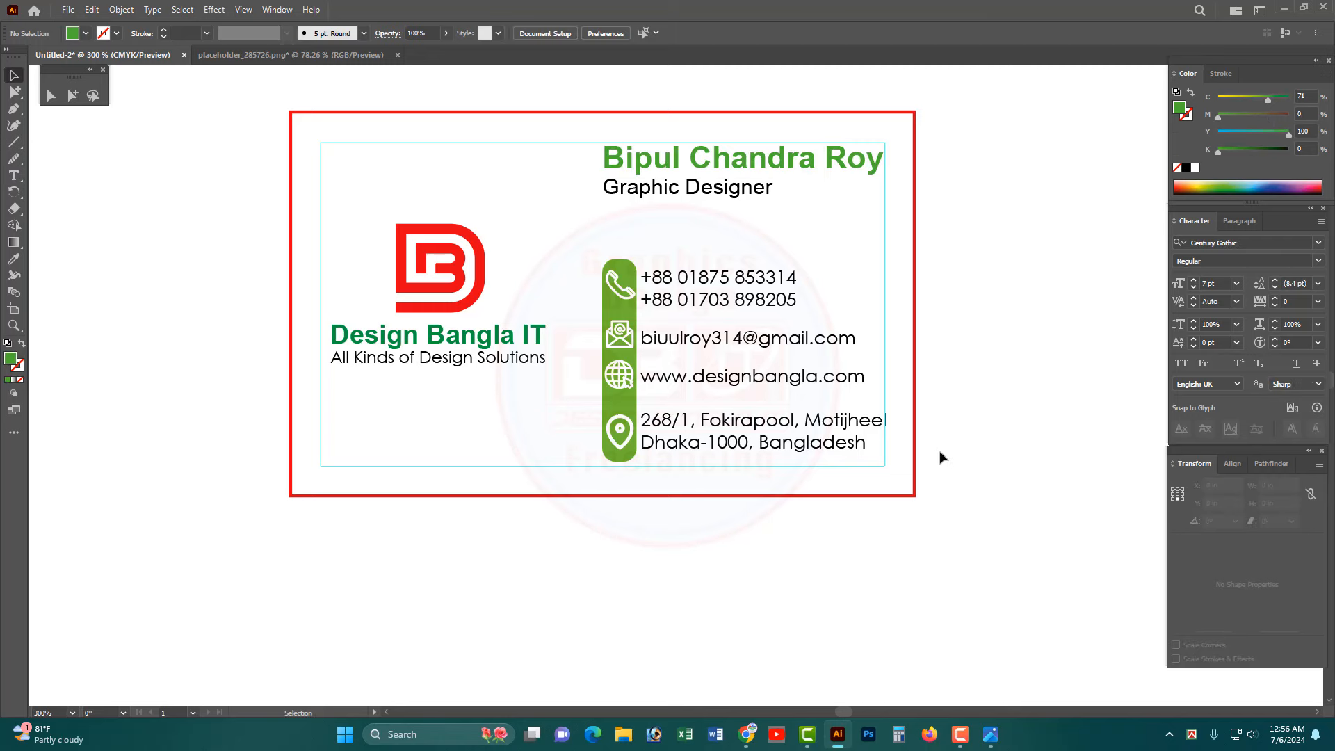
- Draw a green rectangle about 3.25 × 0.16 in along the card's bottom edge, below the safe-margin guide
left_click(679, 401, "ctrl+alt")
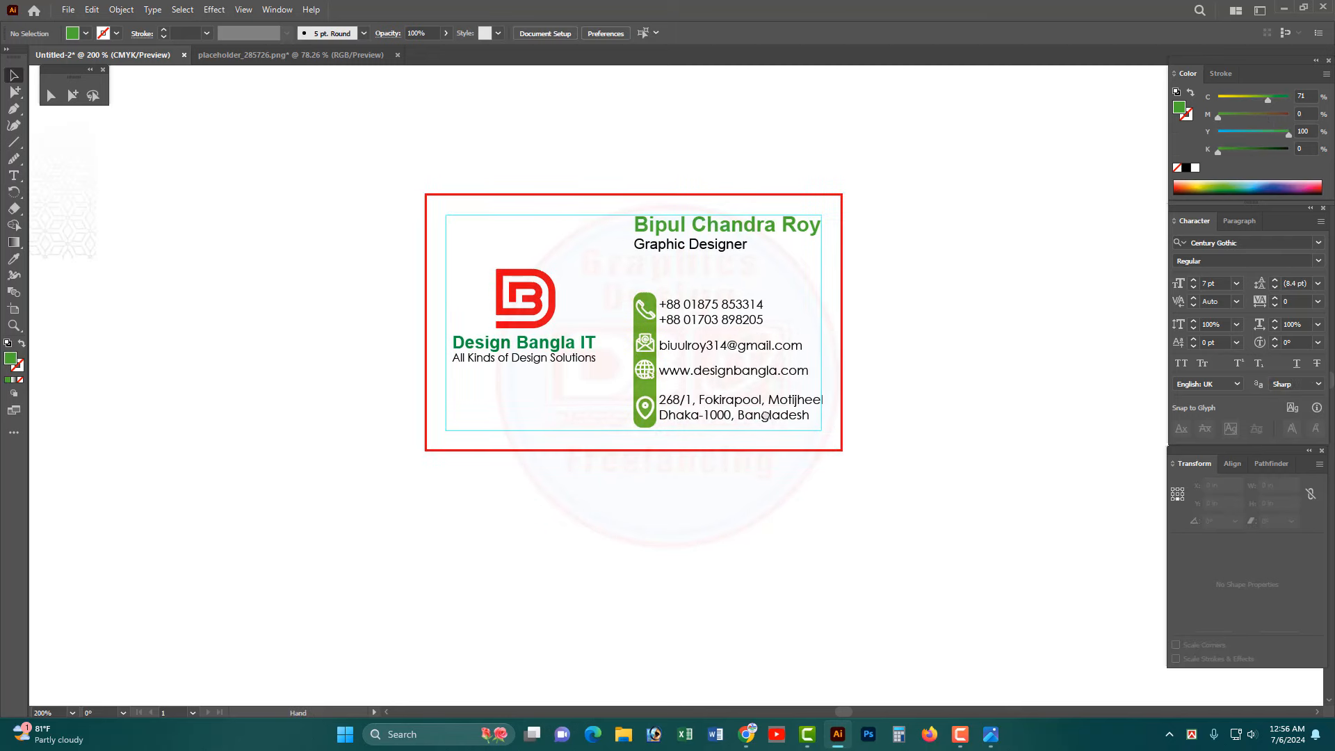
right_click(14, 142)
left_click(52, 144)
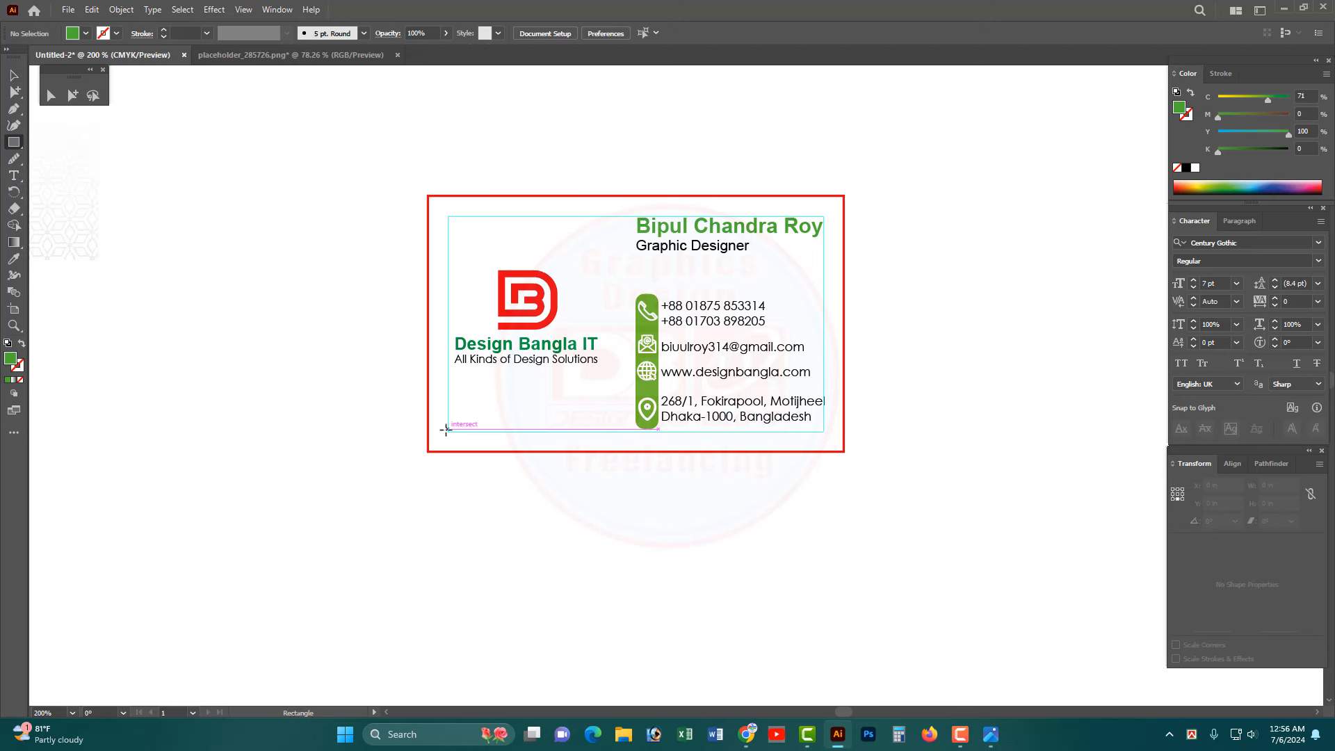
left_click_drag(428, 433, 845, 452)
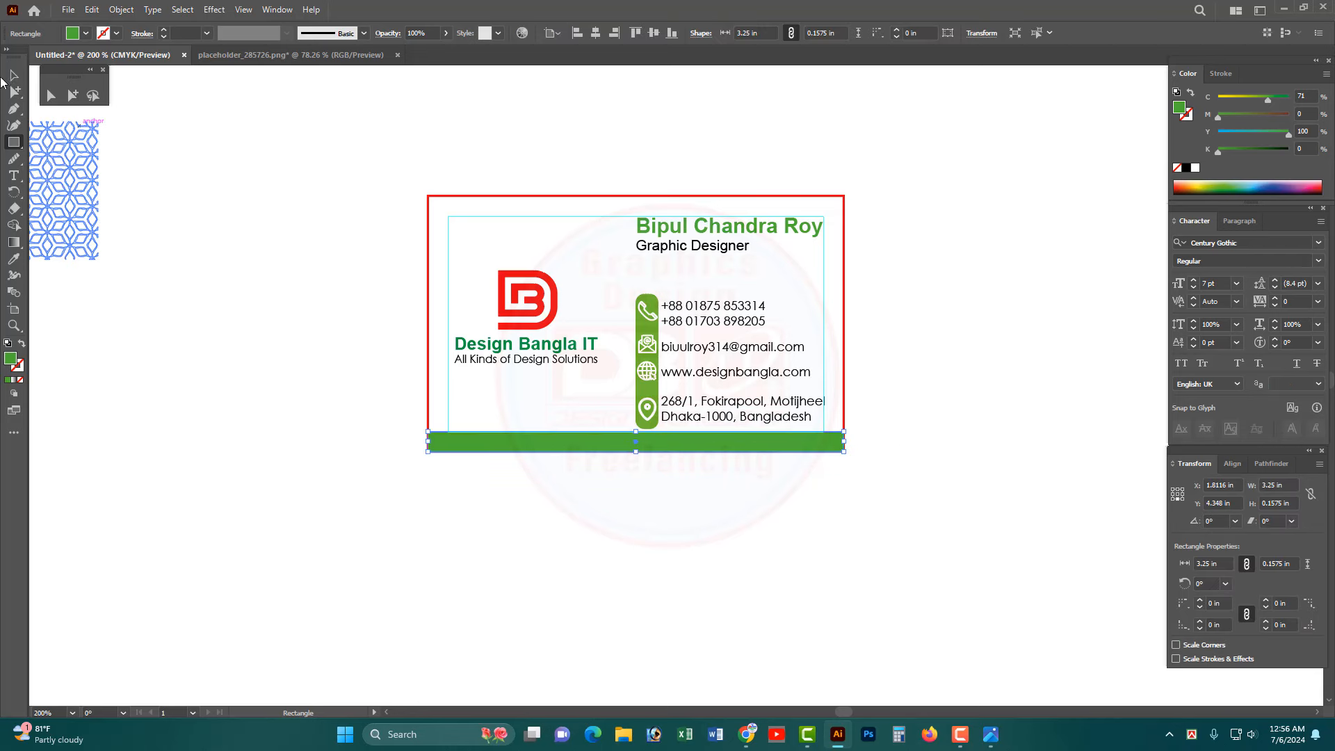
left_click(12, 75)
left_click(167, 119)
- Review the card layout, checking the logo, name and contact details against the safe-margin guide and bottom strip
scroll(618, 480, "up", 1)
mouse_move(618, 480)
left_mouse_down()
mouse_move(665, 470)
mouse_move(628, 488)
left_mouse_up()
left_click_drag(624, 337, 616, 402)
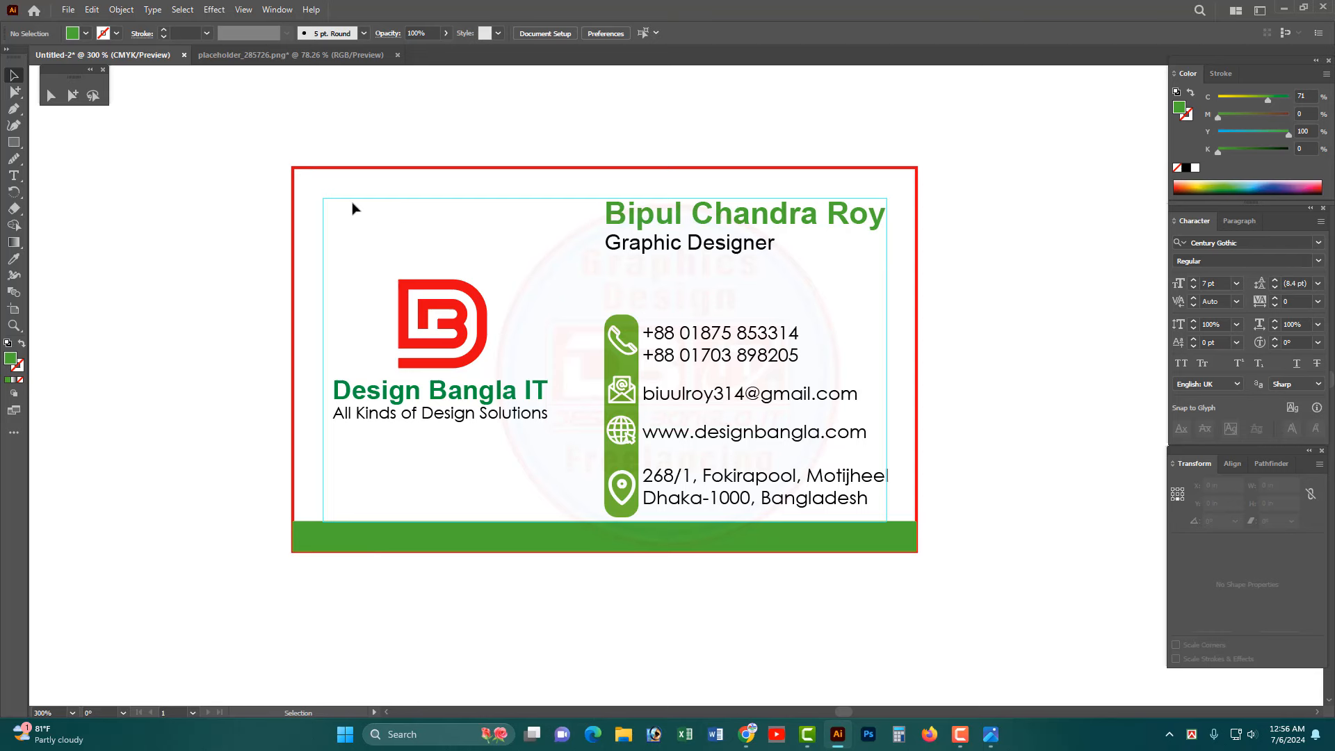
left_click_drag(352, 203, 844, 477)
left_click(841, 322)
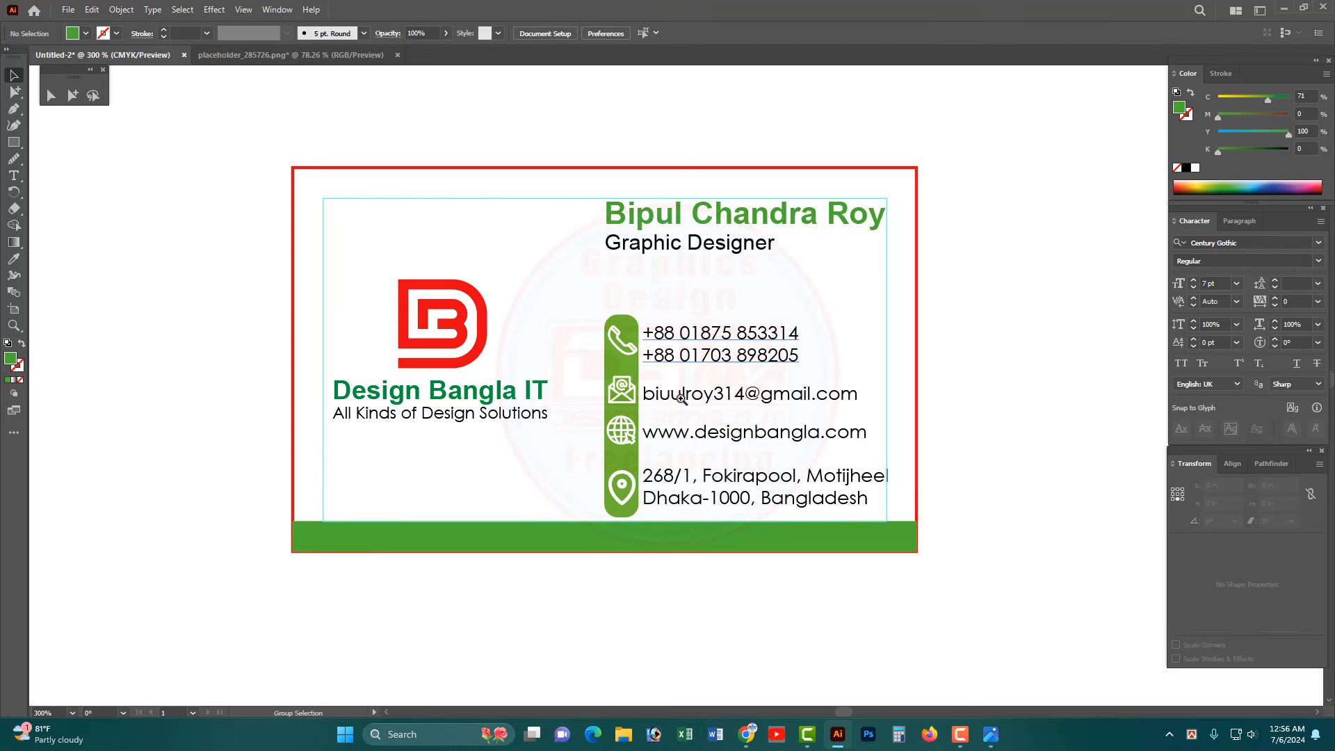
left_click(646, 415, "ctrl+alt")
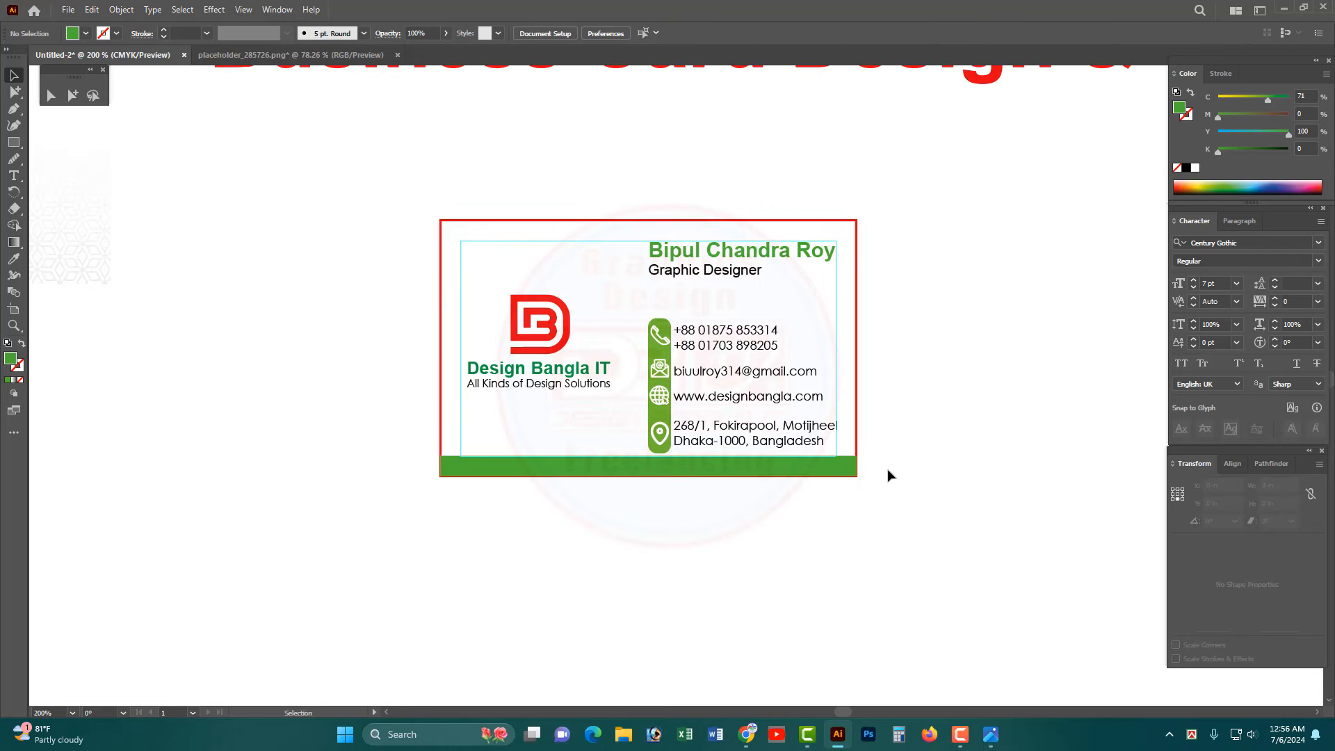
left_click_drag(895, 497, 421, 193)
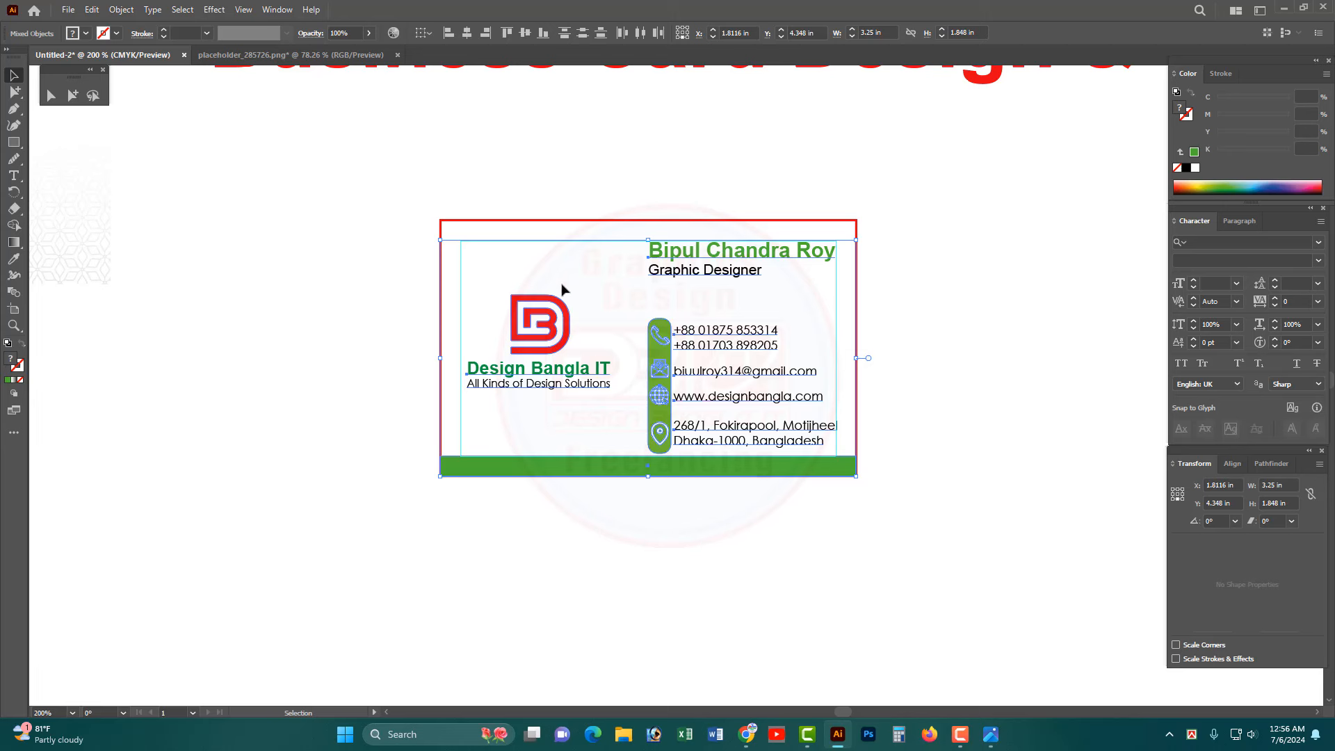
left_click(575, 295)
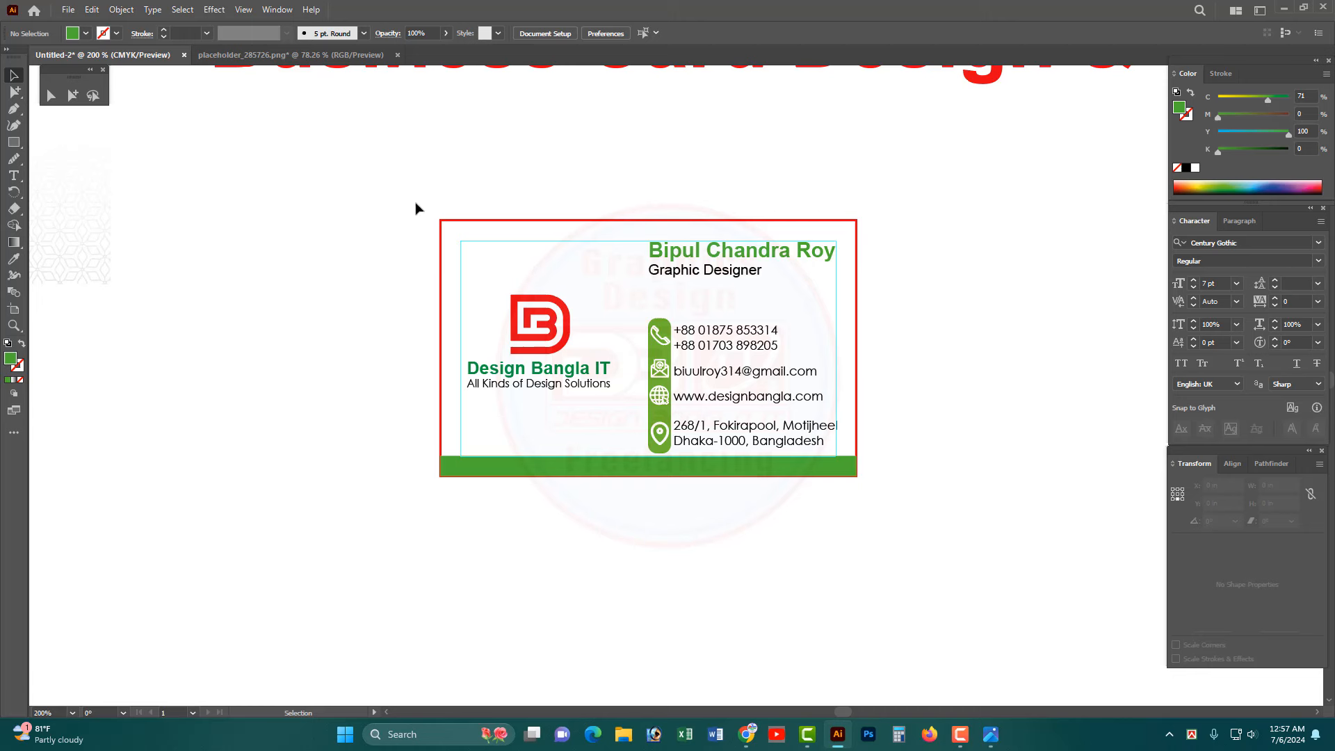
mouse_move(415, 208)
left_mouse_down()
mouse_move(513, 290)
mouse_move(906, 536)
mouse_move(418, 234)
mouse_move(393, 199)
left_mouse_up()
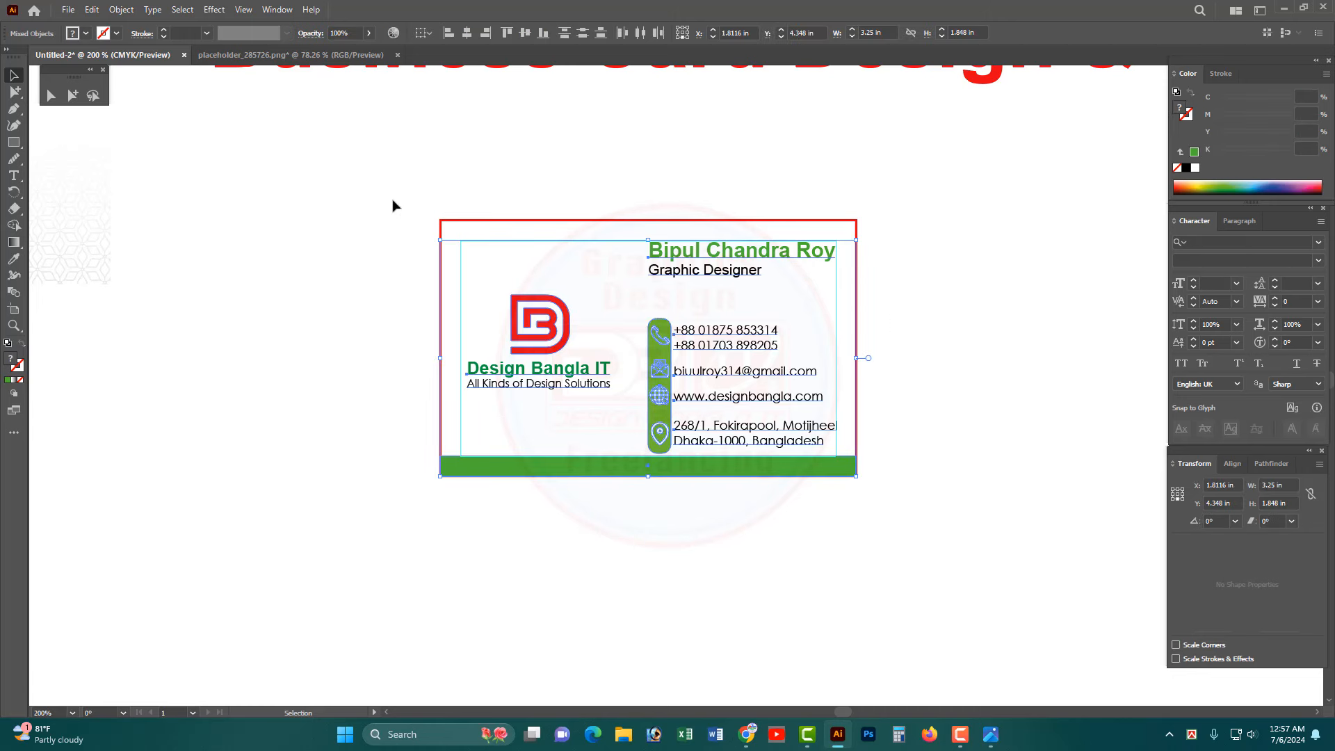
left_click(393, 205)
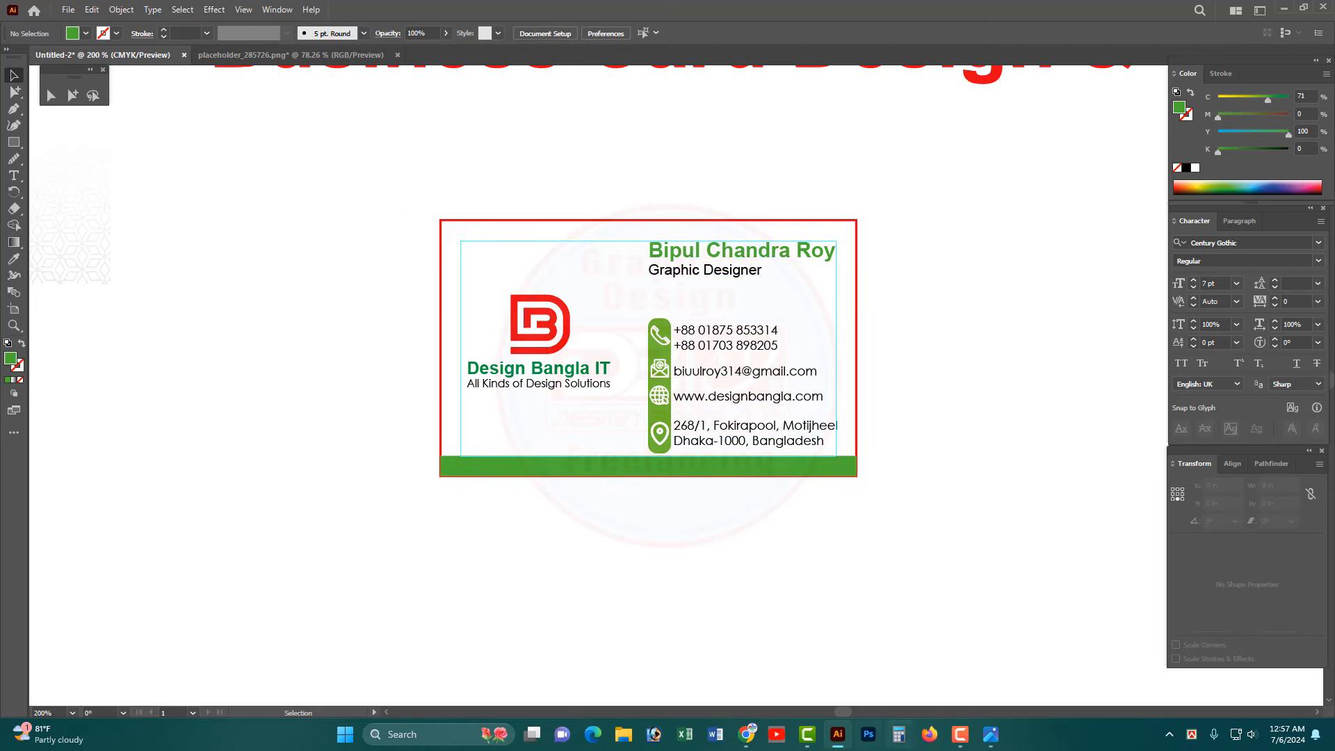
- Switch to Chrome, search Google for "visiting card" and browse the image results for design references
left_click(747, 734)
left_click(537, 17)
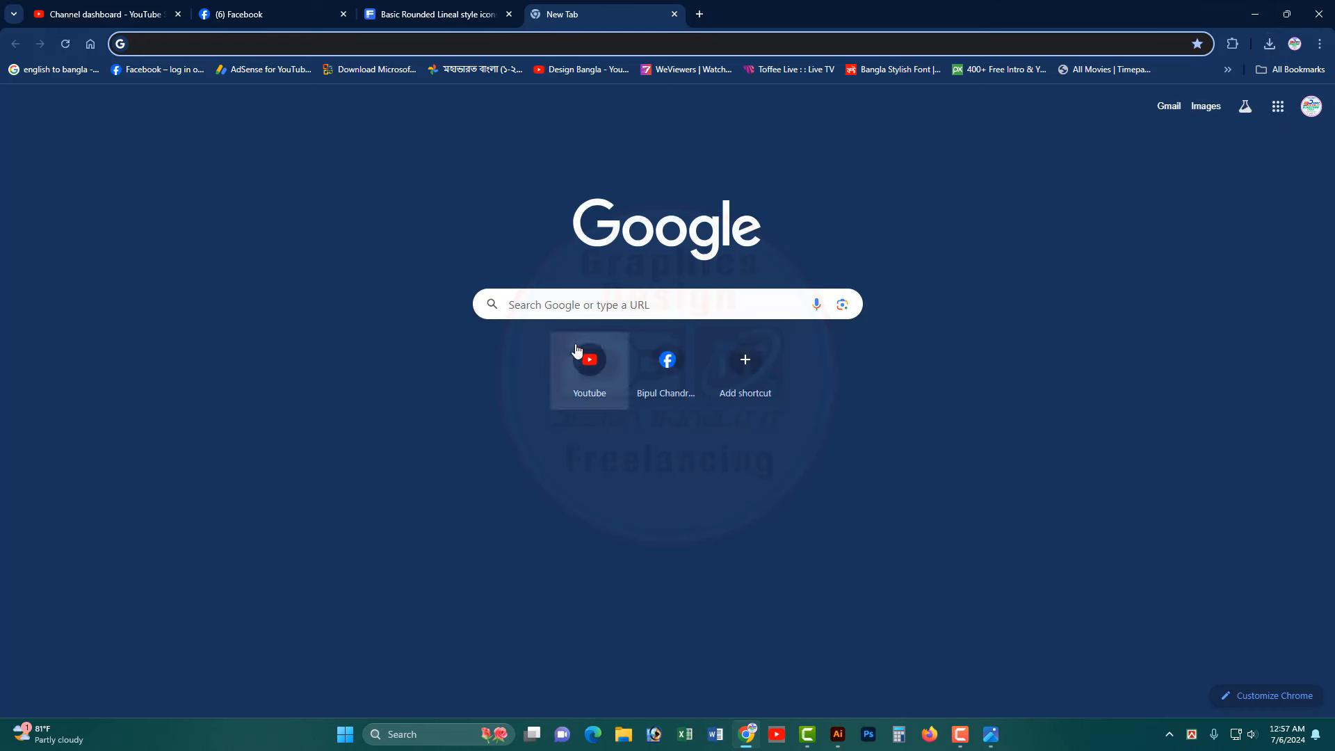
left_click(581, 303)
type("visiting card")
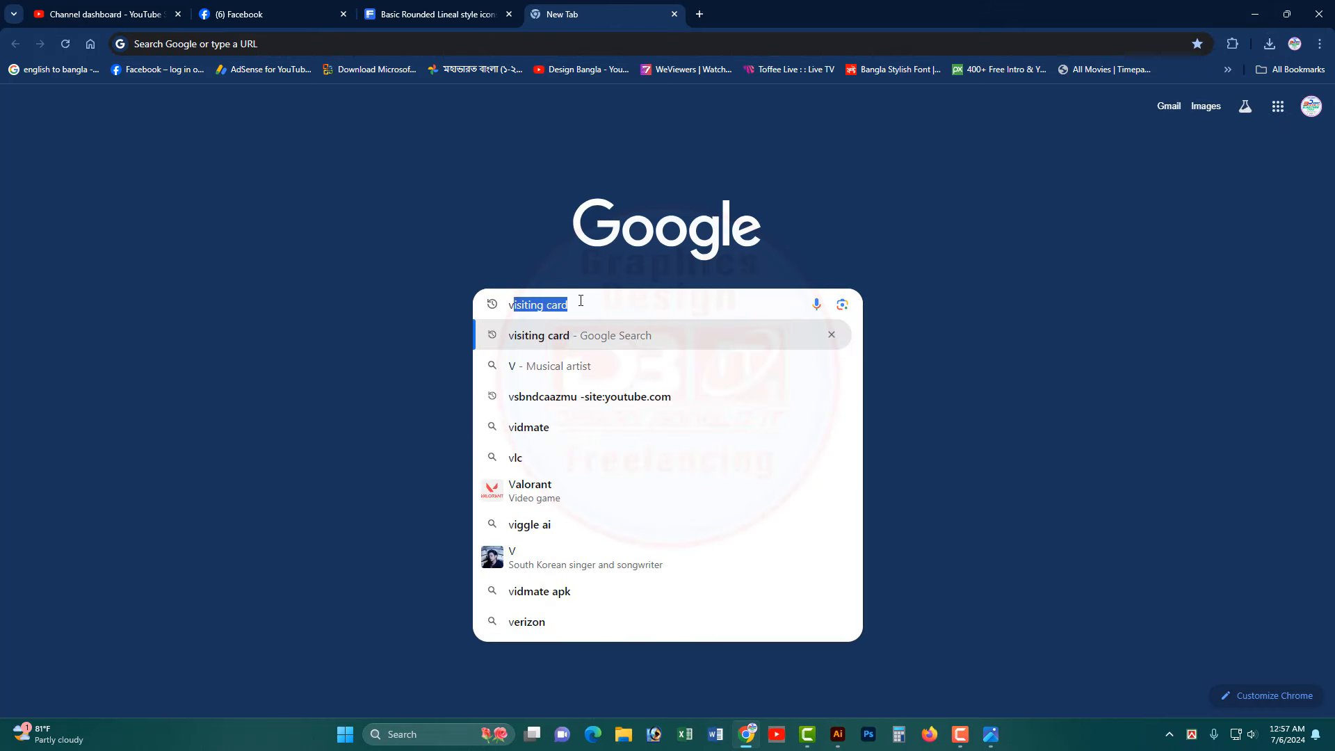
key("Return")
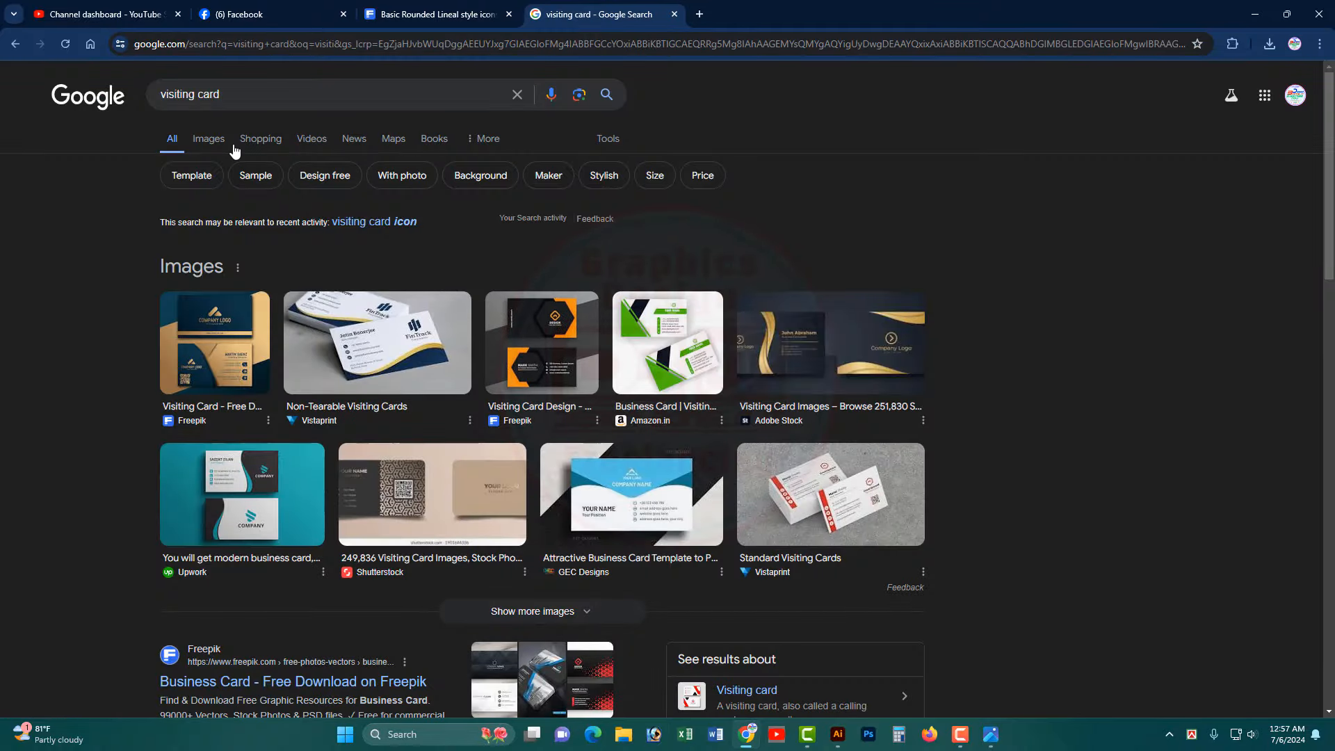
left_click(208, 139)
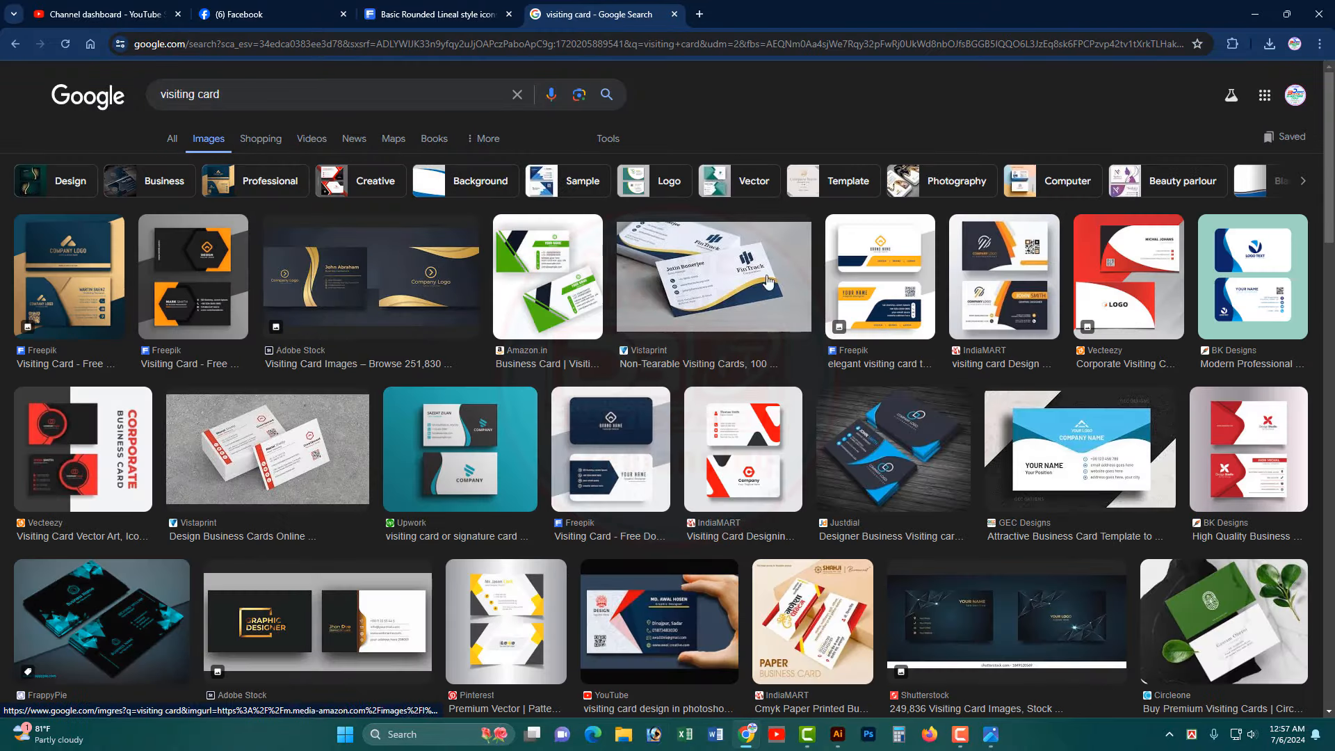
scroll(569, 463, "down", 5)
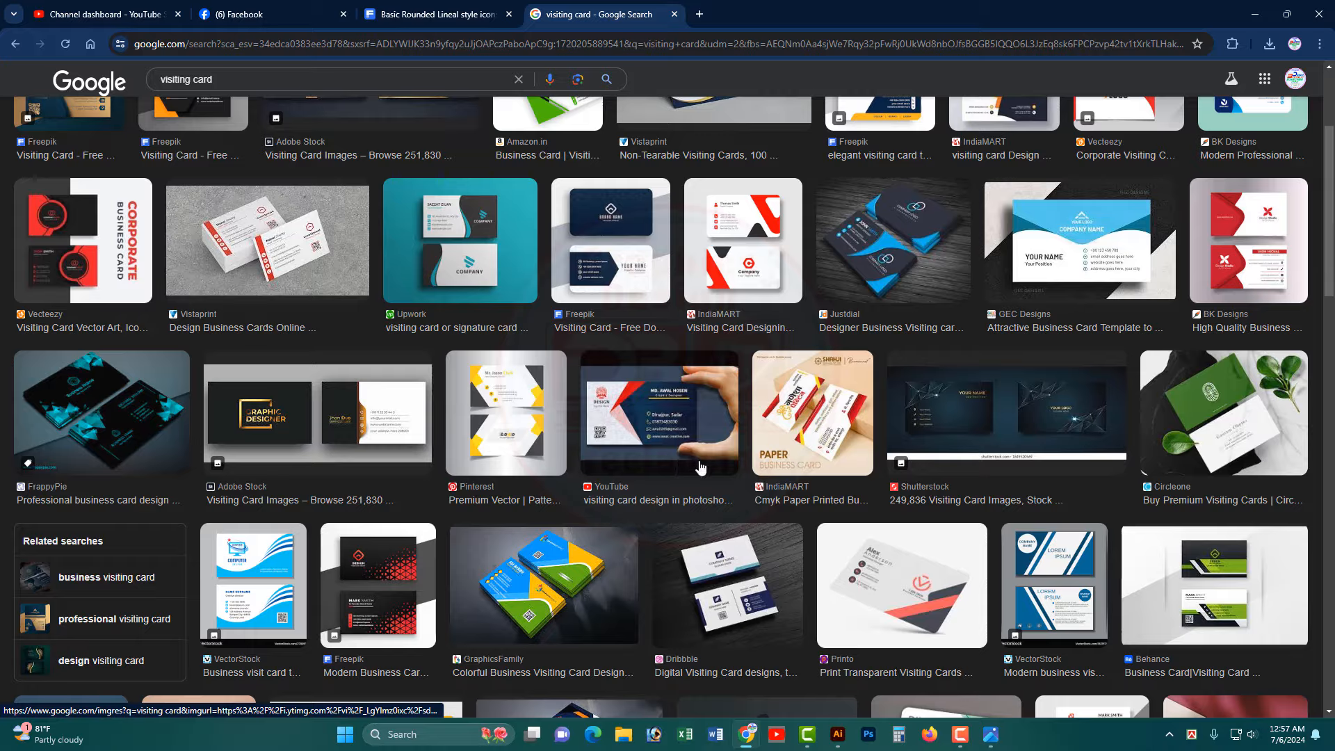
scroll(489, 462, "down", 8)
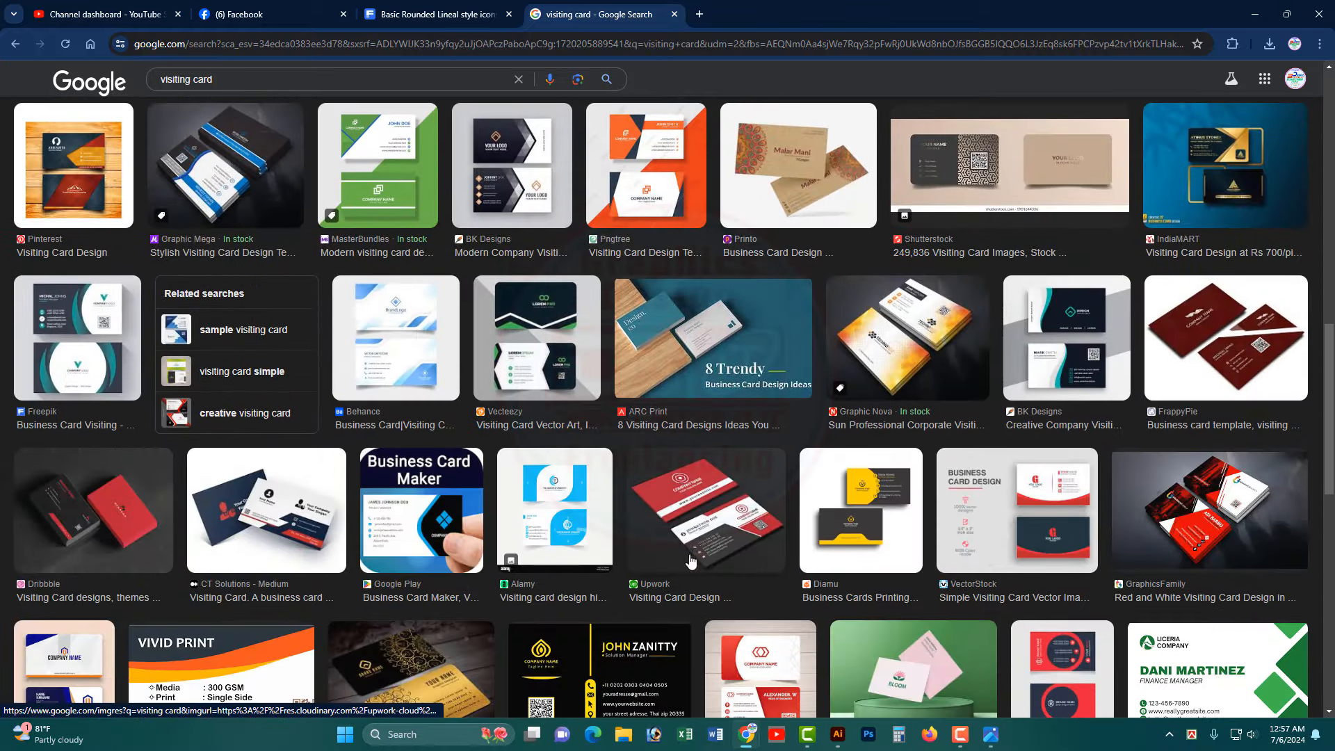
- Switch back to Illustrator and start saving the document, choosing New Volume (E:) as the location
left_click(838, 735)
left_click_drag(924, 505, 421, 203)
left_click(640, 175)
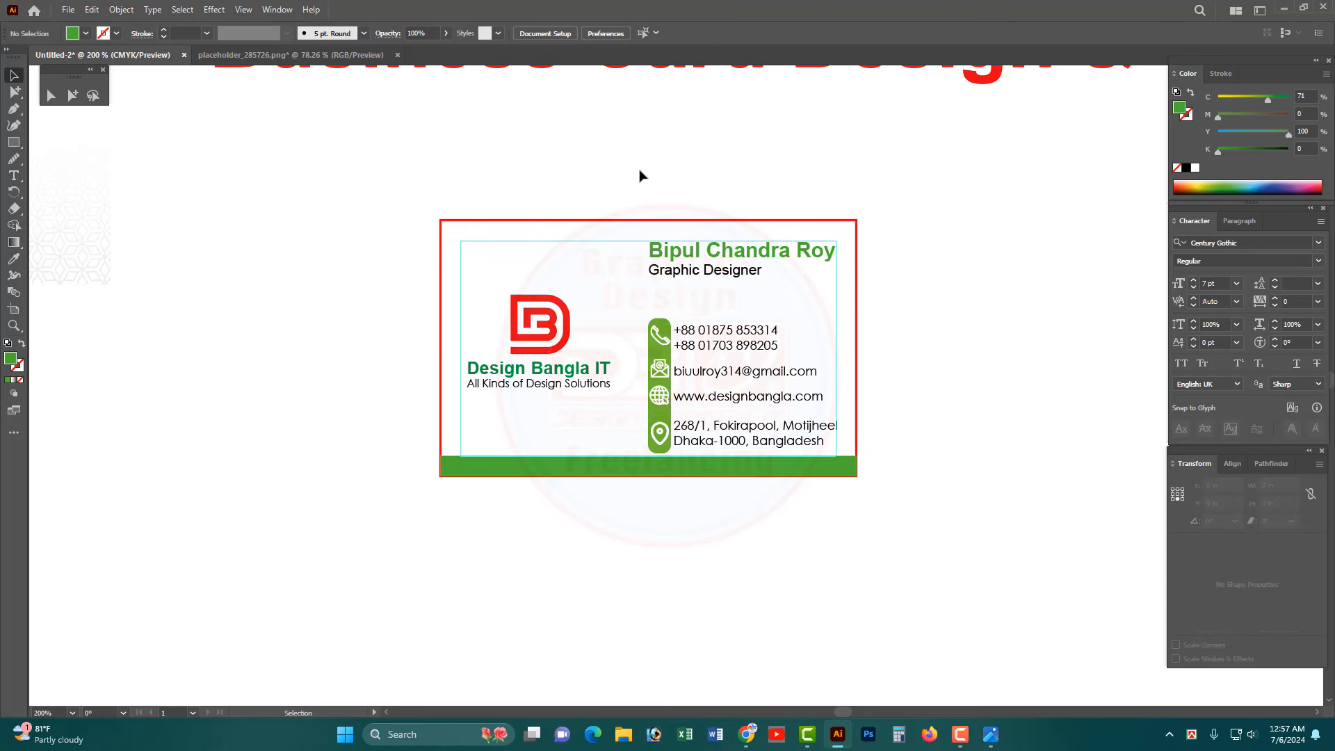
key("ctrl+s")
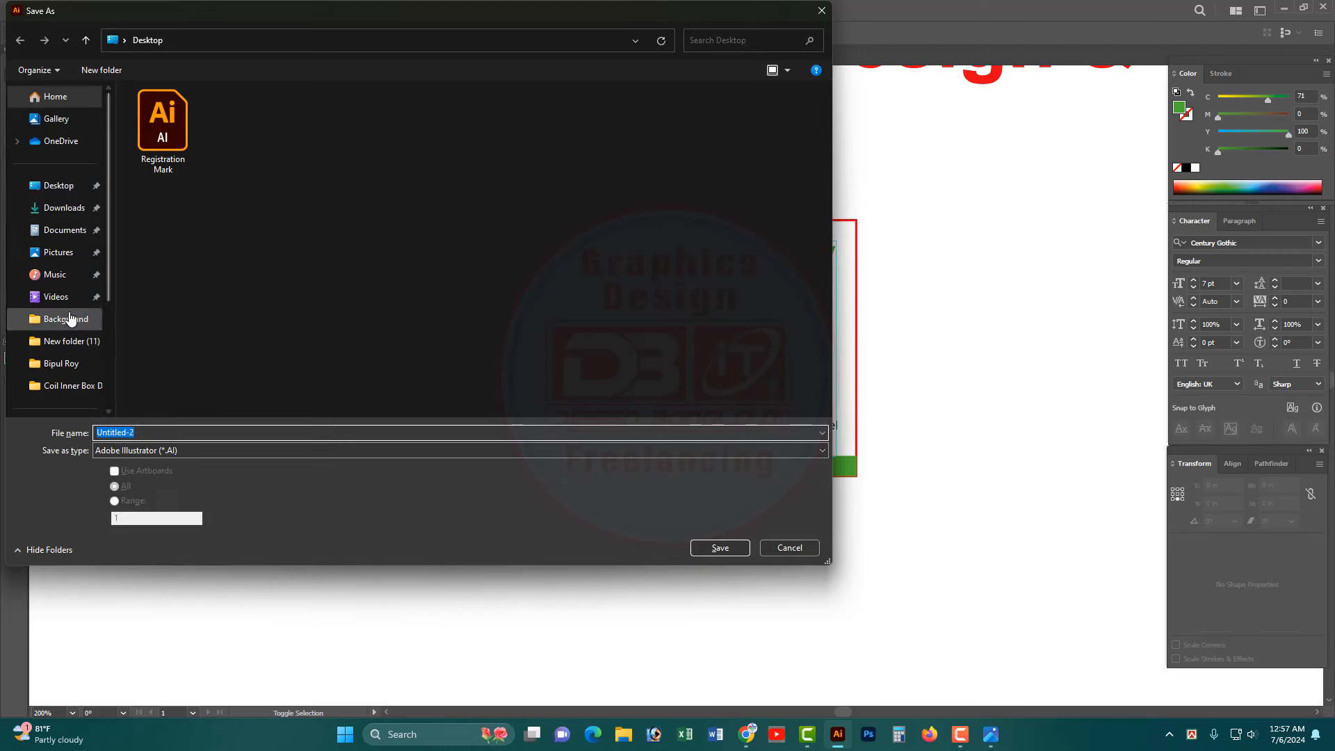
scroll(73, 339, "down", 3)
left_click(91, 341)
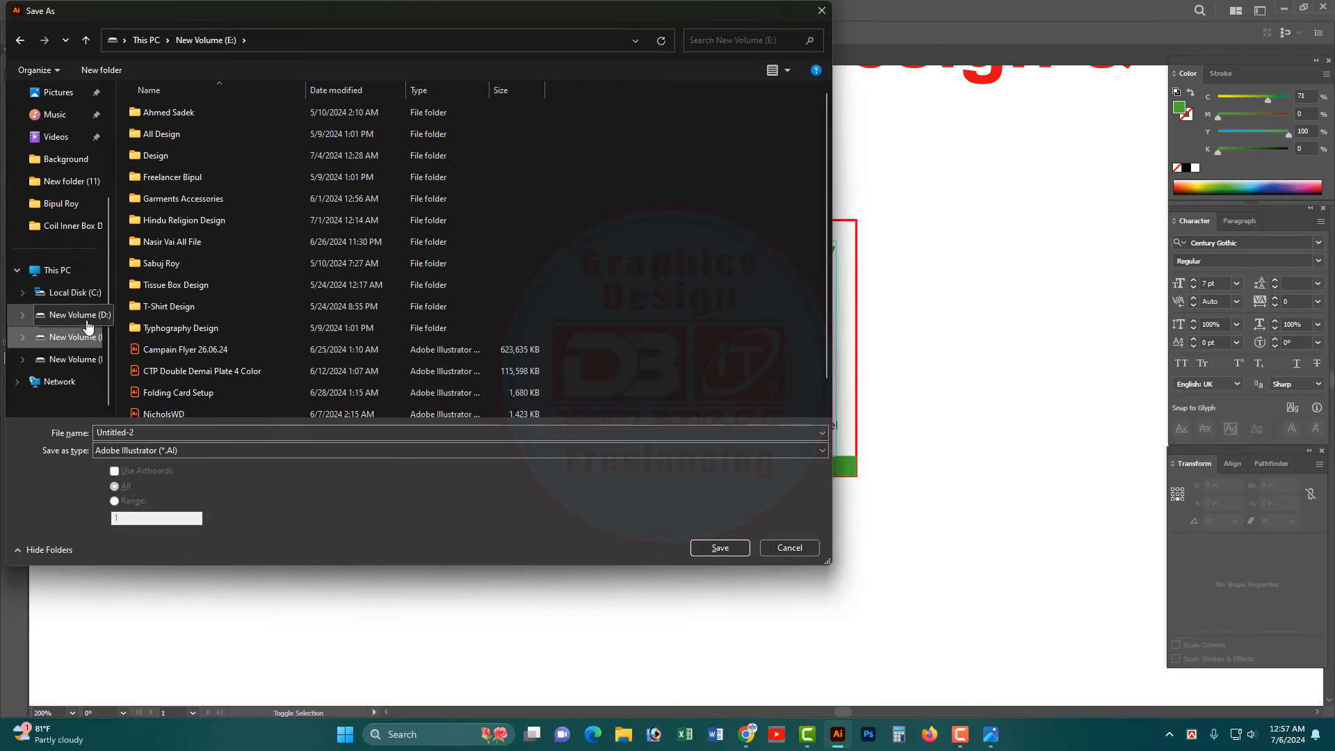
left_click(83, 317)
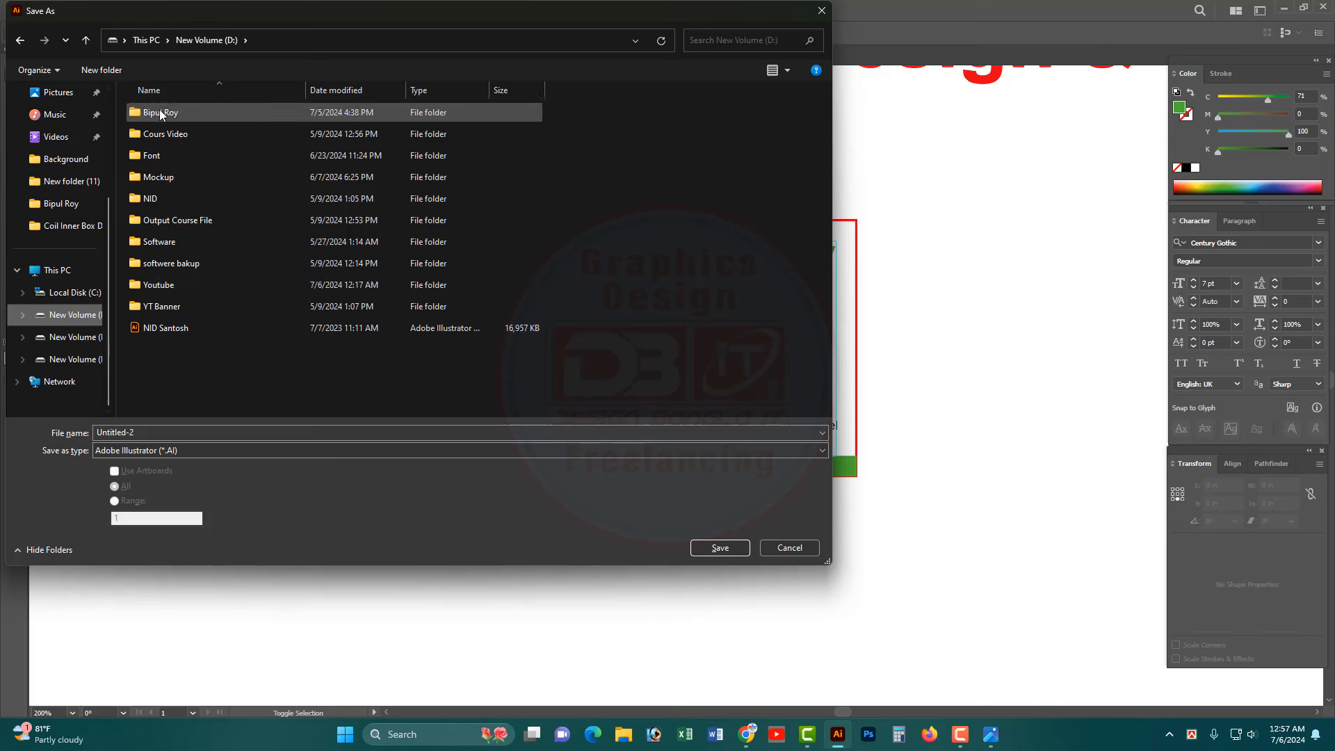
left_click(82, 339)
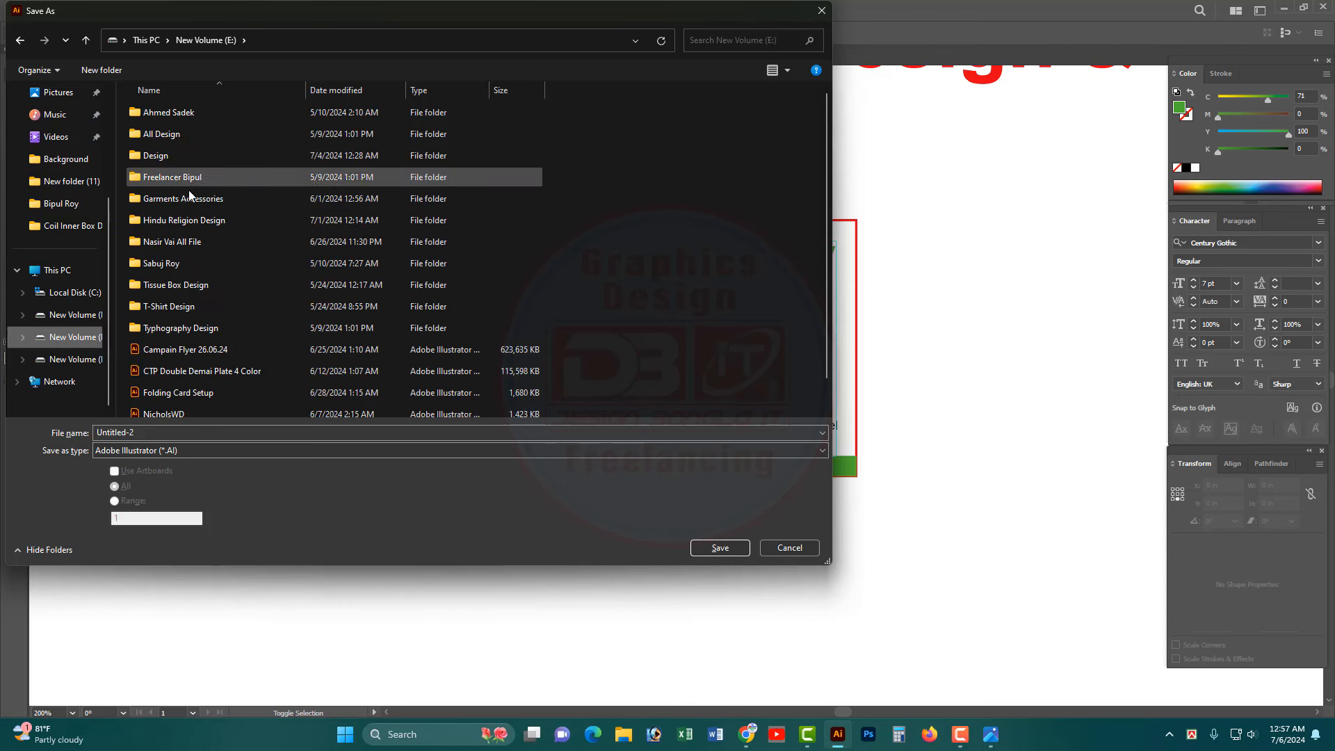
scroll(187, 303, "down", 1)
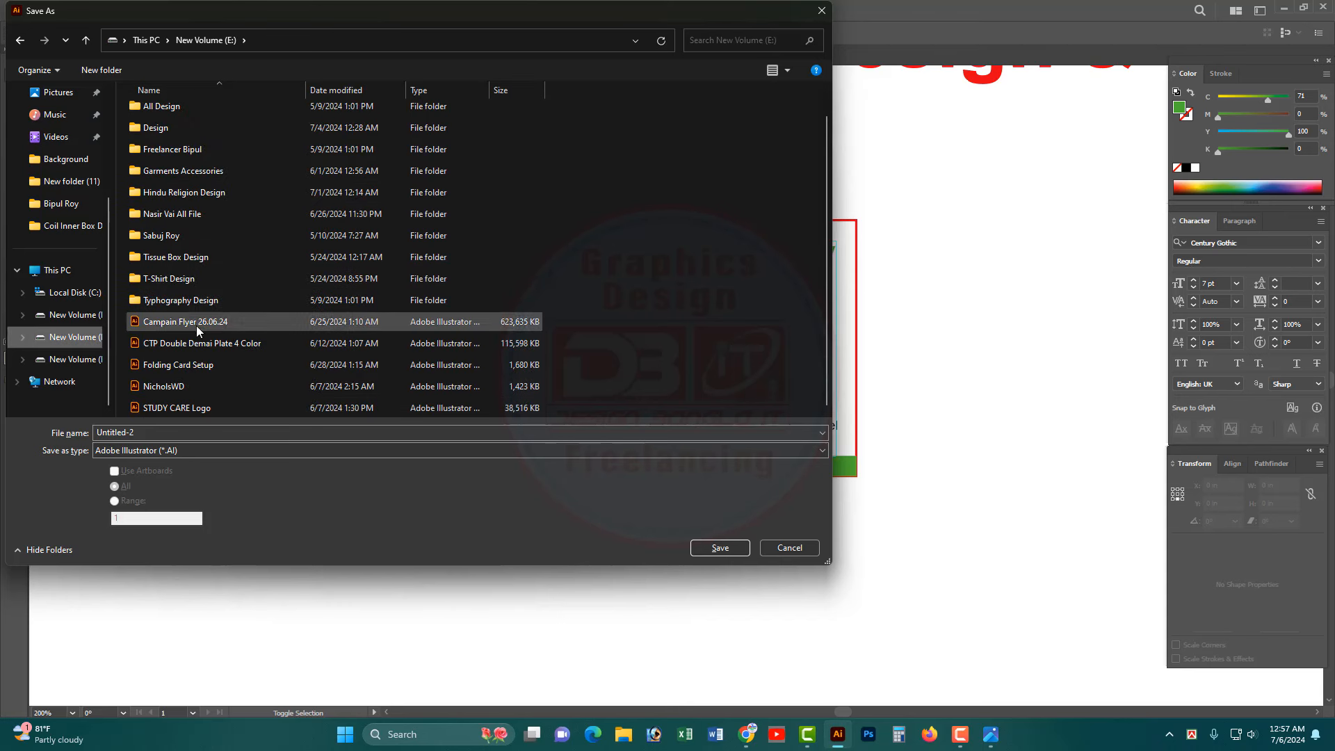
- Name the file "Business Card Design" and save it as an Adobe Illustrator file with the Illustrator 2020 version
left_click(194, 432)
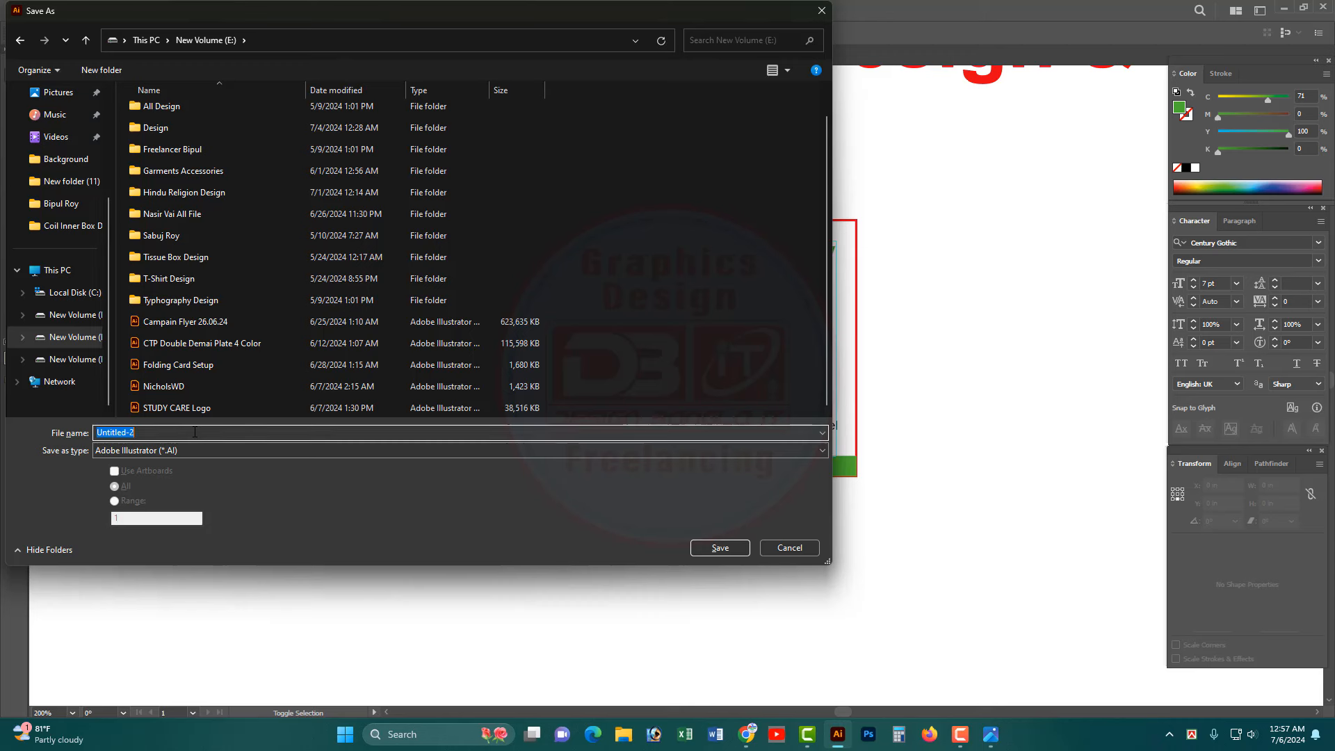
type("Business Card Design")
key("Return")
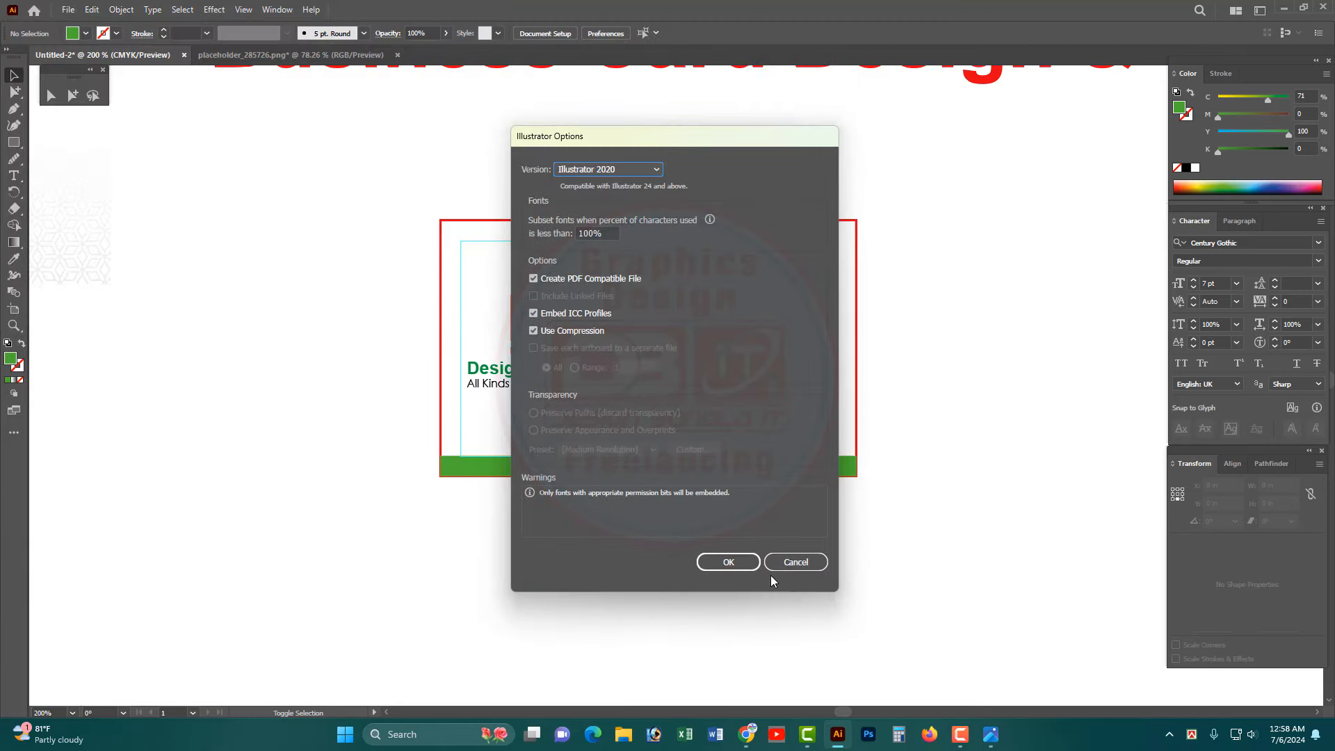
left_click(728, 562)
- Unlock the card's red frame and safe-margin outline, and select them together with all of the card's artwork
left_click_drag(389, 172, 913, 514)
key("ctrl+g")
key("a")
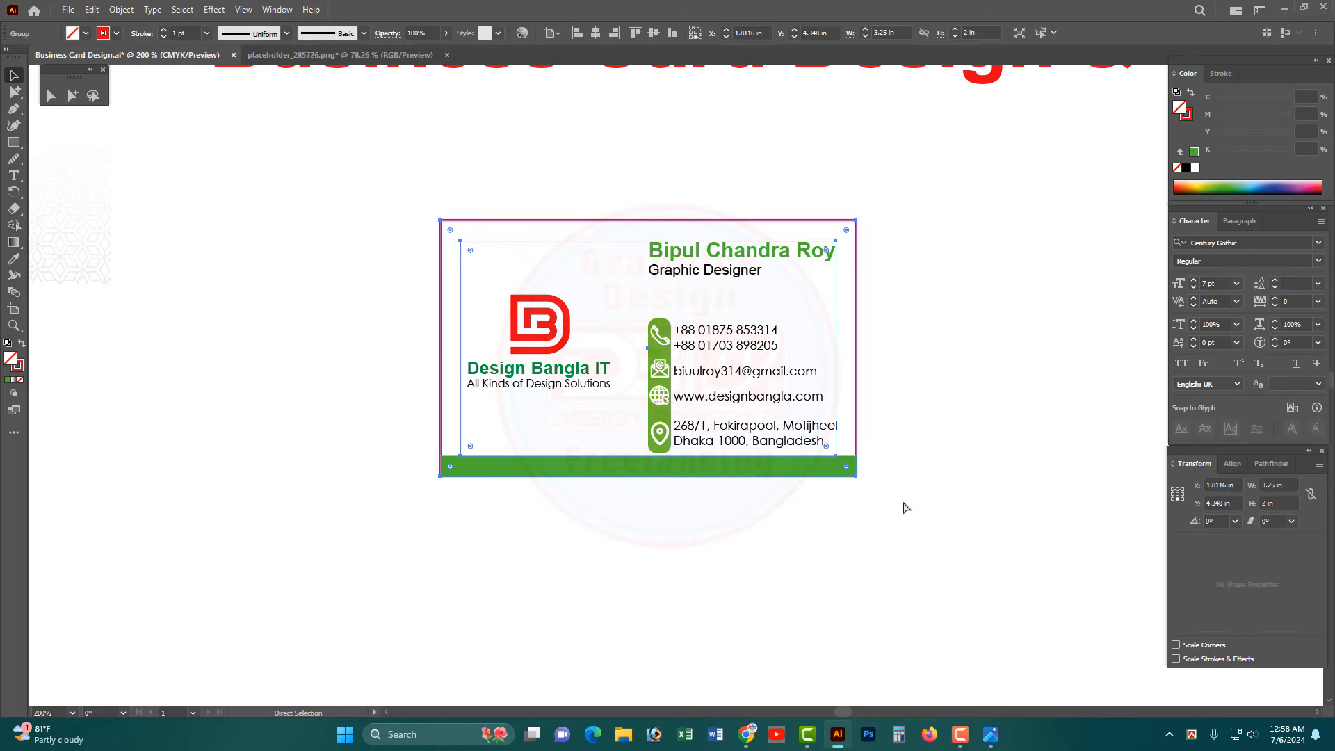
left_click_drag(925, 505, 380, 180)
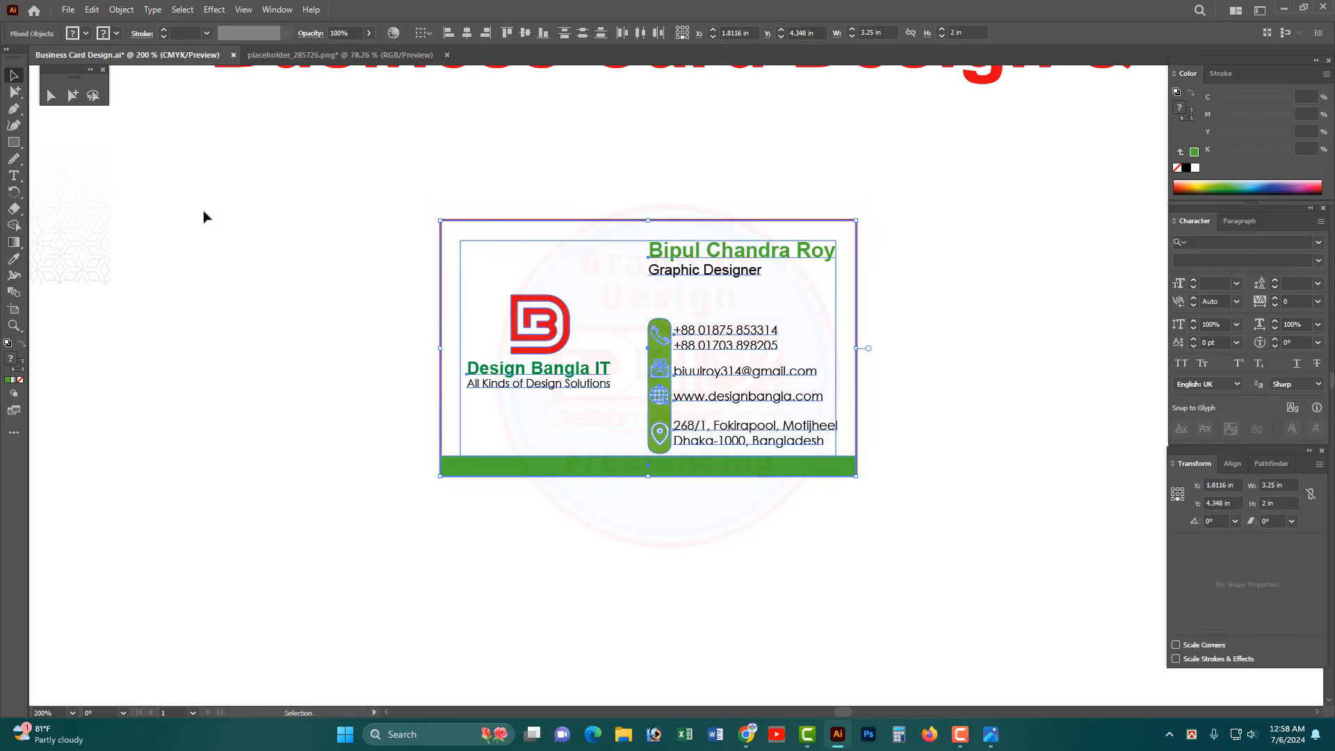
- Place a copy of the whole card to the right of the original with a small gap, and select the copy
left_click(838, 474, "ctrl+alt")
left_click_drag(786, 430, 302, 146)
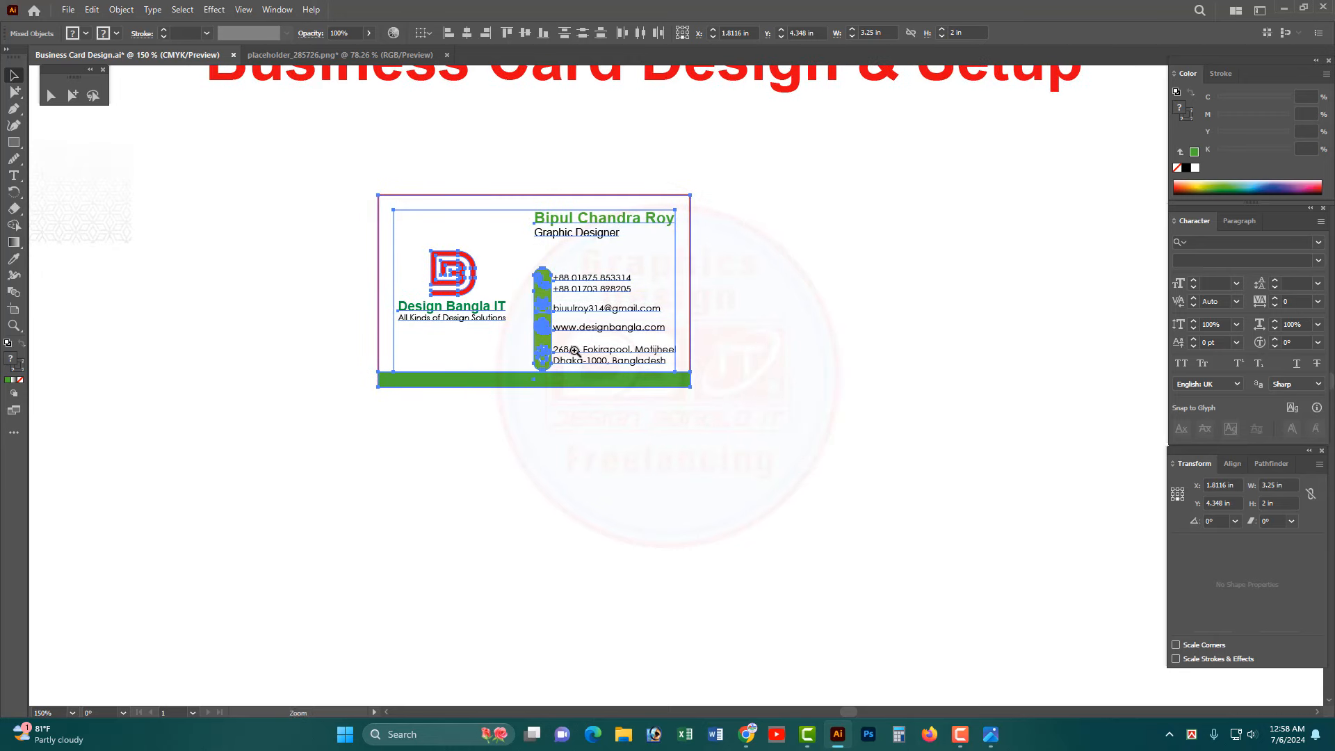
left_click_drag(575, 351, 416, 344)
left_click_drag(309, 285, 647, 307)
left_click(713, 448)
left_click_drag(778, 386, 677, 410)
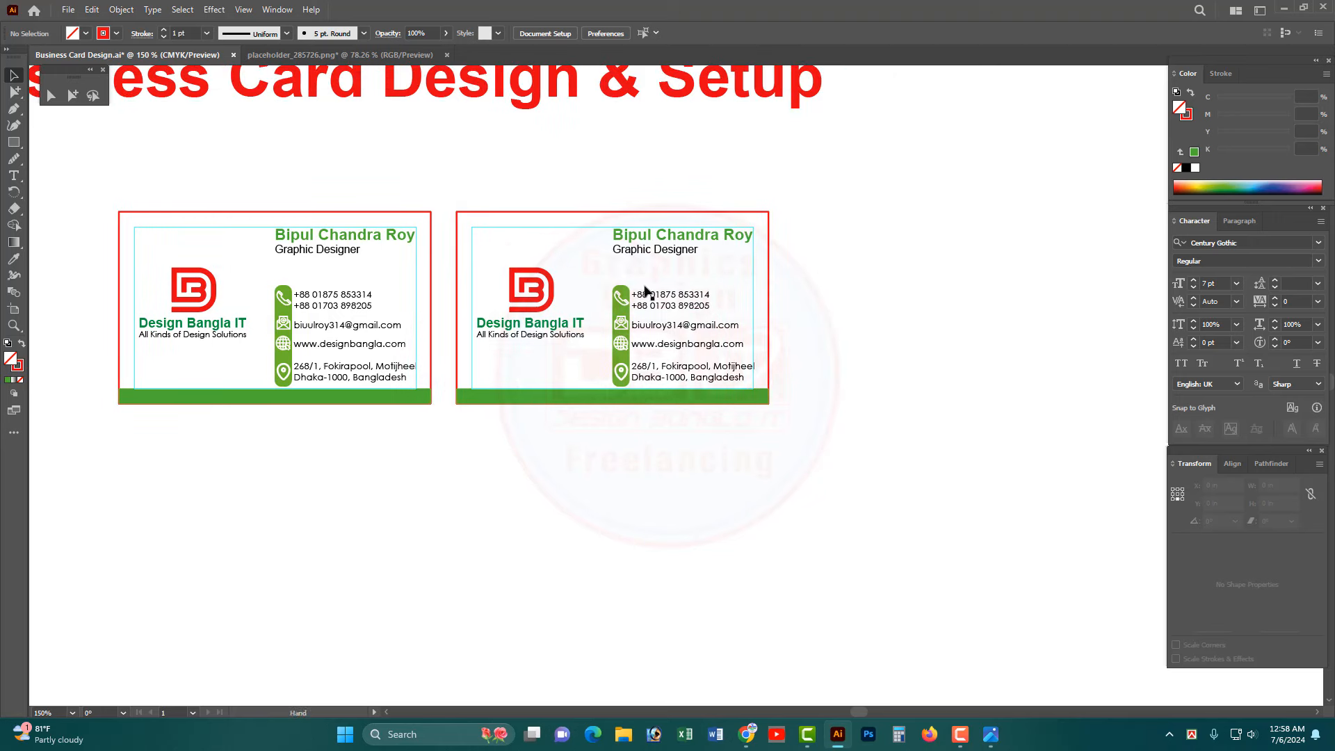
left_click_drag(602, 236, 661, 369)
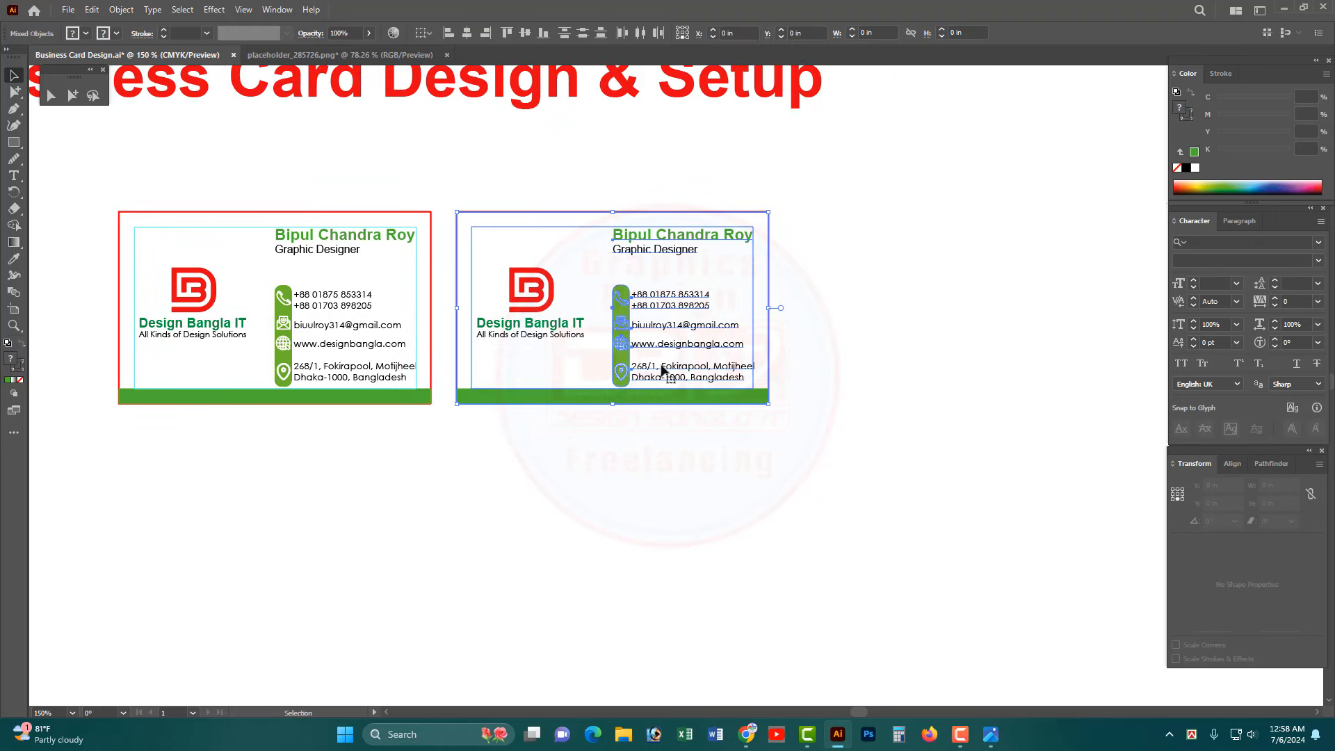
- Delete the person's name, job title, contact icons and contact details from the copied card
left_click(819, 259)
left_click_drag(722, 258, 624, 379)
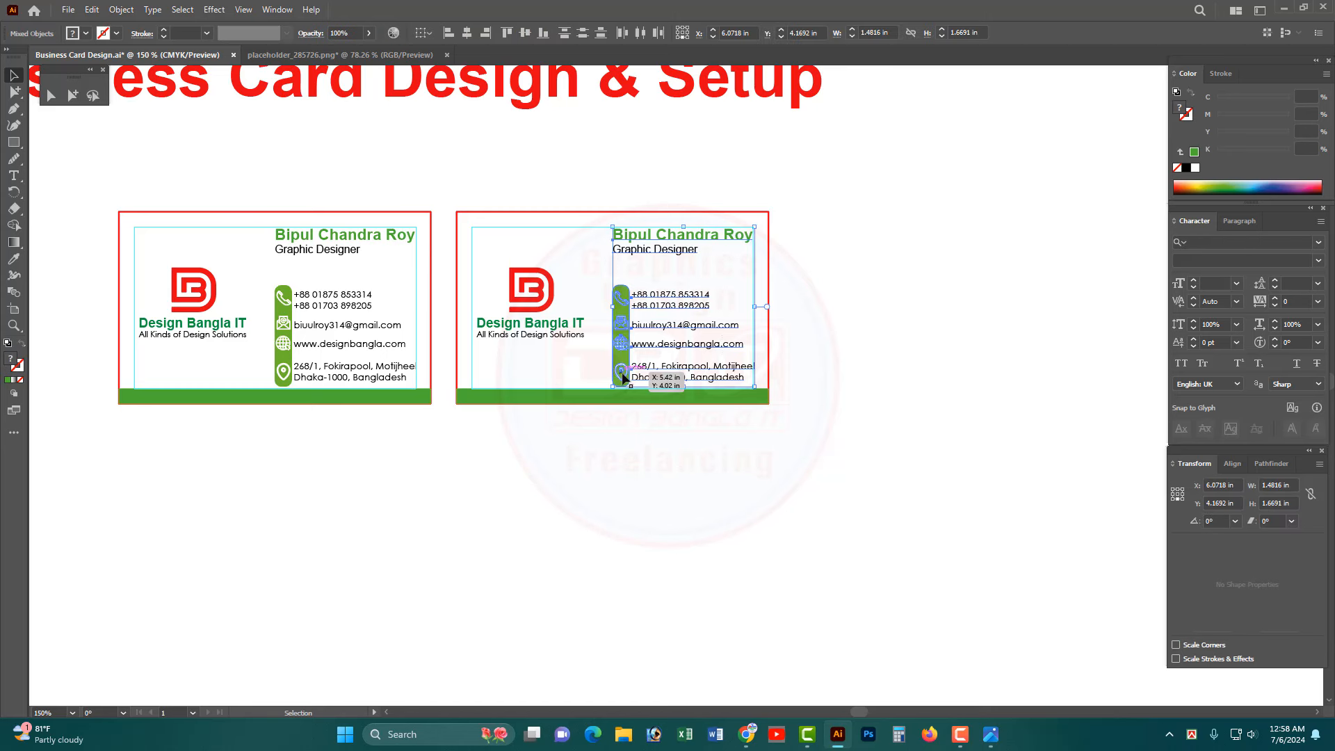
key("Delete")
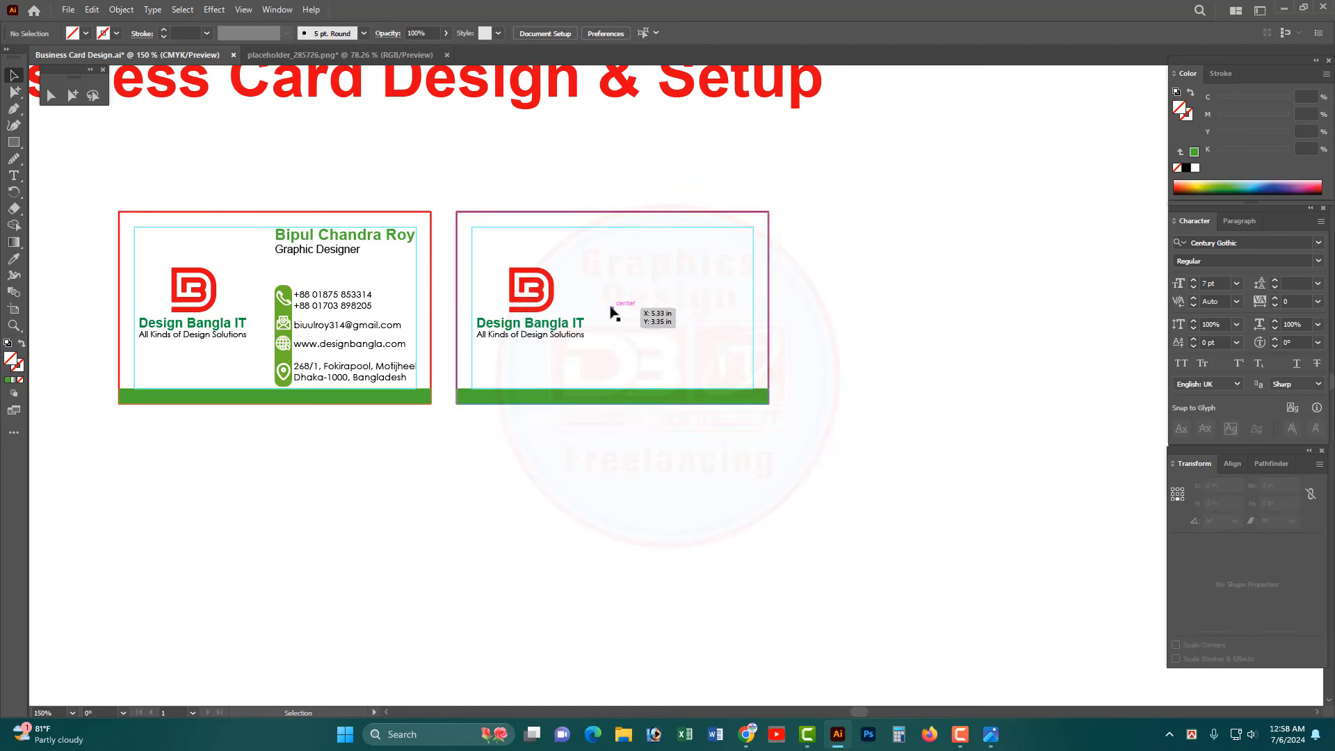
- Move the logo with its company name and tagline to the middle of the copied card and enlarge it
left_click_drag(584, 365, 480, 268)
left_click_drag(540, 318, 631, 308)
left_click(723, 316)
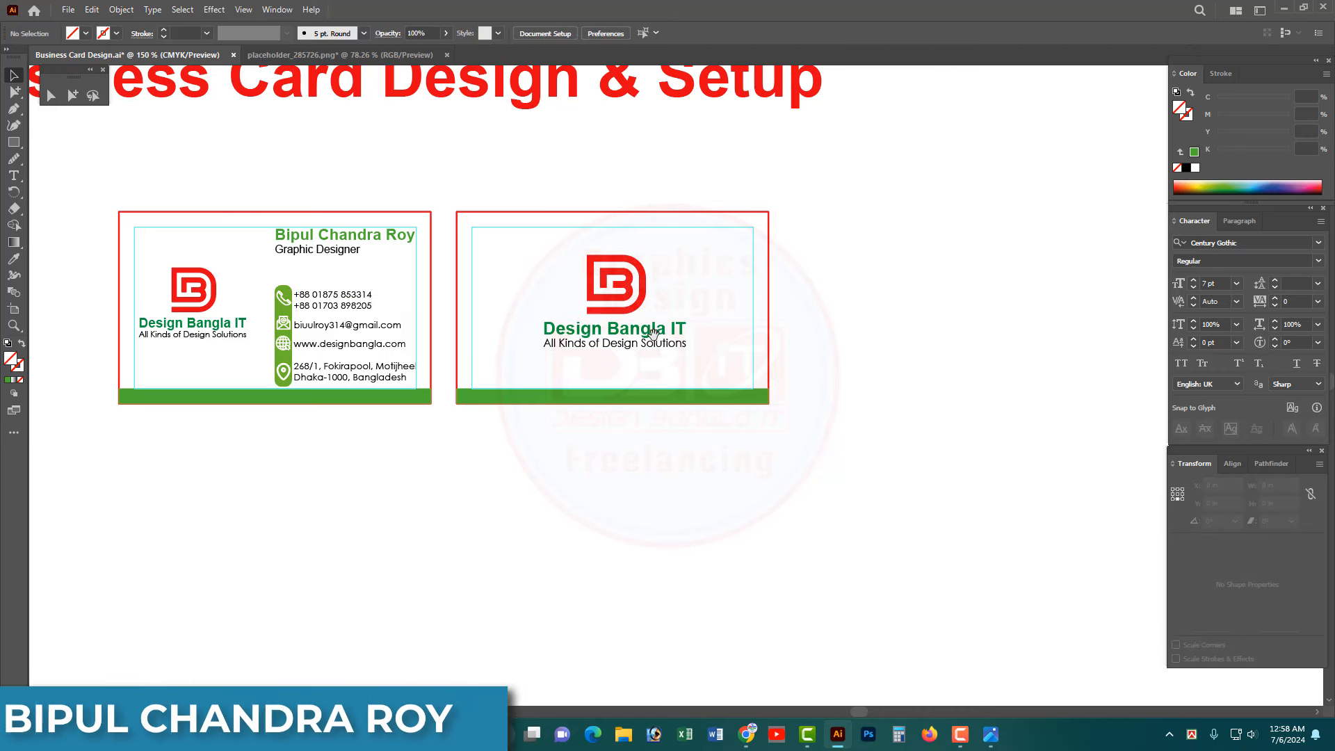
- Align all objects of the copied card on their horizontal centres, and undo the vertical centring tried on the ungrouped logo and text
left_click(664, 387)
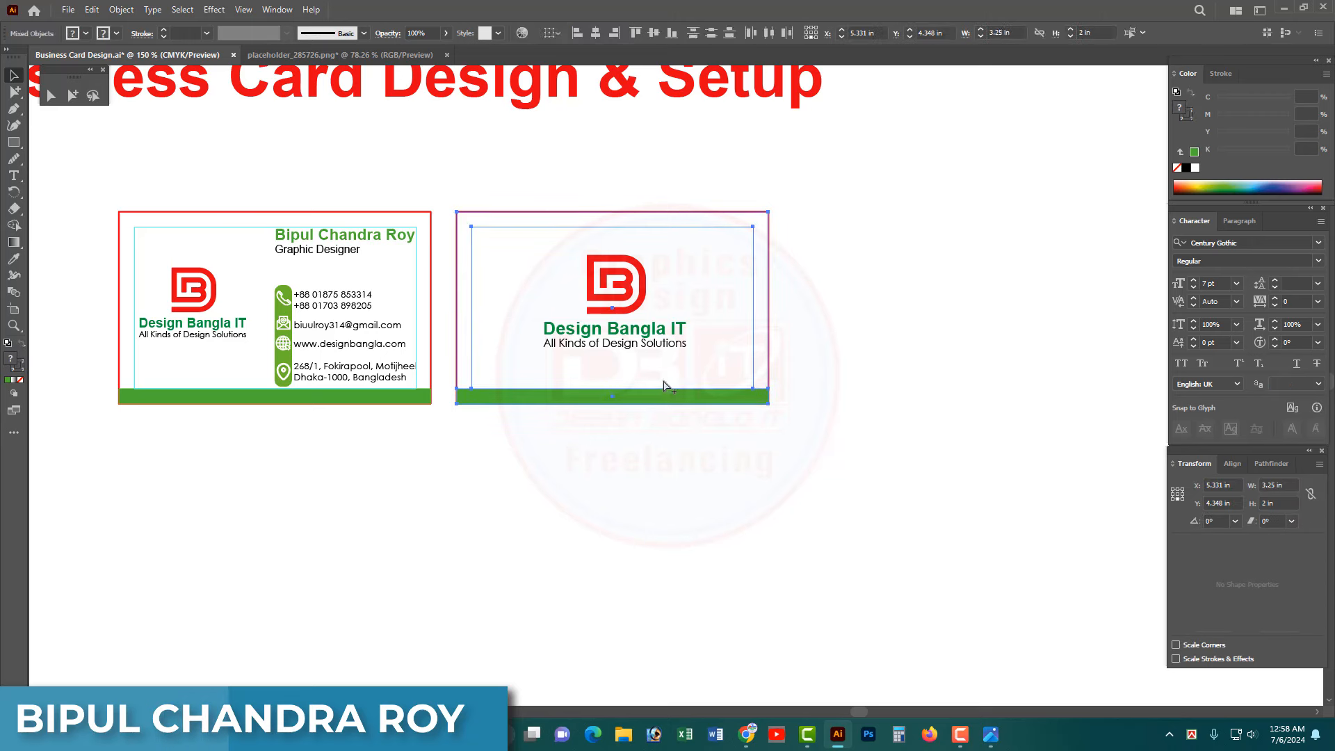
left_click(621, 292, "shift")
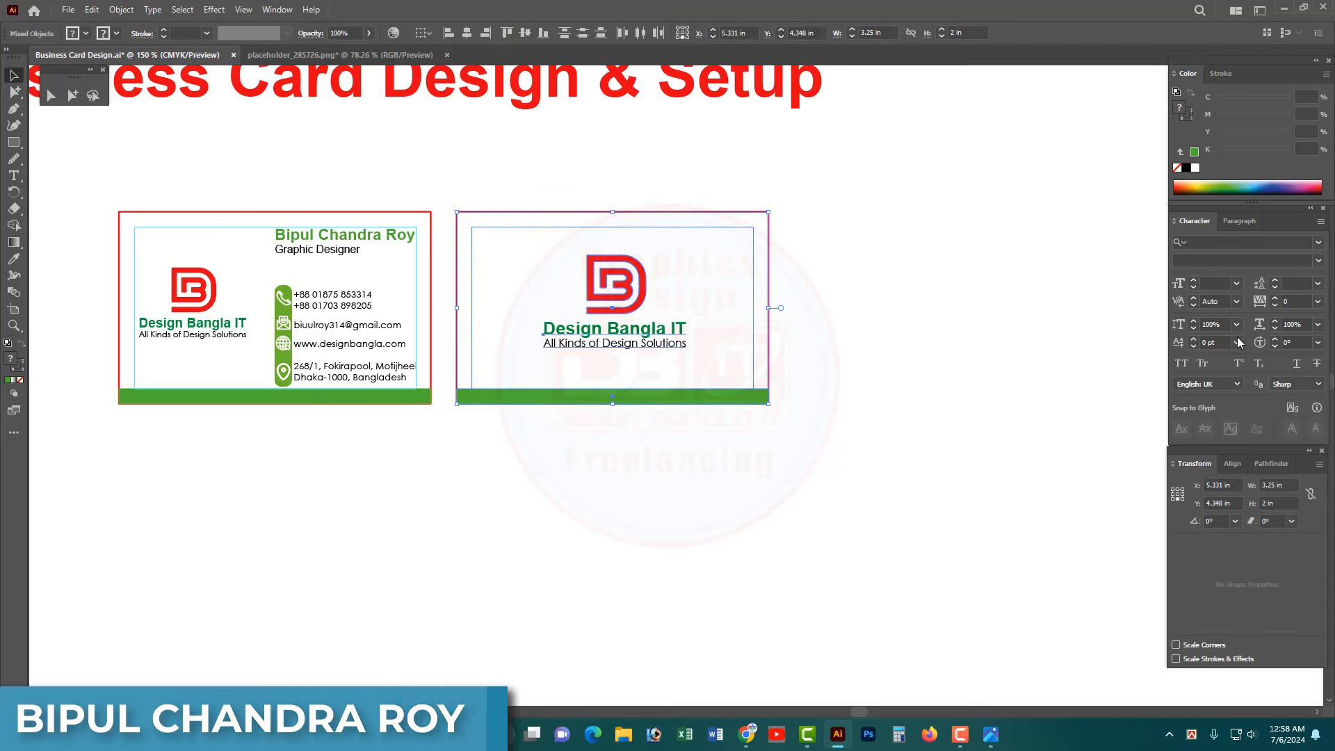
left_click(1233, 463)
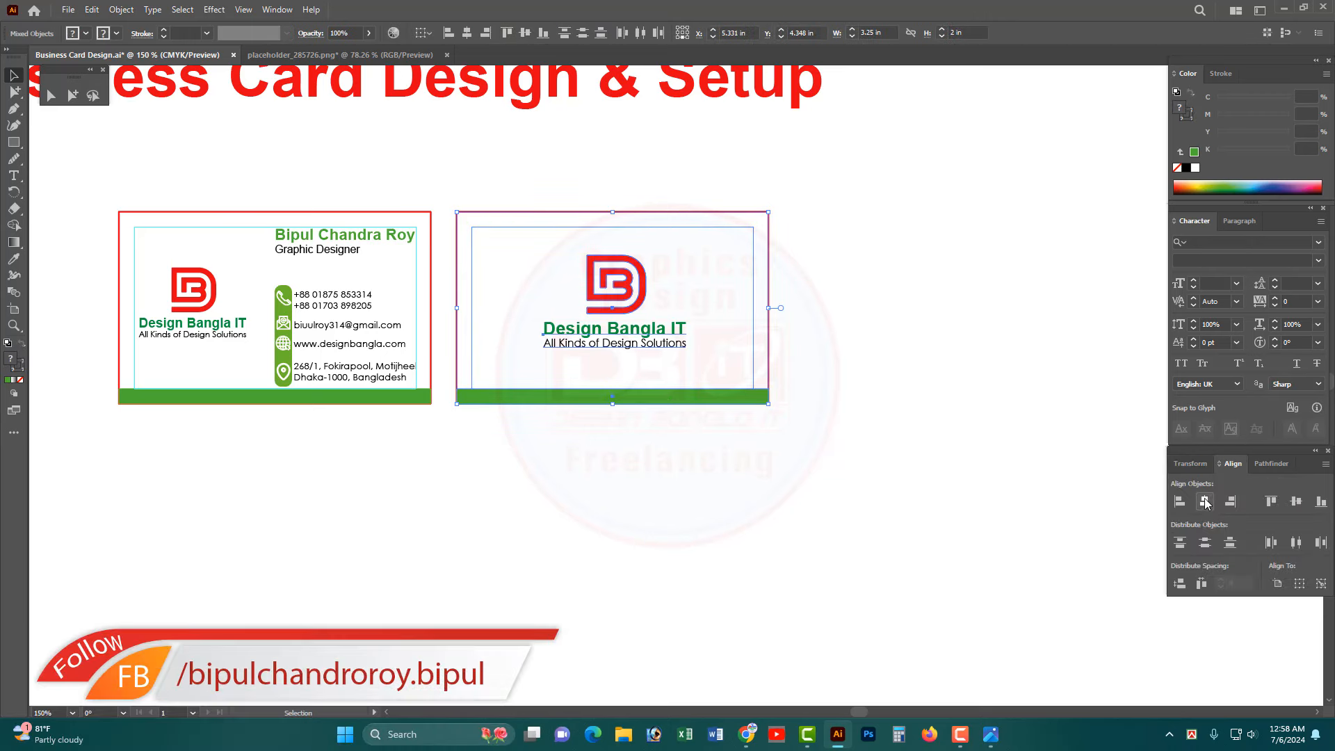
left_click(1206, 502)
left_click(1296, 501)
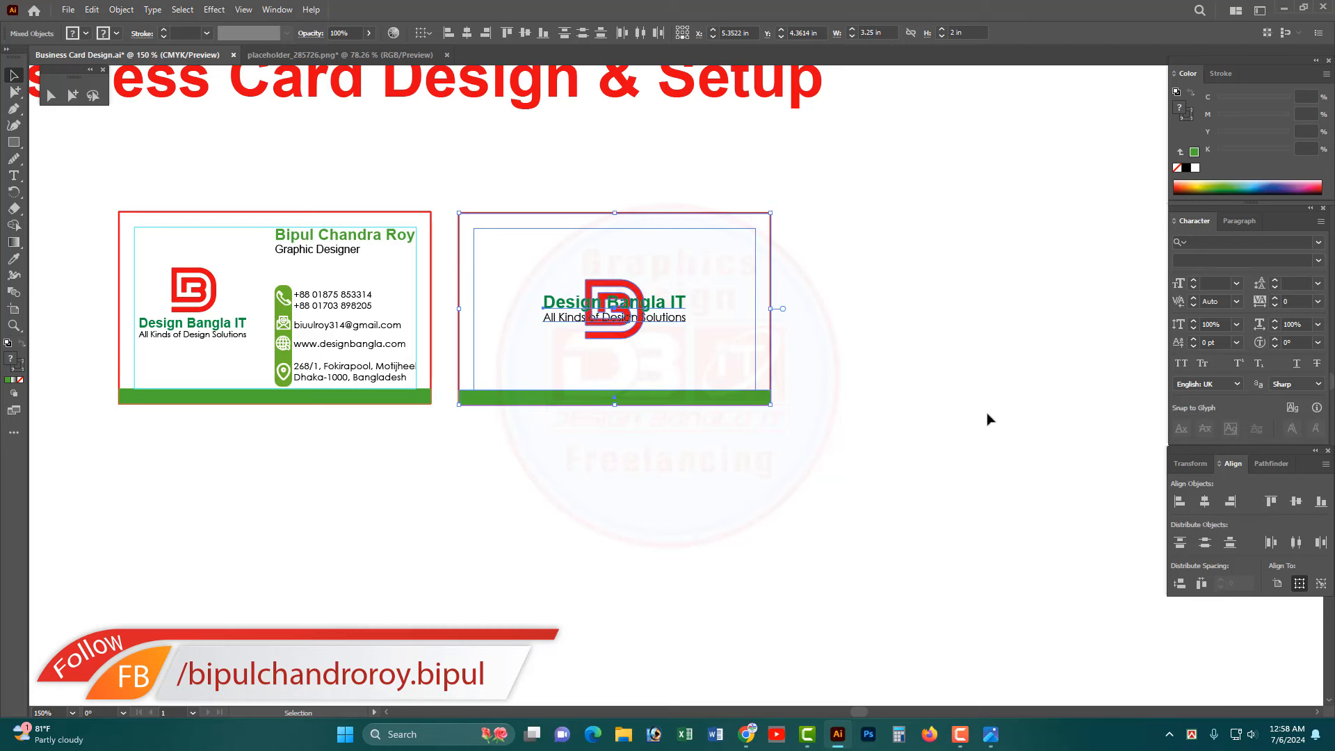
left_click(988, 420)
key("ctrl+z")
left_click(689, 297)
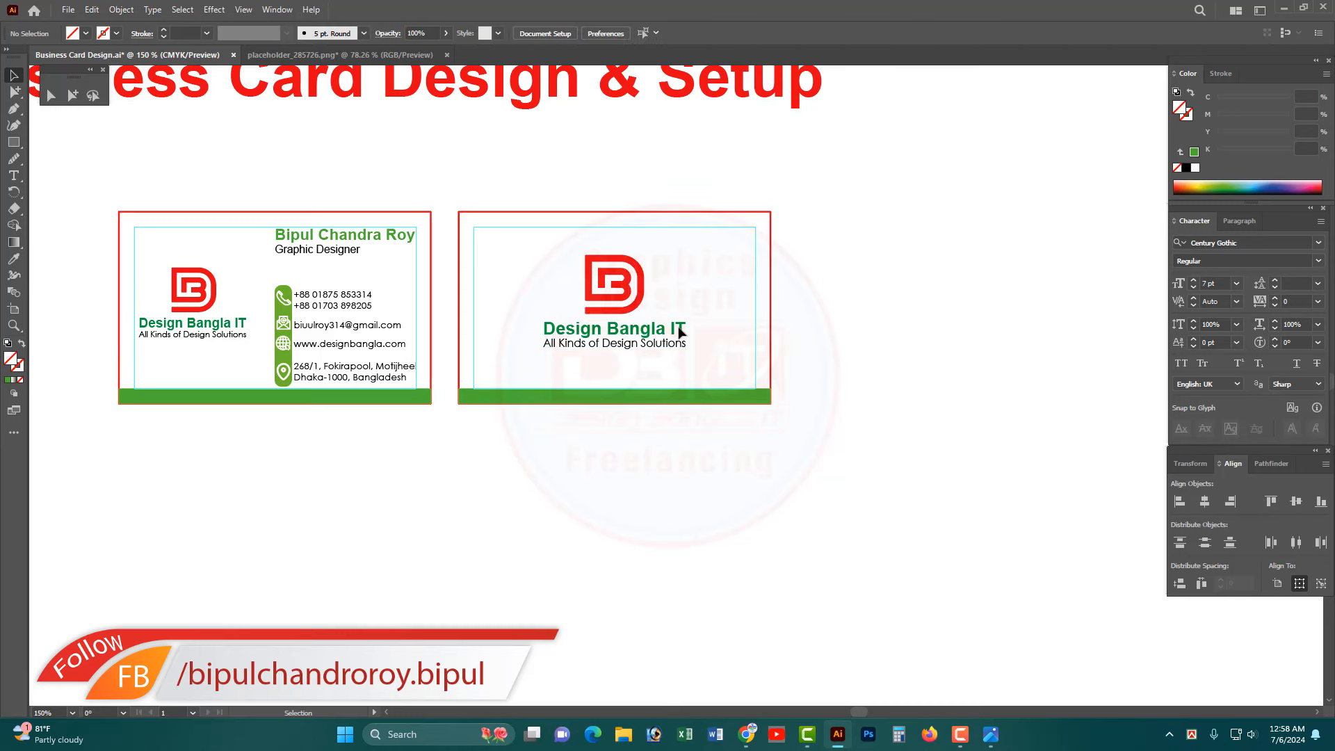
- Group the copied card's logo with its company text, and centre the group and the card vertically on each other
left_click(657, 330)
left_click(623, 288, "shift")
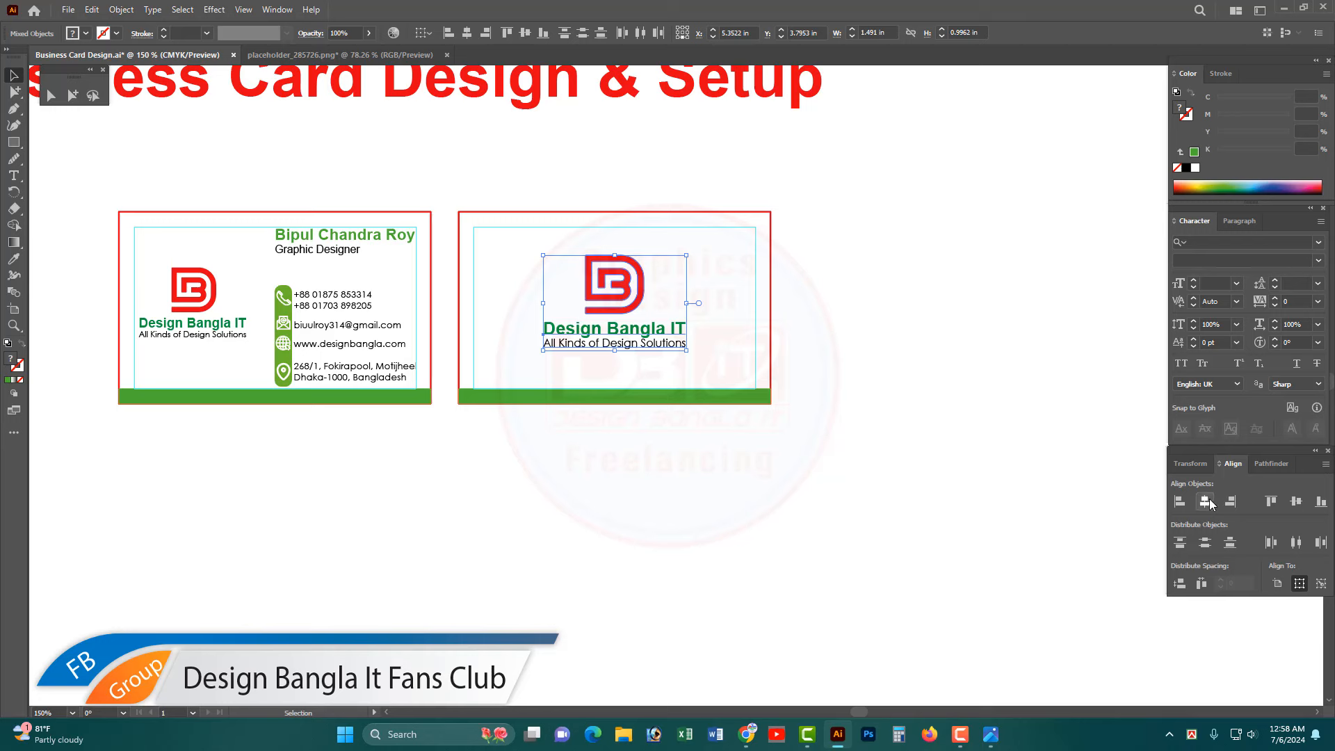
key("ctrl+g")
left_click_drag(819, 464, 591, 264)
left_click(1296, 501)
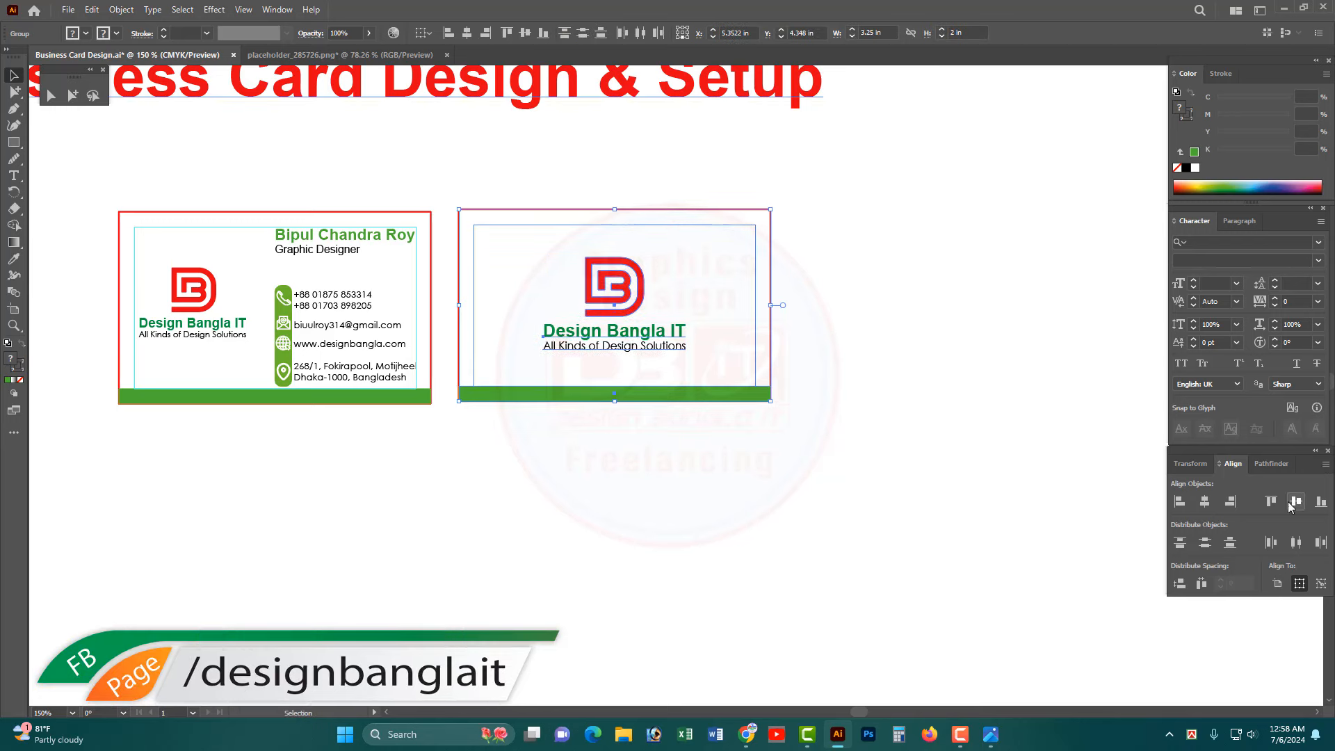
left_click(987, 405)
- On the original card, centre the logo over its company text, group them, and move the group up to the safe-margin line
mouse_move(645, 377)
left_mouse_down()
mouse_move(770, 382)
mouse_move(750, 380)
left_mouse_up()
left_click_drag(521, 376, 581, 420)
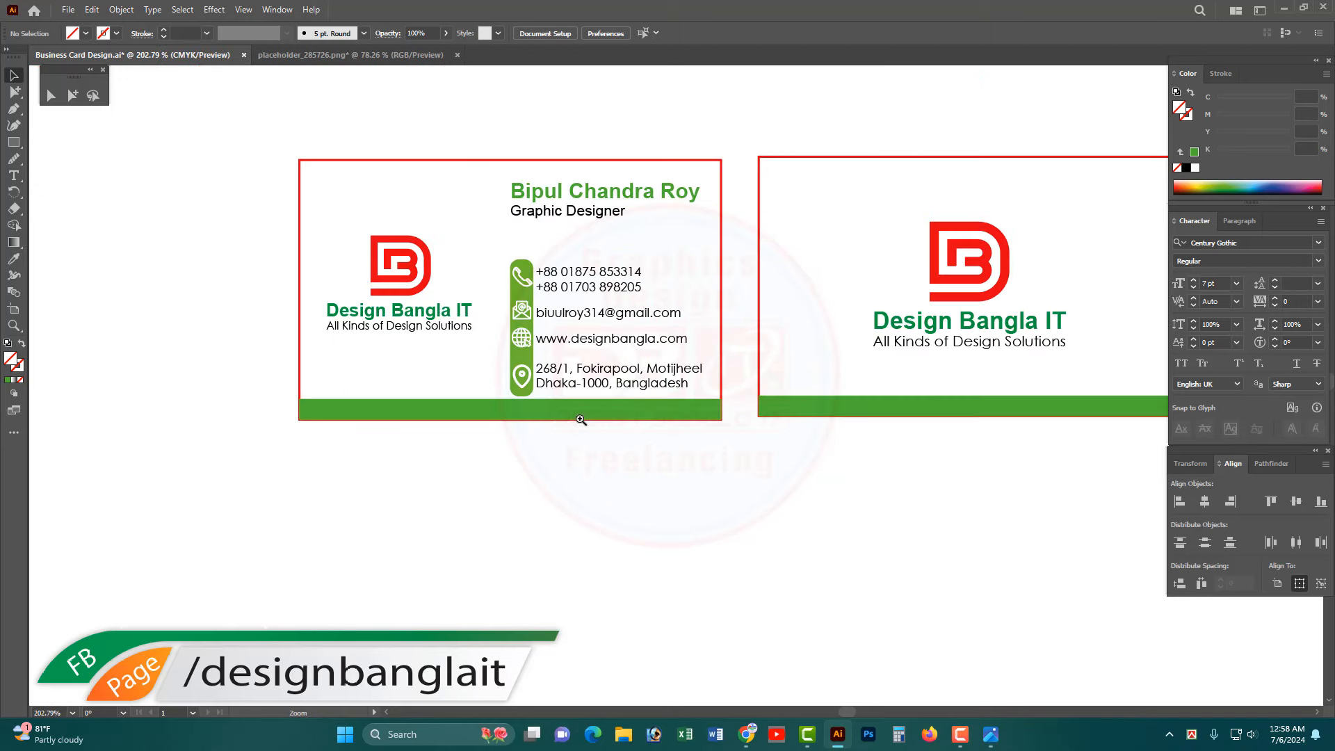
left_click(434, 321)
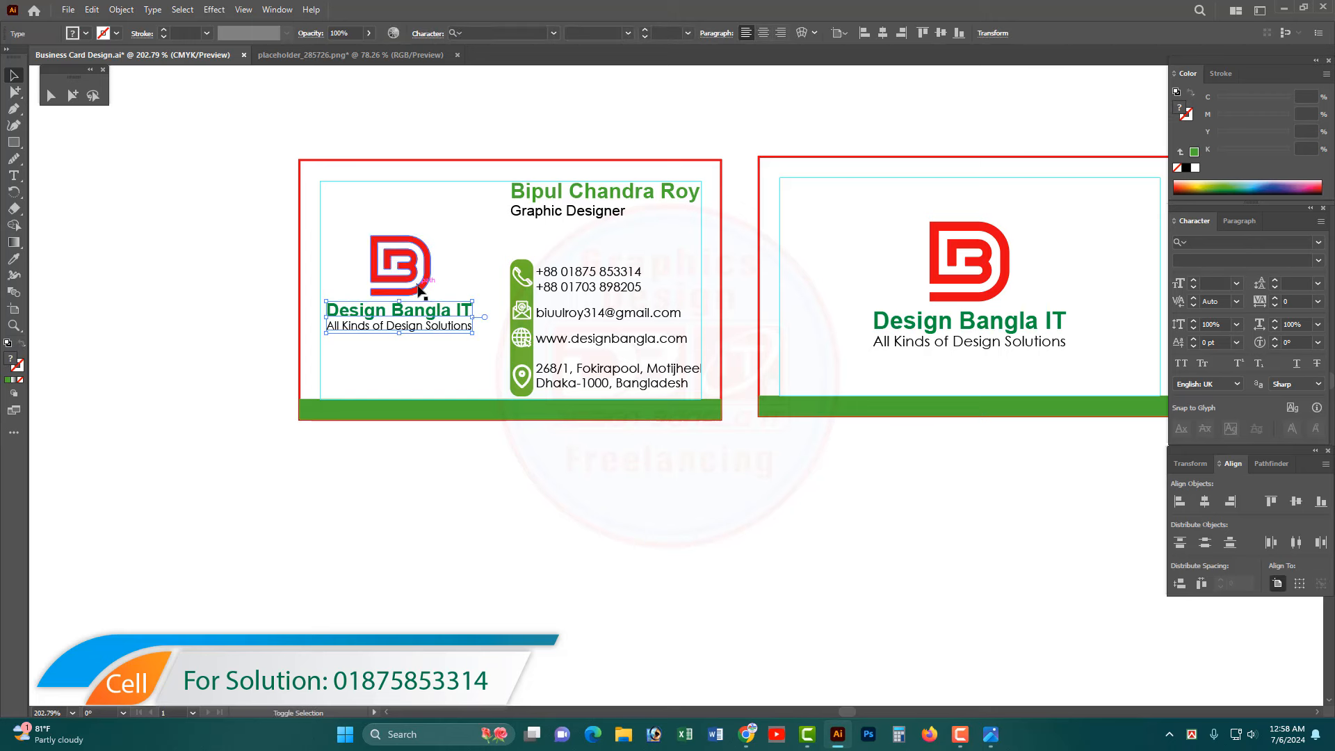
left_click(394, 277, "shift")
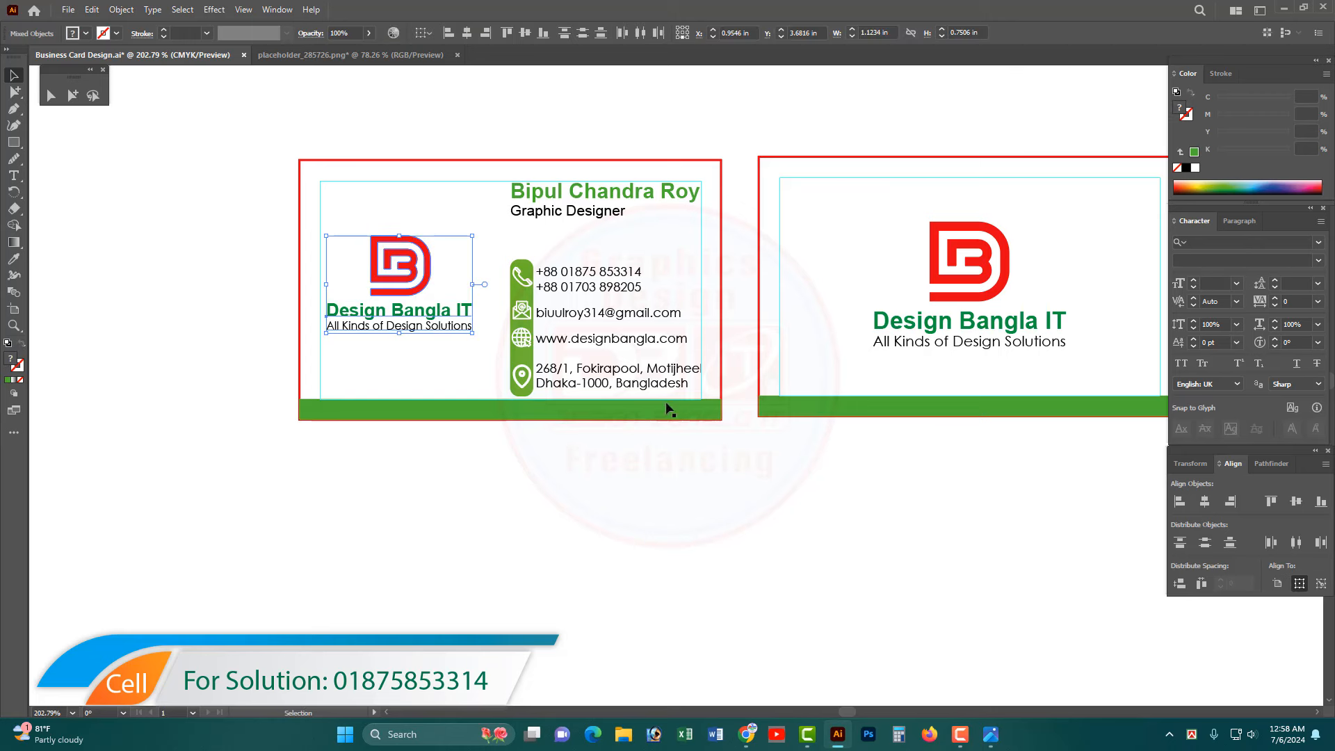
left_click(1205, 502)
key("ctrl+g")
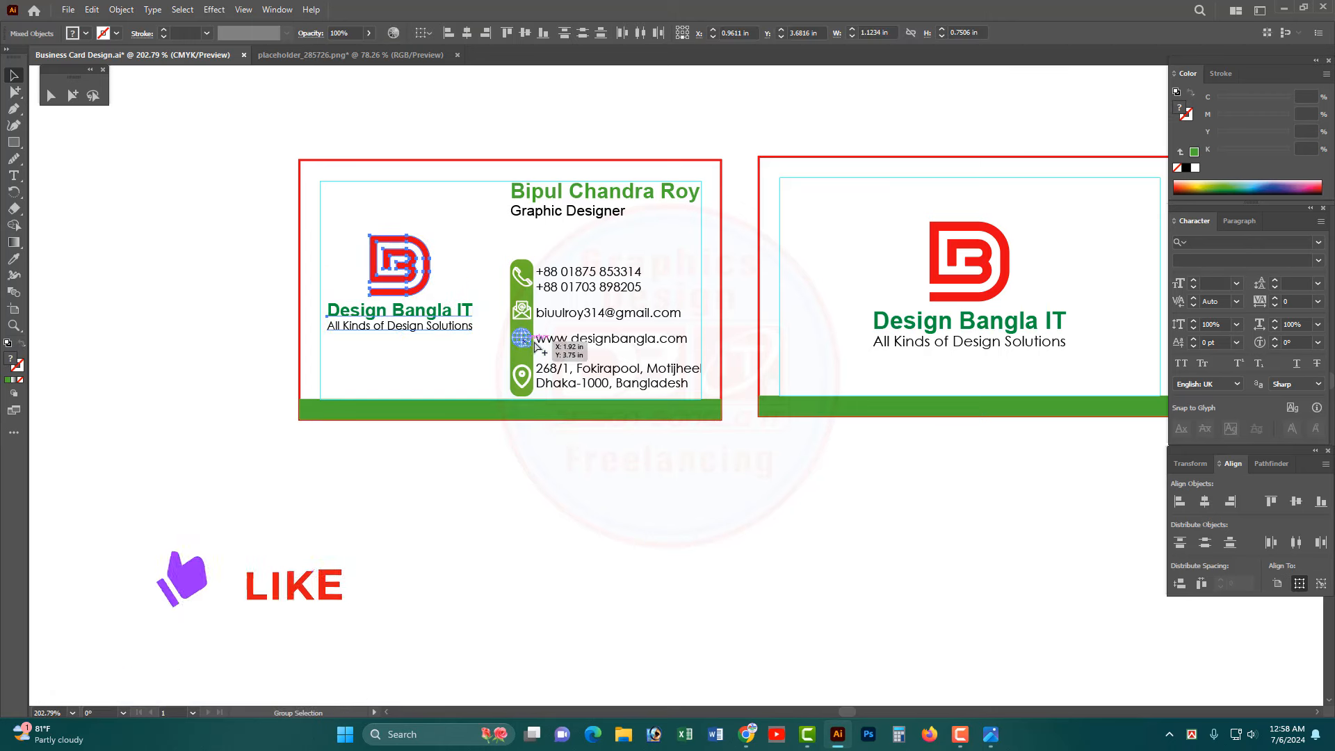
left_click_drag(415, 299, 420, 245)
left_click(426, 328)
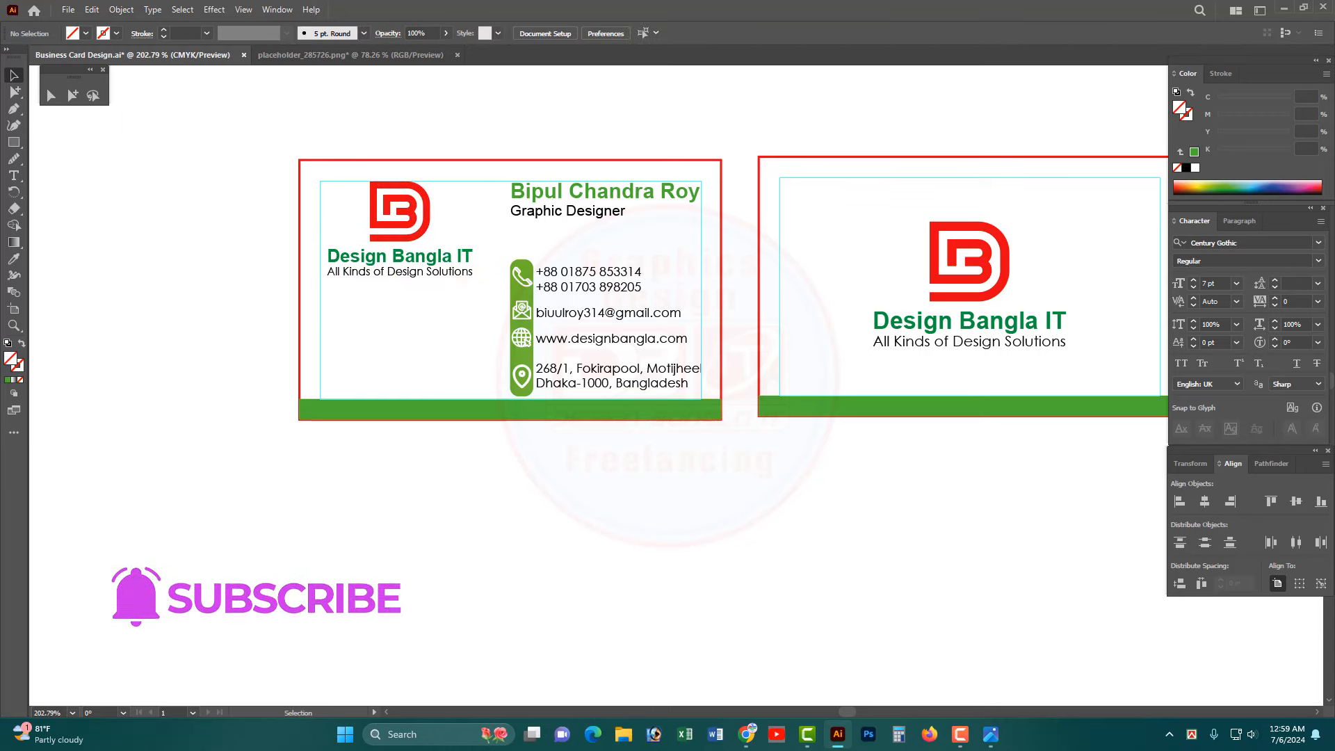
- Draw a square of about 0.6 in below the original card's tagline, with no fill and a 0.5 pt black stroke
left_click(14, 142)
left_click_drag(369, 314, 436, 380)
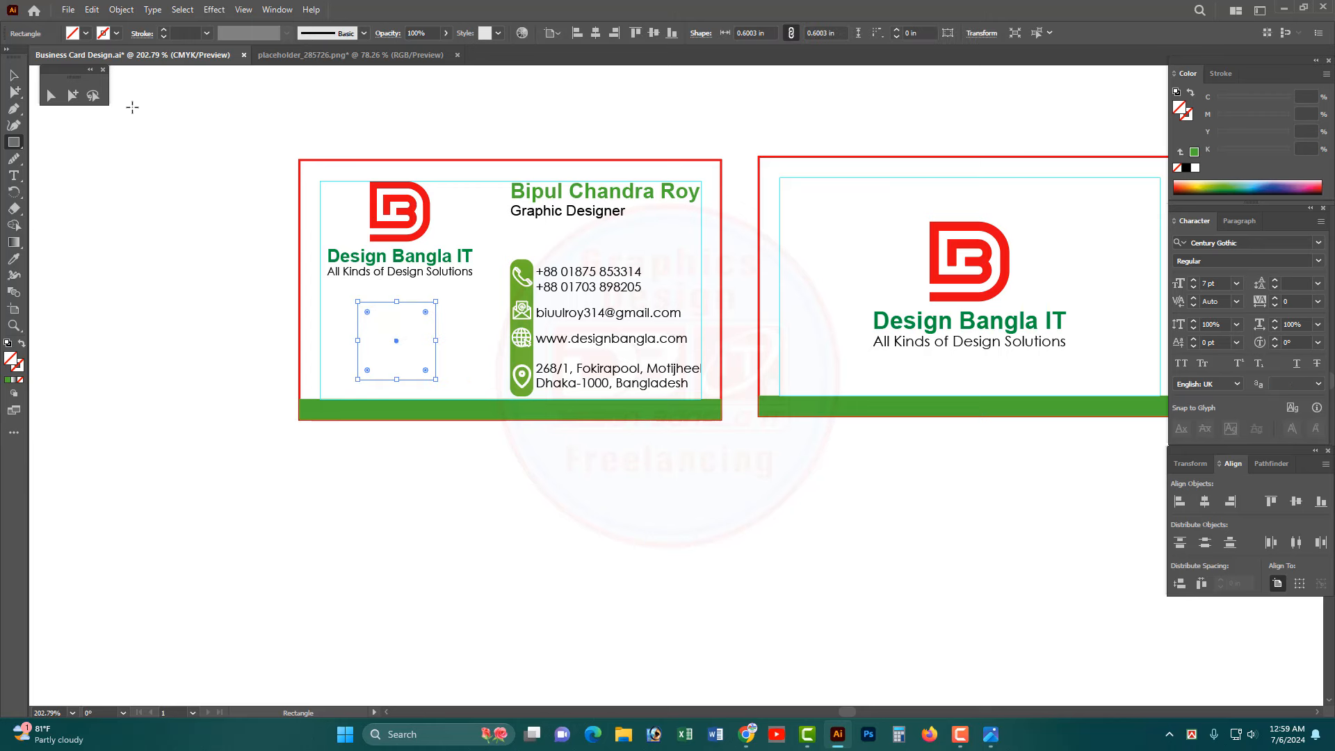
left_click(14, 75)
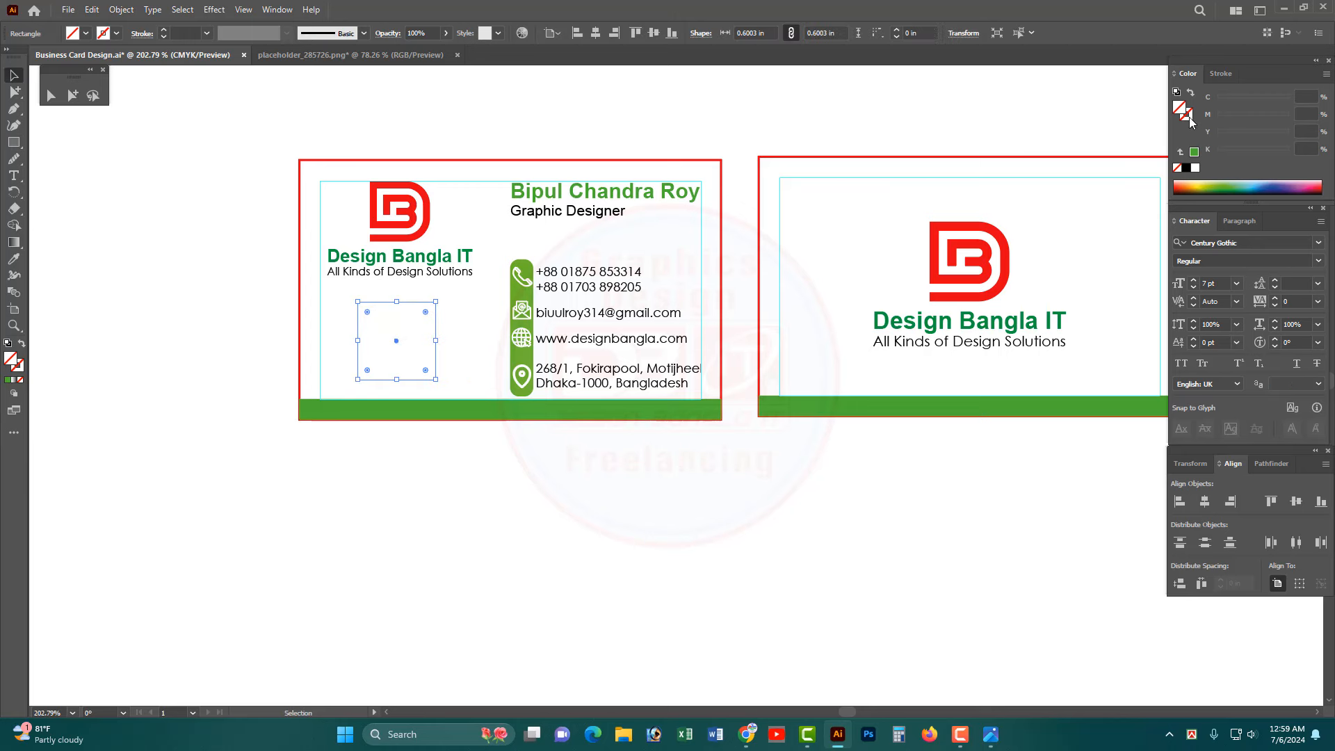
left_click(1187, 167)
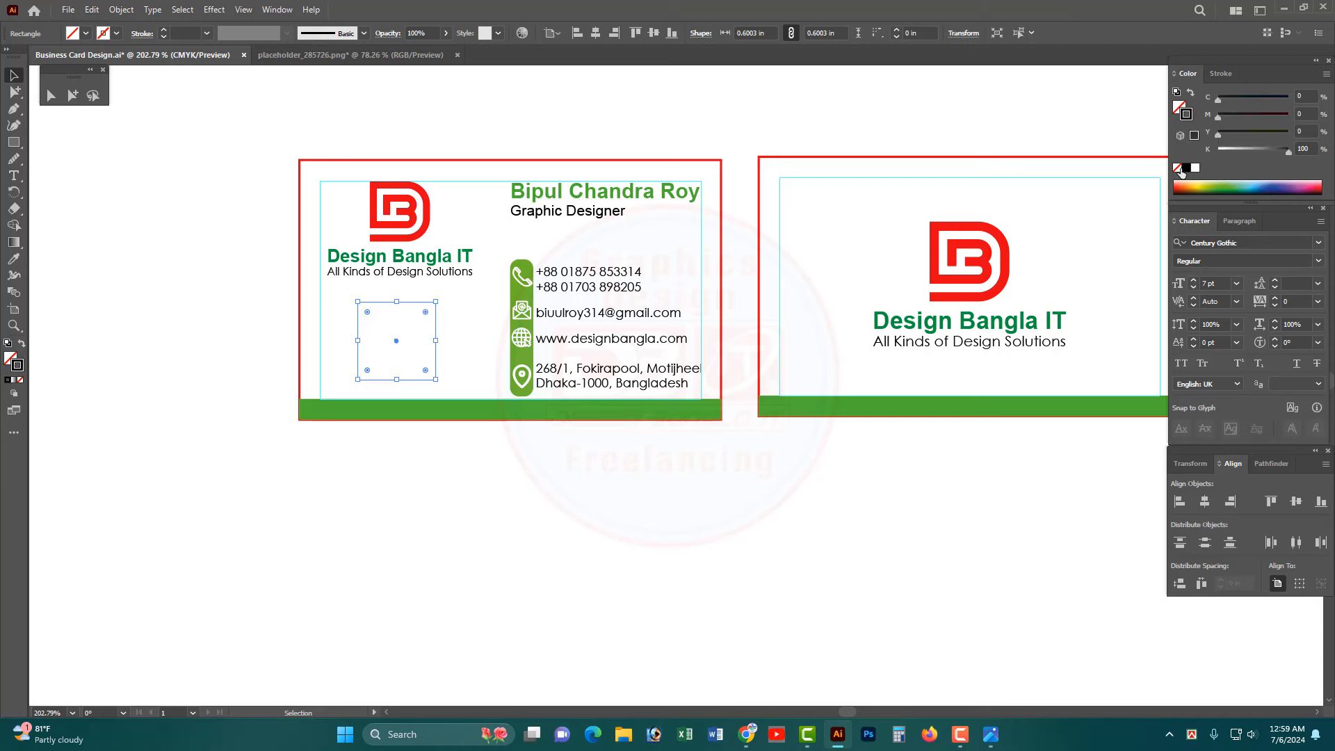
left_click(206, 33)
left_click(226, 67)
left_click(396, 116)
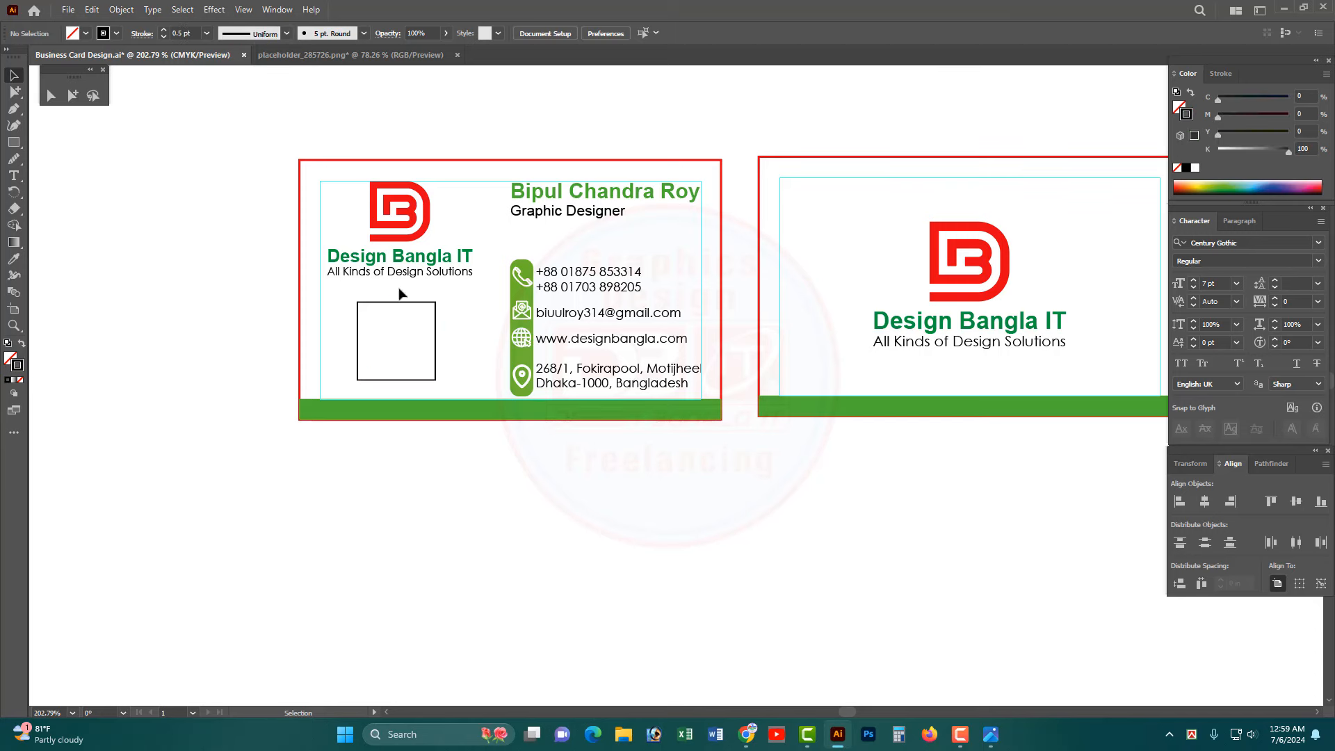
left_click_drag(618, 384, 520, 382)
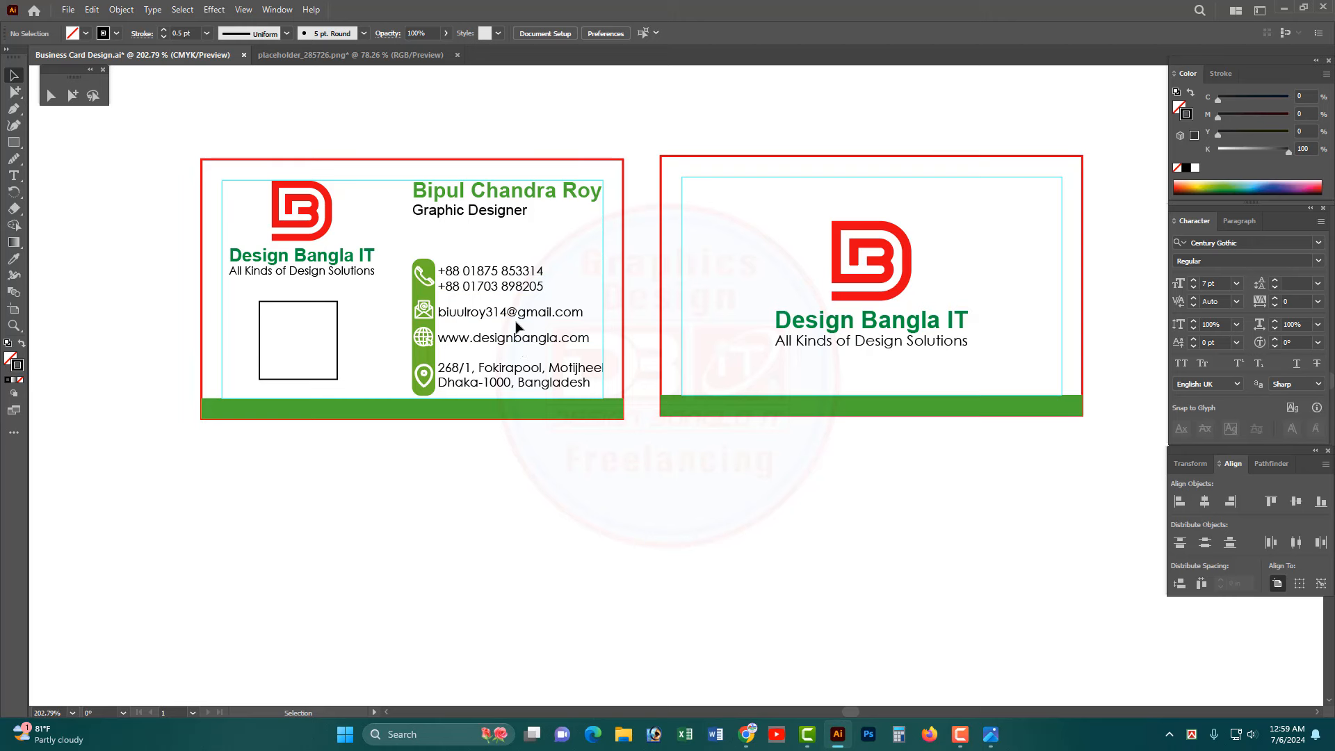
- Switch to Chrome and search Google for "QR Code generate" in the empty tab
left_click(746, 734)
left_click(696, 18)
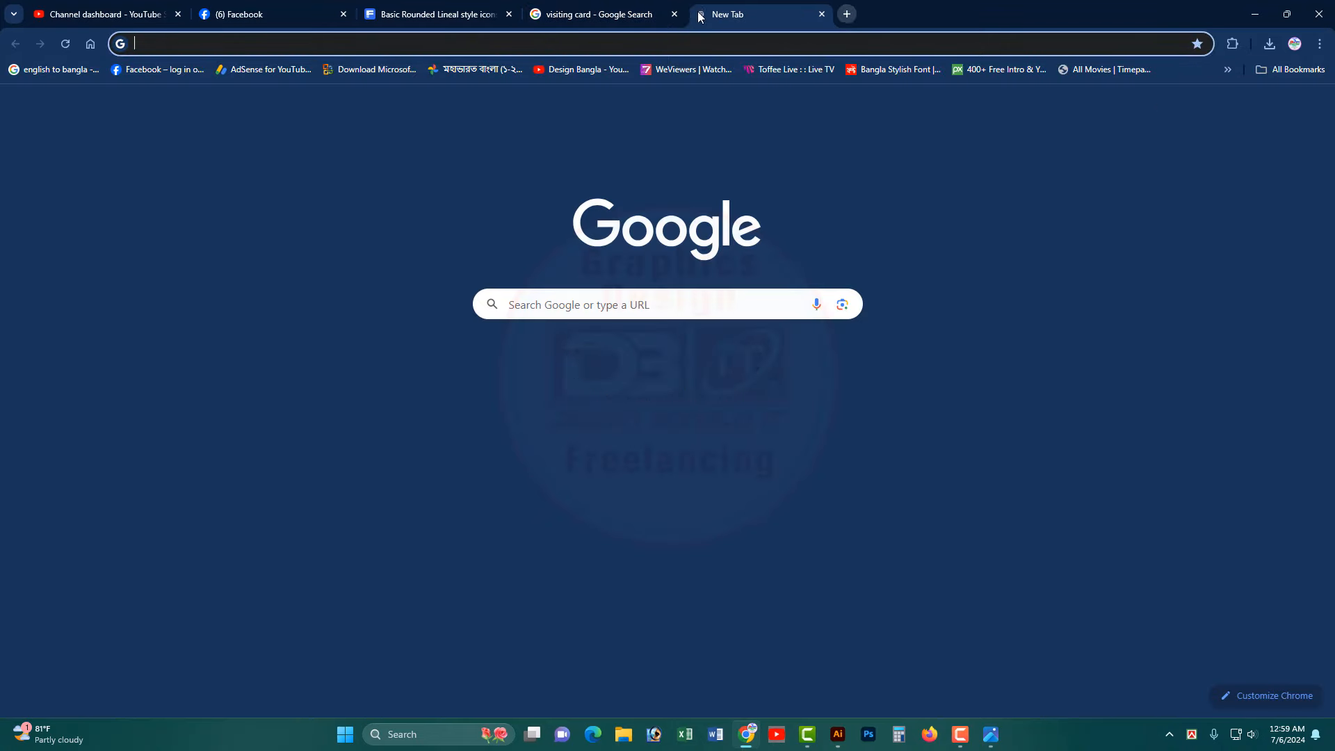
left_click(654, 305)
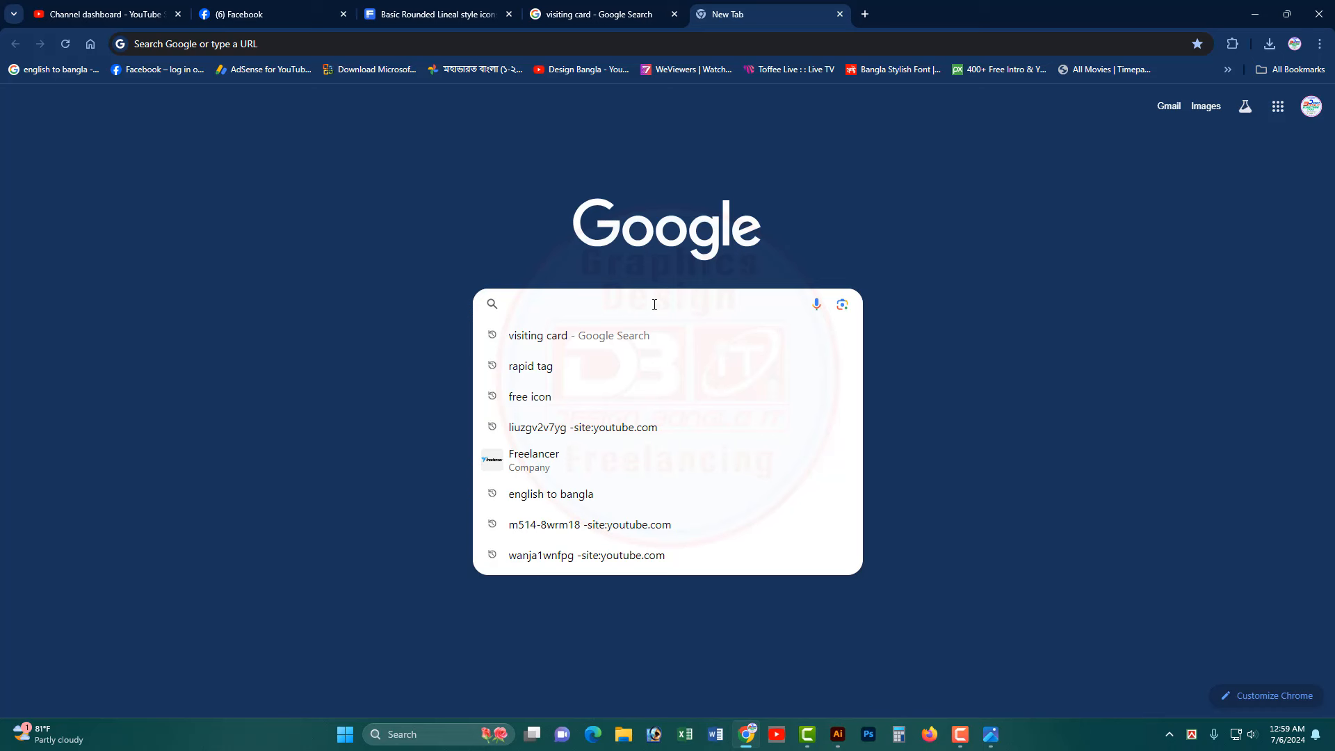
type("Q")
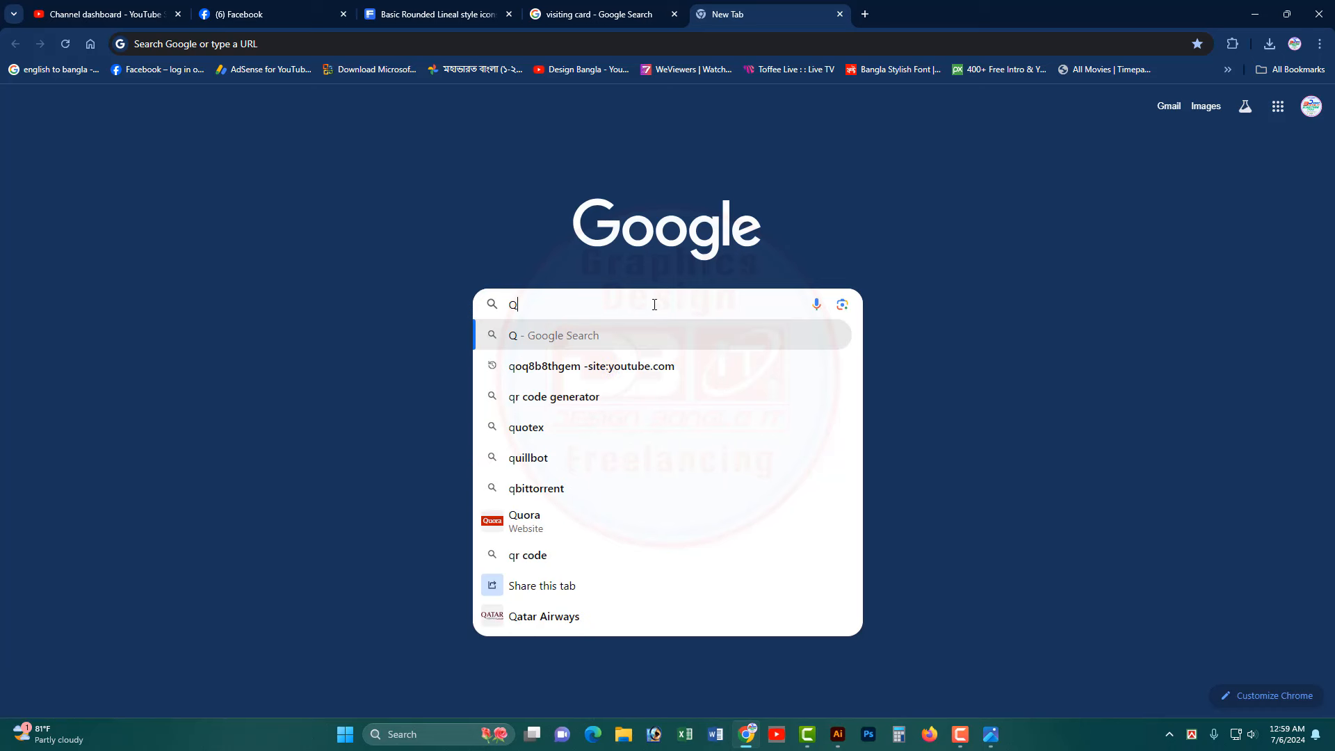
type("R")
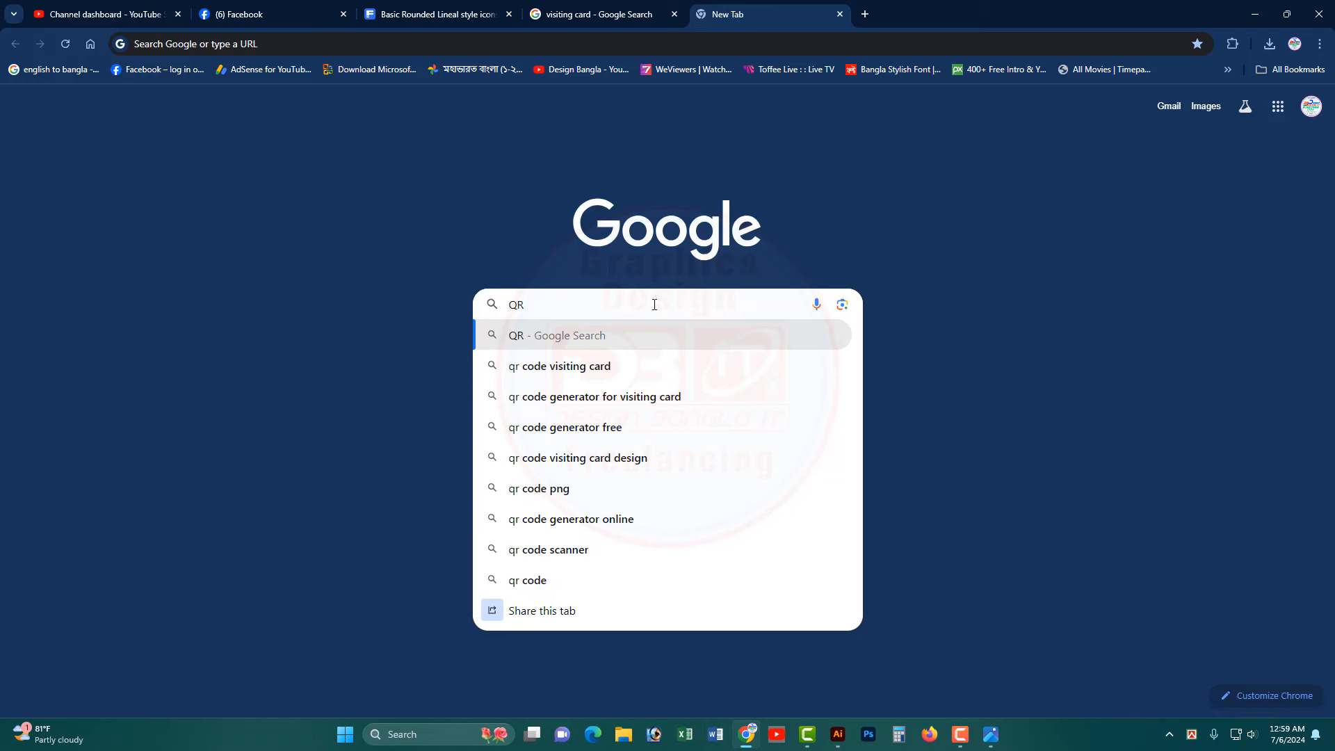
type(" Code ")
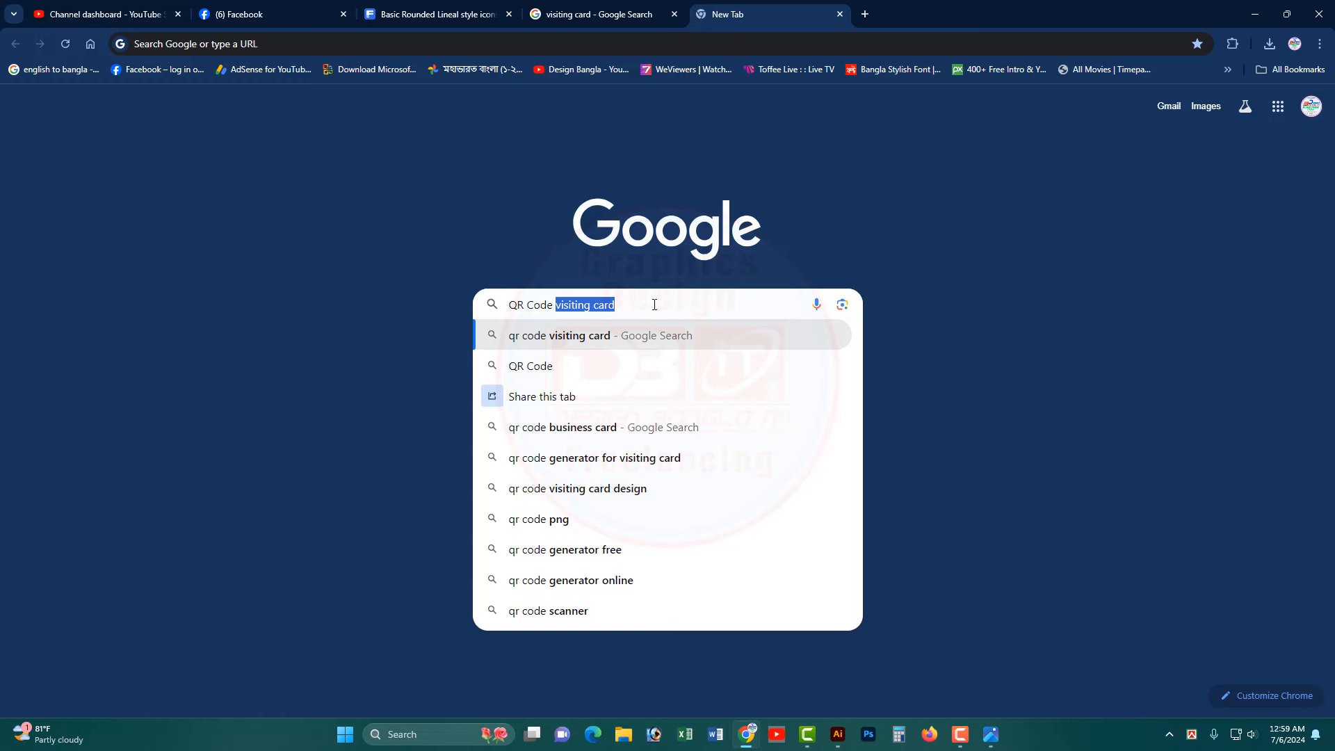
type("generate")
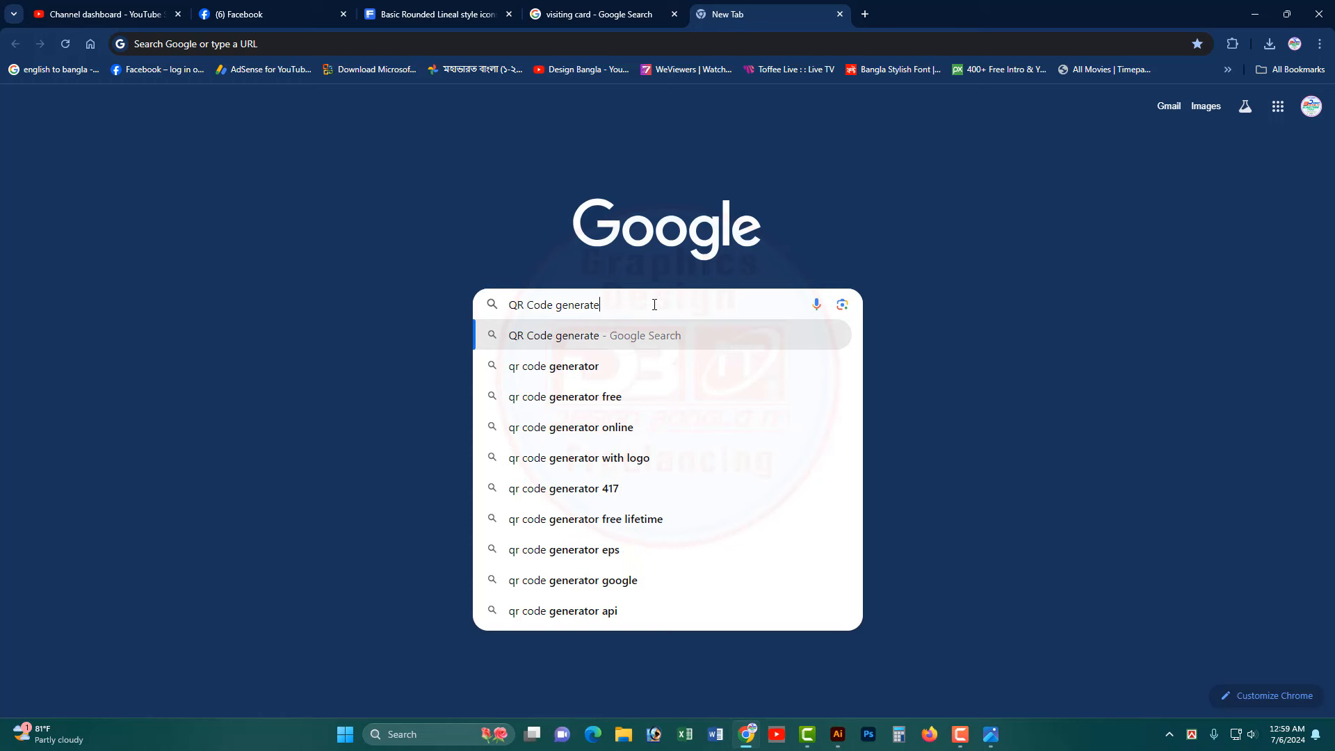
key("Return")
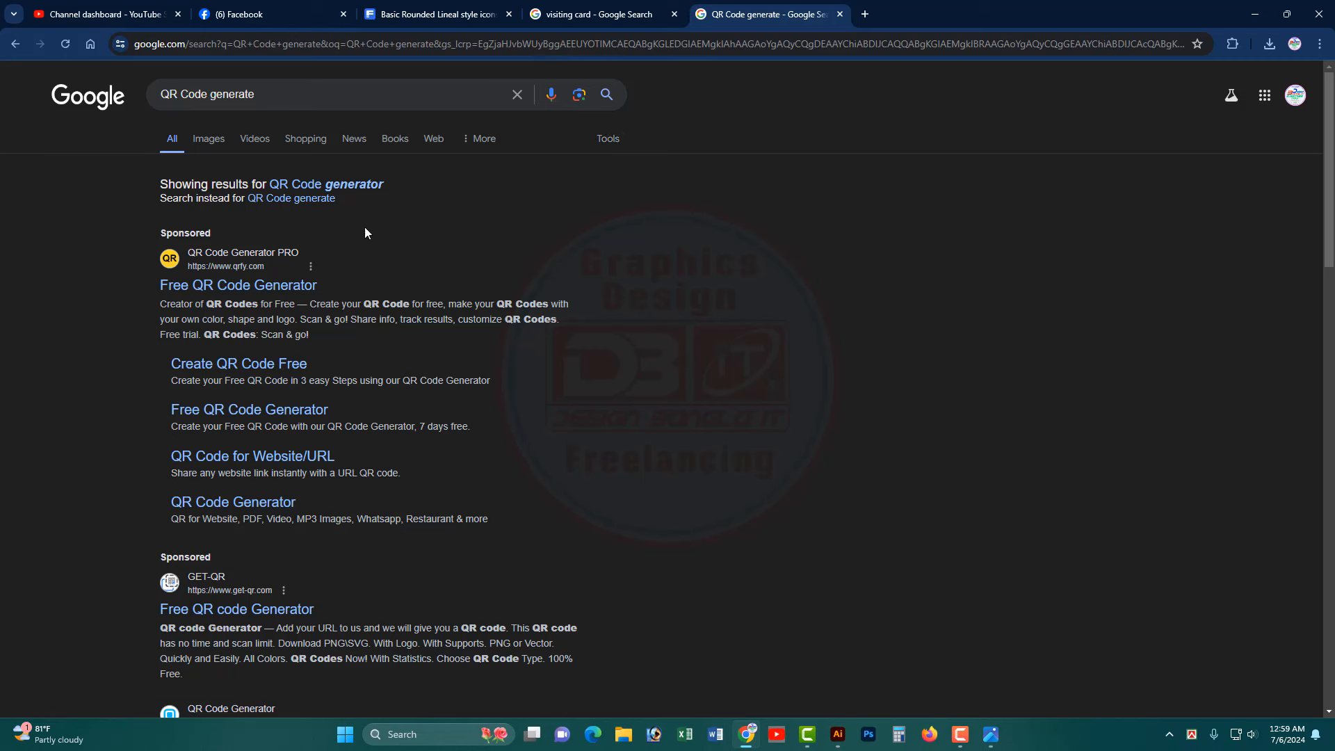
- Open the goqr.me QR Code Generator, look at the vCard and phone call forms, and choose the text type
left_click(261, 286)
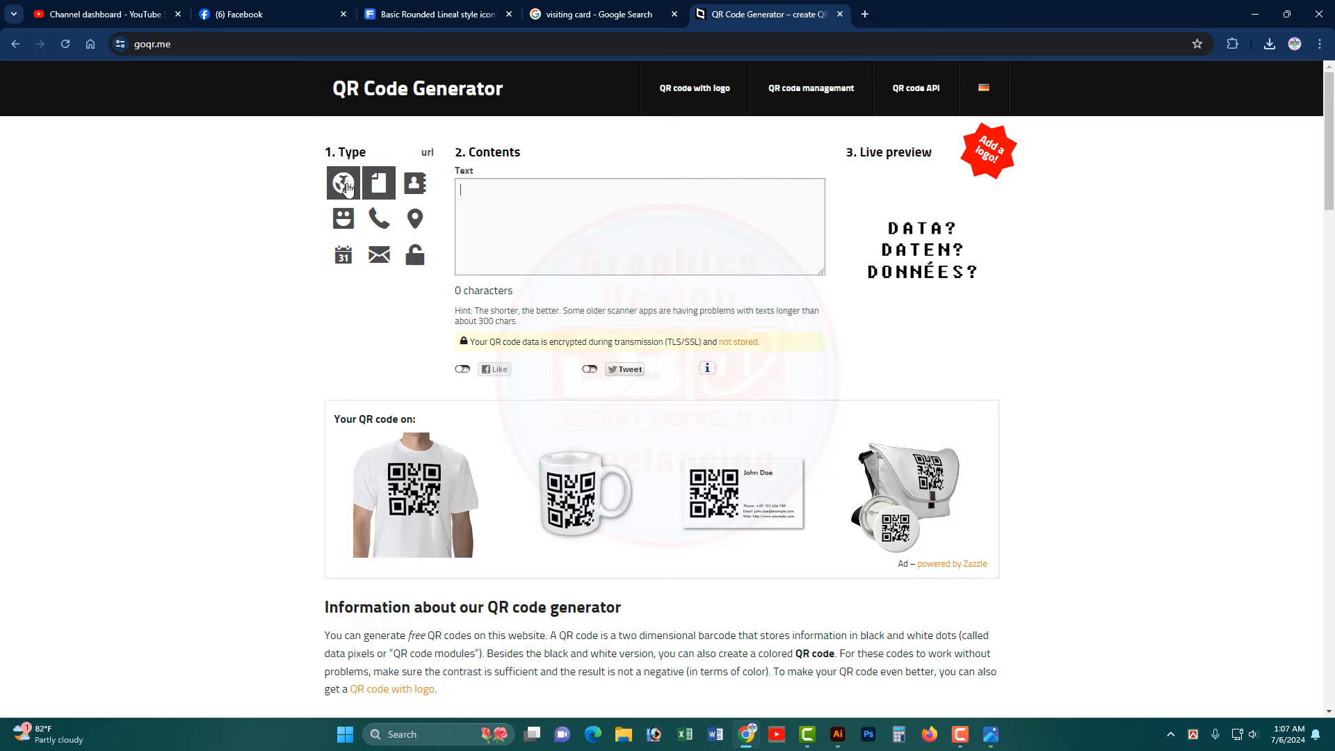
left_click(416, 194)
left_click(529, 188)
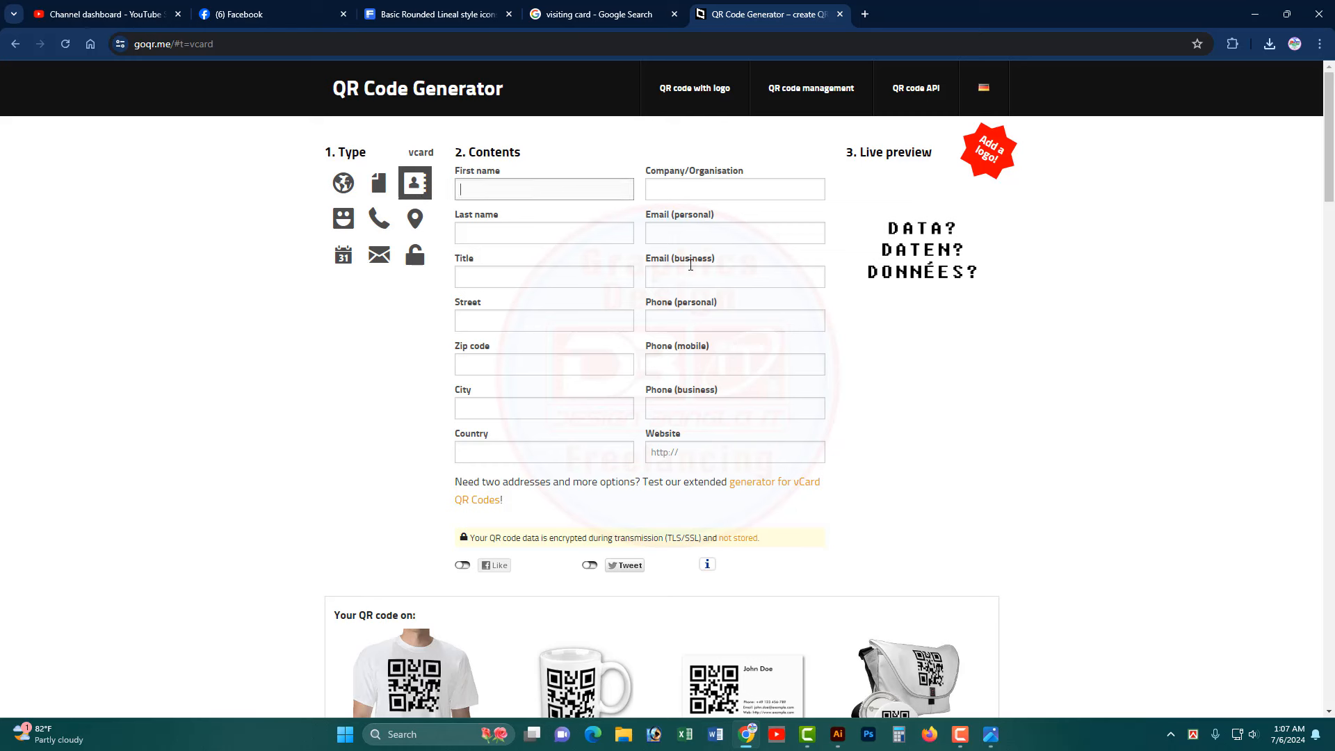
left_click(379, 221)
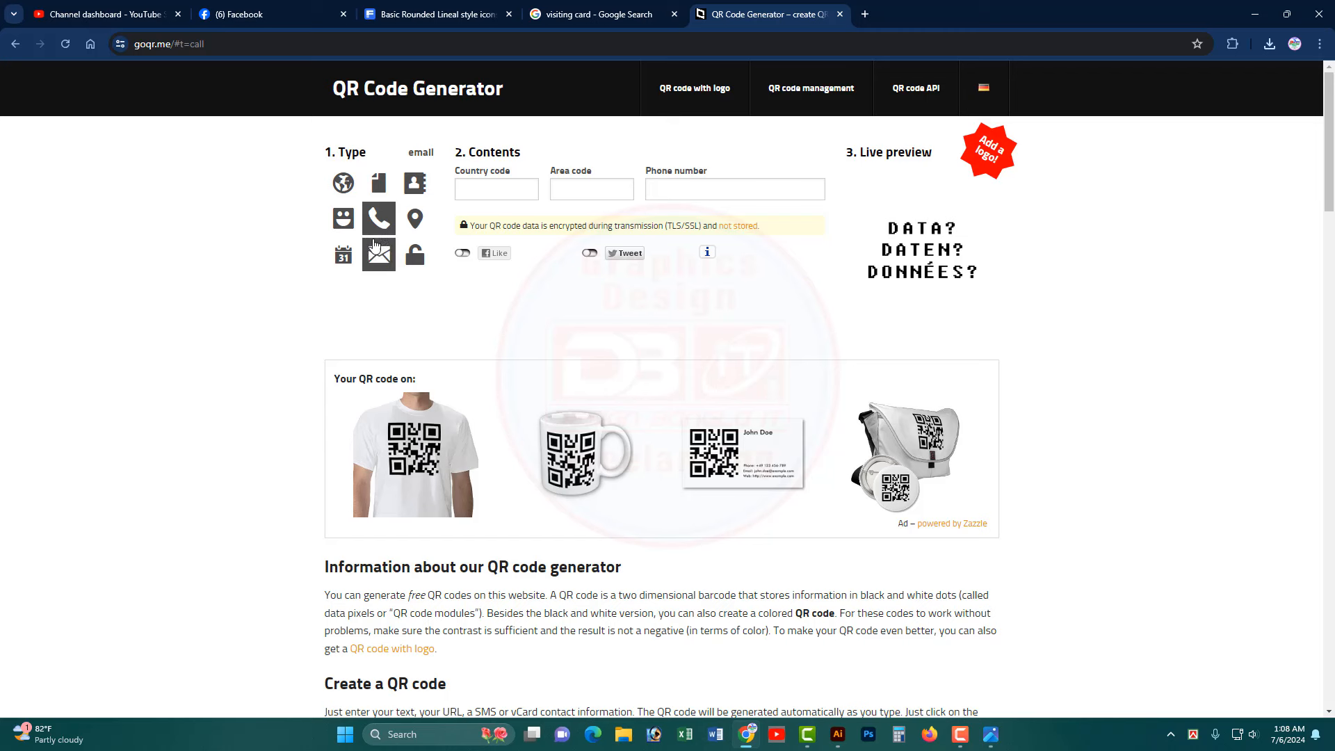
left_click(382, 188)
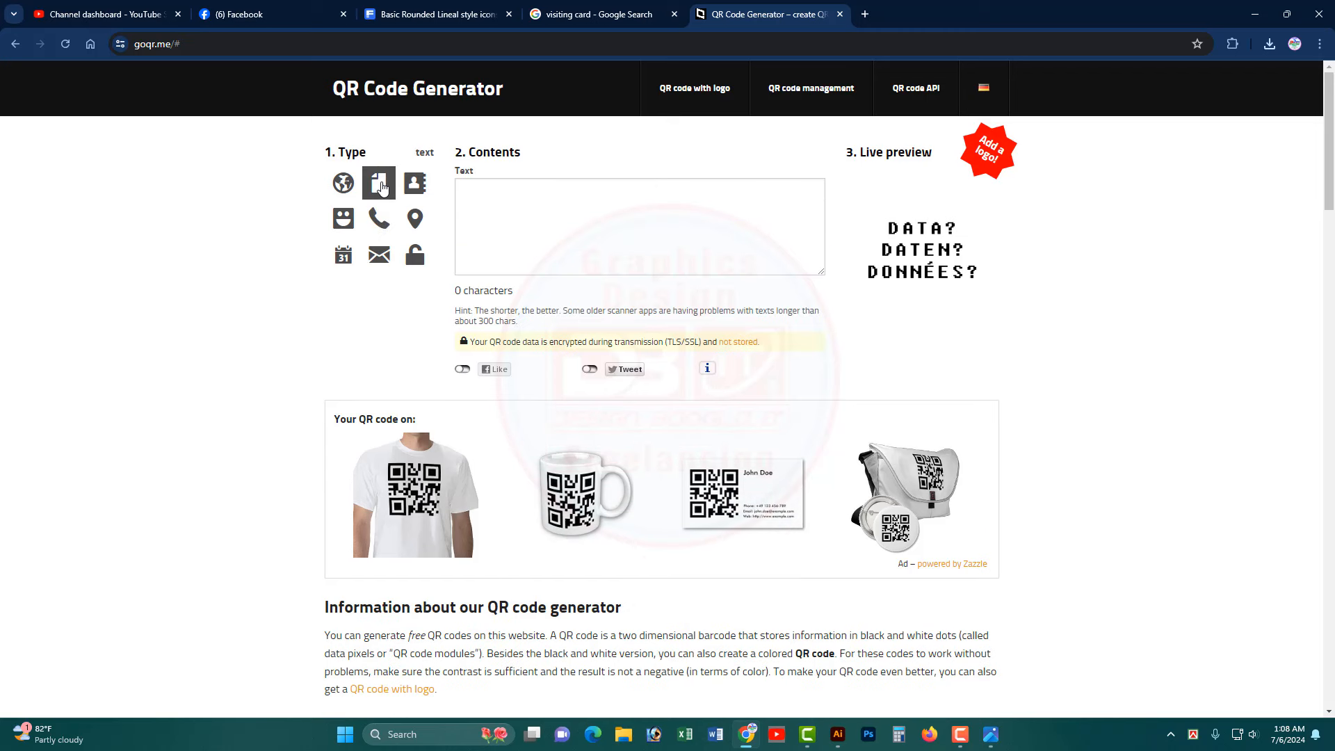
- Try to generate a QR code by pasting the card's full contact details as its text, and reload the page
left_click(496, 202)
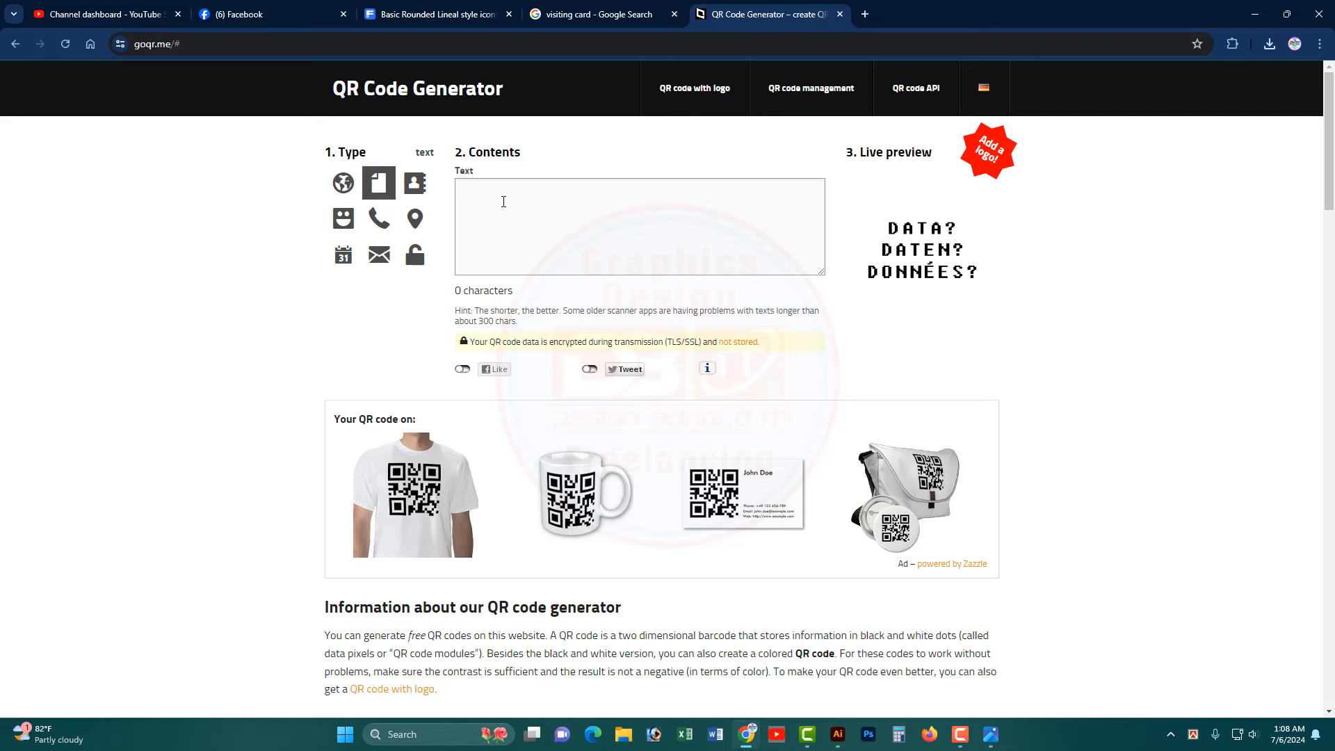
key("ctrl+v")
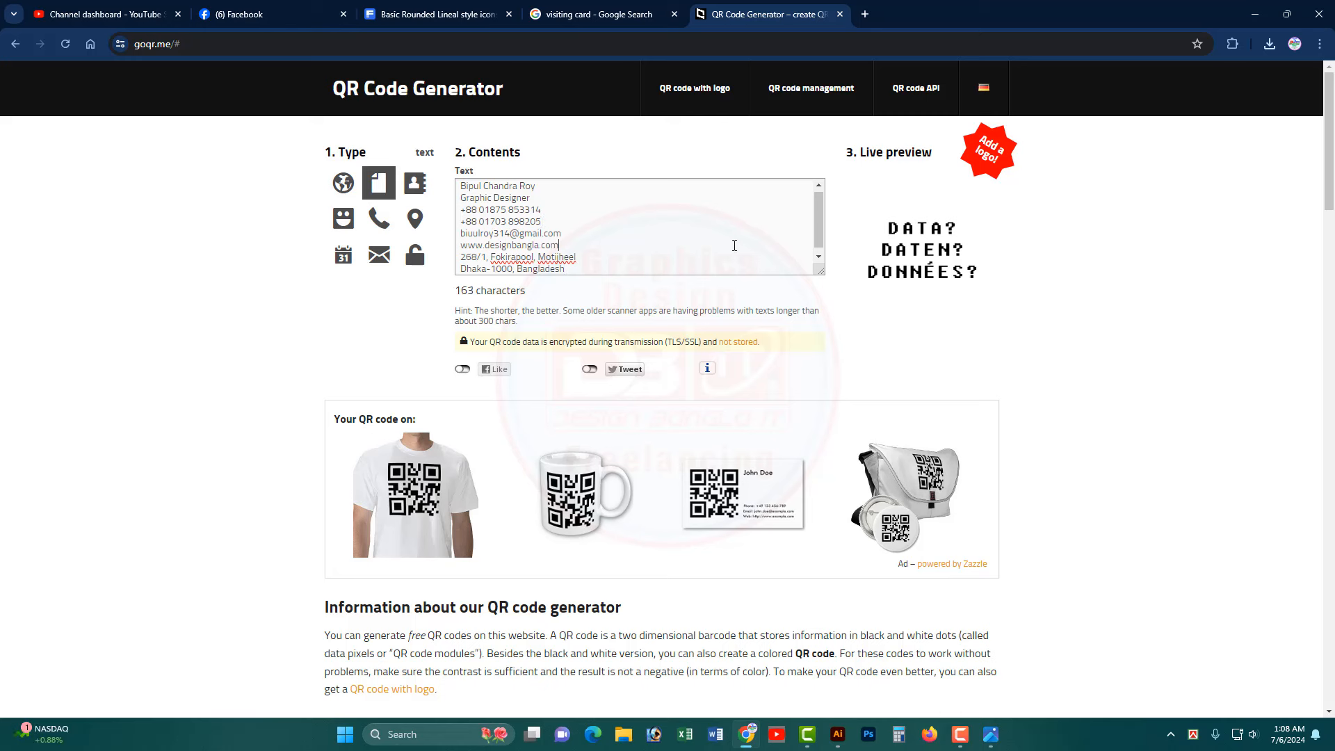
scroll(720, 245, "up", 1)
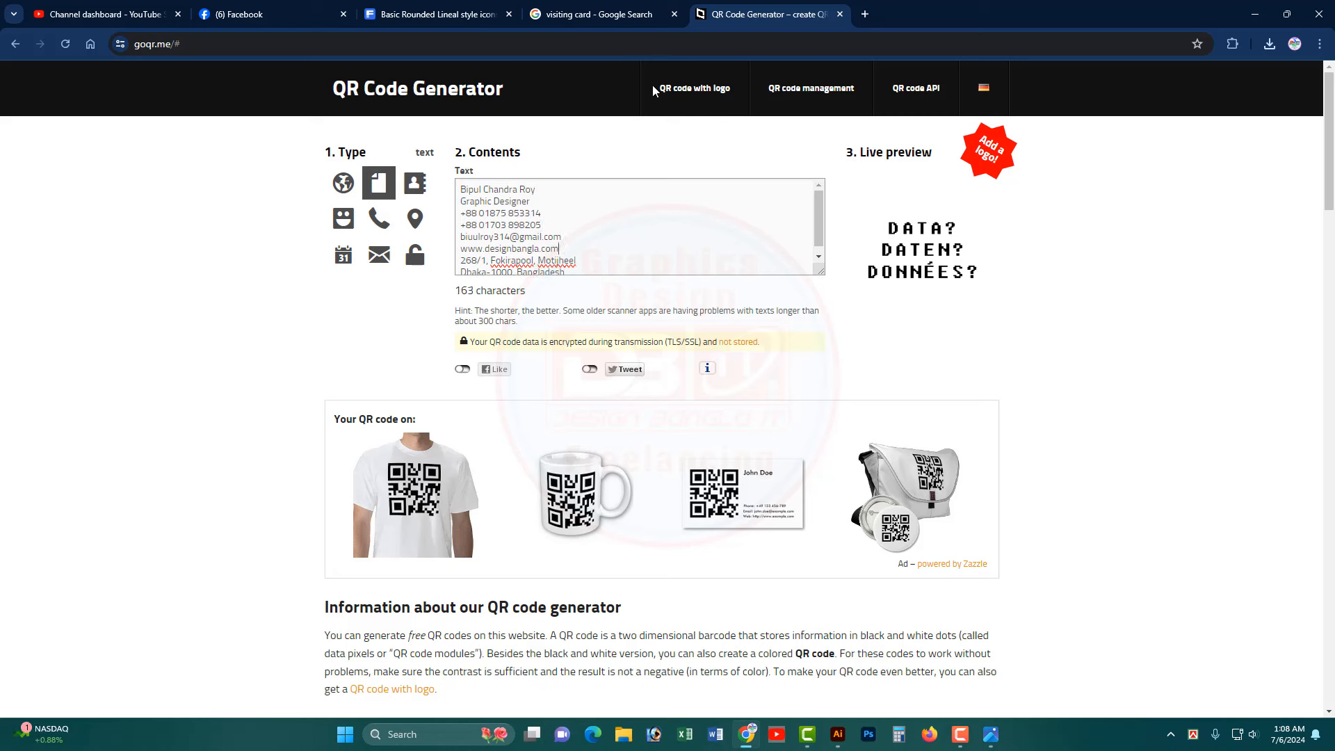
left_click(66, 45)
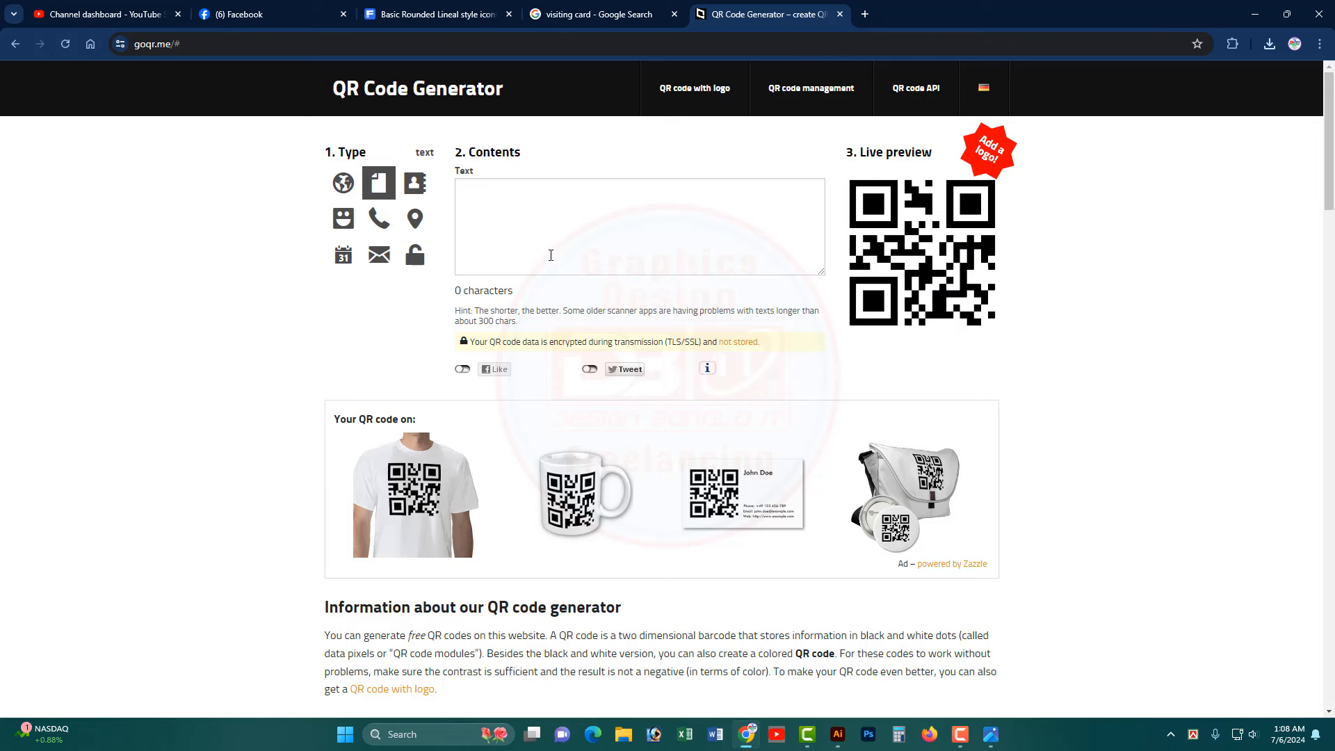
- Enter the designer's name, job title and contact details as the QR code text and download the code in EPS format
left_click(526, 223)
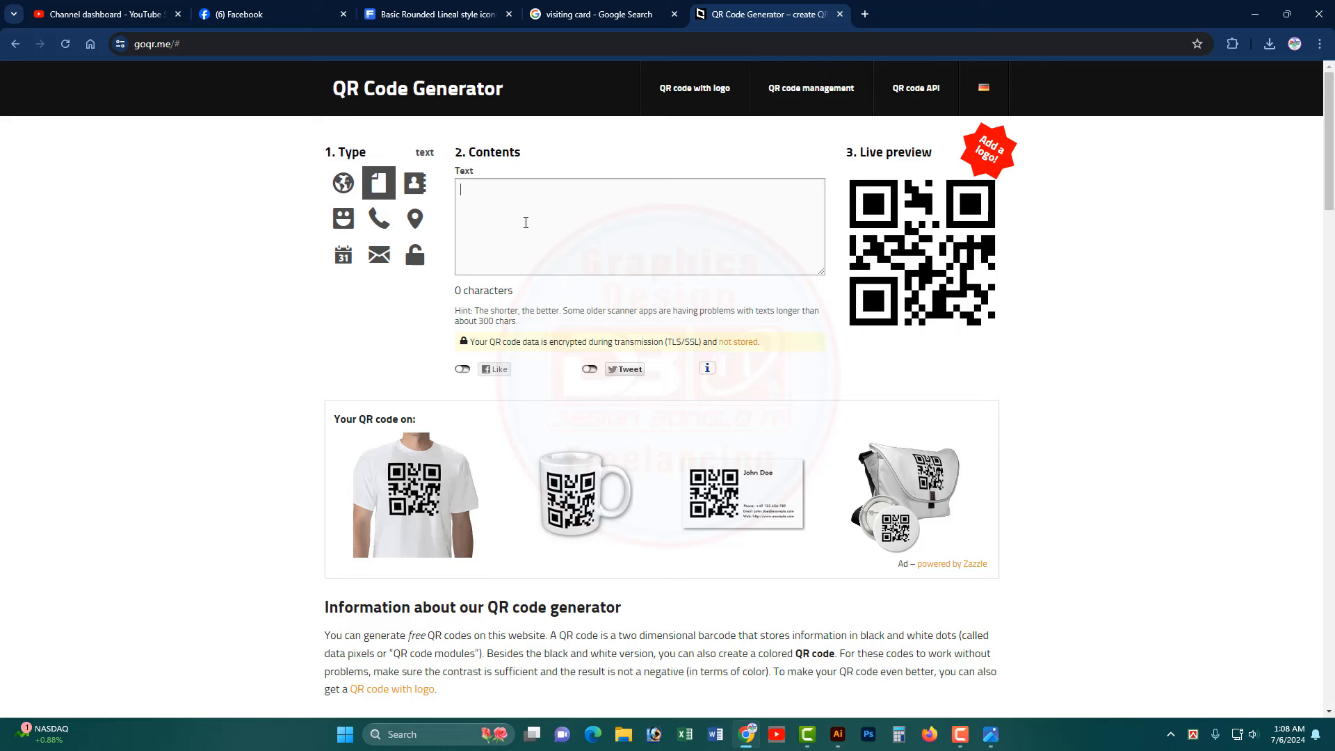
key("ctrl+v")
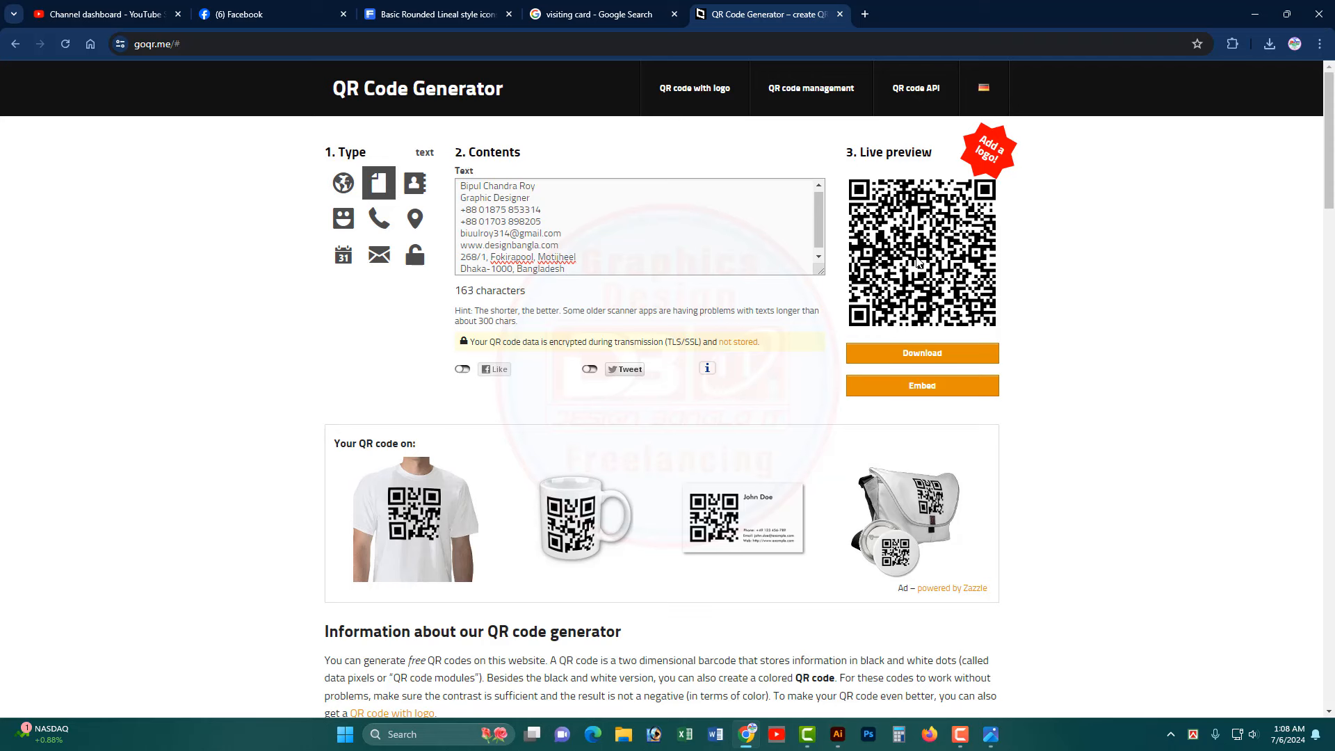
left_click(929, 362)
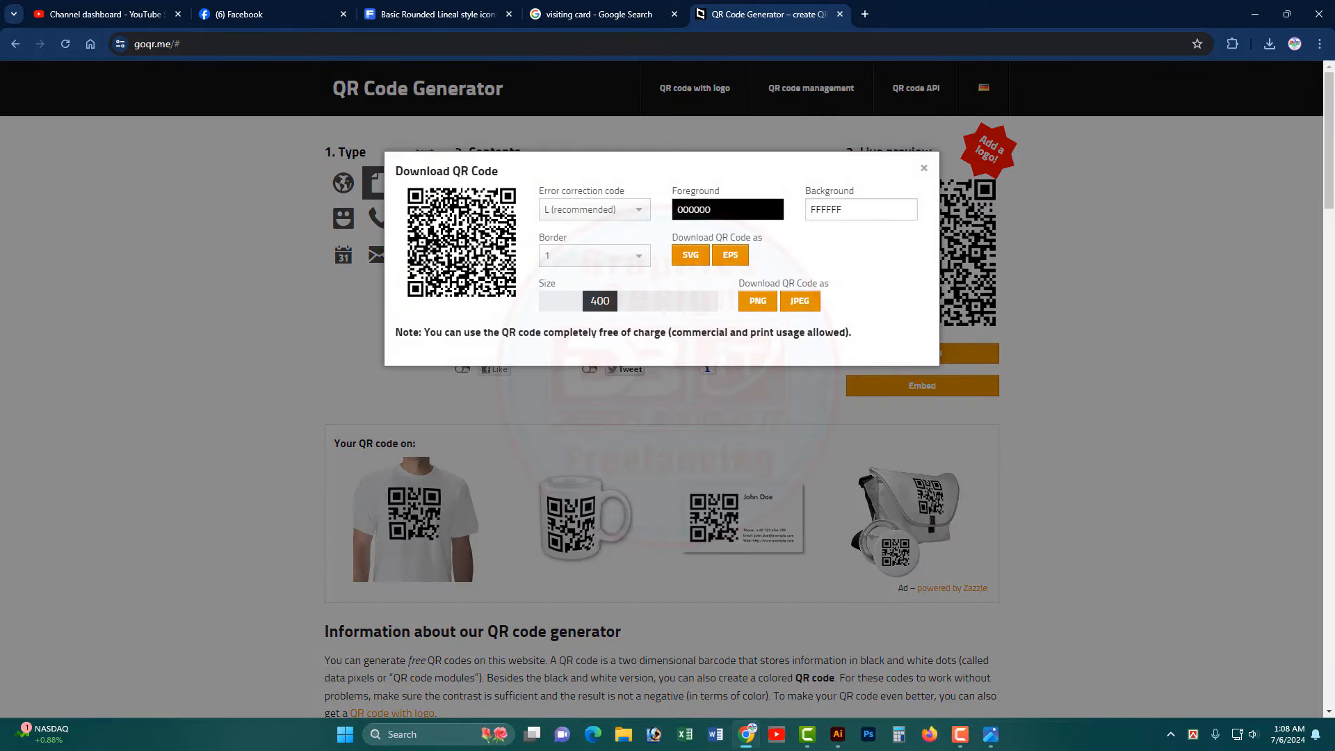
left_click(749, 207)
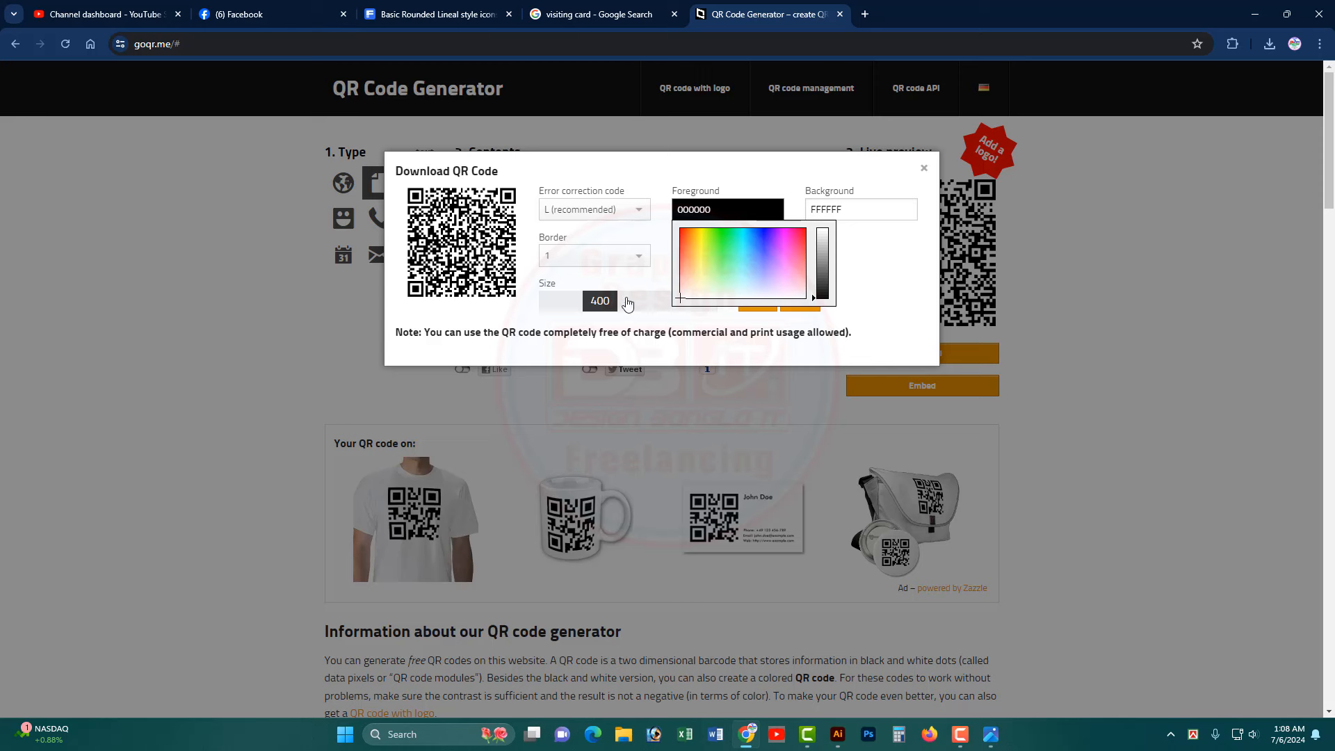
left_click(768, 183)
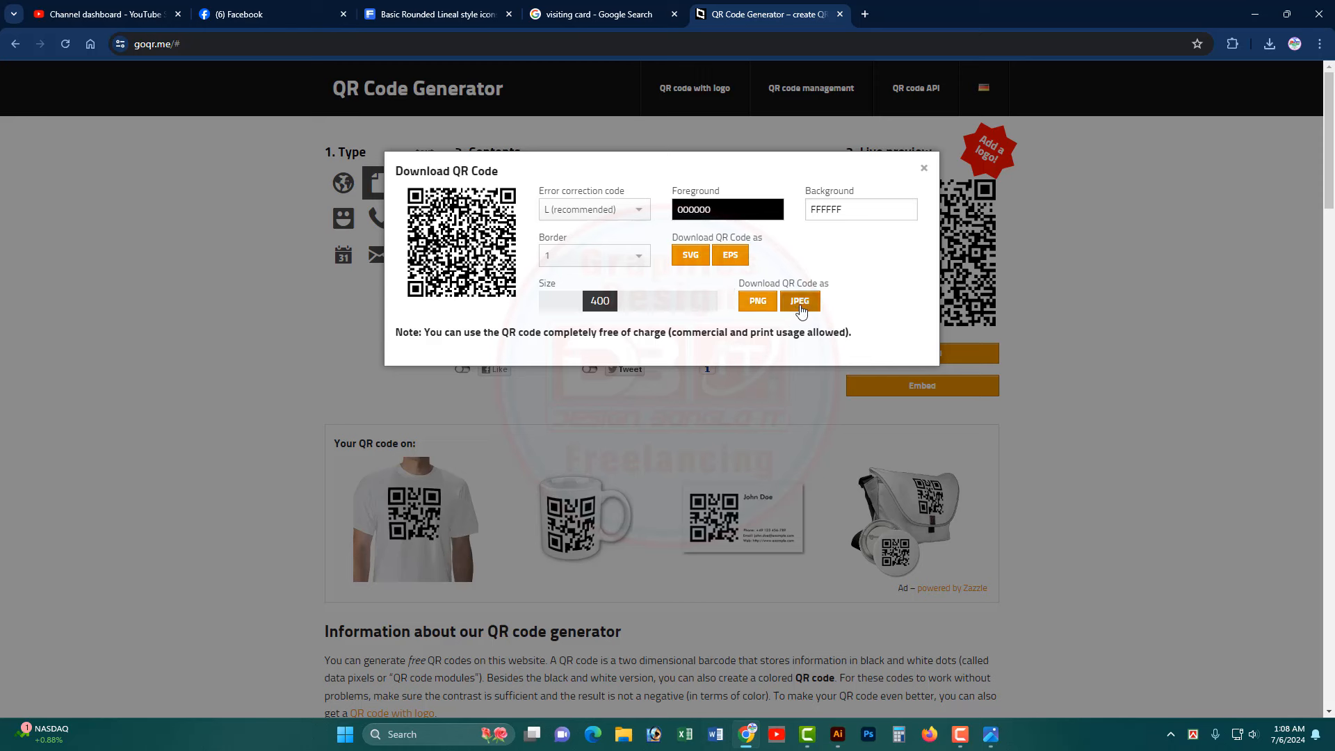
left_click(731, 256)
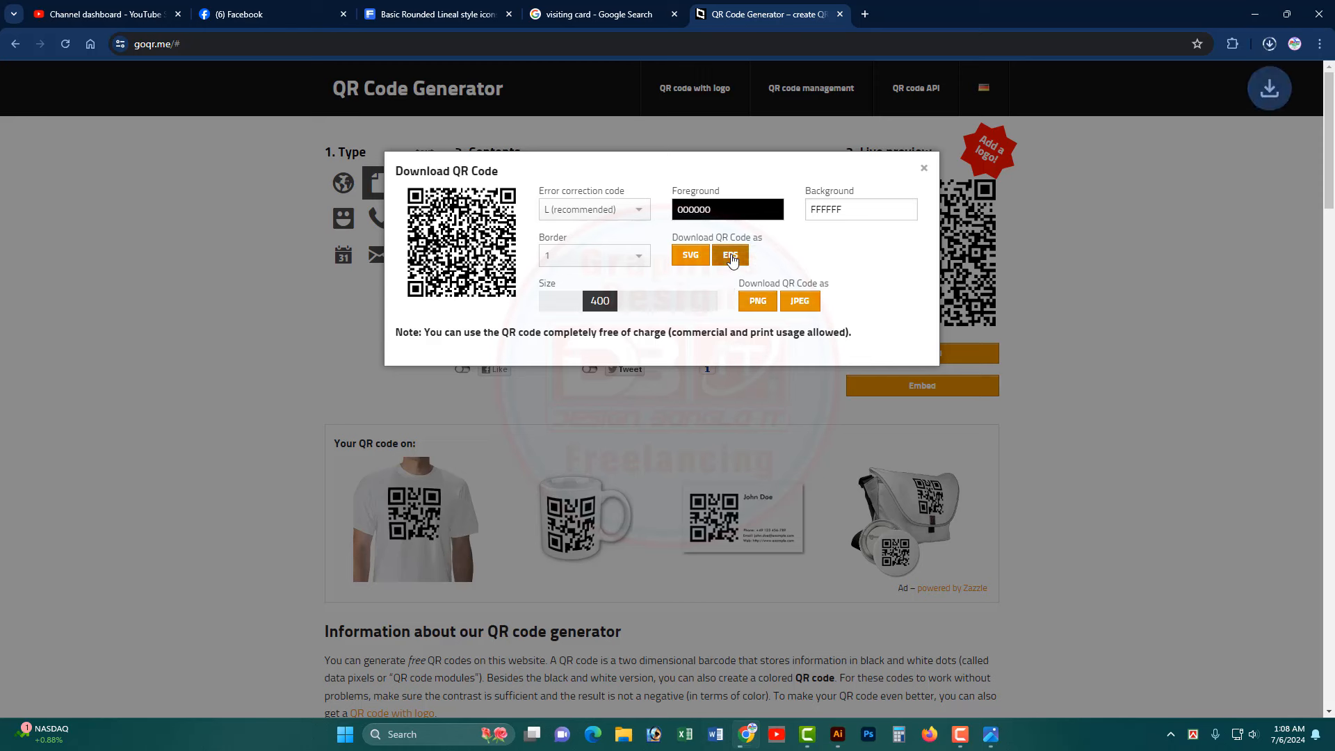
- Open the downloaded qrcode.eps in Illustrator and move the QR code off the artboard onto the empty canvas
left_click(1270, 47)
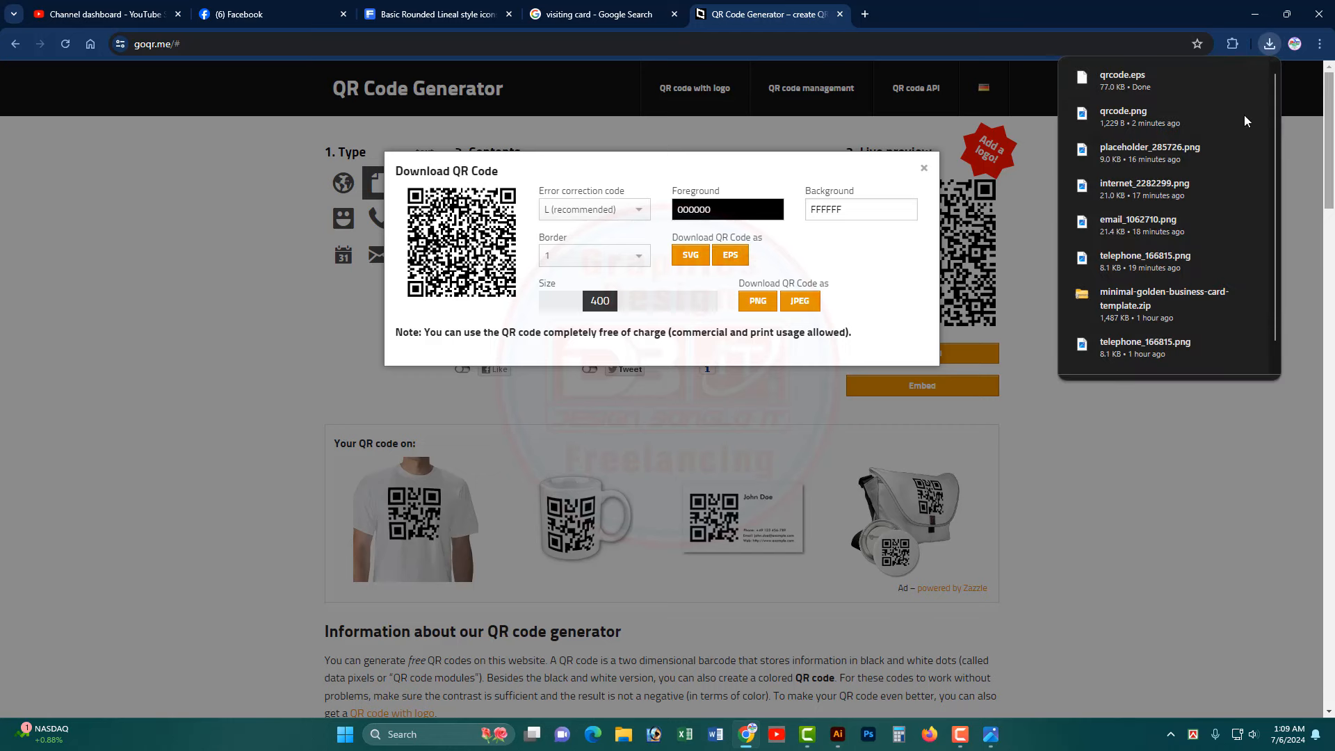
left_click_drag(1086, 80, 1282, 188)
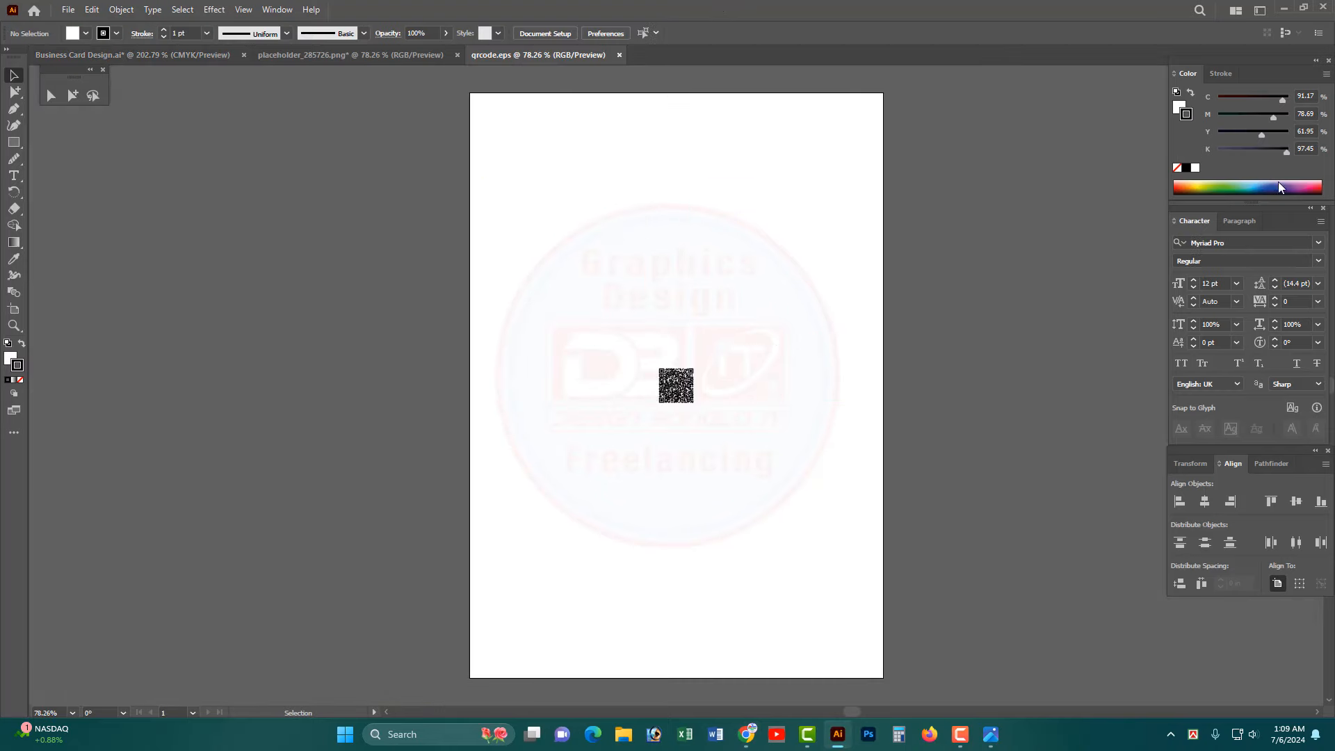
left_click_drag(678, 386, 308, 325)
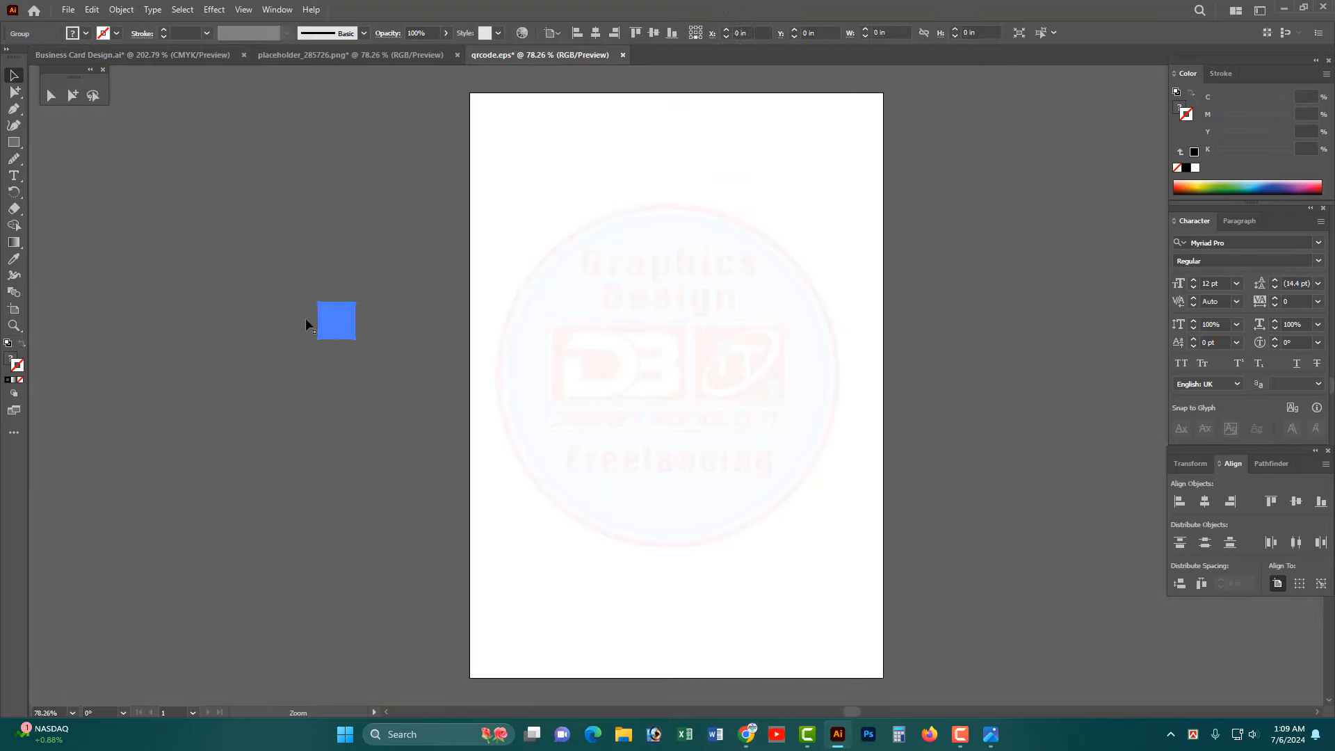
scroll(308, 324, "up", 6)
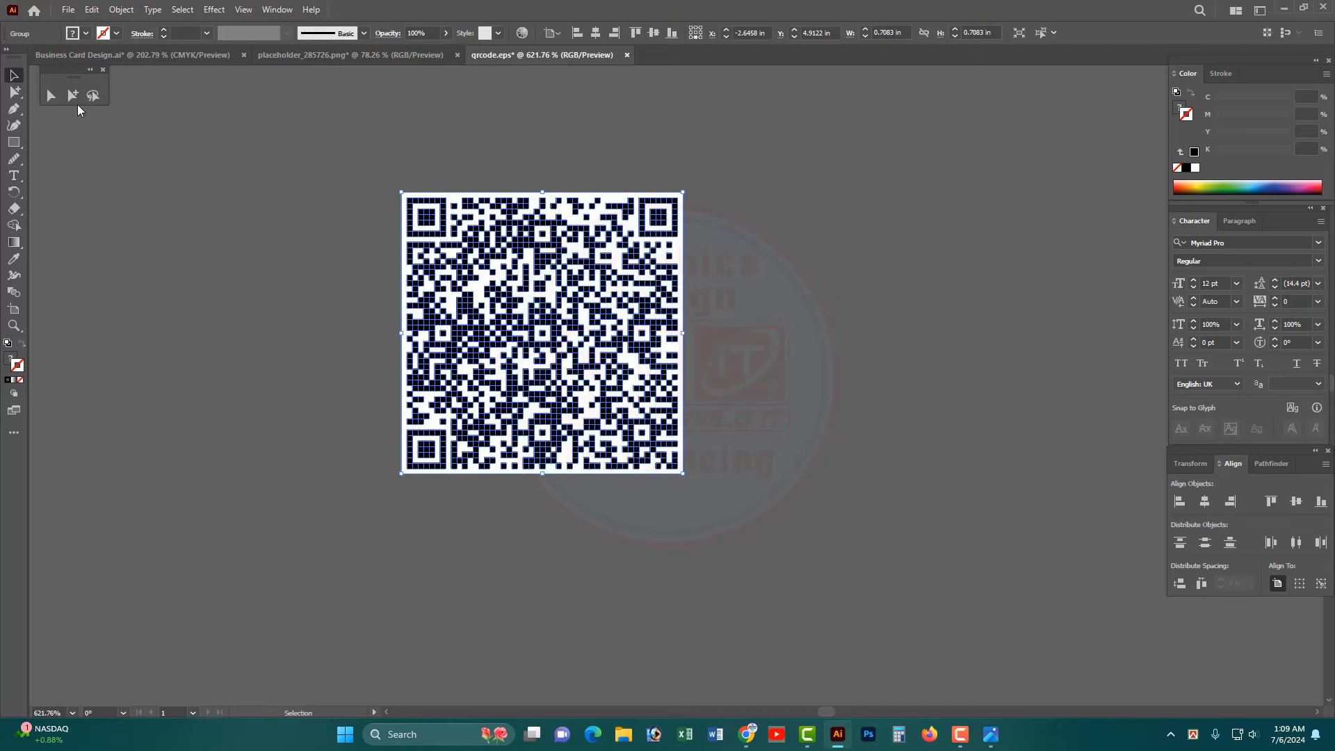
- Select all the dark modules of the QR code with Group Selection and fill them with pure black, K 100
left_click(72, 96)
left_click(403, 98)
left_click(431, 226)
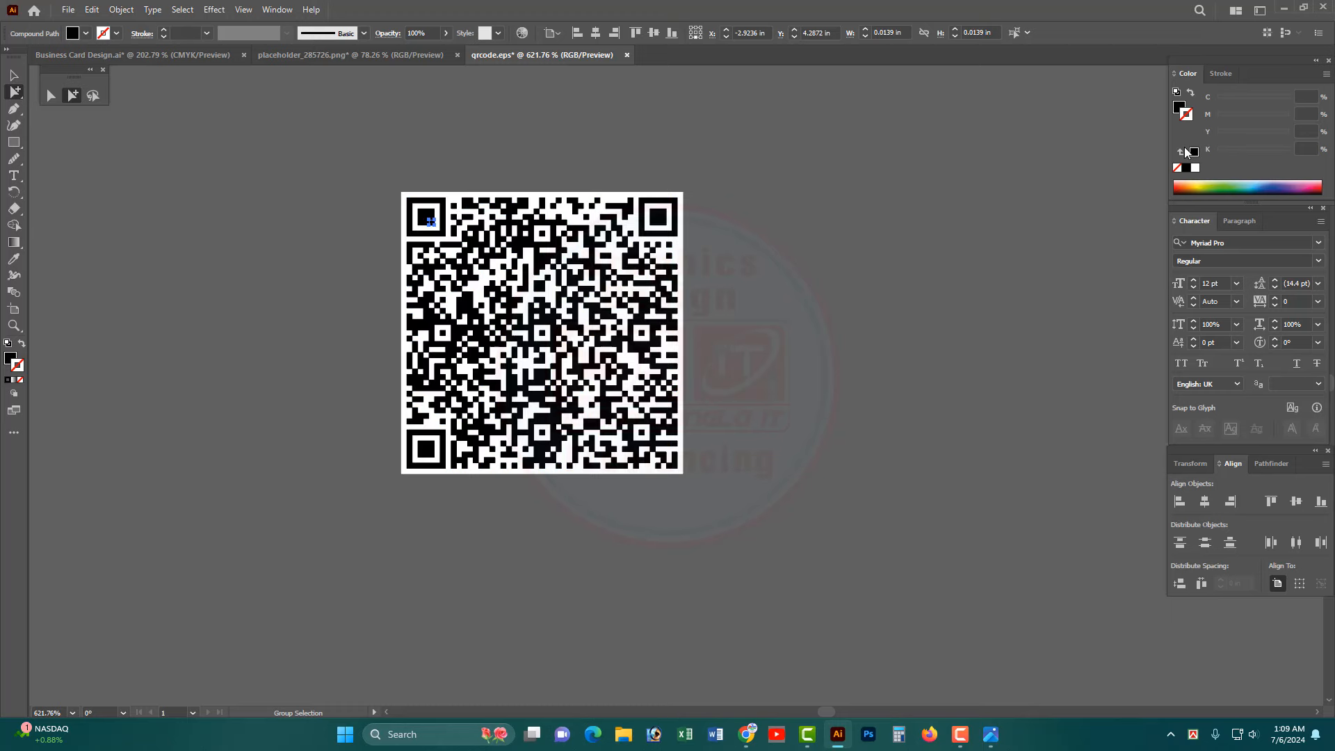
left_click(1178, 108)
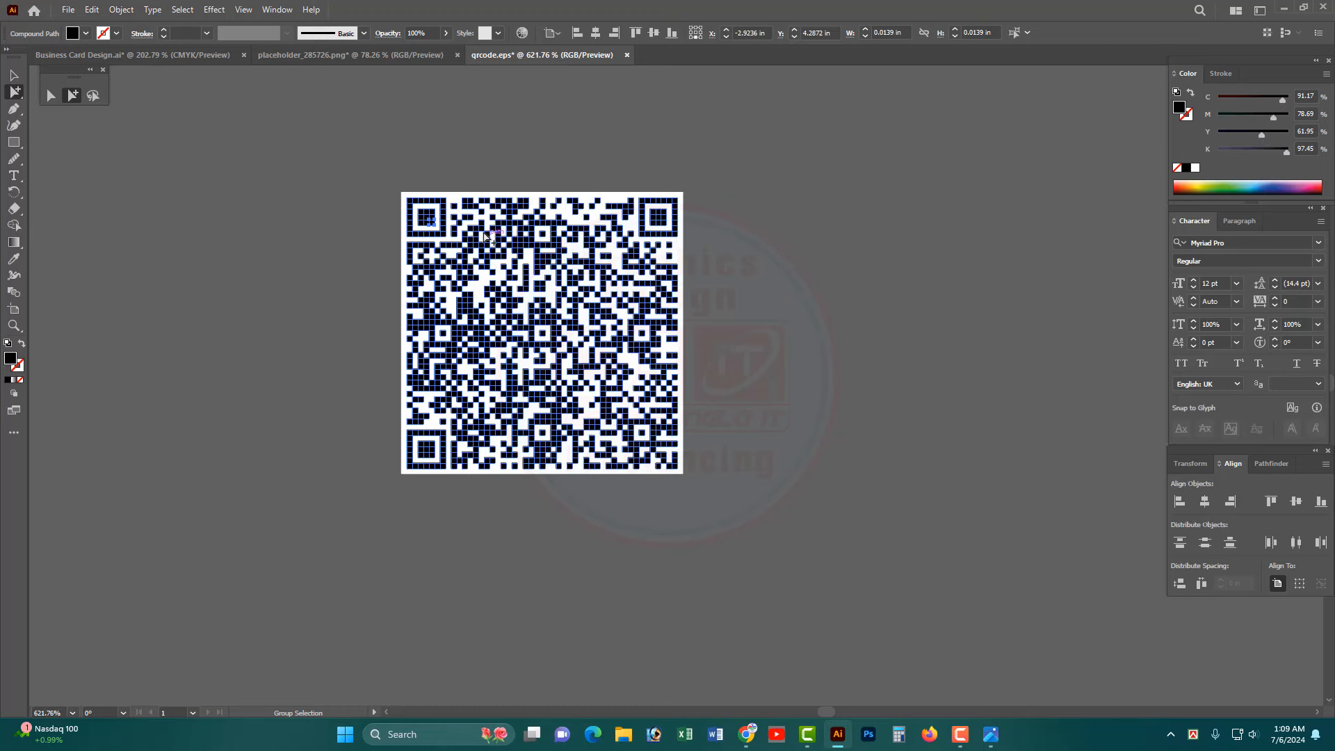
left_click(426, 219)
left_click(427, 221)
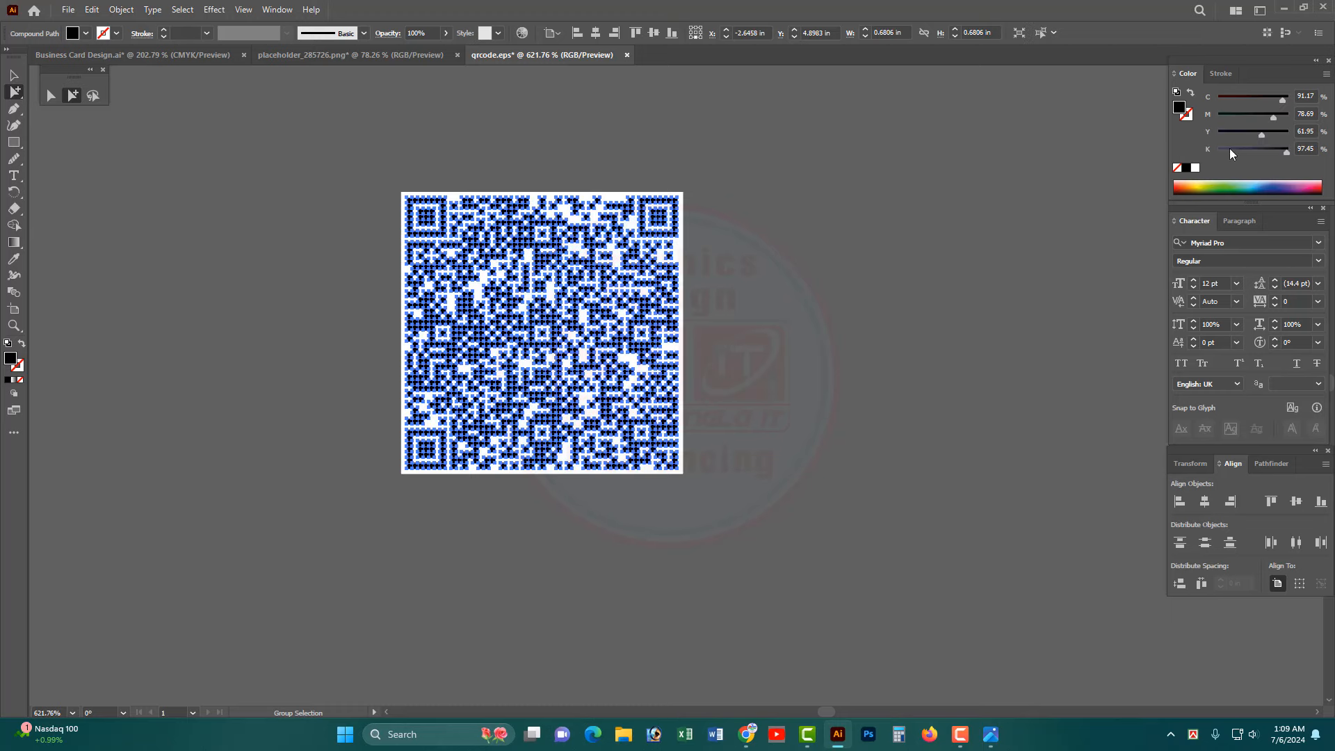
left_click(1187, 168)
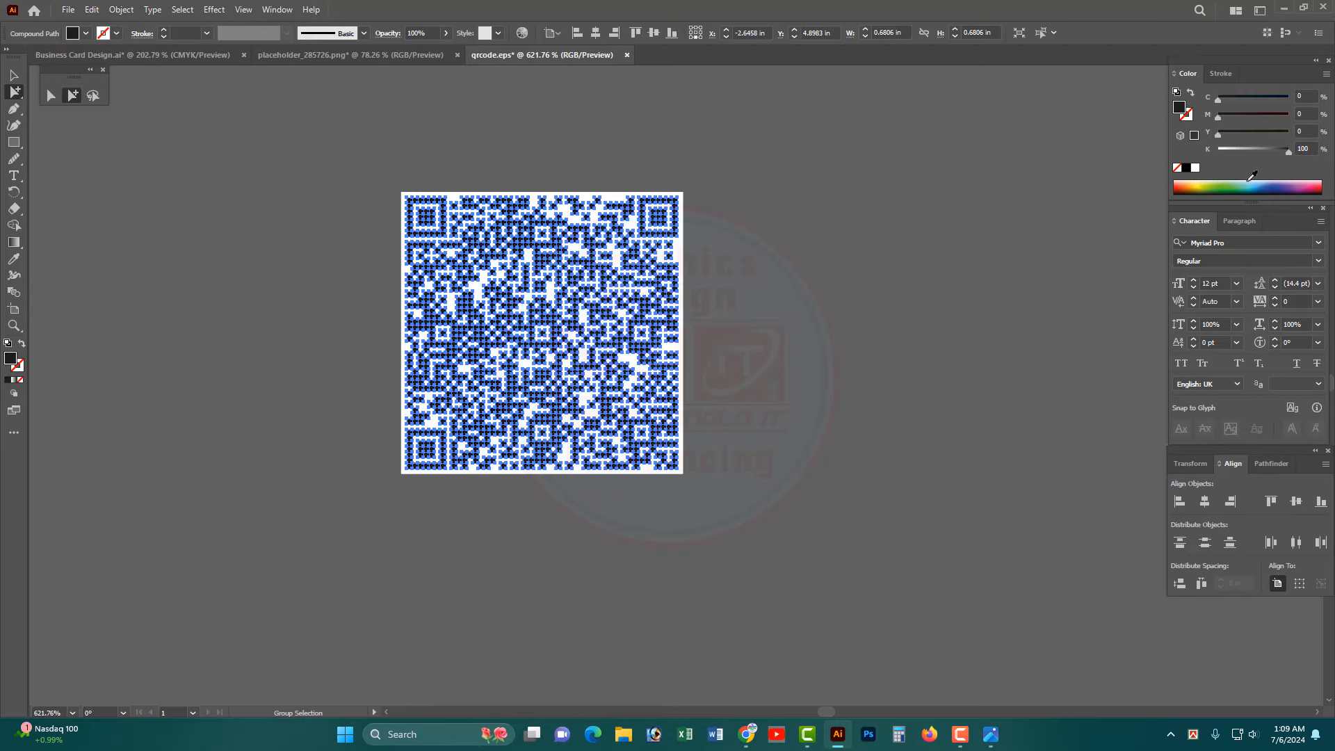
- Transfer the whole QR code into the Business Card Design.ai document, below the back card
left_click(14, 76)
left_click_drag(834, 504, 833, 503)
left_click_drag(536, 286, 745, 476)
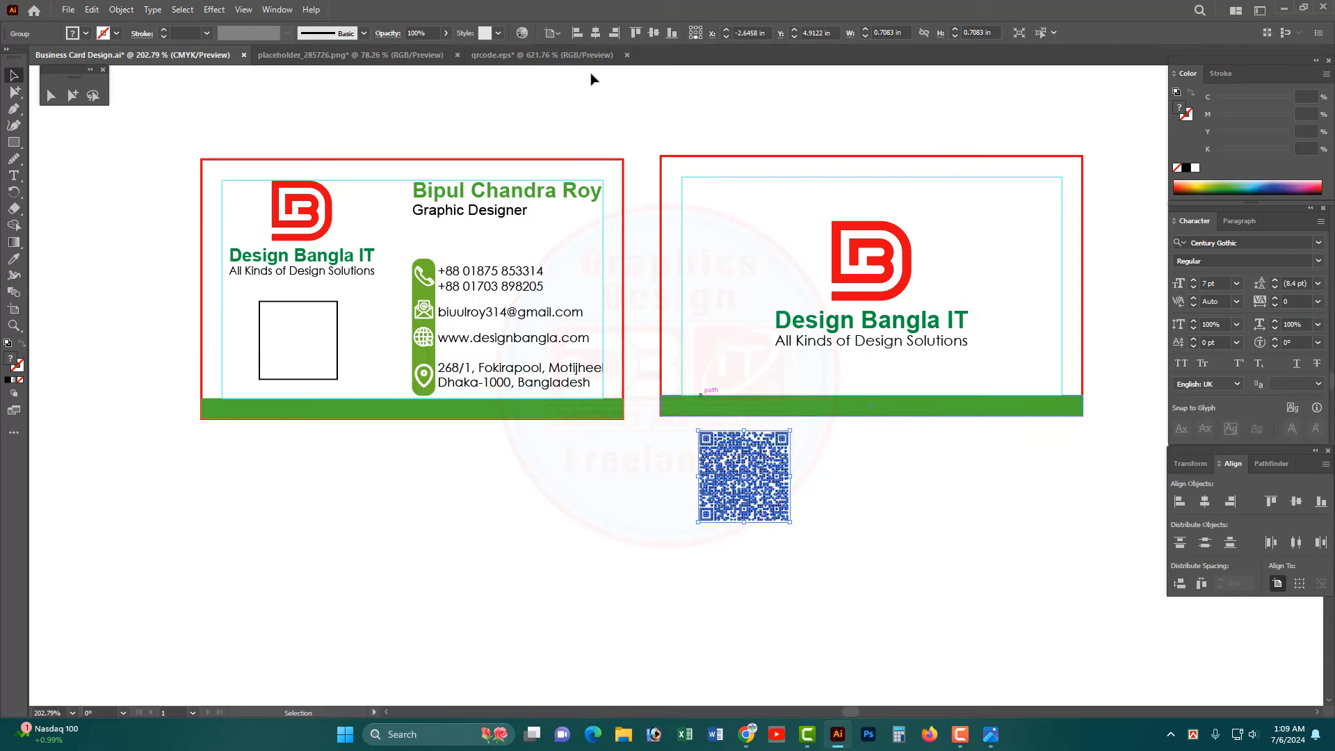
- Close the qrcode.eps and placeholder_285726.png documents without saving changes
left_click(627, 55)
left_click(737, 385)
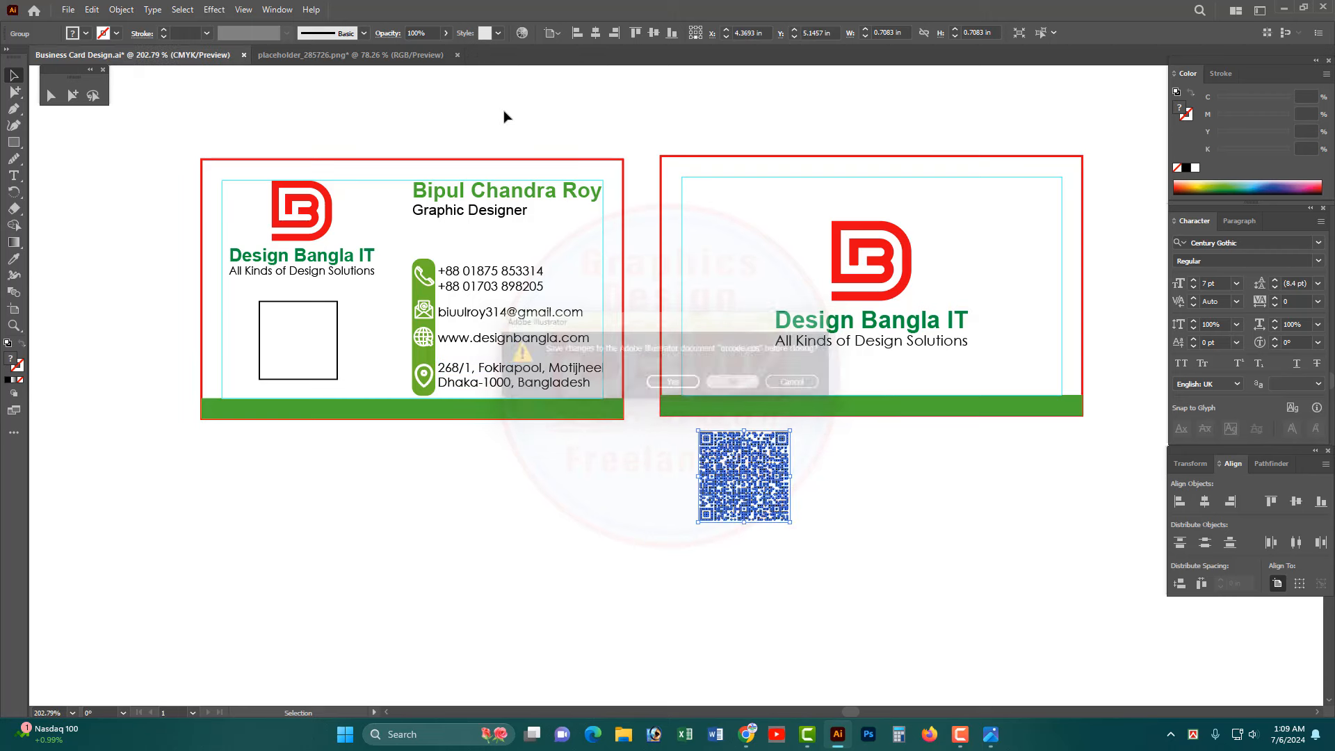
left_click(458, 56)
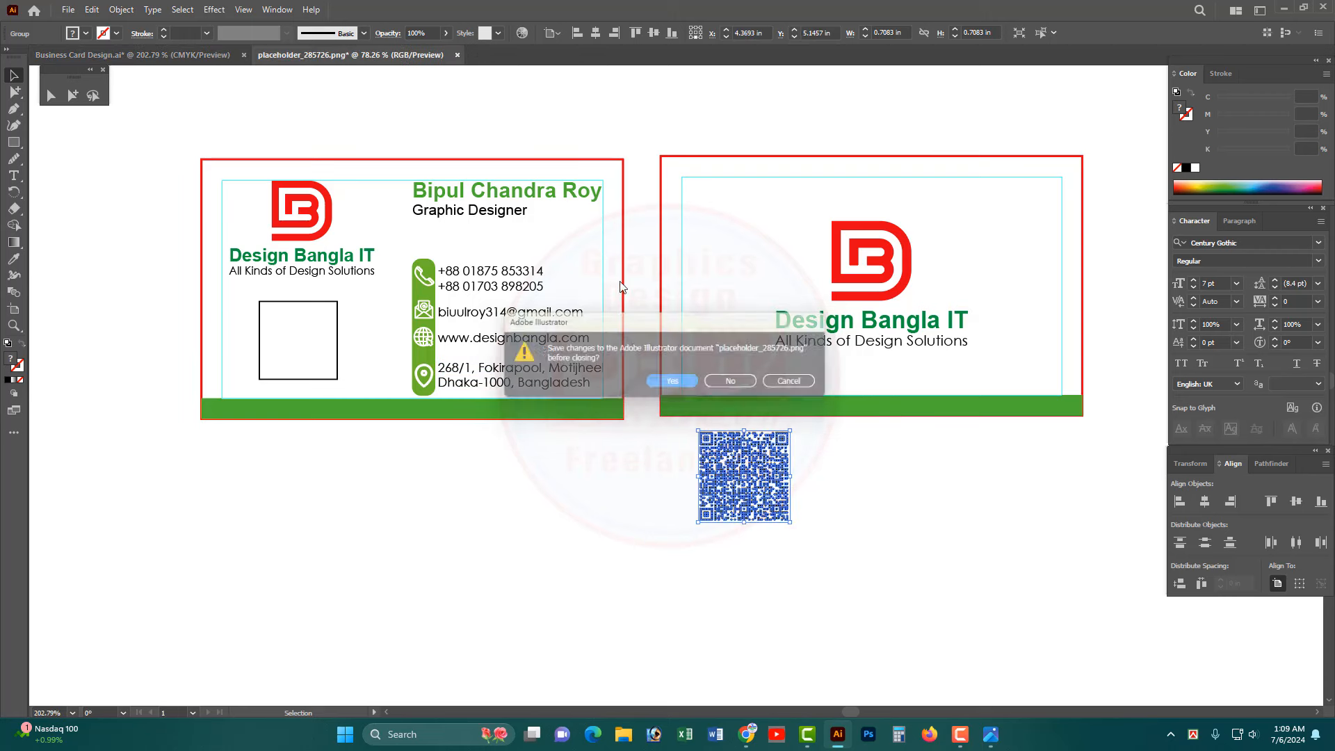
left_click(731, 381)
- Move the QR code onto the square frame on the front card and scale it to about 0.55 in to fit inside
left_click_drag(810, 470, 550, 429)
key("ctrl+space")
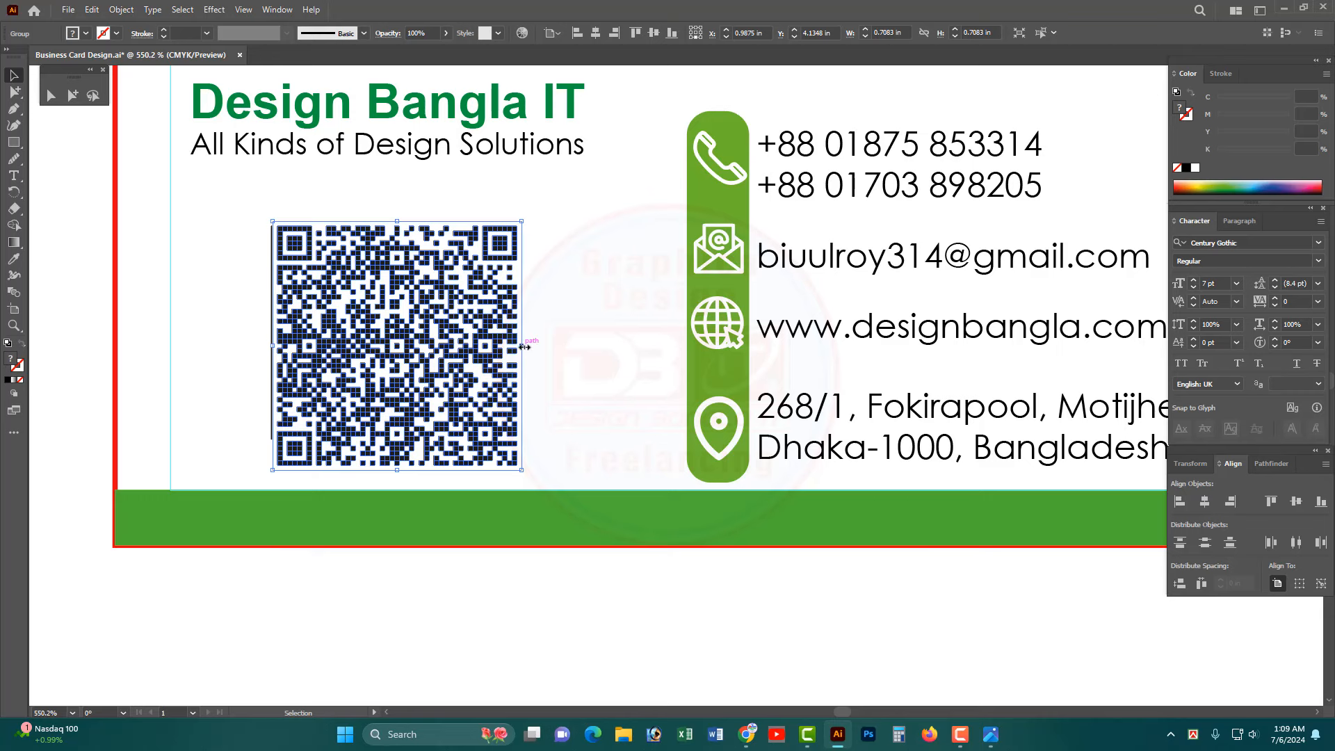
left_click_drag(525, 346, 484, 345)
left_click_drag(431, 351, 478, 337)
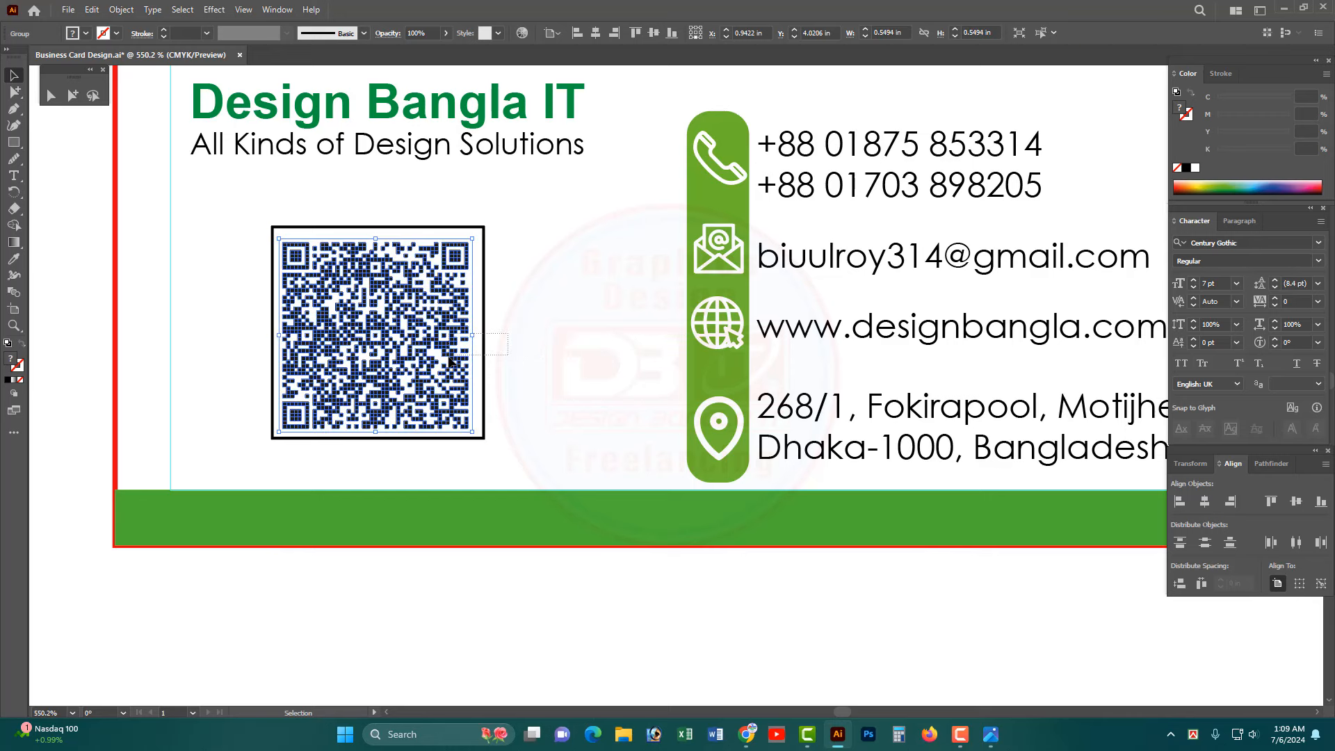
- Align the QR code and its square frame to each other's horizontal and vertical centers
left_click(483, 361, "shift")
left_click(1205, 503)
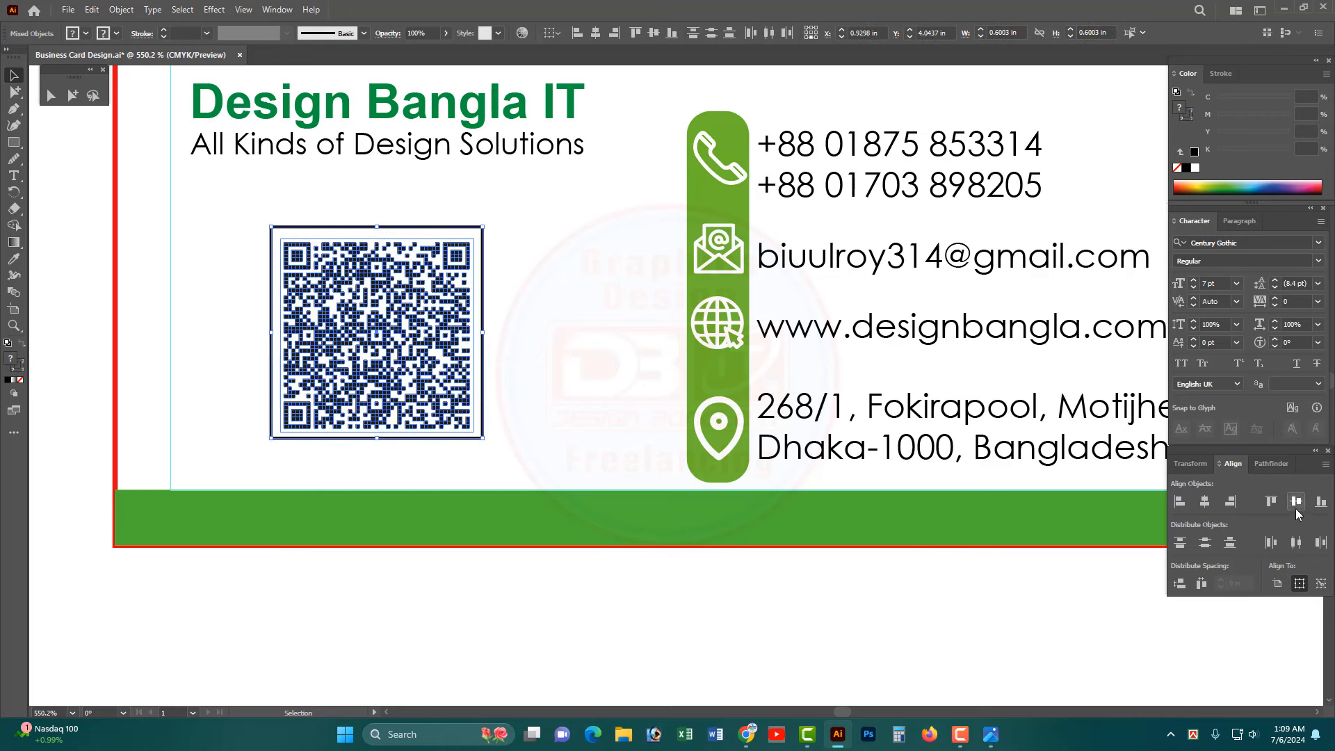
left_click(1297, 508)
key("ctrl+minus")
left_click(659, 351)
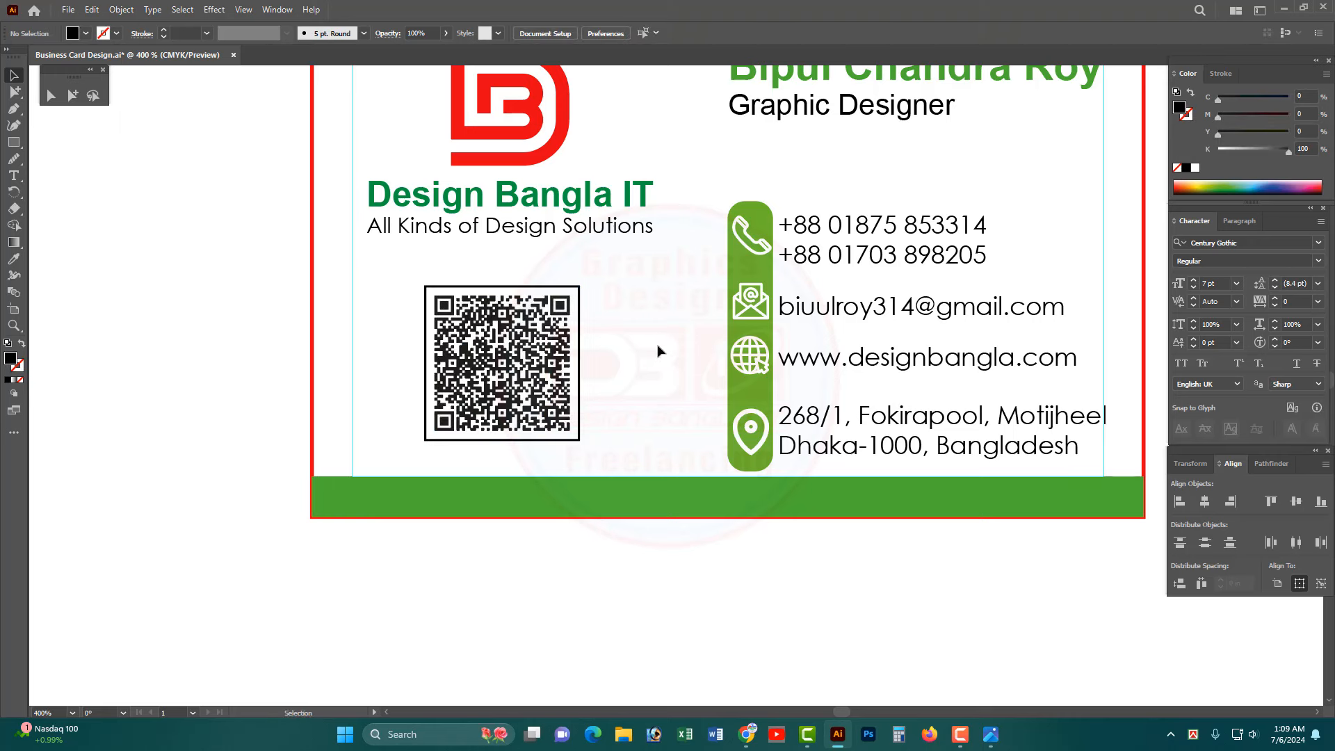
- Group the QR code with its square frame on the front card
key("ctrl+minus")
left_click_drag(620, 354, 394, 377)
key("ctrl+g")
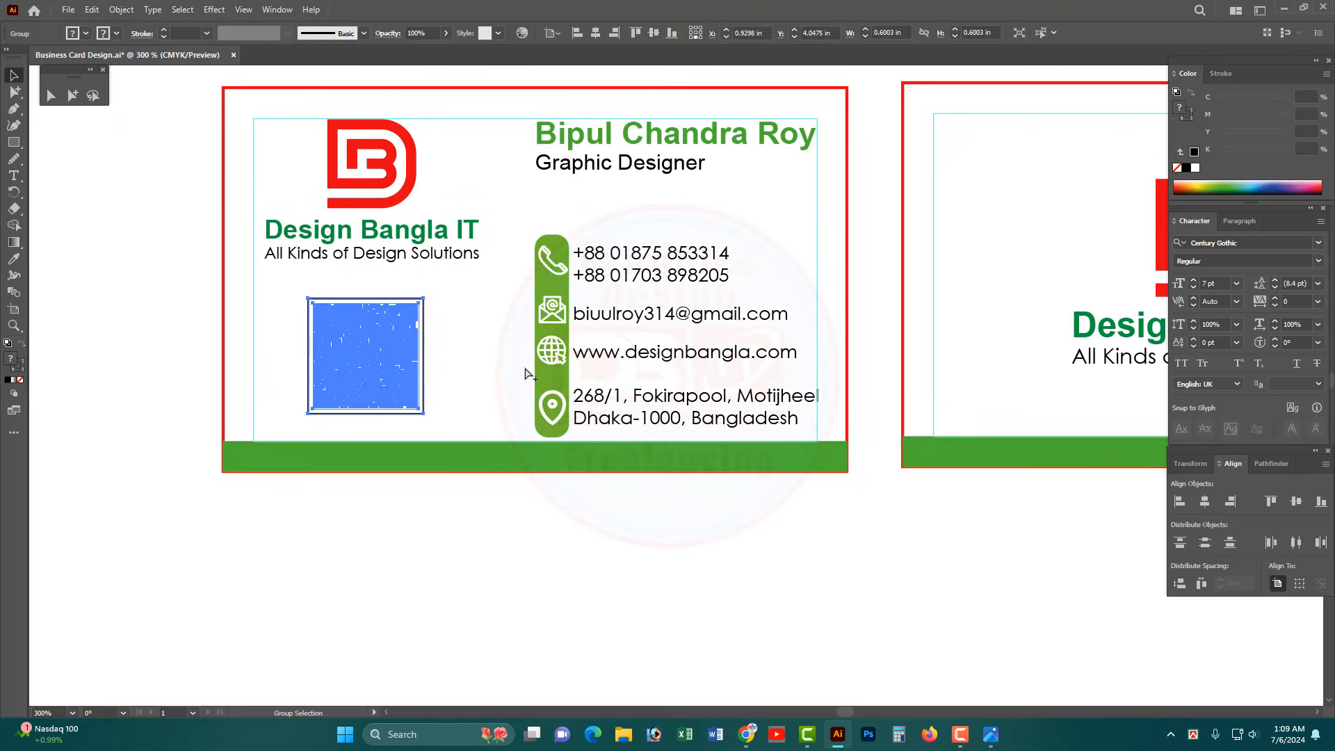
- Examine the overall layout of the front and back business cards side by side
left_click(658, 358, "ctrl+alt")
left_click_drag(755, 377, 729, 400)
left_click(724, 331)
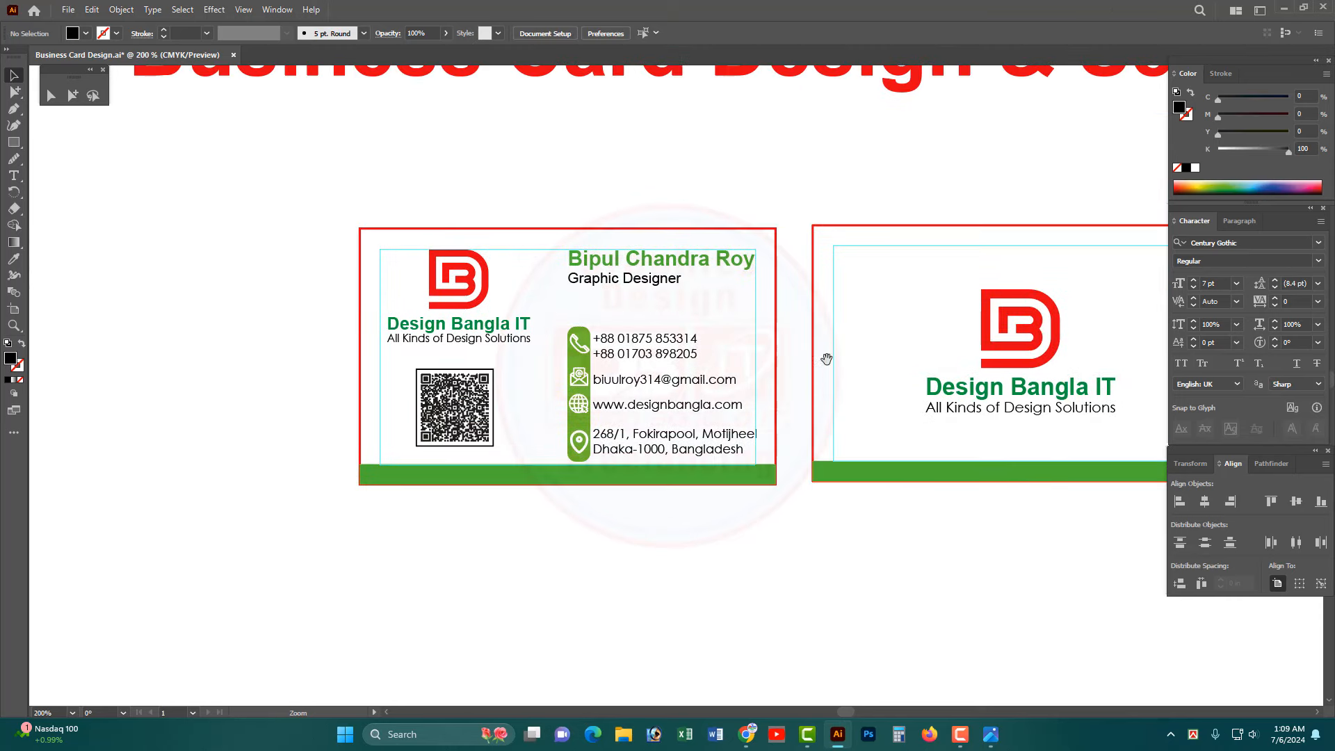
left_click_drag(826, 359, 691, 348)
left_click_drag(306, 169, 533, 533)
left_click_drag(809, 167, 1027, 598)
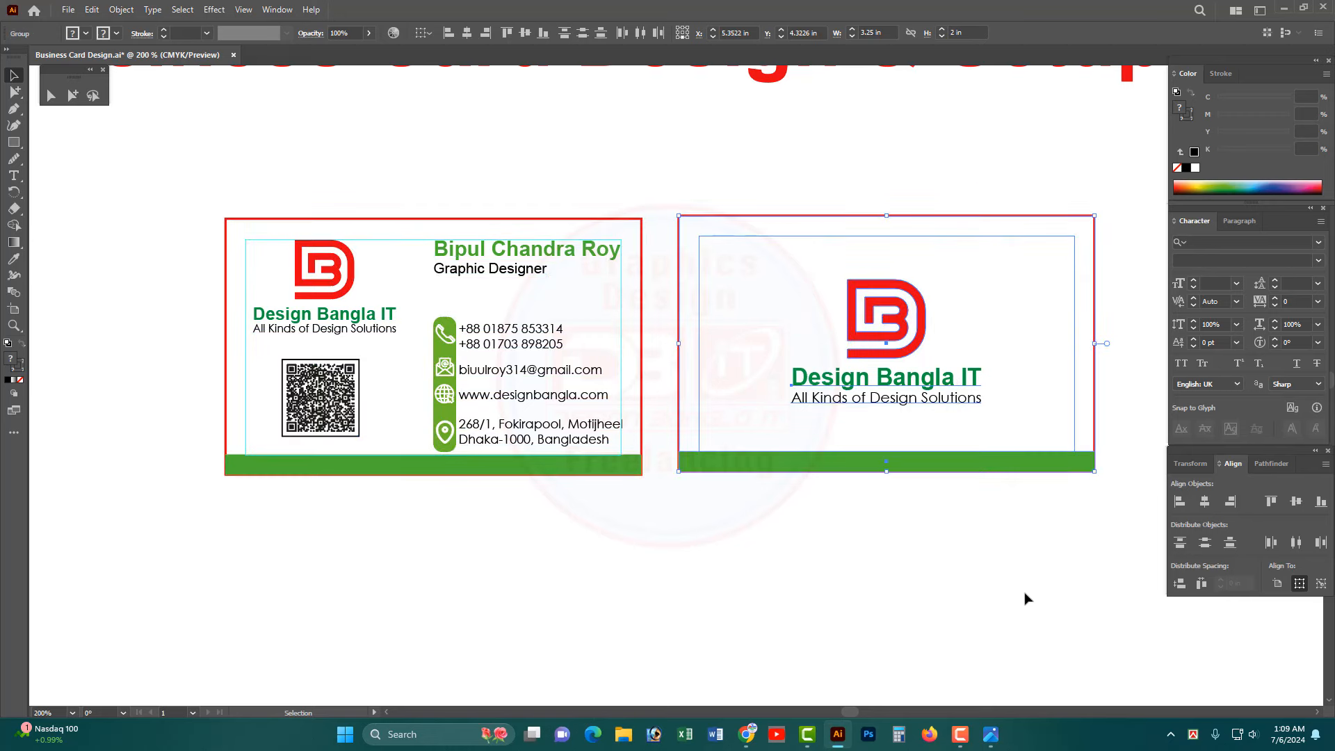
left_click(944, 565)
left_click(688, 324, "ctrl+alt")
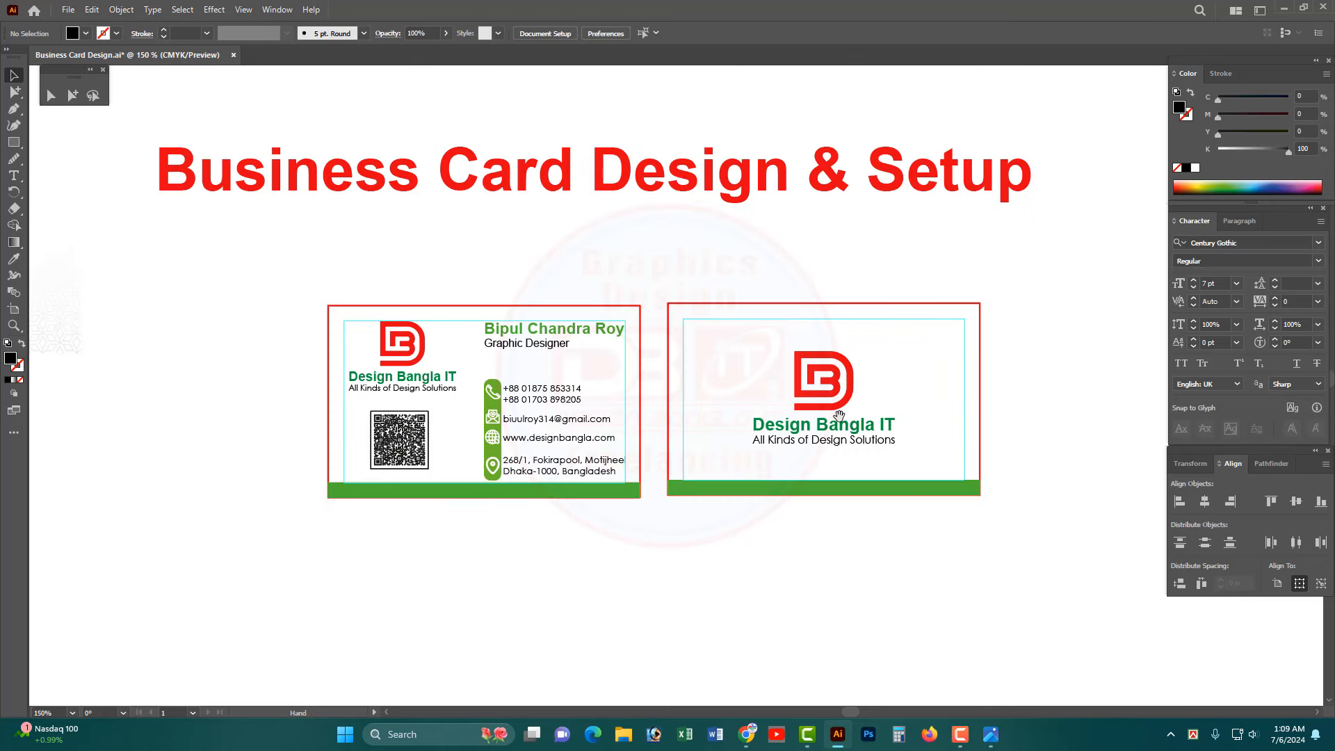
left_click(710, 363, "alt")
left_click(668, 415)
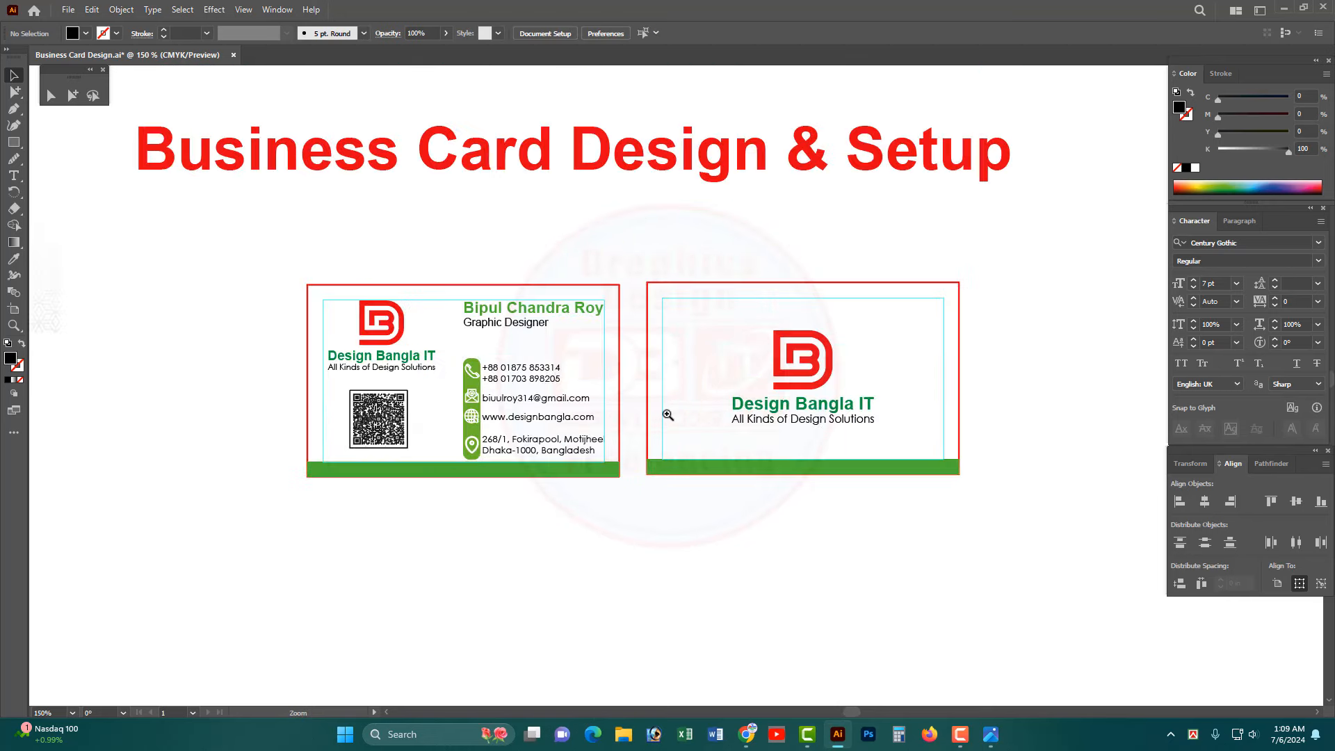
left_click(668, 414)
left_click_drag(668, 415, 726, 341)
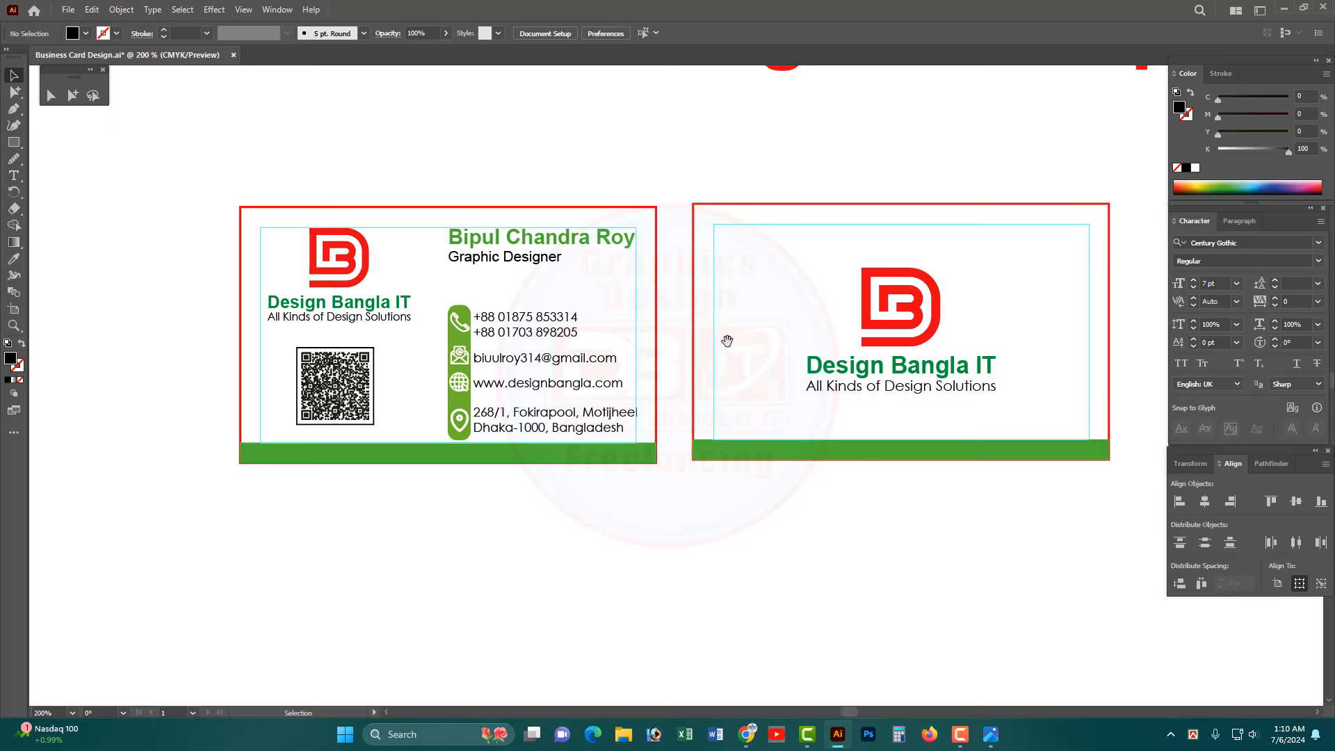
- Activate the Rectangle tool
left_click(13, 142)
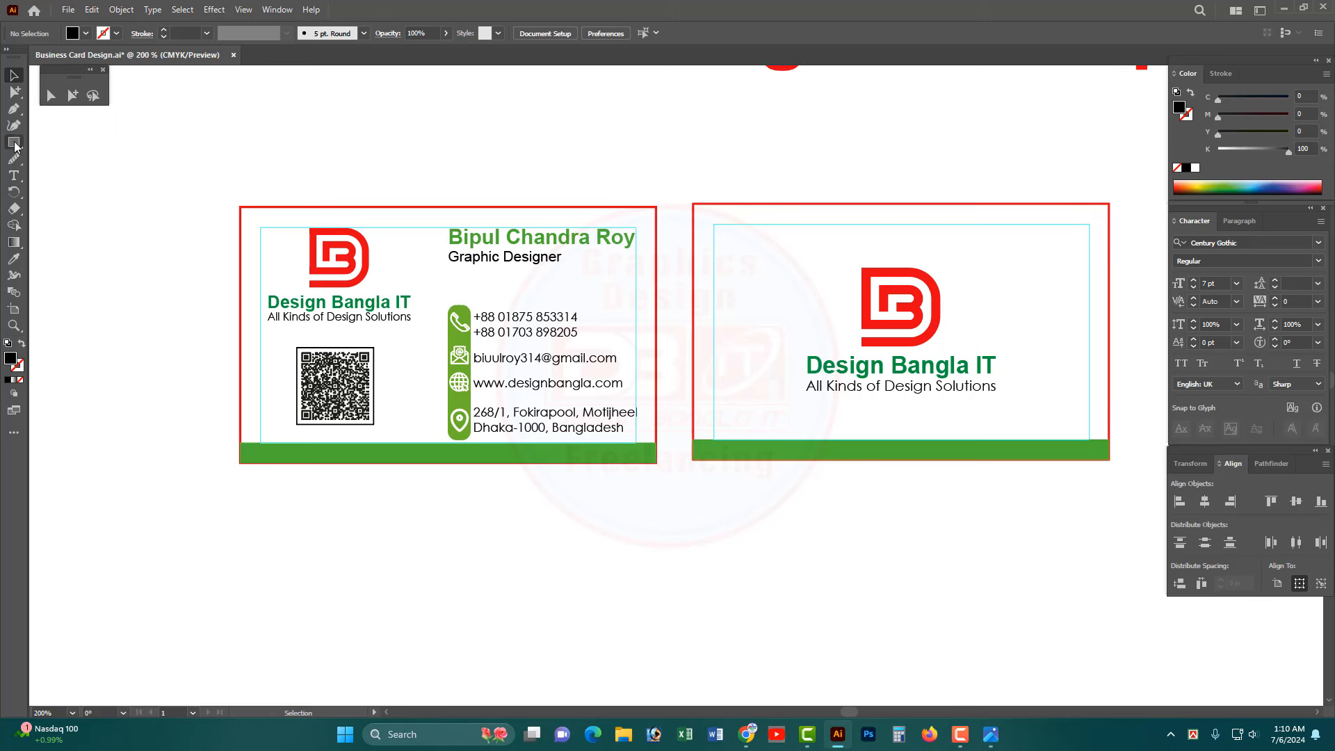
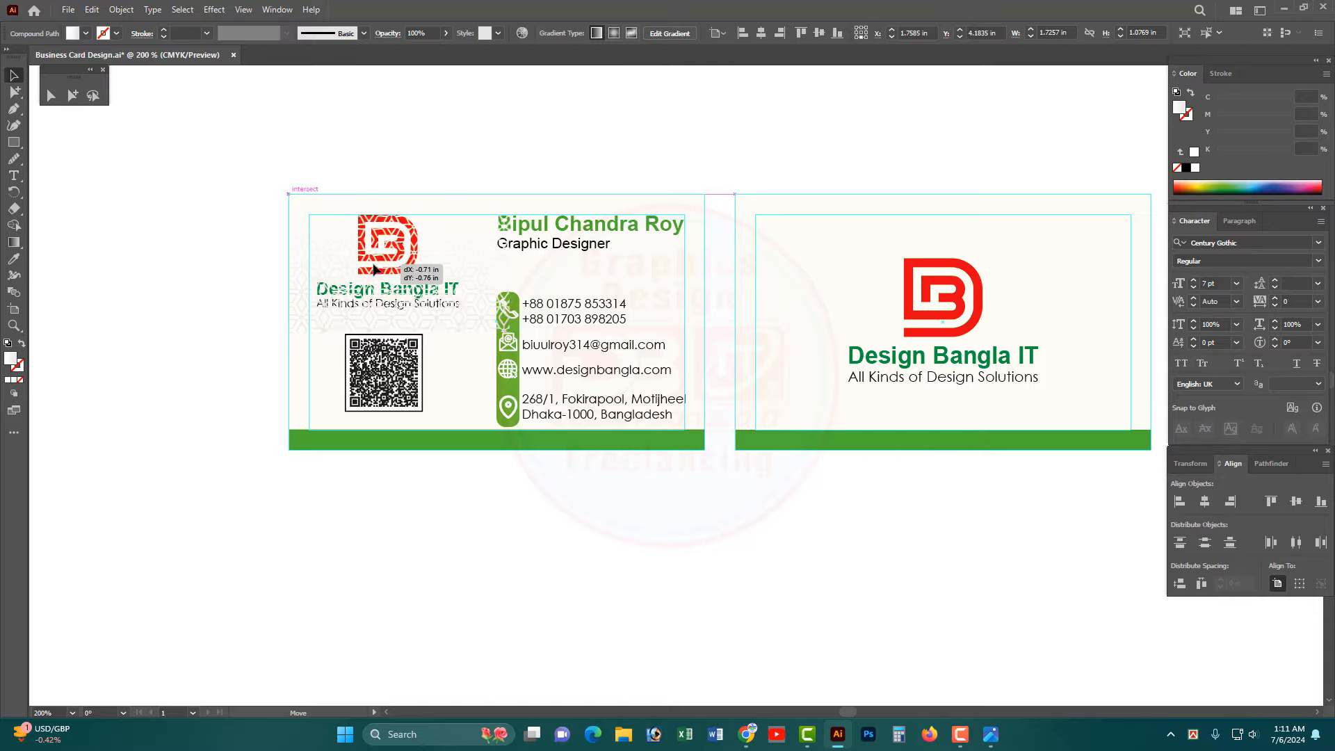
- Enlarge the geometric pattern to 3.25 in wide across the front card and place it with the cream background behind the card's contents
left_click_drag(509, 331, 704, 429)
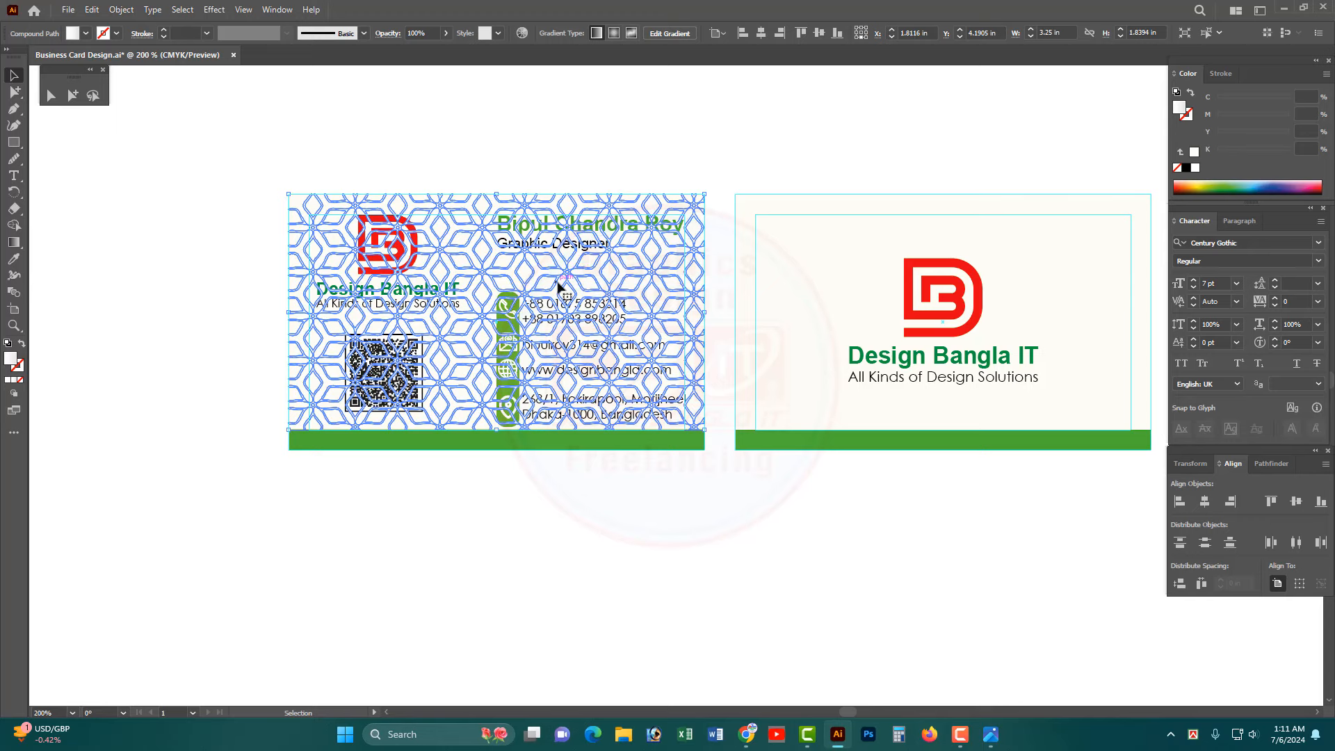
key("ctrl+x")
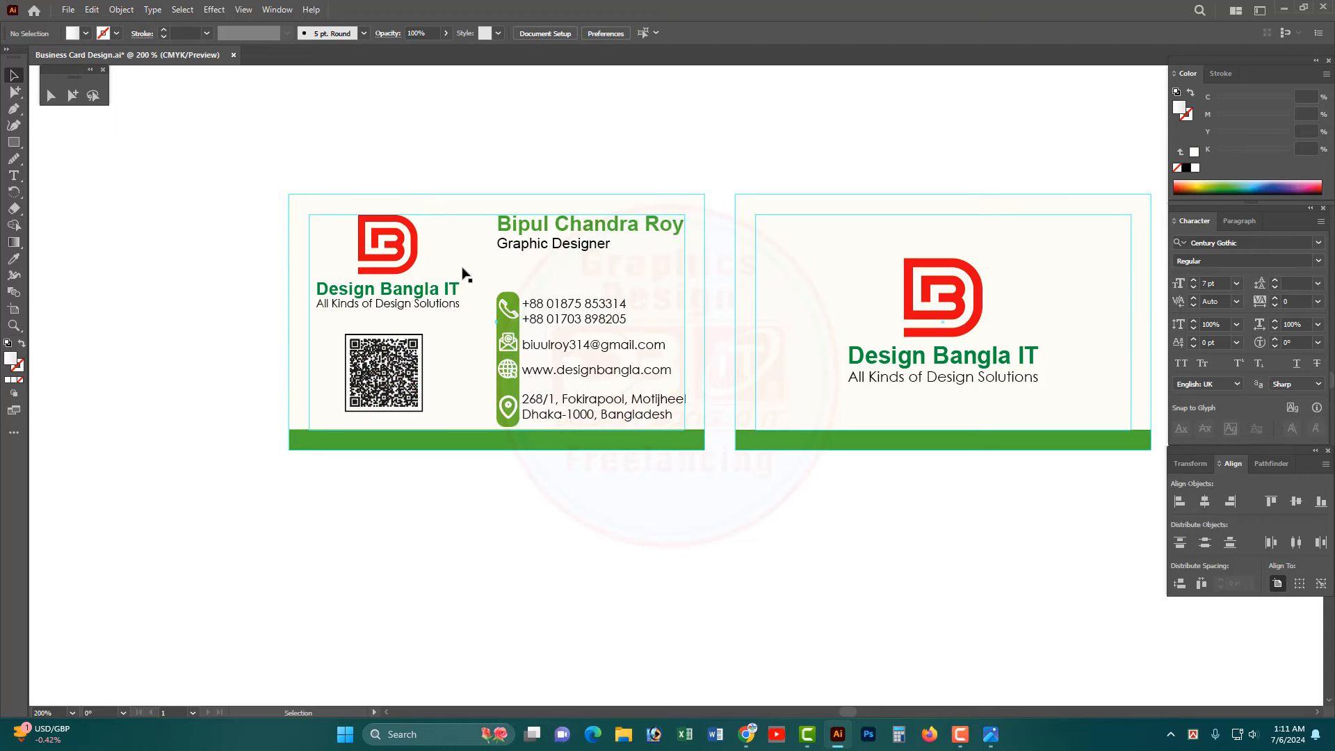
left_click(462, 271)
key("Delete")
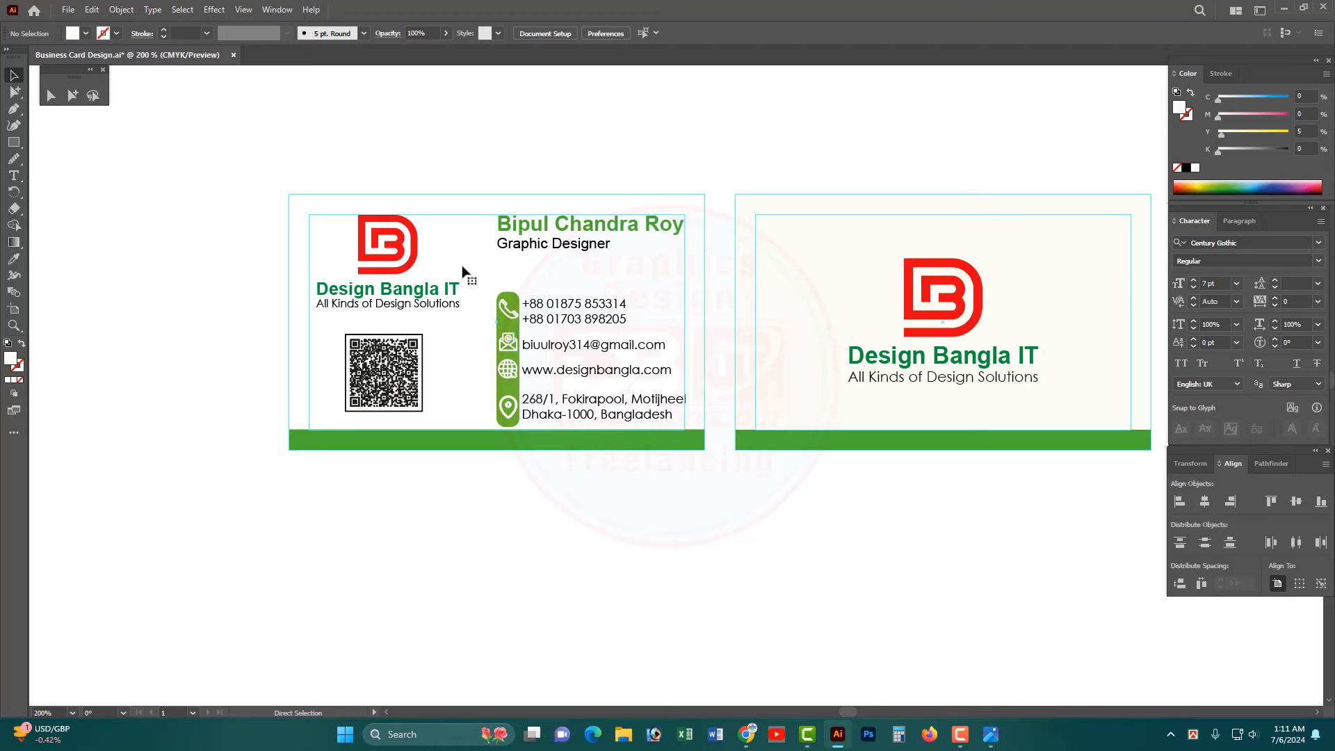
key("ctrl+b")
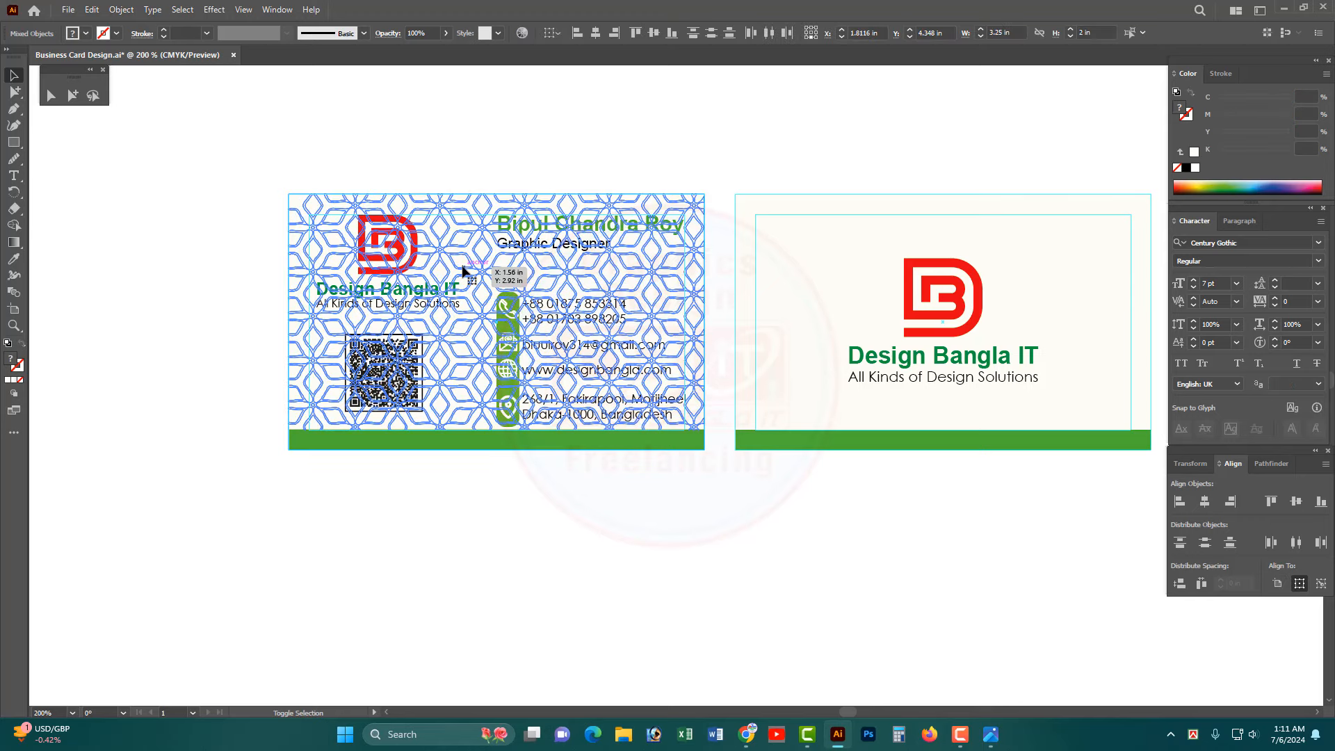
left_click(551, 164)
- Select the geometric pattern on the front card and reduce its opacity to 50%
left_click_drag(644, 310, 534, 285)
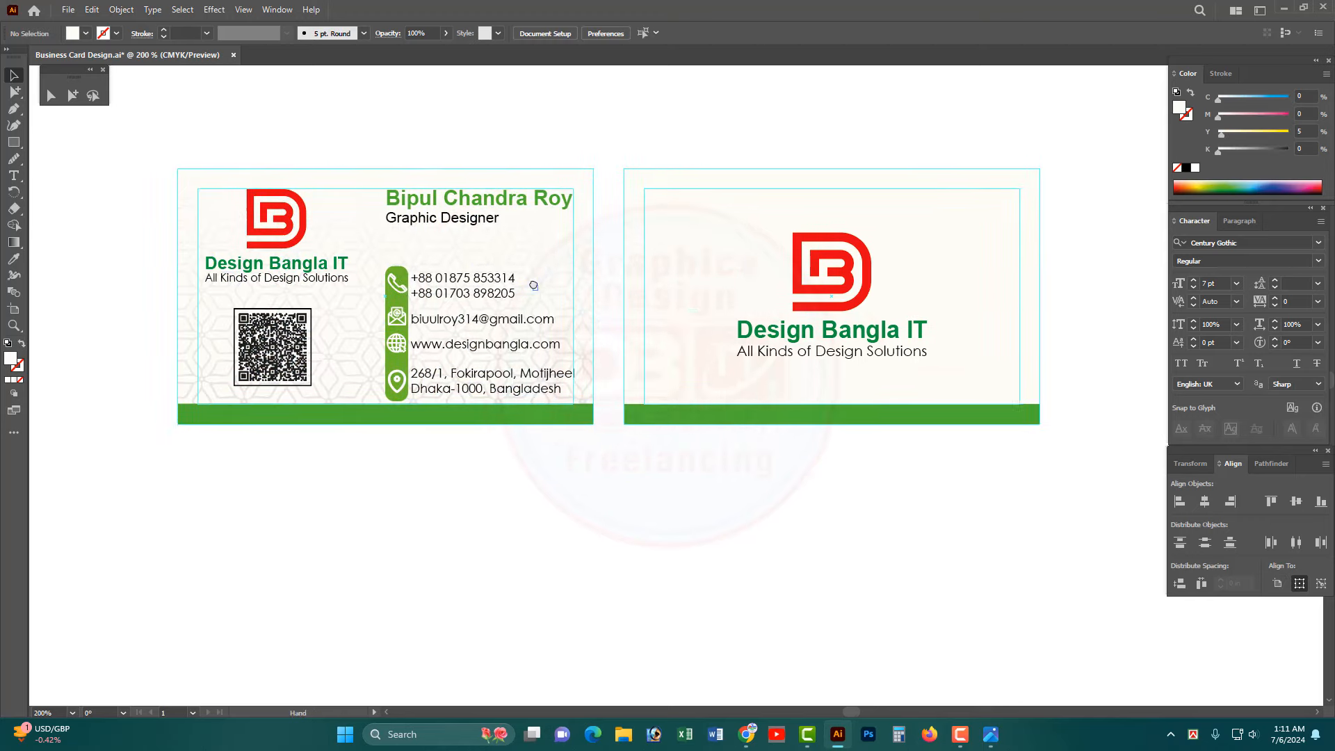
left_click(387, 240)
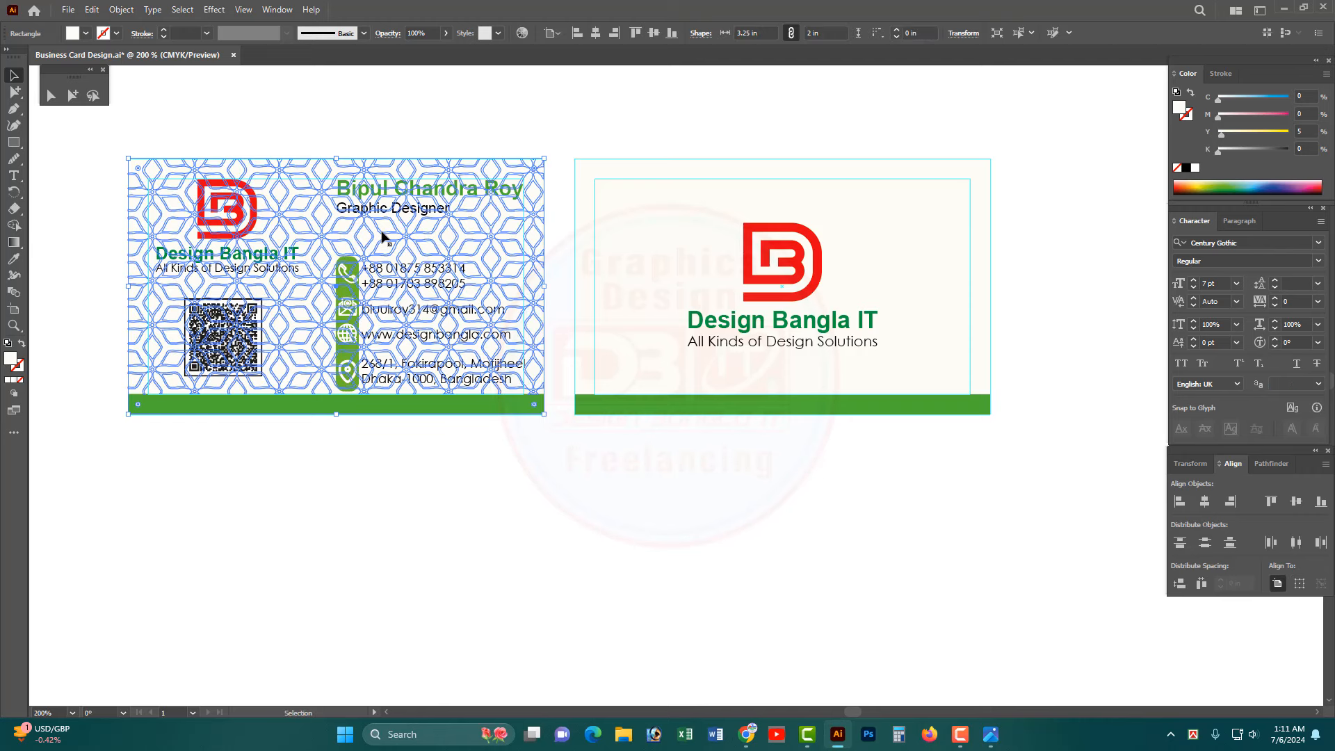
left_click(395, 130)
left_click(394, 226)
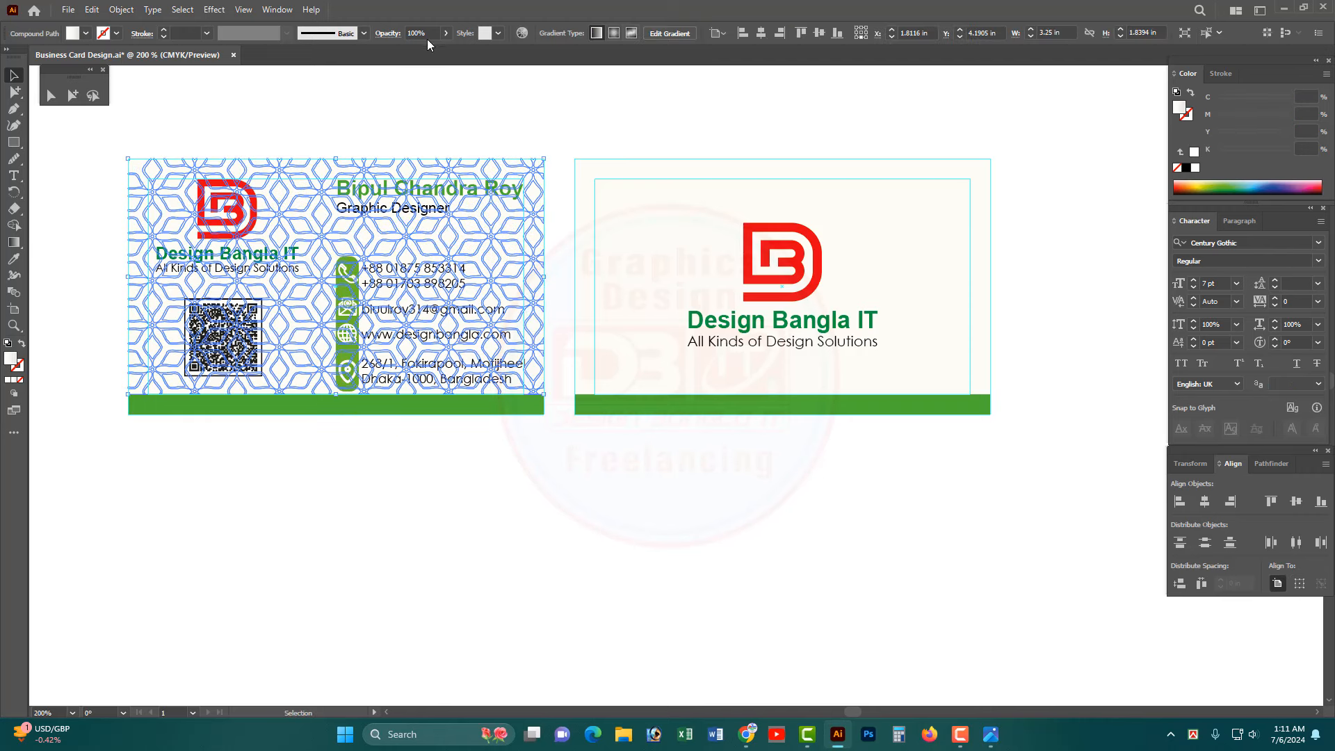
left_click(425, 35)
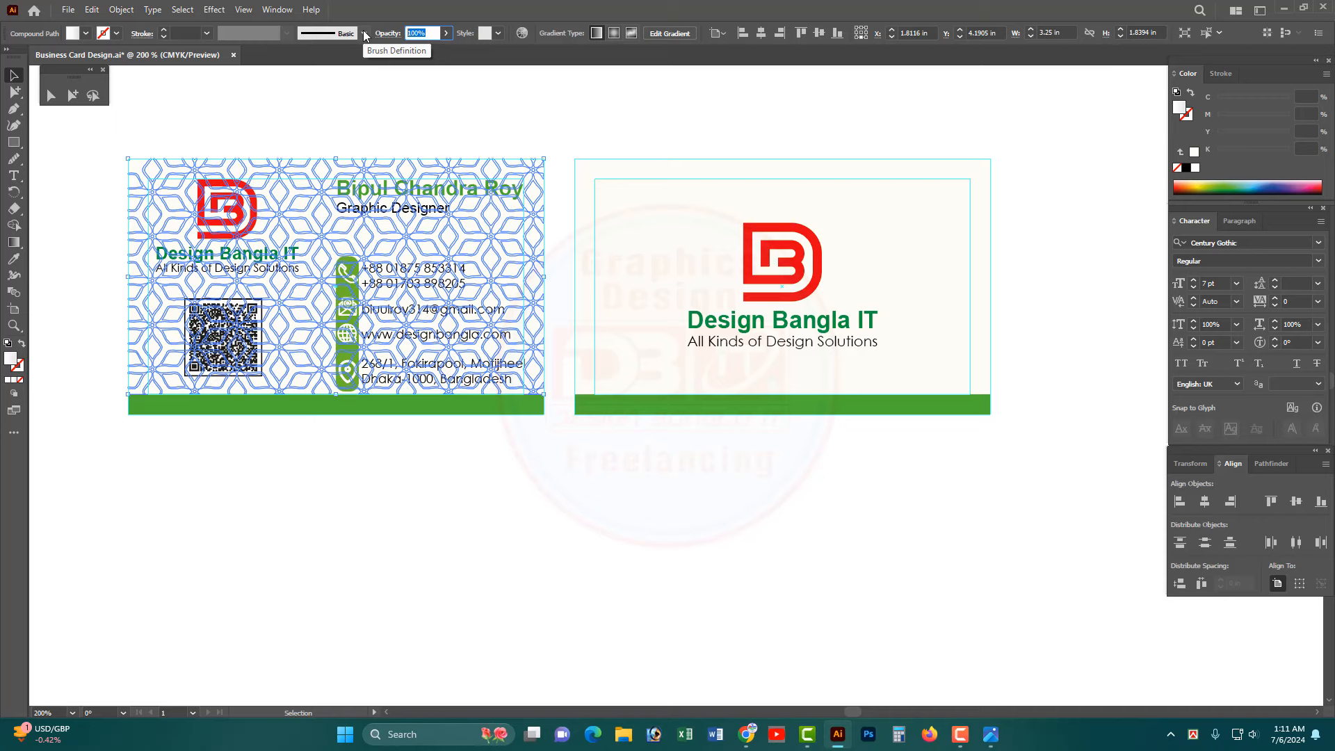
type("50")
key("Return")
left_click(412, 127)
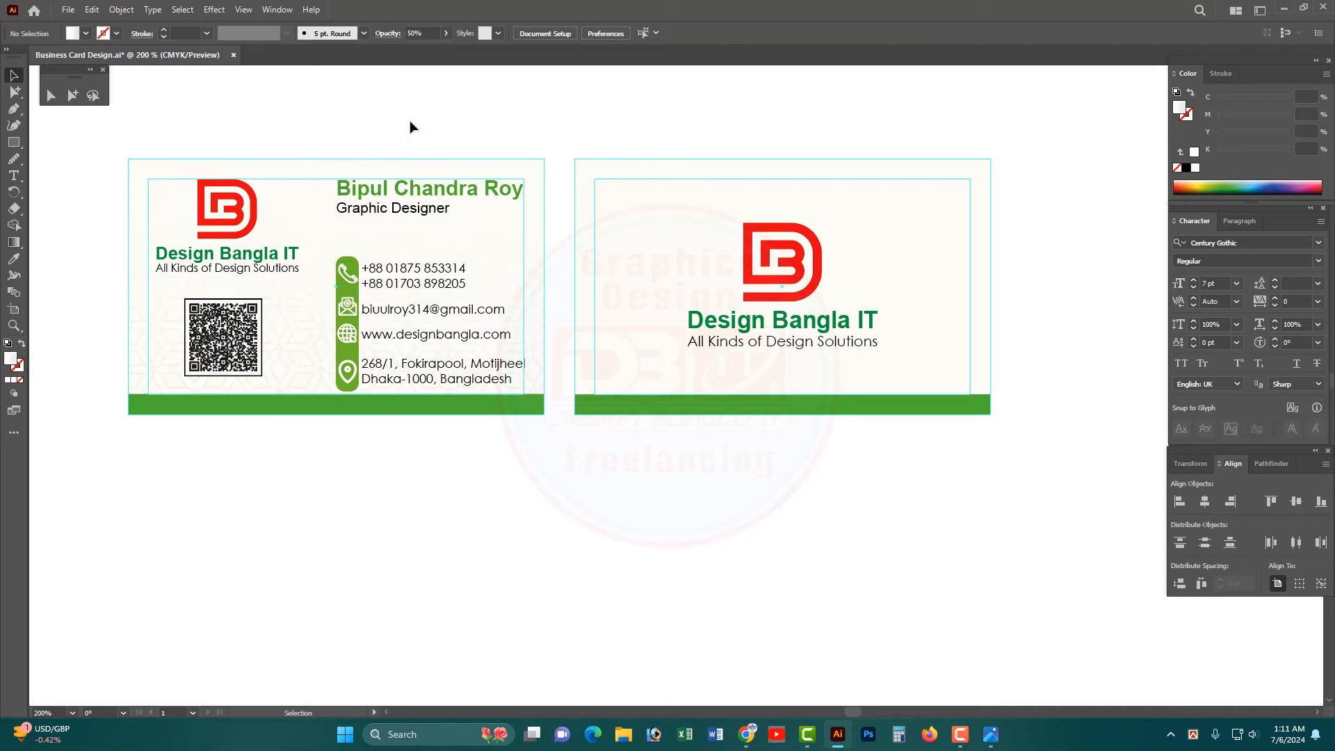
- Set the opacity of the front card's geometric pattern to 20%
left_click(313, 379)
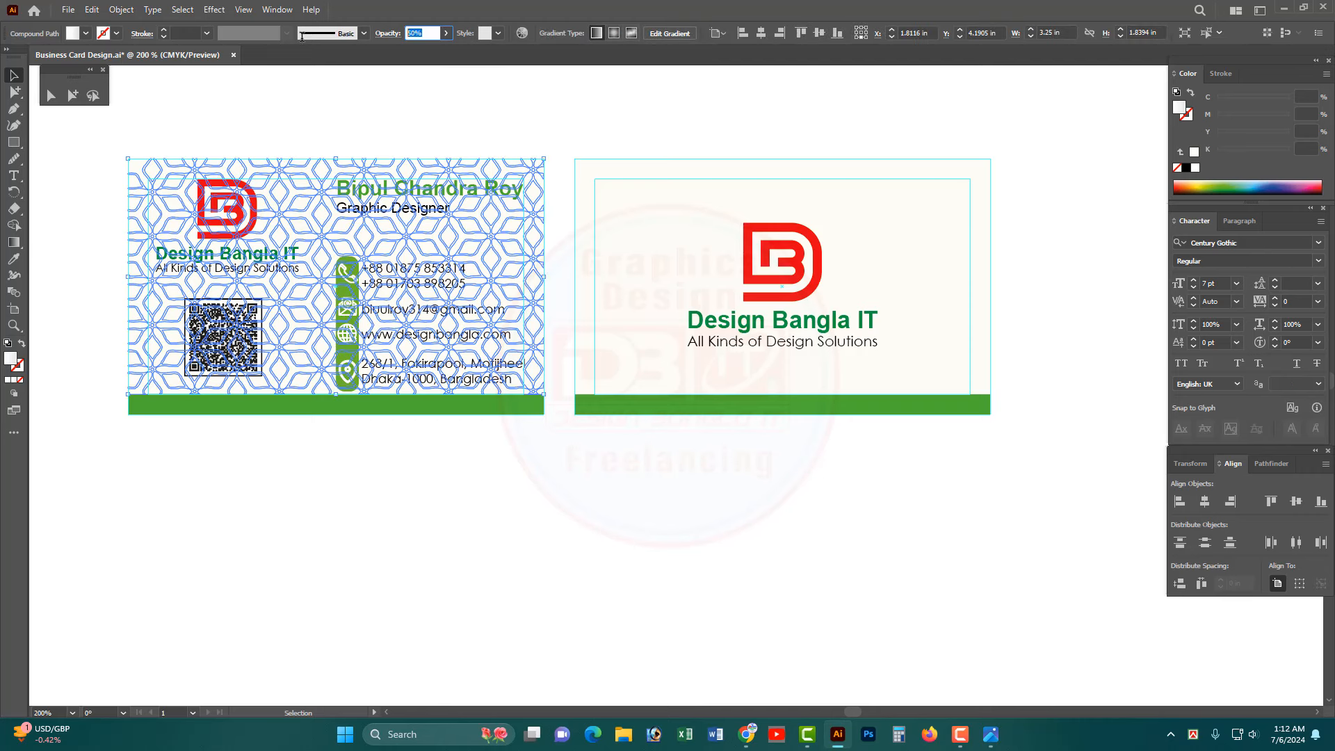
type("20")
key("Return")
left_click(374, 105)
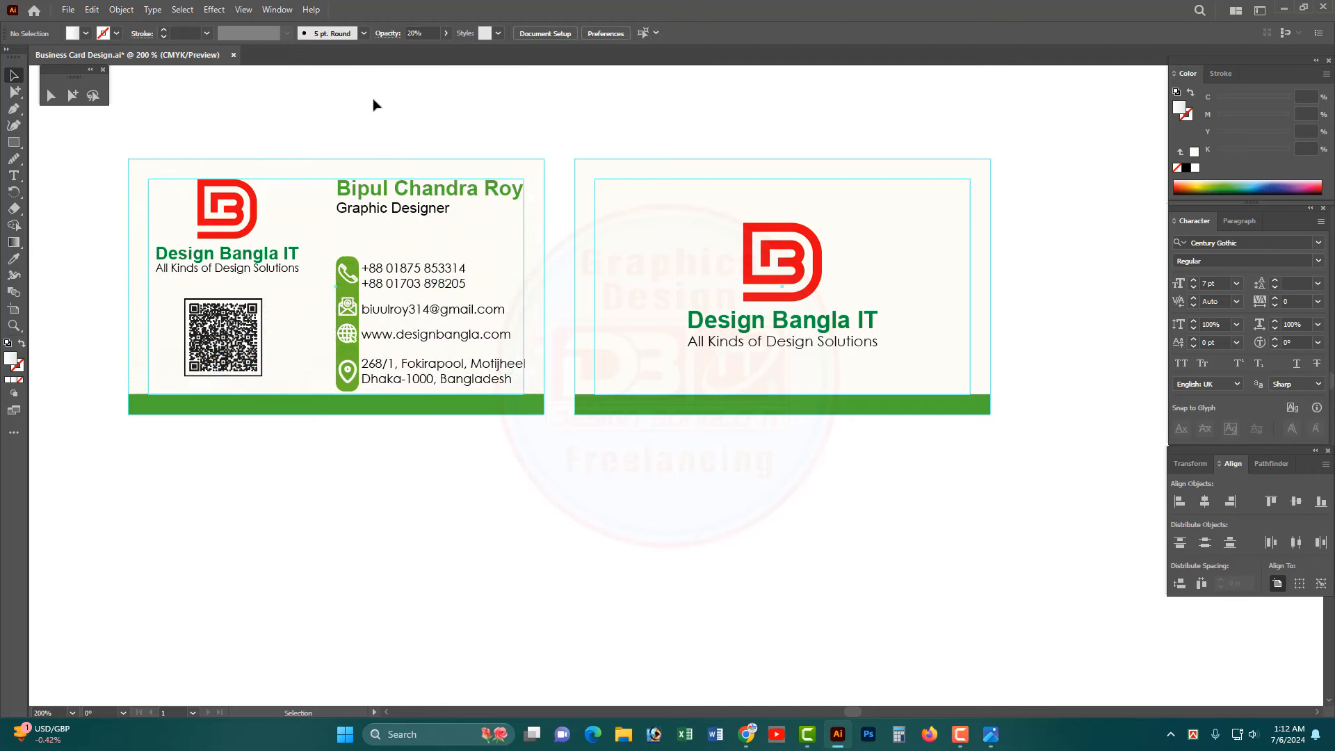
- Duplicate the faint geometric pattern onto the back card and line it up with that card's left edge
left_click(290, 325)
left_click_drag(289, 326, 738, 349)
scroll(722, 256, "up", 6)
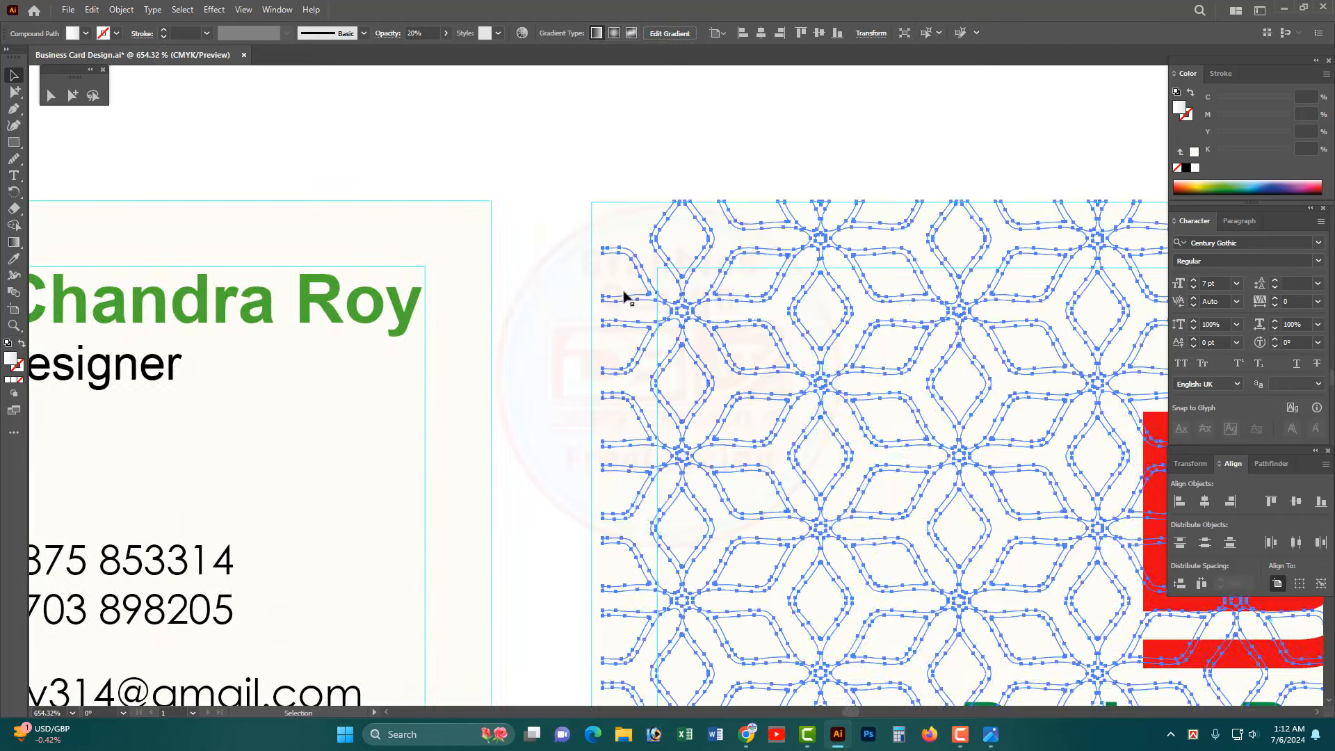
left_click_drag(623, 258, 604, 255)
left_click(637, 176)
- Examine the back card's pattern, logo and lower edge close up and at full card size
left_click(748, 453, "ctrl+alt")
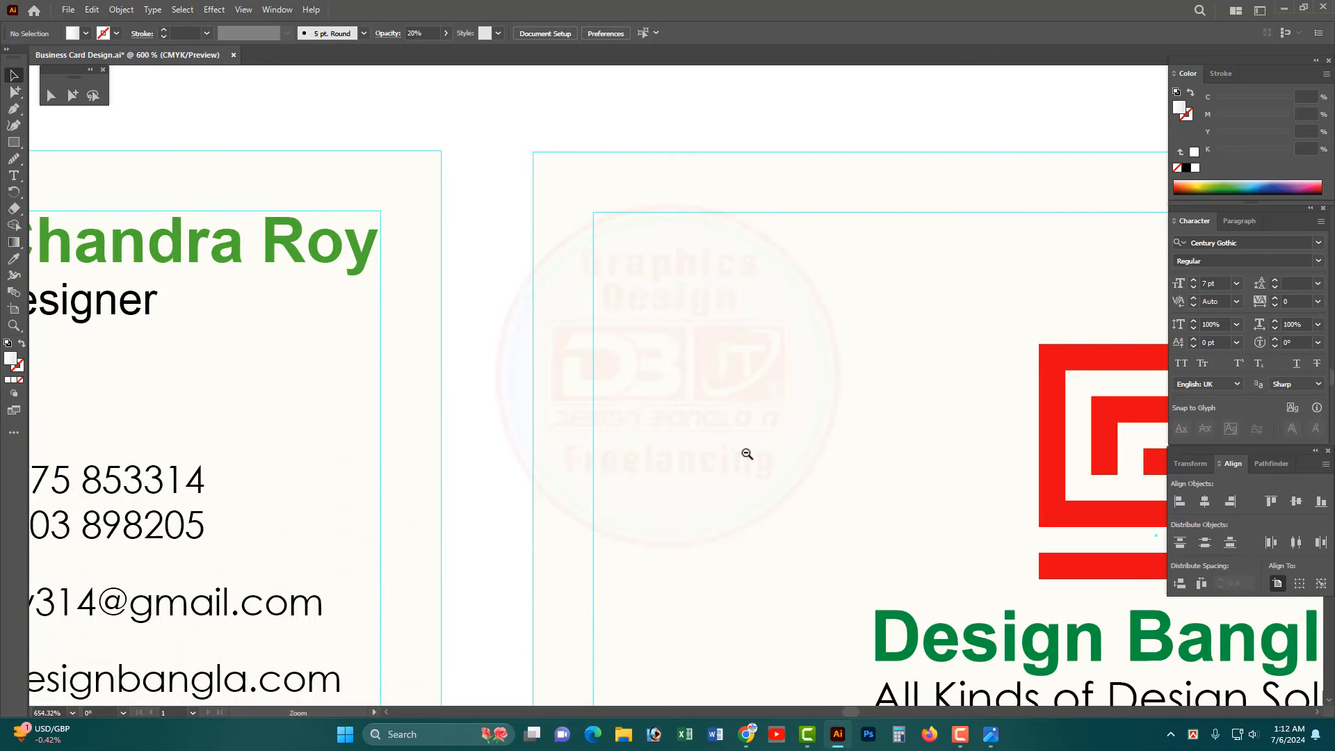
left_click(746, 450, "ctrl+alt")
left_click(746, 450, "ctrl+alt")
left_click(746, 450, "ctrl+alt")
left_click(714, 321)
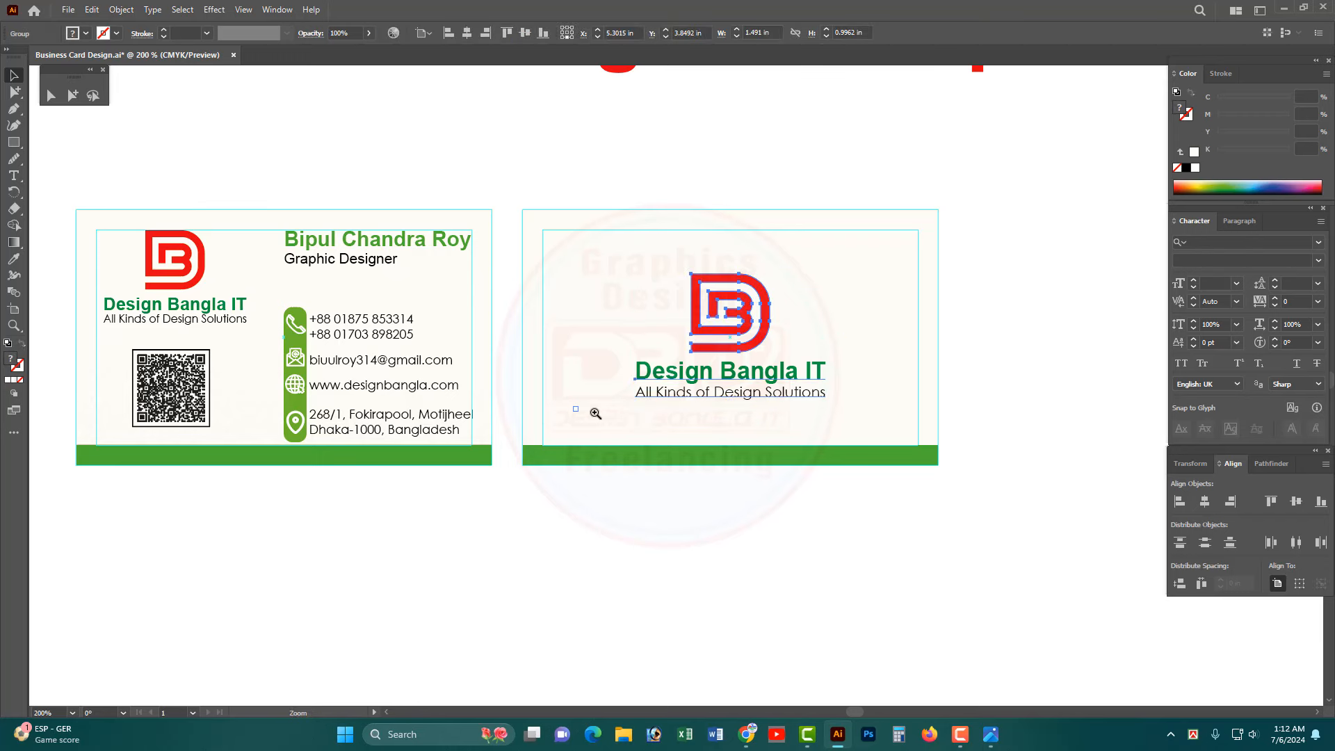
left_click_drag(587, 412, 779, 477)
left_click(647, 354)
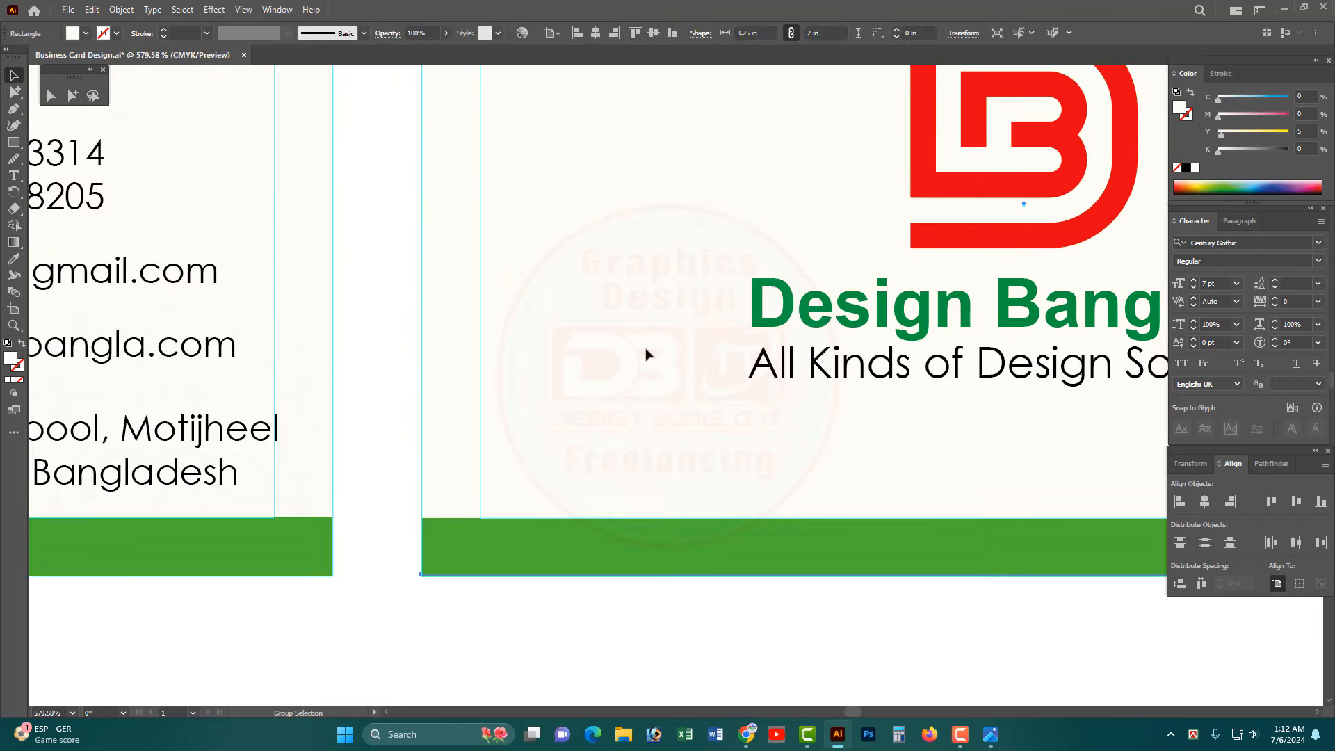
left_click(735, 399, "ctrl+alt")
left_click(734, 399, "ctrl+alt")
left_click(735, 398, "ctrl+alt")
left_click(734, 398, "ctrl+alt")
left_click(862, 444)
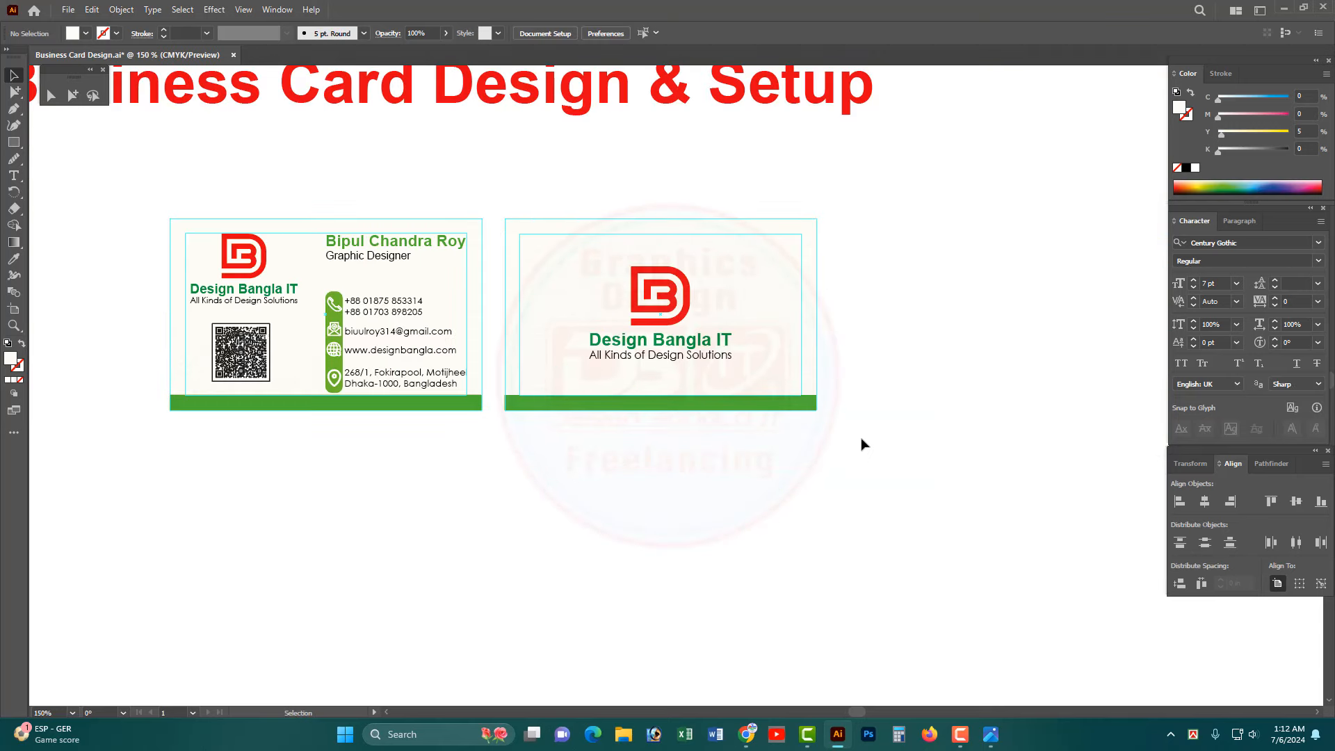
- Group all elements of the back card, and group all elements of the front card separately
left_click_drag(620, 425, 699, 433)
left_click_drag(926, 439, 582, 215)
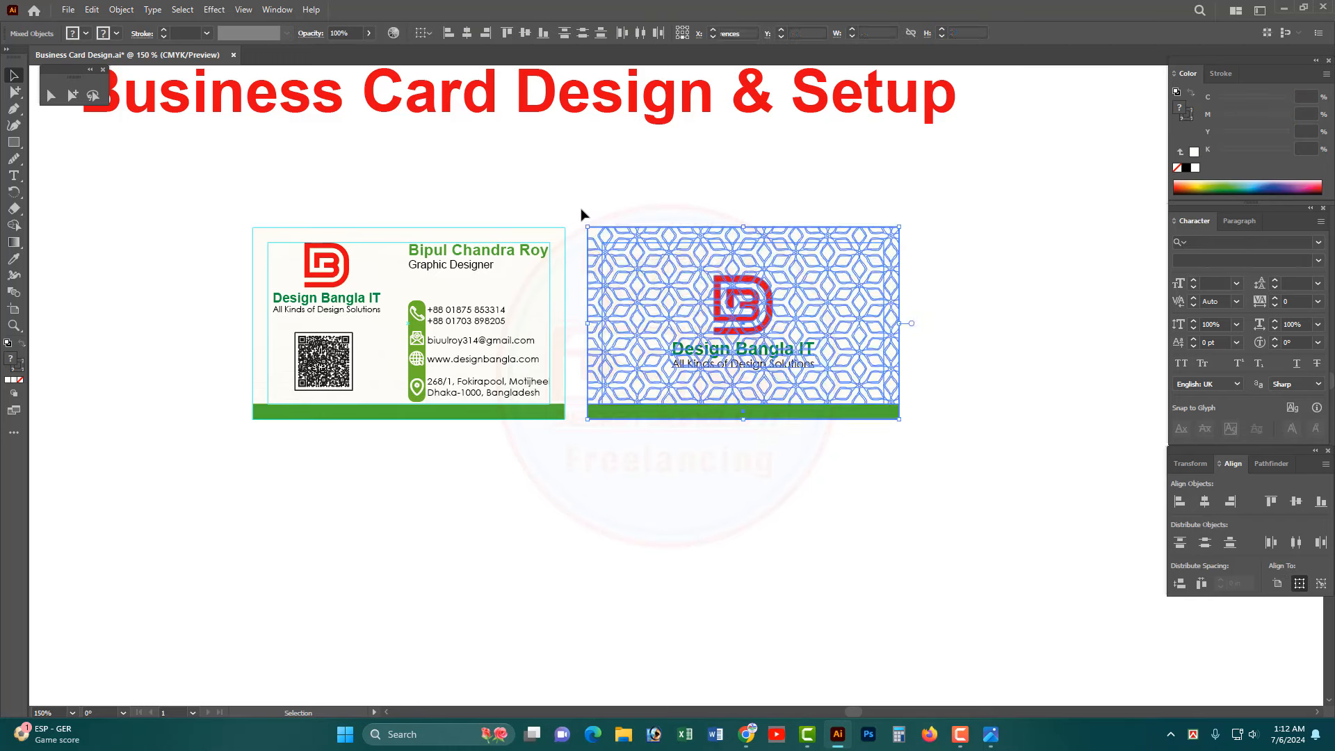
left_click_drag(210, 194, 562, 461)
key("ctrl+g")
- Select all the artwork and save the Business Card Design.ai document
left_click(657, 450, "ctrl+alt")
left_click(657, 450, "ctrl+alt")
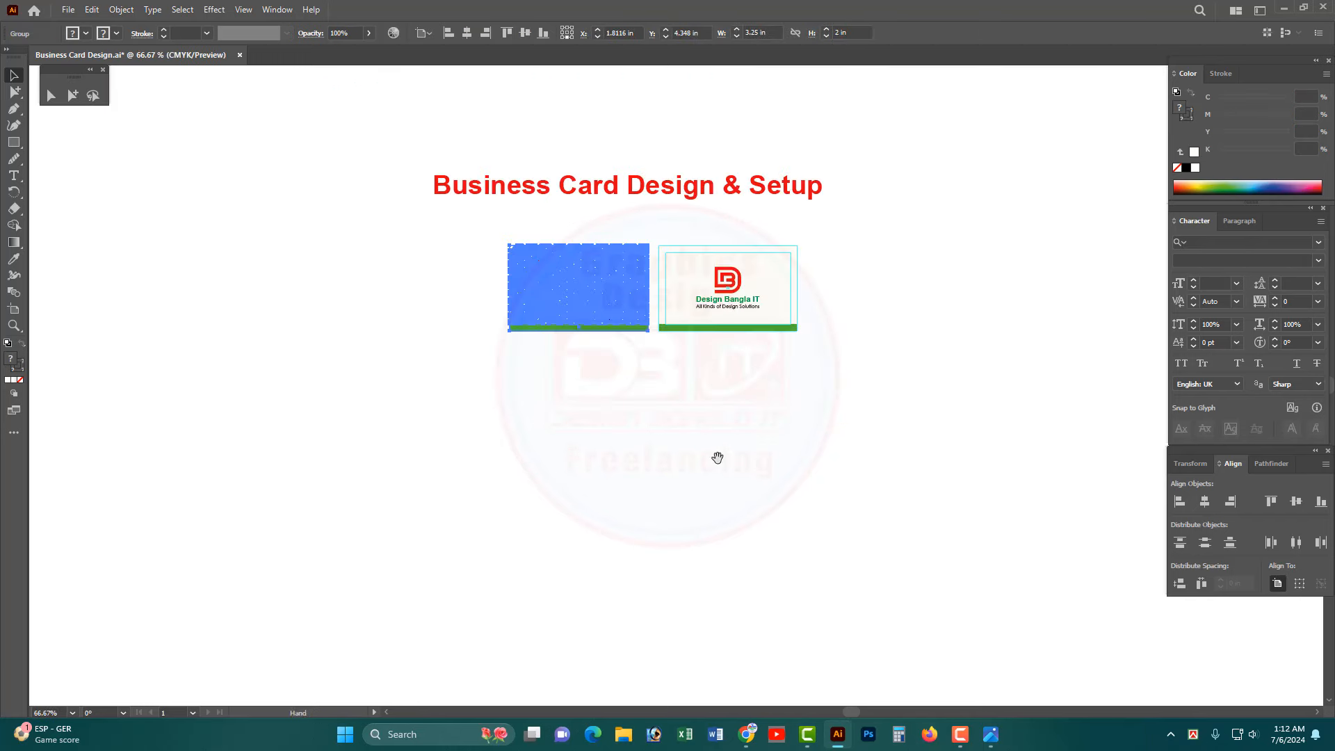
left_click_drag(717, 456, 720, 388)
left_click(740, 373)
left_click_drag(682, 268, 815, 438)
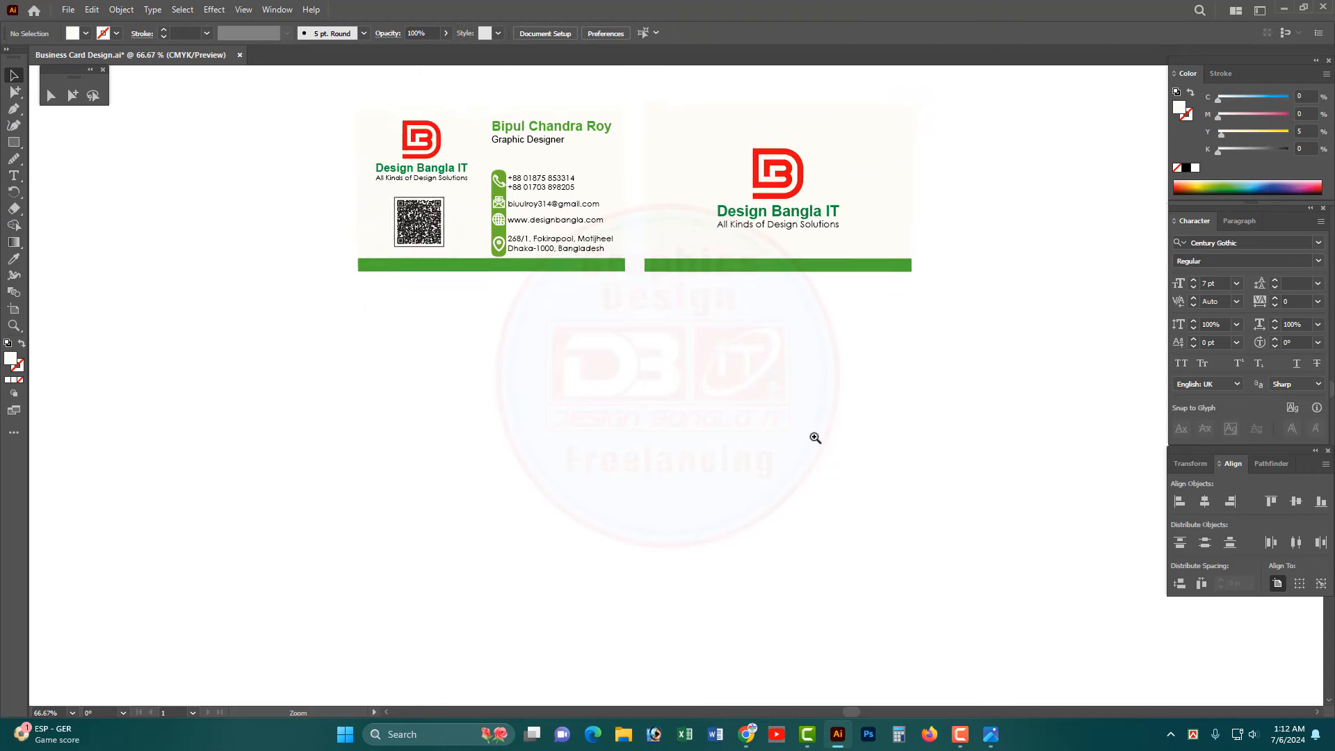
left_click(712, 364, "ctrl+alt")
left_click_drag(649, 378, 682, 329)
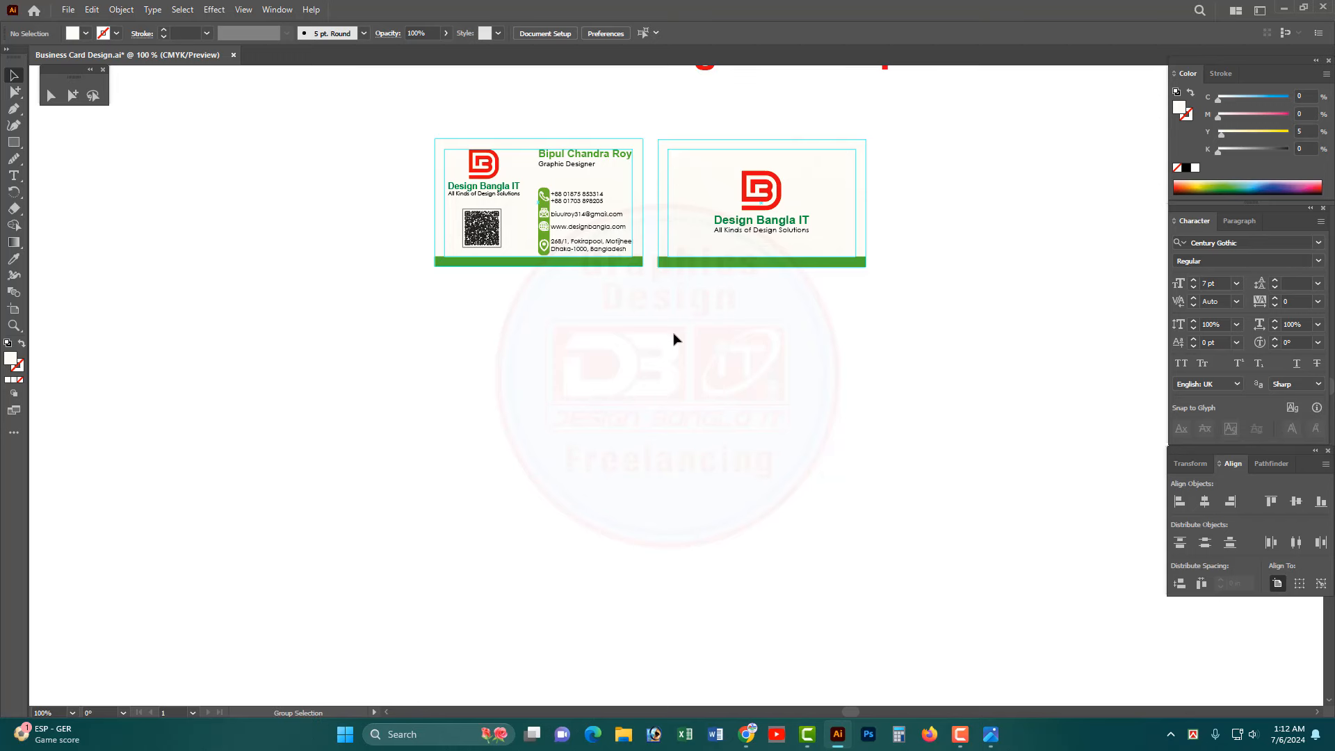
key("ctrl+a")
key("ctrl+s")
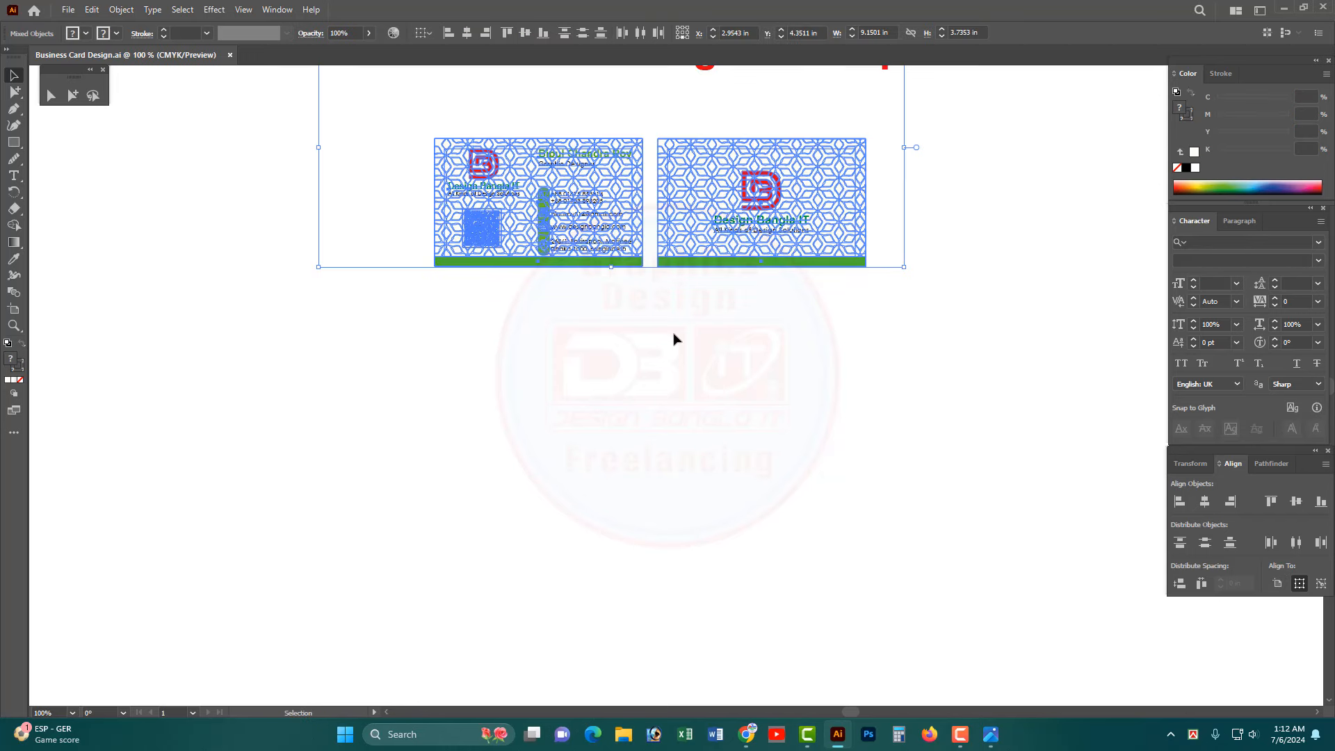
left_click(674, 339)
- Examine the finished front and back cards side by side and check how each one selects as a group
left_click(673, 340, "ctrl+alt")
left_click_drag(754, 357, 744, 377)
left_click_drag(672, 294, 854, 402)
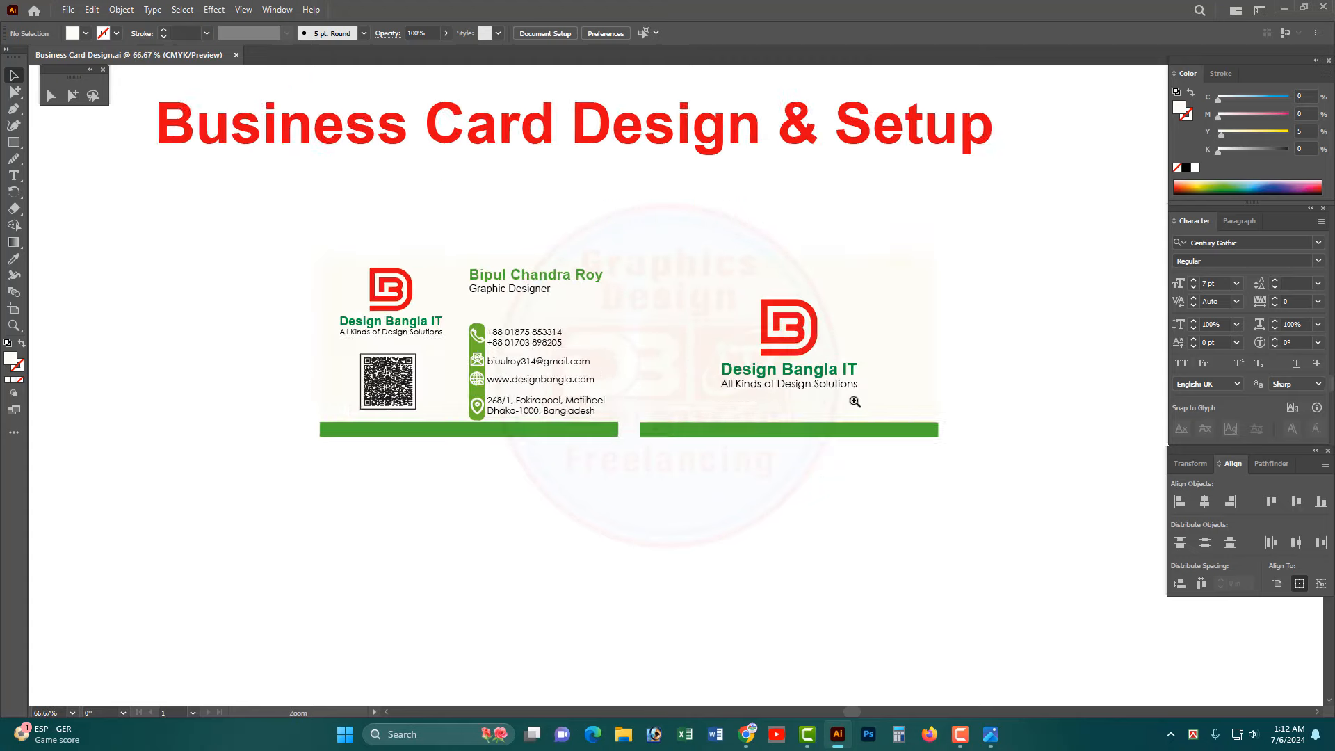
left_click(442, 353)
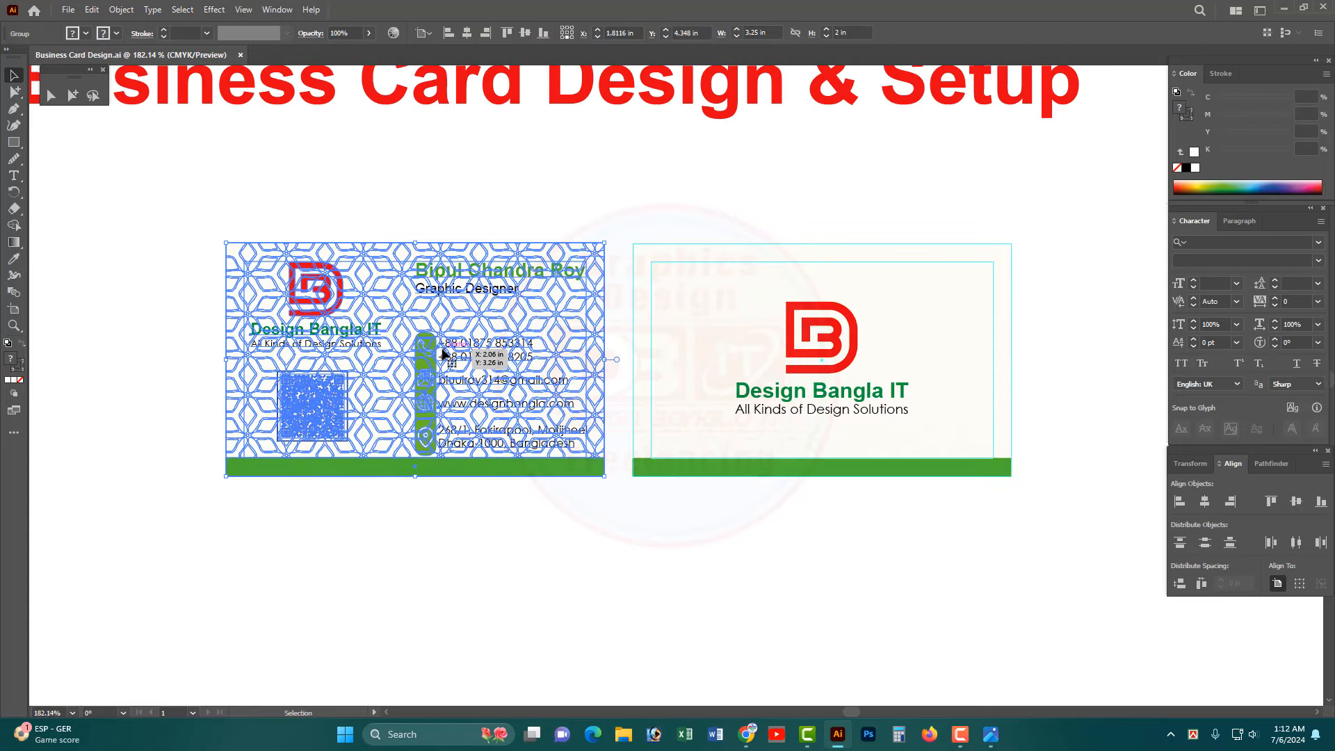
left_click(560, 187)
left_click_drag(283, 207, 400, 381)
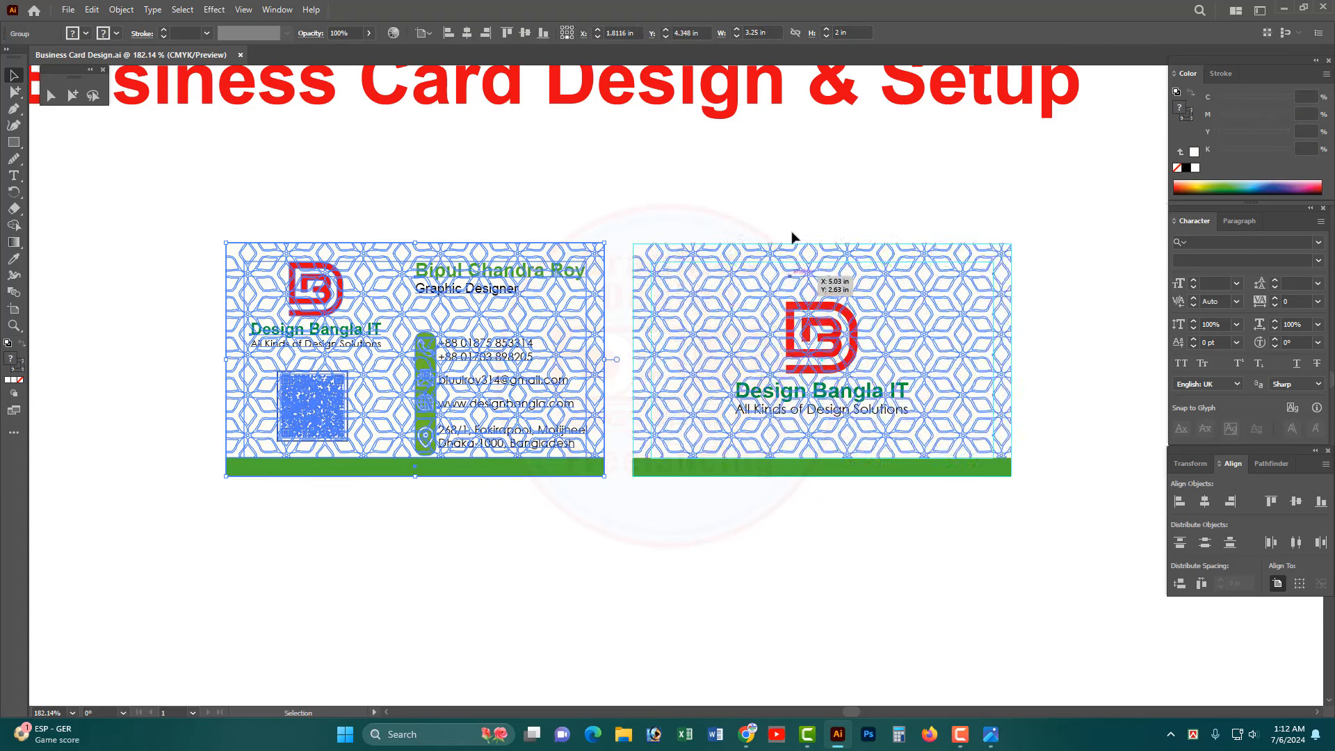
left_click(894, 379)
left_click(709, 208)
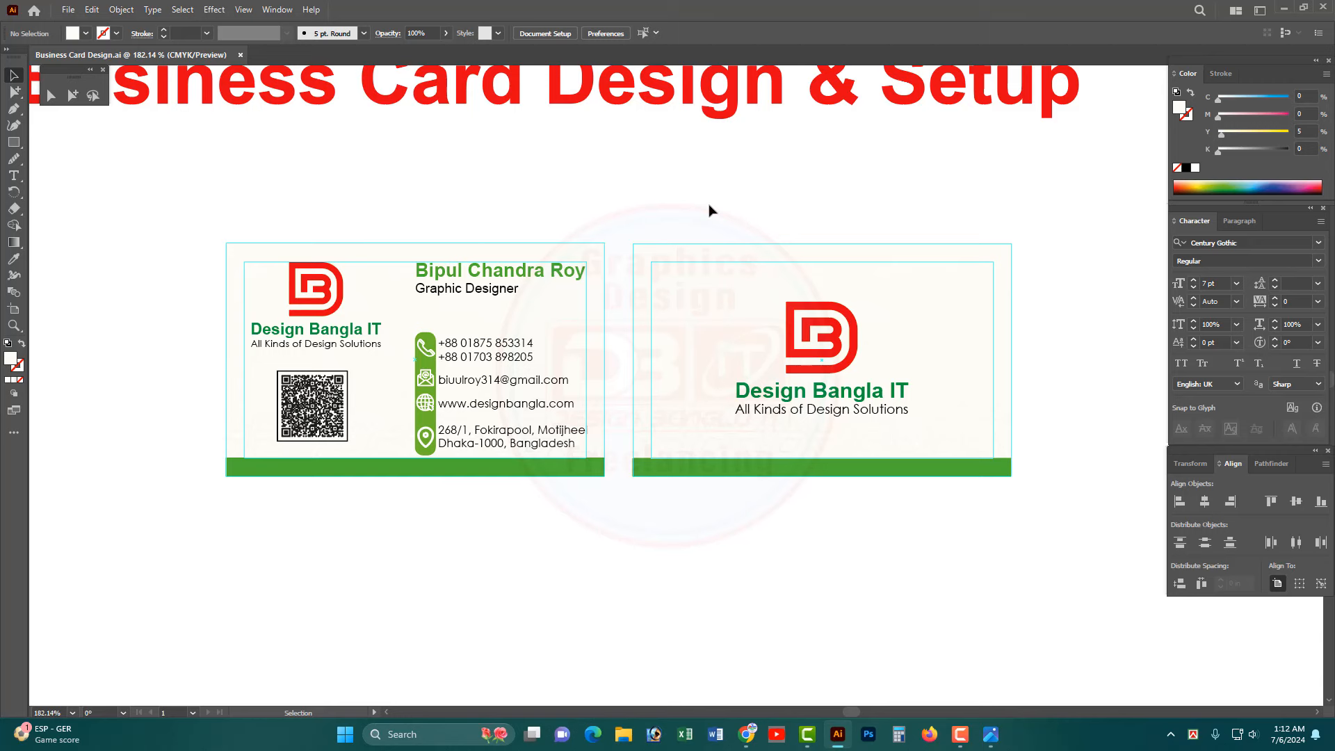
left_click_drag(565, 292, 572, 312)
- Lock the guides around both business cards
left_click(569, 199)
right_click(181, 161)
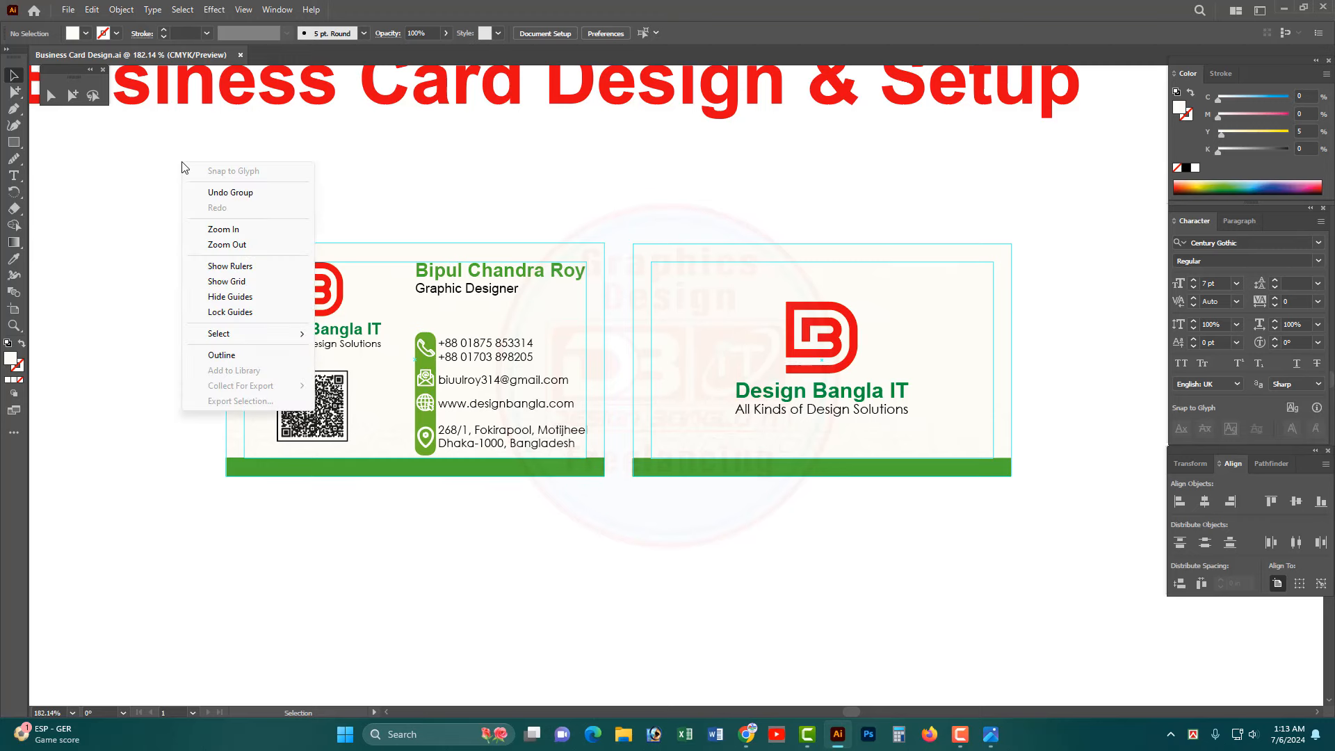
left_click(223, 313)
left_click(50, 97)
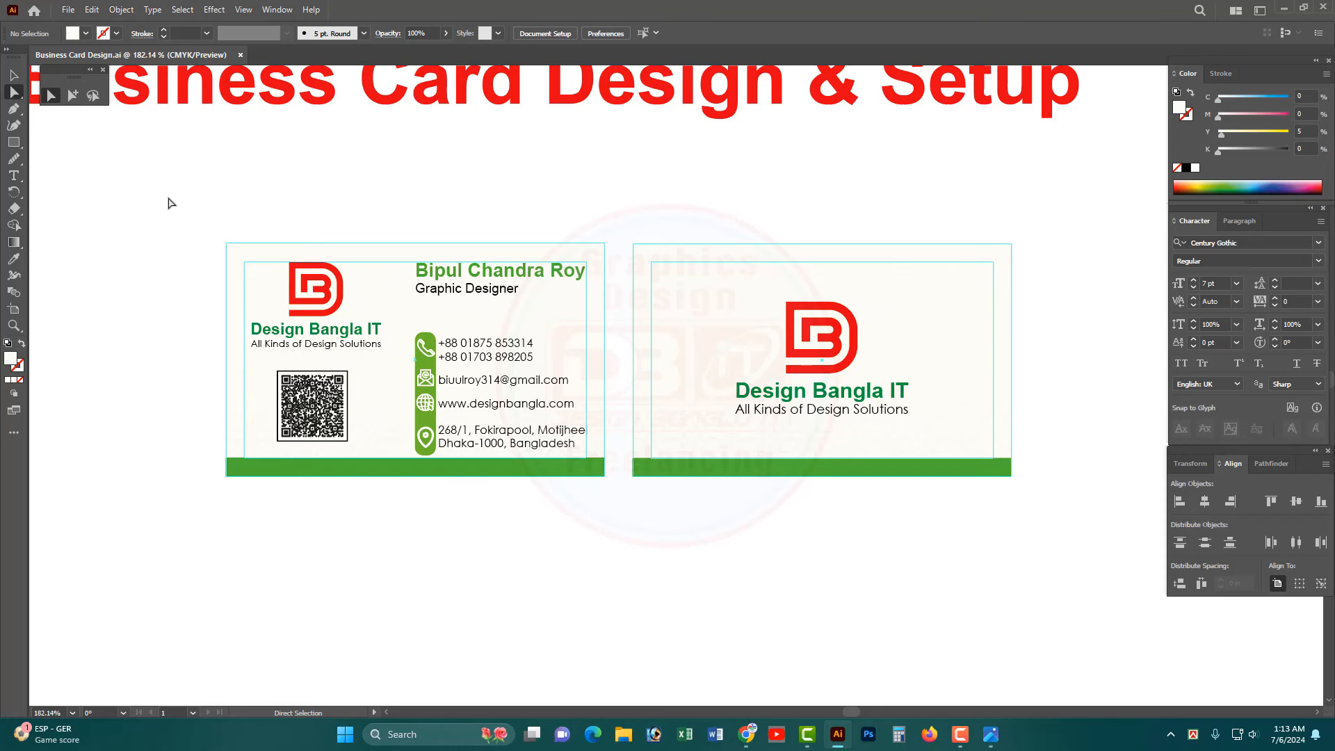
key("ctrl+k")
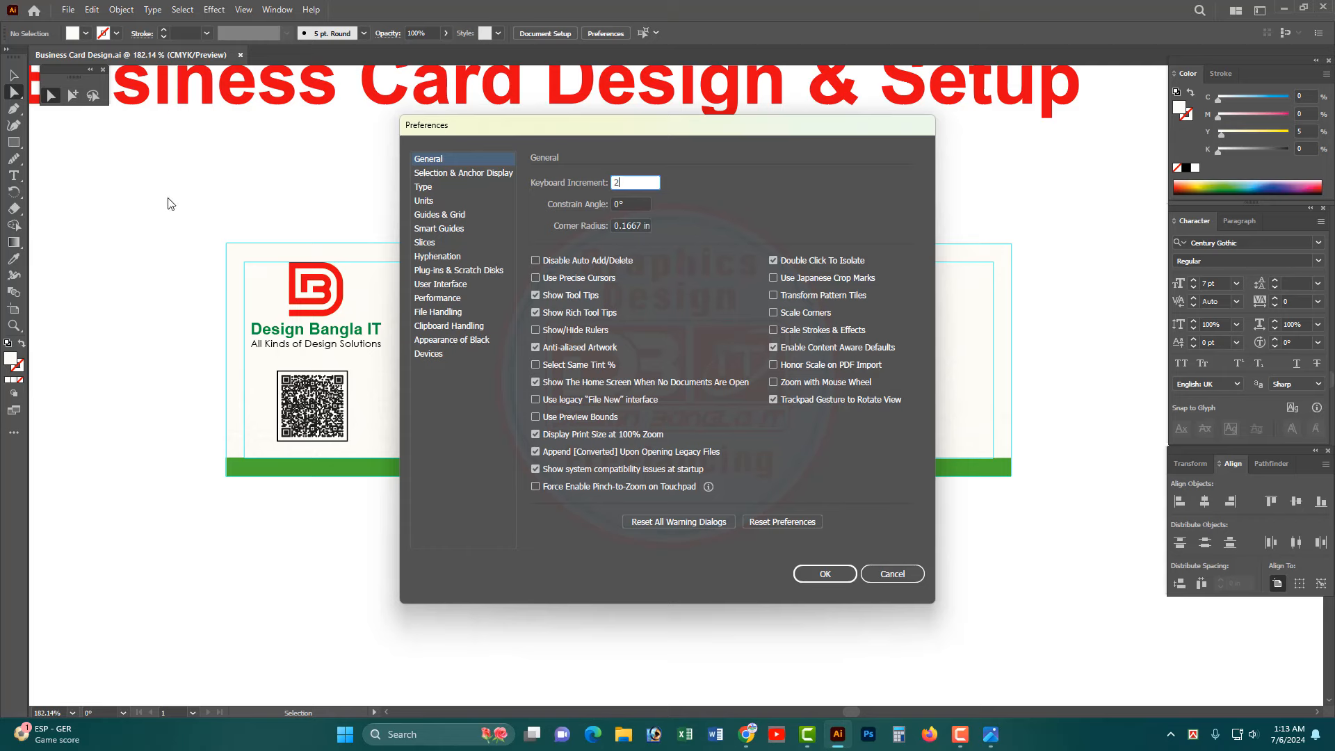
left_click(884, 580)
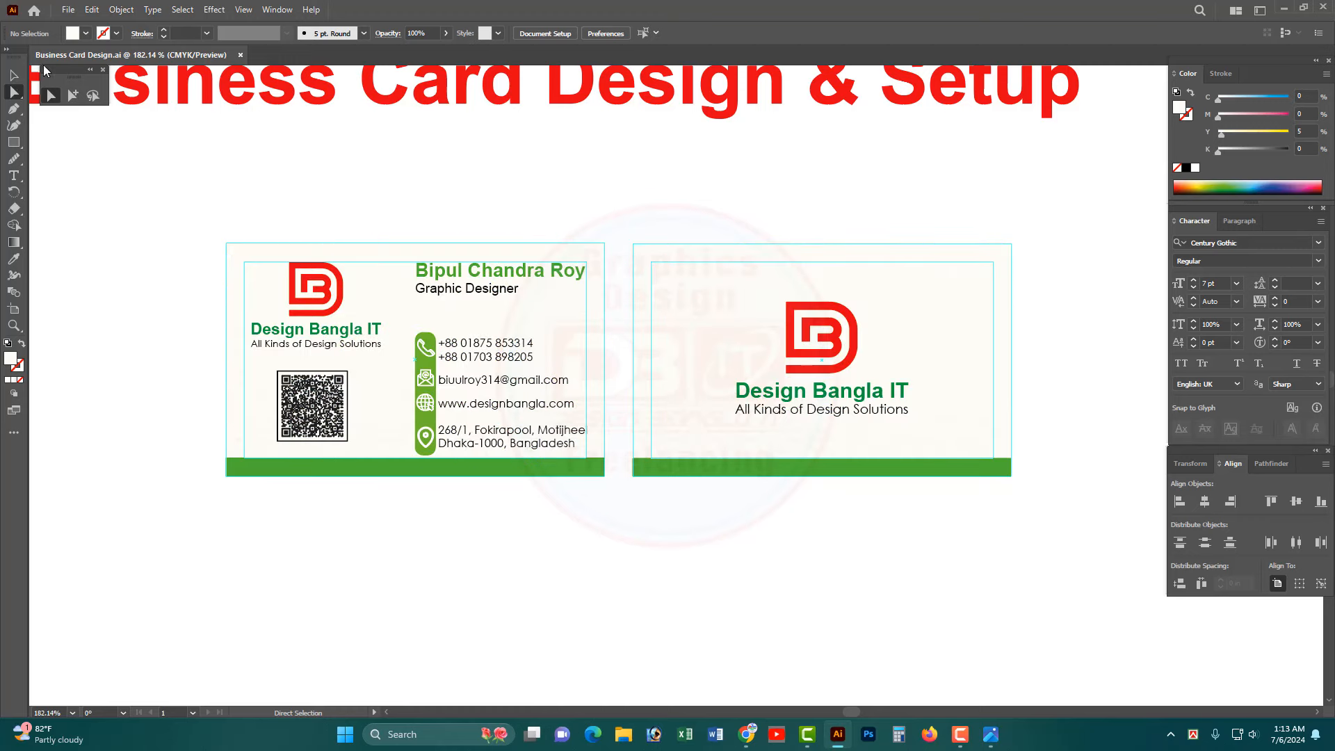
left_click(13, 77)
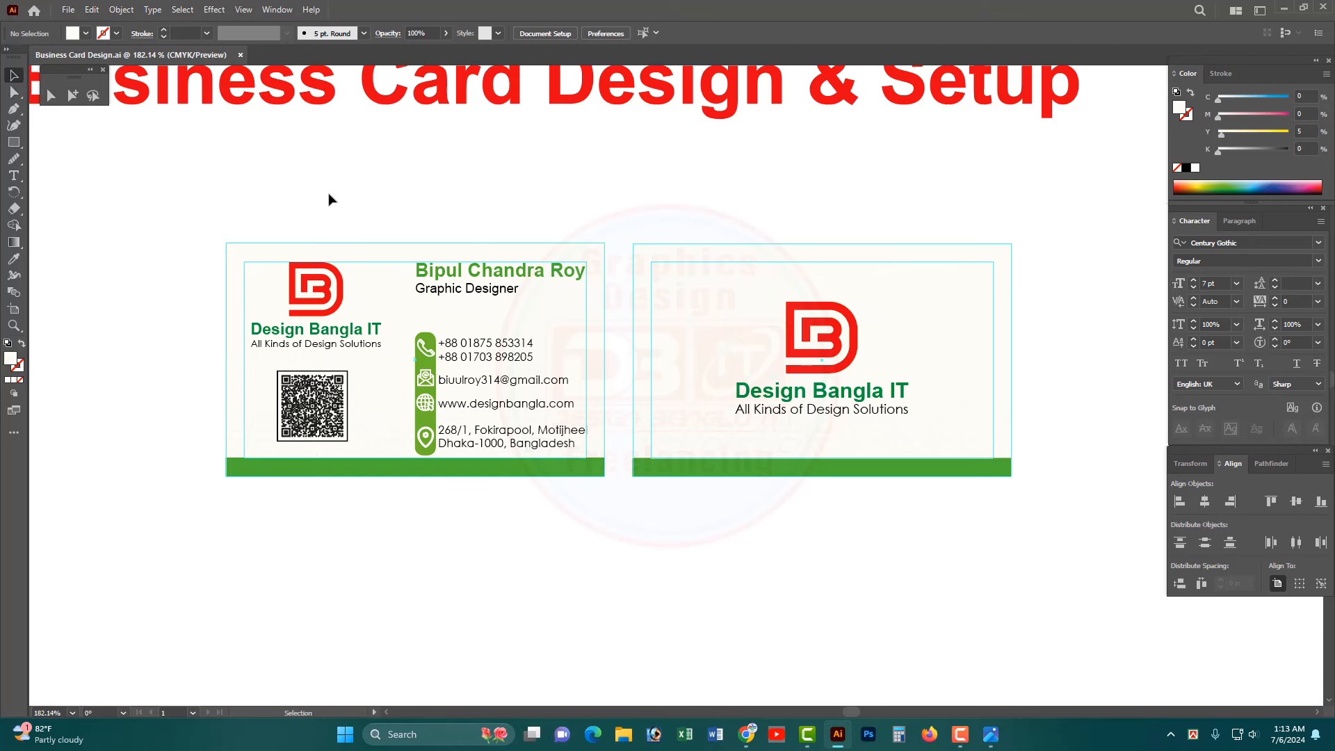
- Duplicate the grouped front card into the empty area below the original pair of cards
left_click(376, 254)
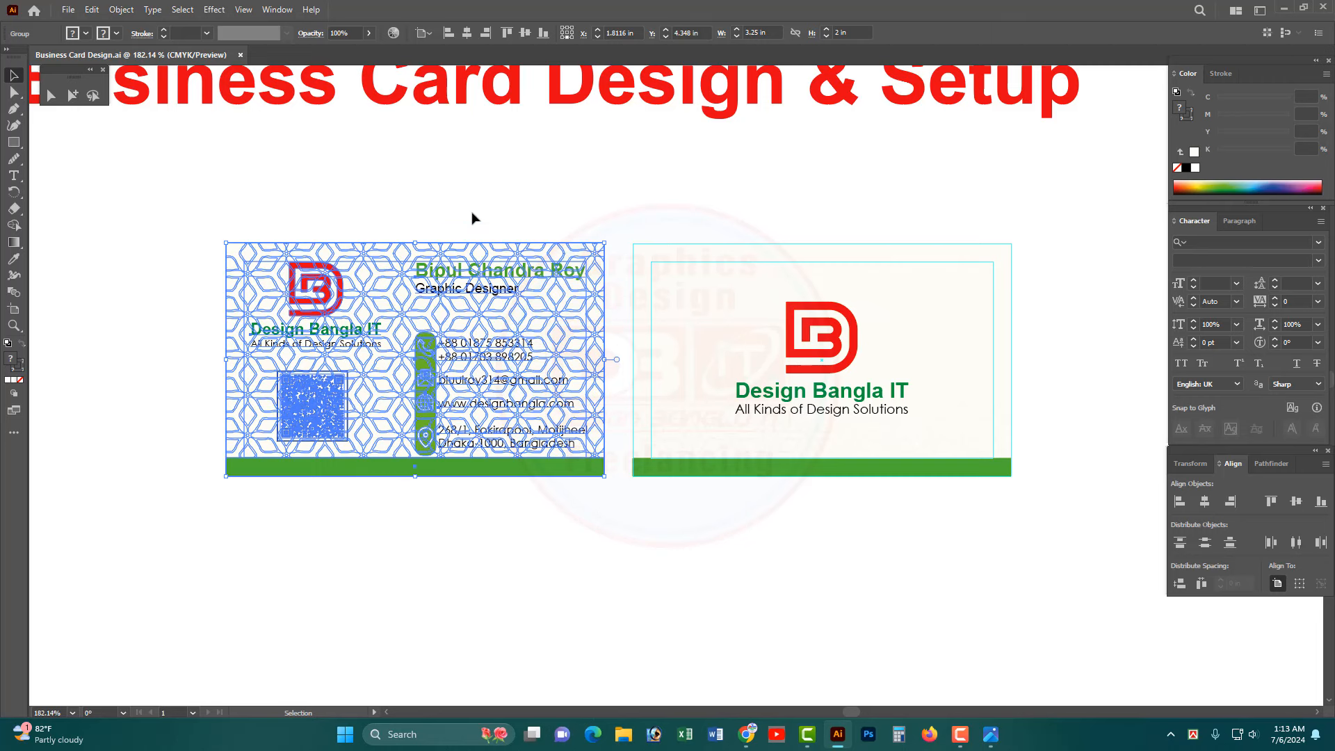
left_click(352, 192)
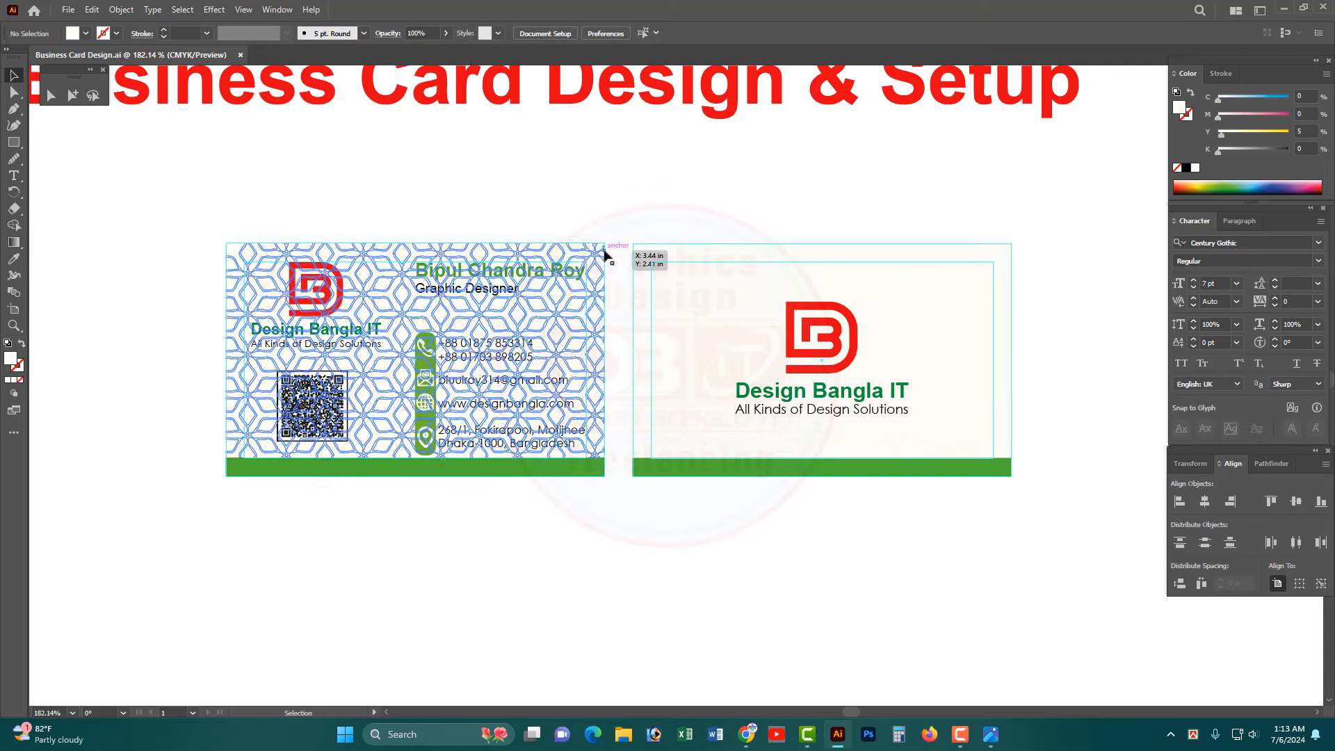
left_click(603, 256)
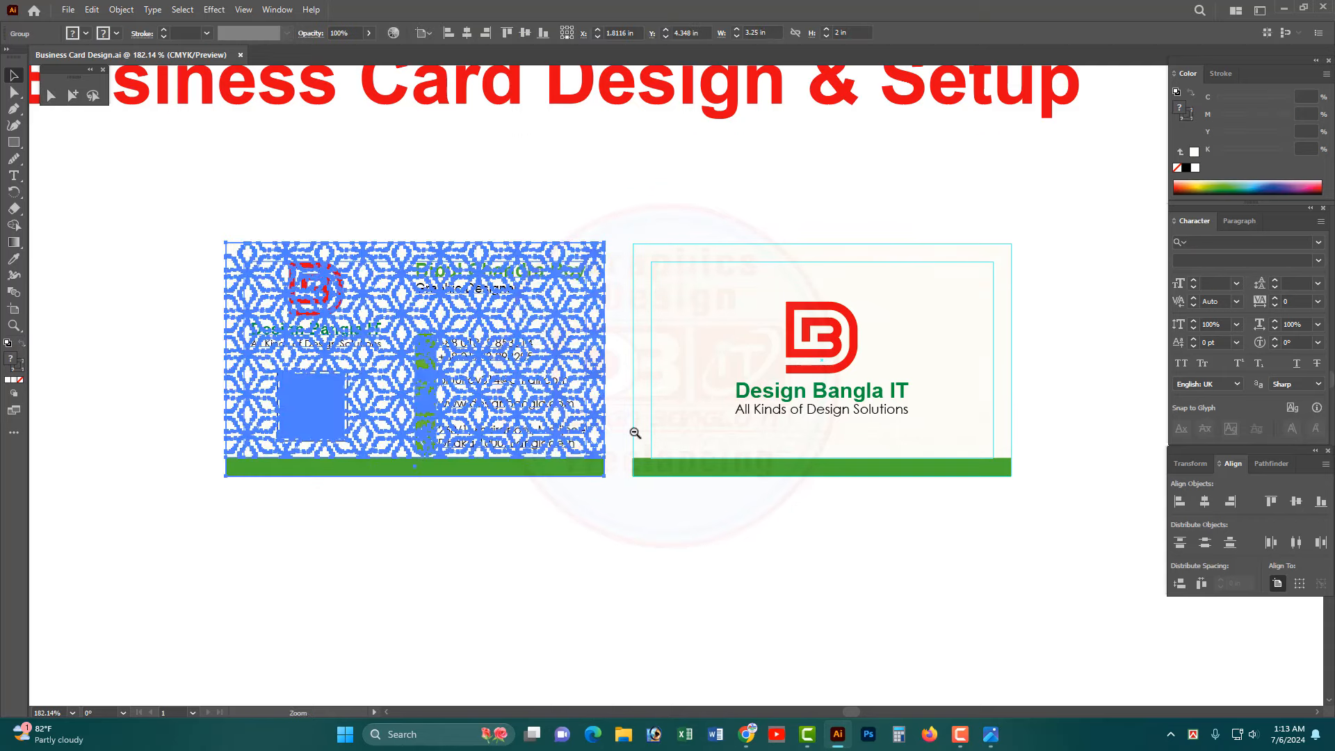
left_click(635, 432, "ctrl+alt")
left_click(634, 432, "ctrl+alt")
left_click_drag(694, 458, 638, 346)
left_click_drag(535, 197, 497, 402)
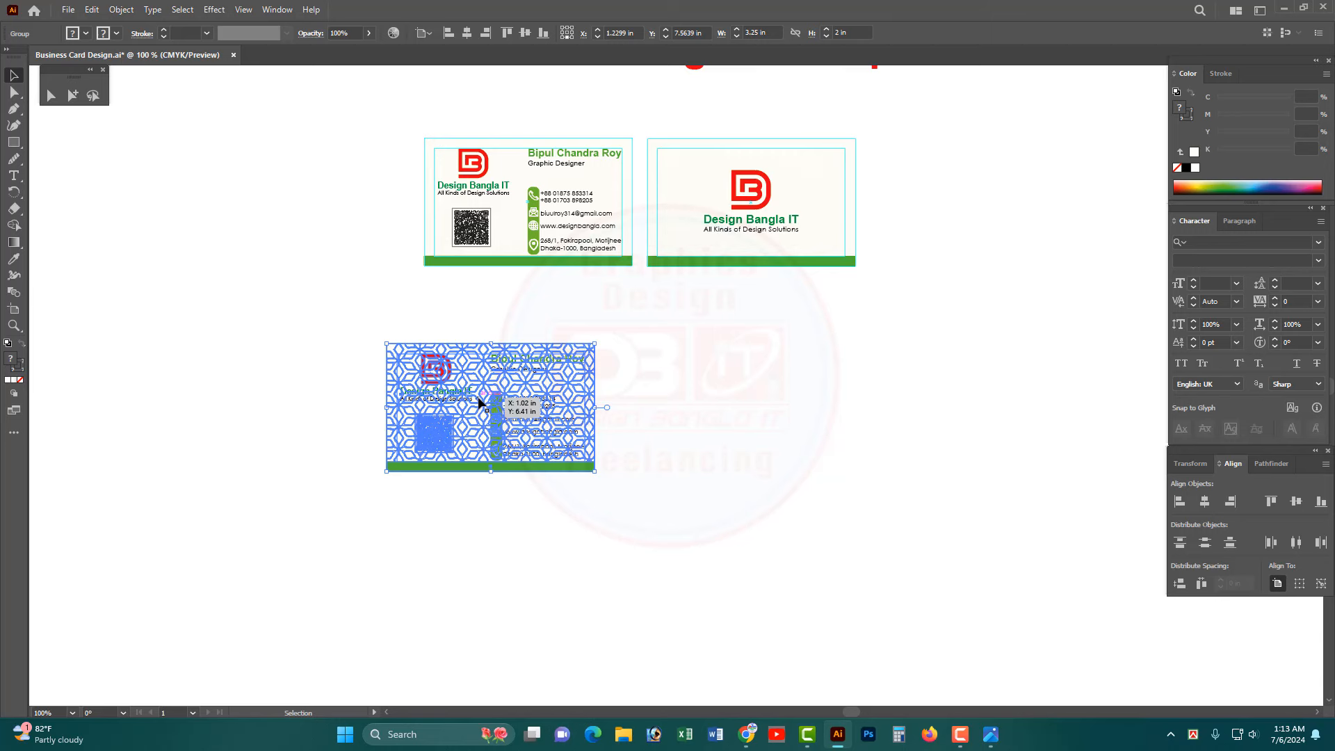
- Use the duplicated card's 3.25 in width as the keyboard increment in the preferences
left_click(1186, 465)
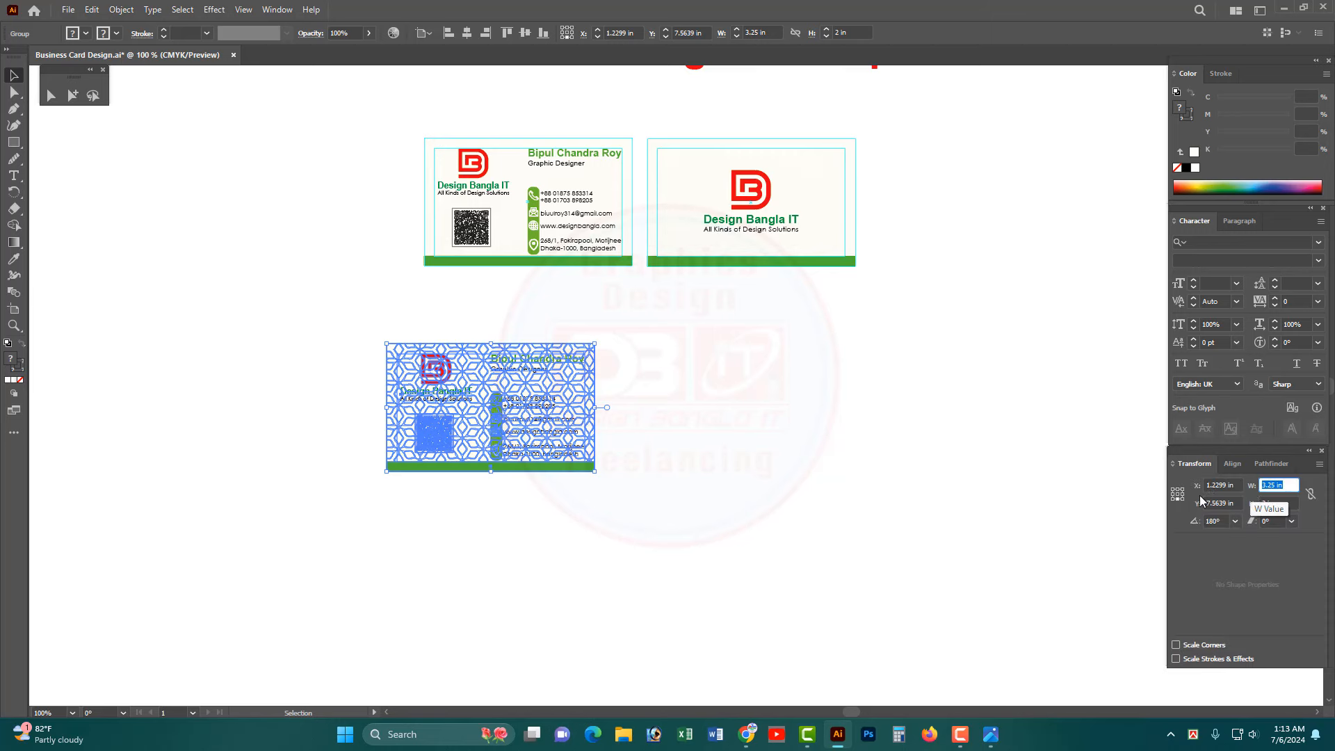
key("a")
left_click(666, 413)
key("ctrl+k")
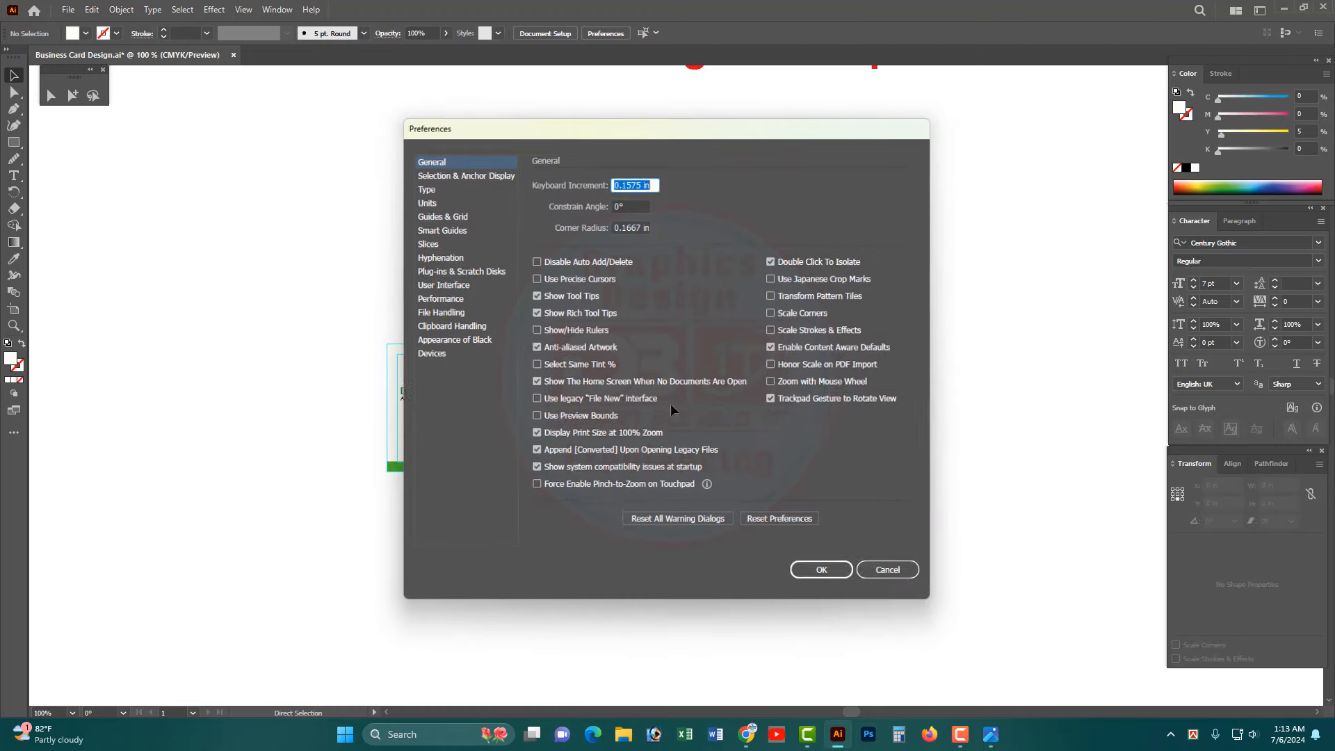
key("Return")
- Repeat the duplicated front card sideways by its own width to form a row of four touching cards
left_click(681, 411, "ctrl+alt")
left_click_drag(643, 483, 518, 403)
left_click_drag(695, 433, 397, 262)
key("ctrl+d")
key("ctrl+d")
key("ctrl+d")
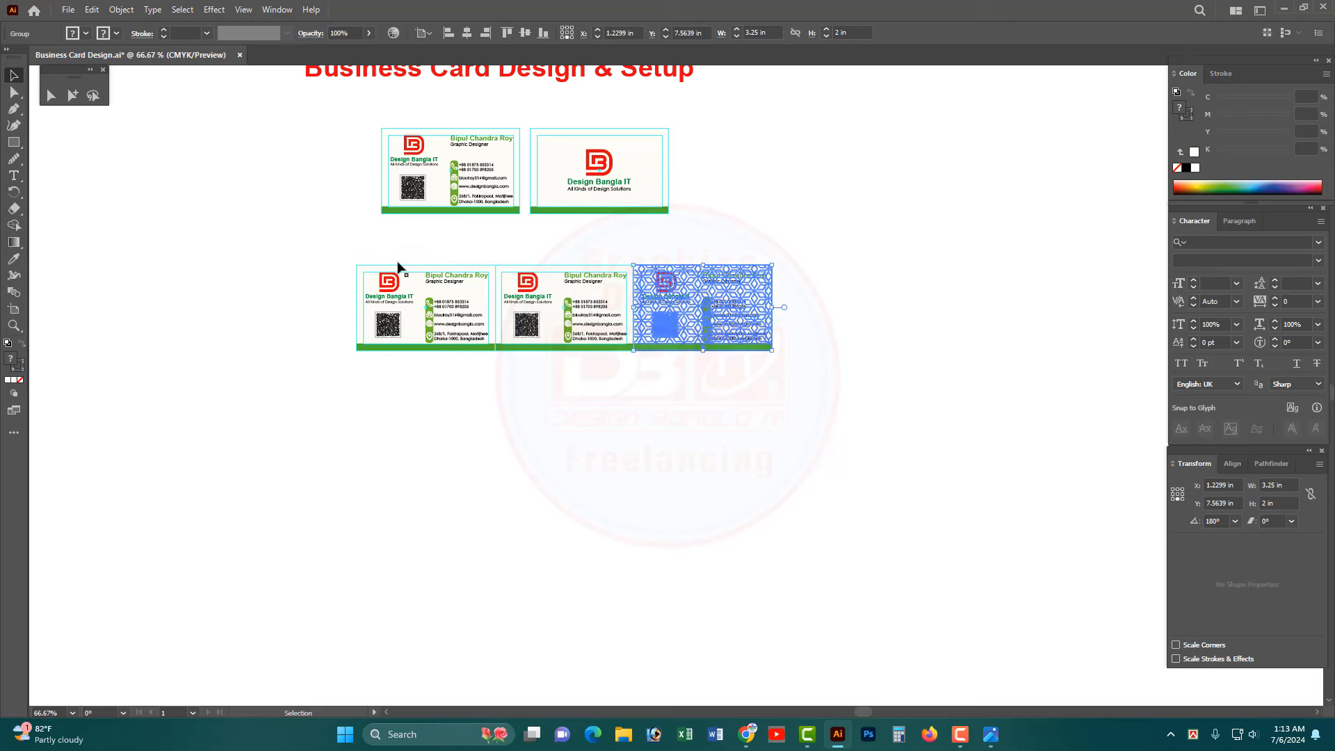
- Select all four front cards in the row and move them down to about X 5.27 in, Y 9.75 in
left_click_drag(946, 435, 451, 314)
left_click_drag(886, 436, 671, 285)
left_click_drag(976, 441, 429, 284)
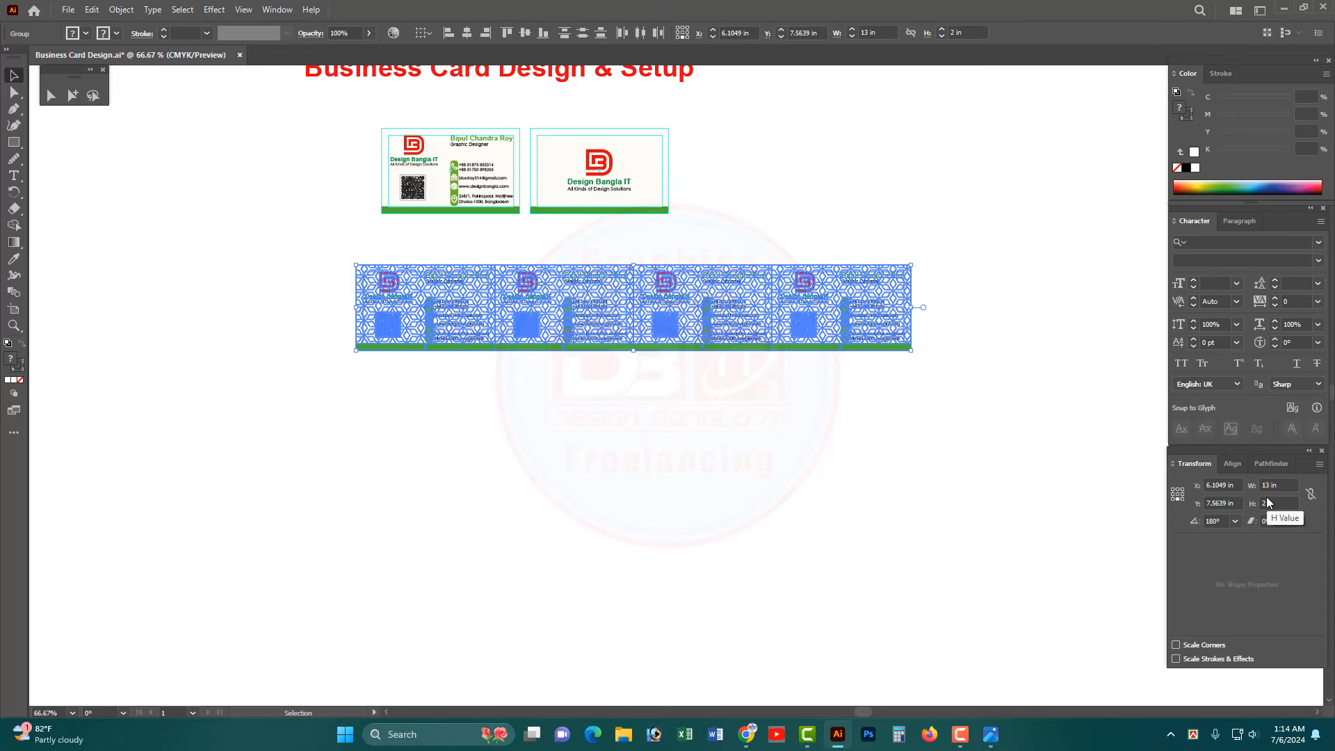
left_click_drag(801, 310, 767, 402)
key("ctrl+minus")
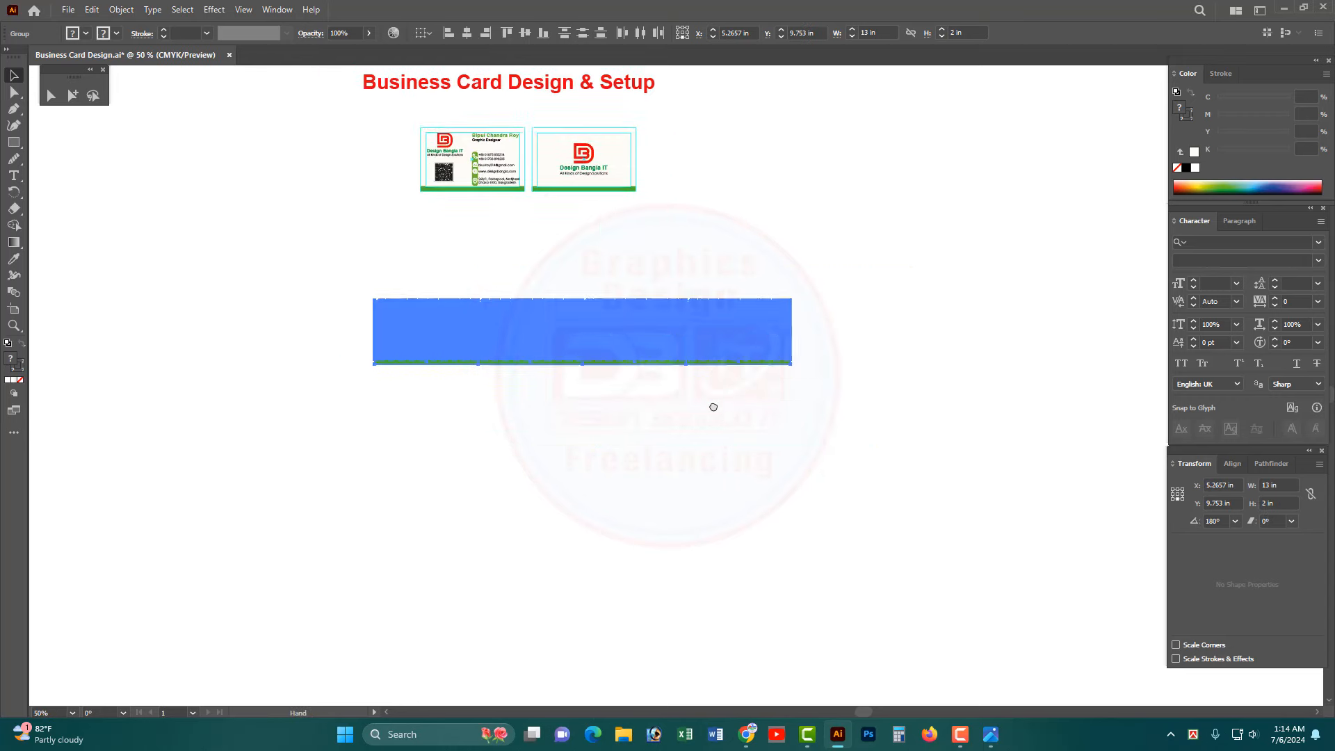
left_click_drag(755, 305, 754, 305)
key("ctrl+d")
key("ctrl+d")
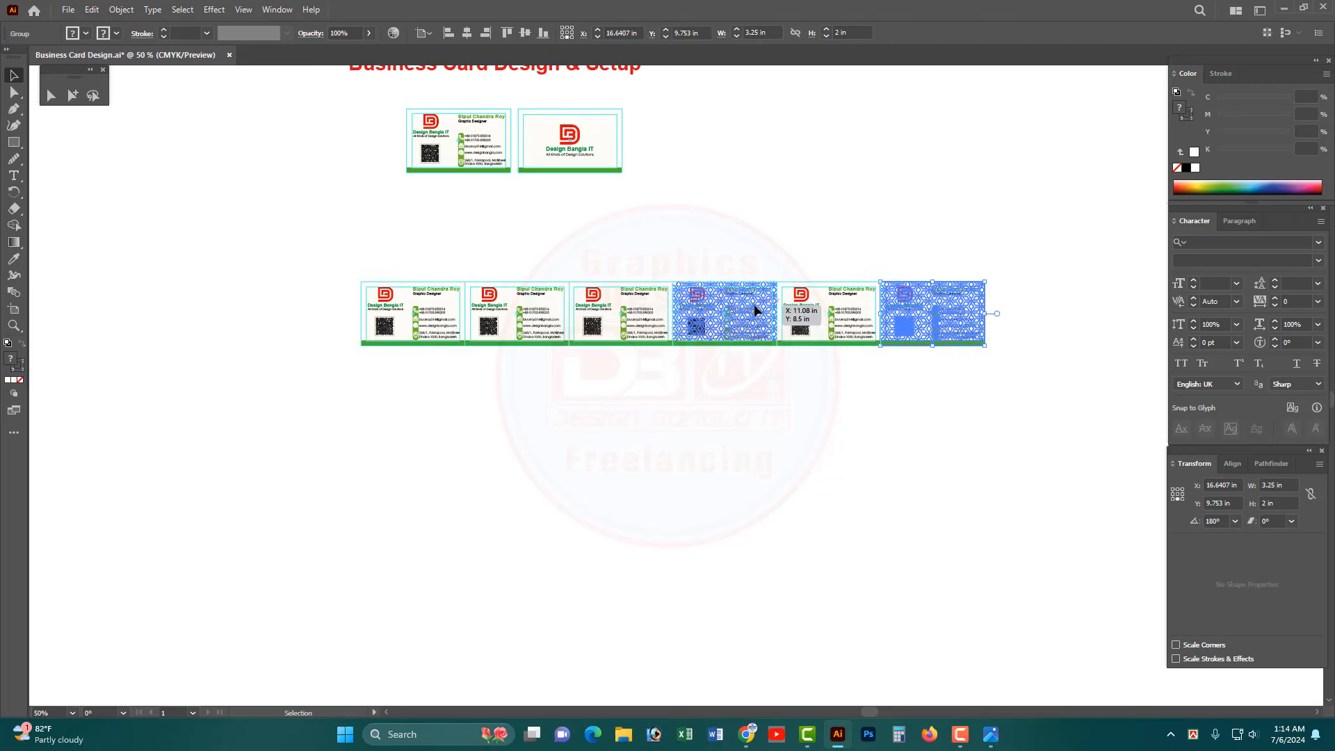
left_click_drag(1018, 401, 400, 299)
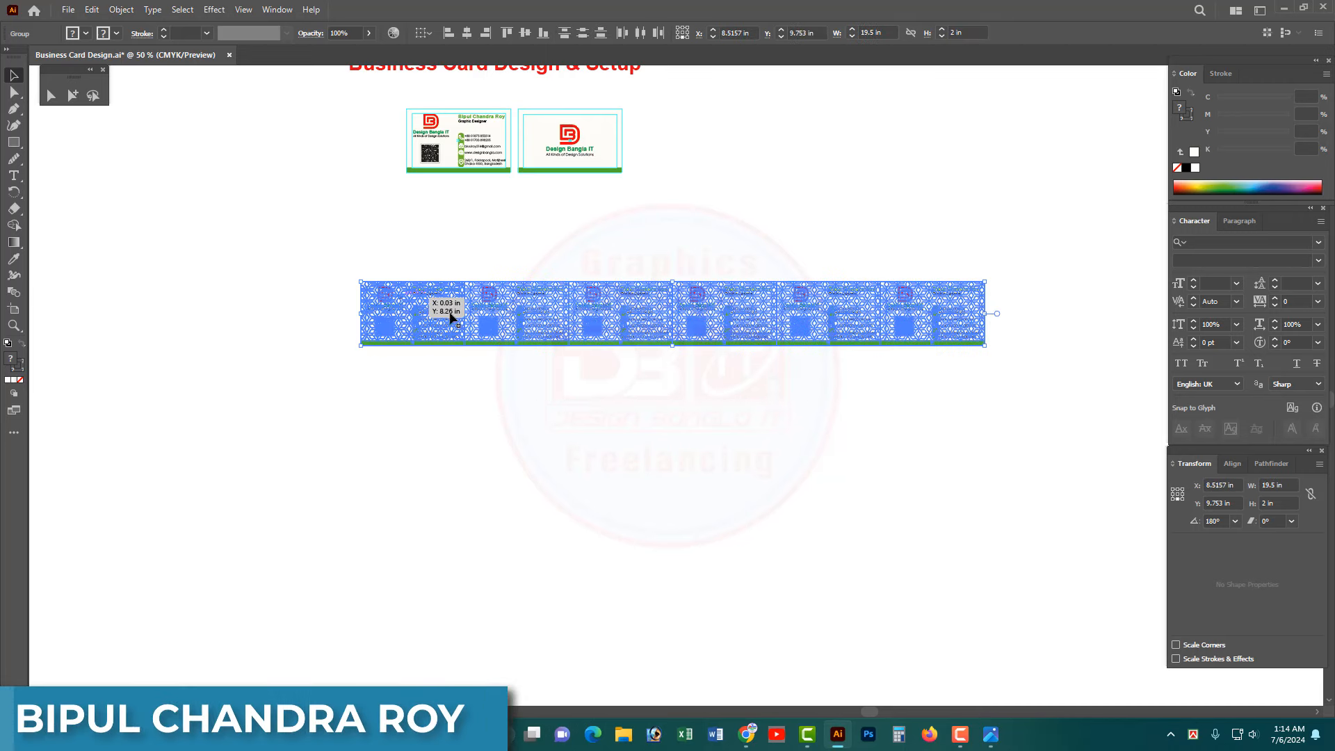
left_click_drag(860, 377, 390, 298)
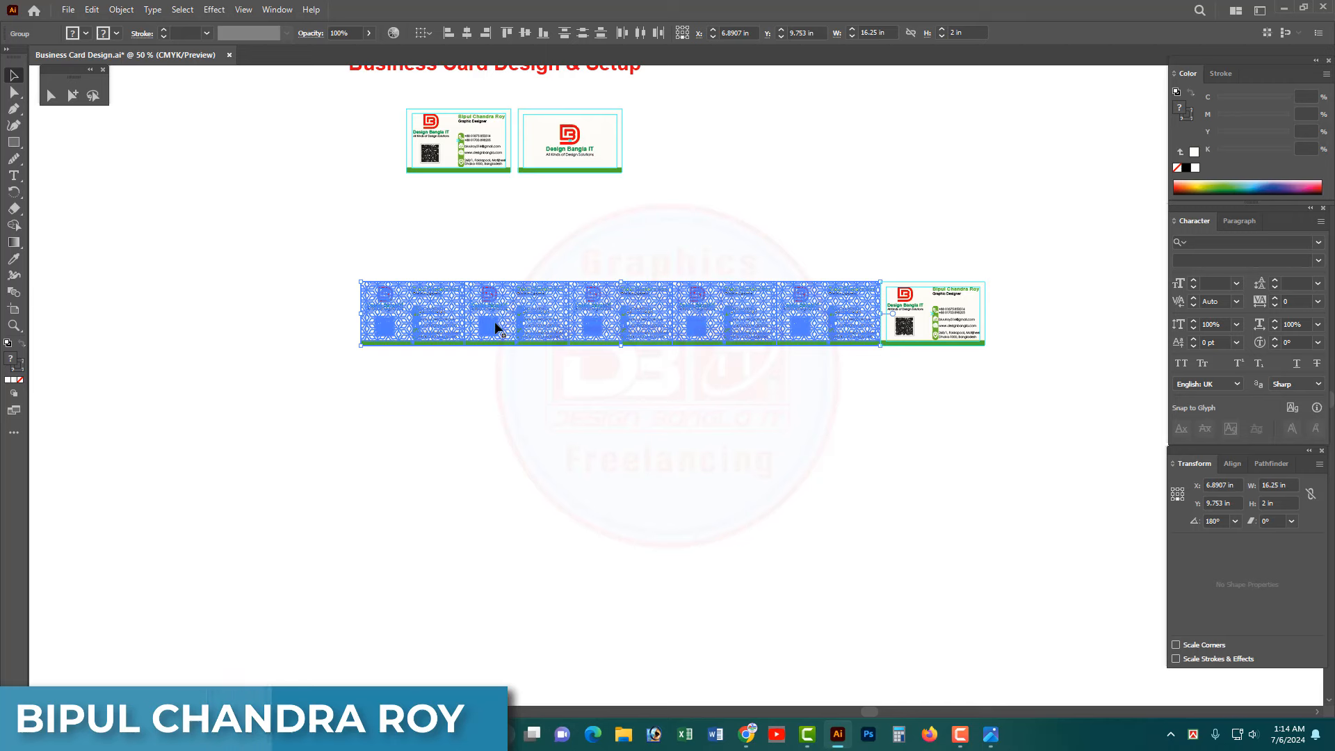
left_click_drag(939, 391, 811, 297)
key("Delete")
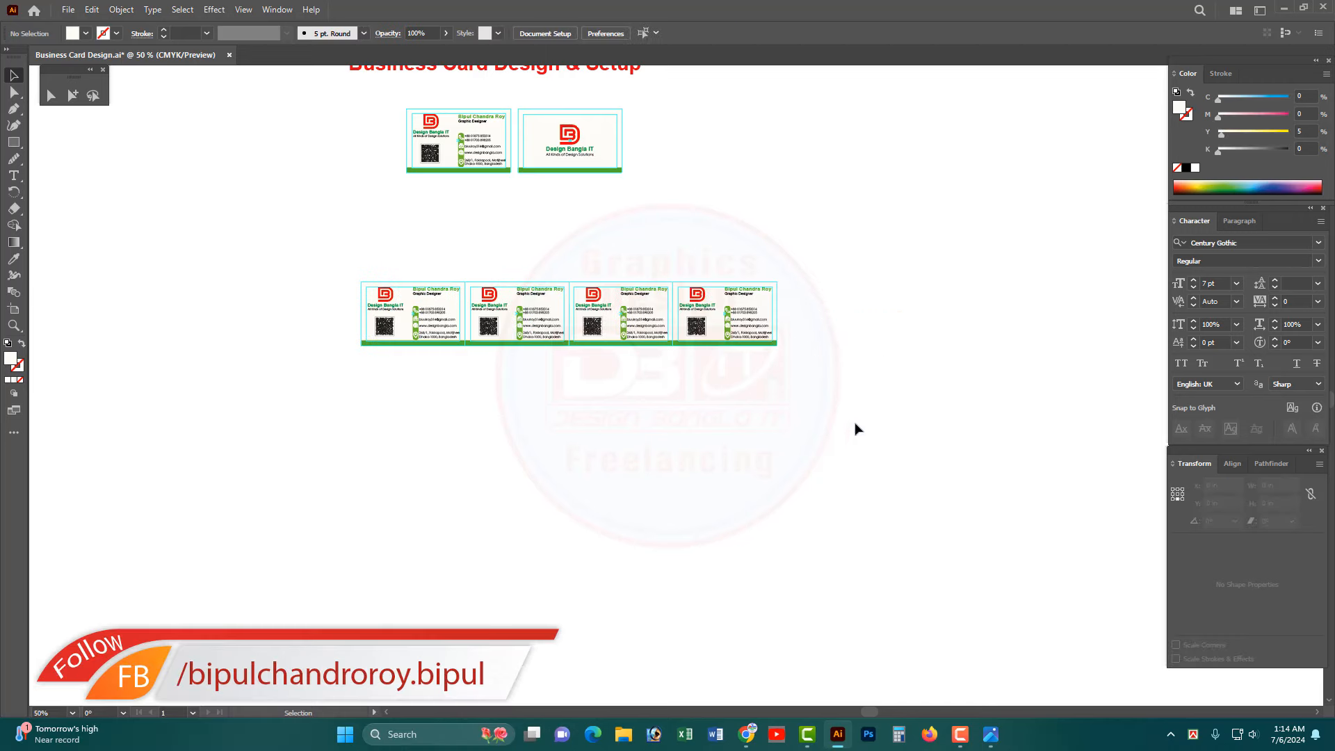
- Use the card row's 2 in height as the keyboard increment in the preferences
left_click_drag(857, 427, 327, 312)
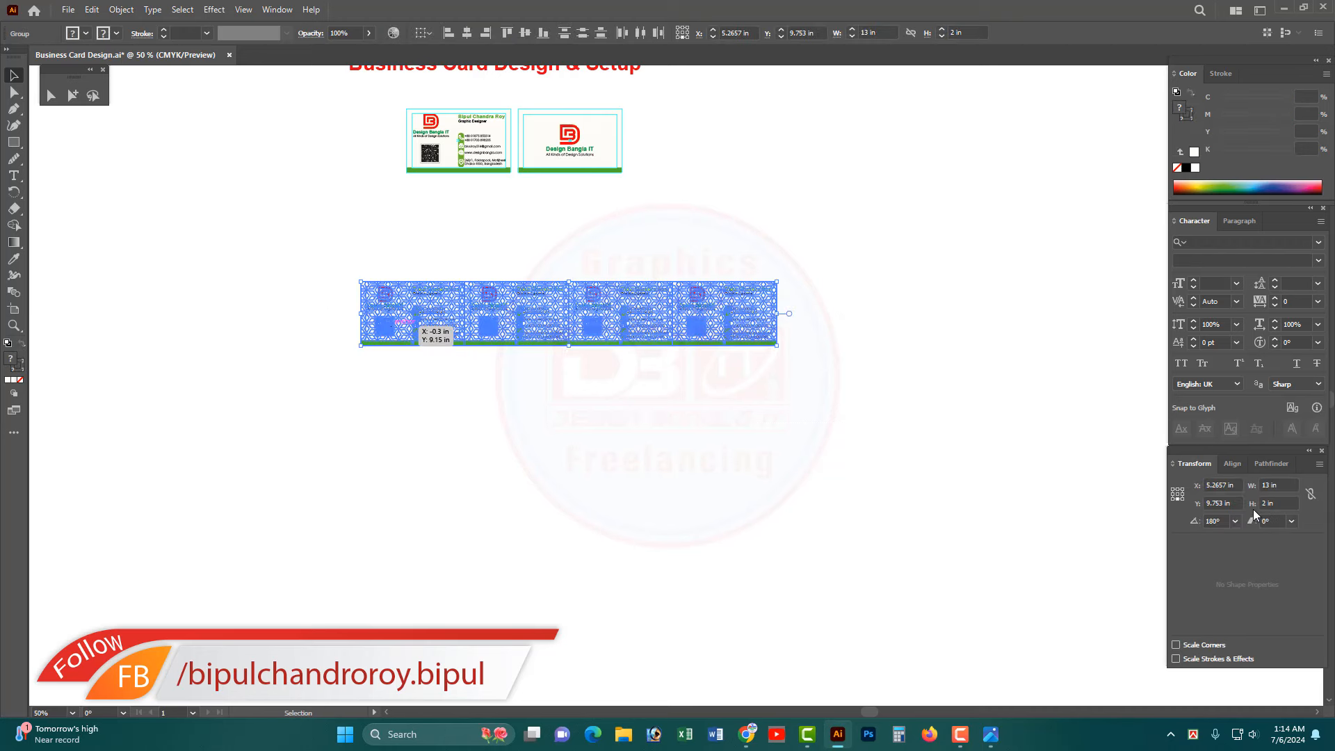
key("a")
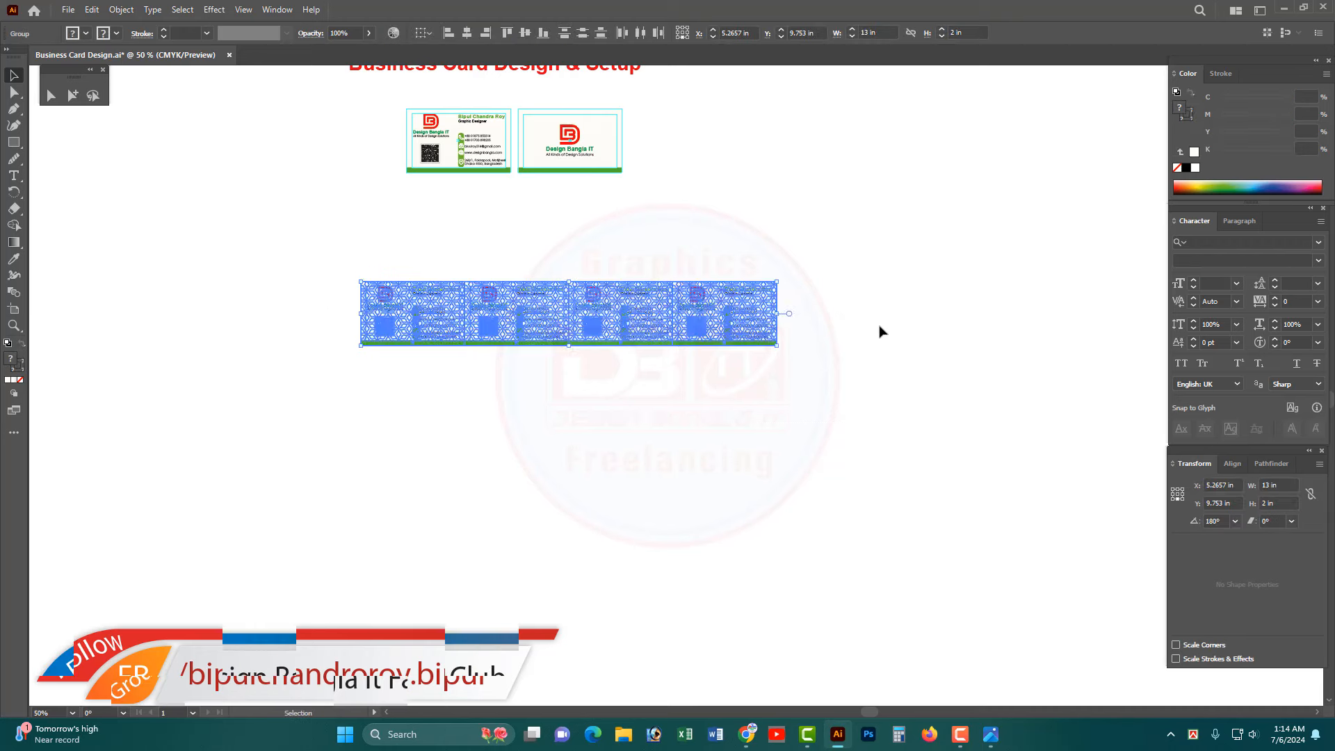
left_click(880, 331)
key("ctrl+k")
key("Return")
- Duplicate the row of four front cards downward by its own height four times to build a five-row grid
left_click_drag(878, 399, 453, 308)
key("alt+Down")
key("alt+Down")
key("alt+Down")
key("alt+Down")
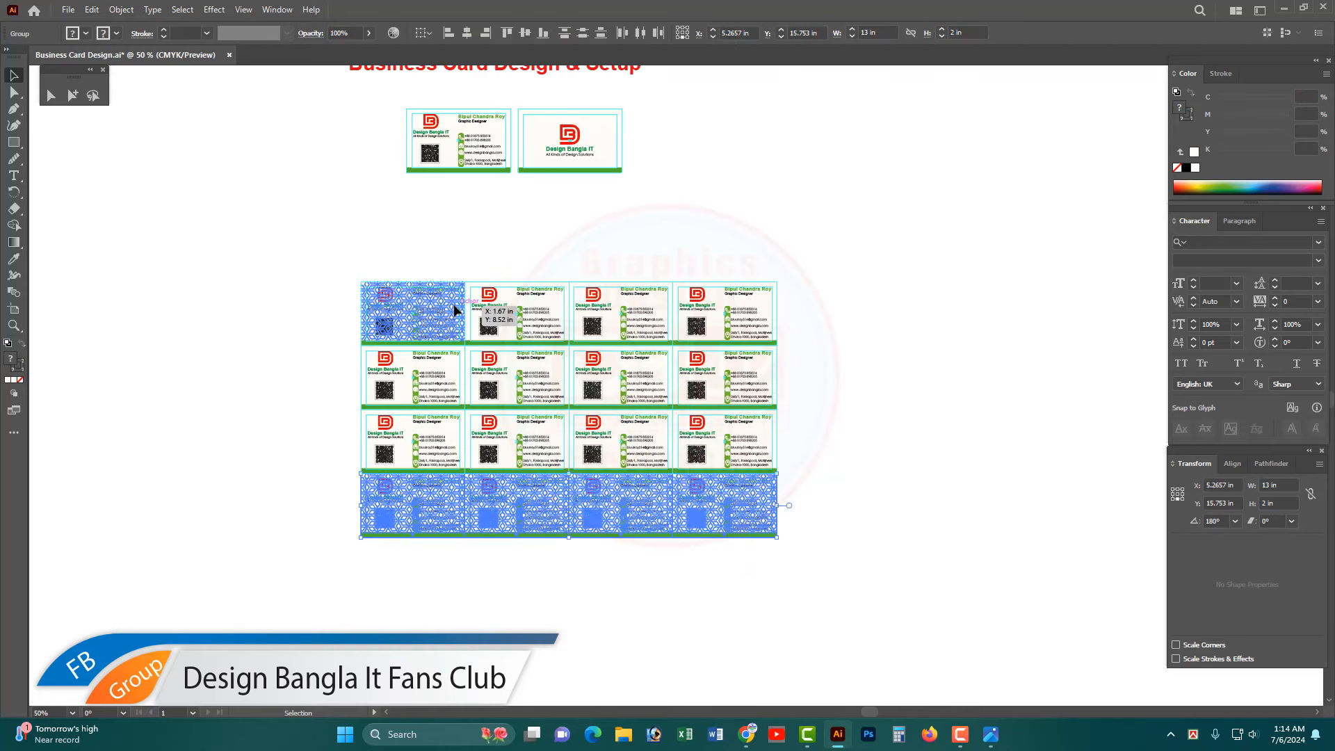
- Delete the third and fourth columns of front cards from the grid, keeping the first two columns
left_click_drag(236, 299, 885, 608)
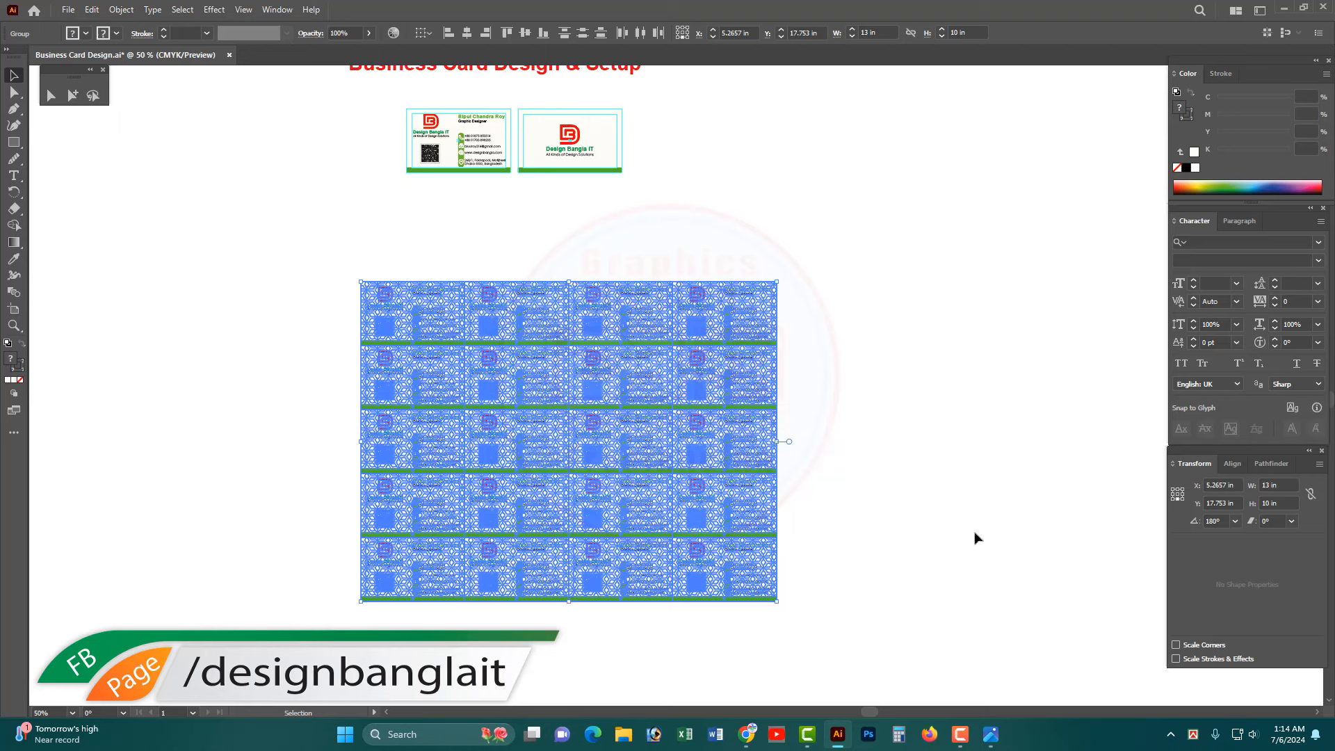
left_click(907, 541)
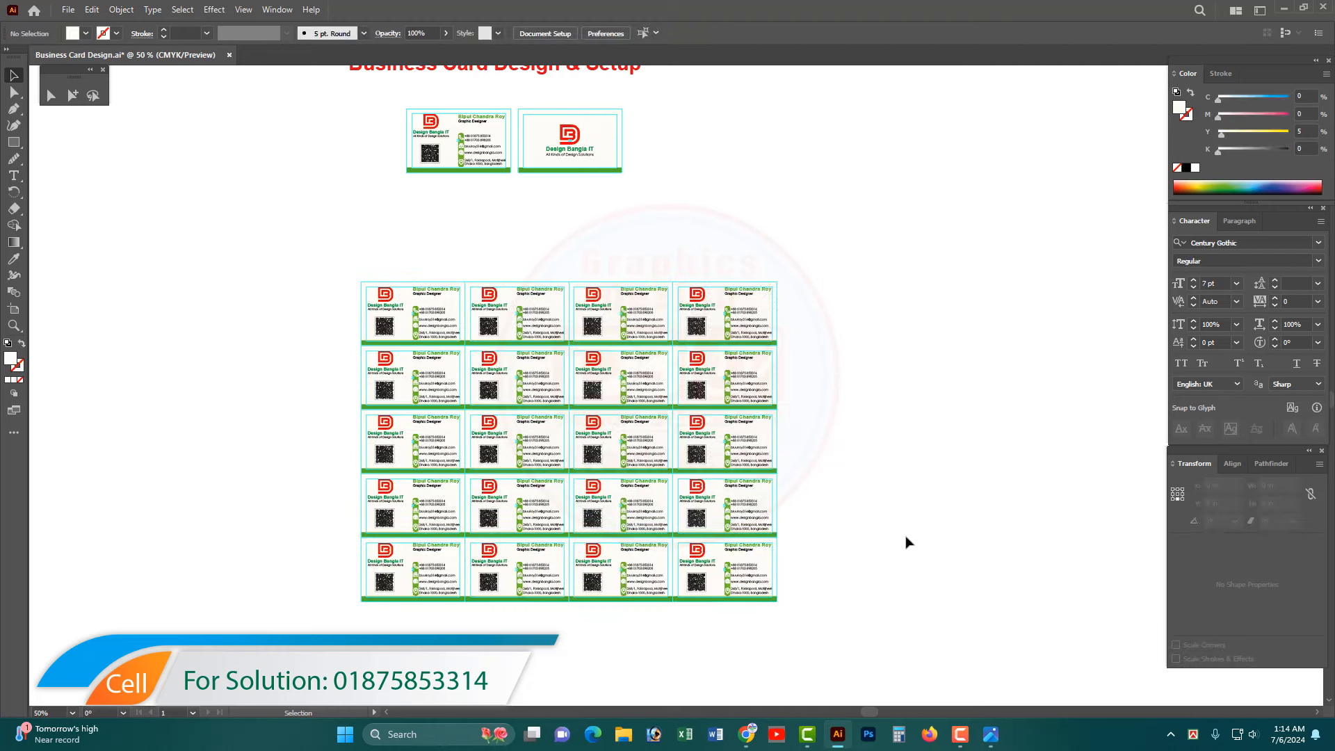
left_click_drag(840, 529, 932, 516)
left_click_drag(956, 628, 712, 275)
left_click_drag(438, 245, 637, 587)
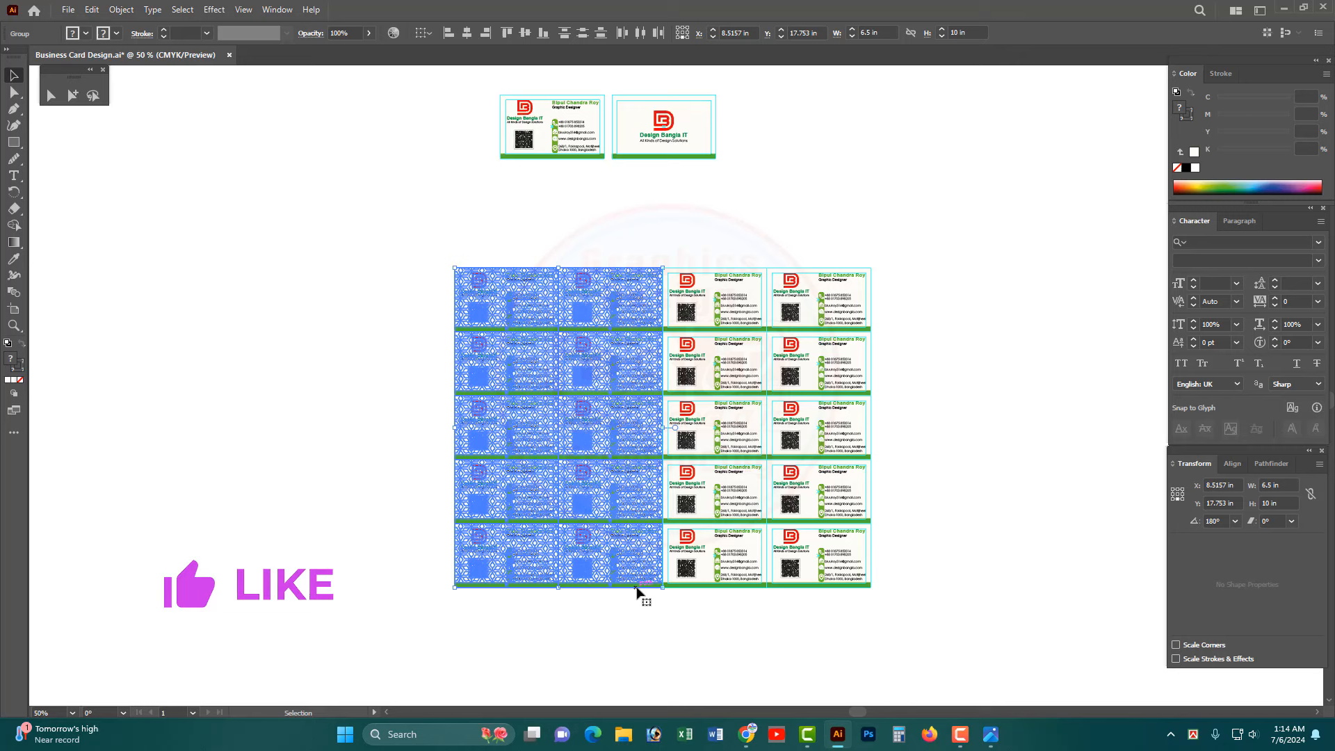
left_click(937, 604)
left_click_drag(900, 599, 715, 286)
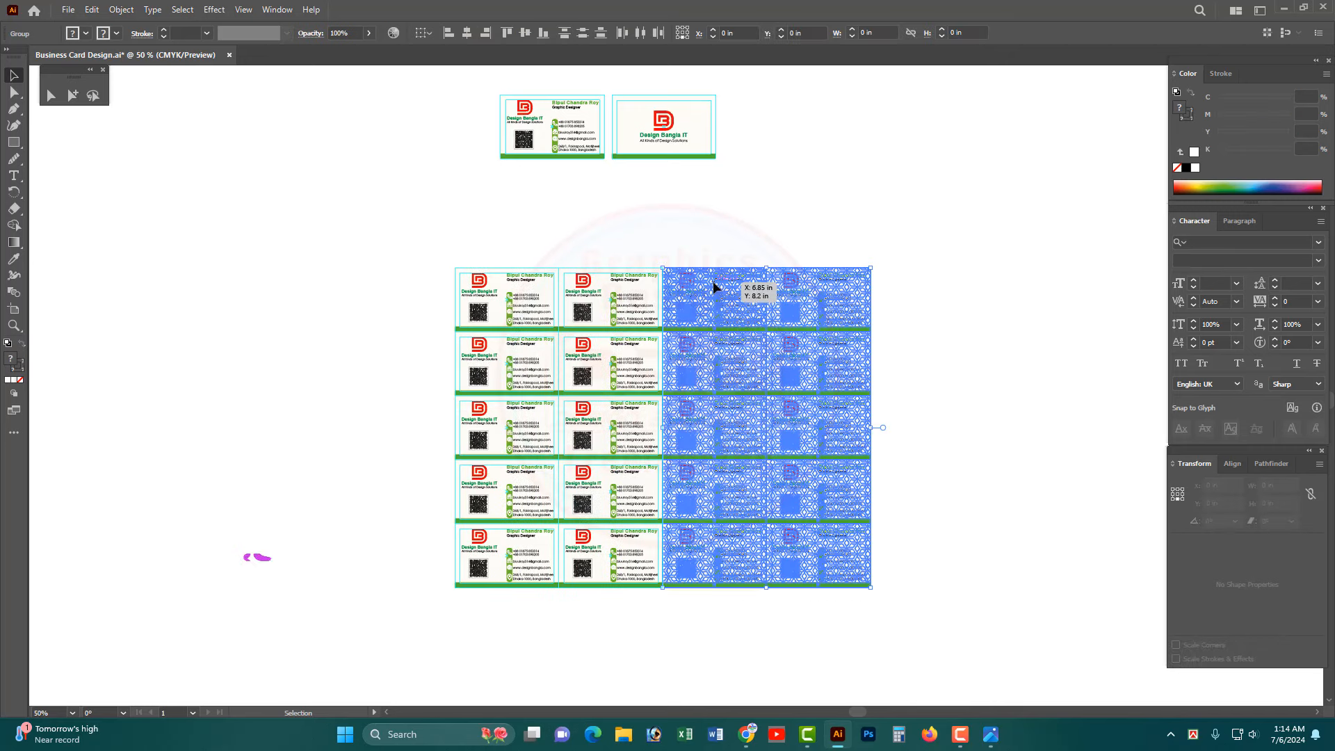
key("Delete")
- Duplicate the logo-only back card and align it exactly against the outer edge of the grid's top row, at about X 6.89 in, Y 9.75 in
left_click_drag(656, 120, 720, 286)
key("ctrl+space")
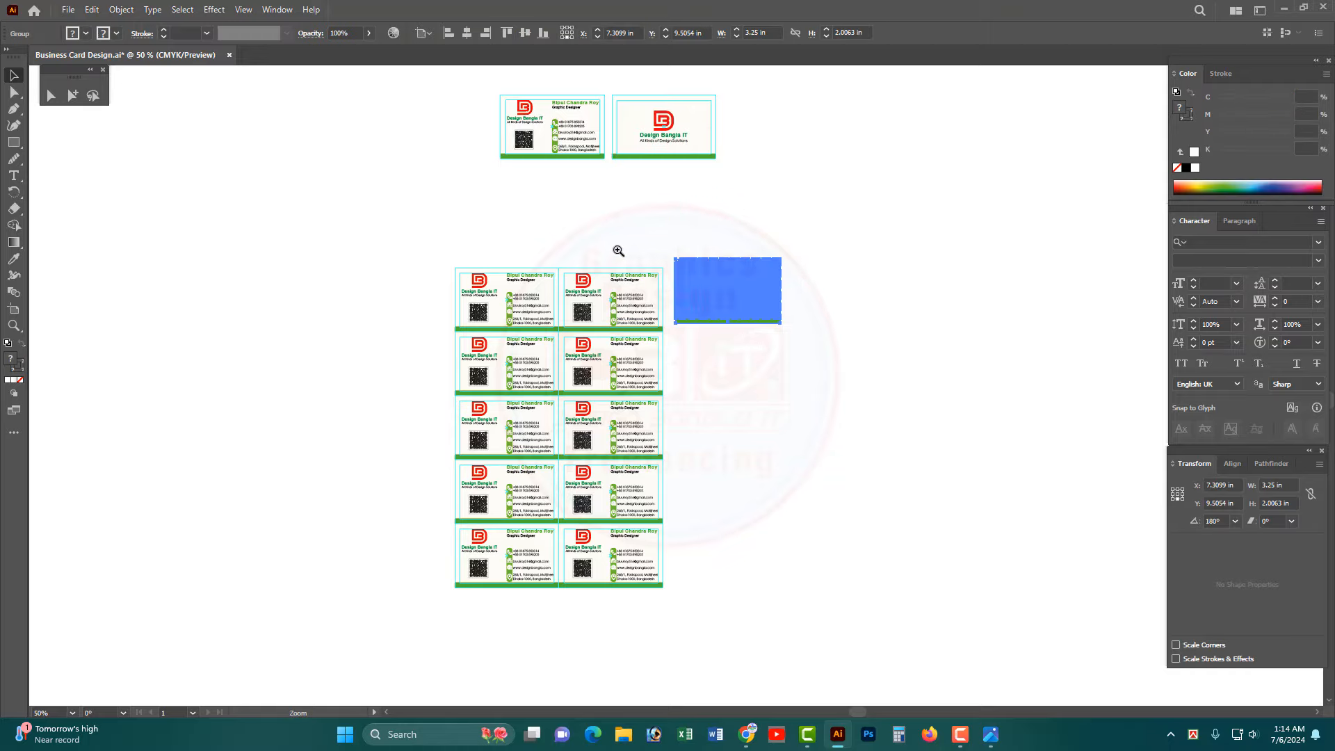
left_click_drag(622, 254, 1004, 562)
key("ctrl+space")
left_click_drag(772, 214, 684, 269)
key("ctrl+space")
left_click_drag(640, 456, 814, 606)
key("space")
left_click_drag(807, 603, 784, 456)
key("ctrl+space")
left_click_drag(647, 436, 715, 467)
left_click_drag(661, 474, 761, 344)
- Repeat the back card downward four times to form a column of five beside the front cards
left_click(772, 349, "ctrl+alt")
left_click(775, 345, "ctrl+alt")
left_click(775, 344, "ctrl+alt")
left_click(775, 344, "ctrl+alt")
left_click(776, 344, "ctrl+alt")
left_click(775, 344, "ctrl+alt")
left_click(761, 345, "ctrl+alt")
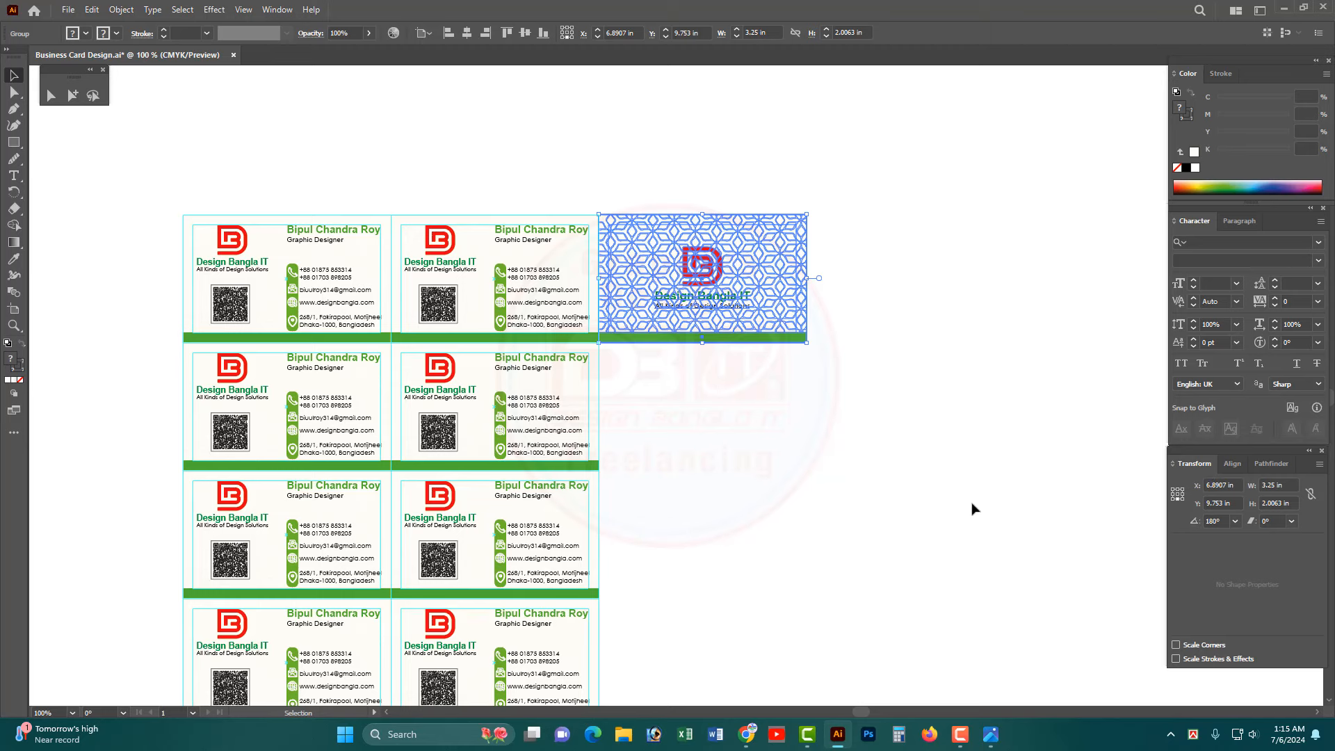
left_click(771, 519, "ctrl+alt")
left_click(771, 518, "ctrl+alt")
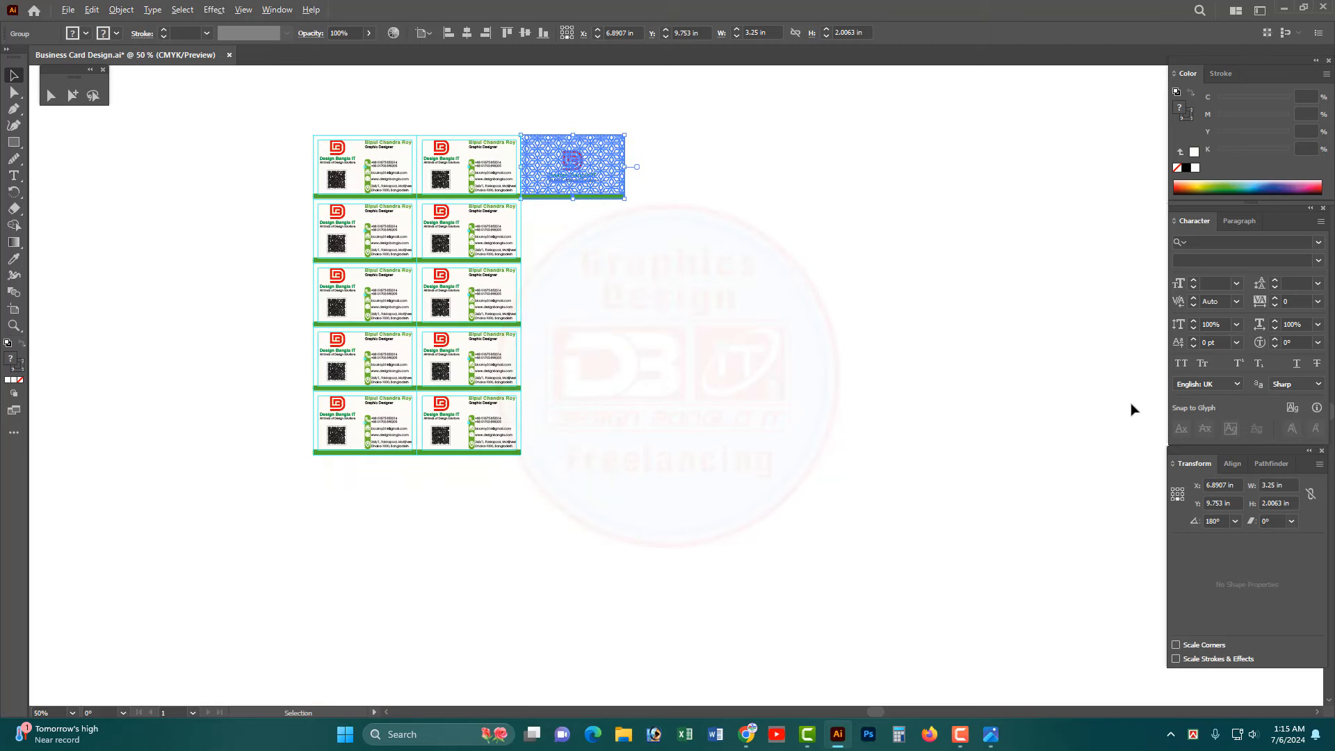
key("ctrl+d")
key("ctrl+d")
key("ctrl+d")
key("ctrl+d")
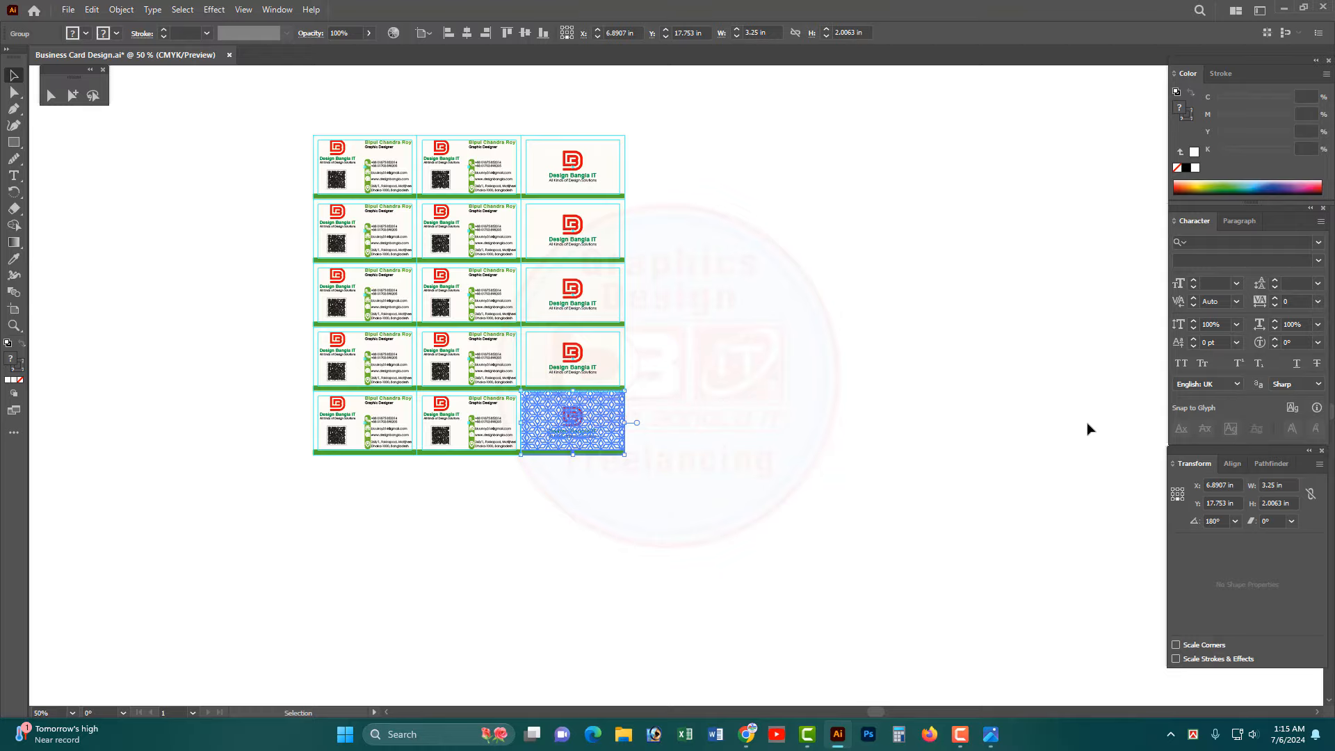
- Examine how the bottom back card lines up with the edge of the adjacent front card
left_click_drag(554, 446, 806, 515)
left_click(561, 540)
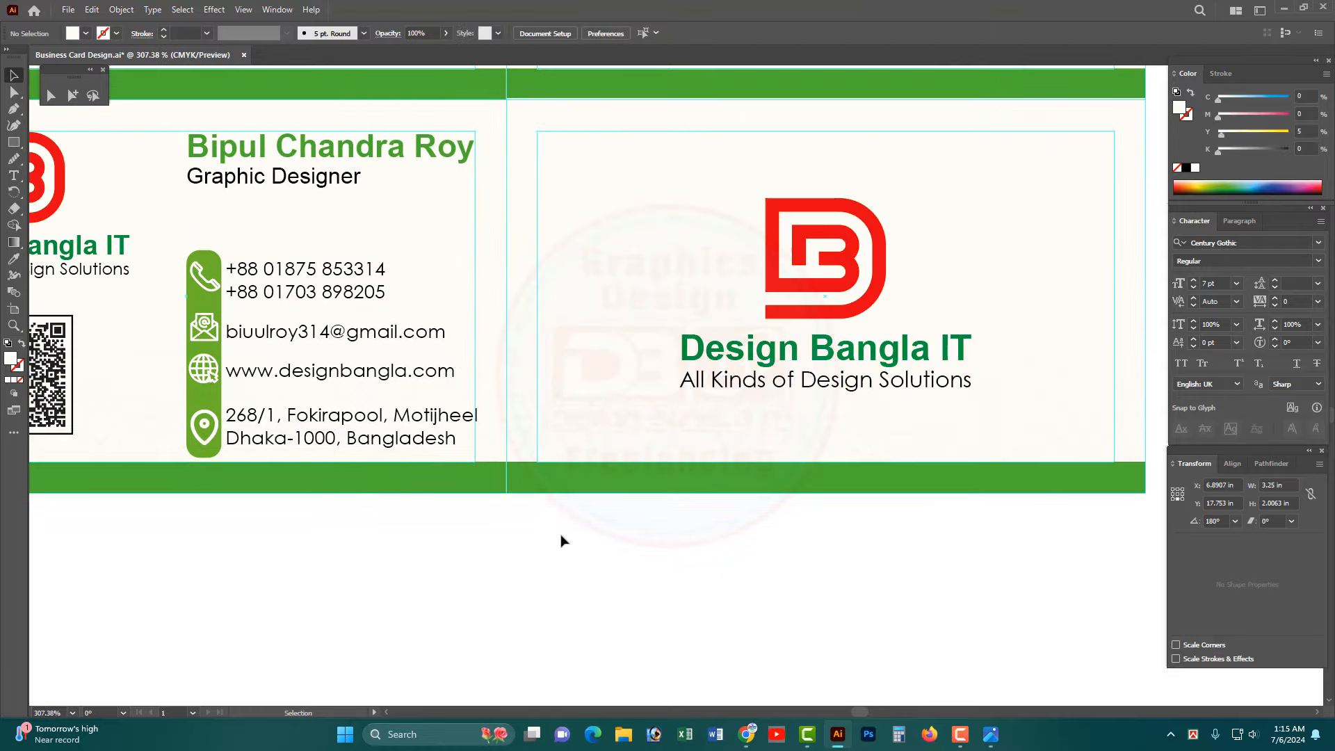
left_click(777, 272, "ctrl+alt")
left_click(777, 271, "ctrl+alt")
left_click(778, 270, "ctrl+alt")
left_click(778, 271, "ctrl+alt")
left_click(778, 271, "ctrl+alt")
left_click_drag(706, 441, 766, 294)
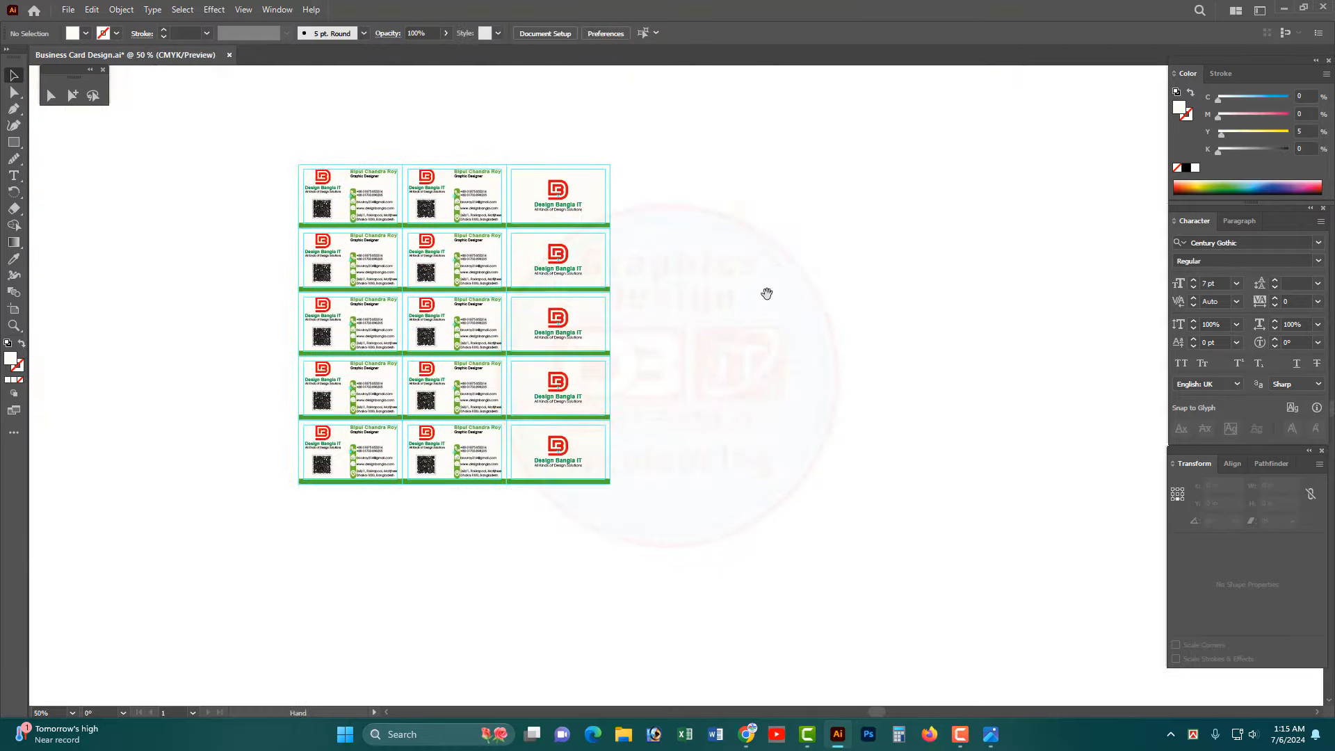
- Use the back-card column's 3.25 in width as the keyboard increment in the preferences
left_click_drag(685, 497, 607, 224)
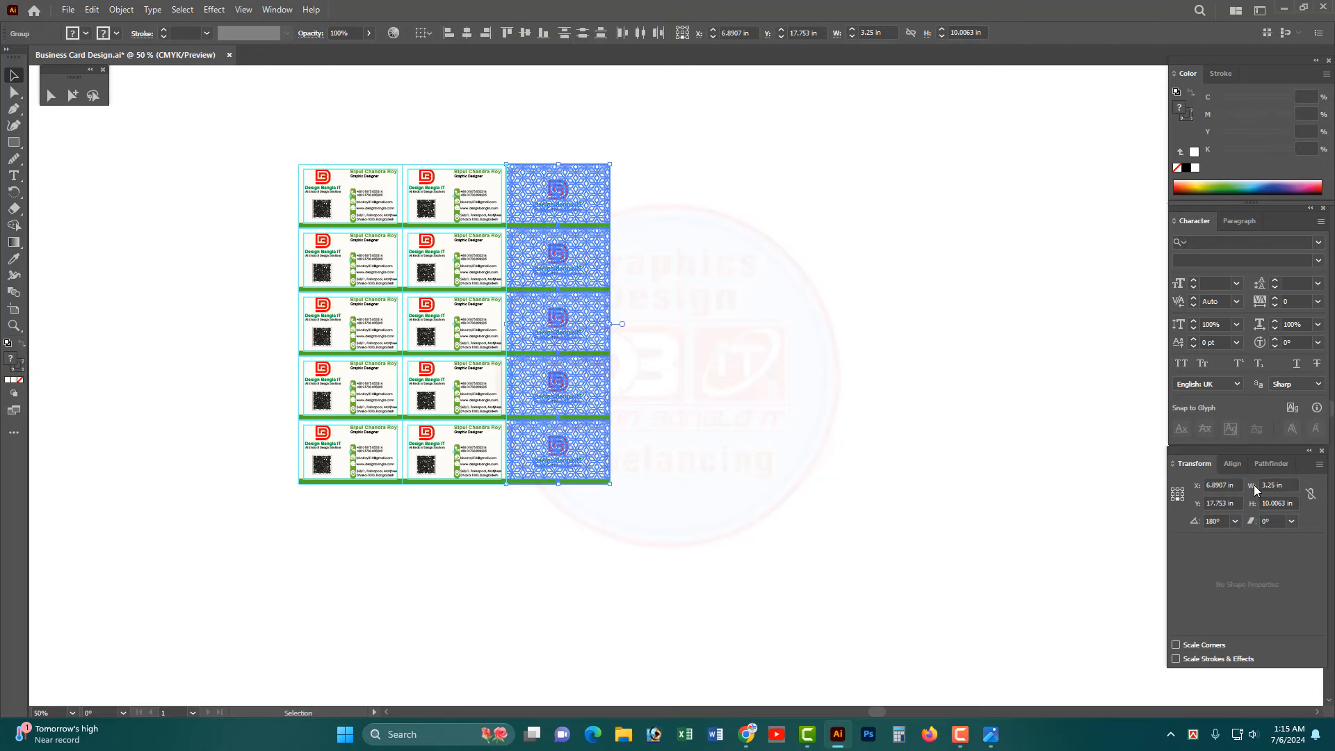
key("ctrl+c")
left_click(673, 403)
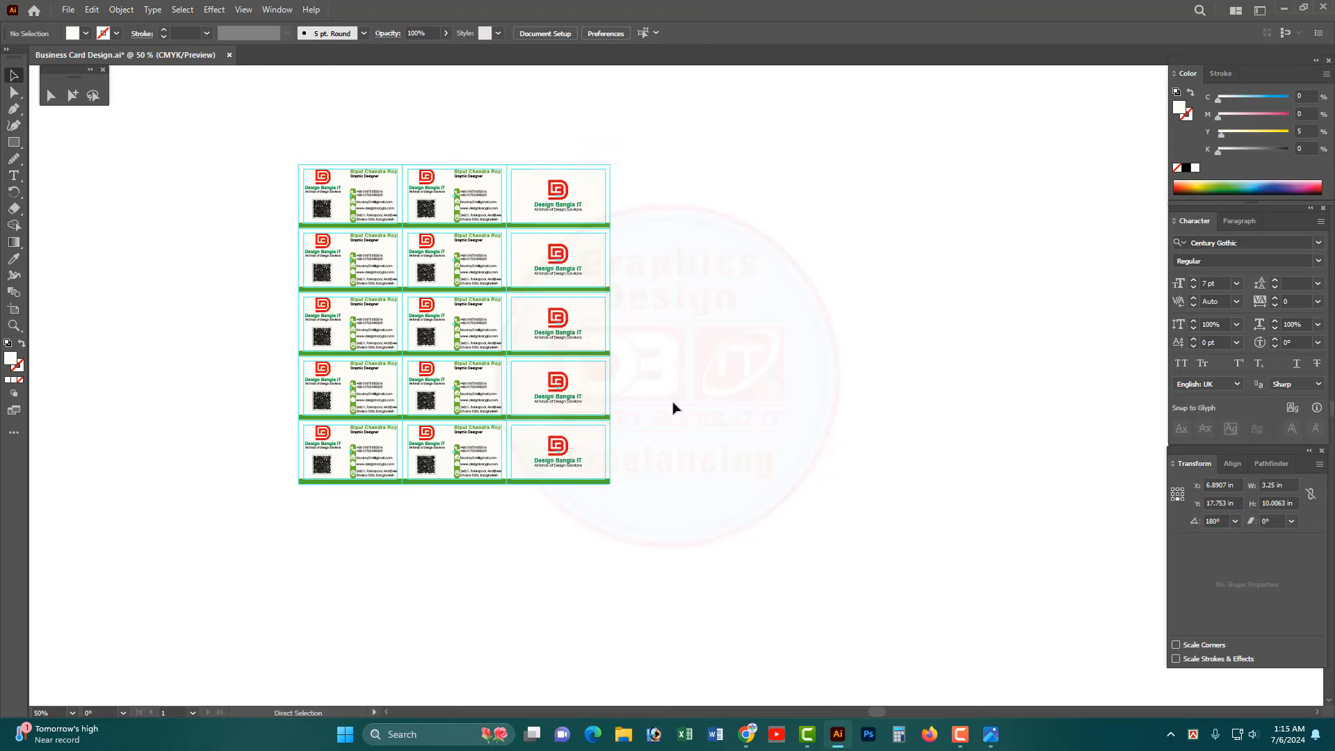
key("ctrl+k")
key("ctrl+v")
key("Return")
- Duplicate the column of five back cards to the right by its own width, making a second back-card column
left_click(575, 212)
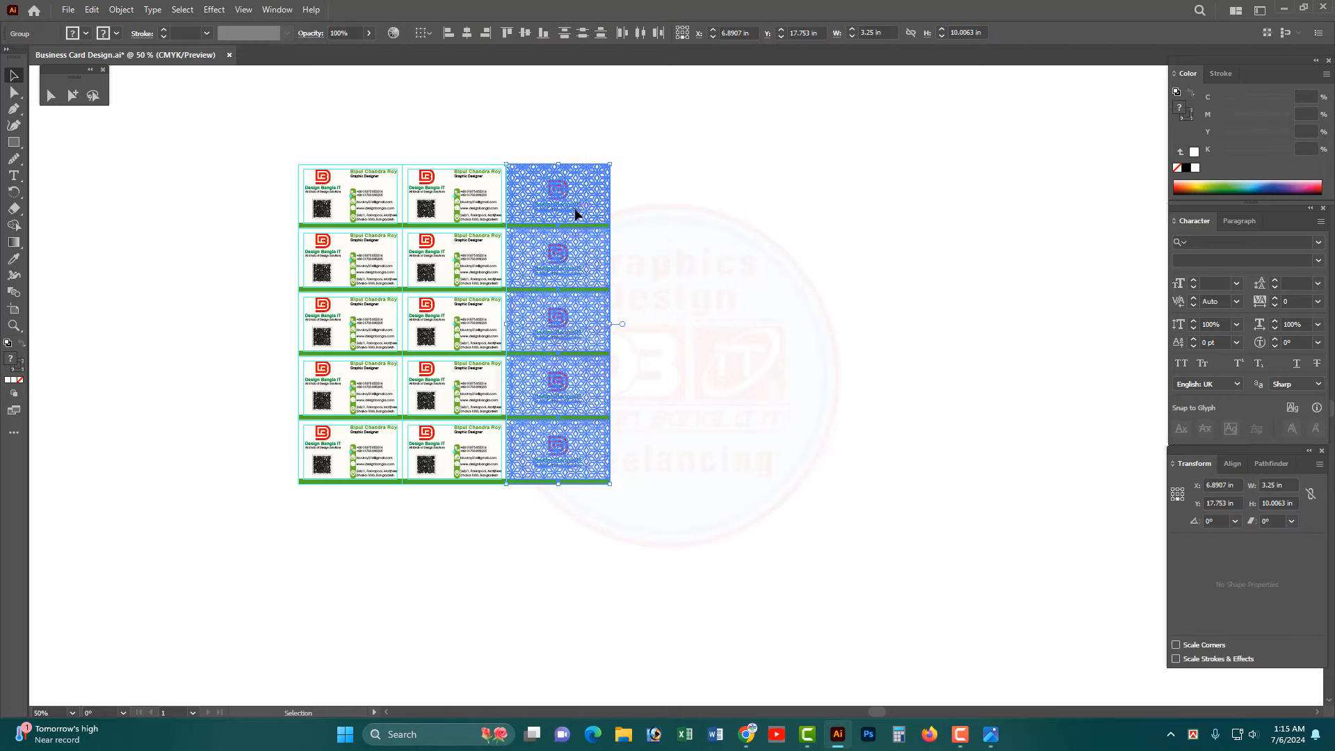
key("Right")
left_click_drag(792, 556, 343, 155)
left_click_drag(648, 280, 787, 268)
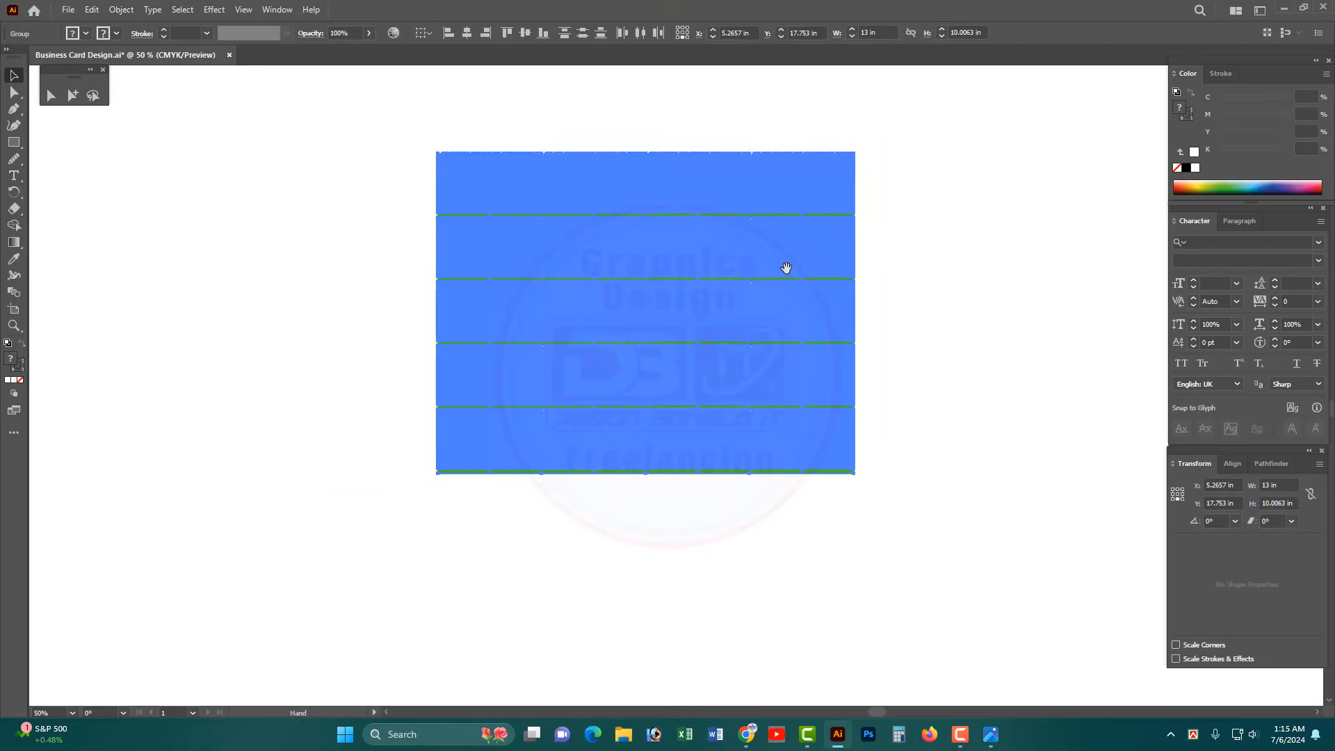
left_click(663, 127)
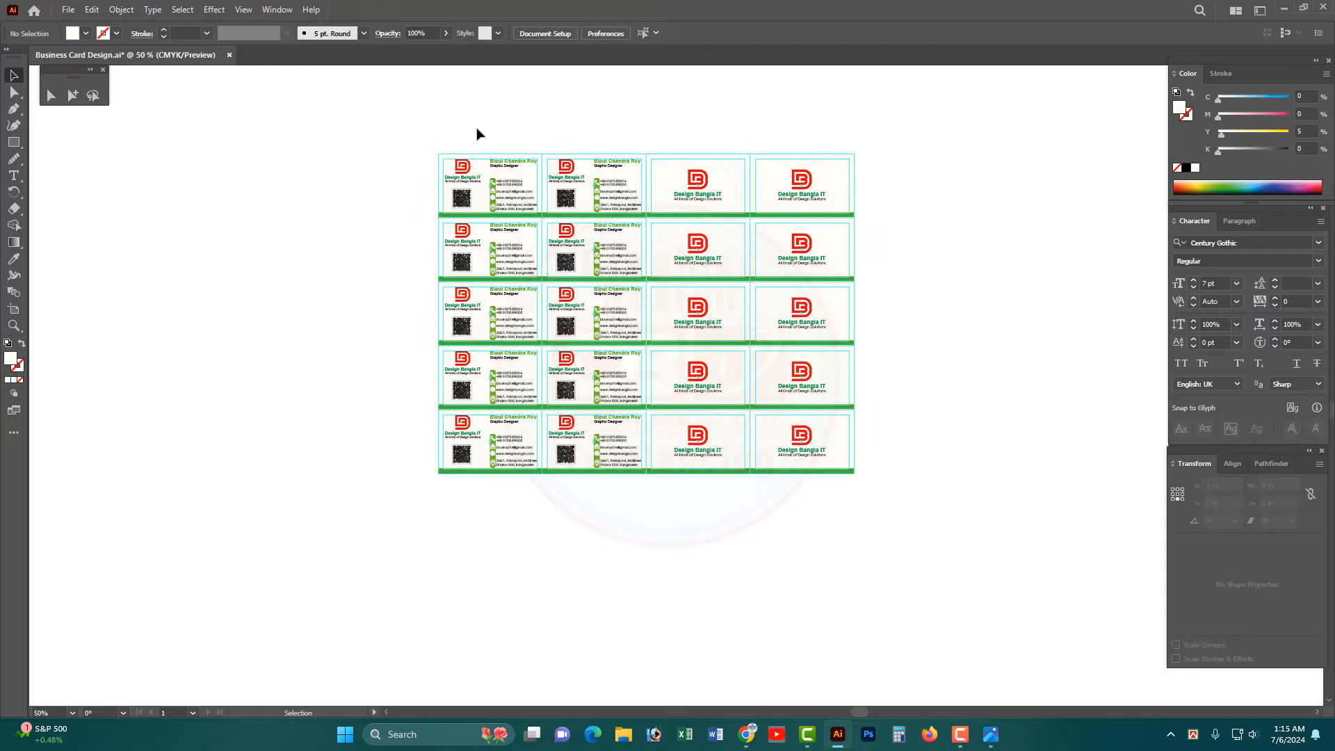
- Move both back-card columns to the opposite side of the front cards, touching their left edge at about X -4.48 in
left_click_drag(476, 120, 621, 477)
left_click_drag(683, 112, 836, 506)
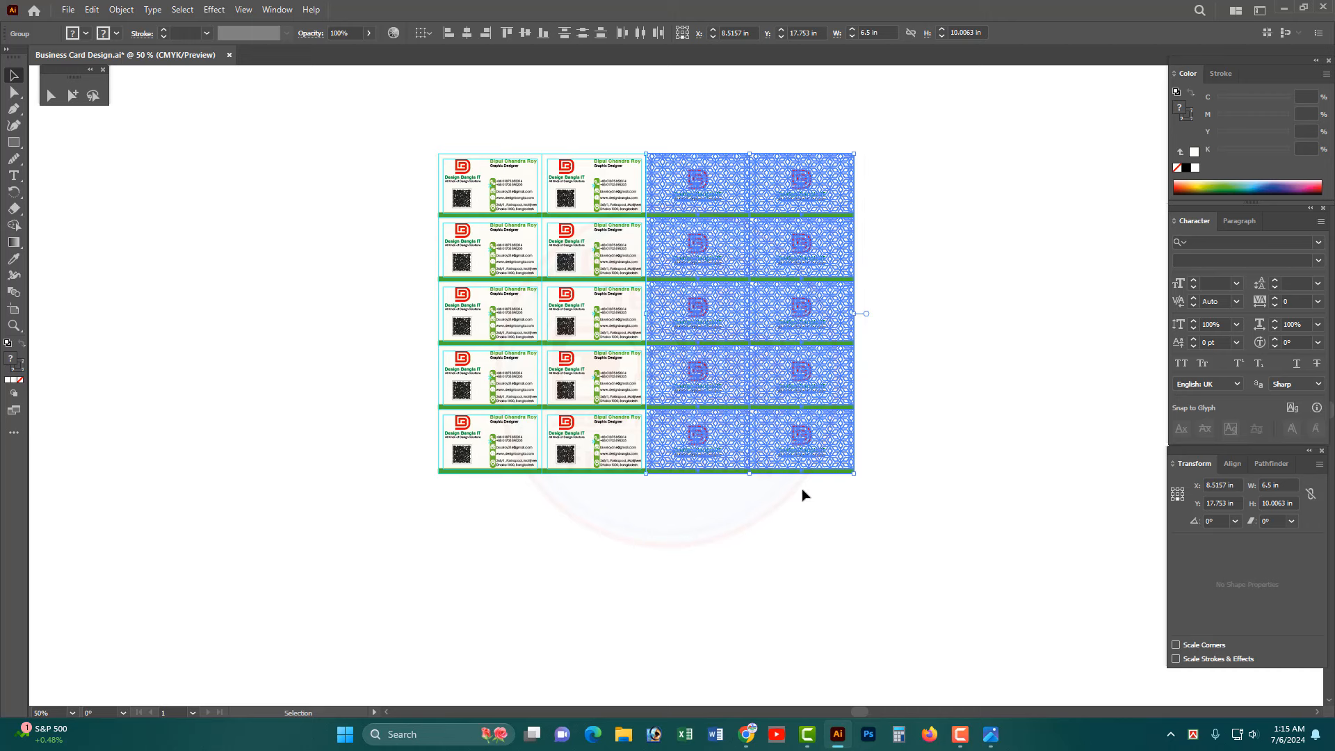
left_click_drag(906, 509, 686, 182)
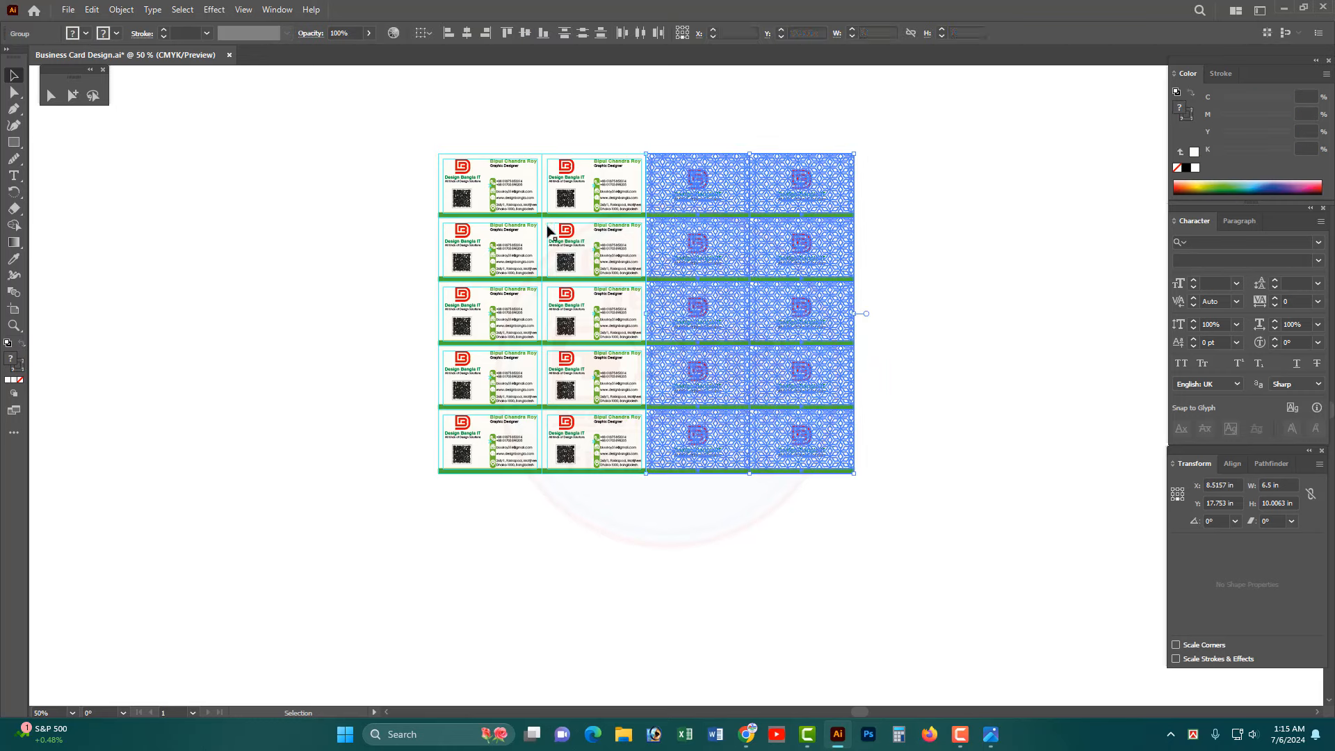
left_click_drag(799, 179, 722, 261)
key("ctrl+space")
key("ctrl+space")
left_click(689, 171)
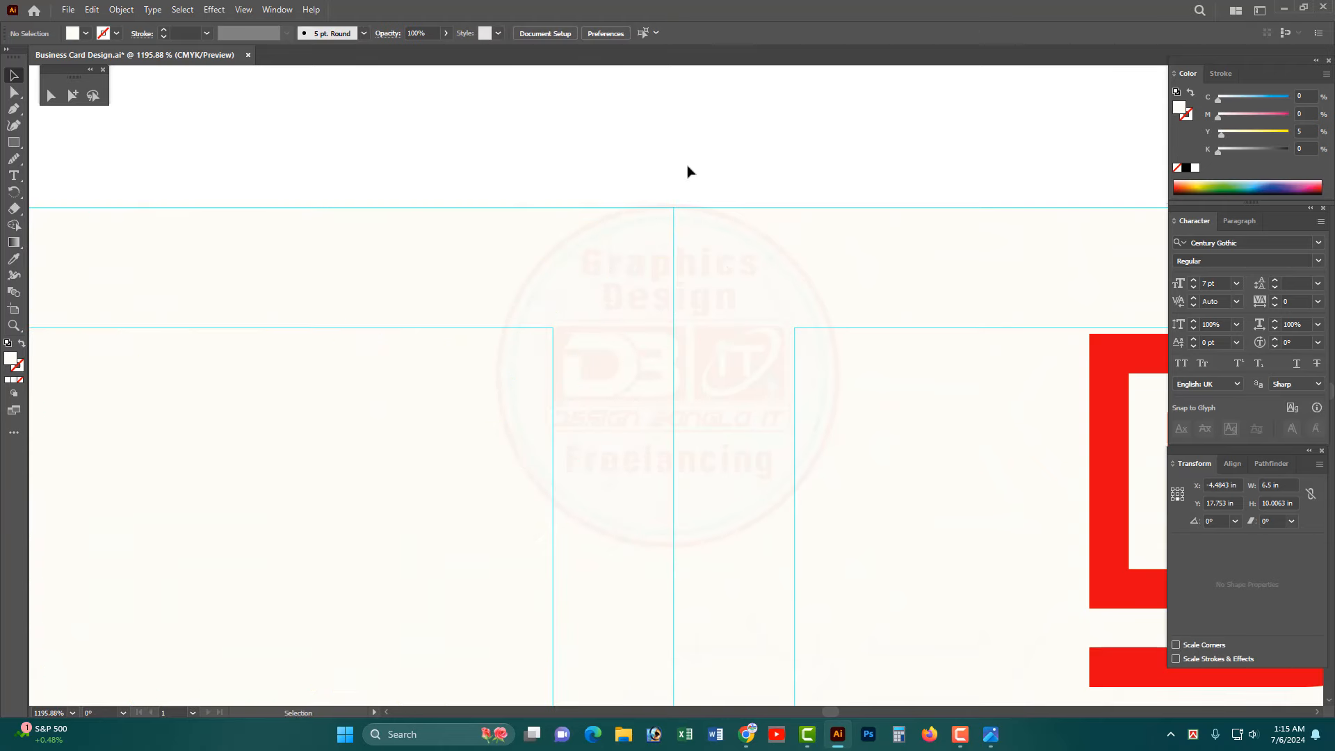
- Select the whole grid of front and back cards and move it up and right, centred beneath the original card pair
key("ctrl+minus")
left_click(713, 412, "ctrl+alt")
left_click(713, 413, "ctrl+alt")
left_click(713, 413, "ctrl+alt")
left_click(712, 413, "ctrl+alt")
left_click(713, 413, "ctrl+alt")
left_click(713, 413, "ctrl+alt")
left_click(713, 412, "ctrl+alt")
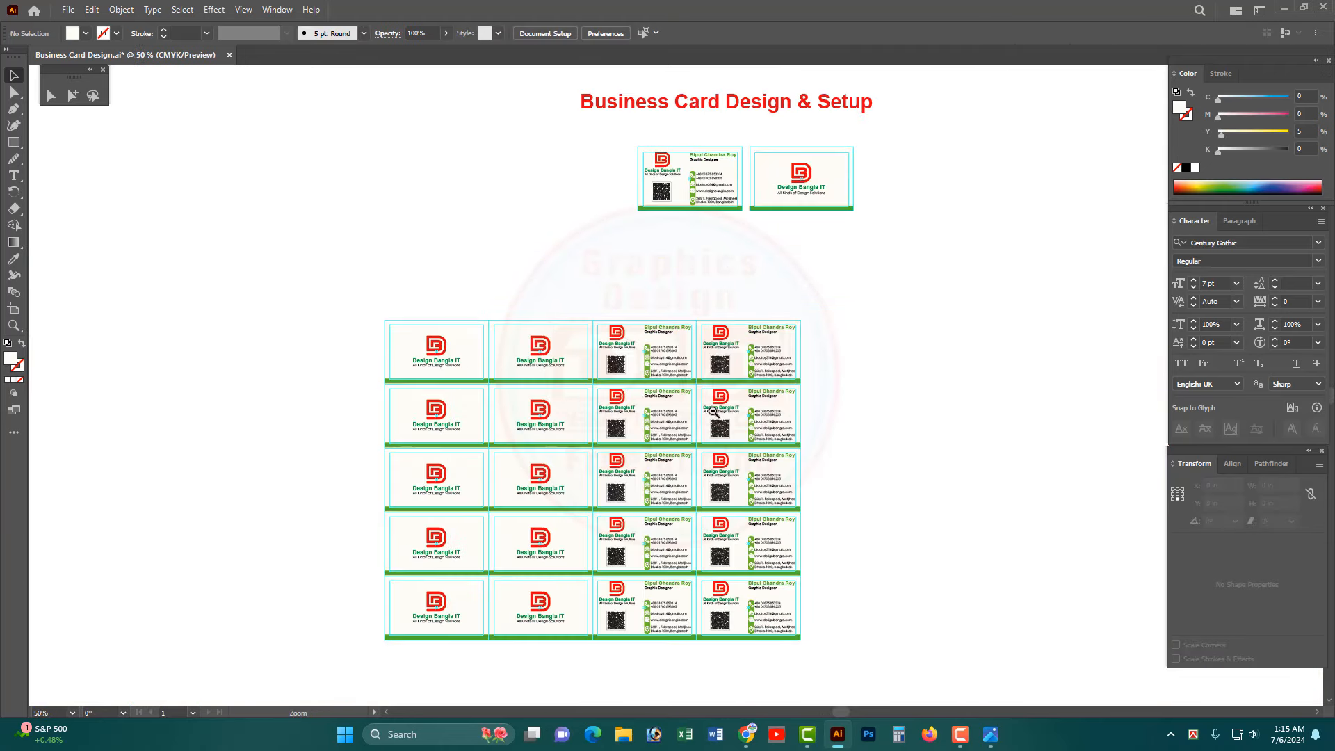
left_click_drag(763, 466, 743, 352)
left_click_drag(432, 257, 567, 182)
left_click_drag(833, 342, 699, 350)
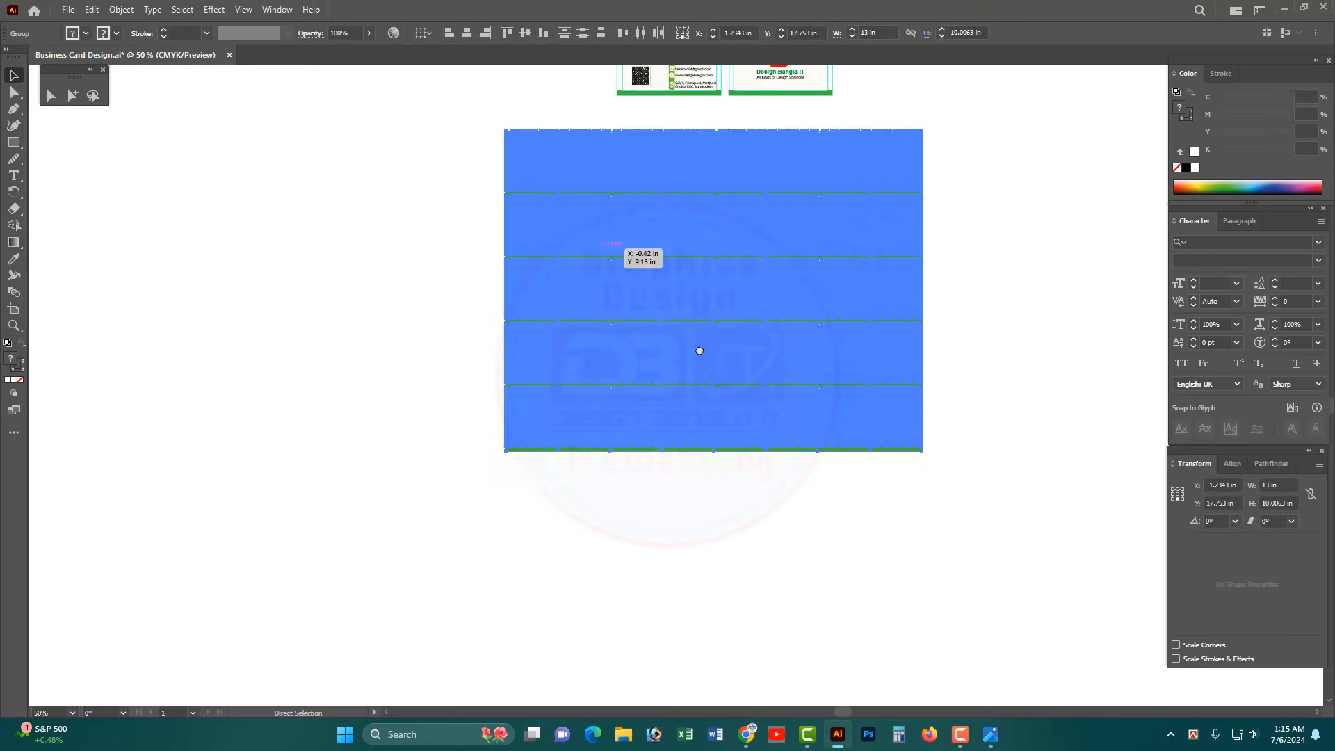
- Examine how the inner and outer front and back cards in the top row pair up for two-sided printing
left_click(644, 285, "ctrl")
left_click(652, 223)
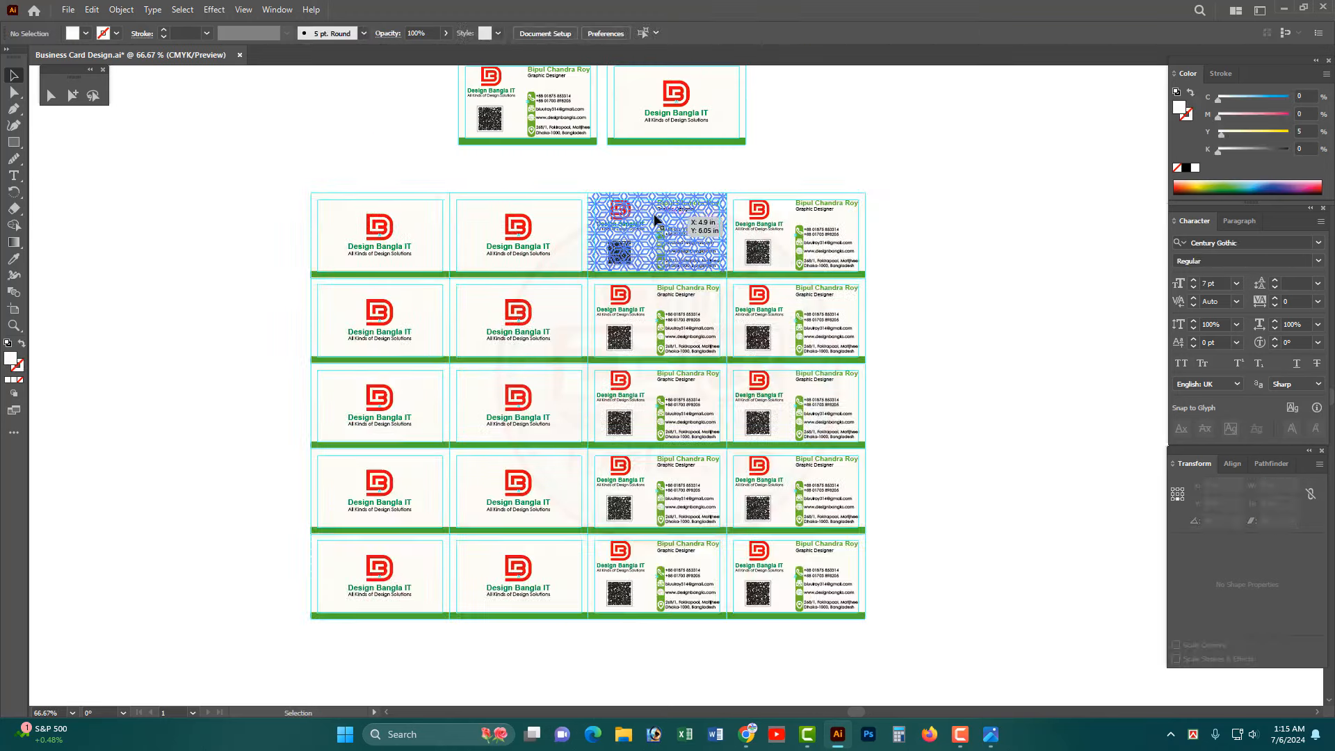
left_click(502, 238)
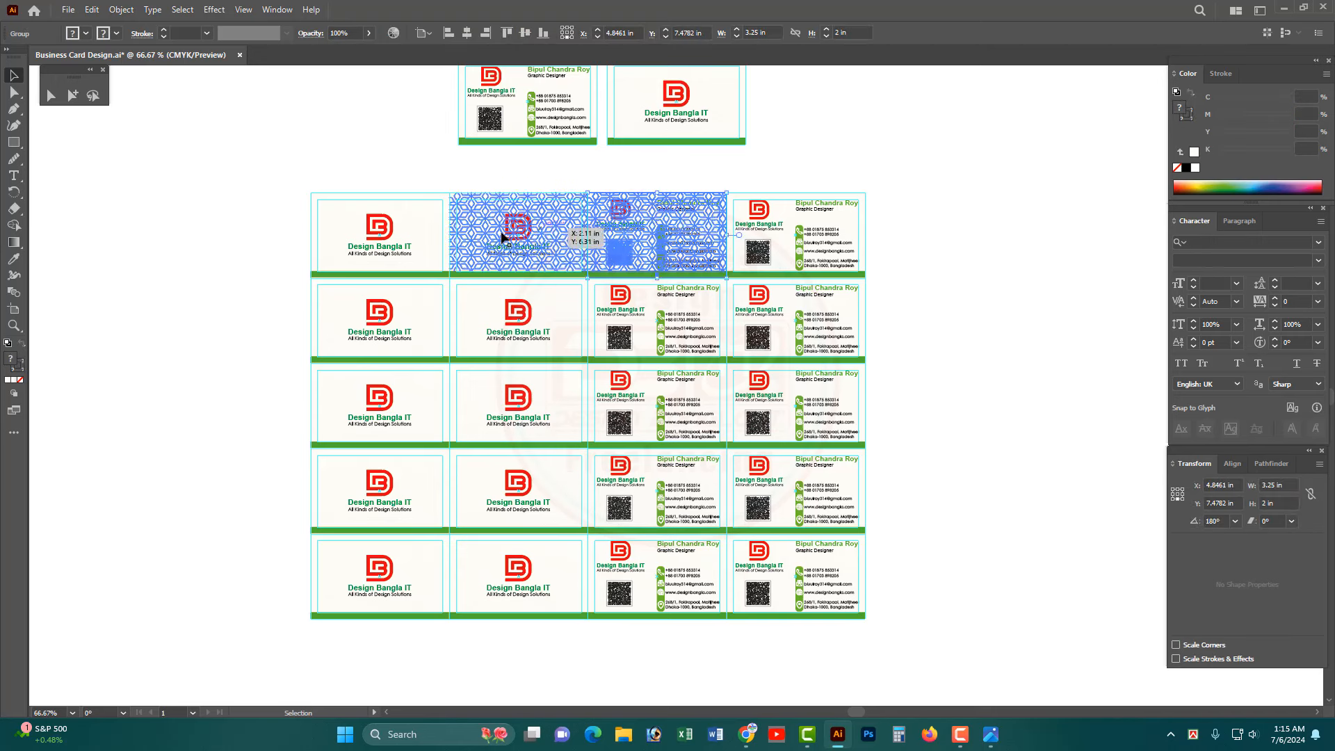
left_click(965, 195)
left_click_drag(712, 412, 782, 402)
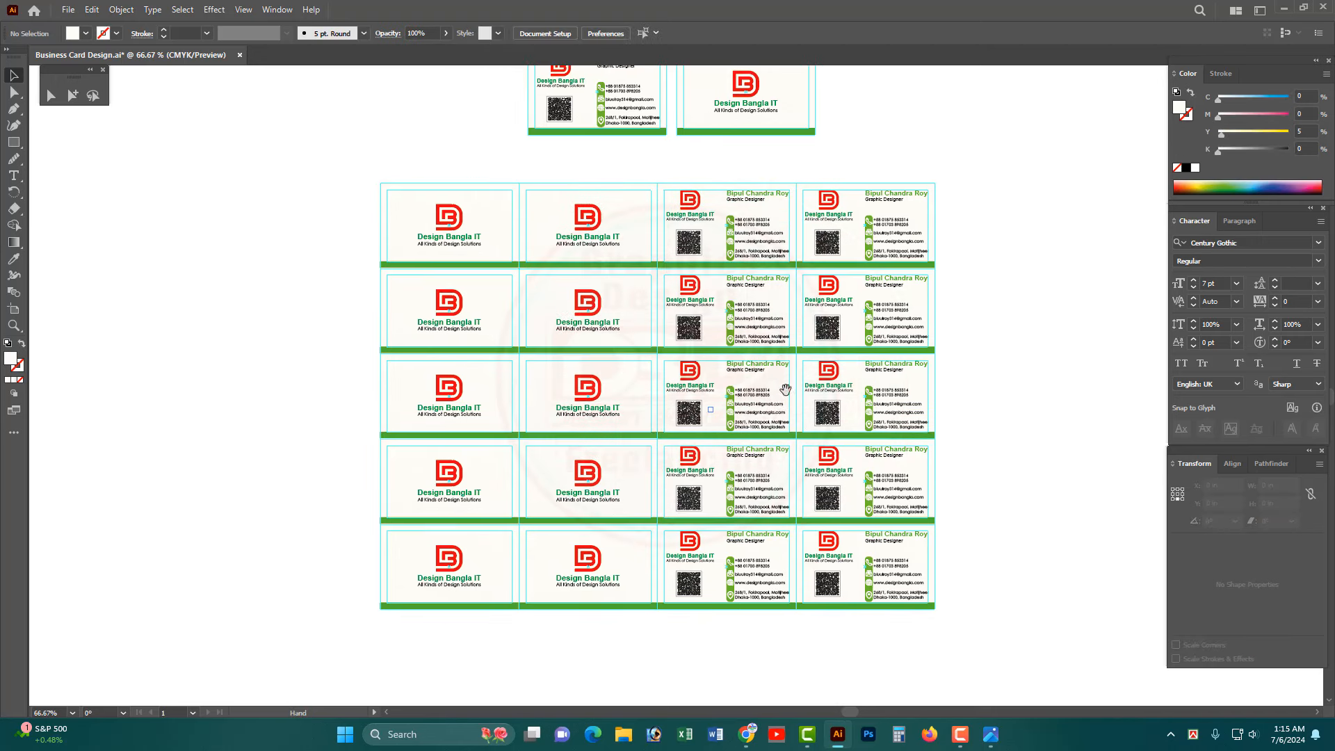
left_click(893, 259)
left_click(448, 224)
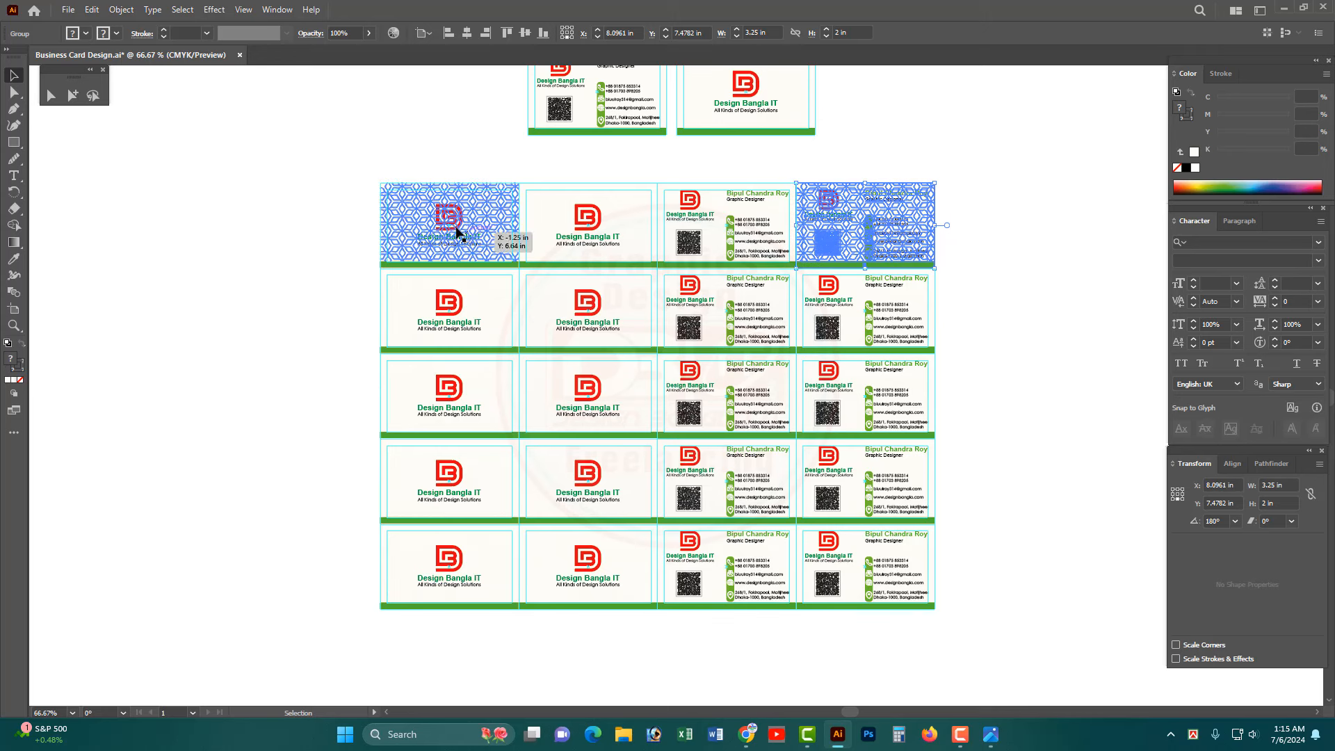
left_click_drag(448, 230, 837, 274)
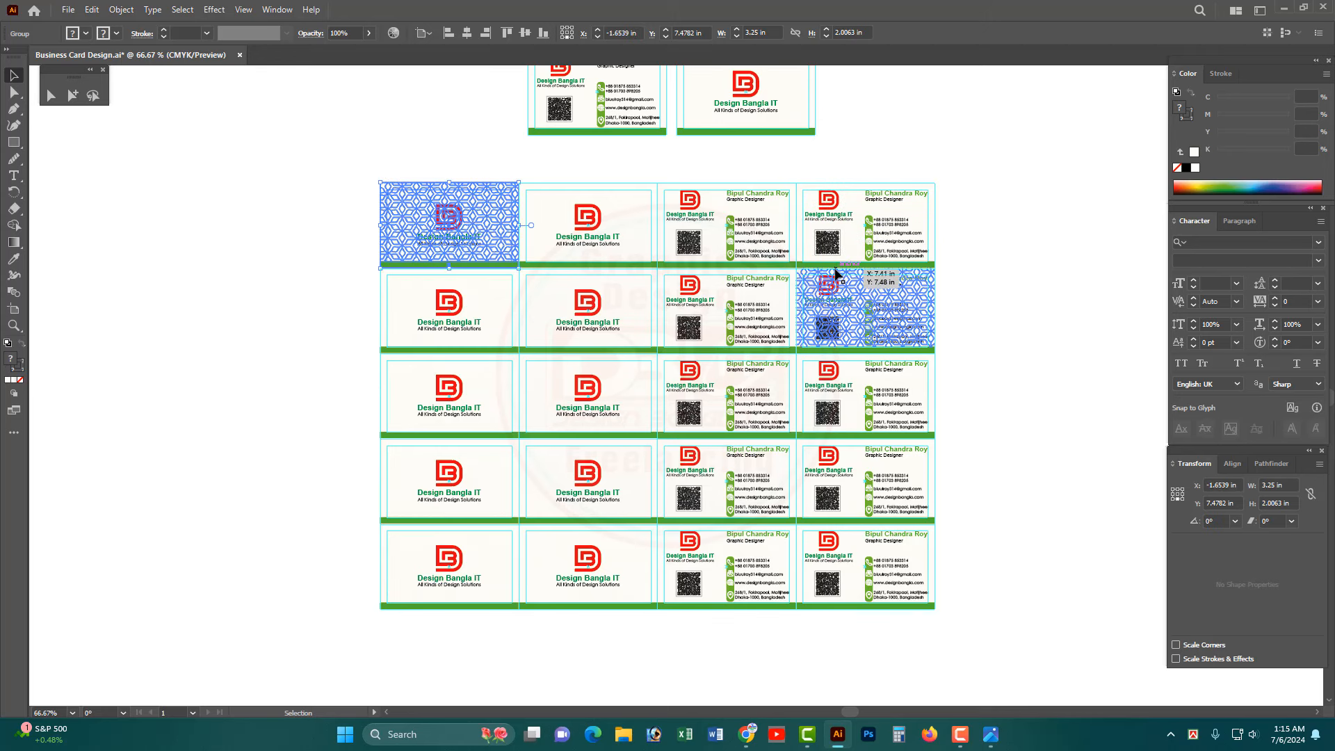
left_click(1025, 261)
left_click(873, 220)
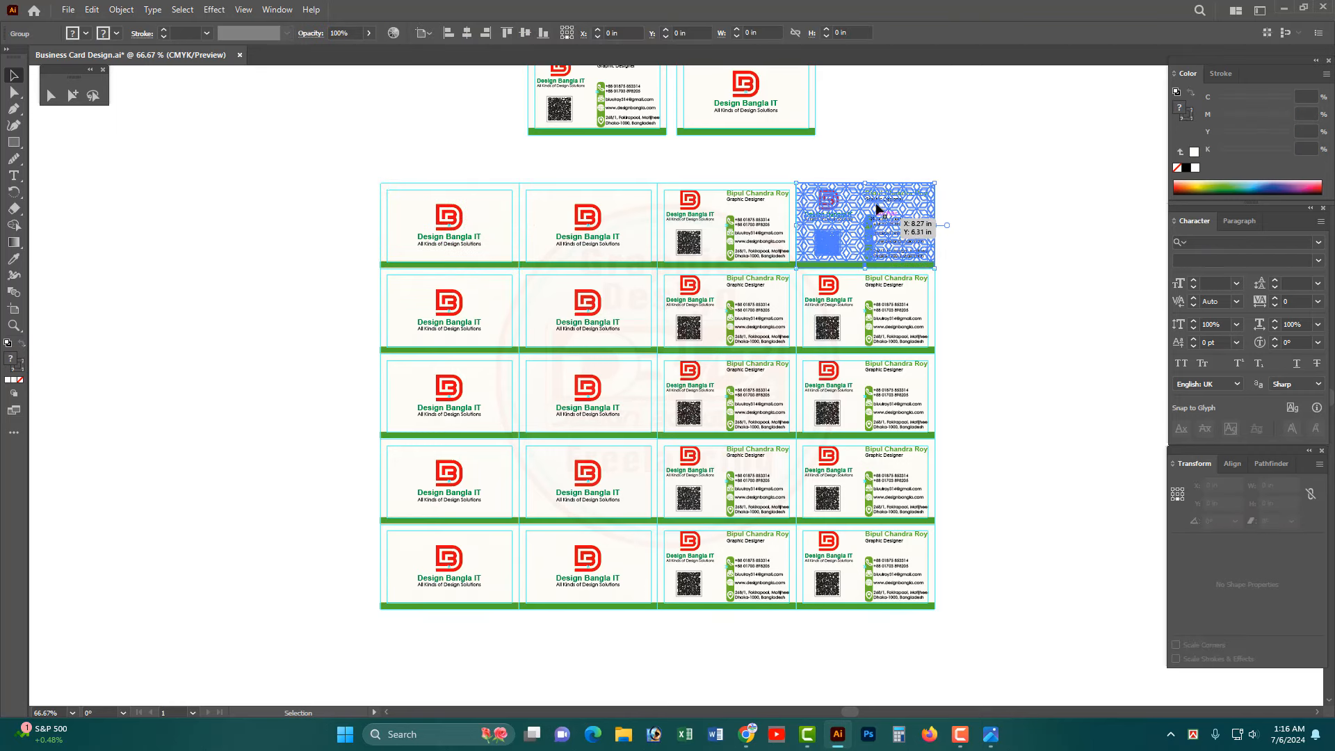
left_click_drag(877, 208, 461, 208)
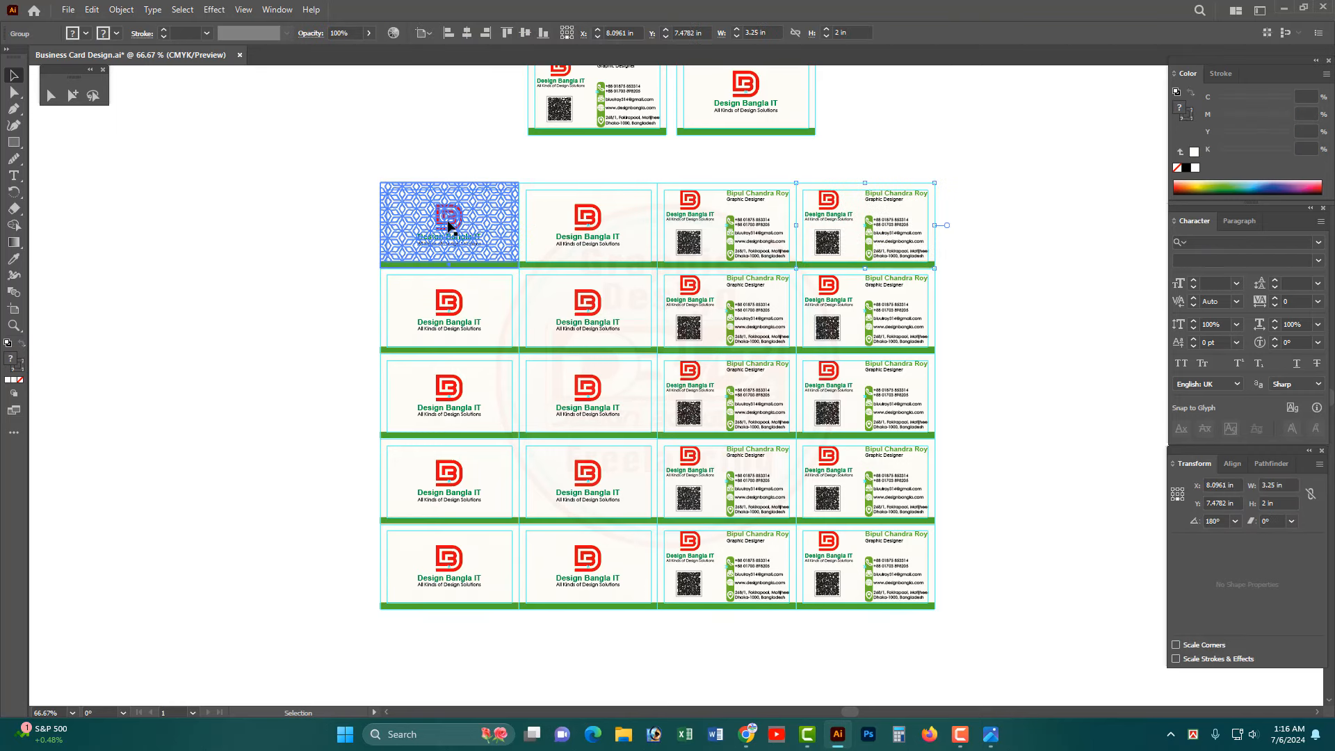
left_click(696, 202)
left_click_drag(588, 215, 798, 320)
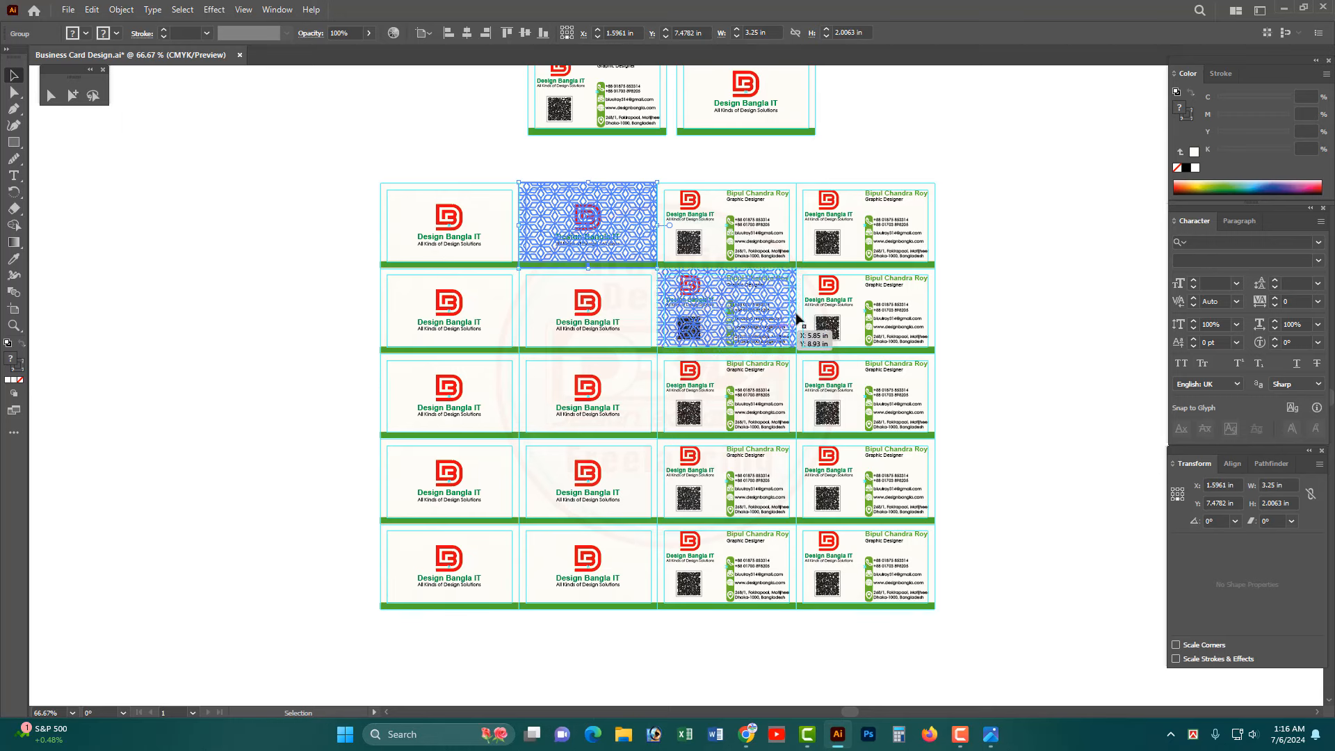
- Examine how the front and back cards pair up across the remaining rows and as a whole selected grid
left_click(824, 304)
left_click(438, 316)
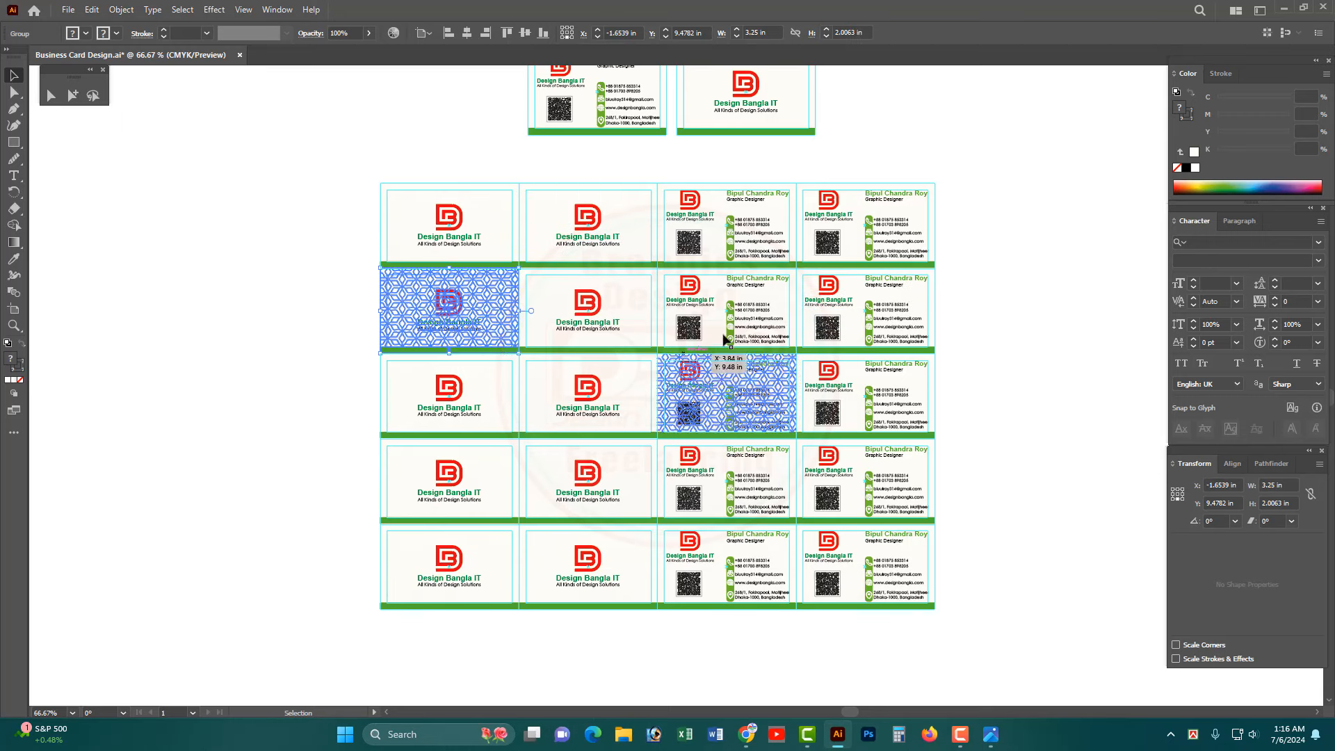
left_click_drag(724, 339, 594, 327)
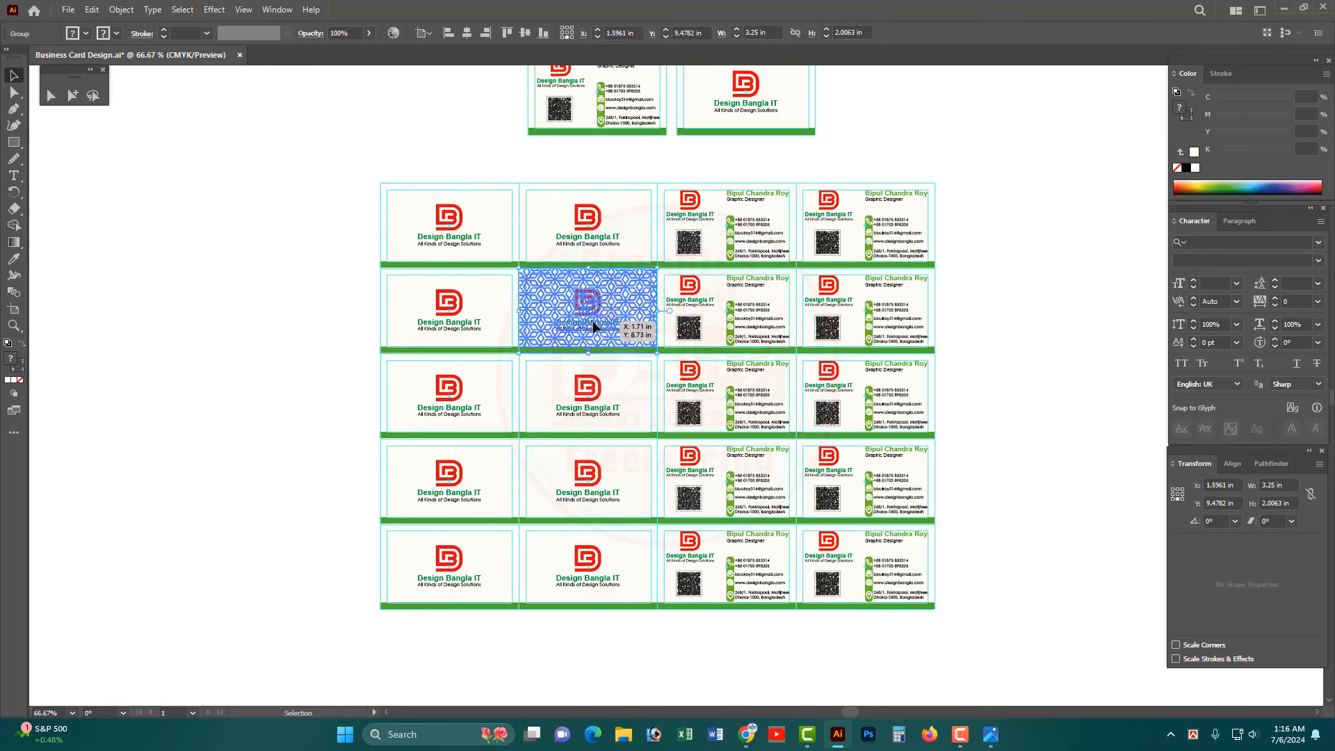
left_click_drag(897, 409, 478, 410)
left_click_drag(1014, 605, 719, 241)
left_click_drag(369, 198, 435, 564)
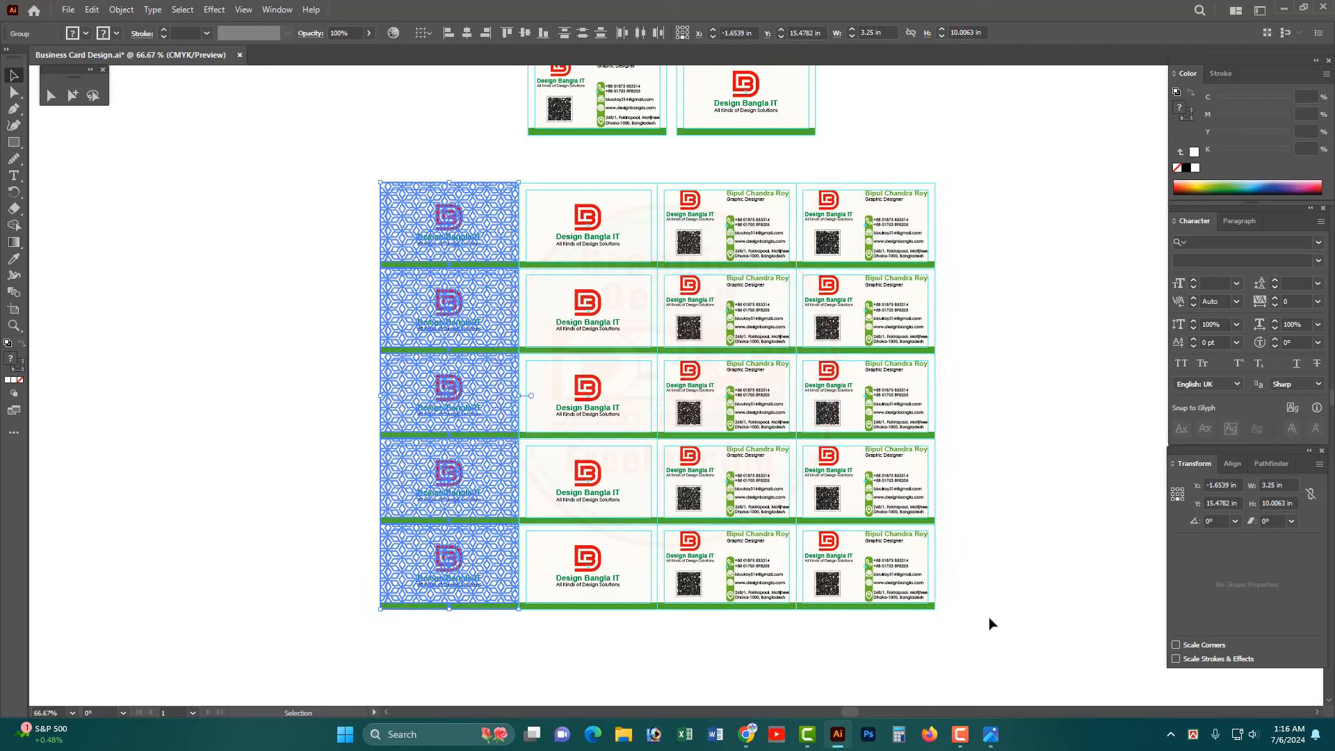
left_click_drag(972, 592, 448, 224)
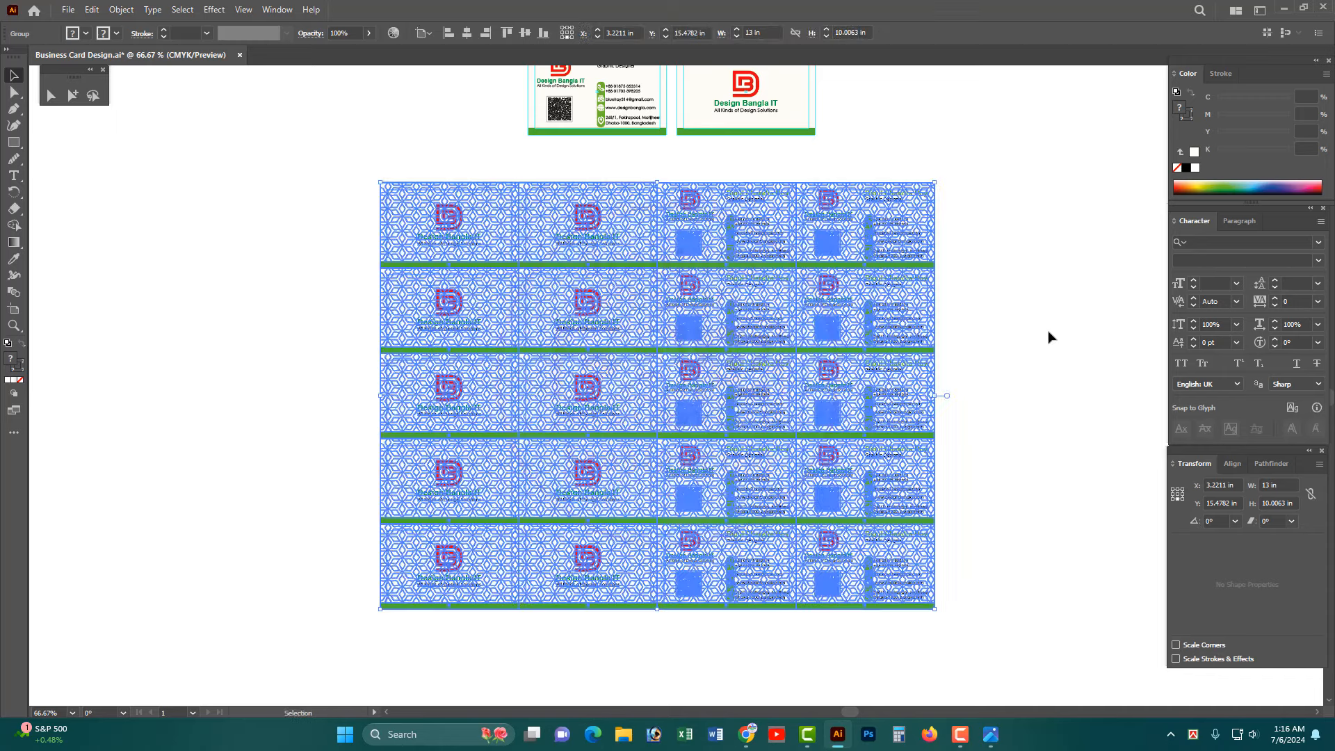
left_click(1049, 337)
left_click_drag(901, 381, 900, 378)
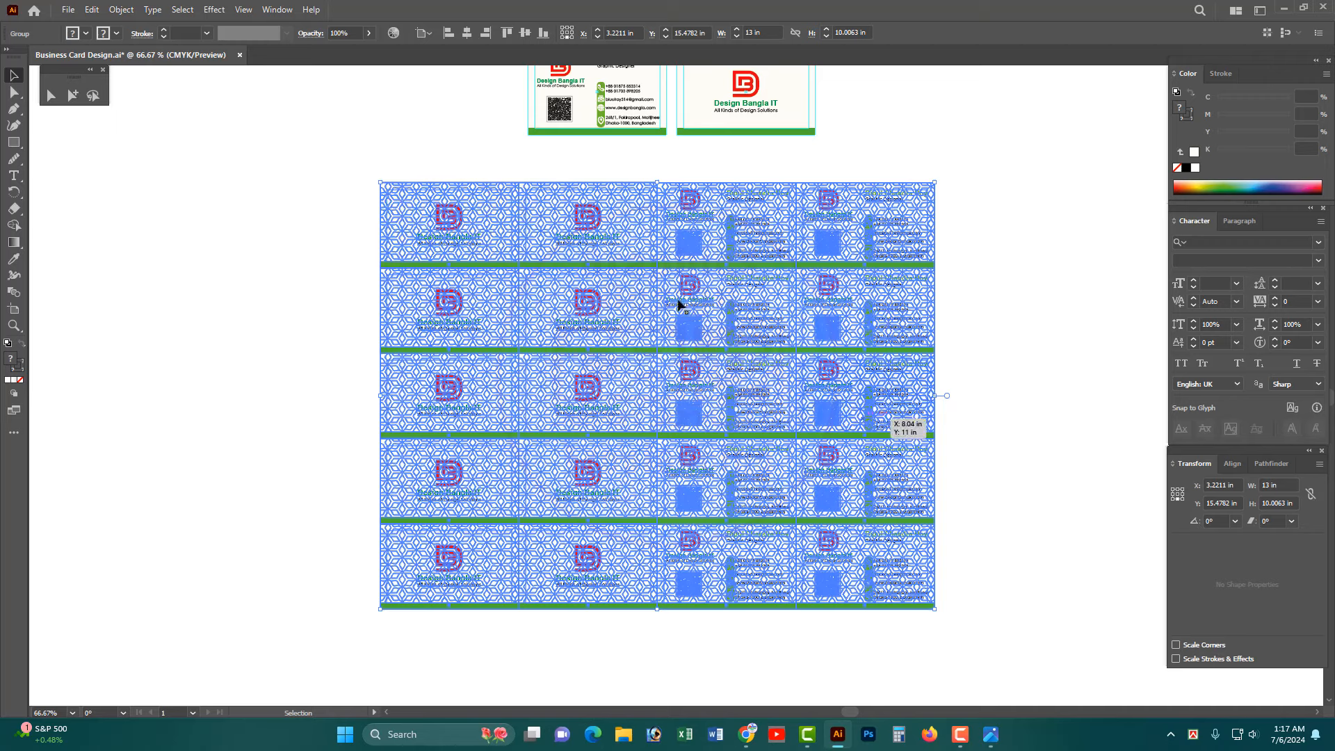
left_click(331, 194)
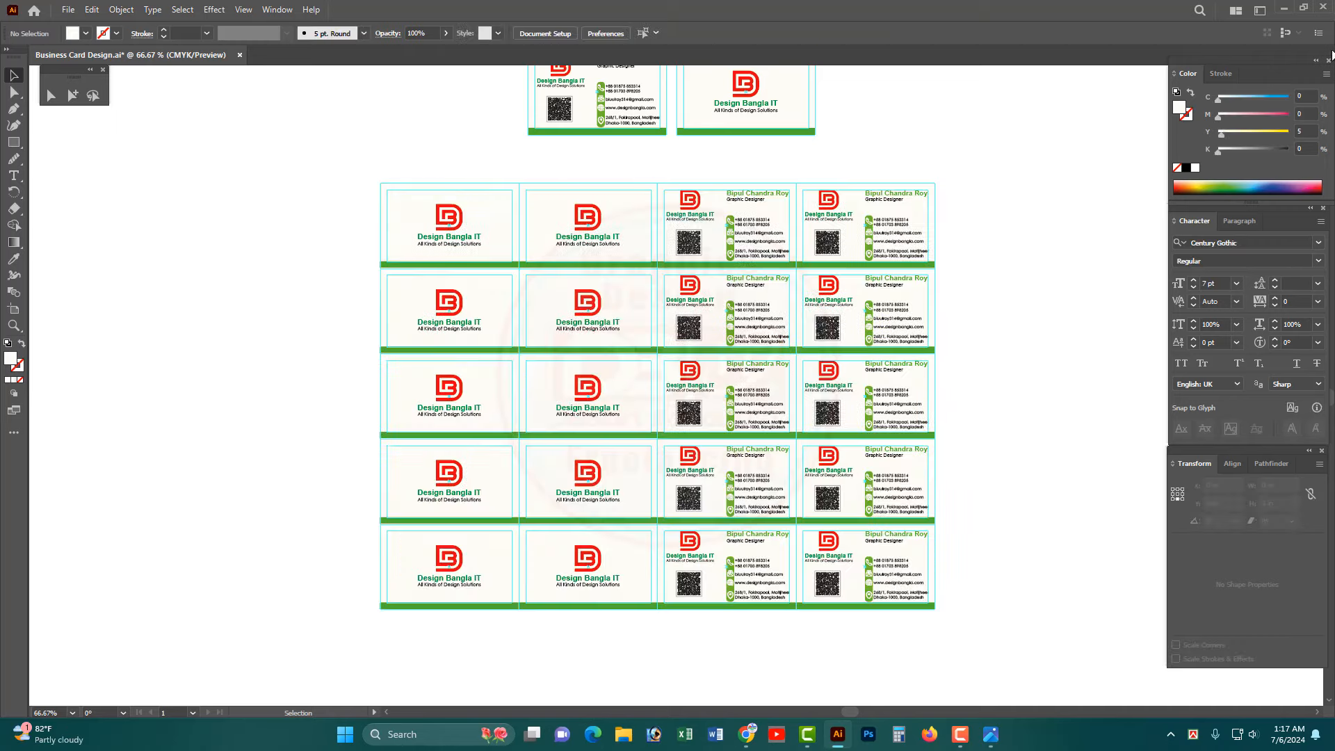
- Go to the desktop and open the Registration Mark file in Illustrator alongside the business card document
left_click(1282, 9)
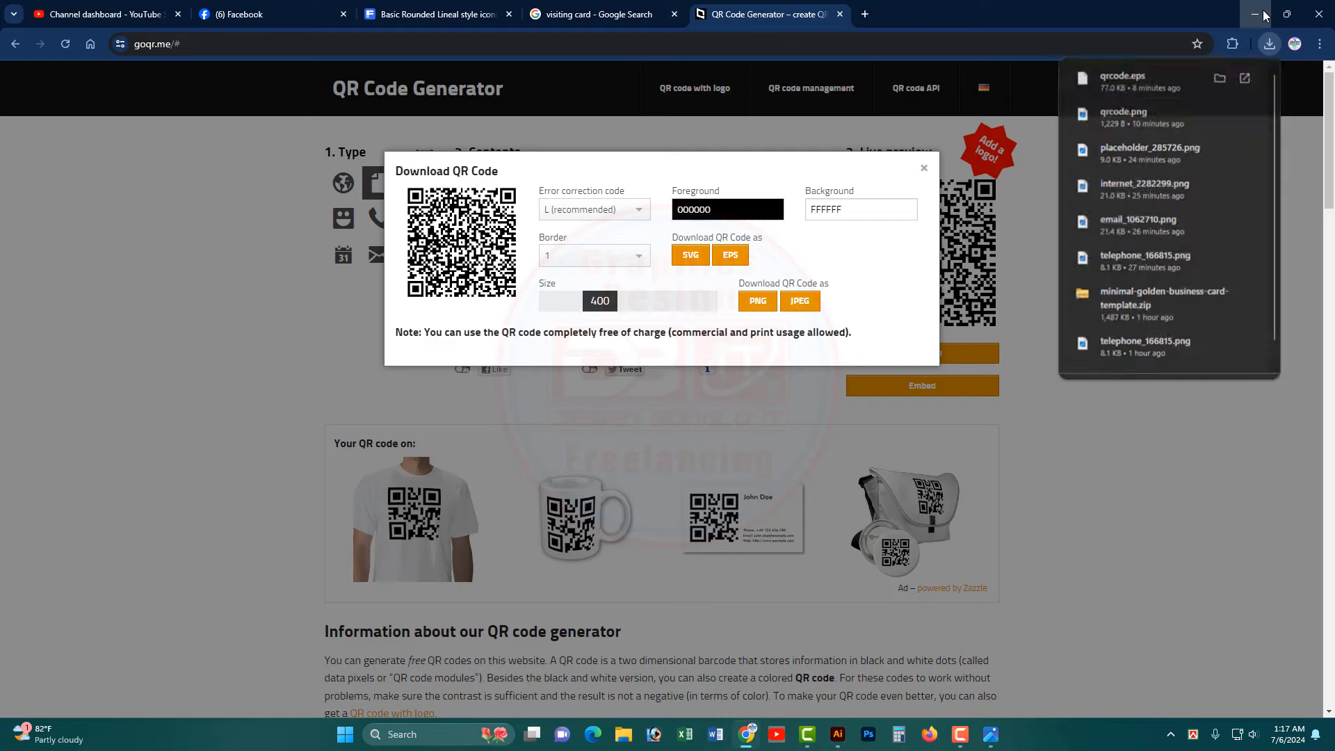
left_click(1255, 14)
left_click(1246, 15)
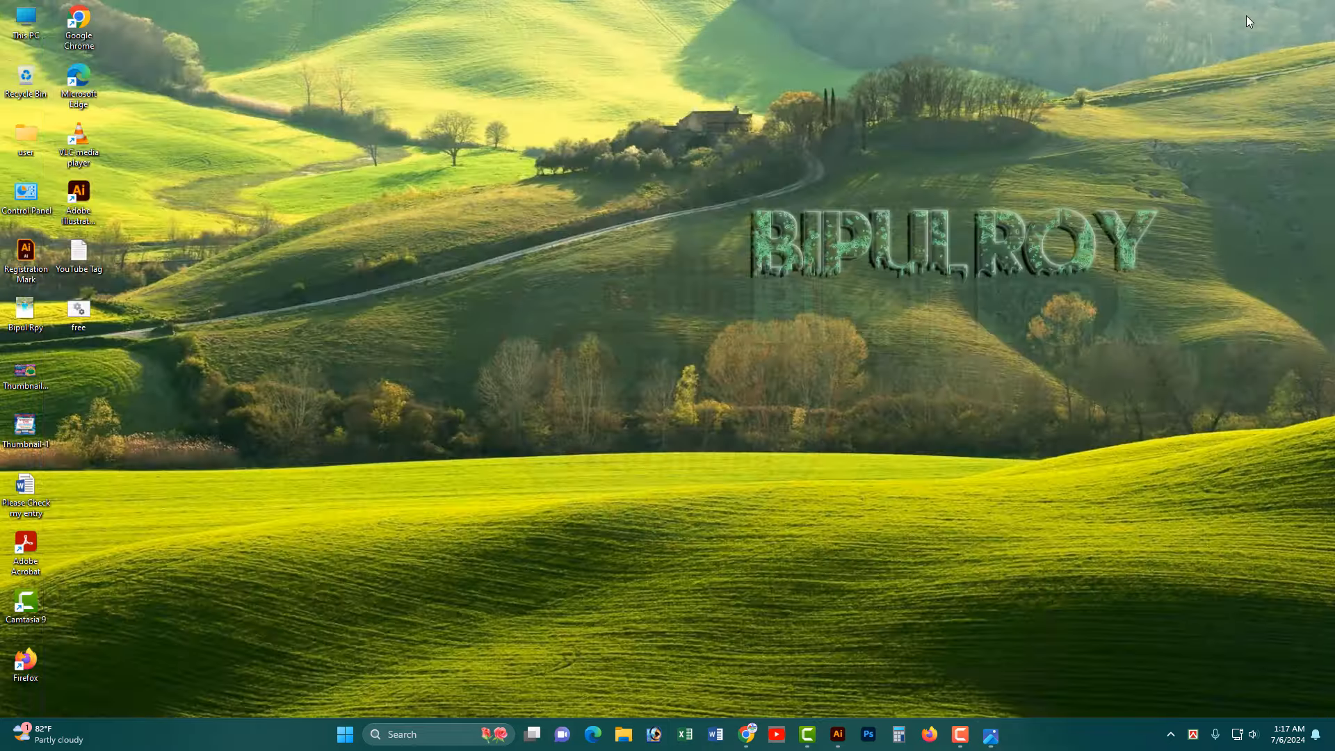
right_click(987, 64)
left_click(1032, 131)
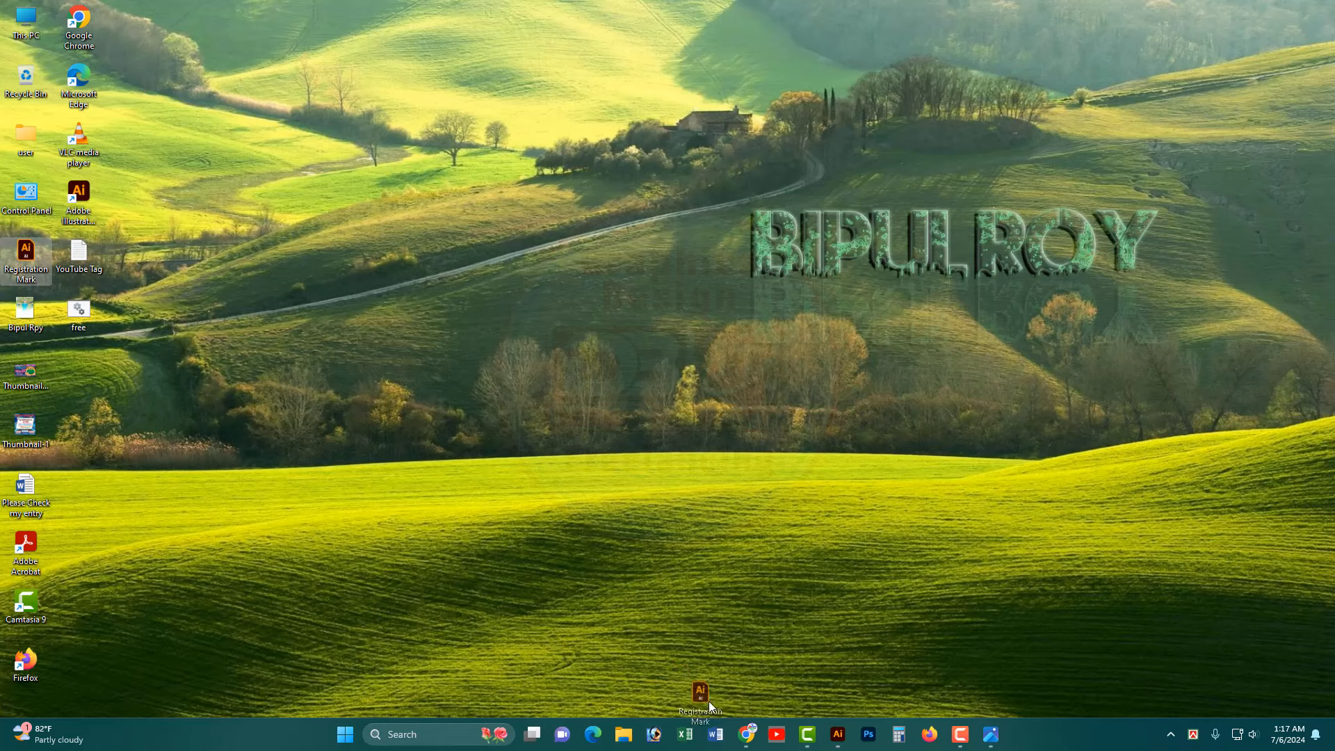
left_click_drag(709, 701, 710, 5)
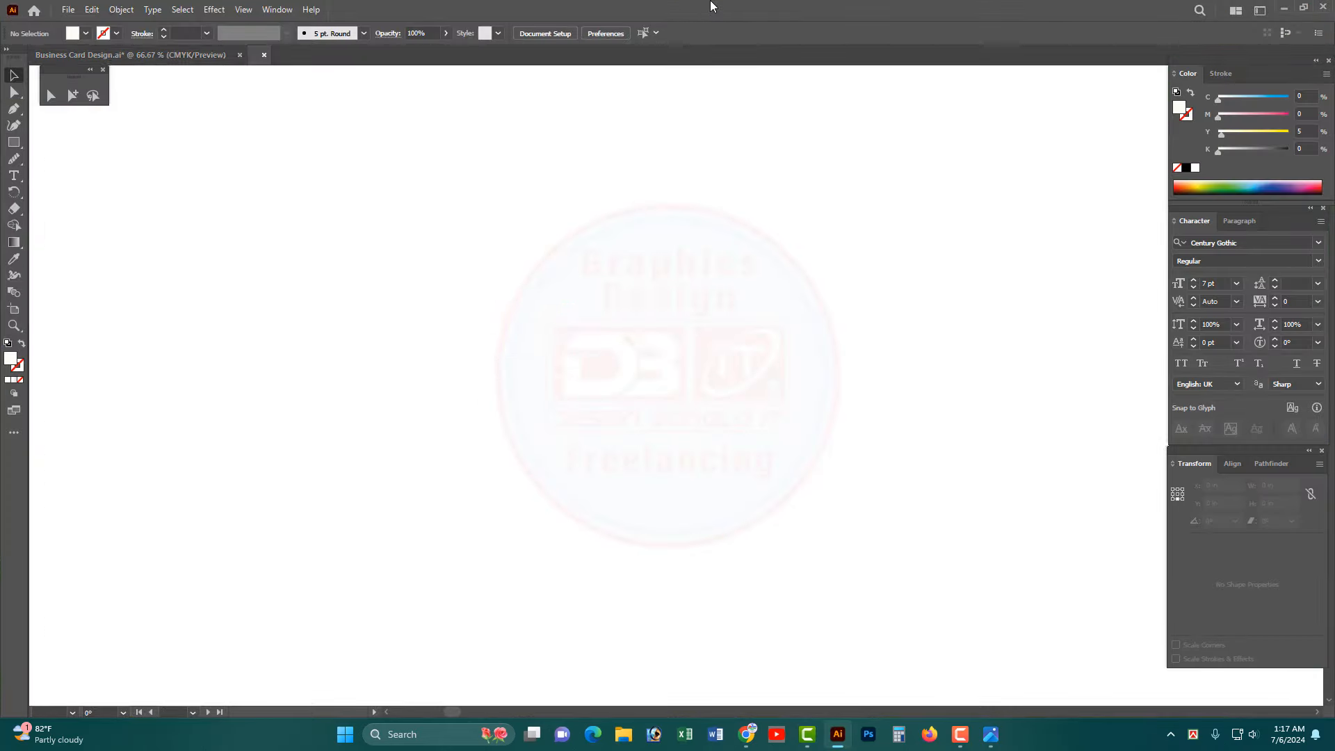
- Cut the lower set of colour bars and gripper line from Registration Mark.ai and paste it into Business Card Design.ai below the grid
left_click_drag(332, 353, 545, 447)
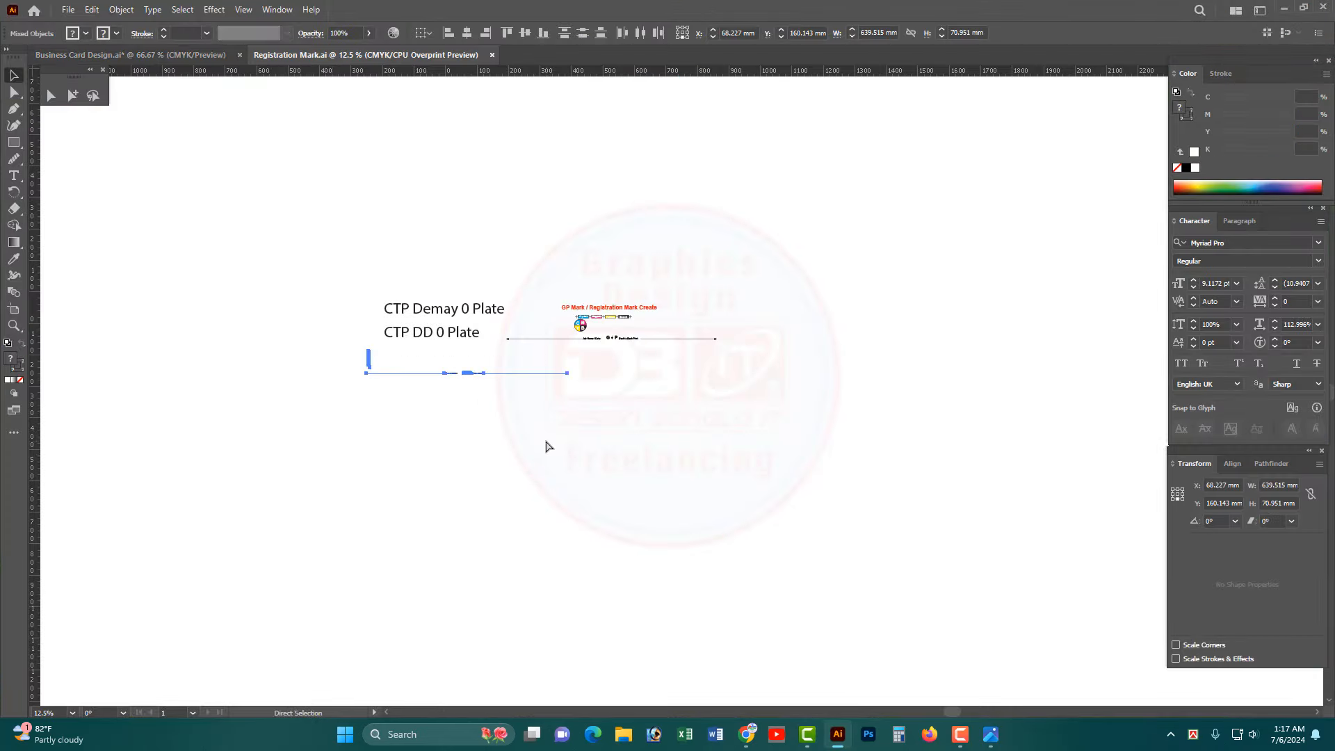
key("Delete")
left_click(221, 59)
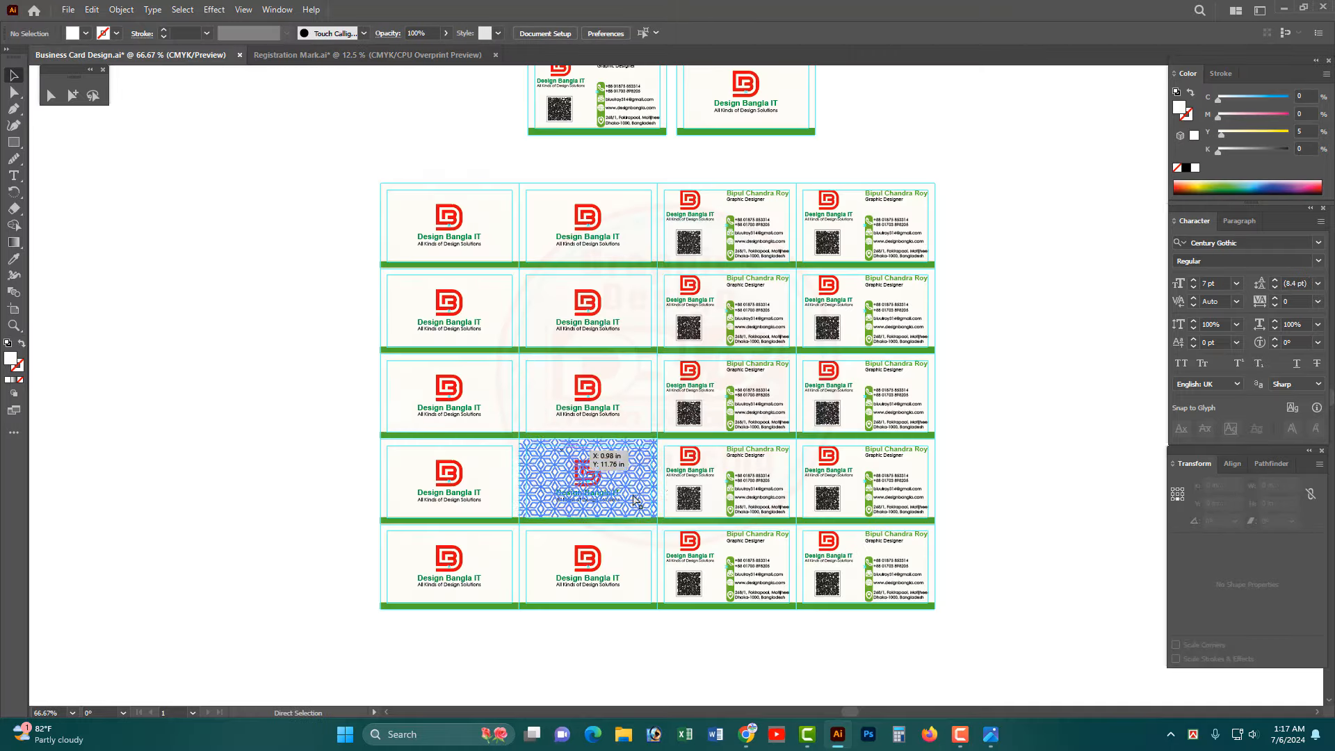
scroll(498, 415, "down", 3)
left_click_drag(498, 415, 597, 519)
left_click_drag(466, 415, 656, 532)
key("ctrl+v")
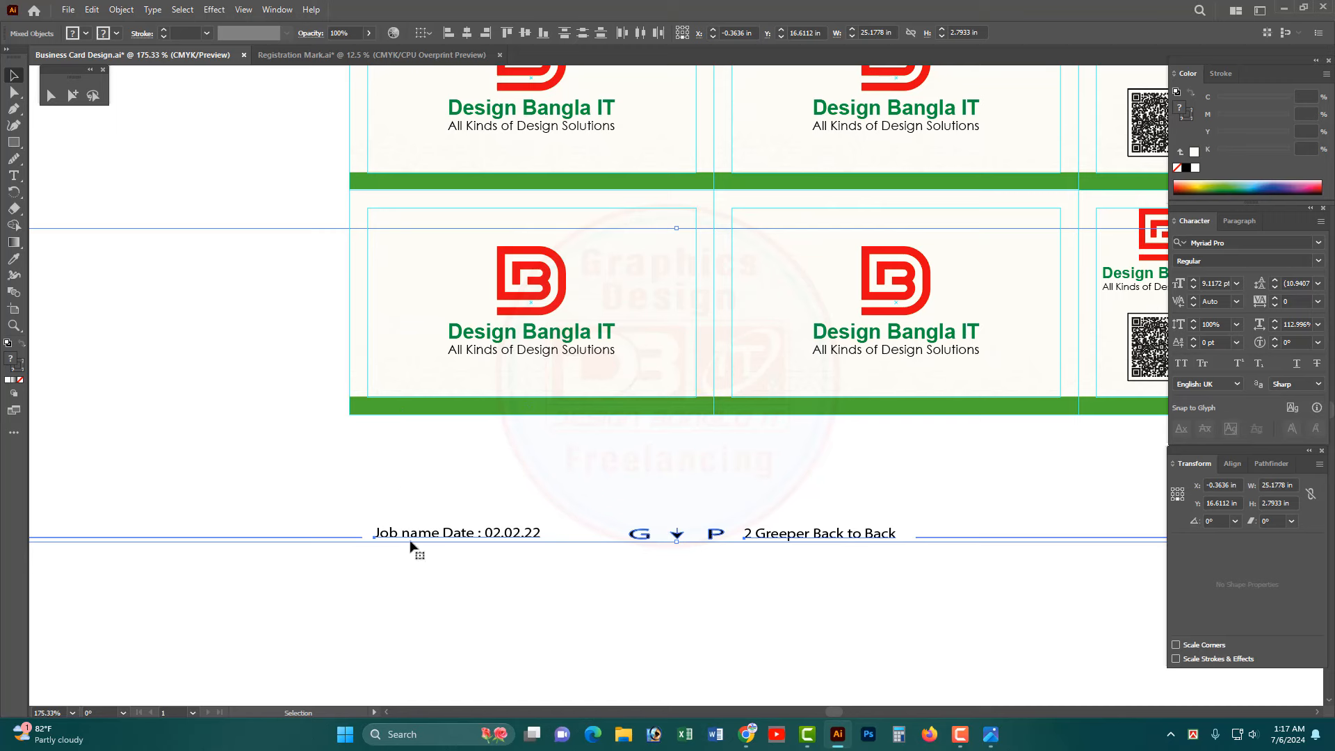
- Move the complete colour bar and gripper line set right and down beneath the card grid, to about X 7.57 in, Y 17.04 in
left_click_drag(410, 540, 477, 546)
left_click(567, 452, "ctrl+alt")
left_click(571, 449, "ctrl+alt")
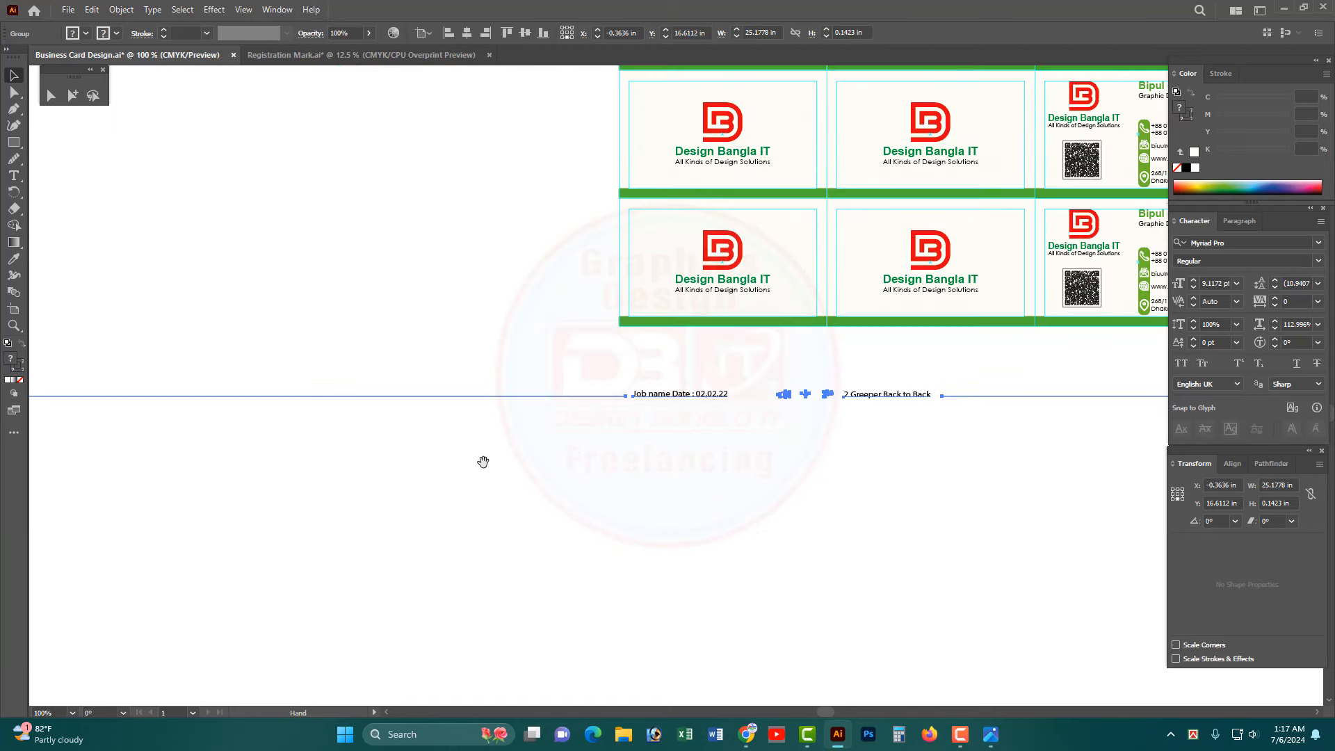
left_click_drag(286, 422, 507, 459)
left_click_drag(169, 290, 340, 499)
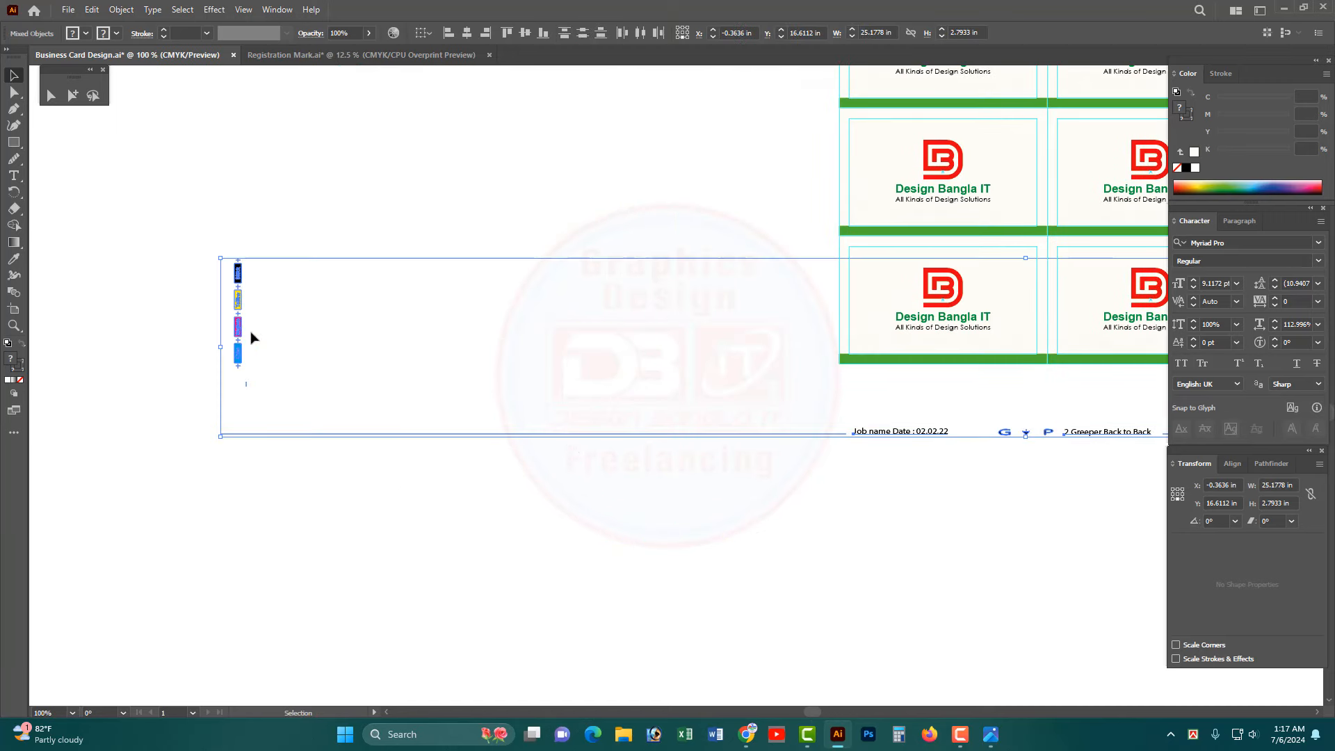
left_click_drag(251, 338, 742, 367)
- Place the short vertical crop line against the underside of the bottom-left card at its inner guide, undoing the stray copy beside it
left_click(72, 96)
left_click(763, 389)
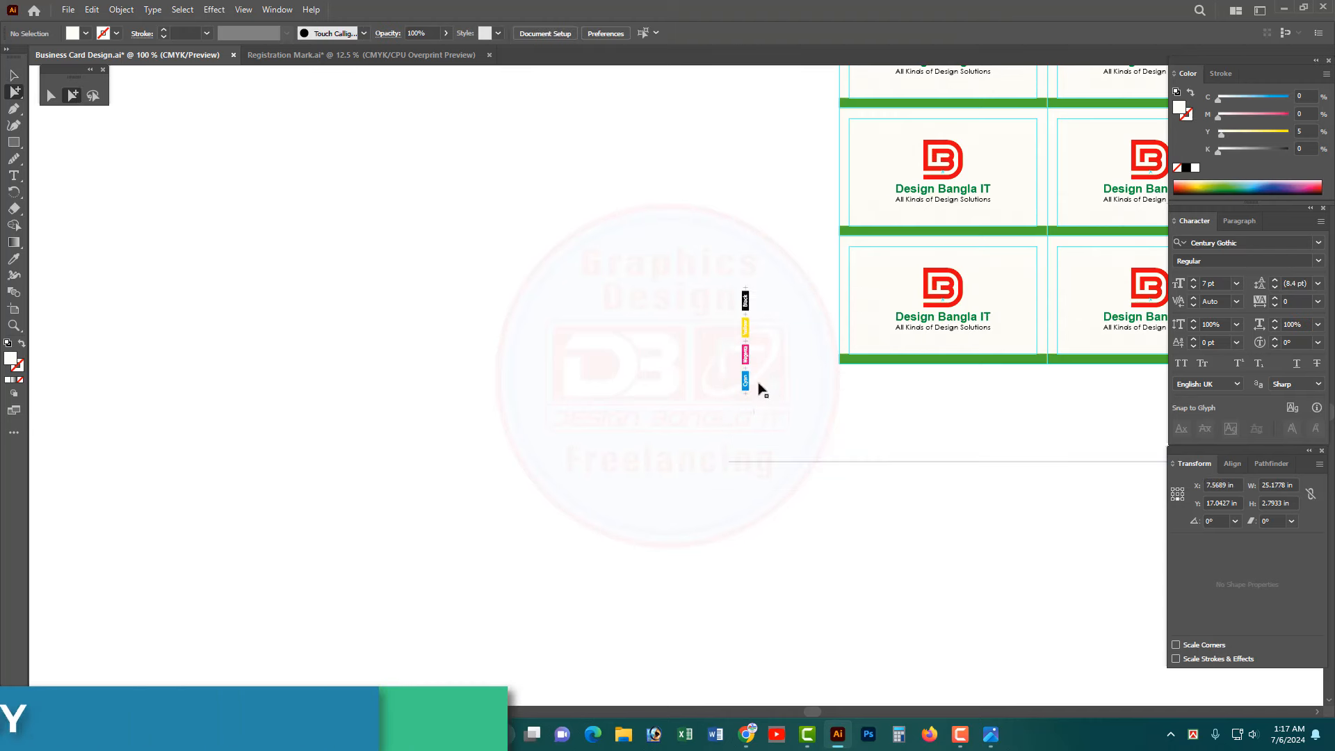
left_click_drag(824, 390, 974, 498)
left_click_drag(877, 435, 793, 525)
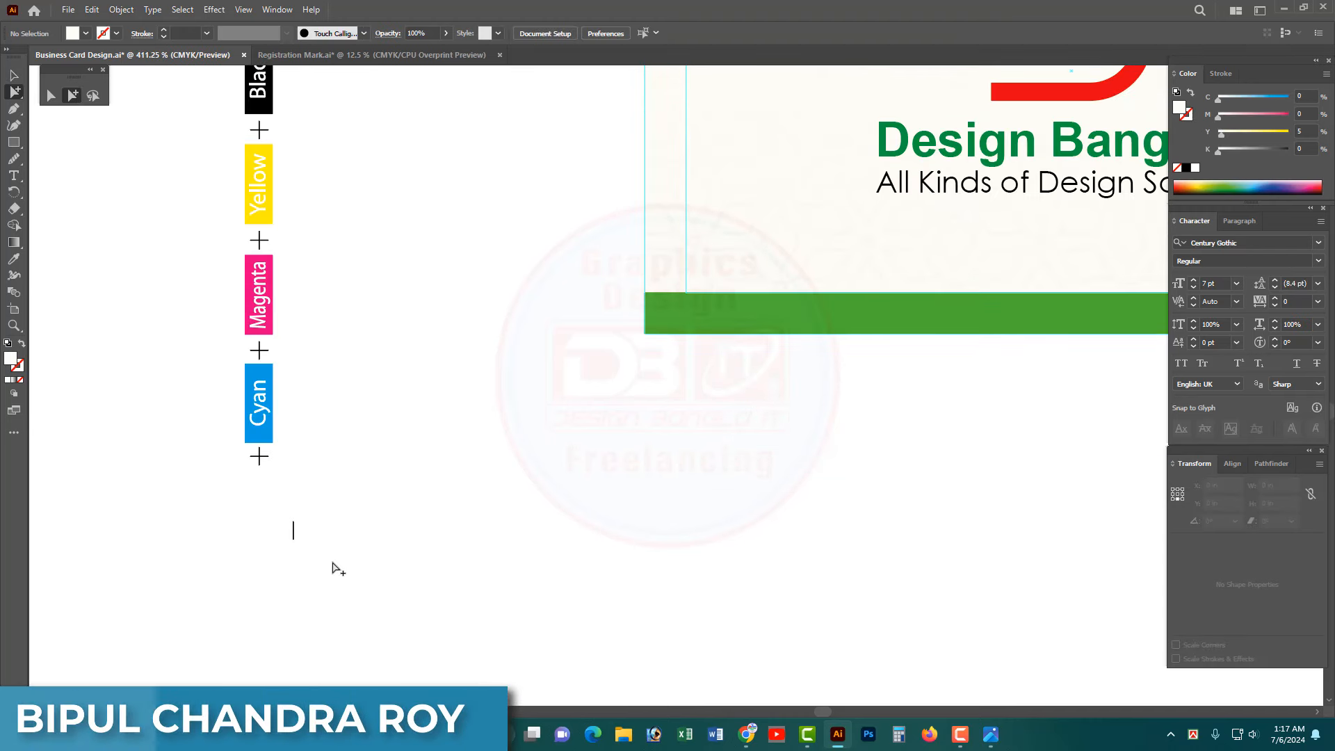
left_click_drag(293, 536, 606, 348)
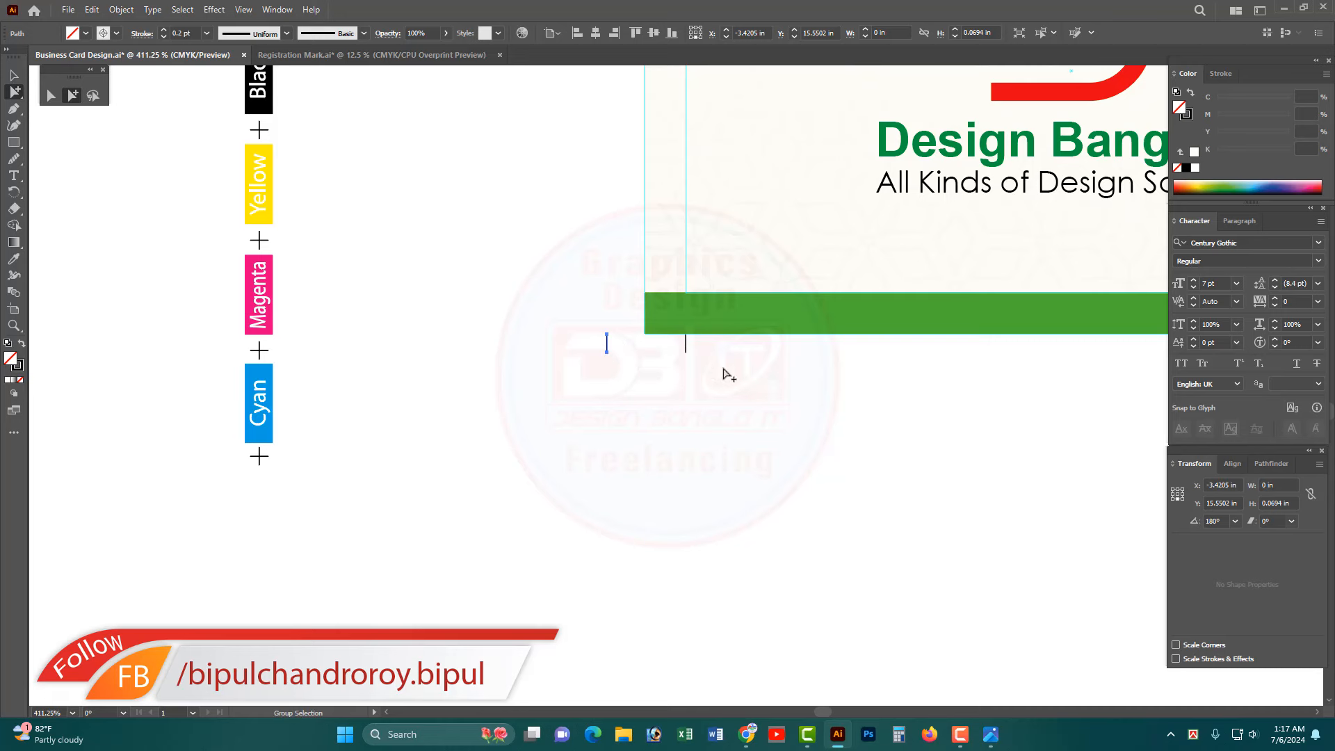
key("ctrl+z")
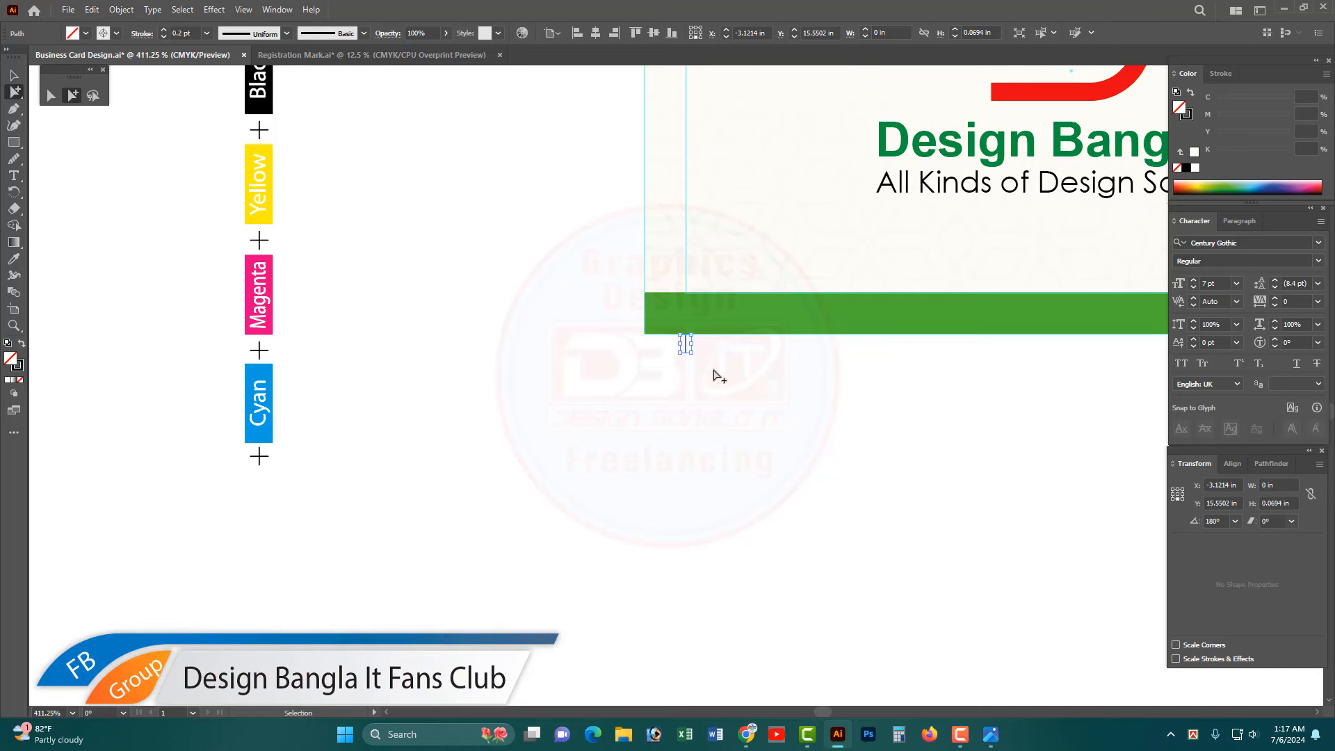
- Set the keyboard increment to 2 mm and nudge the vertical crop mark down by that distance from the card's edge
key("ctrl+k")
type("2mm")
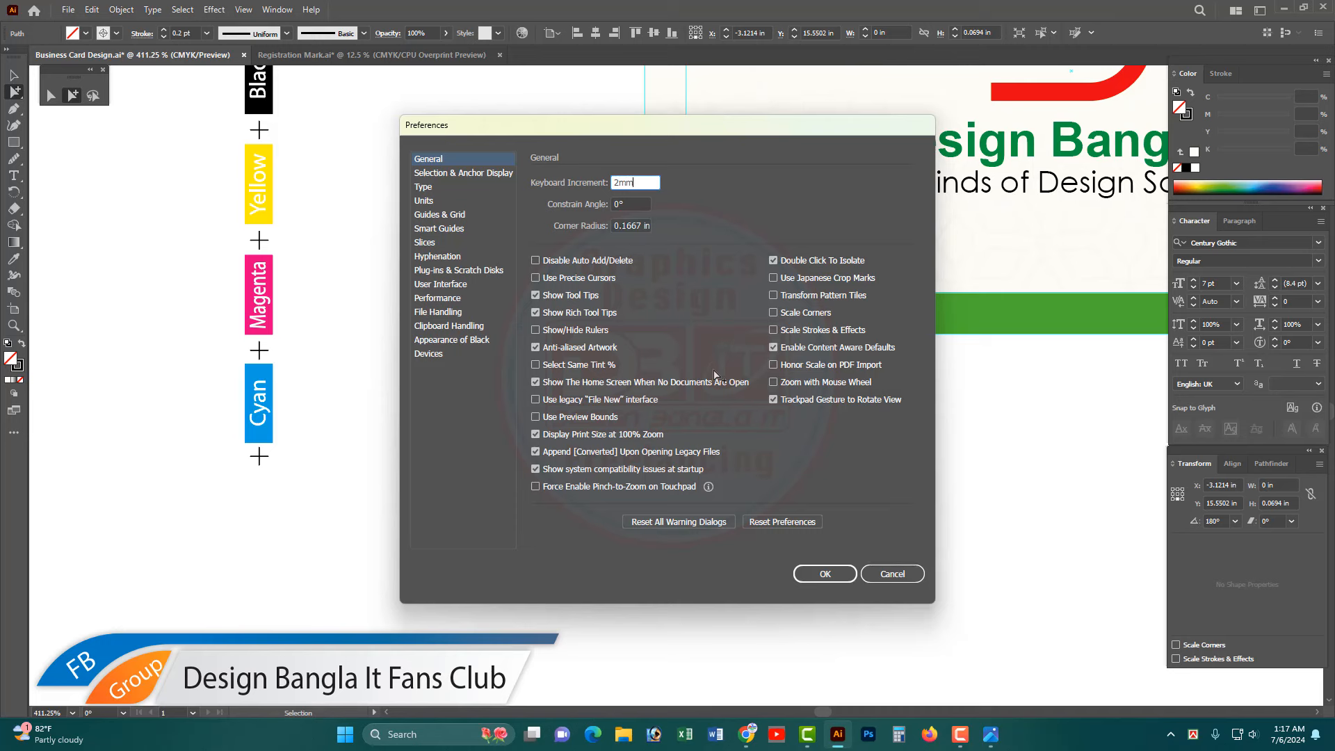
key("Return")
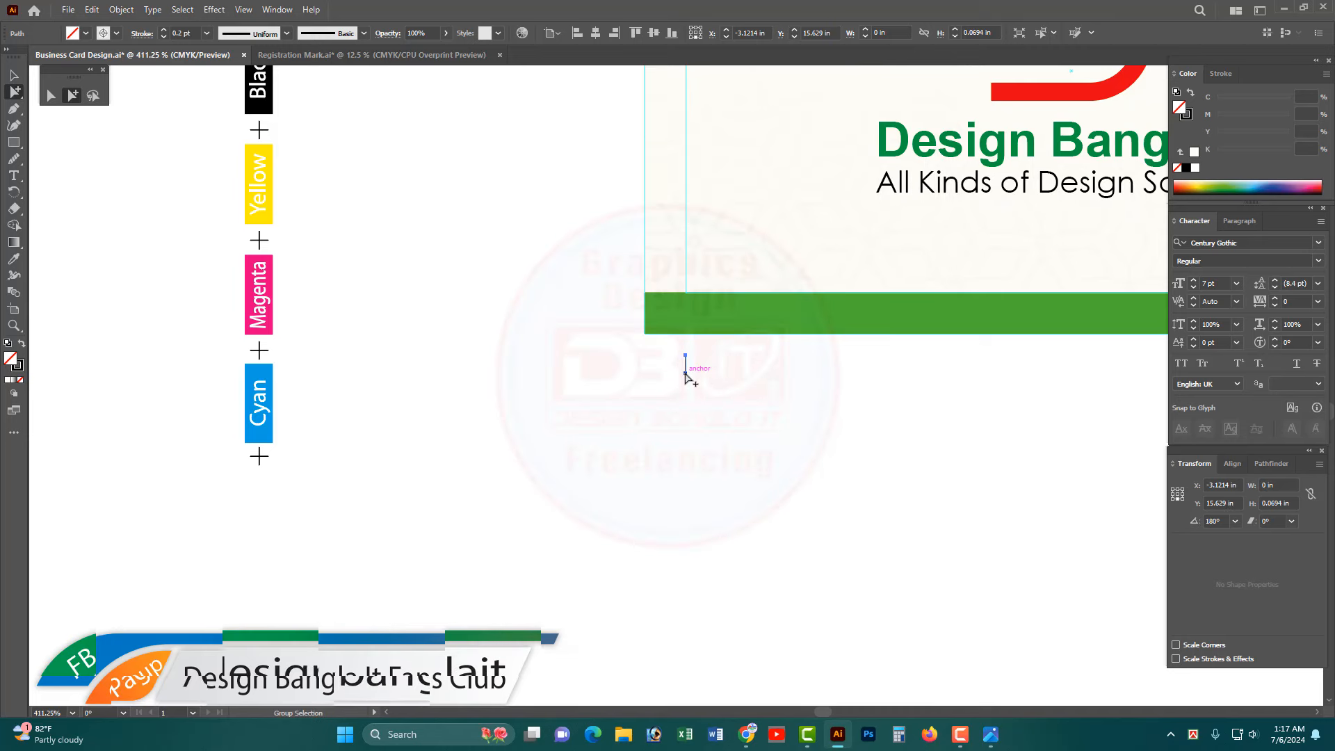
- Add a copy of the crop mark rotated 90° level with the grid's bottom edge, and align the vertical mark with the grid's left edge
mouse_move(685, 365)
left_mouse_down()
mouse_move(595, 364)
mouse_move(691, 390)
left_mouse_up()
key("r")
left_click(70, 96)
left_click(613, 346)
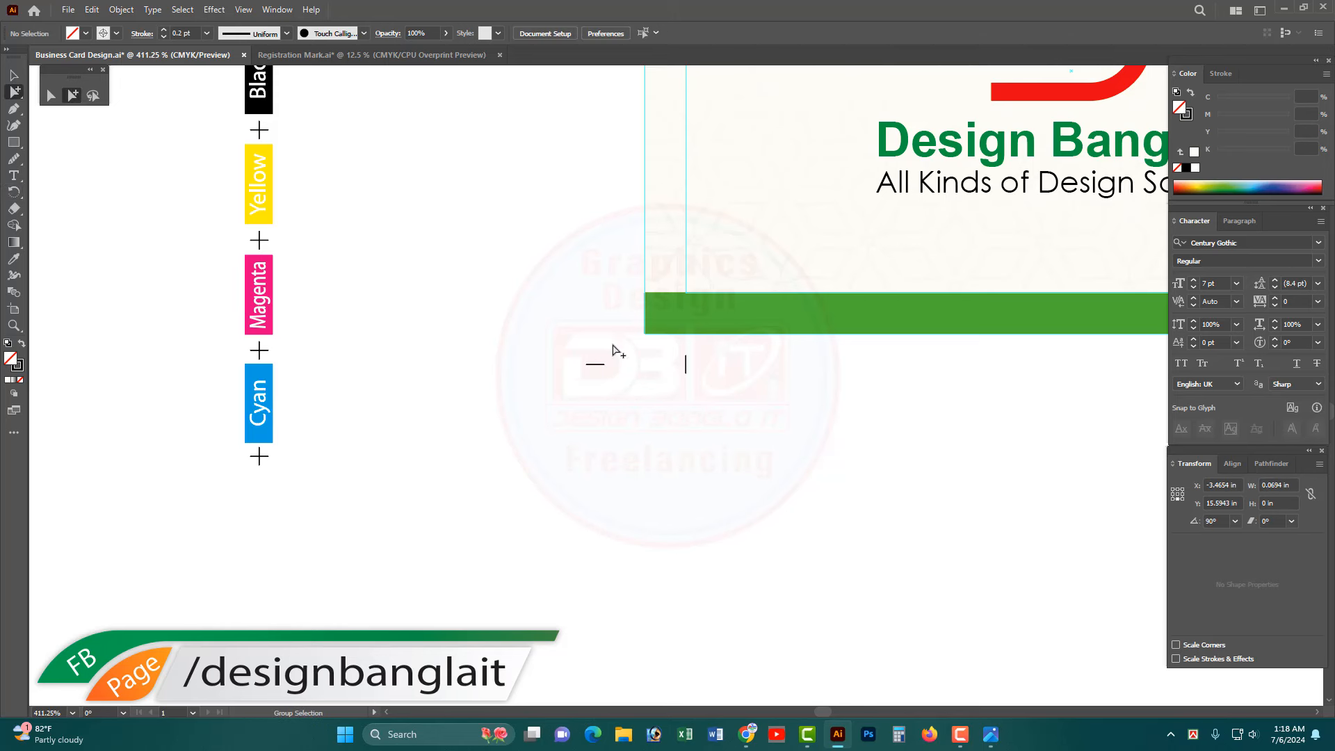
left_click_drag(604, 363, 643, 336)
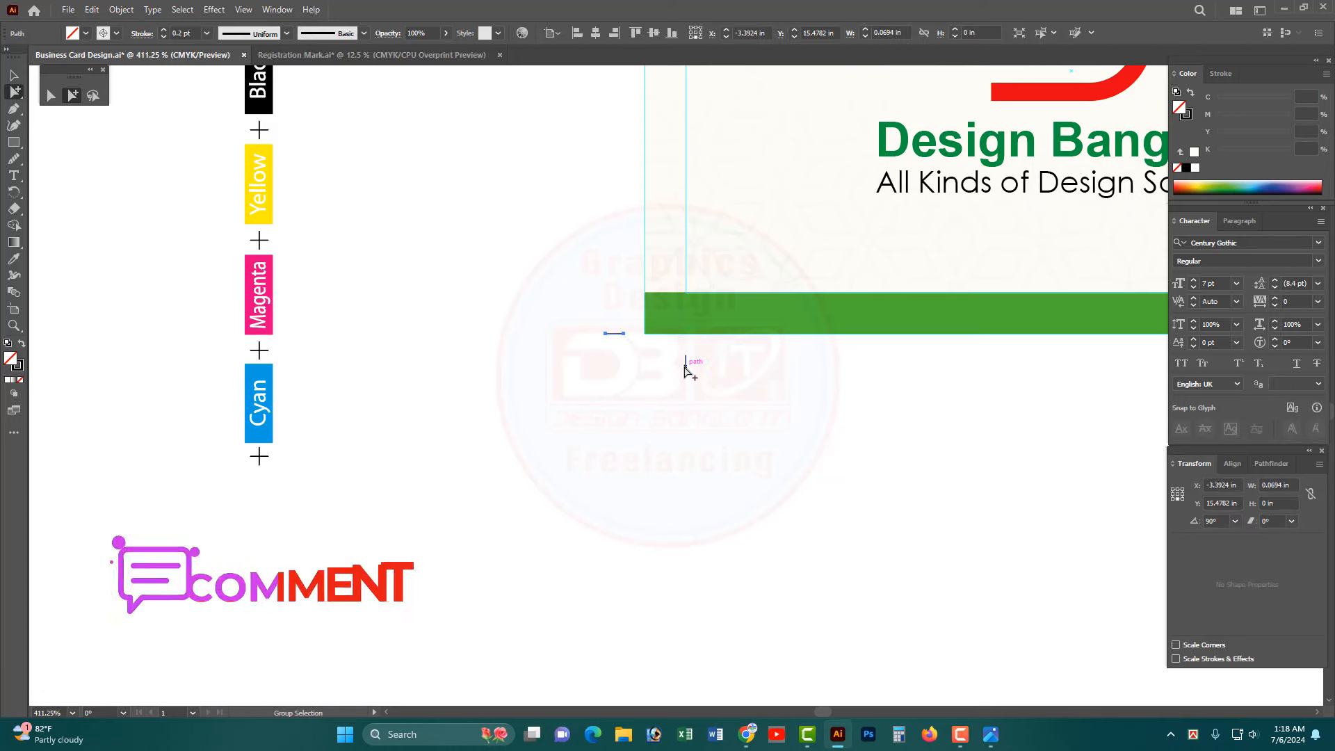
left_click_drag(685, 362, 645, 365)
- Duplicate the vertical crop mark beneath the grid at every column boundary and at the grid's right edge
left_click(841, 352, "ctrl+alt")
left_click(839, 349, "ctrl+alt")
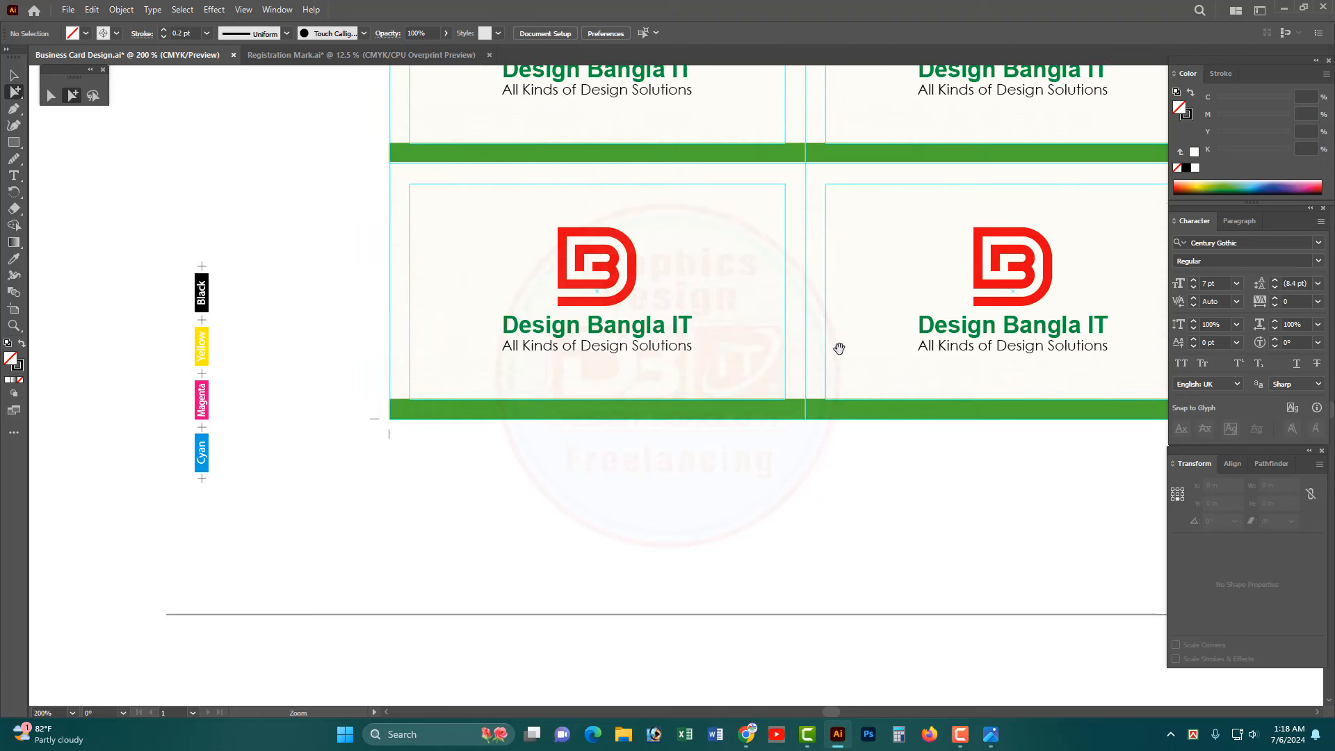
left_click_drag(389, 436, 807, 464)
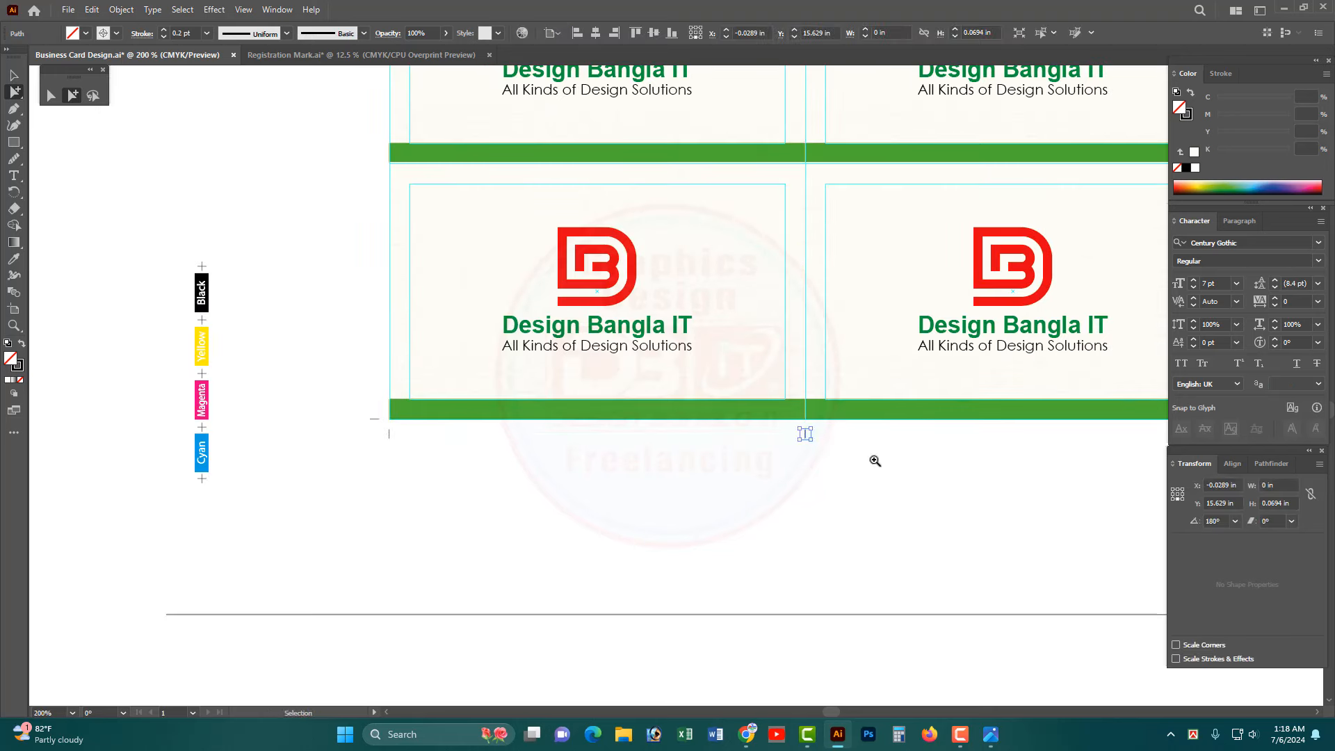
left_click_drag(890, 459, 448, 456)
left_click_drag(365, 444, 780, 461)
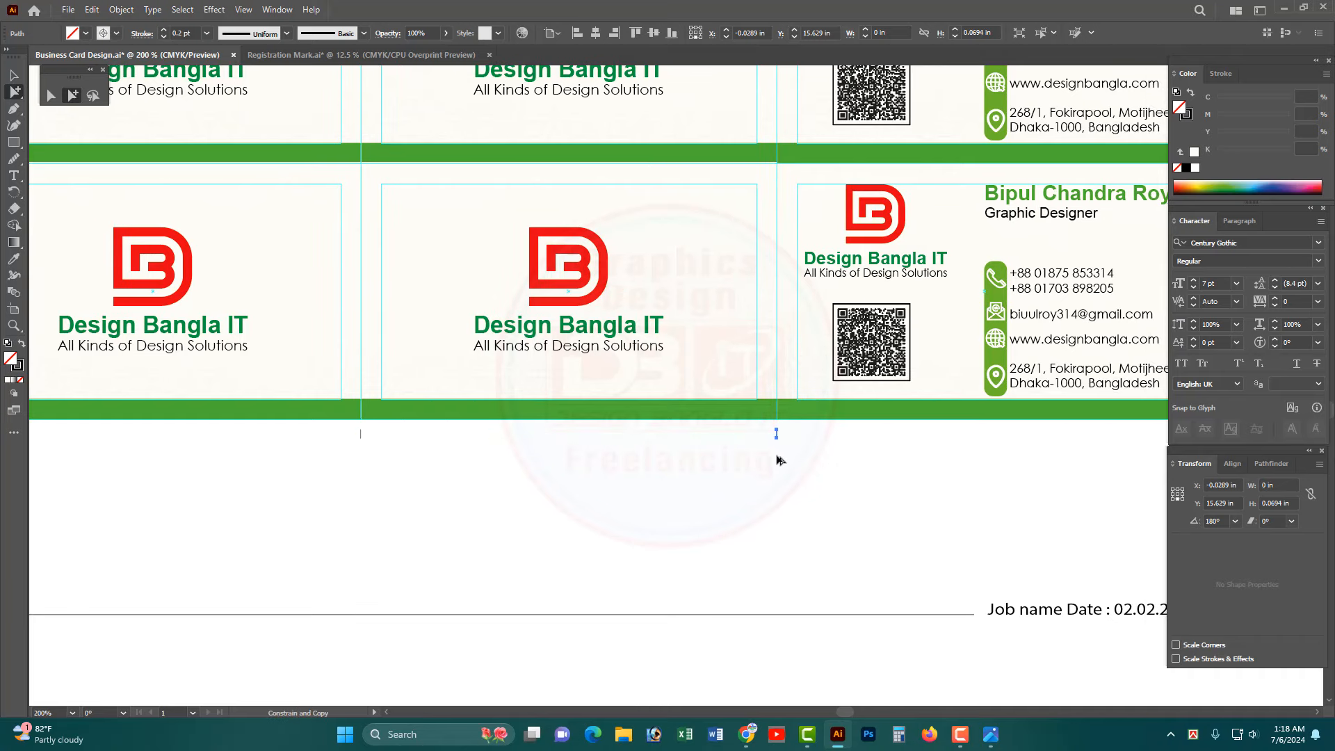
left_click(893, 451, "ctrl+alt")
left_click_drag(893, 451, 605, 481)
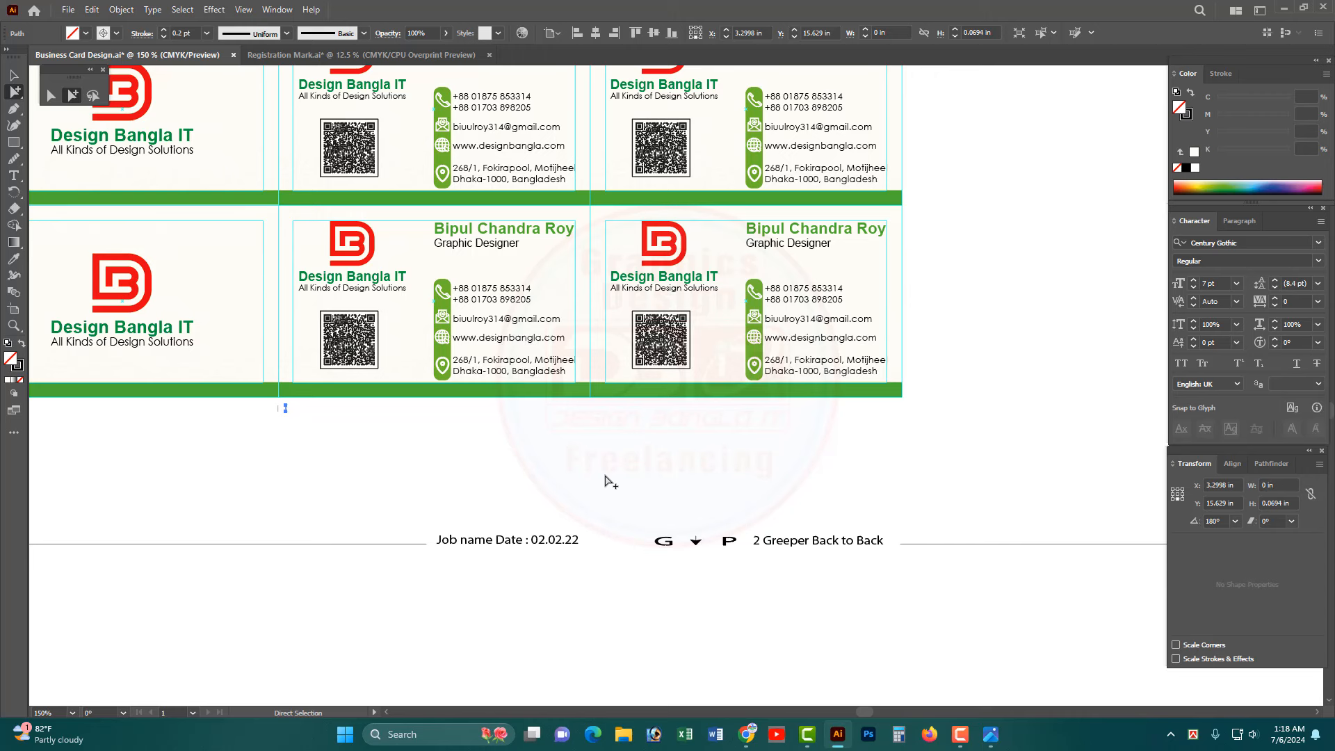
left_click(294, 439)
left_click_drag(283, 415, 743, 440)
- Turn a crop mark copy horizontal at the grid's bottom-right corner and duplicate it up the right side at each row boundary
key("r")
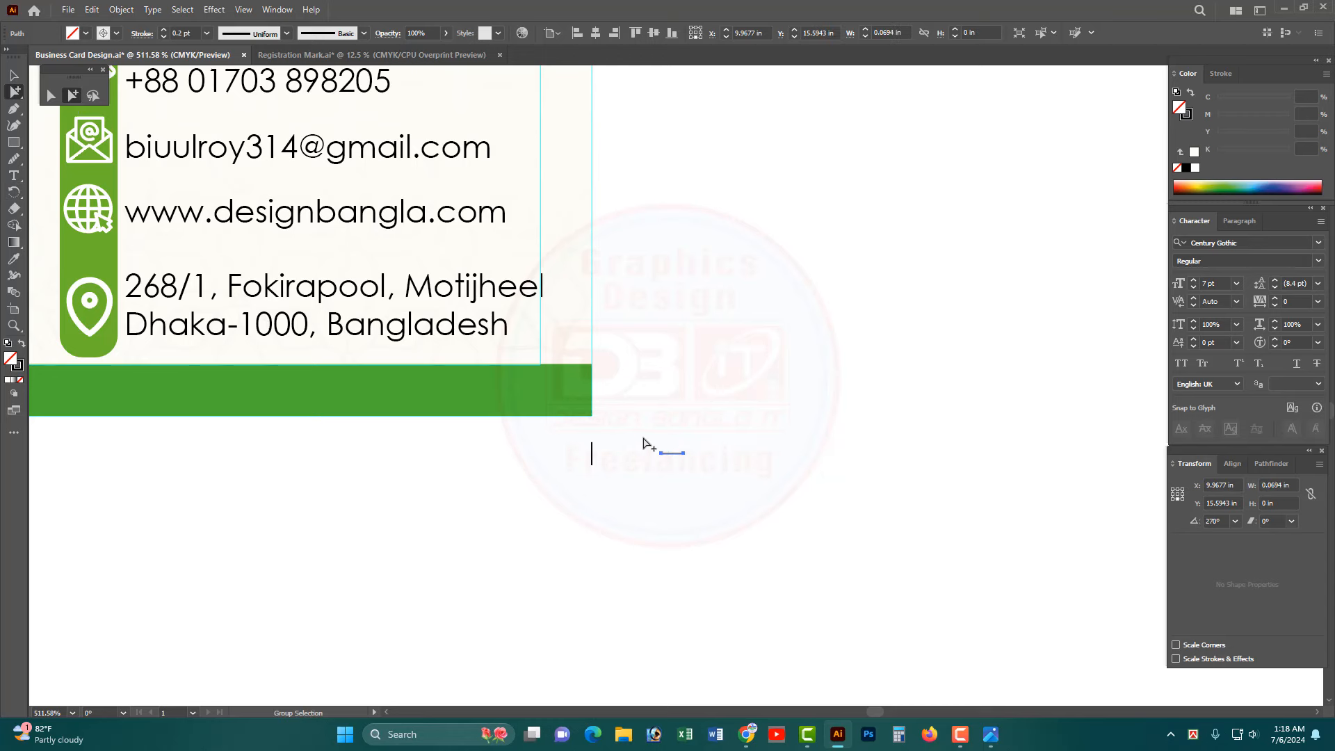
left_click_drag(661, 457, 596, 421)
scroll(641, 424, "down", 3)
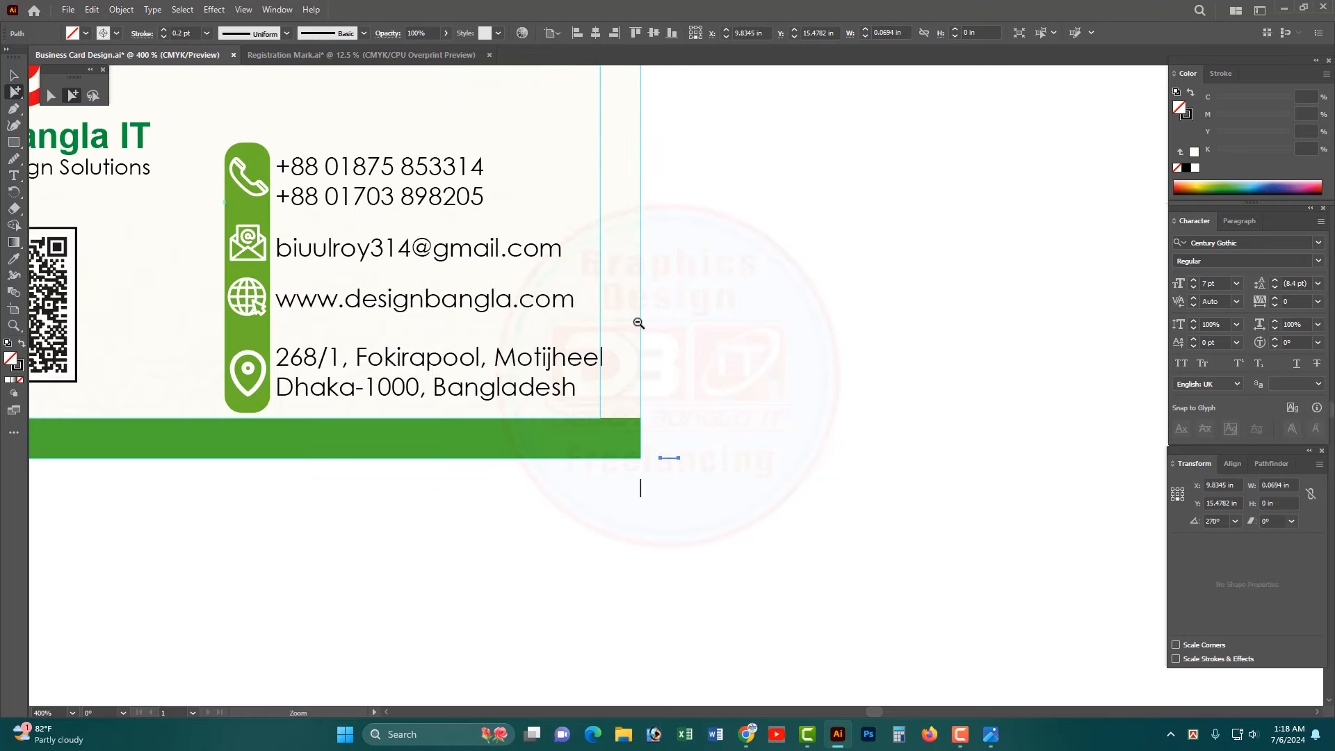
left_click_drag(704, 501, 659, 314)
scroll(696, 417, "down", 2)
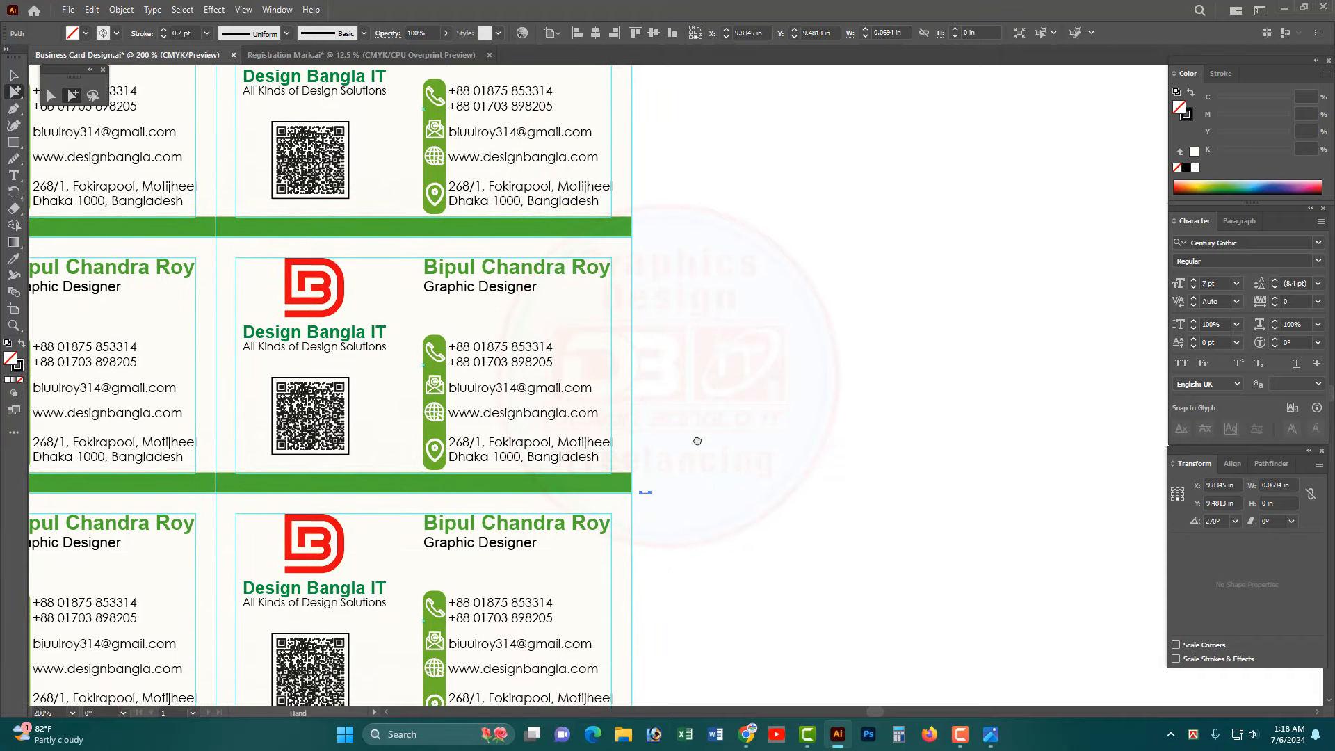
left_click_drag(656, 495, 646, 239)
left_click_drag(703, 201, 722, 525)
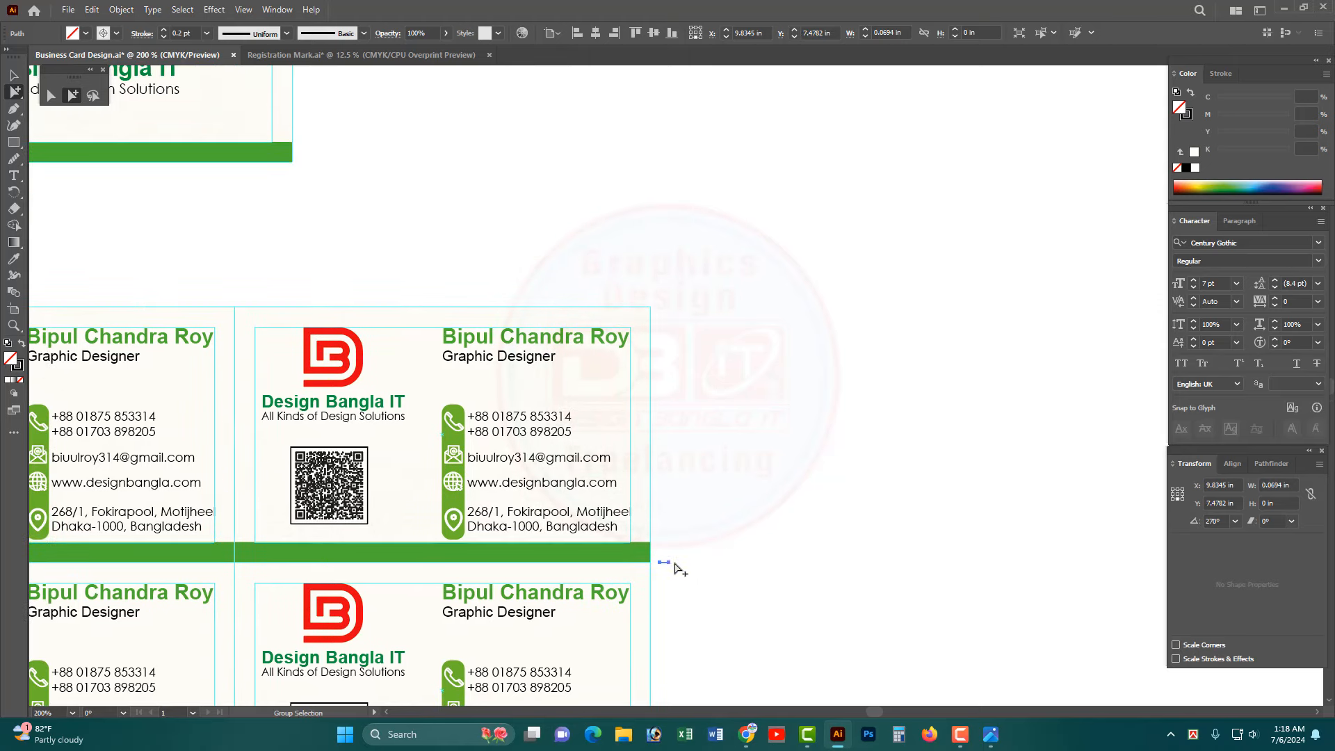
left_click_drag(666, 566, 673, 309)
- Copy the row of five vertical crop marks from below the grid to just above its top edge, at about Y 5.40 in
left_click(620, 468, "ctrl+alt")
left_click(620, 469, "ctrl+alt")
left_click(620, 468, "ctrl+alt")
left_click_drag(664, 537, 770, 334)
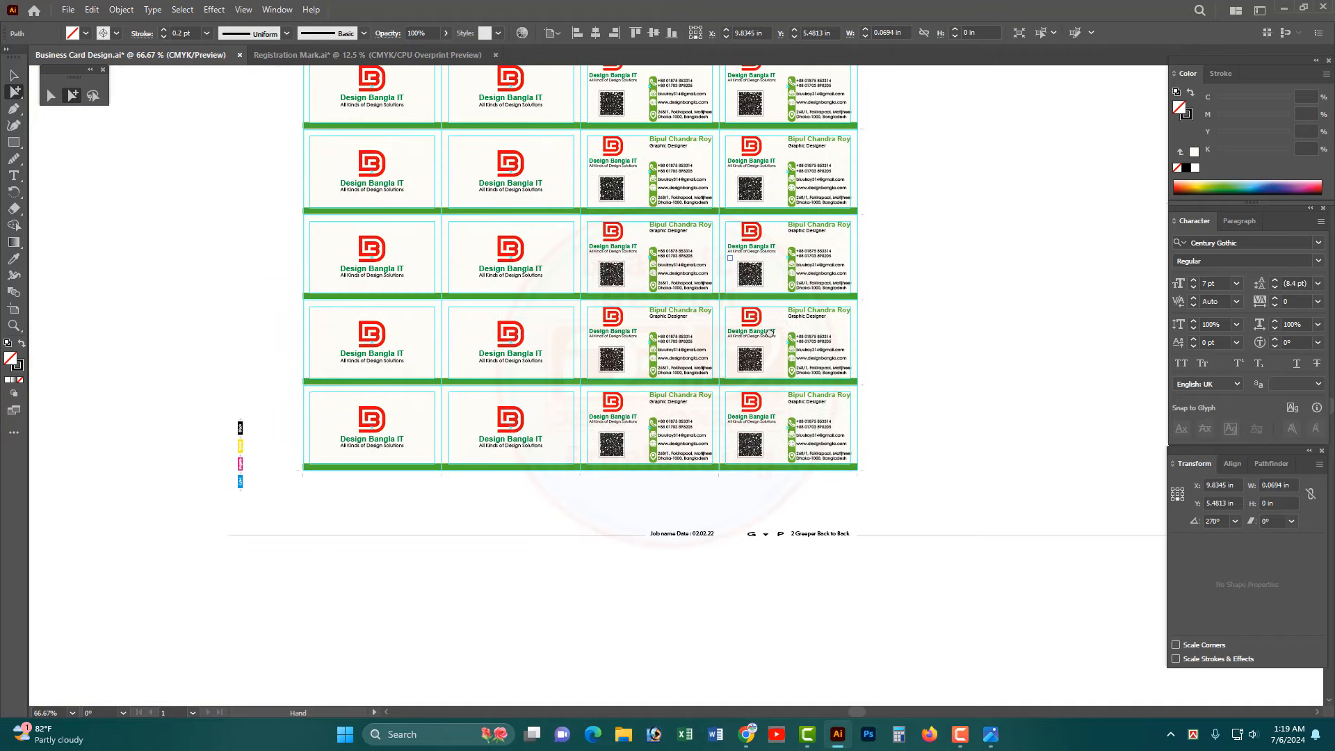
left_click_drag(602, 487, 288, 477)
left_click_drag(802, 491, 297, 480)
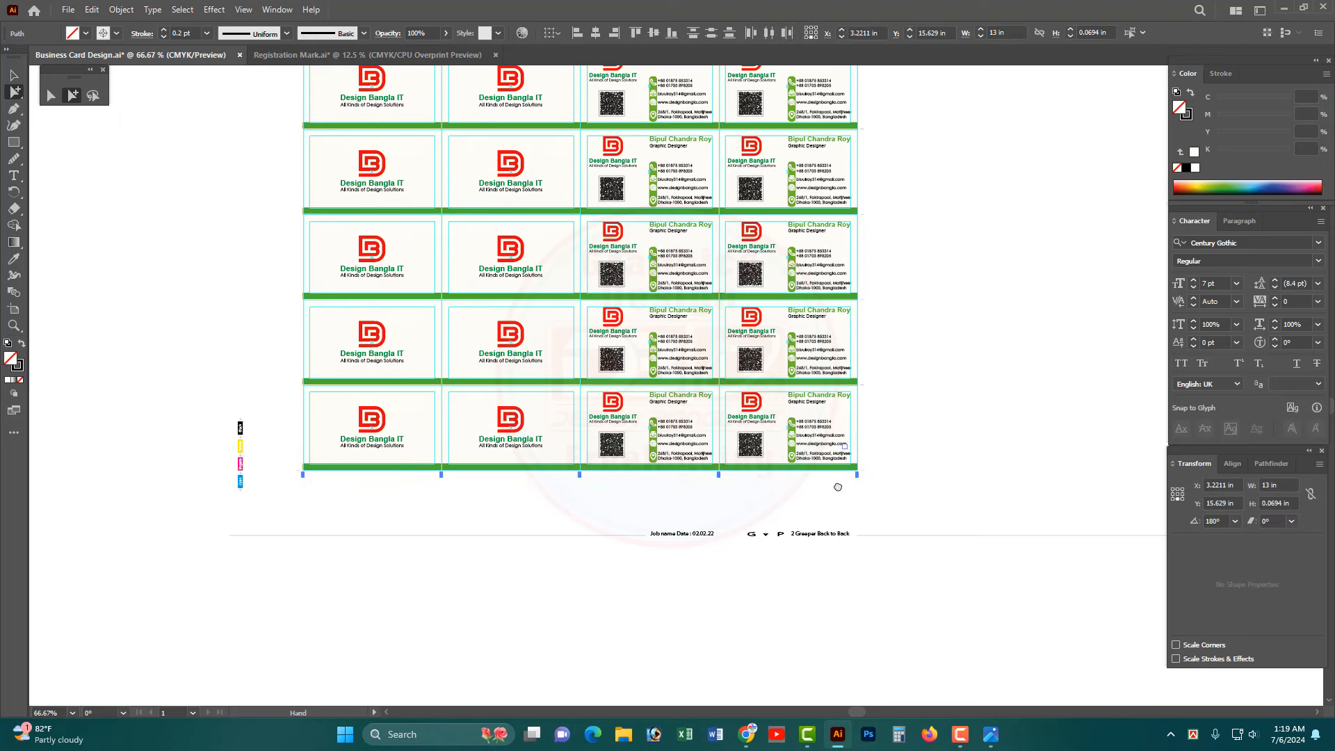
left_click_drag(838, 486, 786, 608)
left_click_drag(811, 290, 1051, 555)
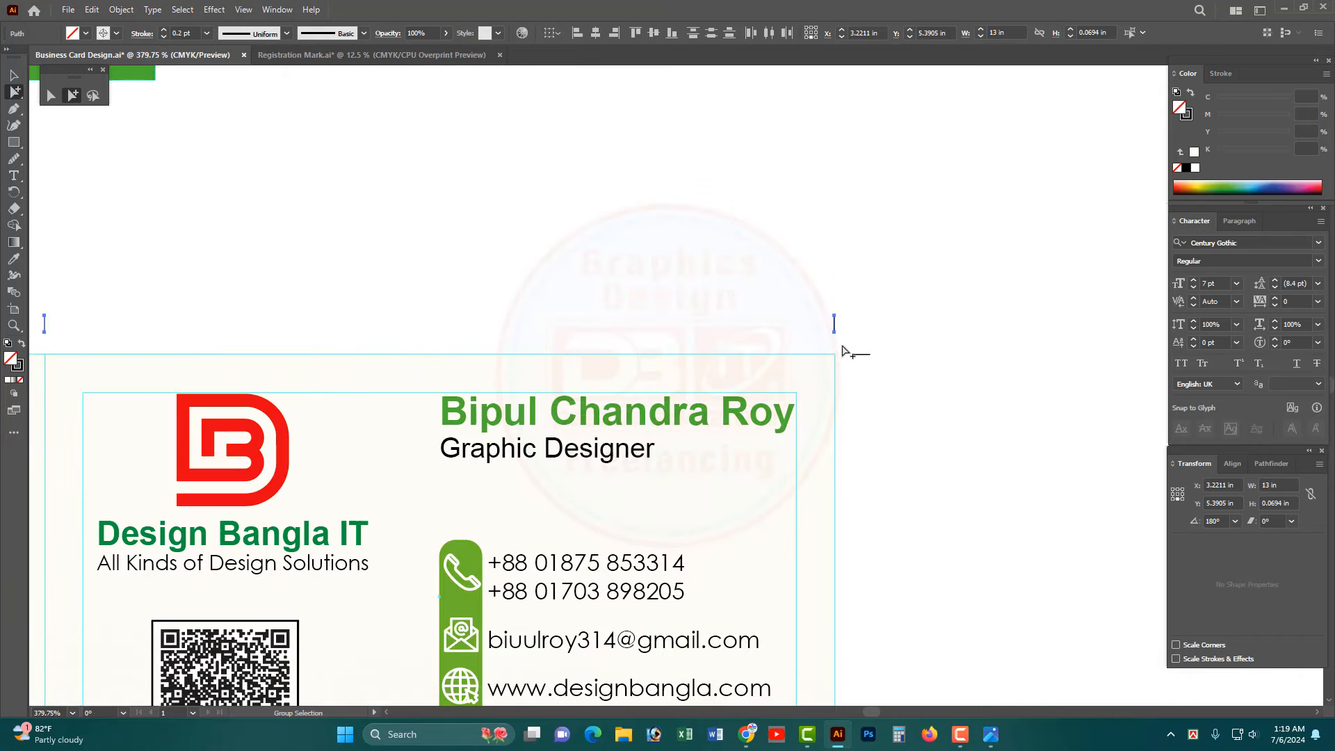
left_click_drag(835, 332, 834, 352)
key("ctrl+minus")
key("ctrl+minus")
key("ctrl+minus")
key("ctrl+minus")
key("ctrl+minus")
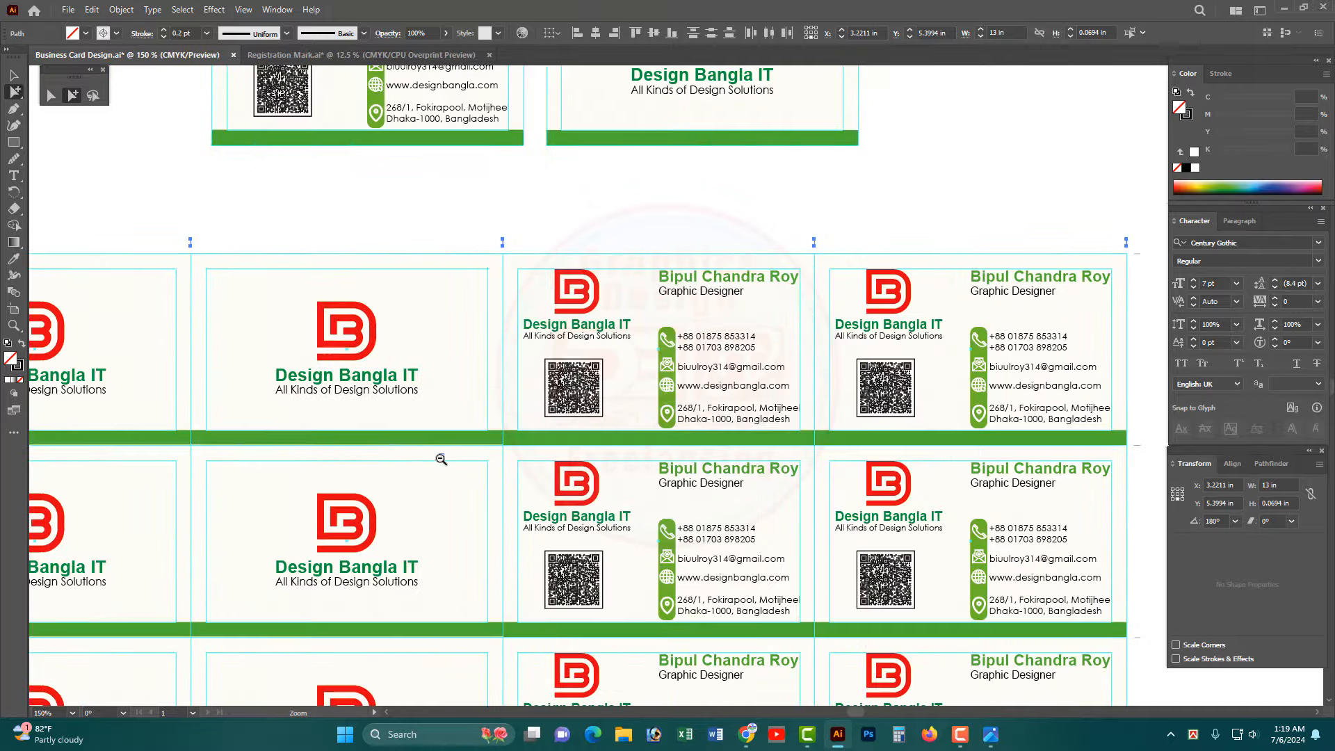
- Copy the column of horizontal crop marks from the grid's right side to just outside its left edge, at about X -3.39 in
left_click_drag(789, 540, 648, 436)
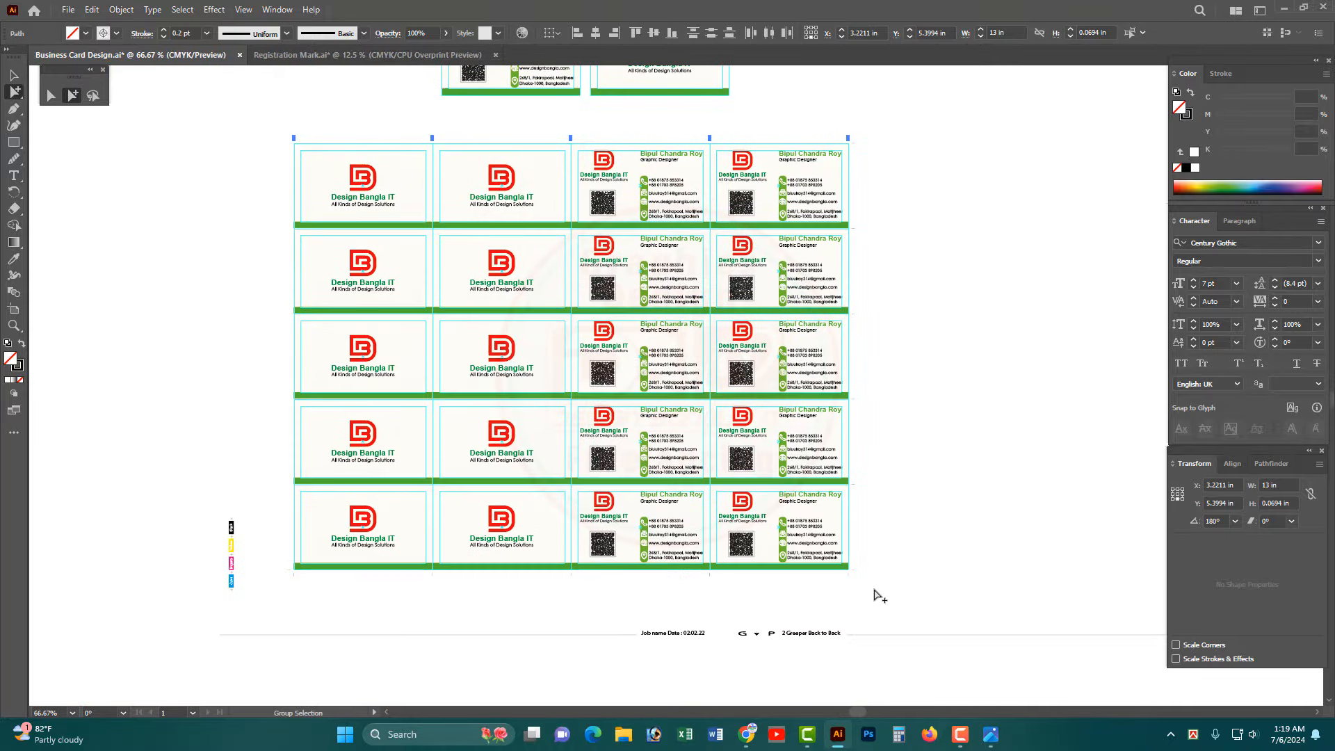
left_click_drag(875, 591, 856, 137)
left_click_drag(714, 573, 1106, 628)
key("ctrl+space")
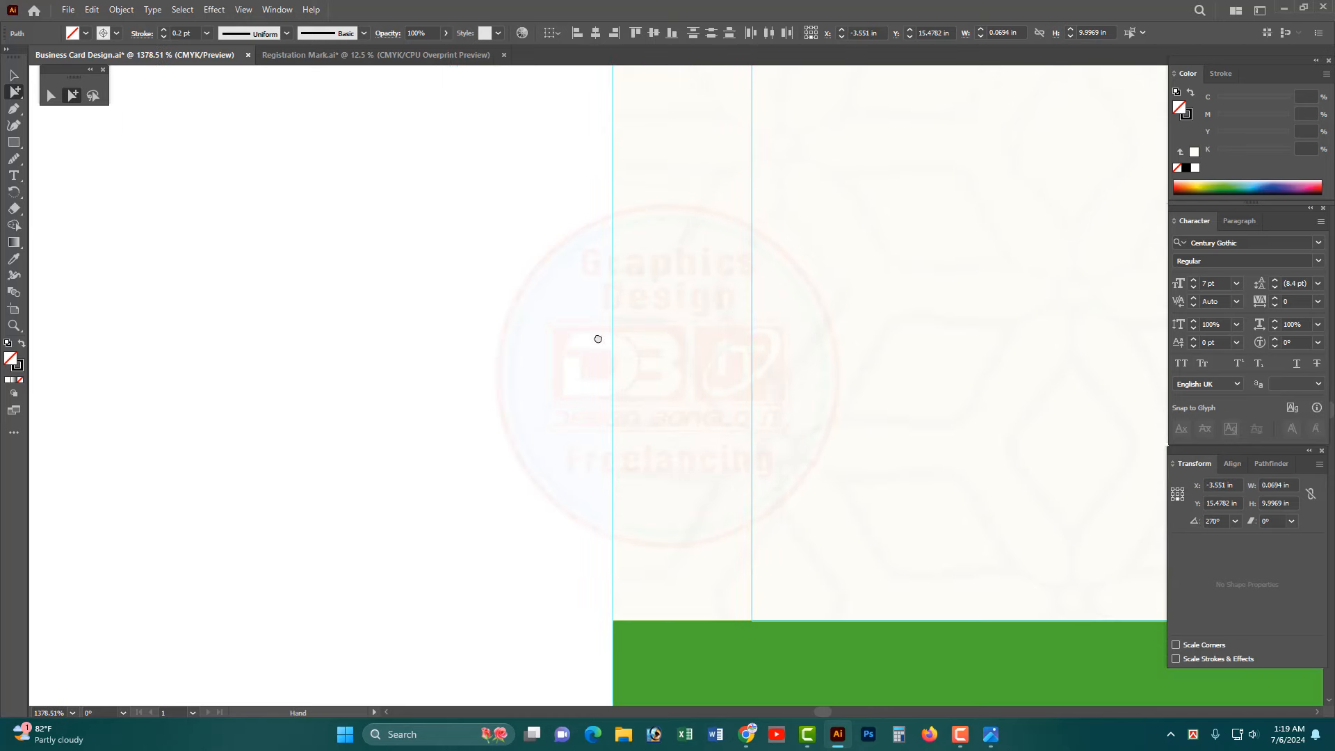
key("space")
left_click_drag(599, 340, 585, 51)
left_click_drag(390, 471, 529, 470)
key("ctrl+0")
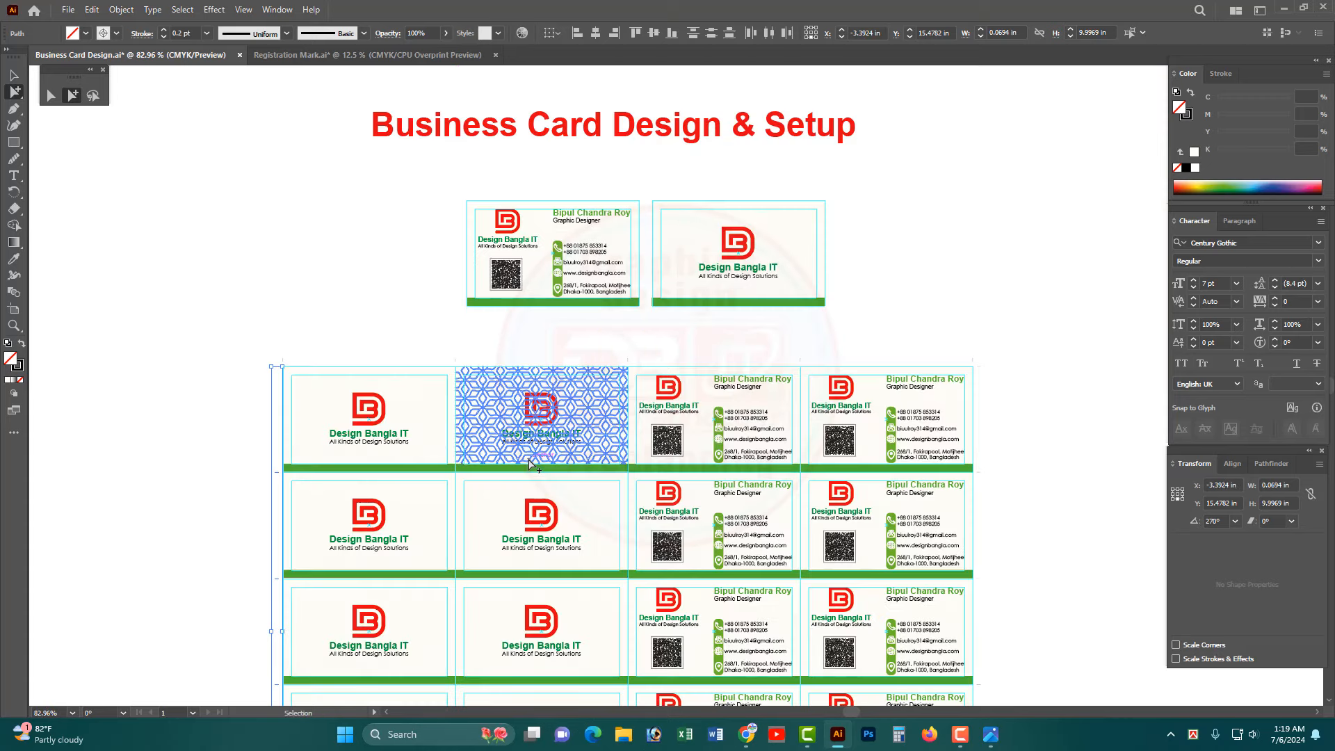
key("ctrl+minus")
key("space")
left_click_drag(669, 485, 672, 369)
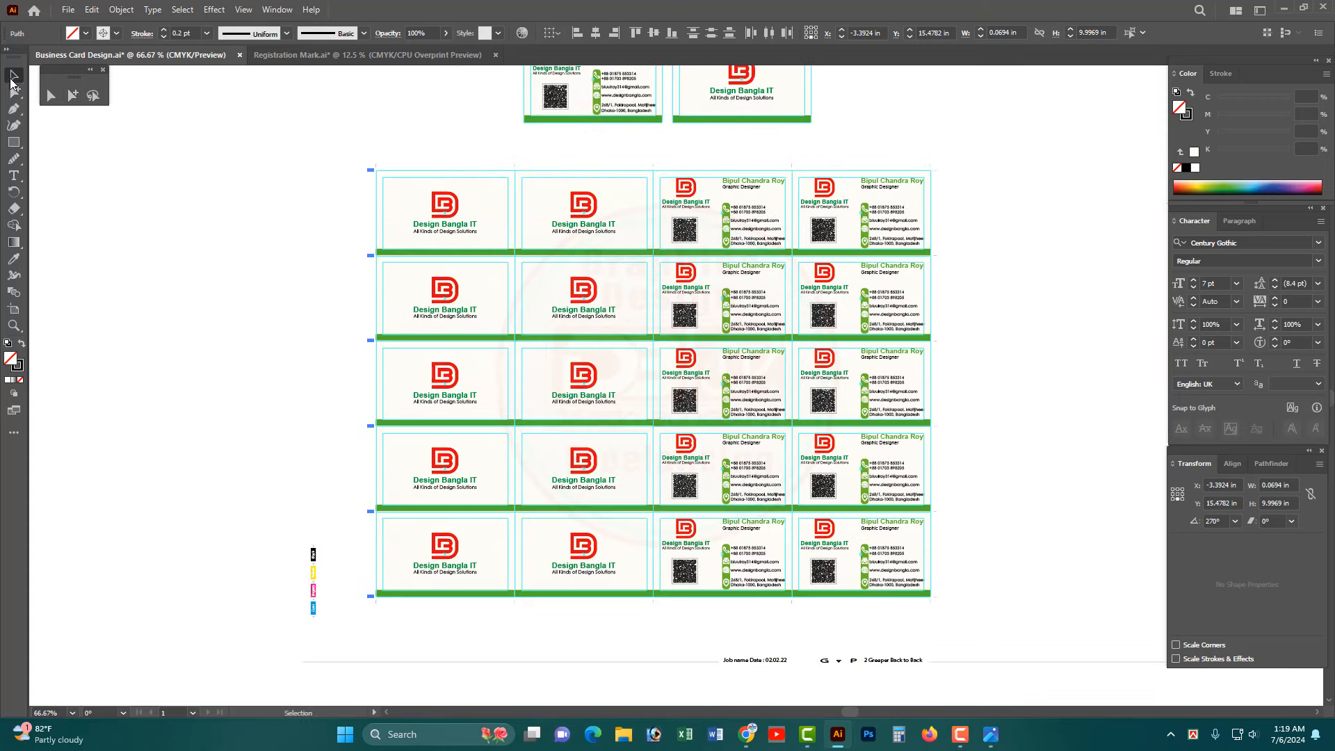
left_click(258, 209)
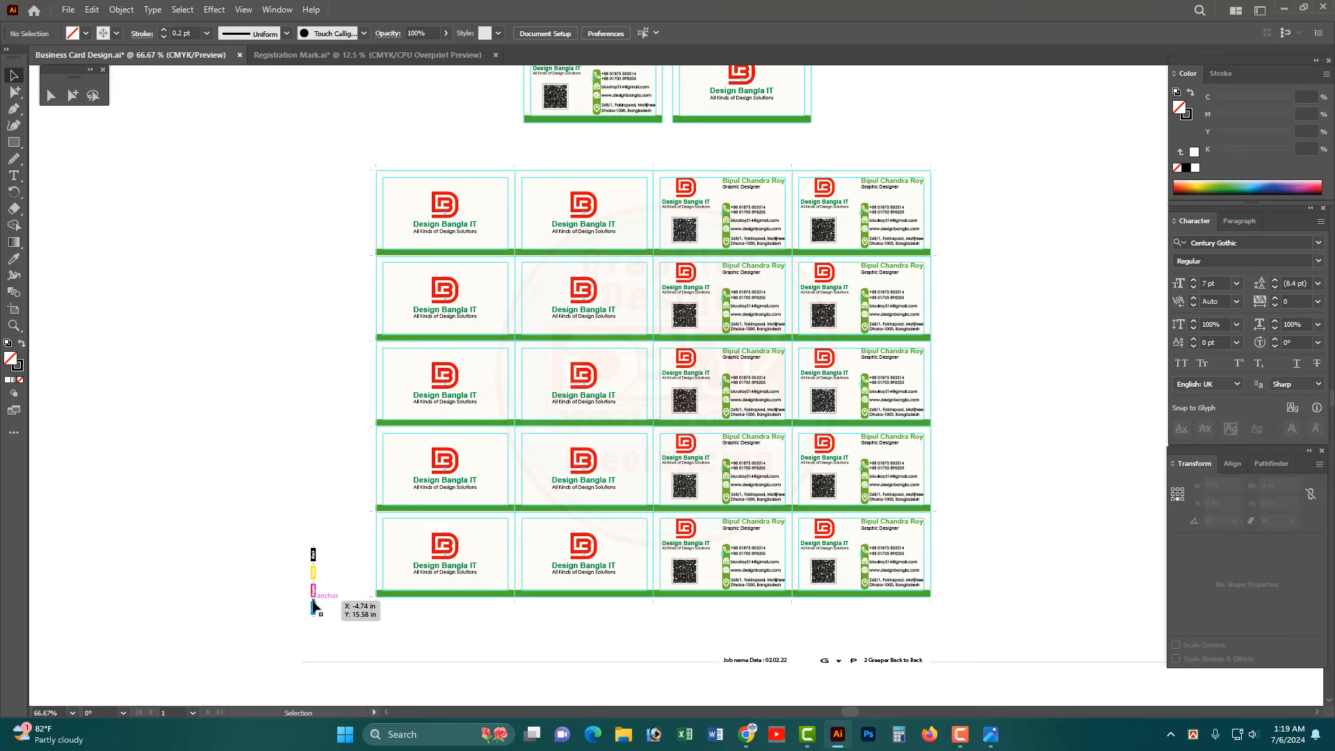
- Move the CMYK colour bar next to the grid's top-left card, between its crop marks, at about X -3.41 in, Y 7.25 in
left_click_drag(314, 607, 369, 240)
left_click_drag(359, 162, 429, 258)
key("space")
left_click_drag(445, 355, 481, 331)
key("shift+Left")
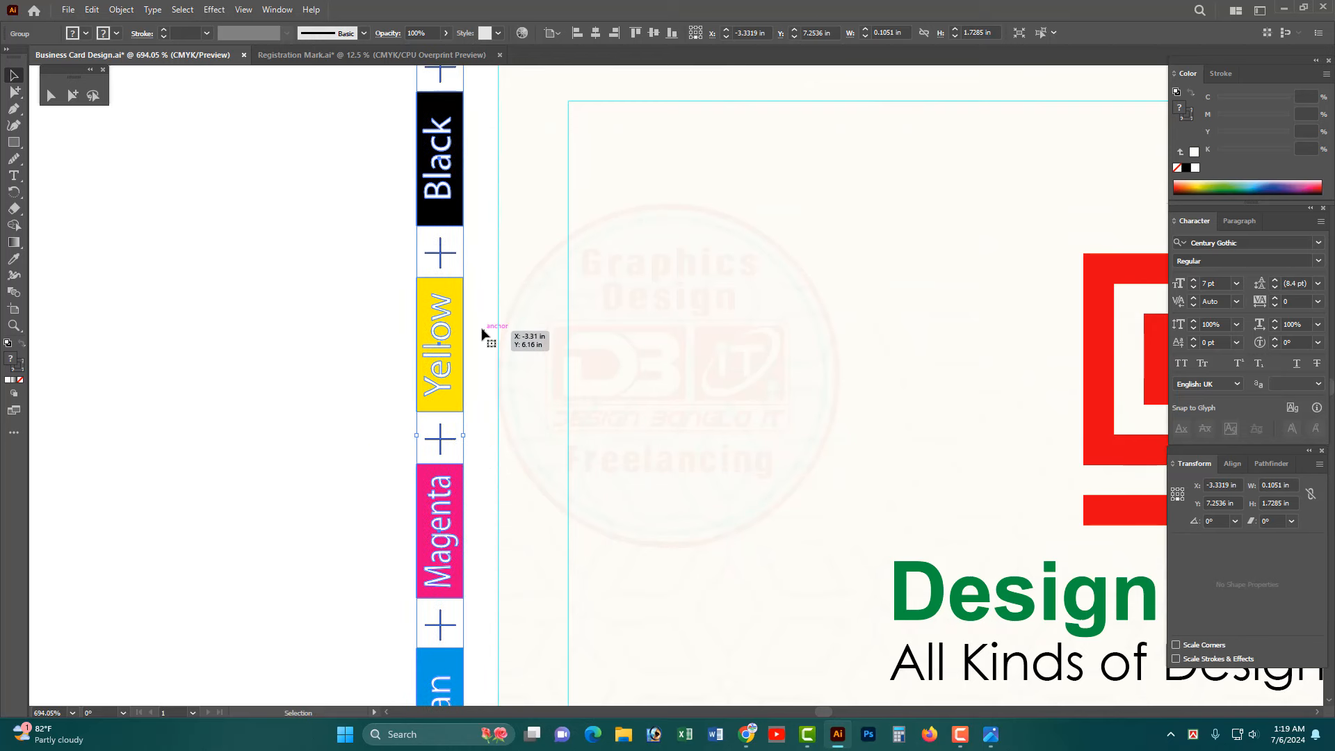
left_click(661, 403, "ctrl+alt")
left_click(692, 522, "ctrl+alt")
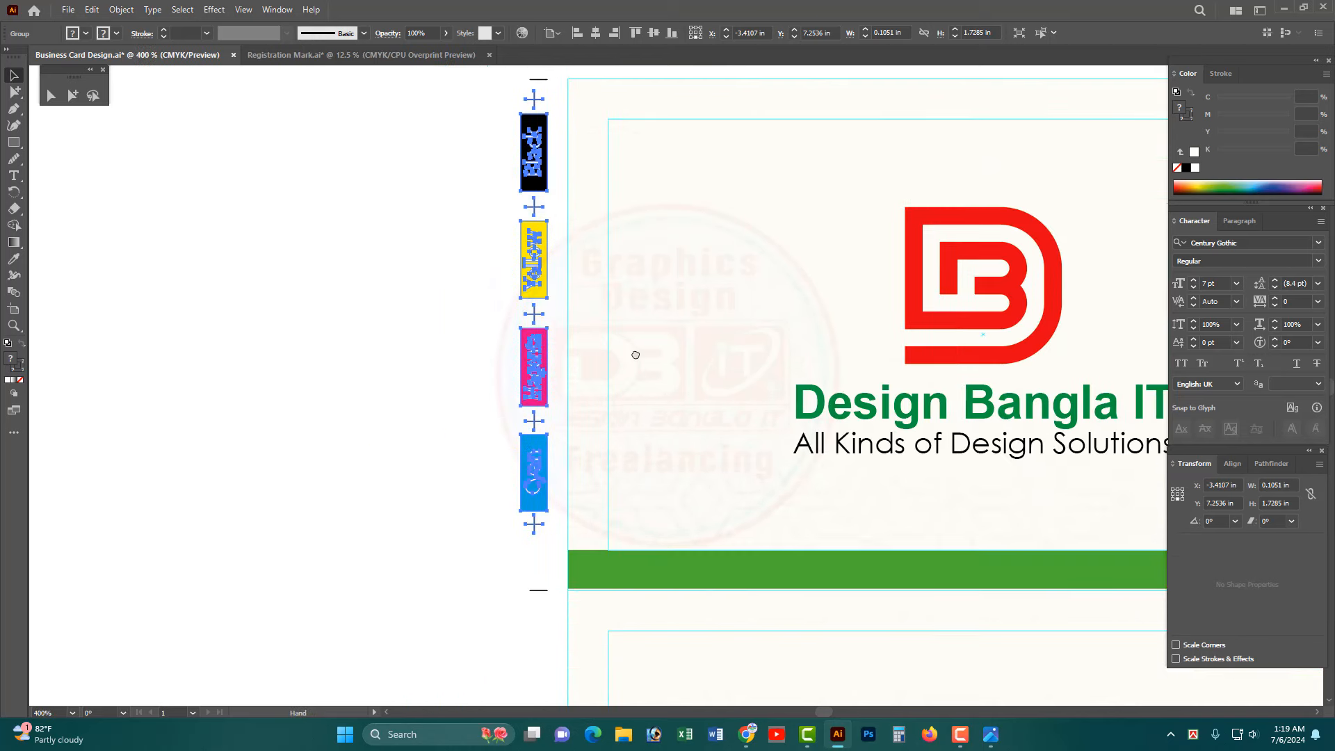
left_click(468, 278)
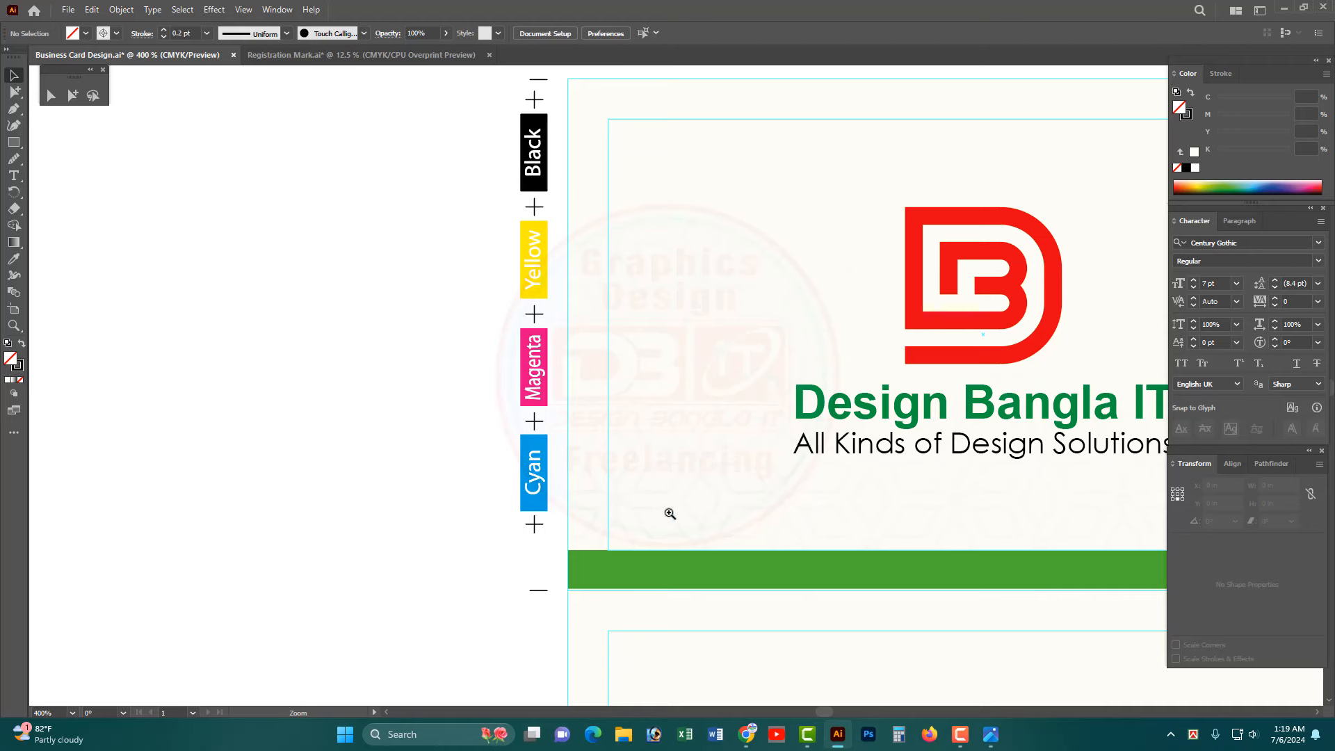
- Duplicate the colour bar straight down beside the bottom-left card of the grid
left_click(790, 456, "ctrl+alt")
left_click(790, 456, "ctrl+alt")
left_click(789, 456, "ctrl+alt")
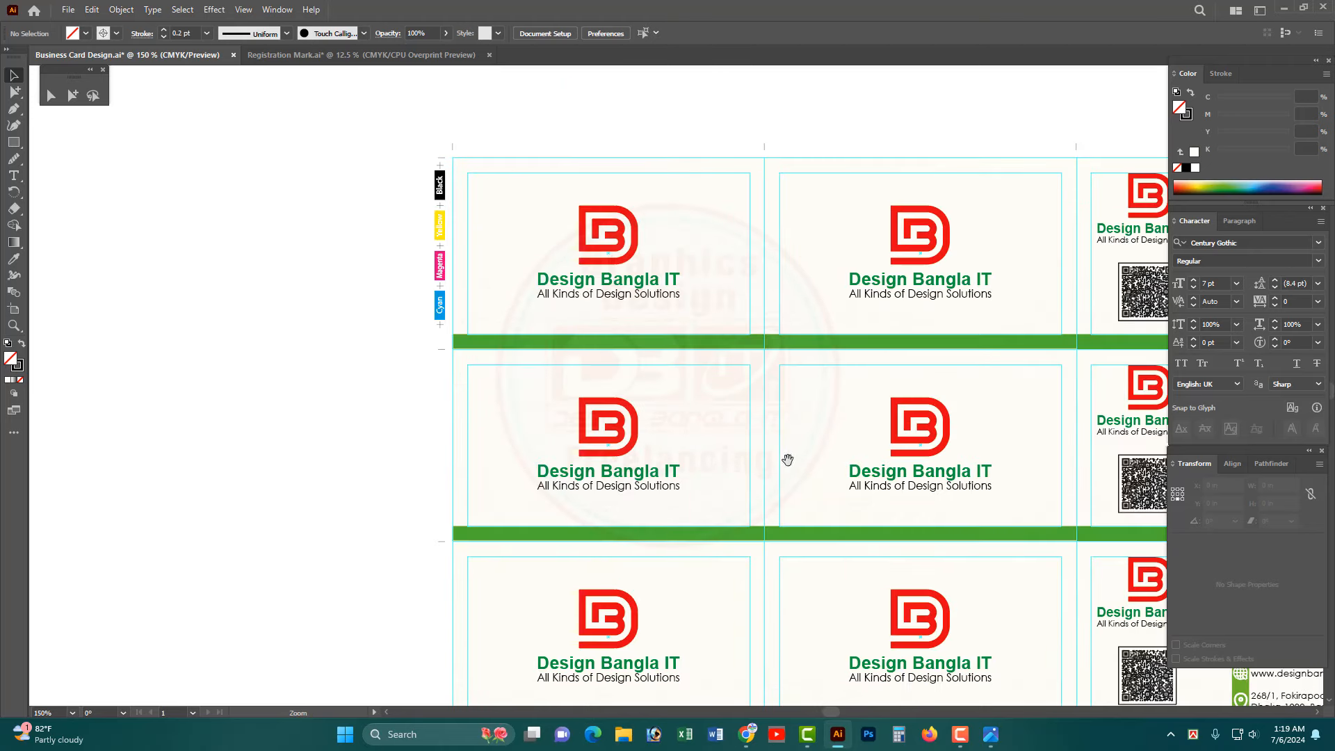
left_click(788, 461, "ctrl+alt")
left_click(788, 460, "ctrl+alt")
left_click_drag(699, 509, 682, 444)
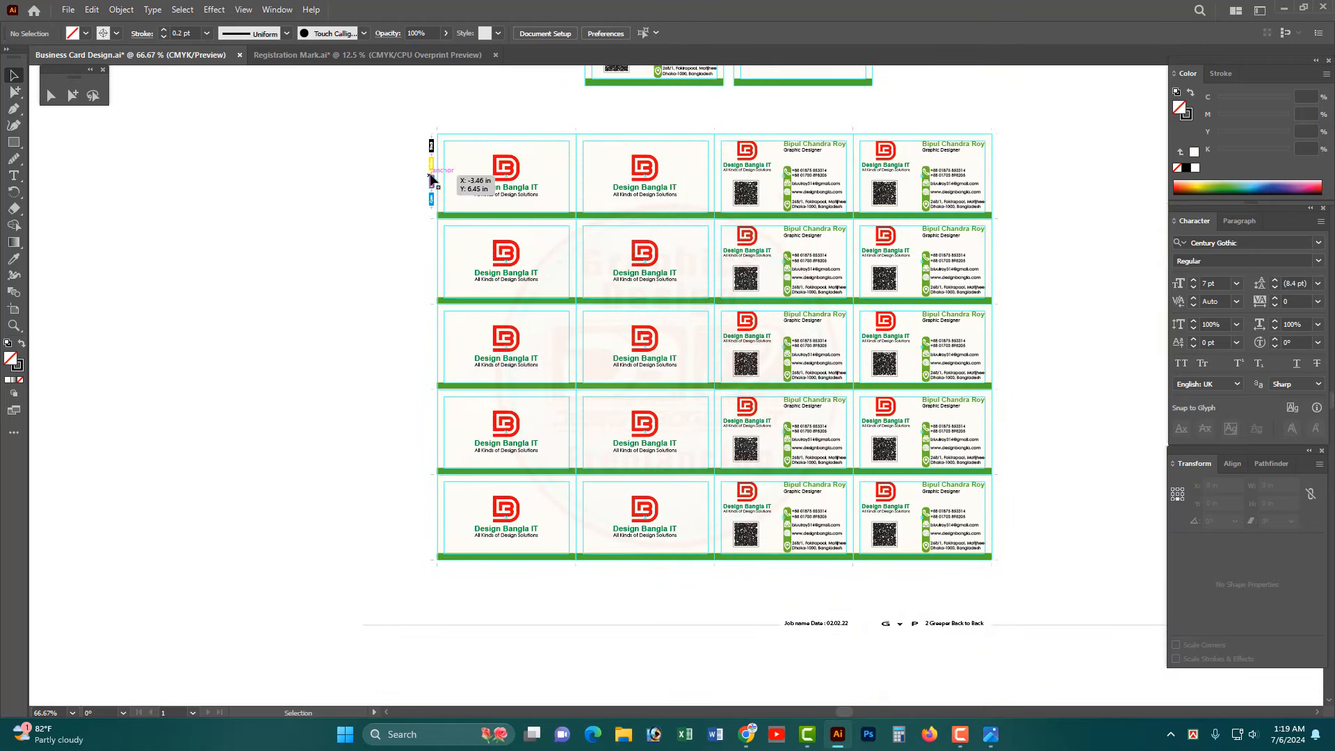
left_click_drag(431, 179, 448, 523)
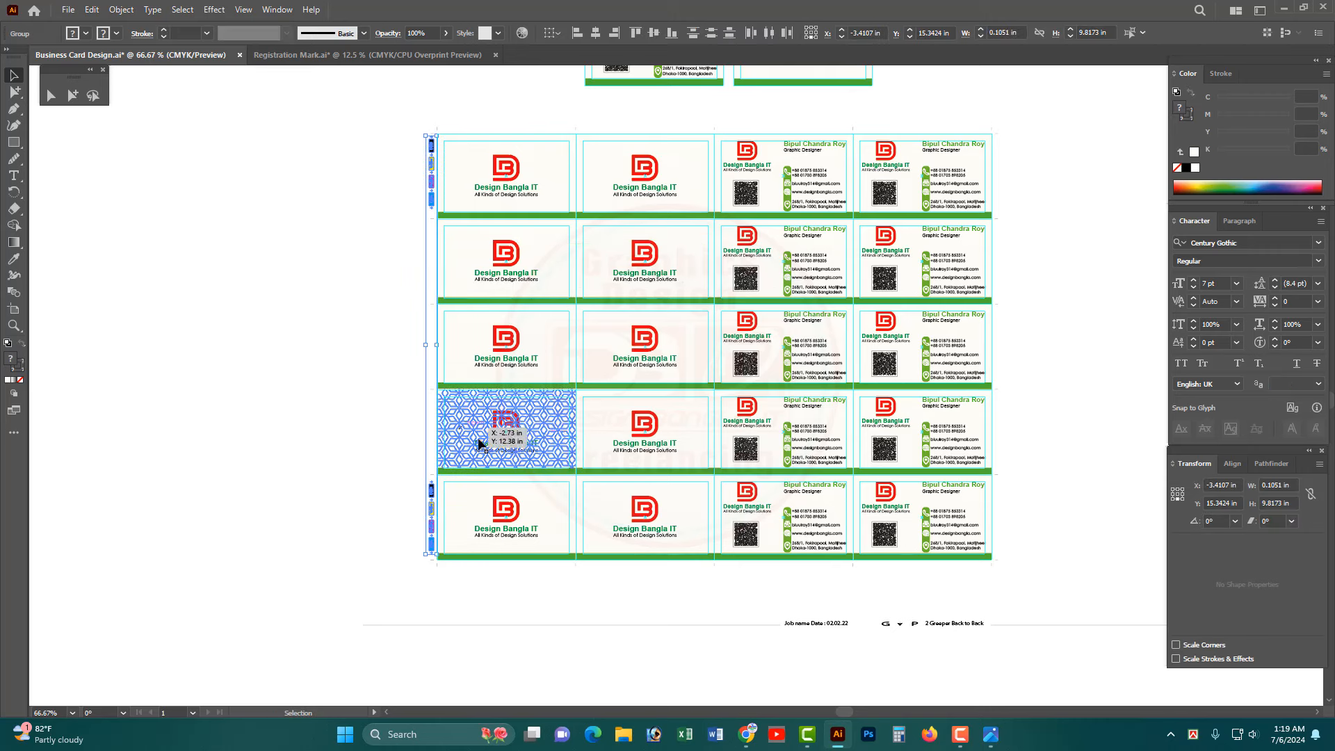
- Copy both left-hand colour bars to the grid's right side, just outside the right edge at about X 9.85 in
left_click(432, 182, "shift")
left_click_drag(432, 188, 998, 188)
left_click_drag(978, 124, 1050, 125)
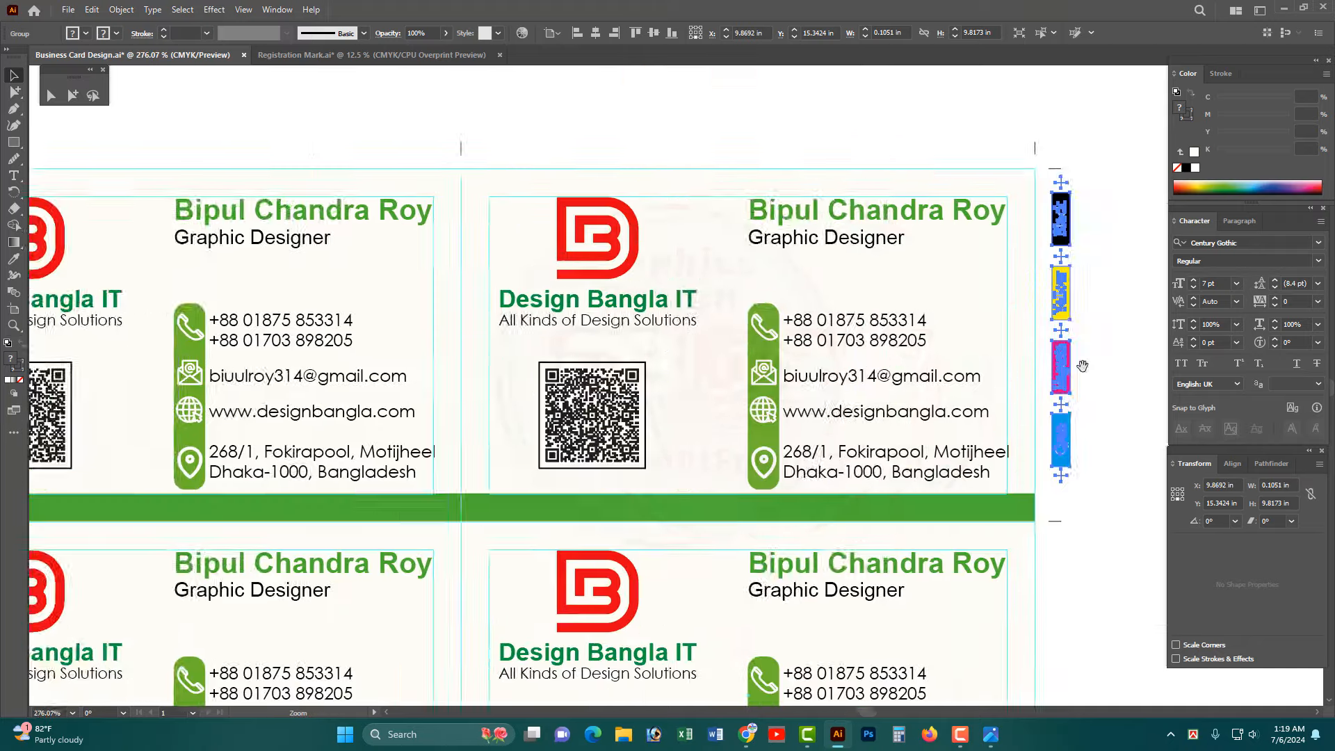
left_click_drag(1082, 366, 742, 363)
left_click_drag(710, 313, 697, 283)
key("ctrl+z")
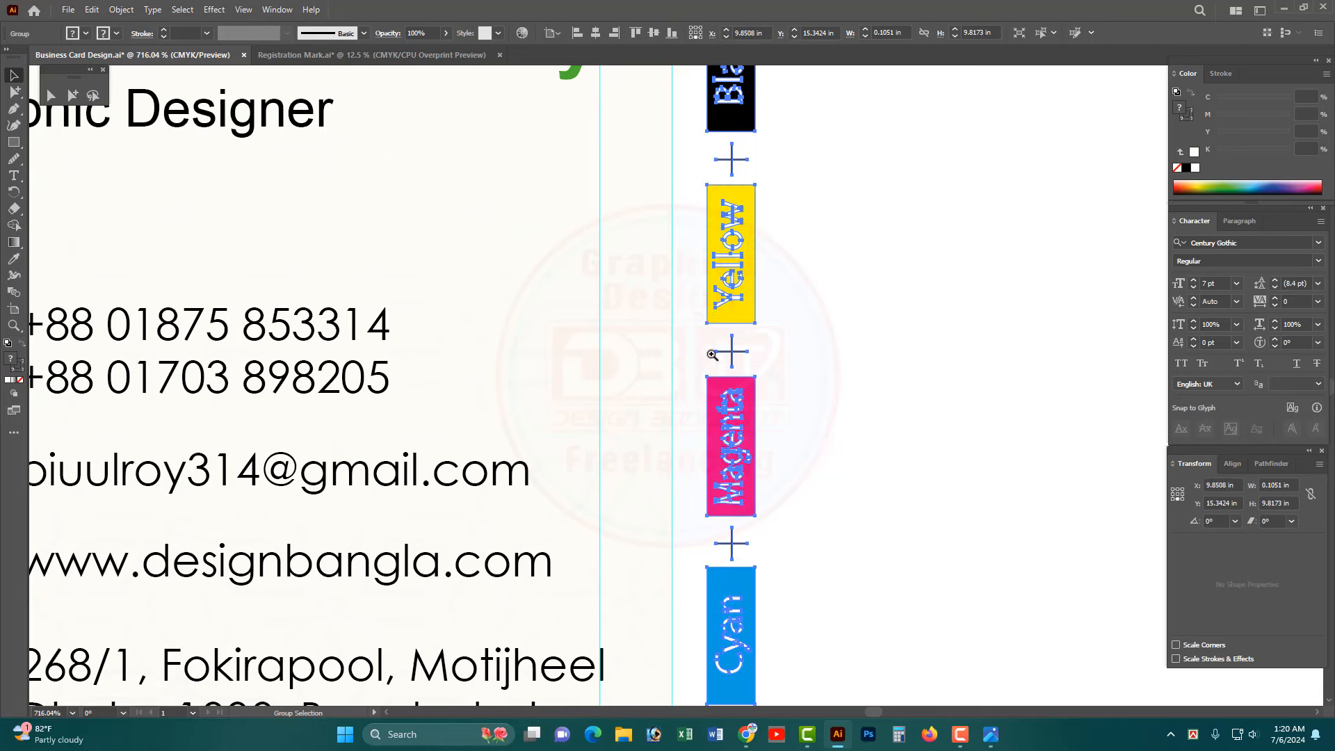
left_click_drag(726, 386, 819, 400)
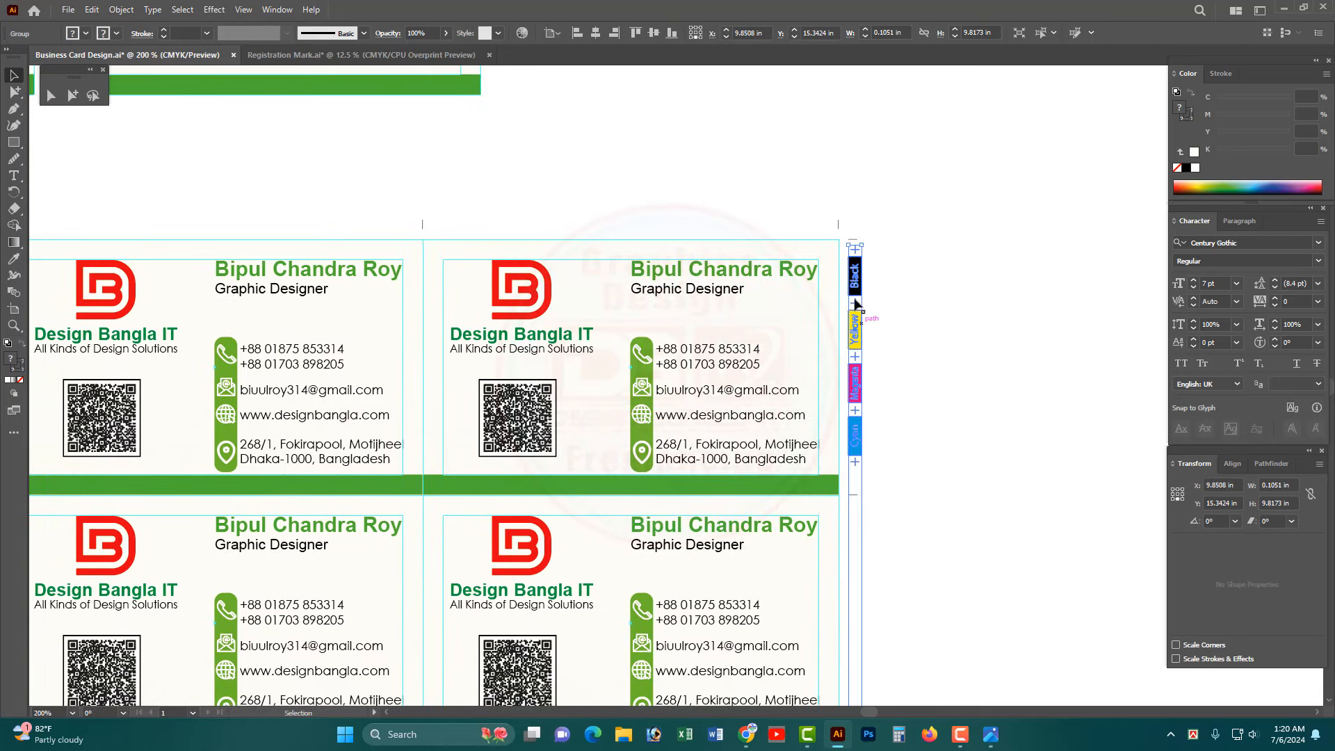
key("ctrl+minus")
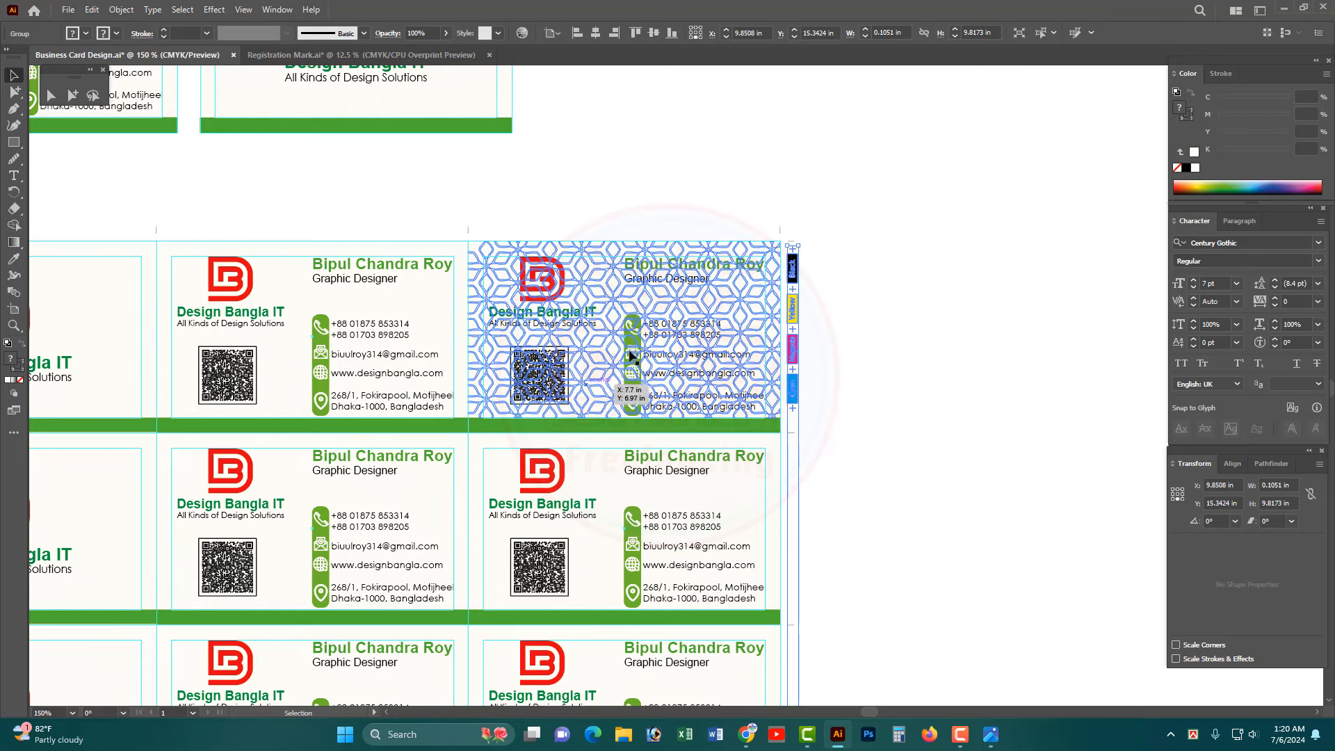
left_click(932, 369)
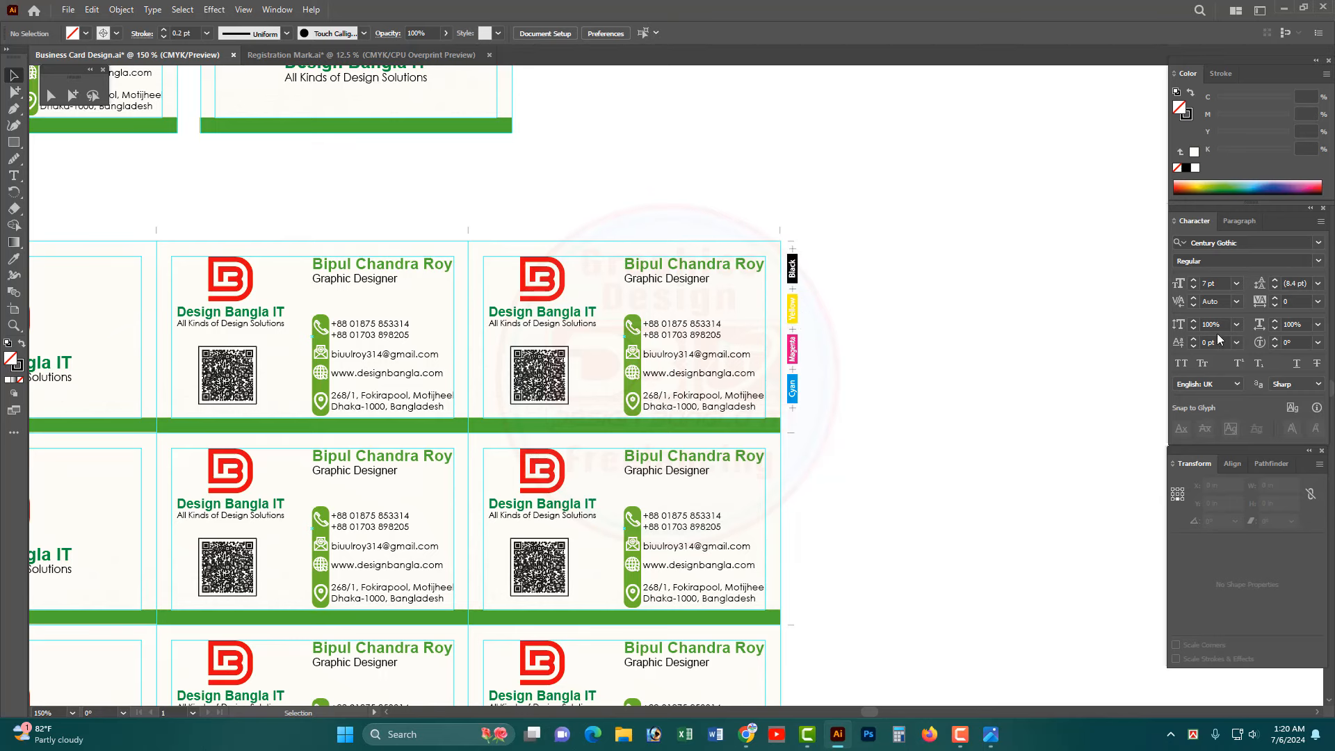
- Open Separations Preview with Overprint Preview on, and hide and restore the Black plate to check the QR codes
left_click(276, 10)
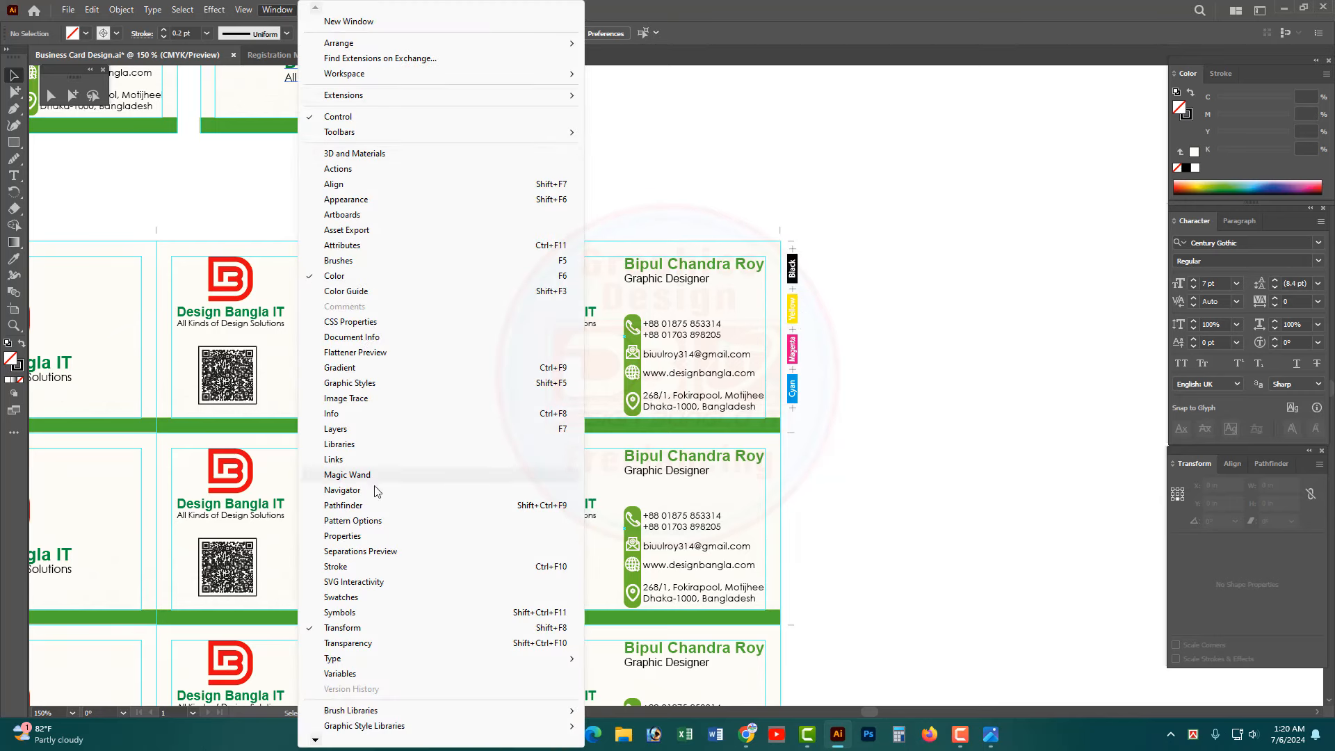
left_click(357, 553)
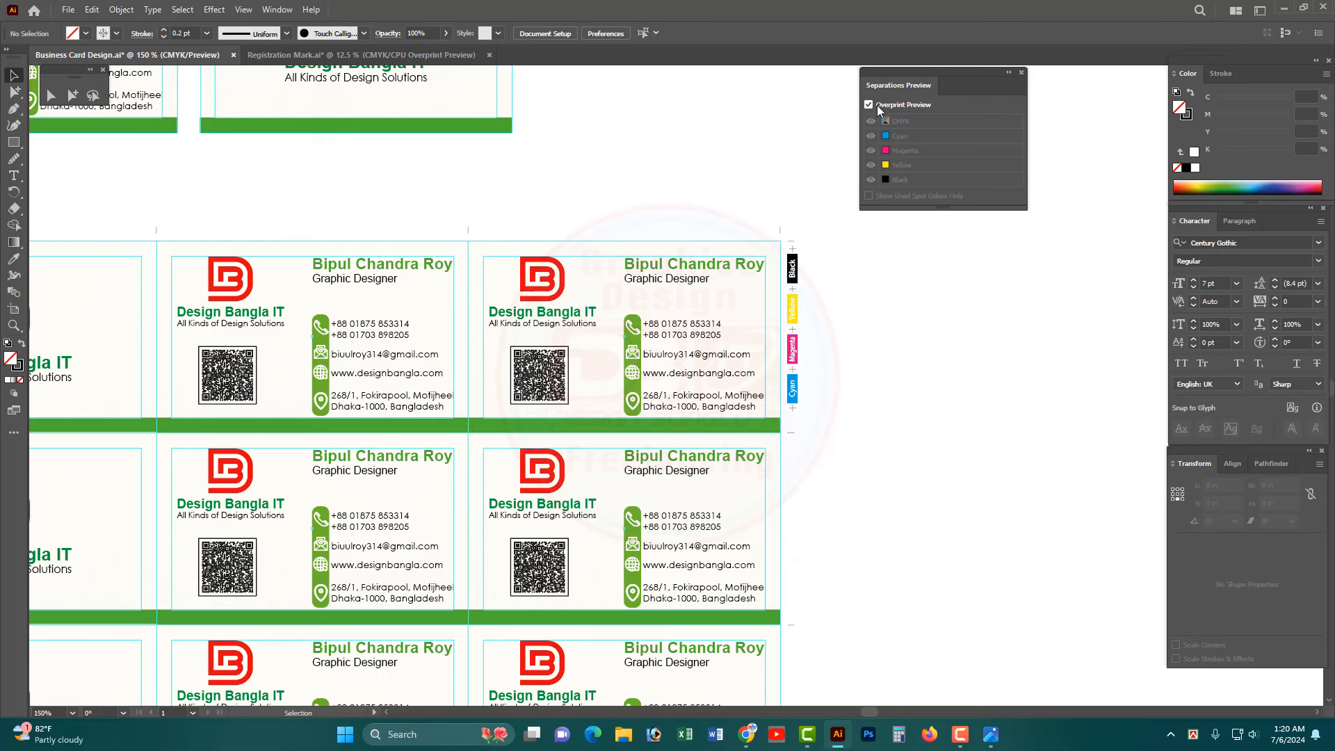
left_click(616, 537, "ctrl+alt")
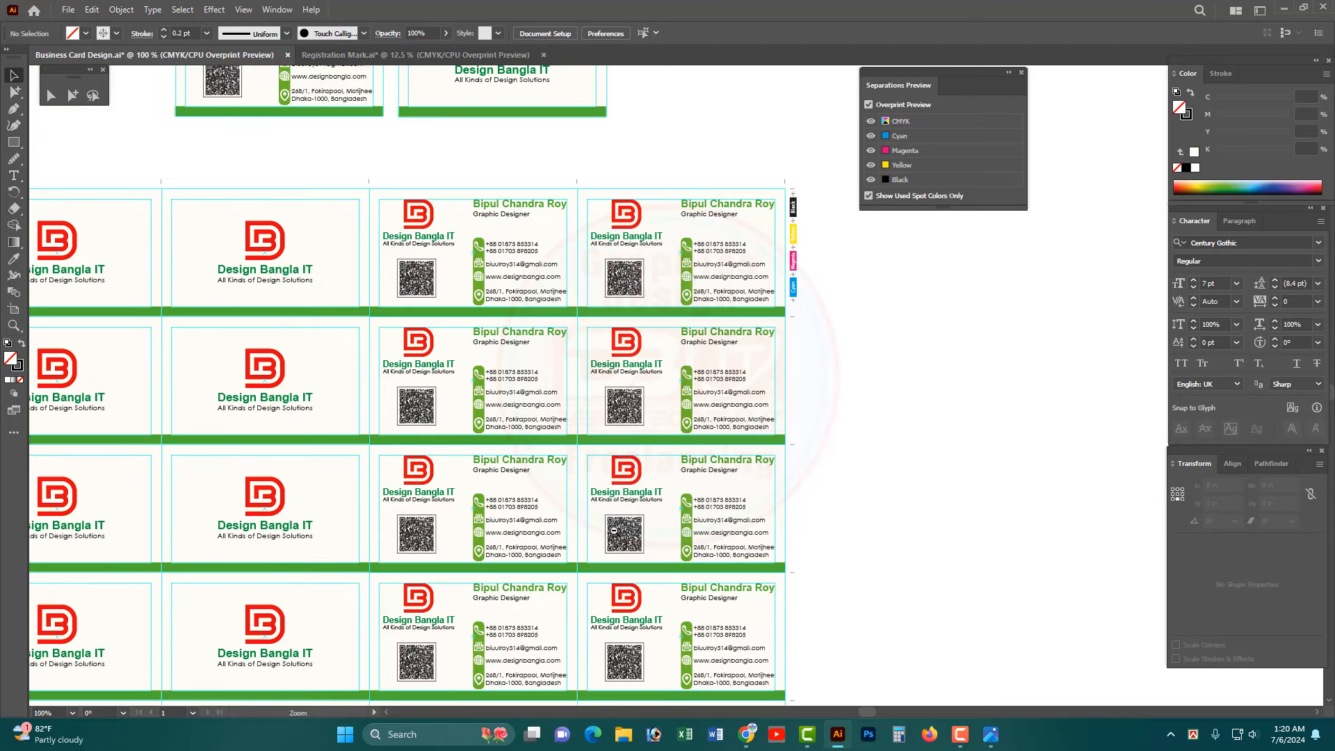
left_click(615, 530, "ctrl+alt")
left_click_drag(778, 498, 675, 496)
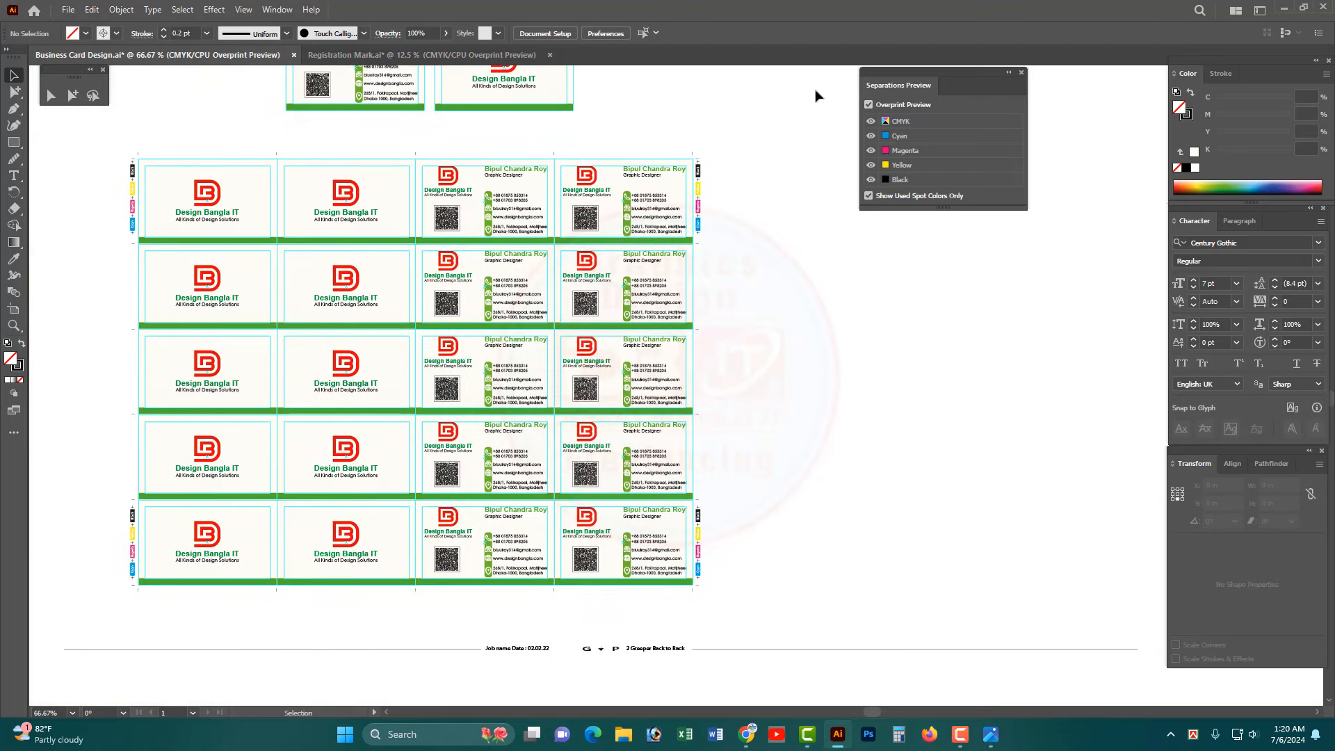
left_click(871, 179)
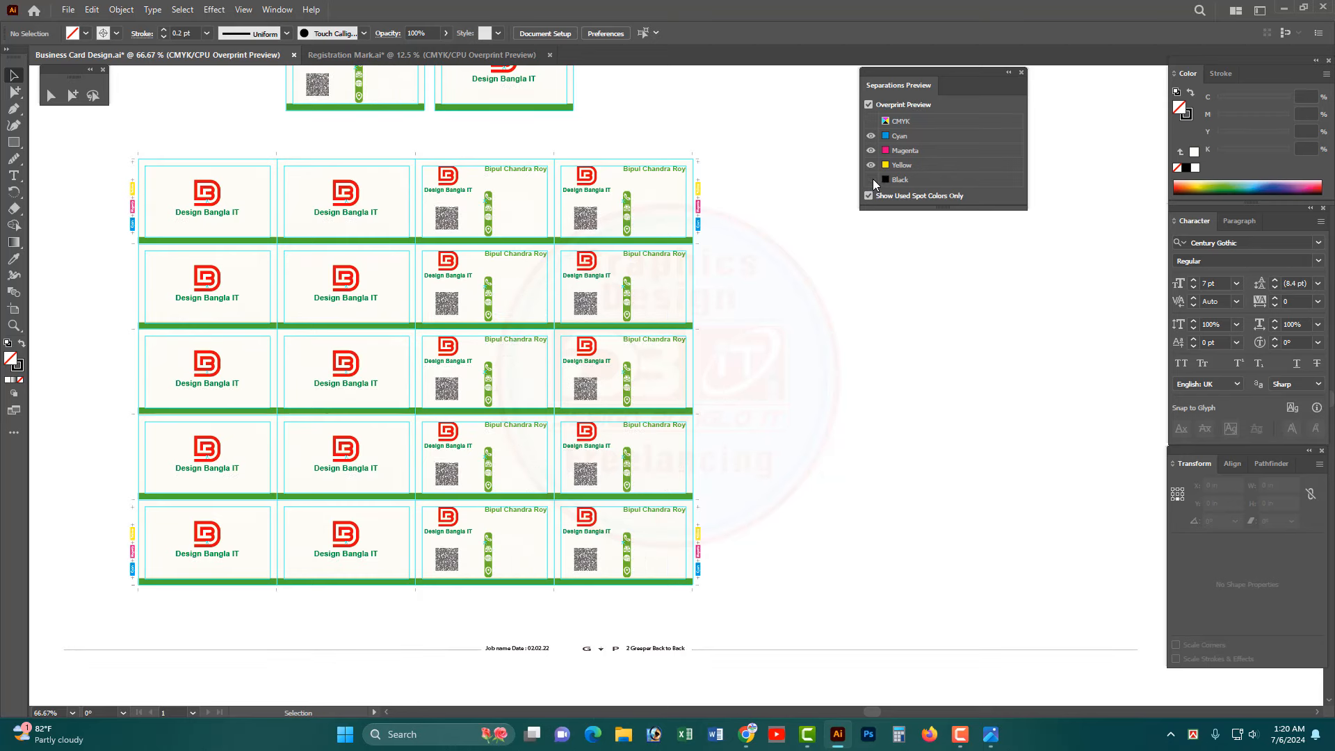
left_click(872, 179)
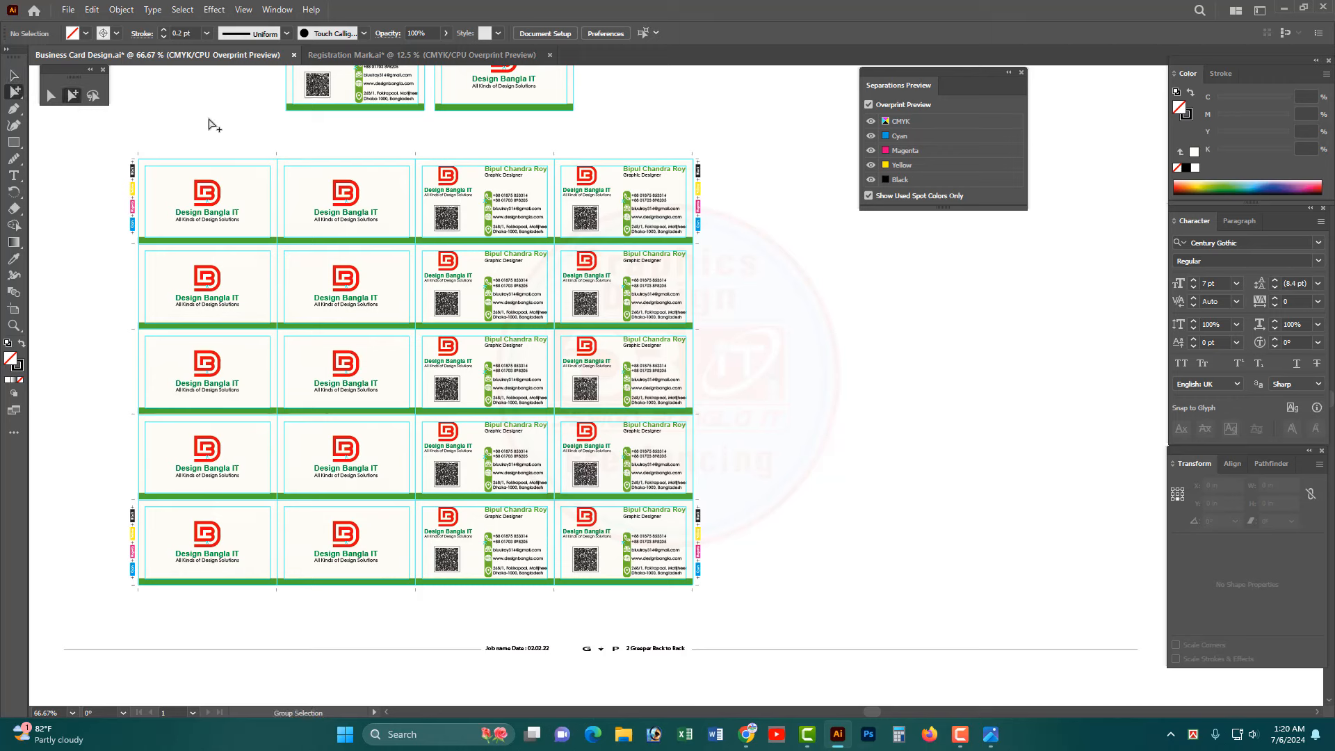
- Select everything with the same fill colour as the QR code and set its fill to pure black, K 100
left_click(451, 229)
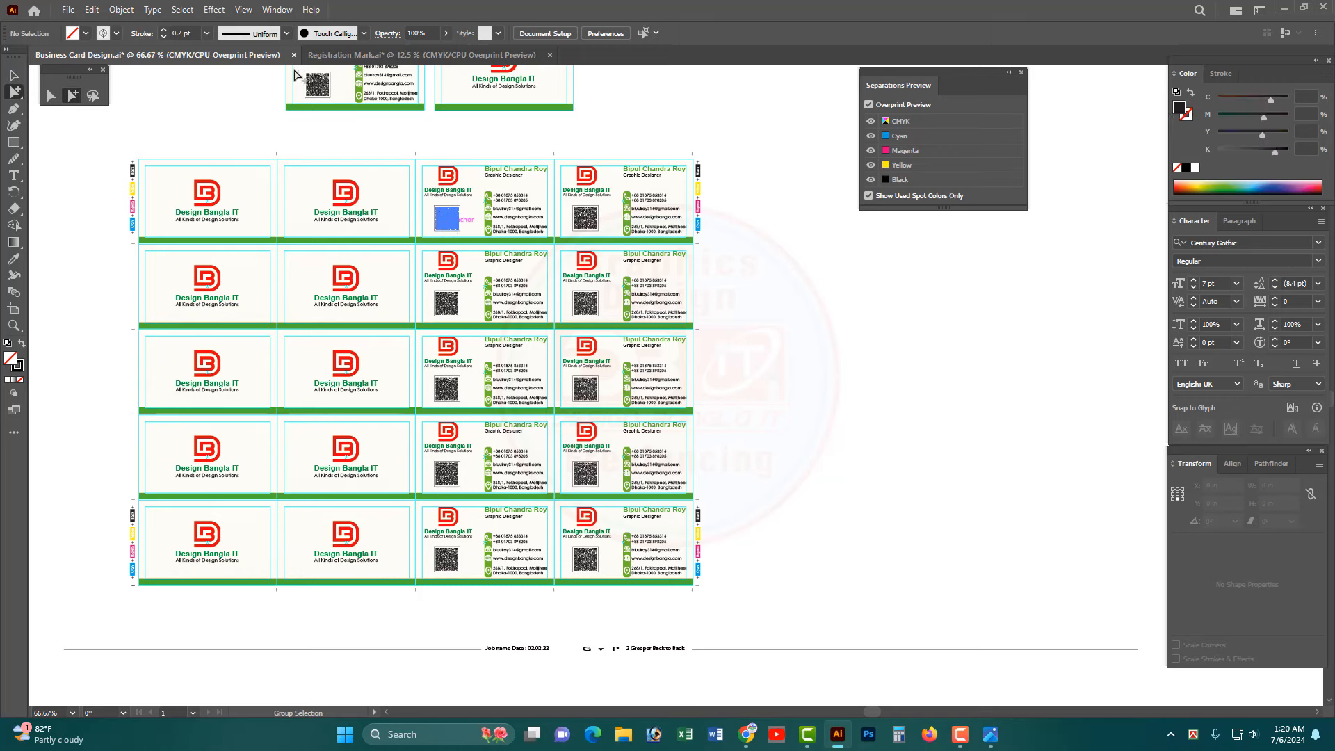
left_click(183, 11)
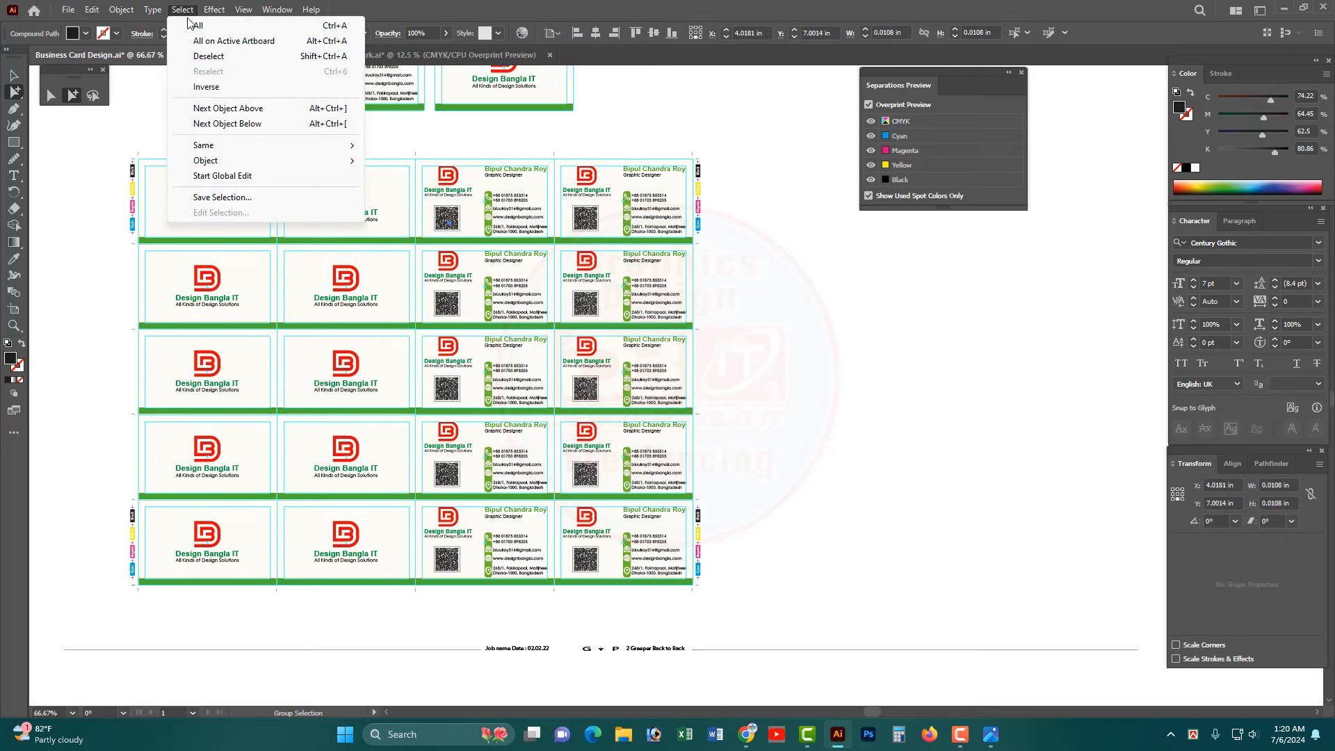
mouse_move(216, 147)
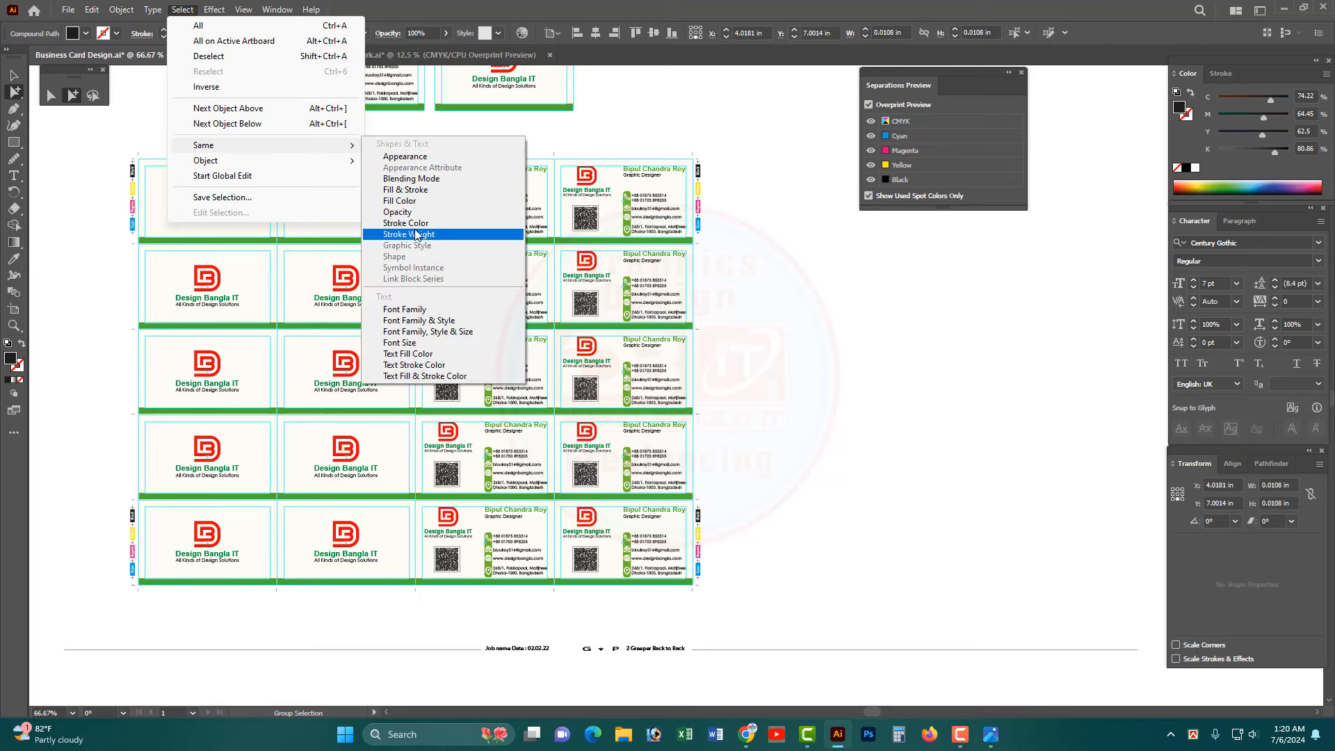
left_click(413, 202)
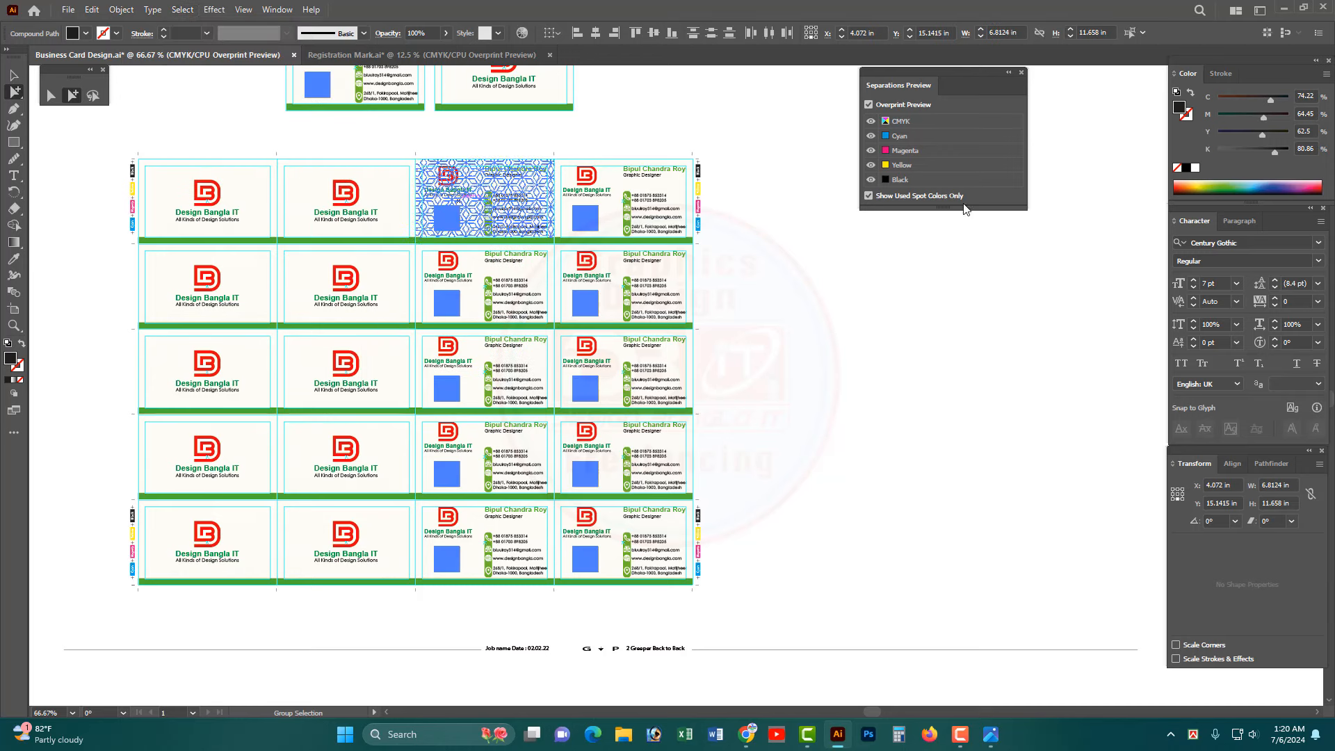
left_click(1186, 169)
left_click(899, 249)
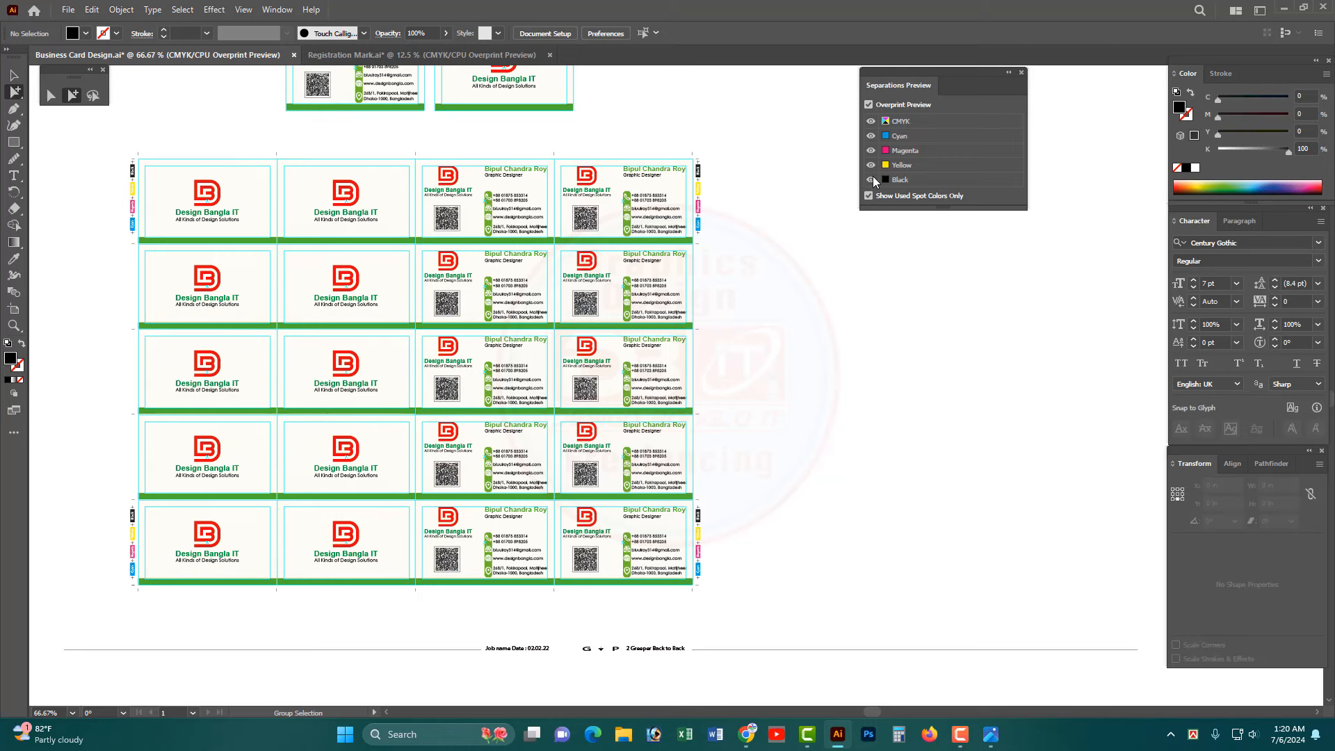
- Toggle the Black plate off and on to check that the QR codes use only black ink
left_click(871, 179)
left_click(874, 178)
left_click(874, 178)
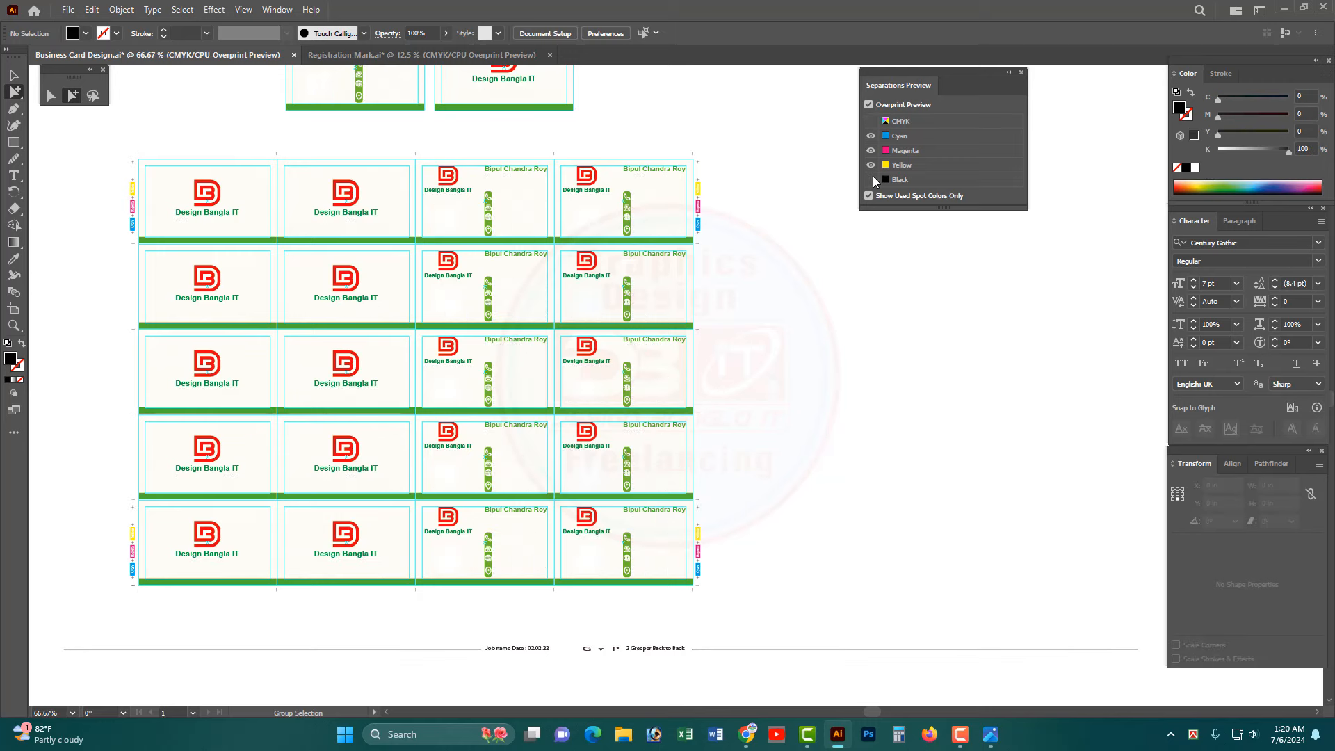
left_click(874, 178)
left_click(874, 178)
left_click(873, 178)
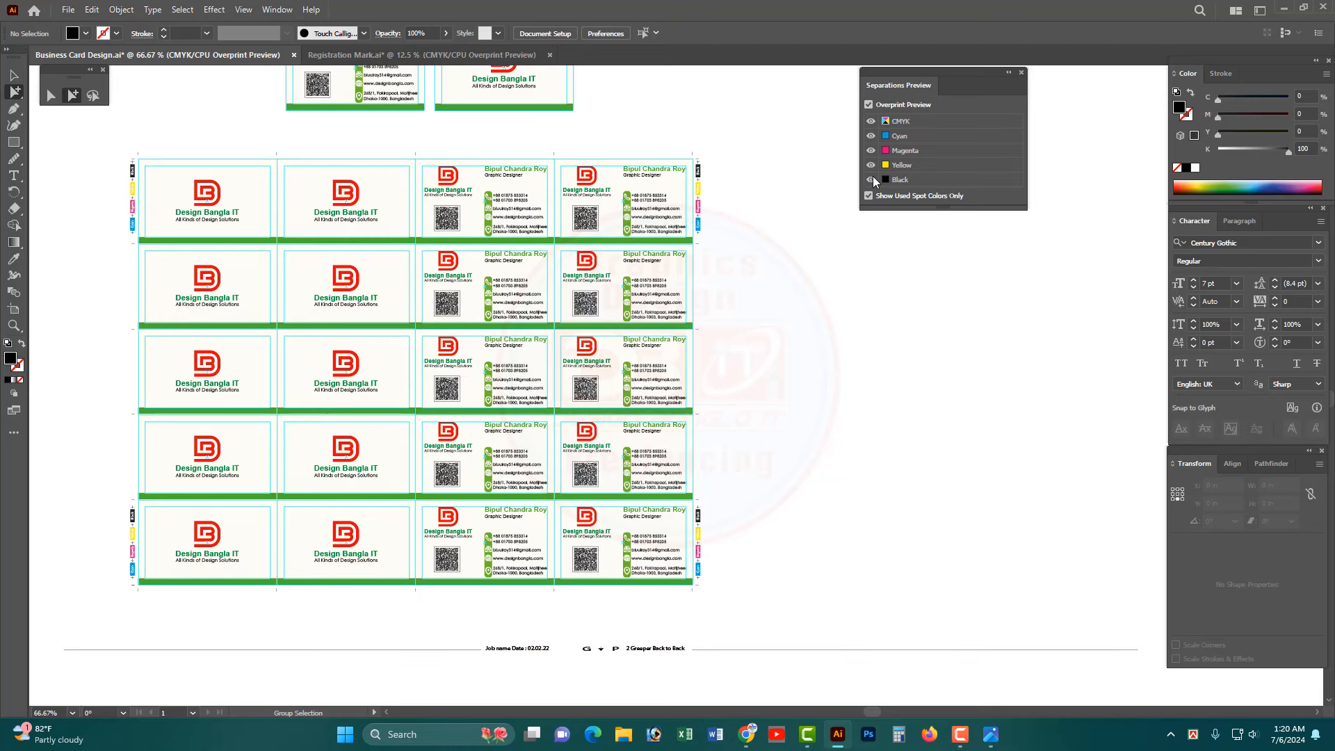
- Examine the Cyan, Magenta, Yellow and Black plates individually, and restore the full CMYK preview
left_click(873, 178)
left_click(871, 165)
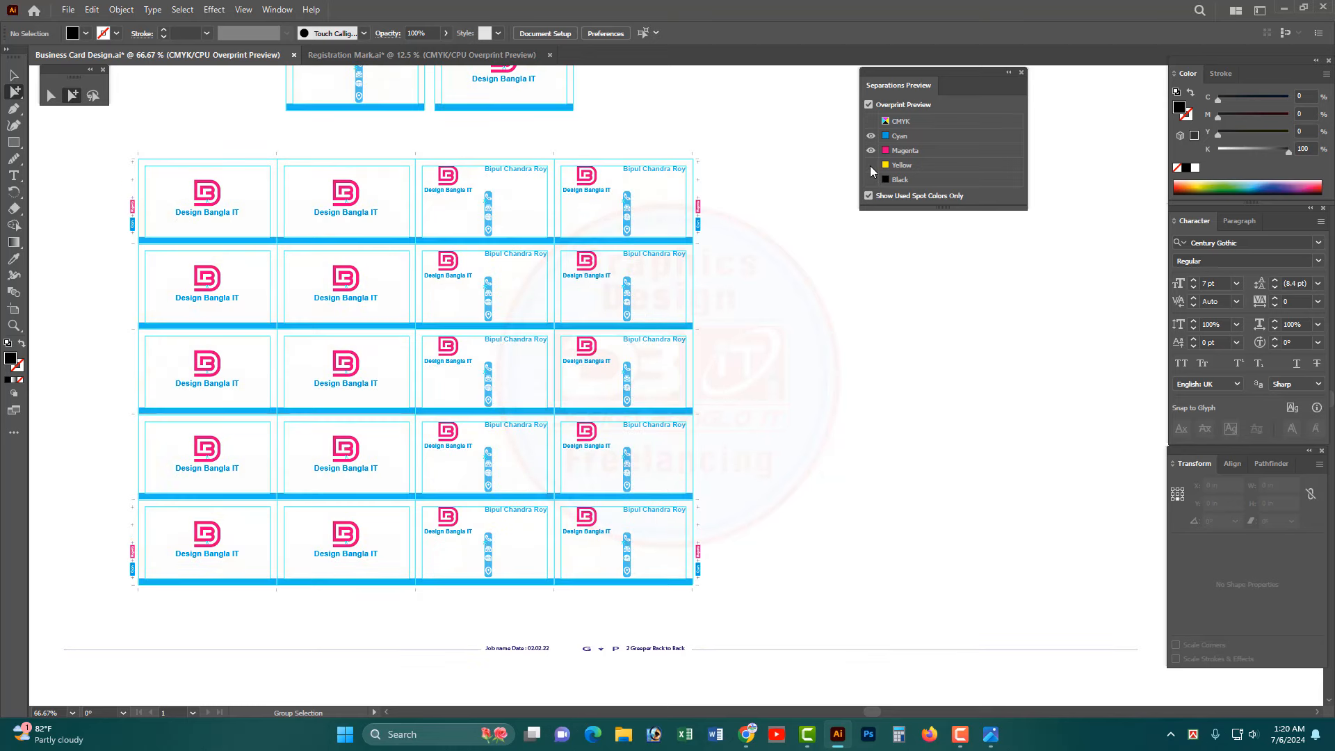
left_click(872, 151)
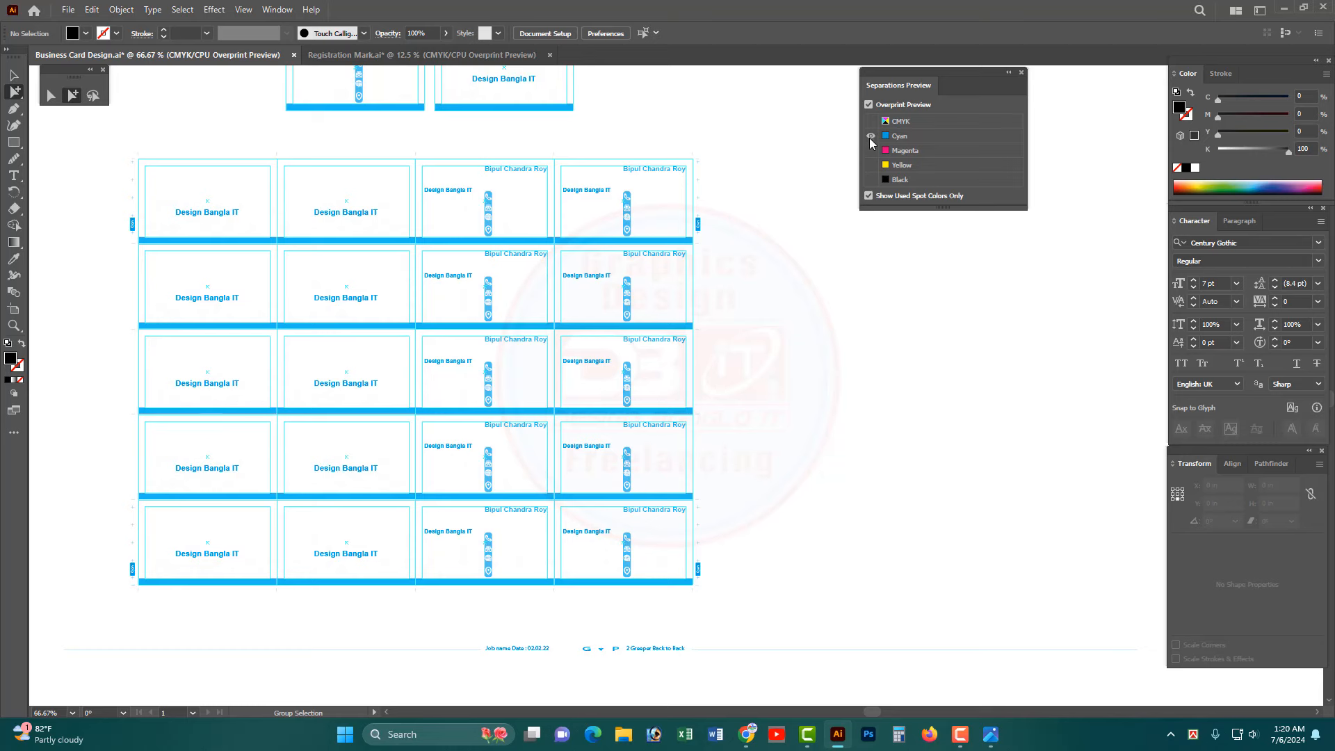
left_click(873, 151)
left_click(871, 135)
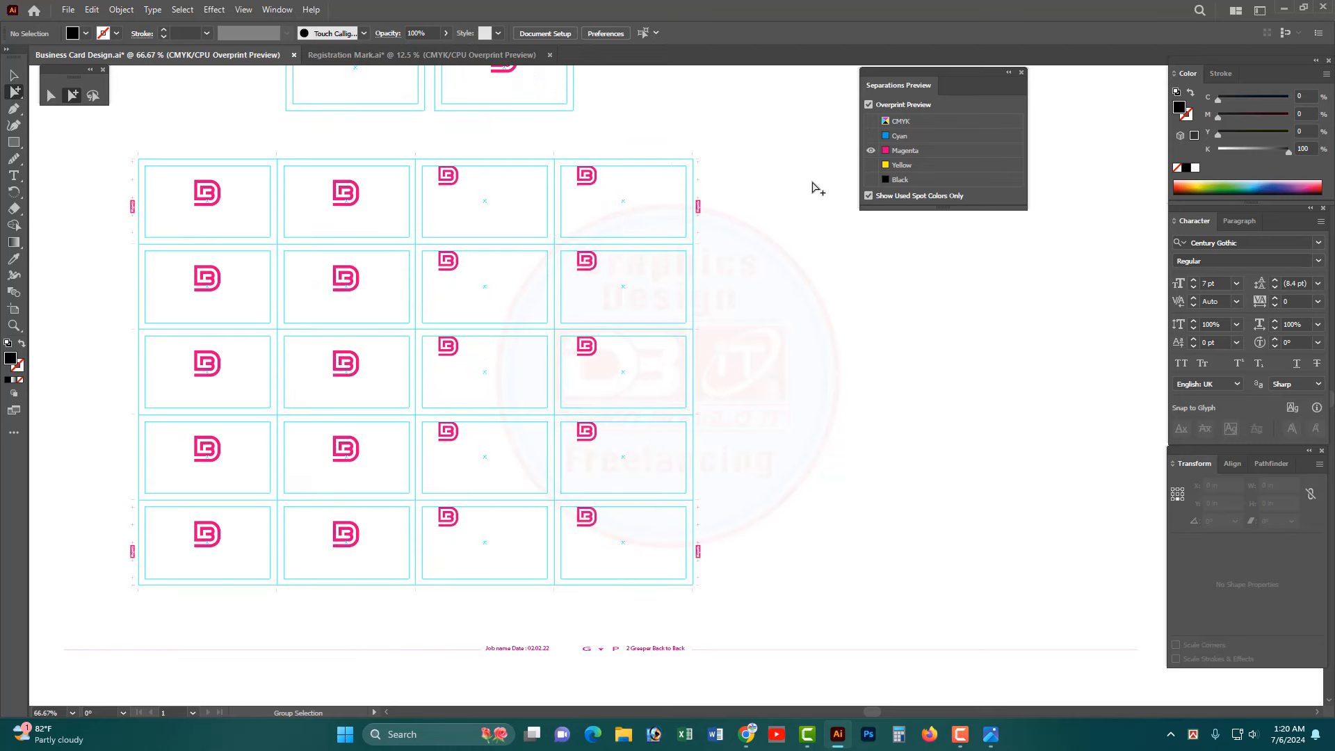
left_click(871, 165)
left_click(871, 151)
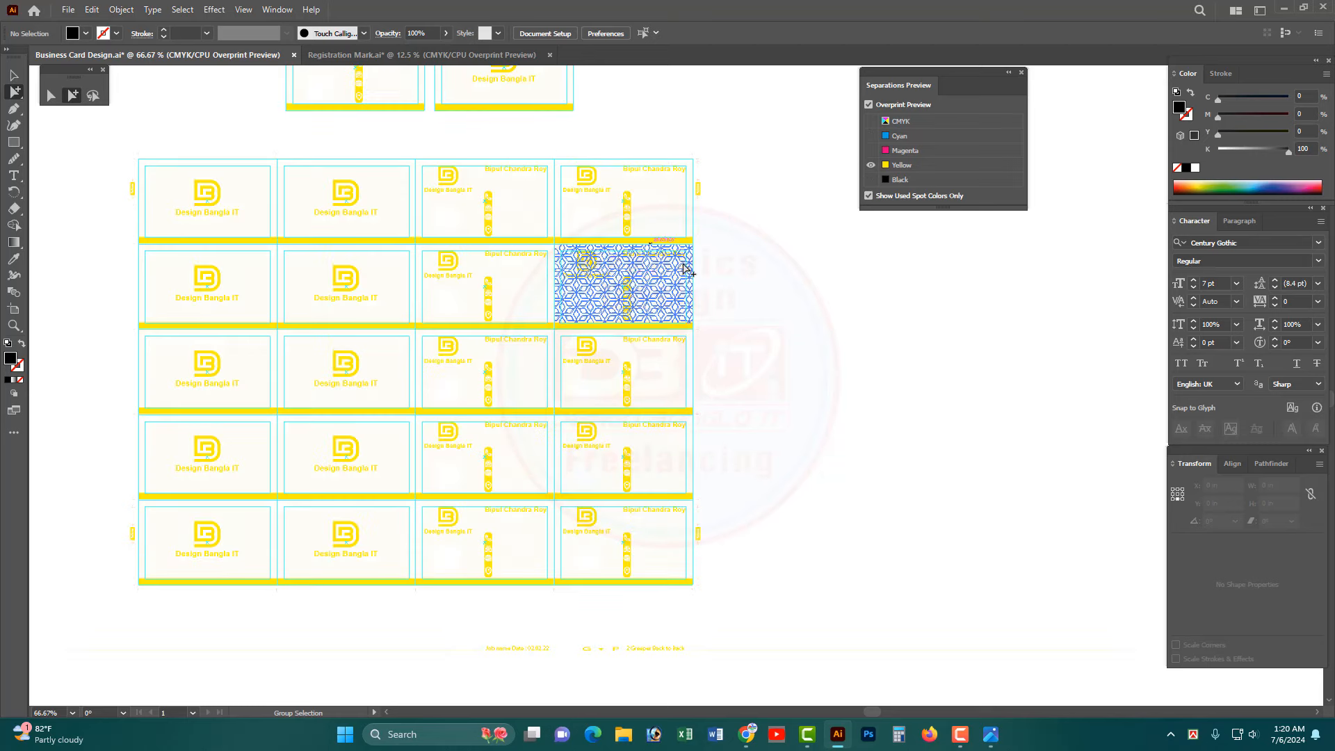
left_click(871, 180)
left_click(871, 165)
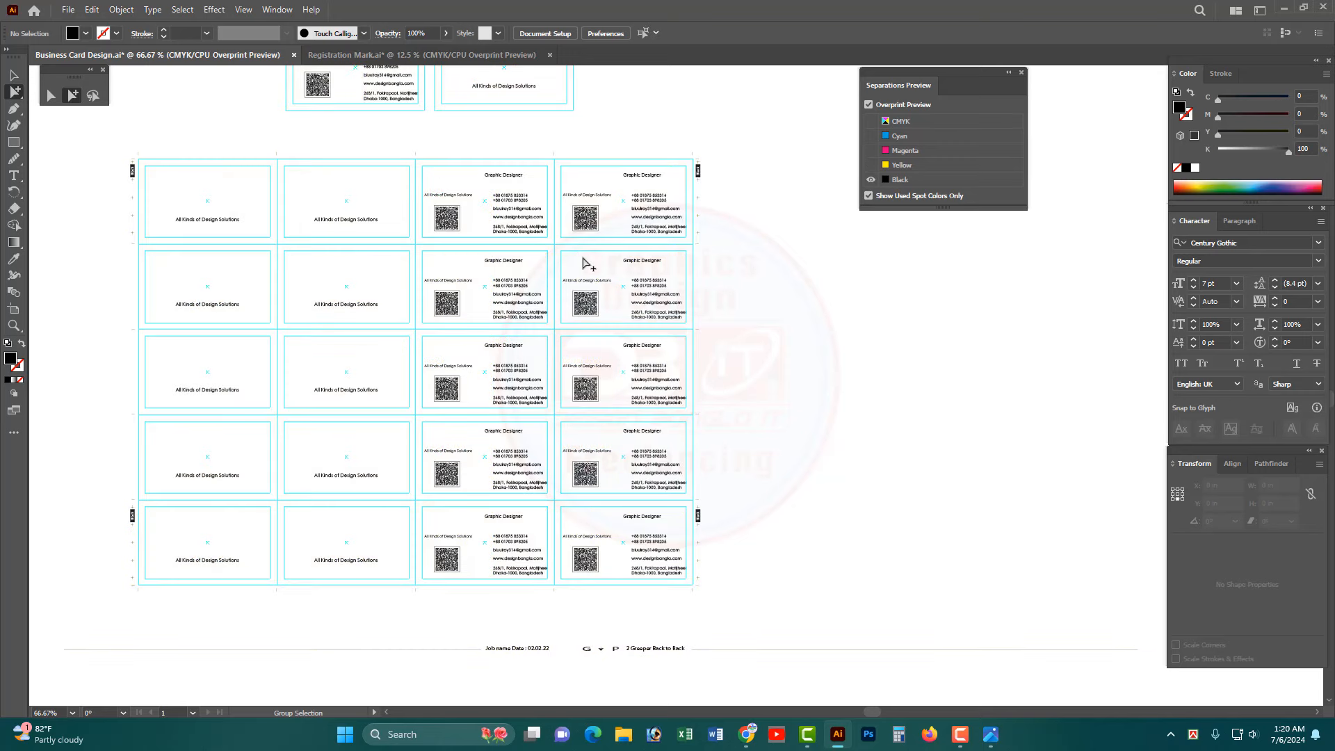
left_click(871, 122)
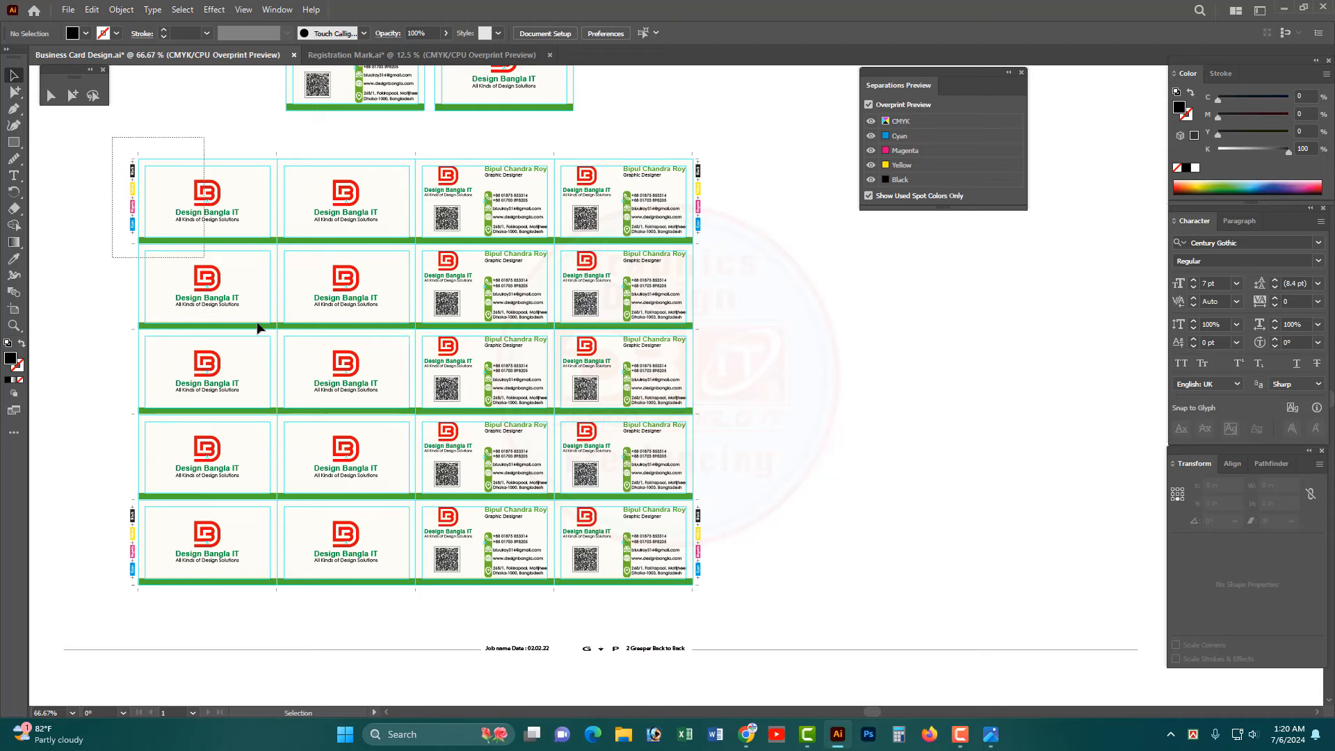
- Group all the cards in the print grid together with their colour bars and crop marks
left_click_drag(257, 327, 732, 585)
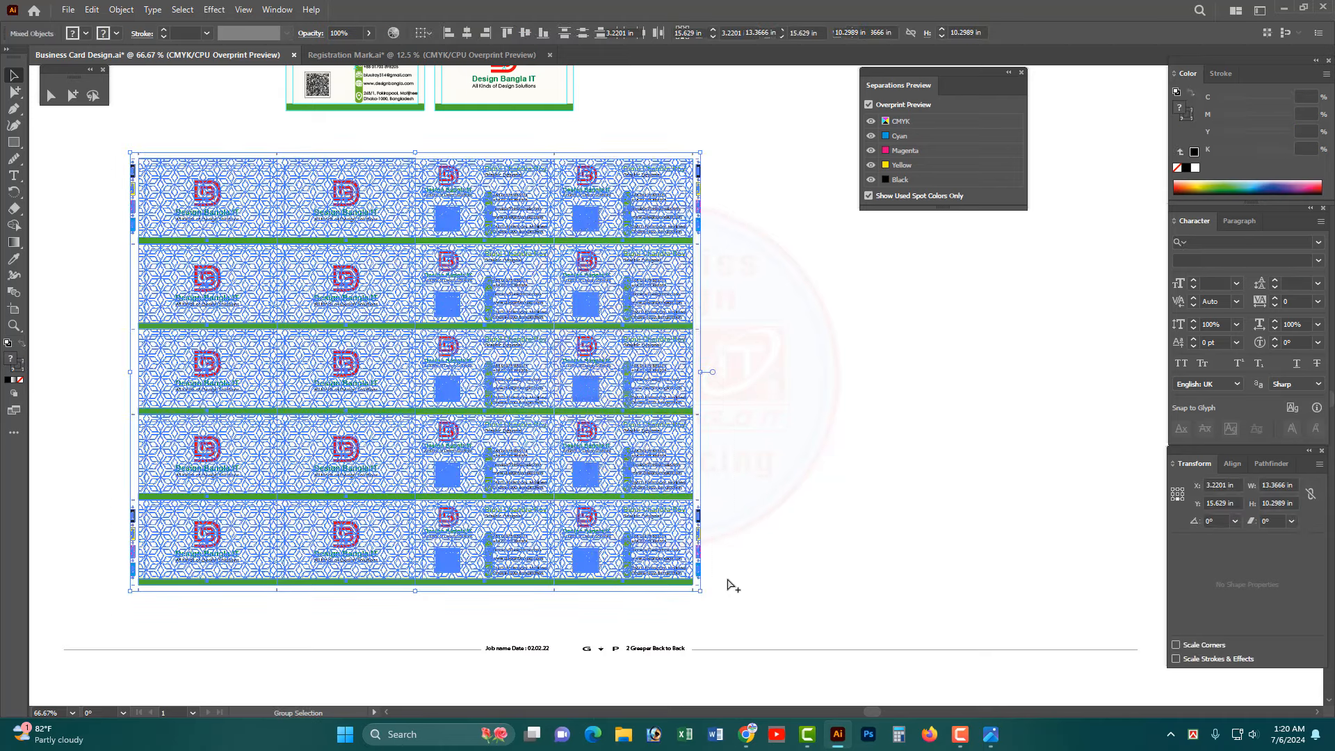
key("ctrl+g")
left_click_drag(502, 639, 667, 633)
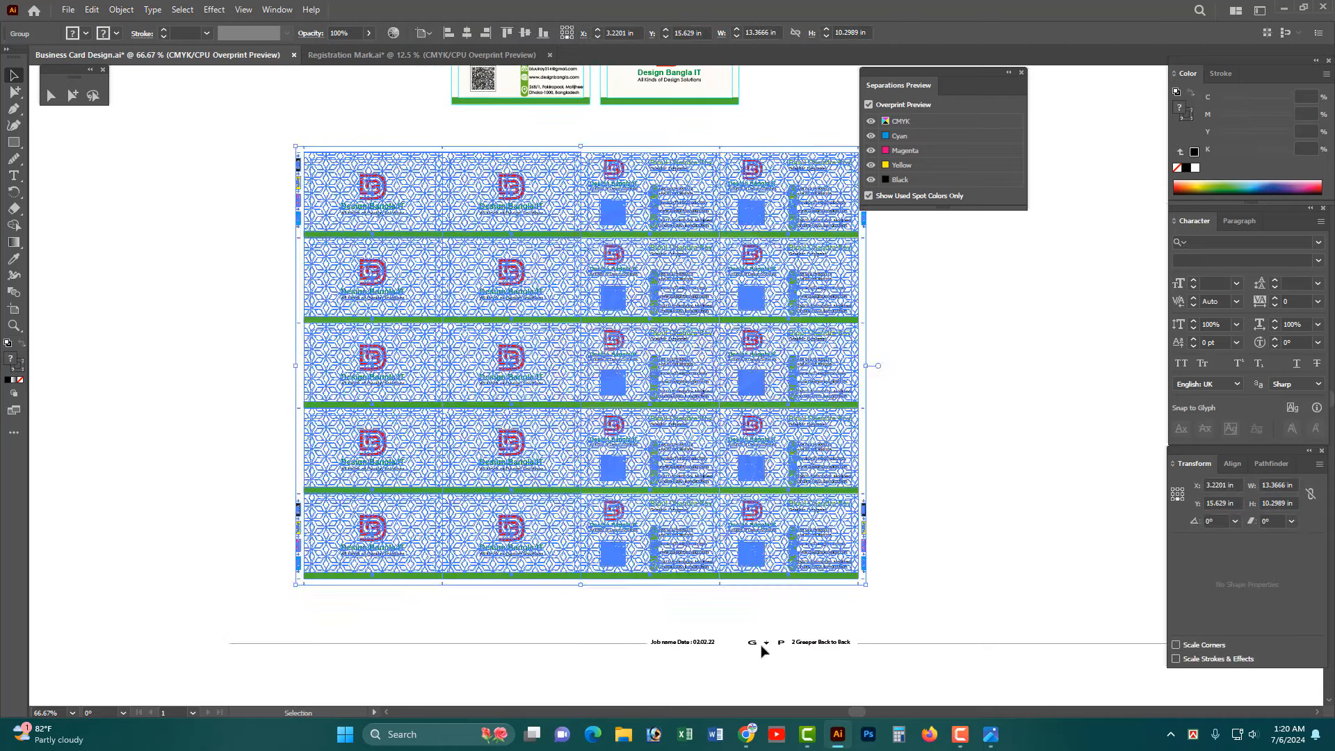
- Move the gripper line directly beneath the card grid, lining up its centre arrow with the grid's middle crop mark
left_click_drag(767, 647, 976, 676)
left_click_drag(787, 593, 1103, 730)
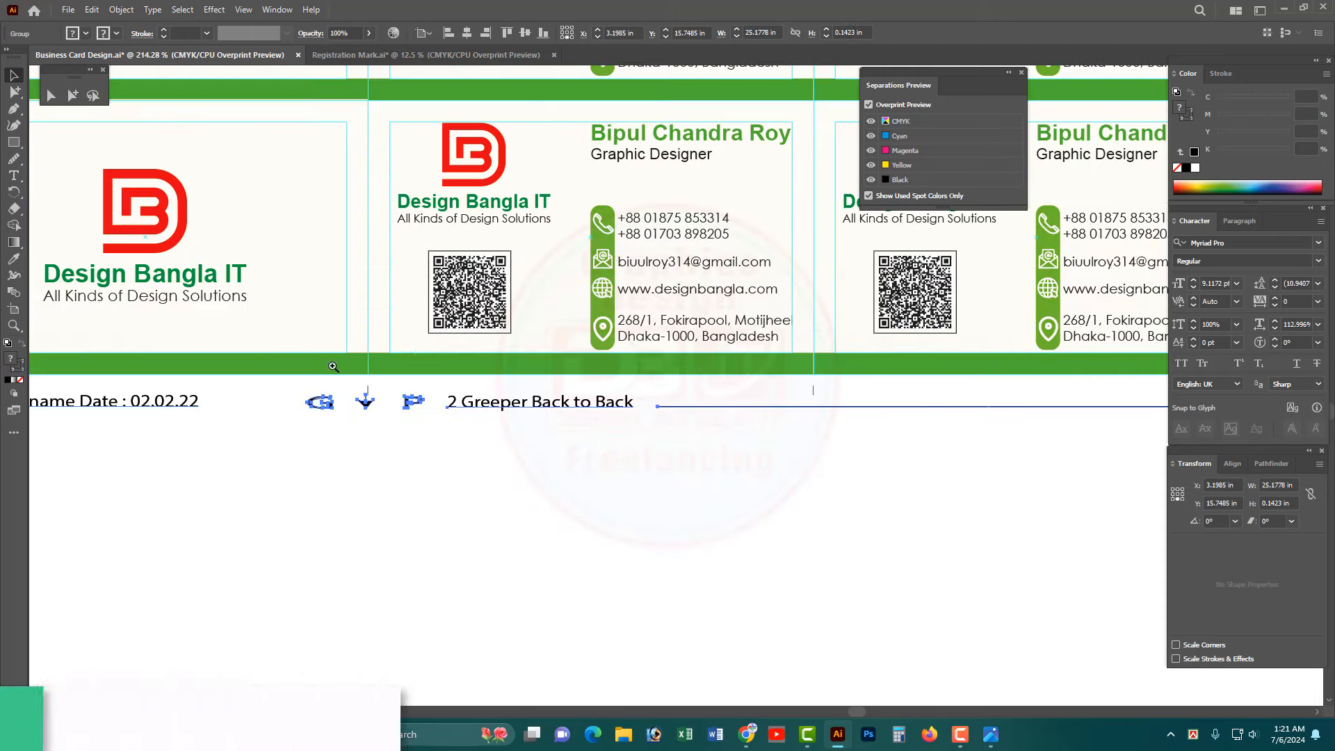
left_click_drag(266, 393, 654, 492)
left_click_drag(477, 491, 602, 585)
left_click_drag(495, 377, 503, 338)
left_click_drag(613, 405, 711, 574)
left_click_drag(562, 456, 580, 478)
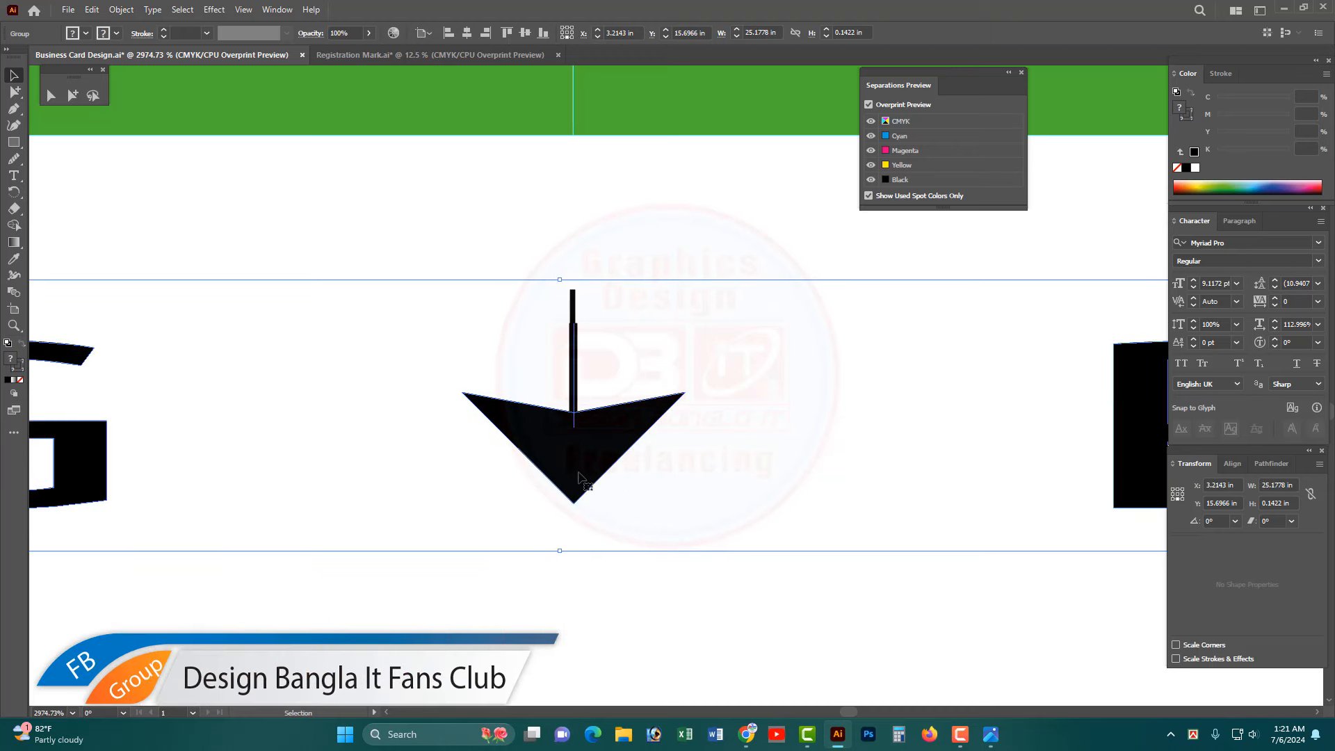
- Shorten the gripper line's left segment by moving its outer anchor horizontally inward to about X -3.07 in
left_click(634, 385, "ctrl+alt")
left_click(635, 396, "ctrl+alt")
left_click(635, 396, "ctrl+alt")
left_click(635, 396, "ctrl+alt")
left_click(635, 396, "ctrl+alt")
left_click(635, 396, "ctrl+alt")
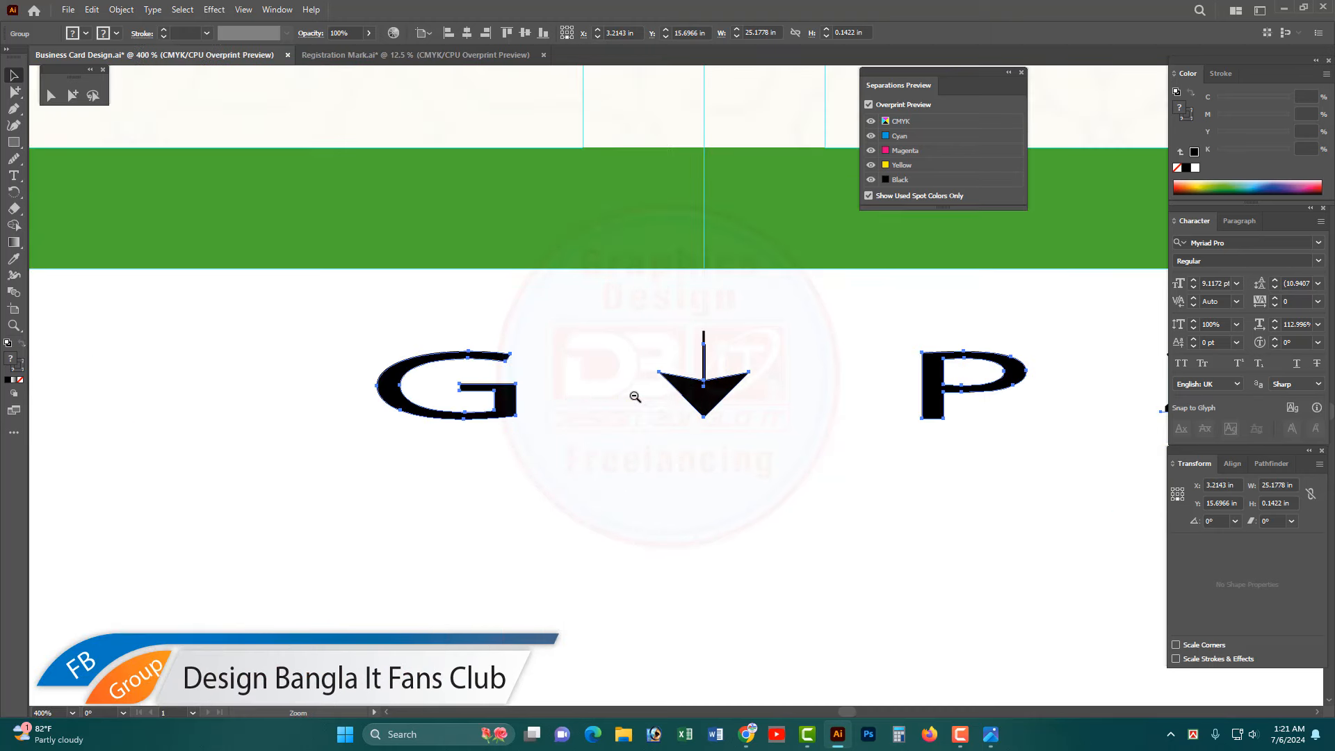
left_click(635, 396, "ctrl+alt")
left_click(635, 397, "ctrl+alt")
left_click(635, 394, "ctrl+alt")
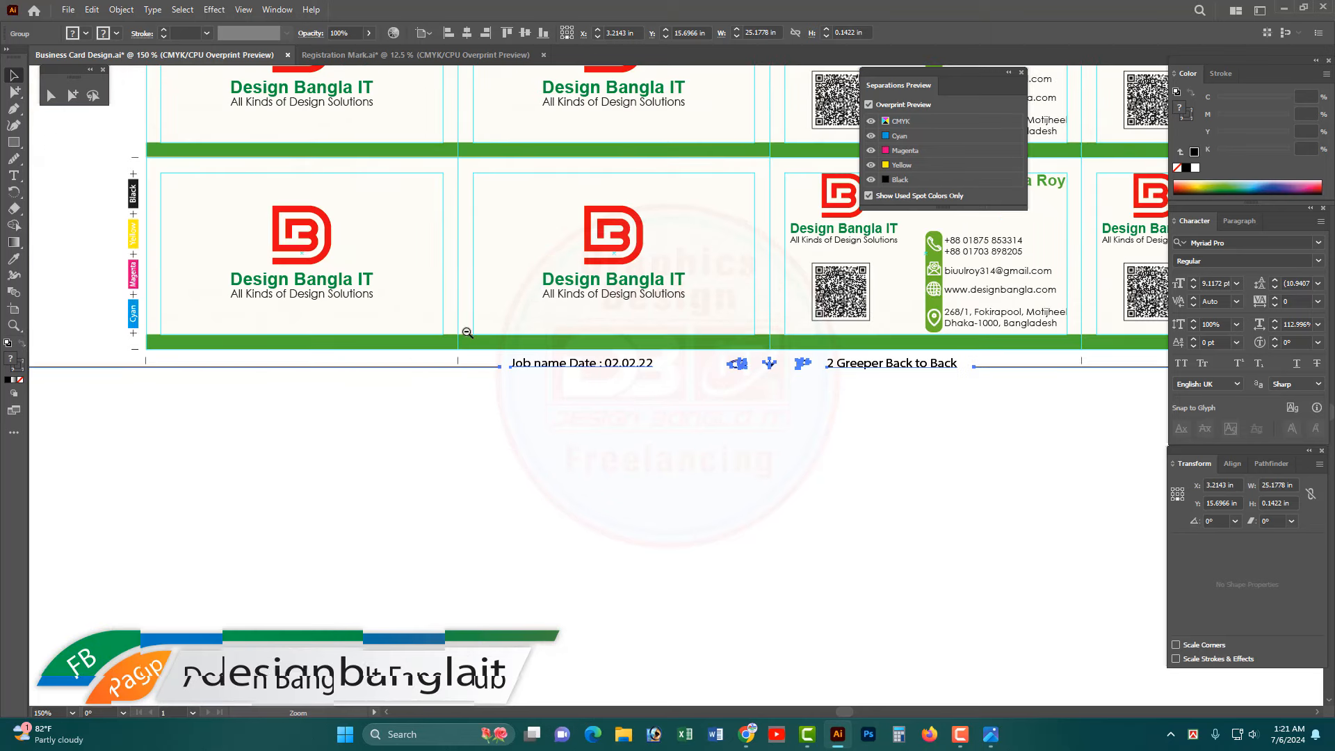
left_click(281, 353, "ctrl+alt")
left_click_drag(159, 349, 267, 487)
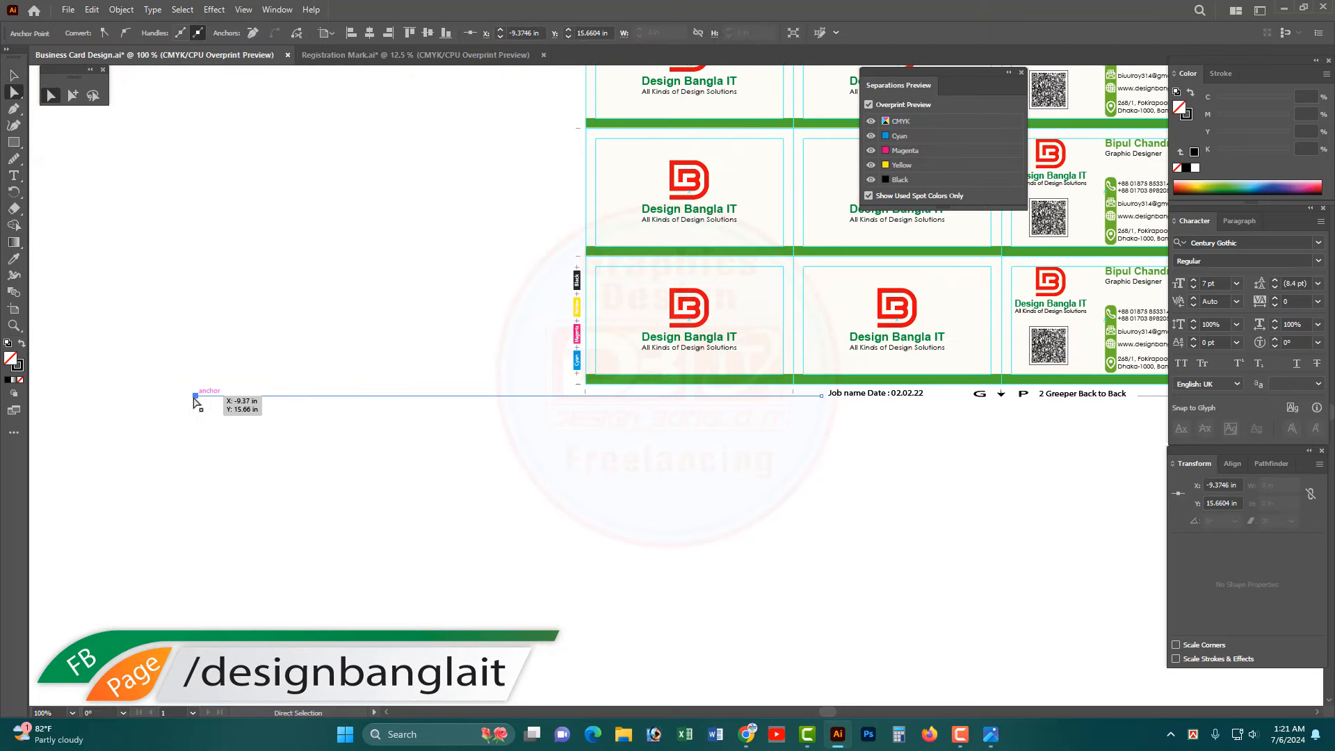
left_click_drag(602, 433, 600, 433)
left_click_drag(1112, 452, 624, 453)
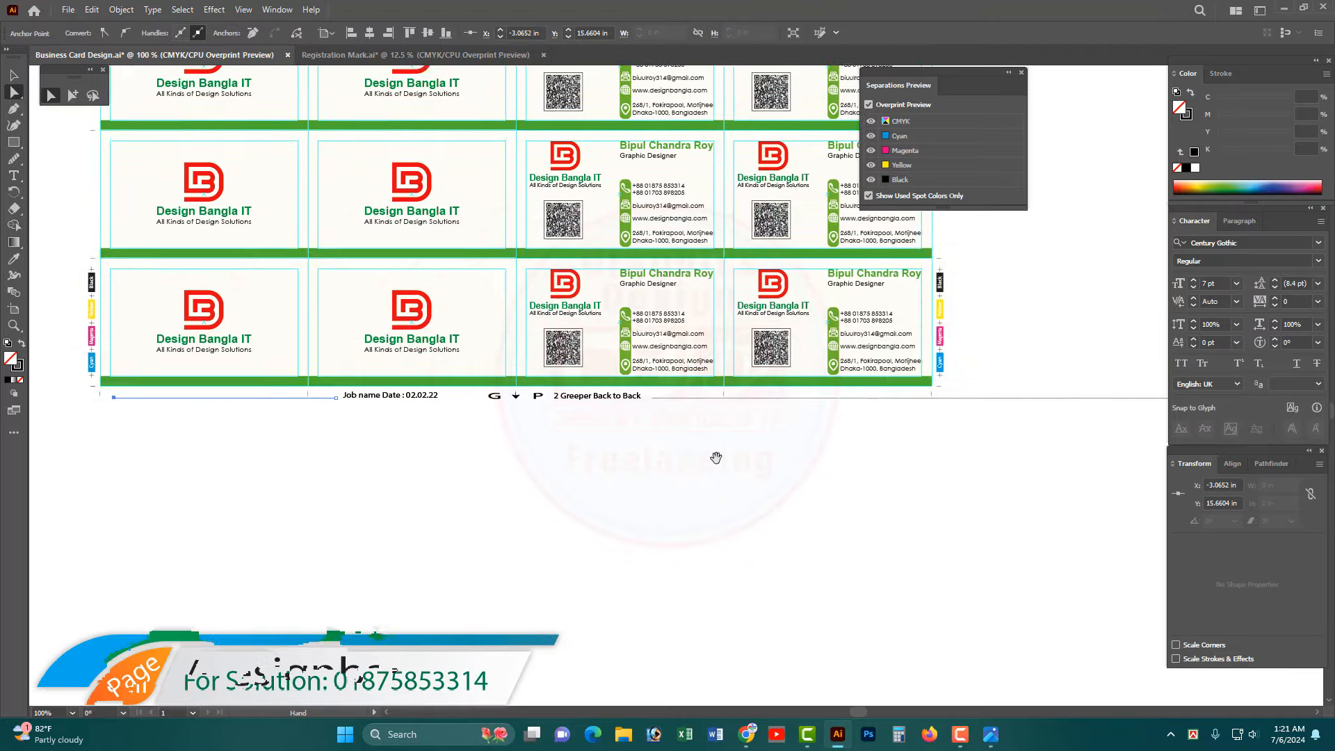
- Shorten the gripper line's right segment by moving its outer anchor horizontally inward to about X 9.38 in
left_click_drag(1082, 416, 686, 427)
left_click_drag(818, 332, 1005, 513)
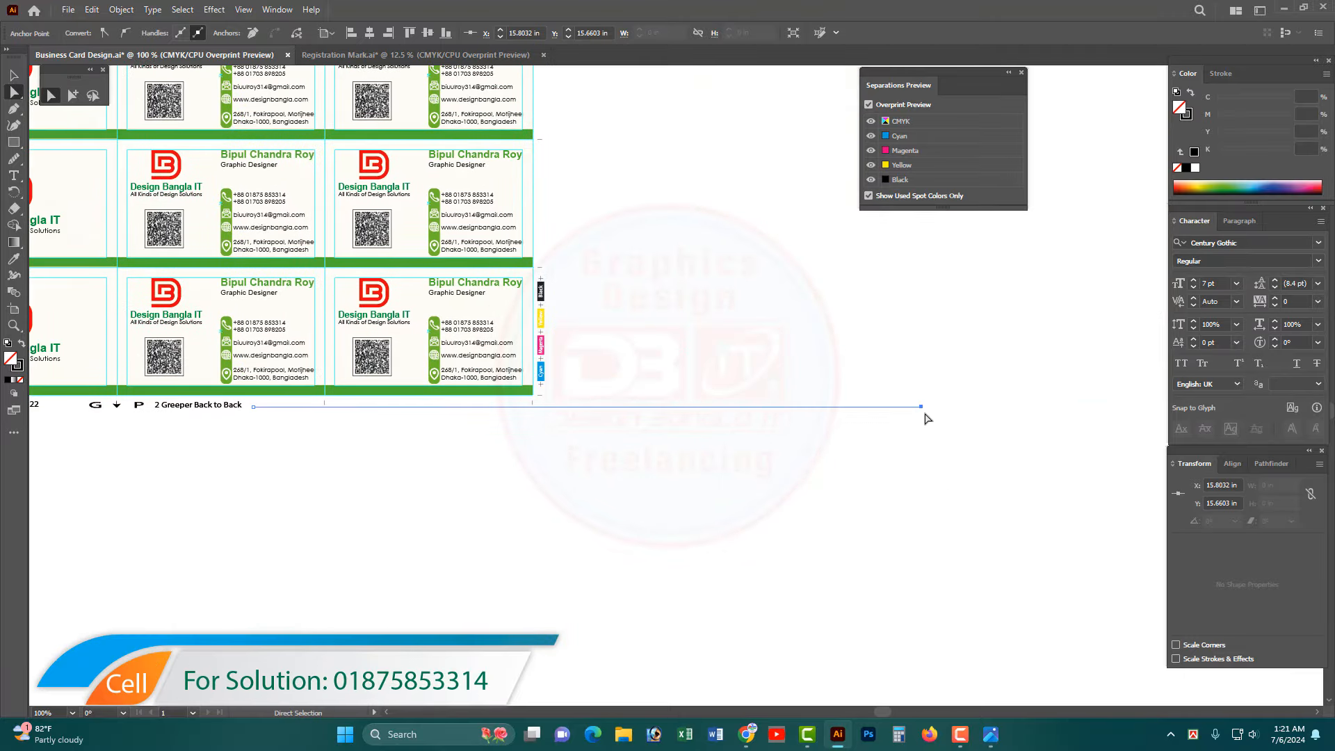
left_click_drag(923, 411, 494, 426)
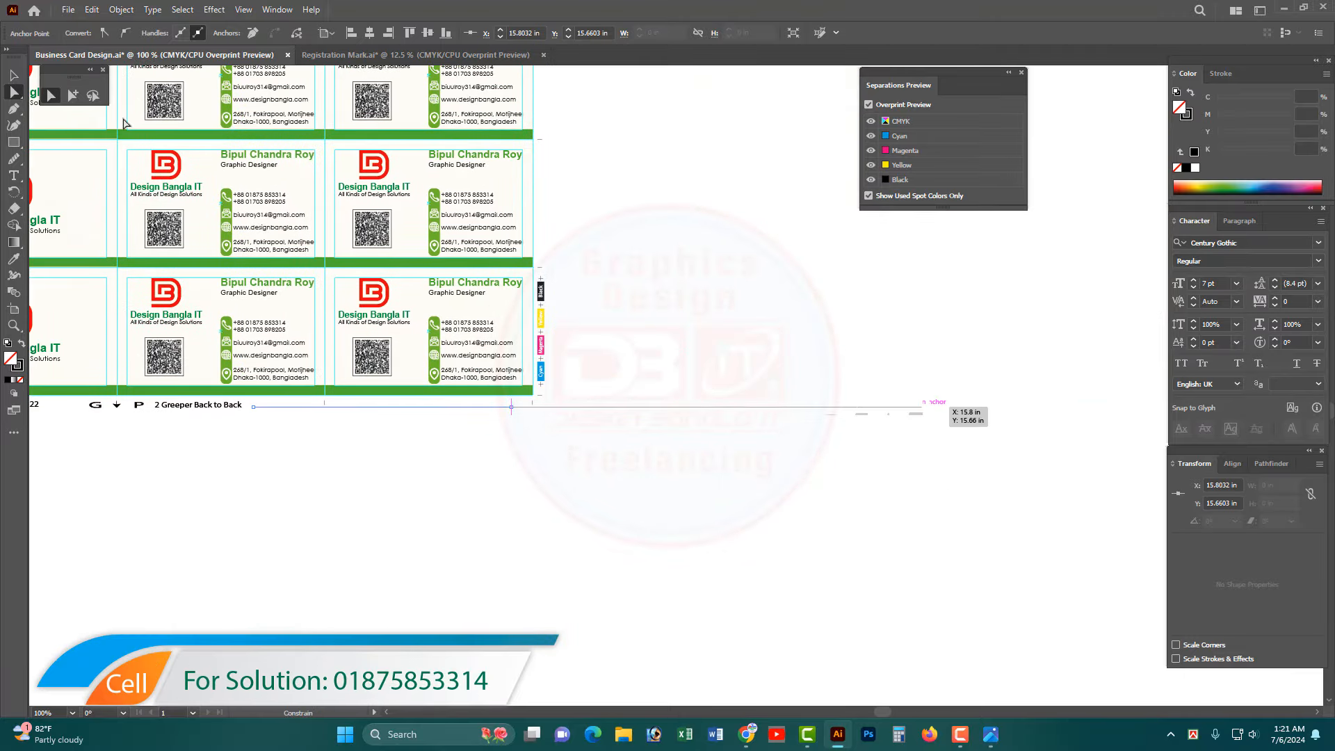
left_click(14, 75)
- Replace "Job name" in the gripper line's label with "Business Card"
key("ctrl+minus")
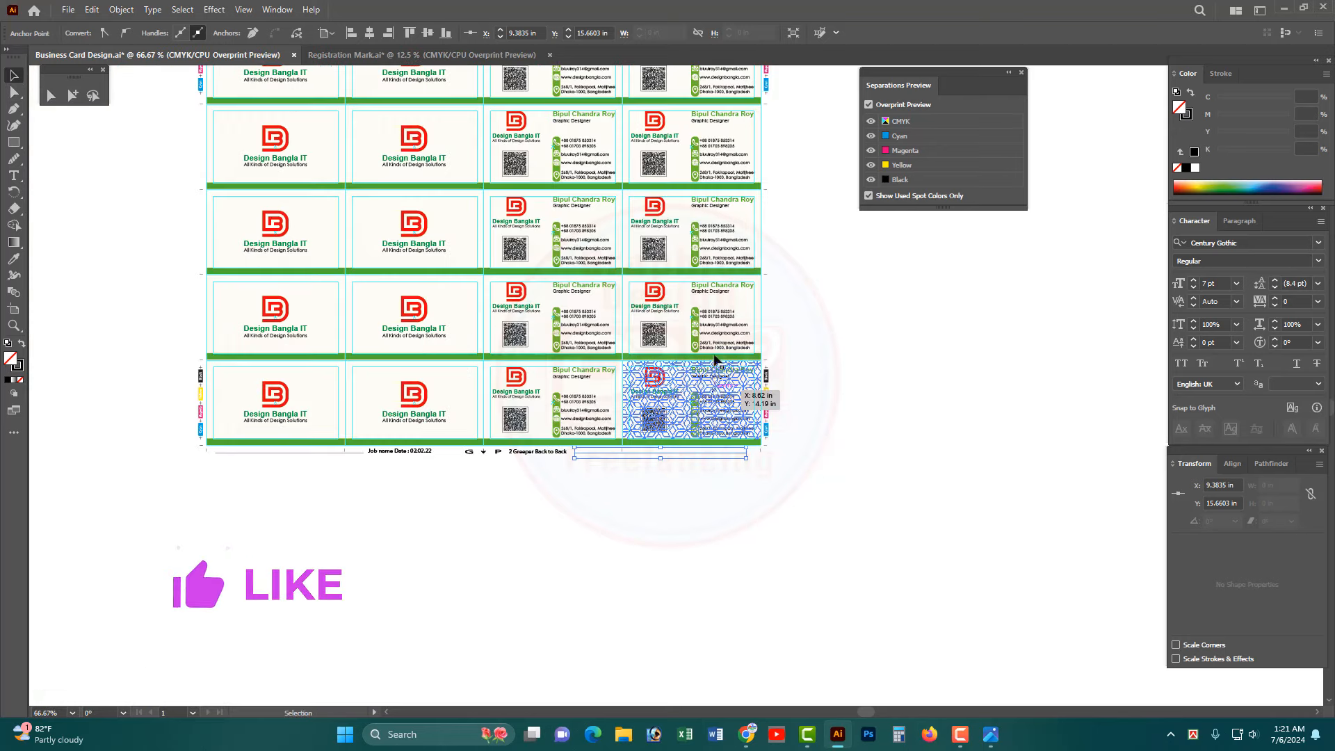
key("z")
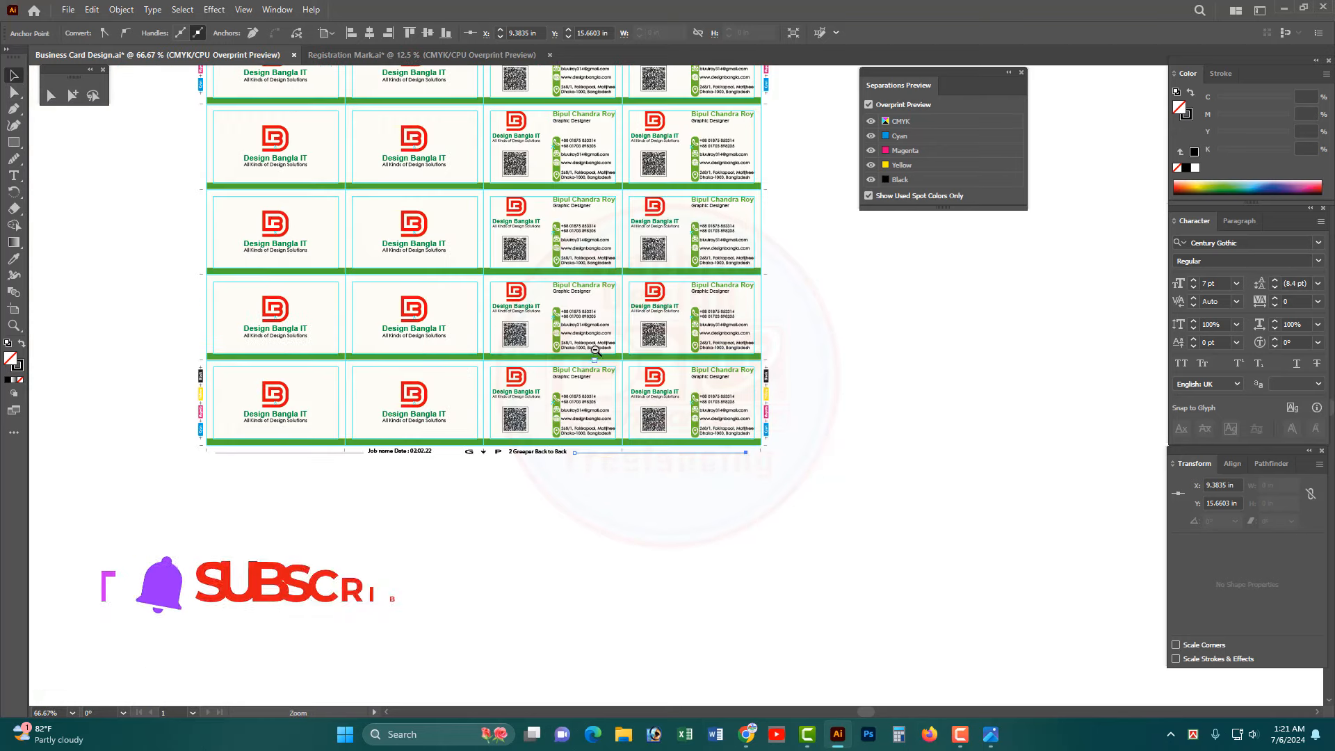
left_click(595, 351, "alt")
left_click(77, 97)
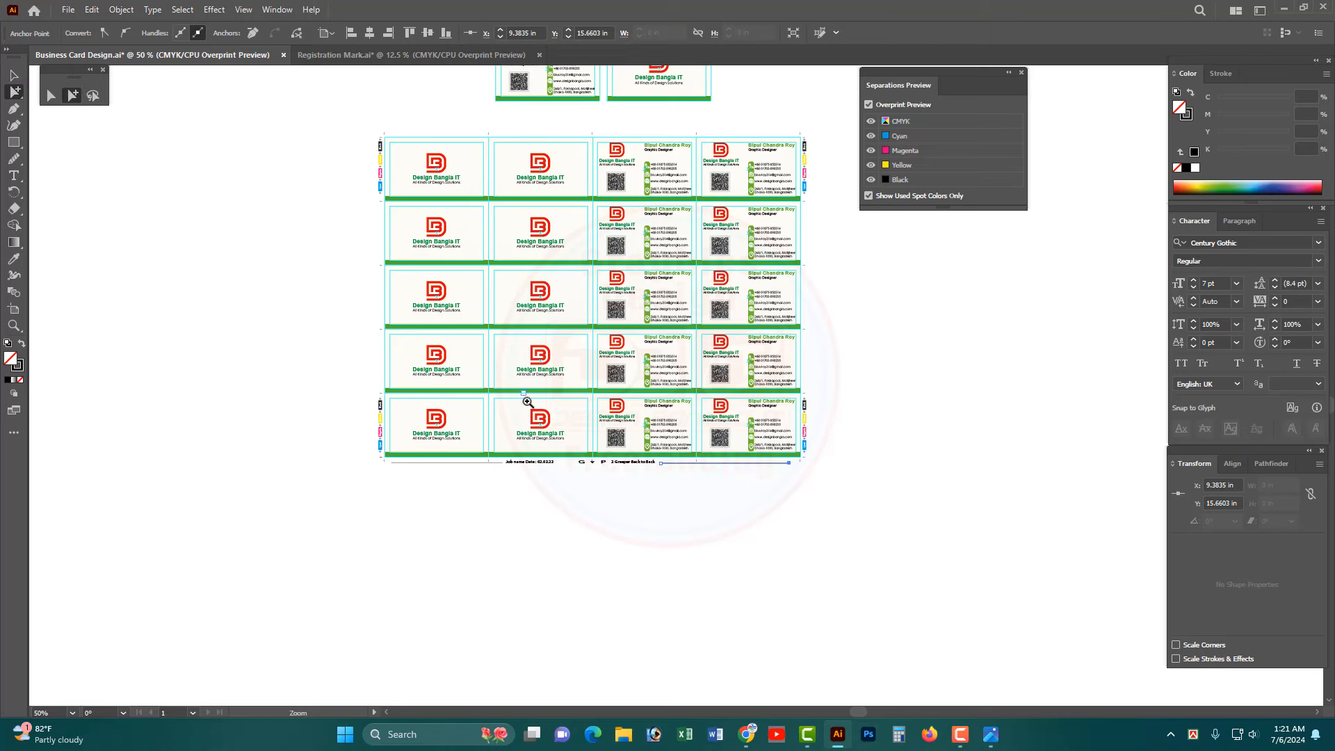
key("ctrl+space")
left_click_drag(462, 404, 745, 513)
double_click(357, 435)
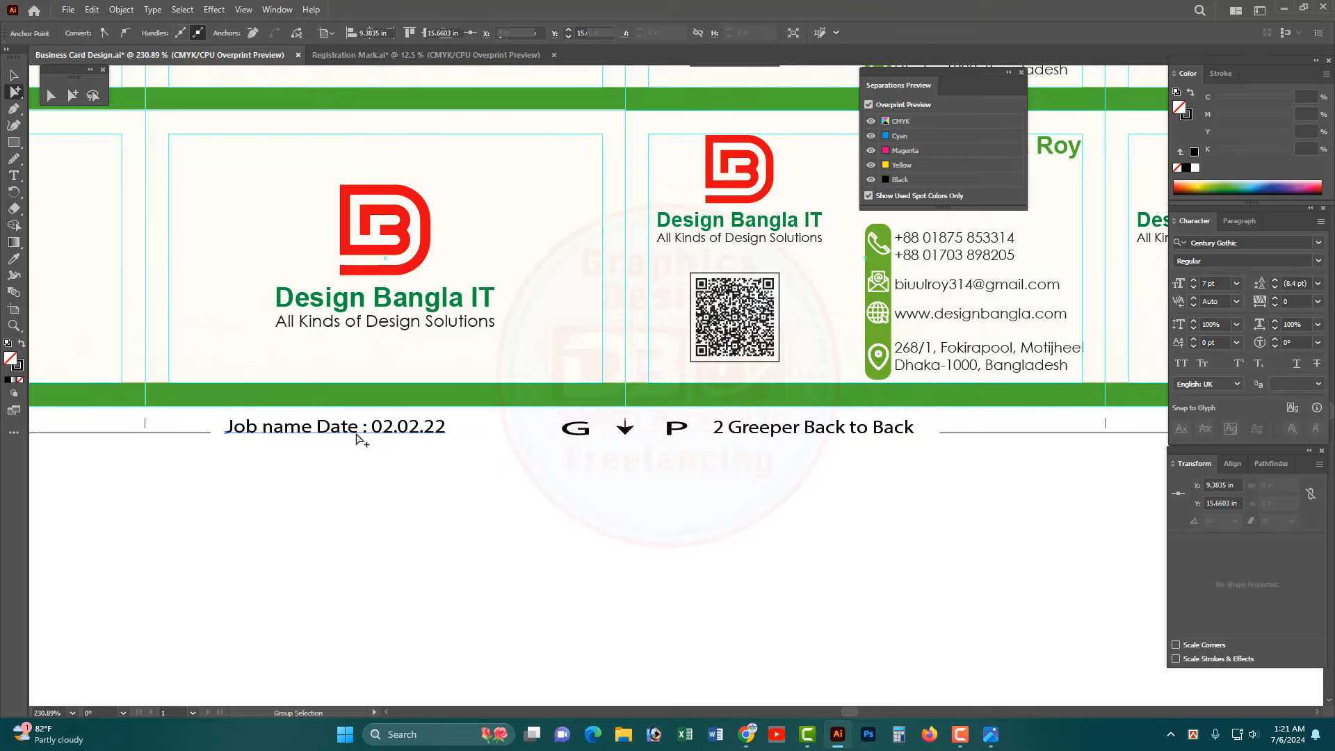
key("ctrl+a")
left_click_drag(317, 427, 194, 411)
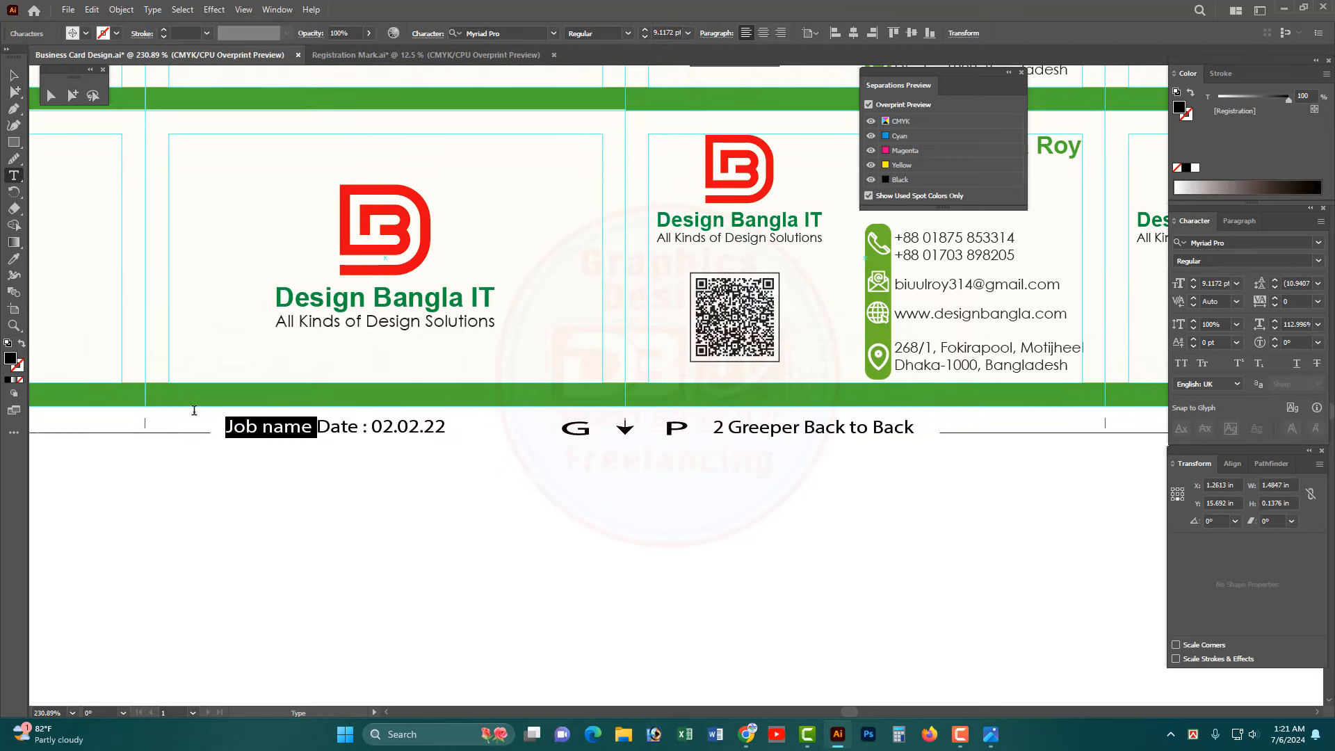
type("Busimnn")
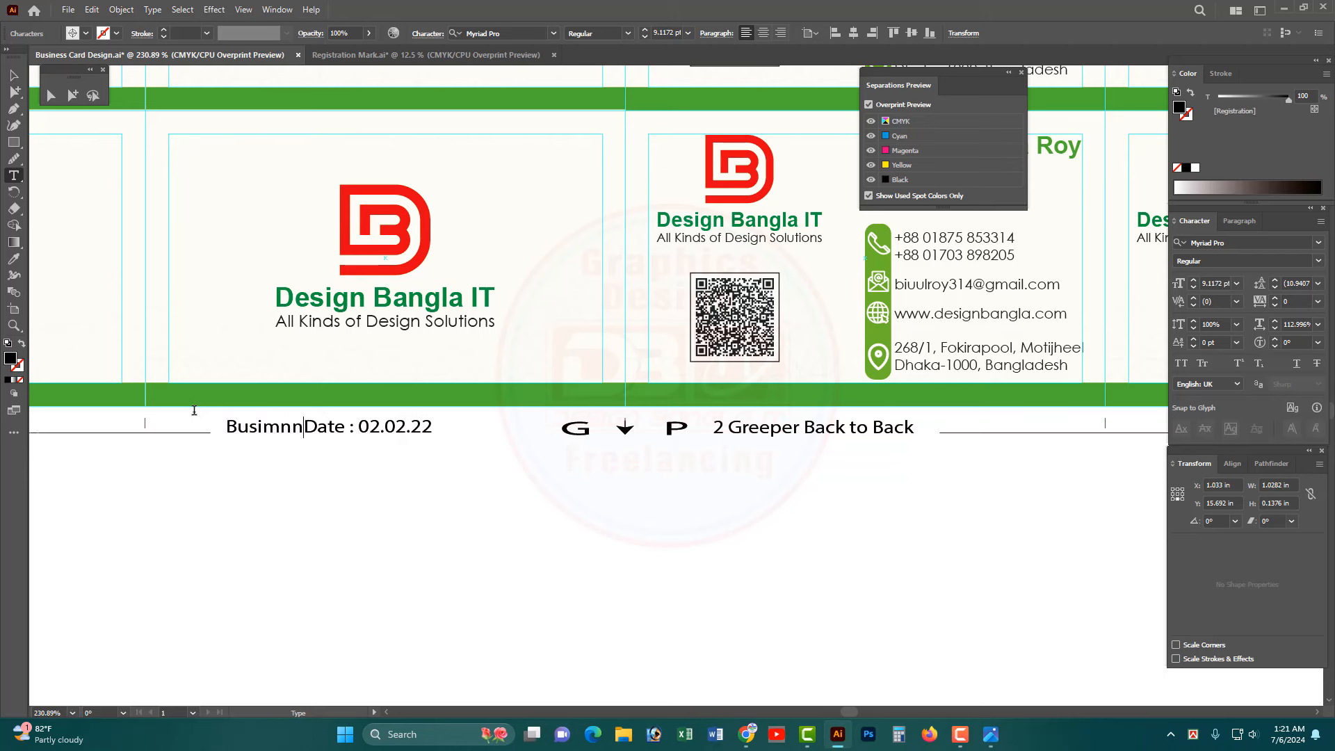
key("Left")
key("Delete")
key("BackSpace")
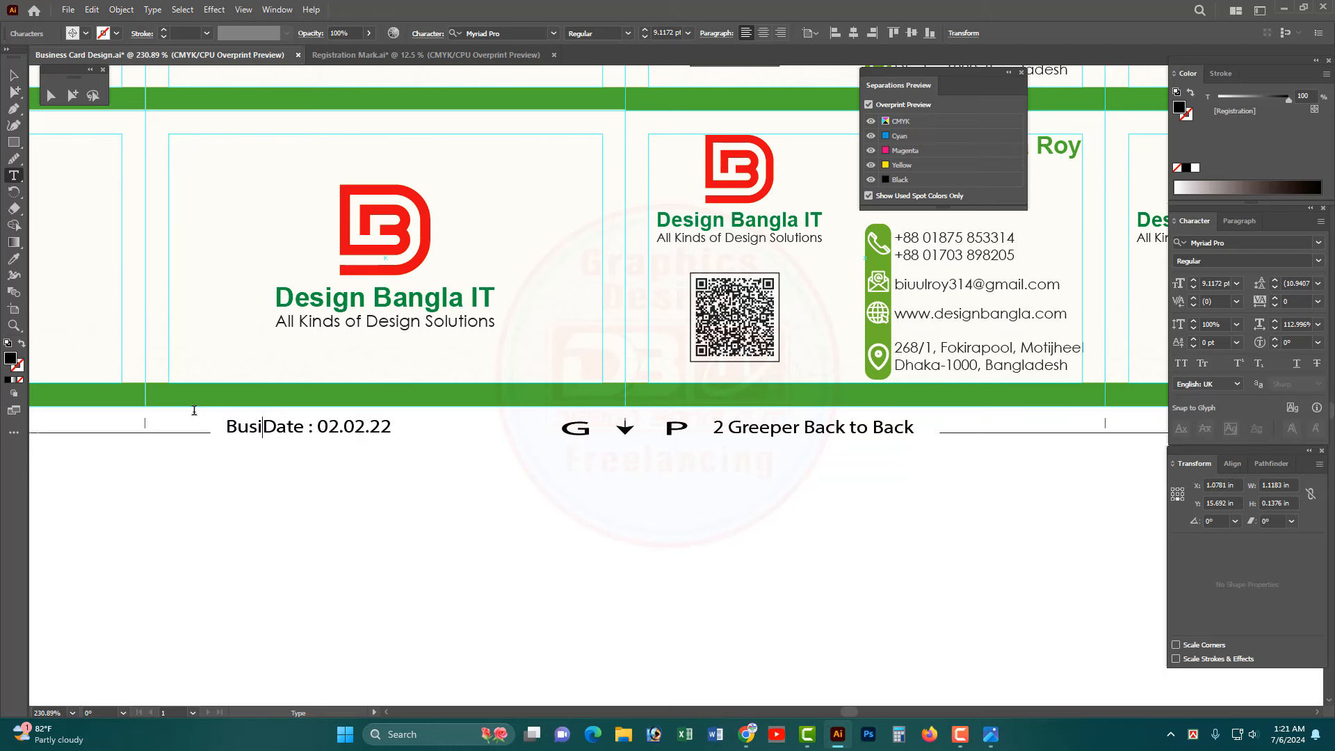
type("m")
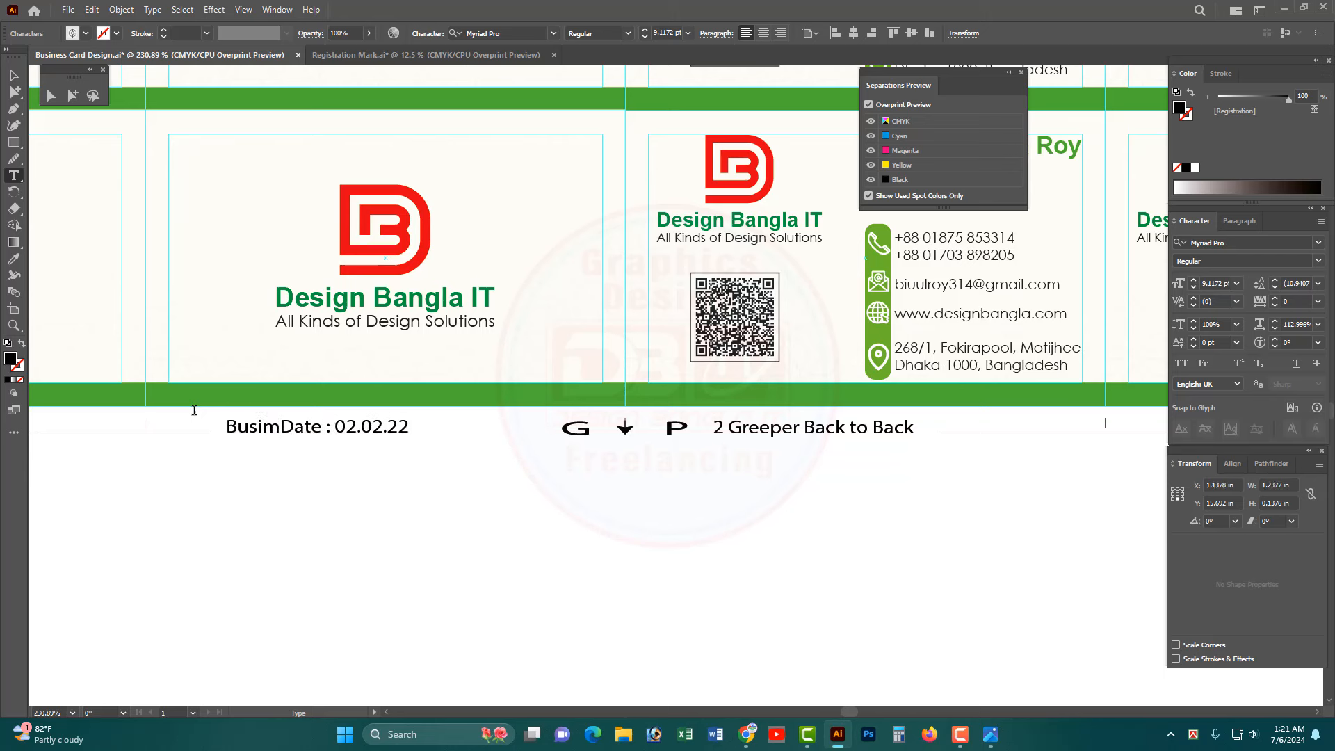
key("BackSpace")
type("nes")
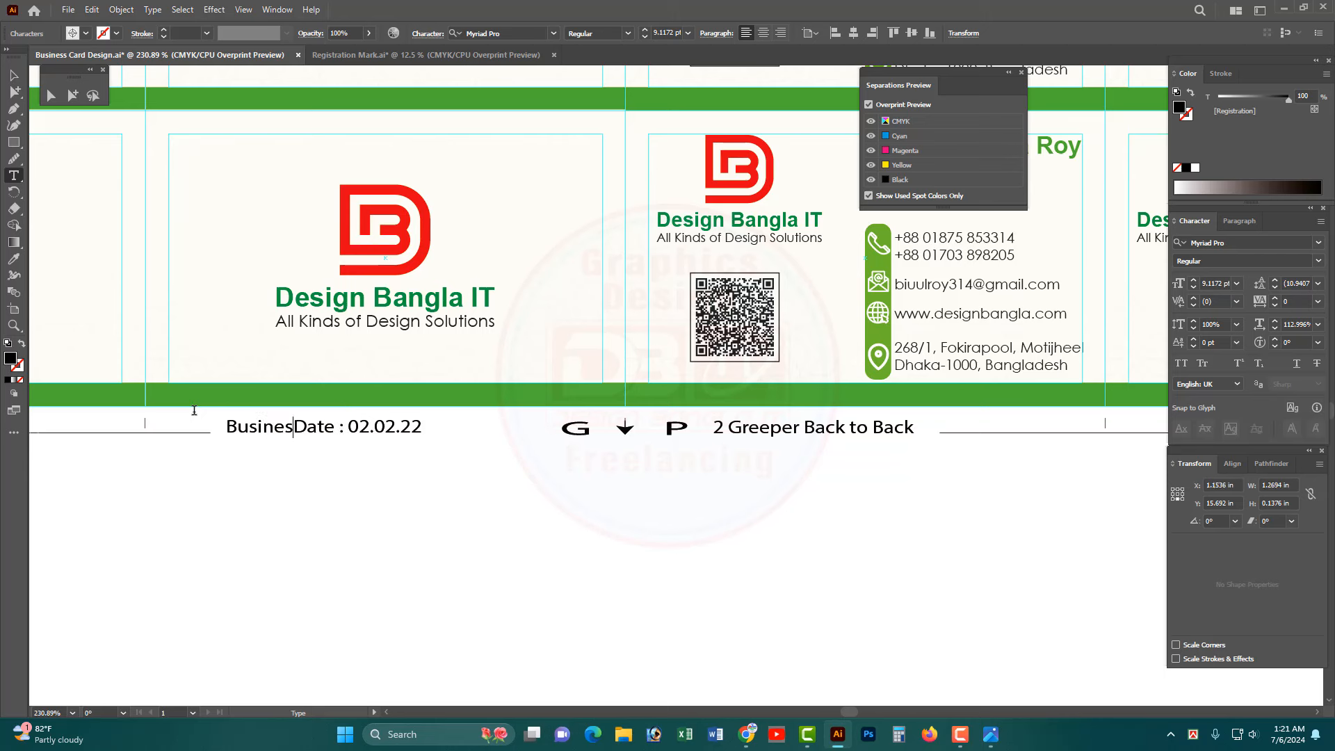
type("s Card")
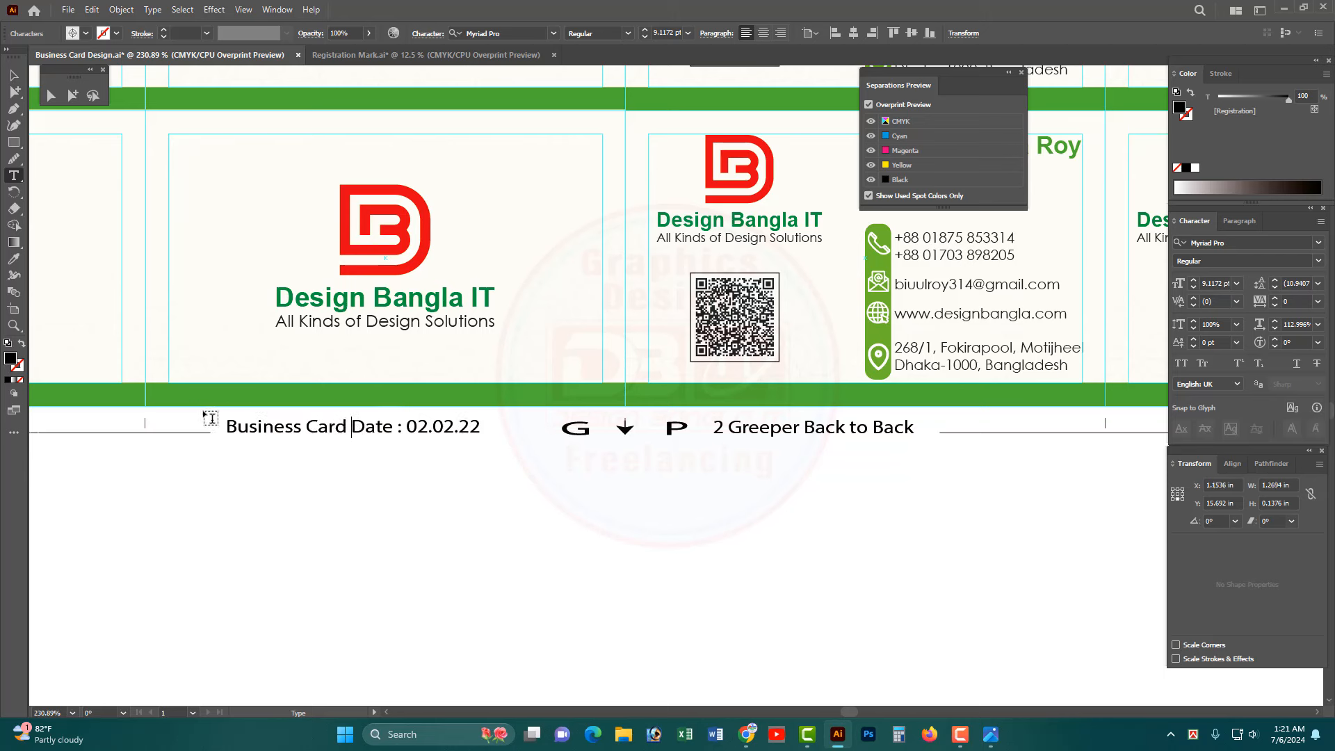
- Change the date in the gripper line's label to 06.07.2024
double_click(461, 432)
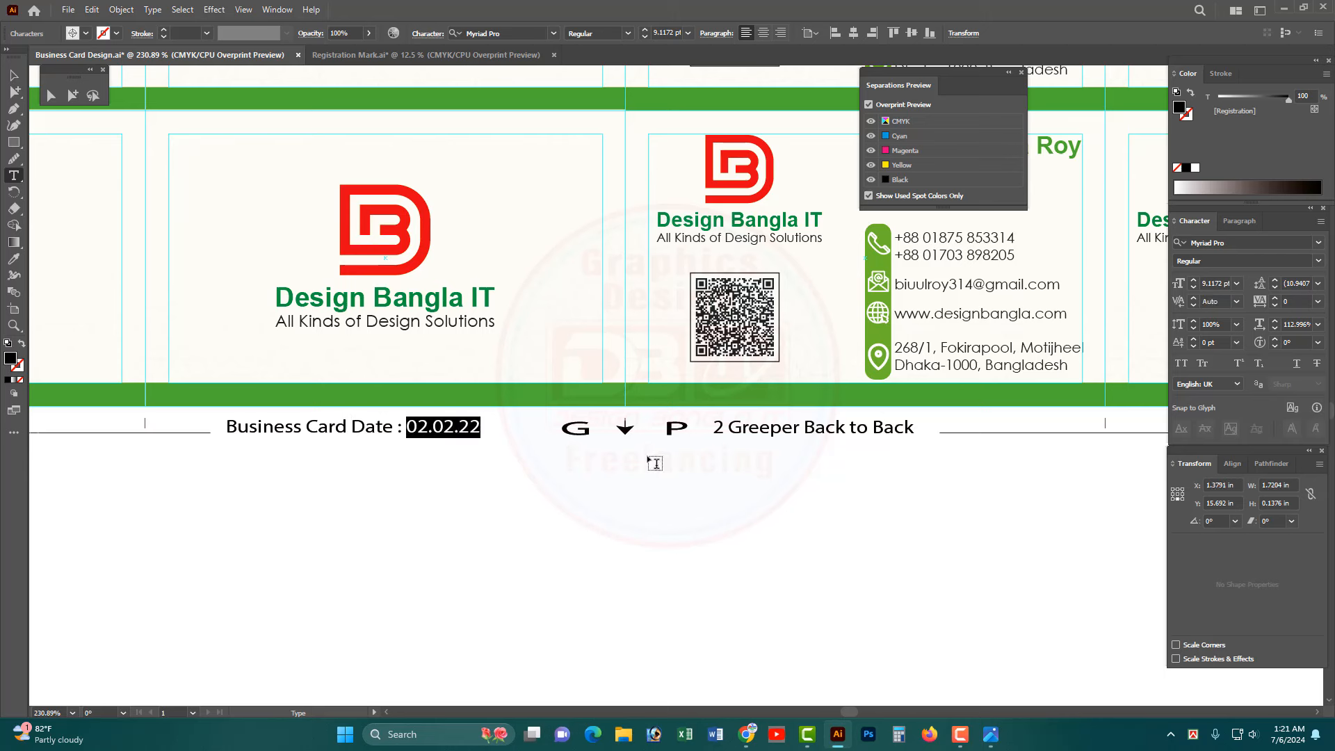
type("06.")
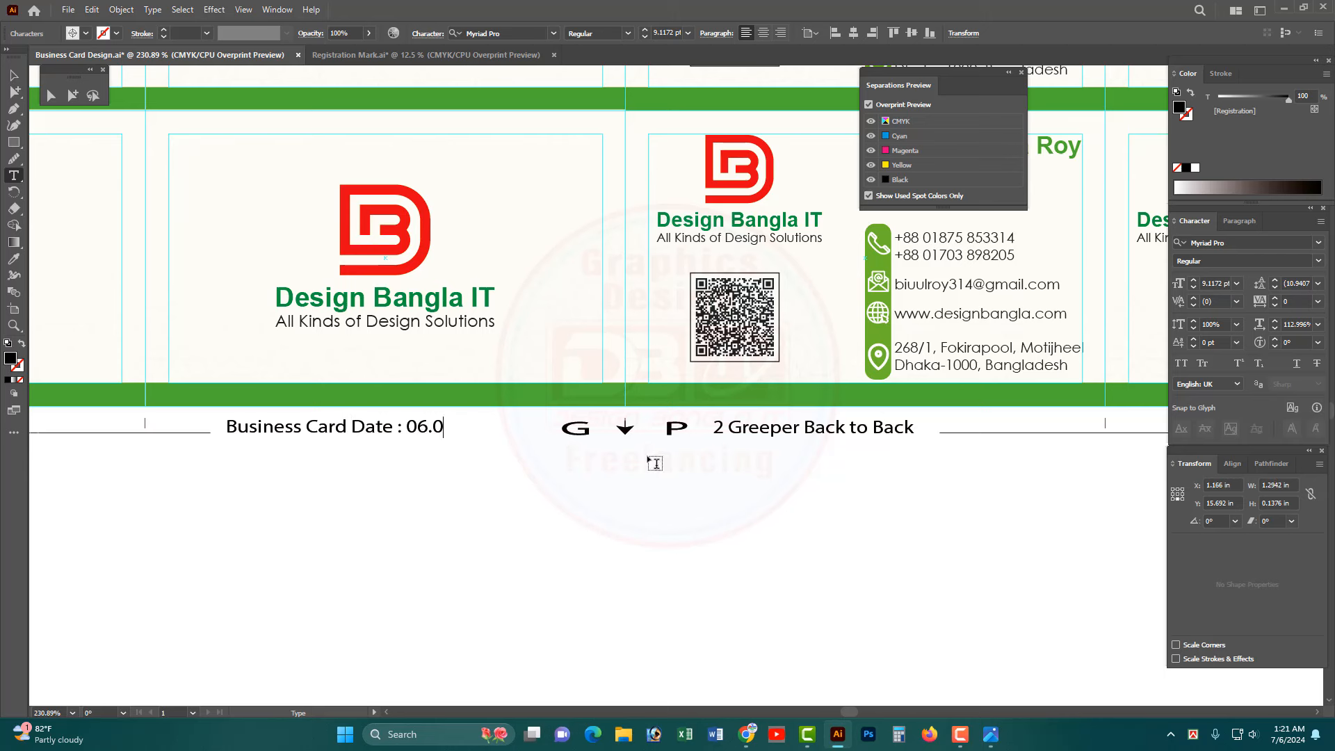
type("07.2024")
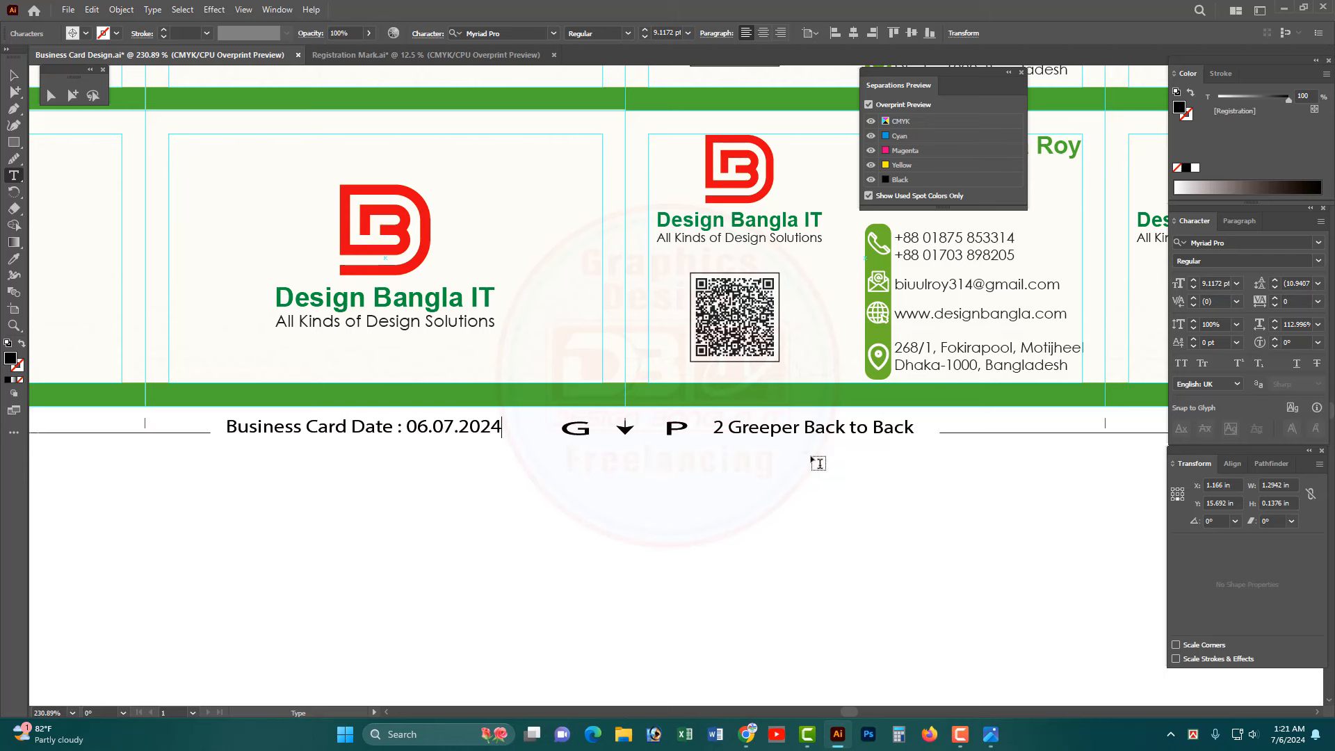
- Edit the gripper line's print note to read "Back to Back Print", removing "2 Greeper"
left_click_drag(715, 427, 800, 435)
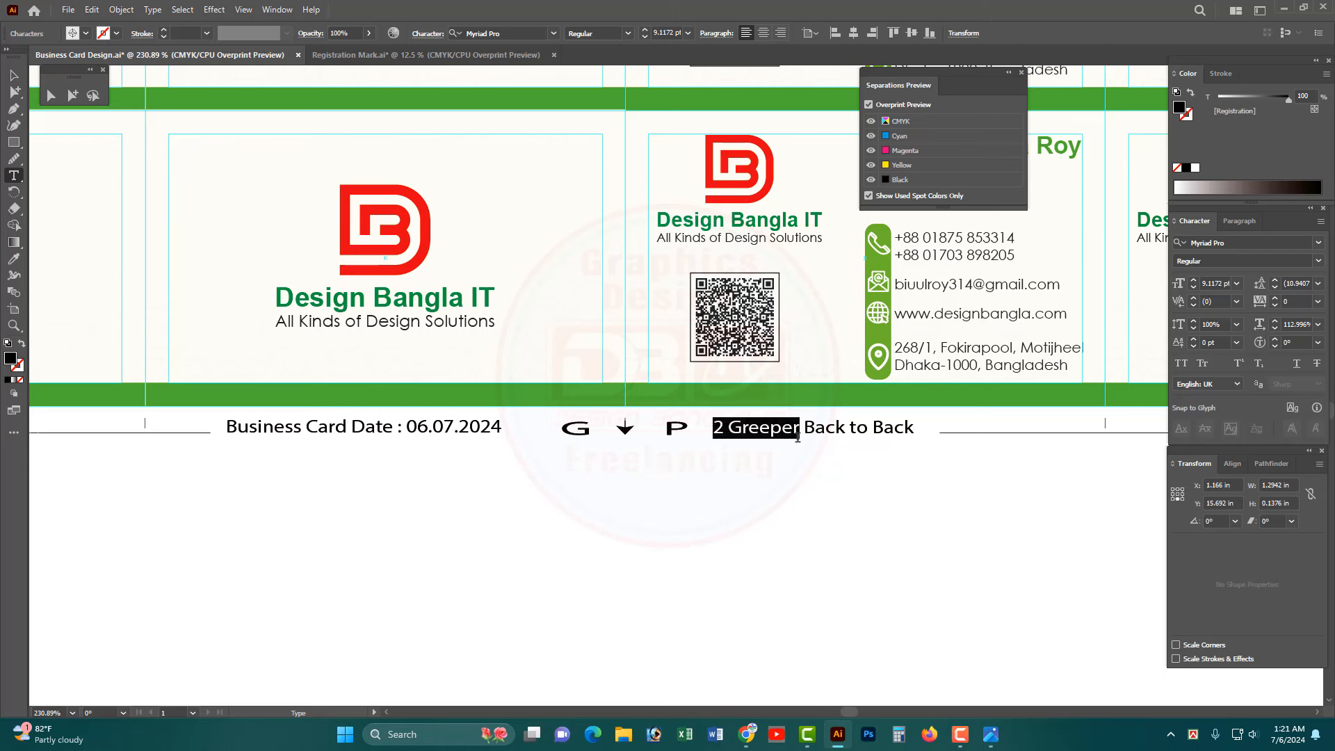
key("BackSpace")
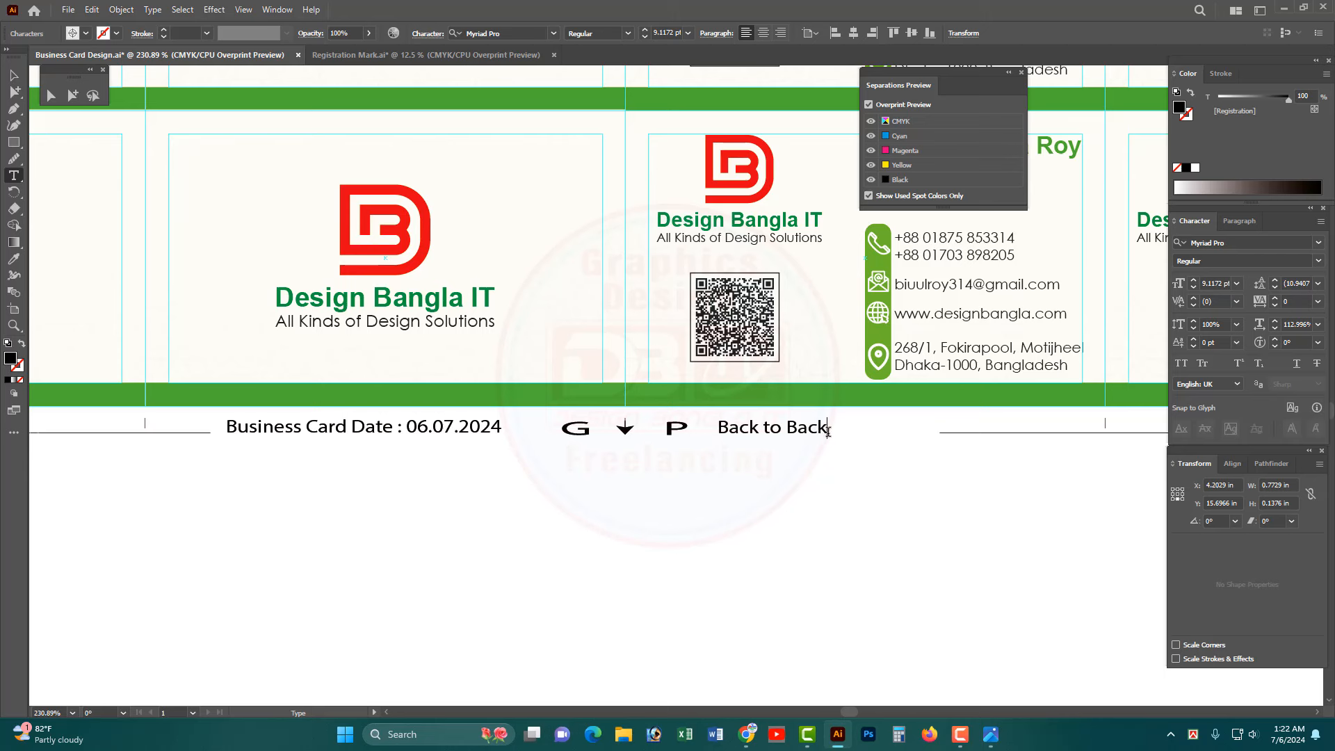
type("Print")
key("Escape")
left_click(745, 518)
- Group the whole card grid together with the gripper line, and deselect it
left_click(758, 351, "ctrl+alt")
left_click(758, 351, "ctrl+alt")
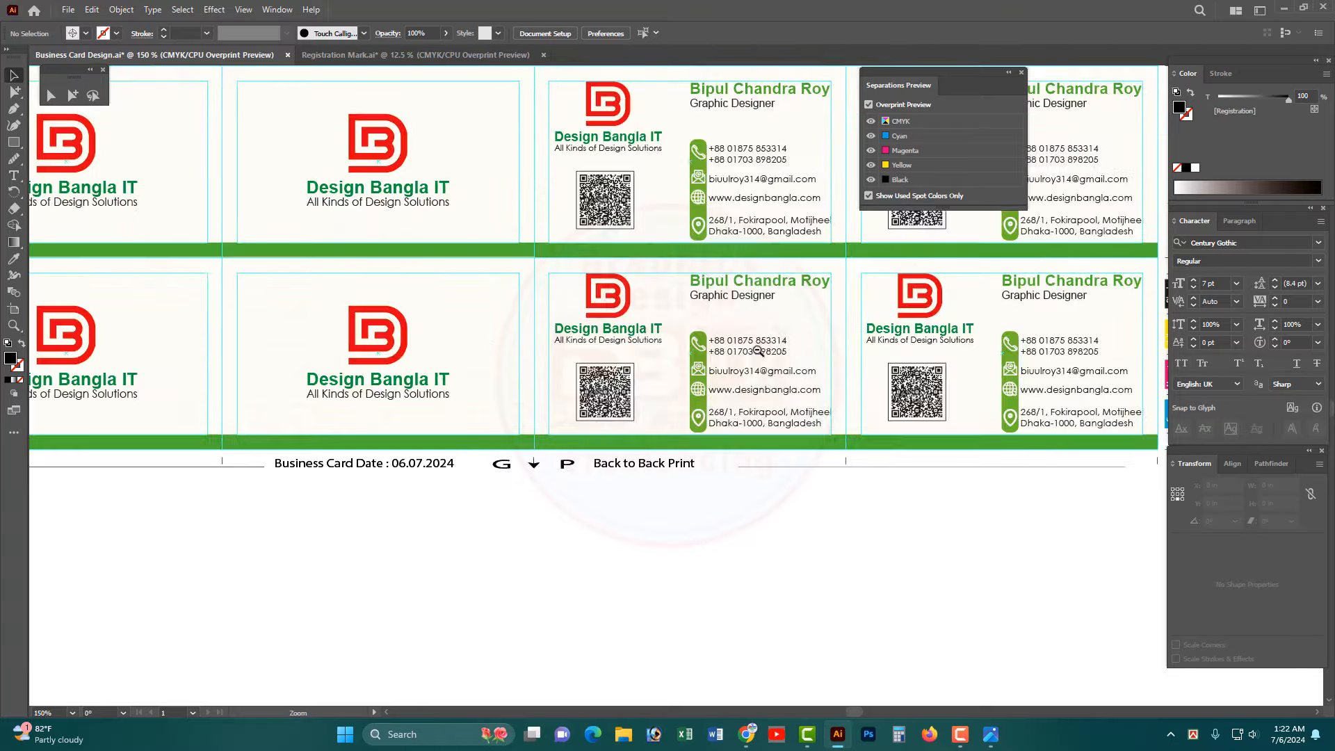
left_click(758, 351, "ctrl+alt")
left_click(758, 351, "ctrl+alt")
left_click(758, 351, "ctrl+alt")
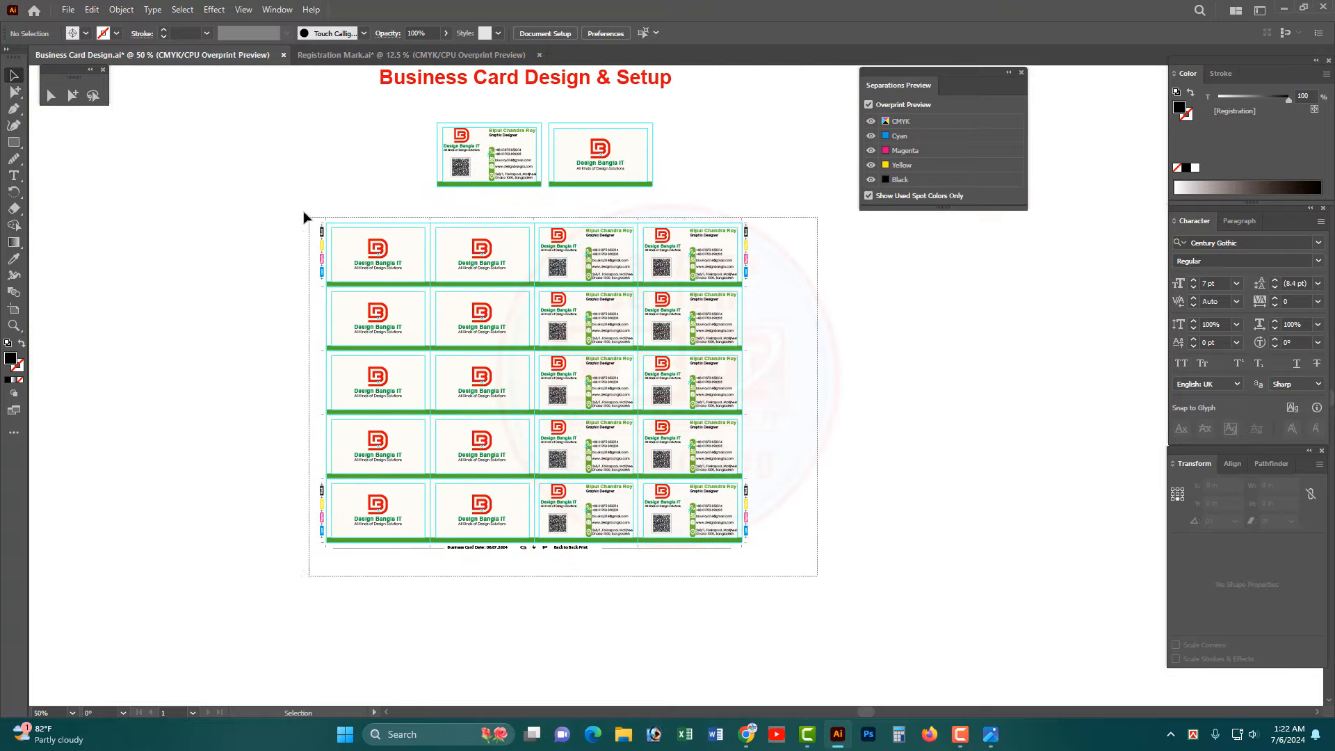
left_click(302, 217)
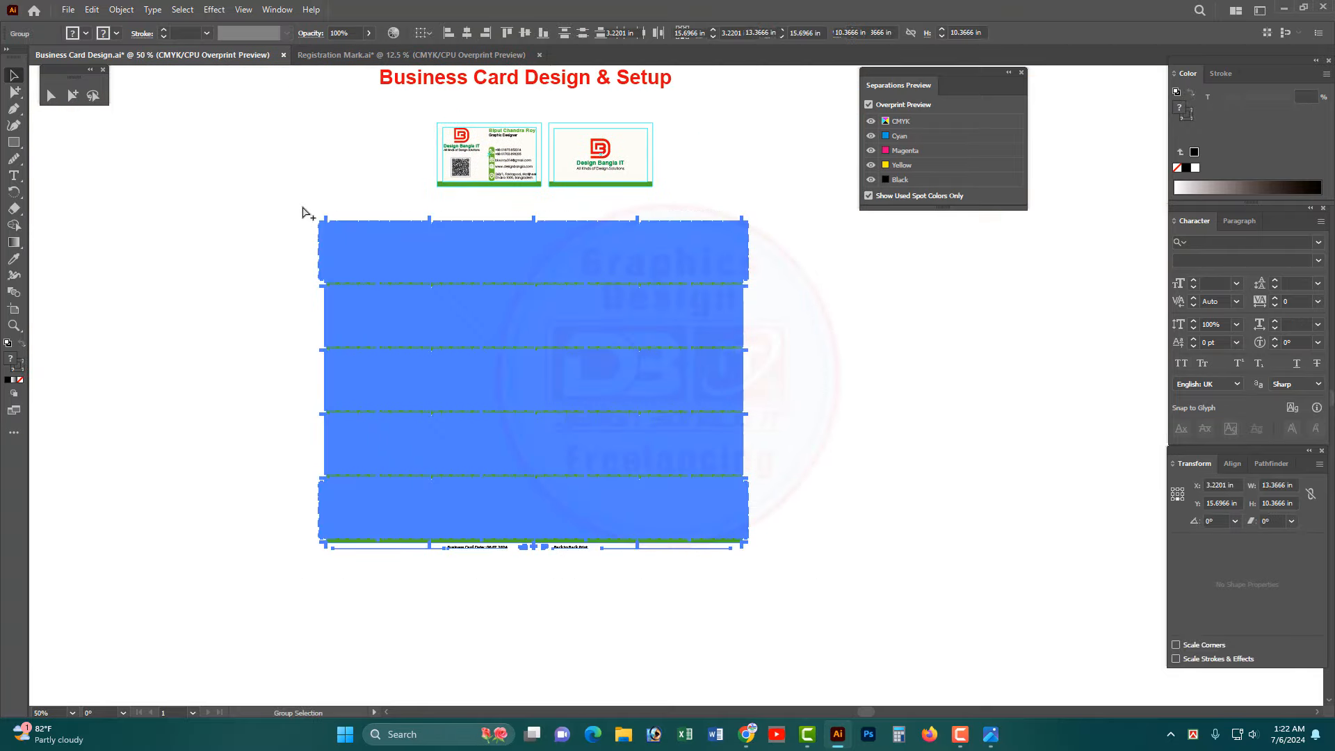
left_click_drag(301, 205, 778, 553)
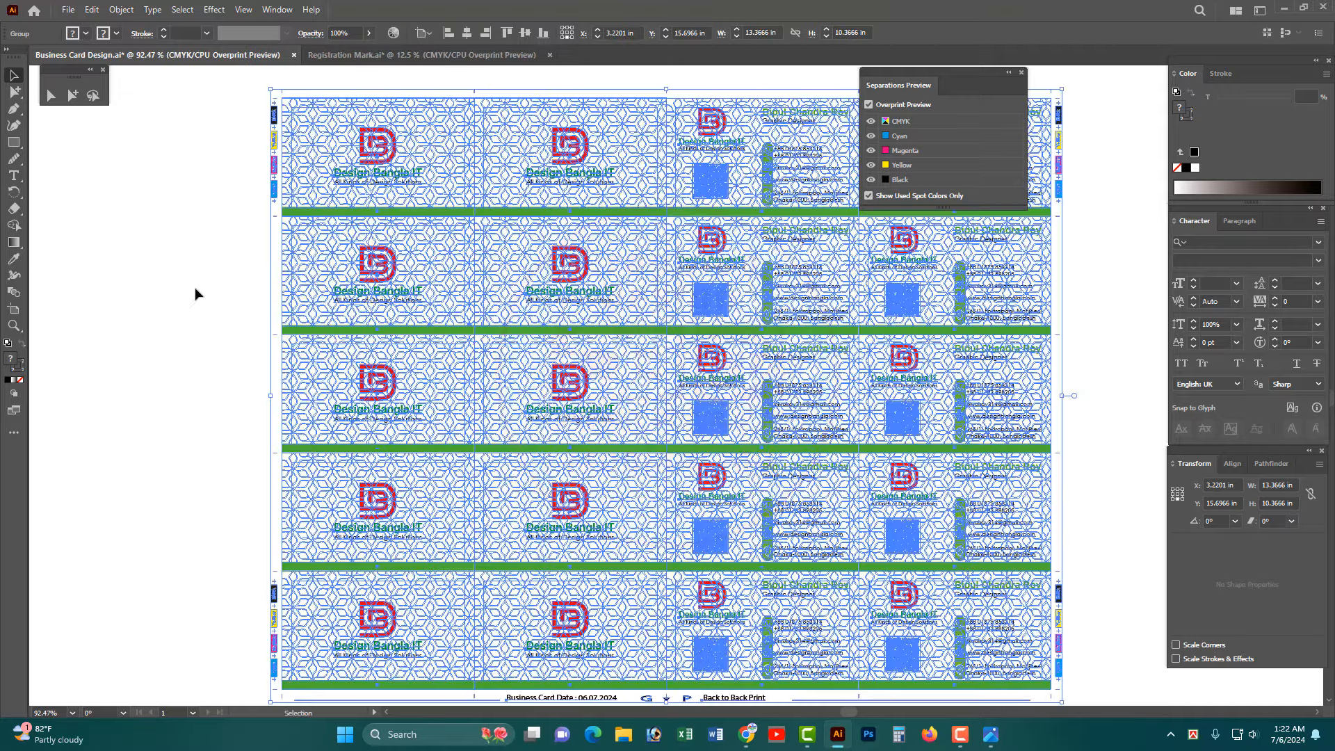
left_click(196, 291)
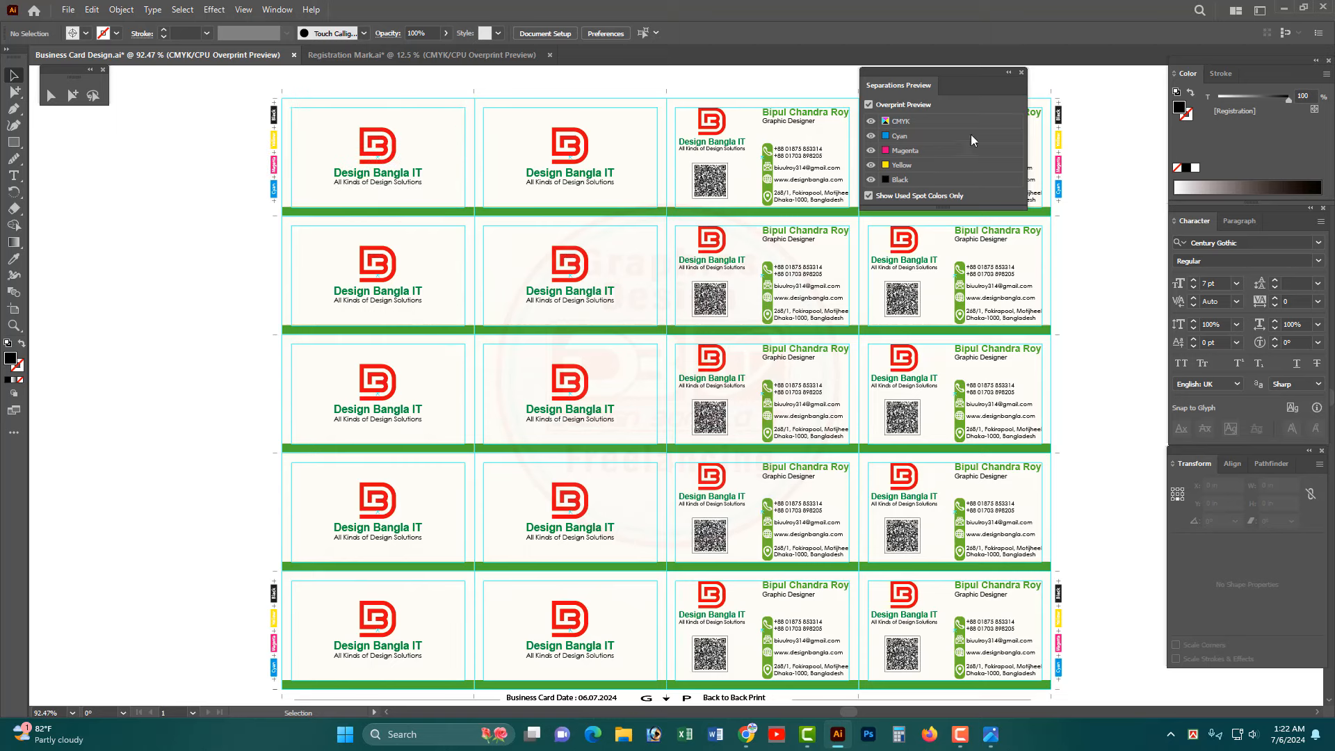
- Zoom out to the whole card grid and place the expanded Separations Preview panel clear of it
left_click(1007, 80)
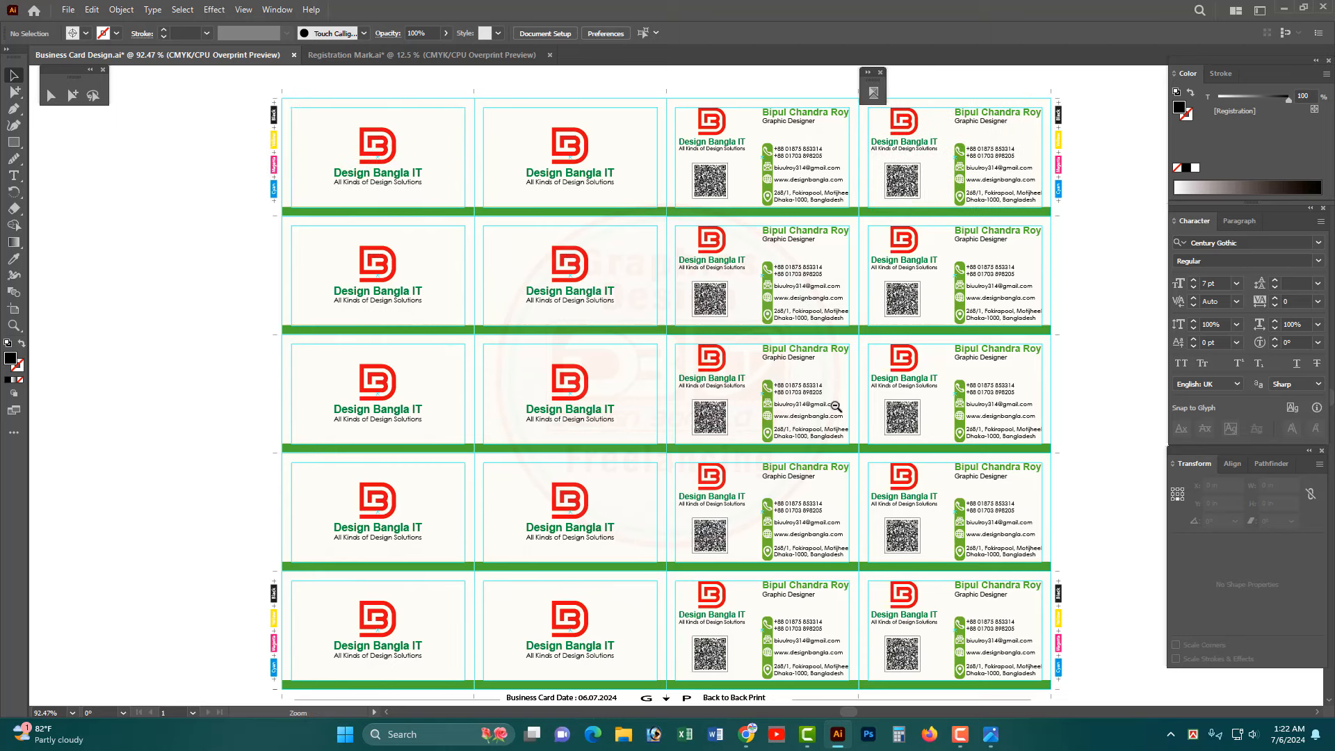
key("ctrl+minus")
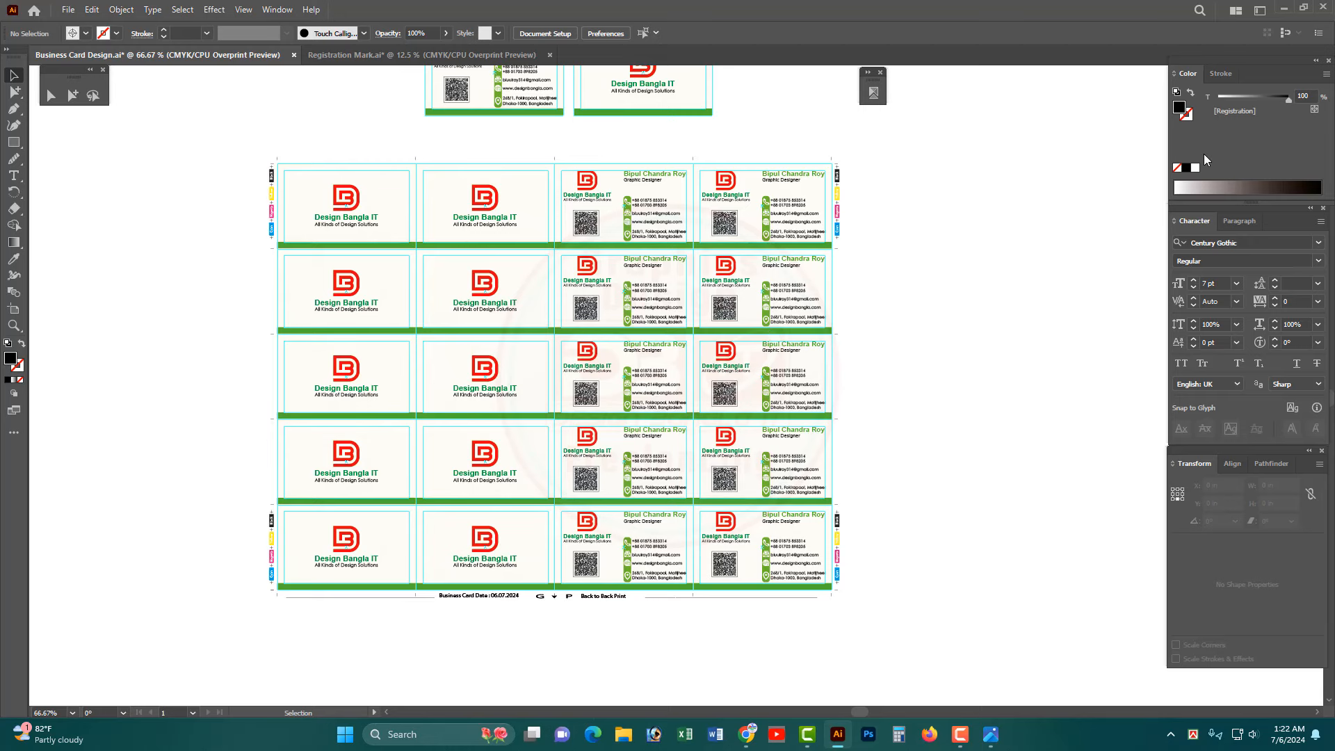
left_click(873, 93)
left_click_drag(823, 86, 1028, 106)
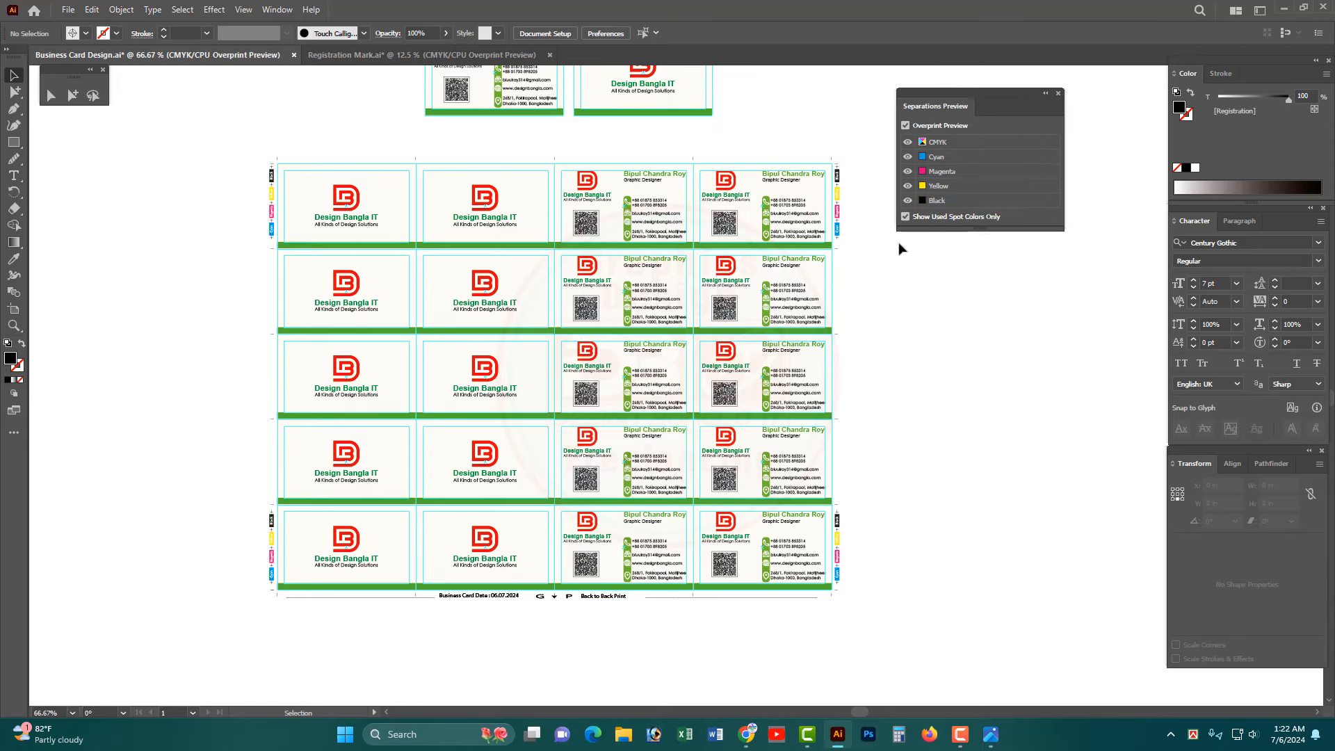
- Check the grid's black, yellow, magenta and cyan plates by hiding each one in turn and restoring it
left_click(907, 200)
left_click(908, 200)
left_click(908, 185)
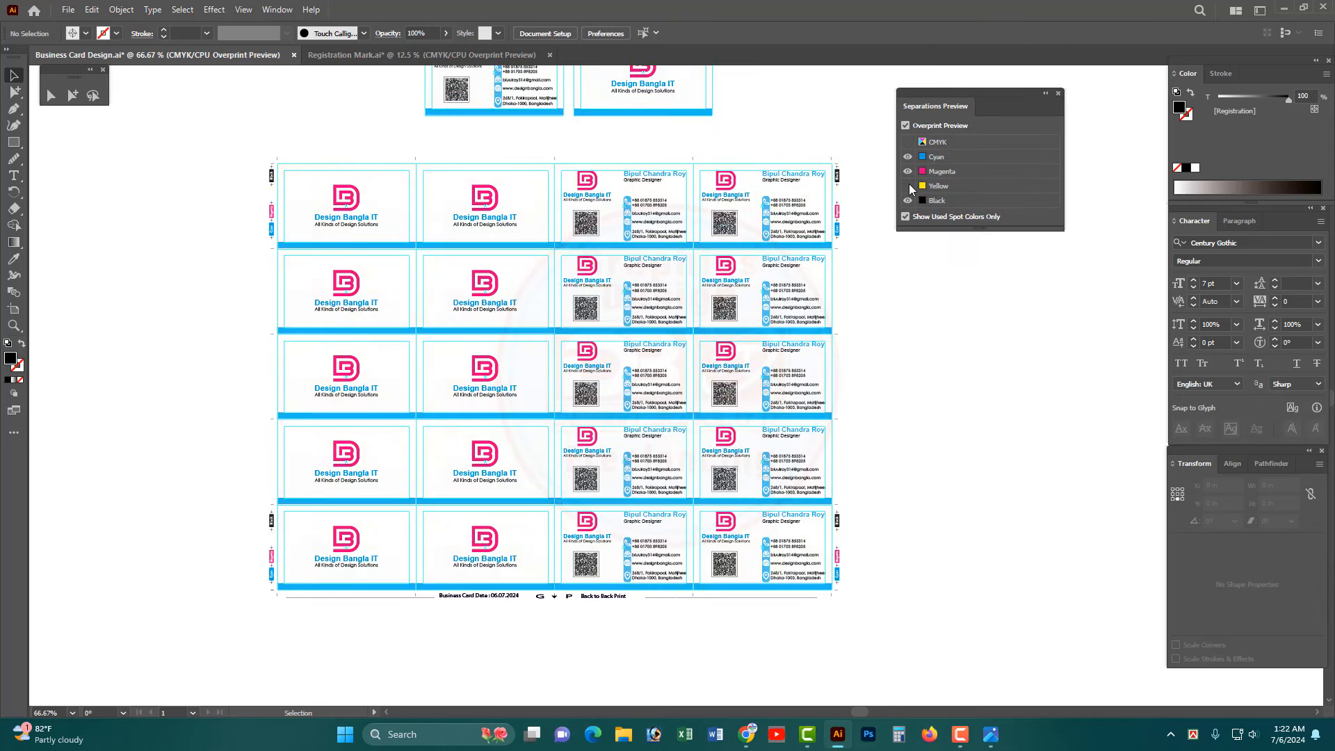
left_click(907, 186)
left_click(908, 171)
left_click(908, 171)
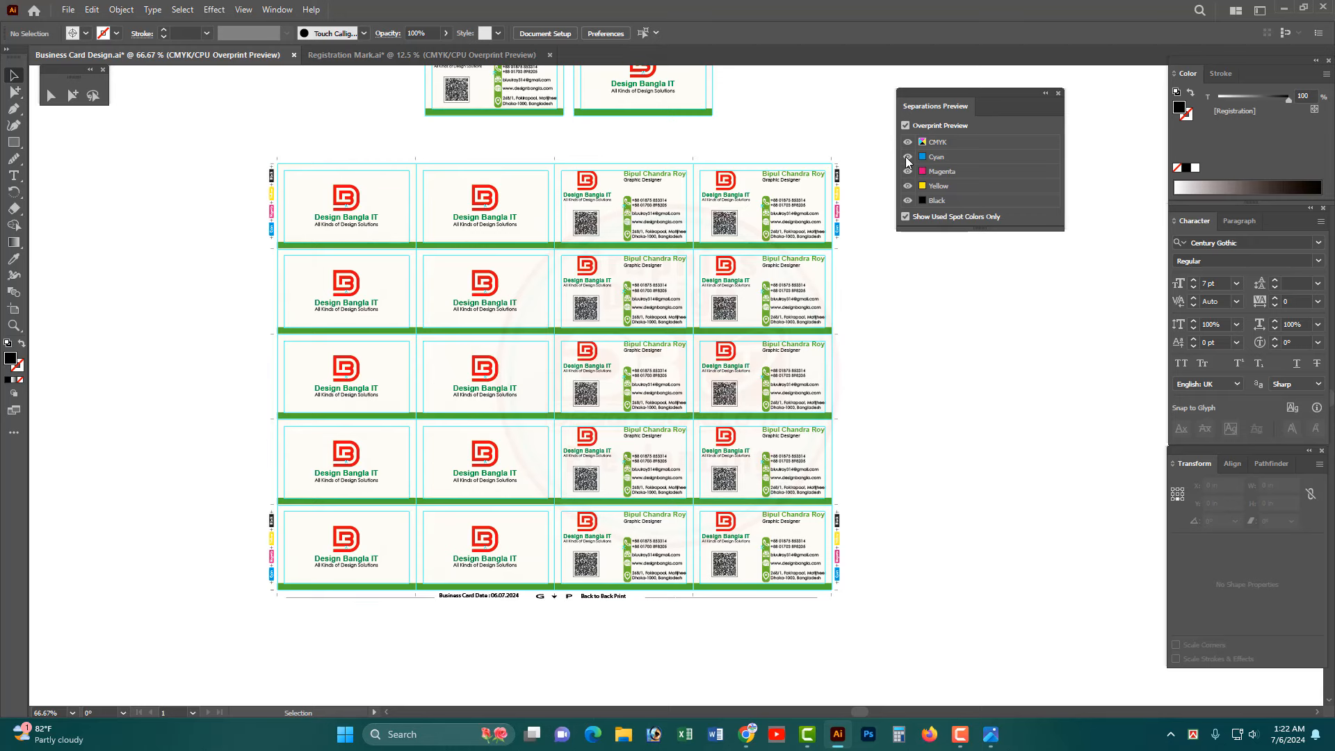
left_click(908, 157)
left_click(907, 157)
- Check that the card grid, colour bars and gripper line select as one group, and deselect it
left_click(795, 317)
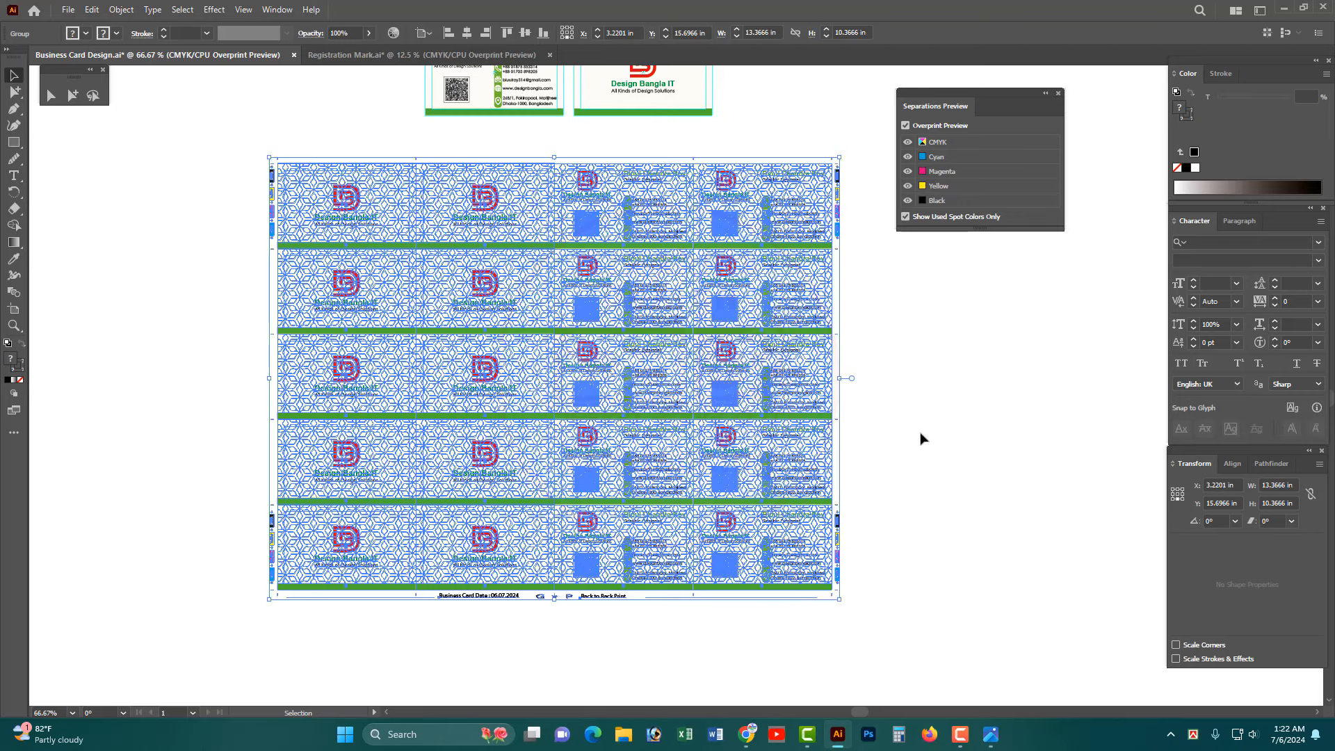
left_click(904, 402)
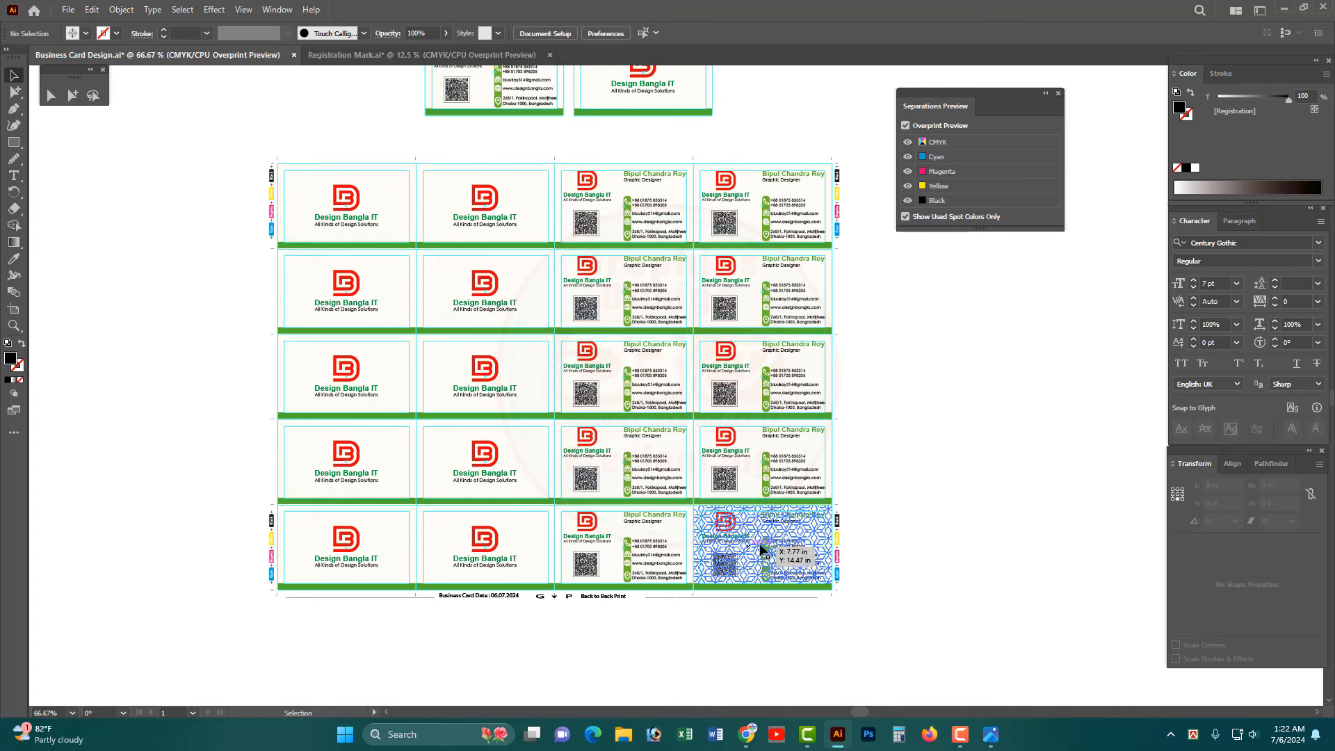
left_click(759, 545)
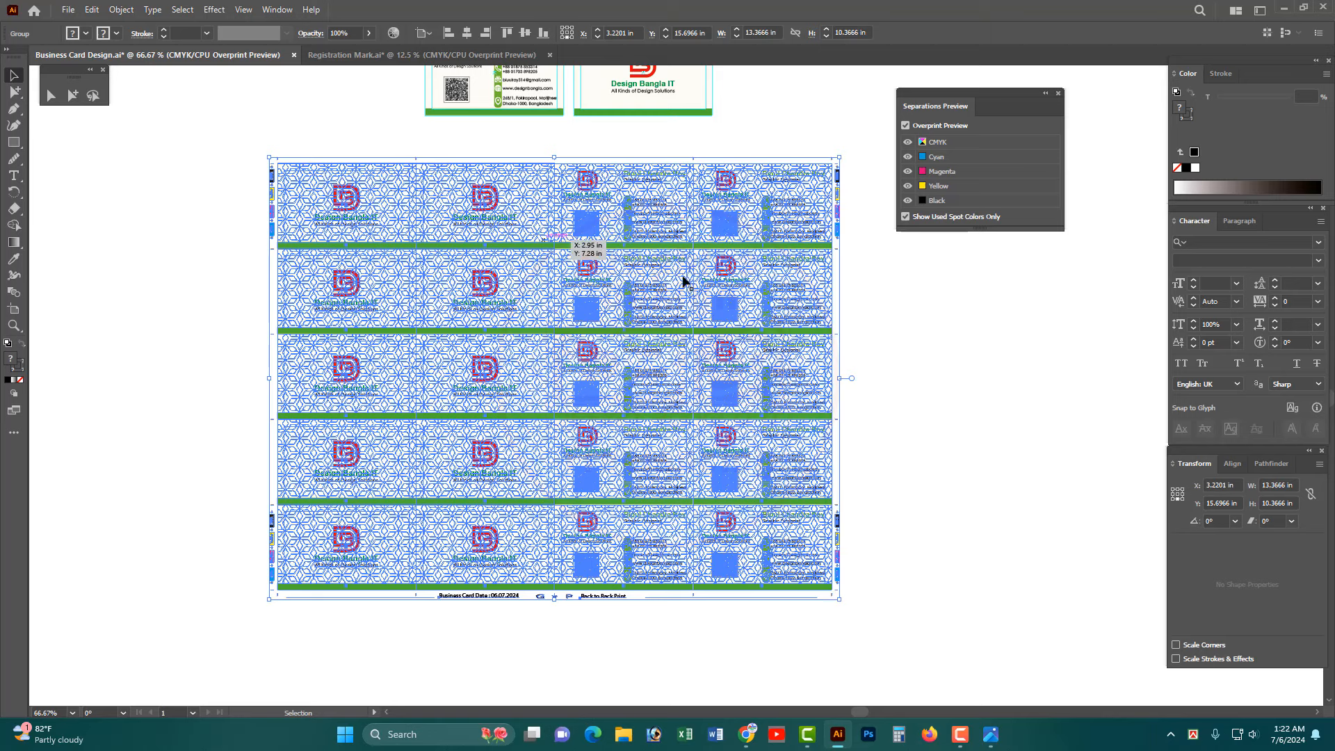
key("ctrl+shift+a")
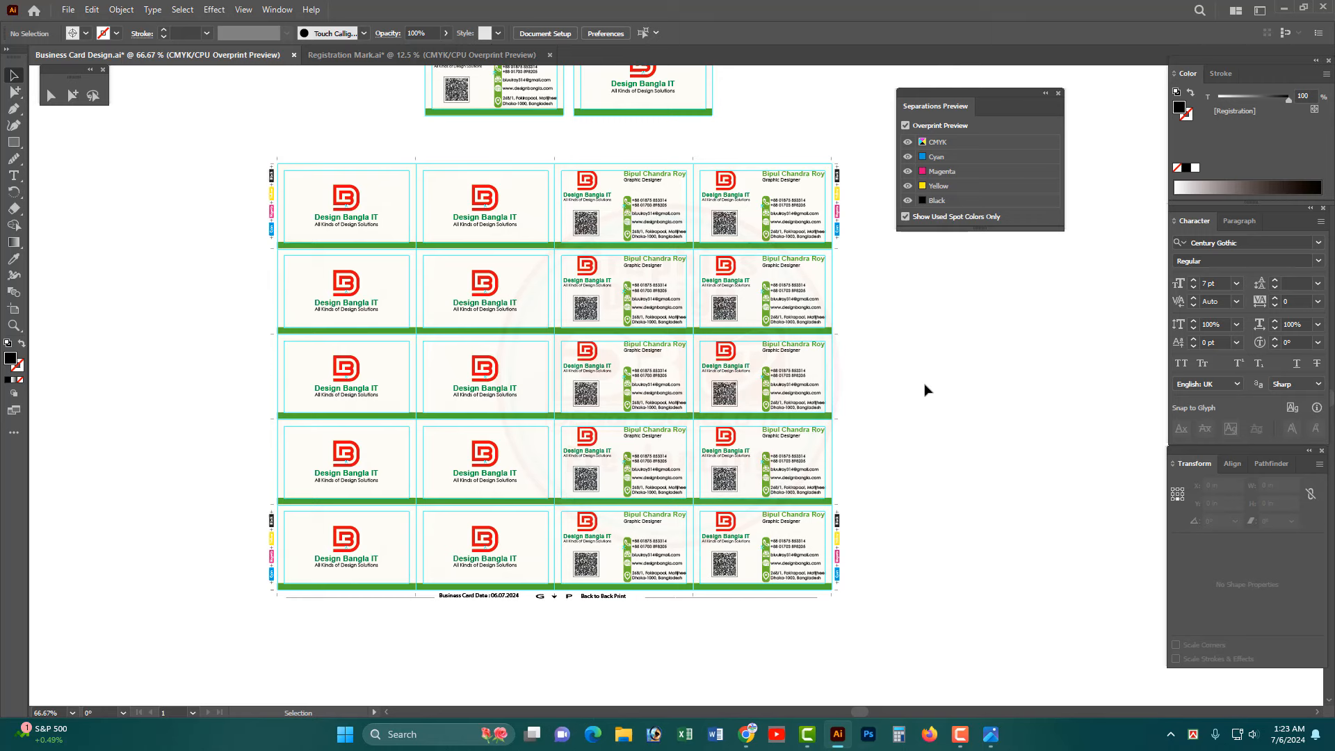
- Close the Registration Mark.ai document
left_click(550, 56)
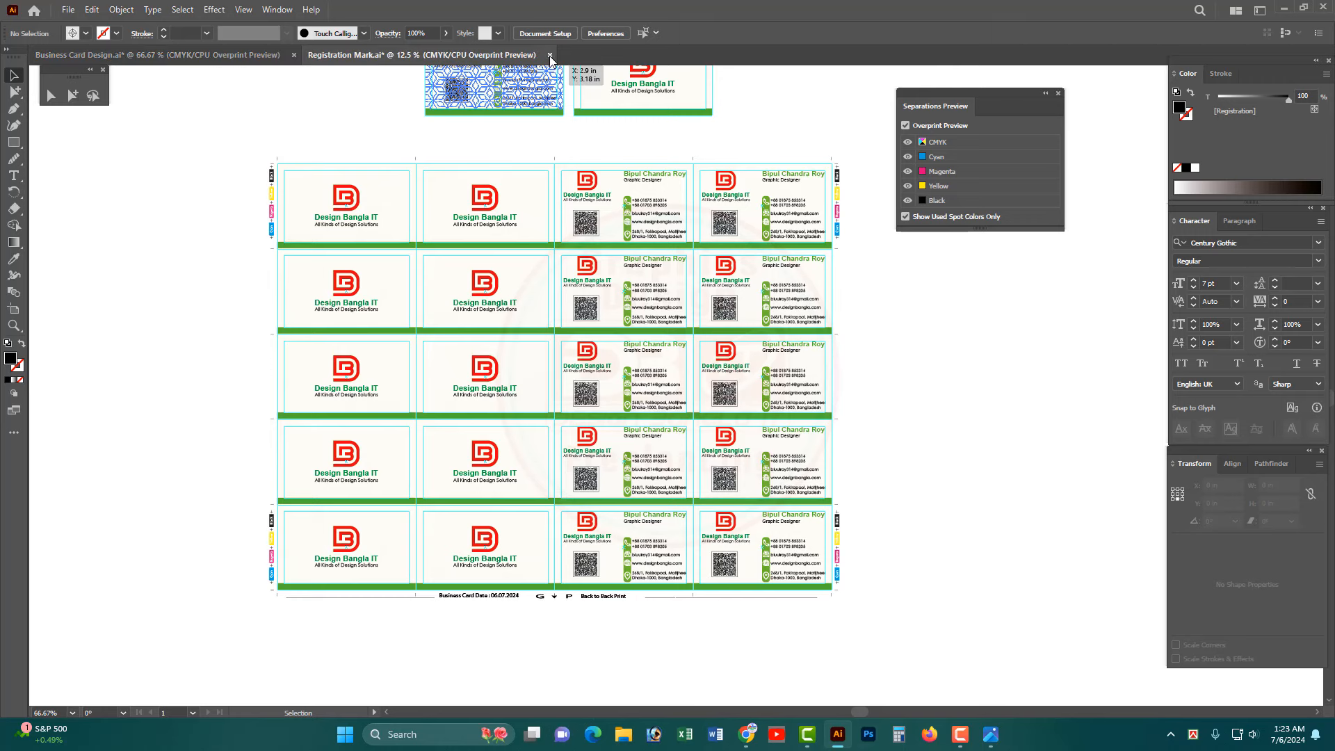
left_click(550, 56)
left_click(736, 384)
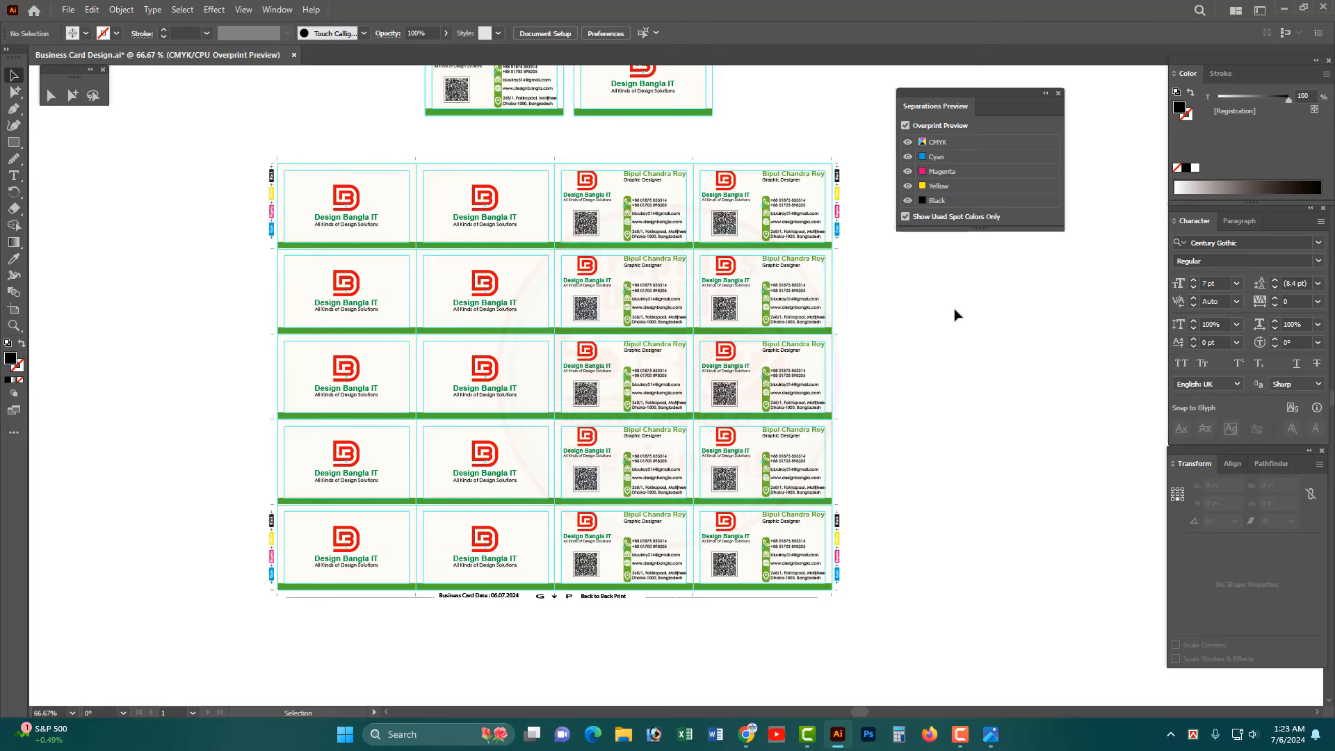
- Deselect the card grid and save the Business Card Design.ai document
left_click_drag(229, 141, 983, 654)
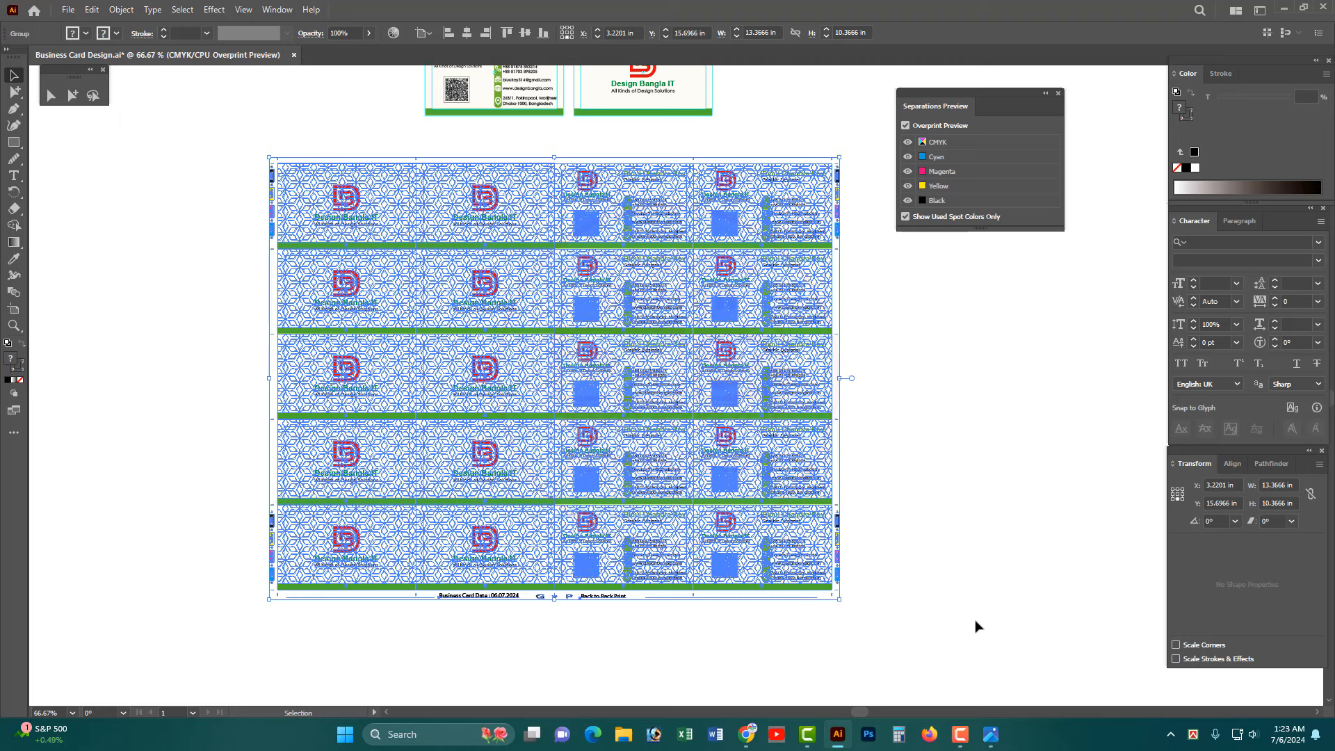
left_click(931, 447)
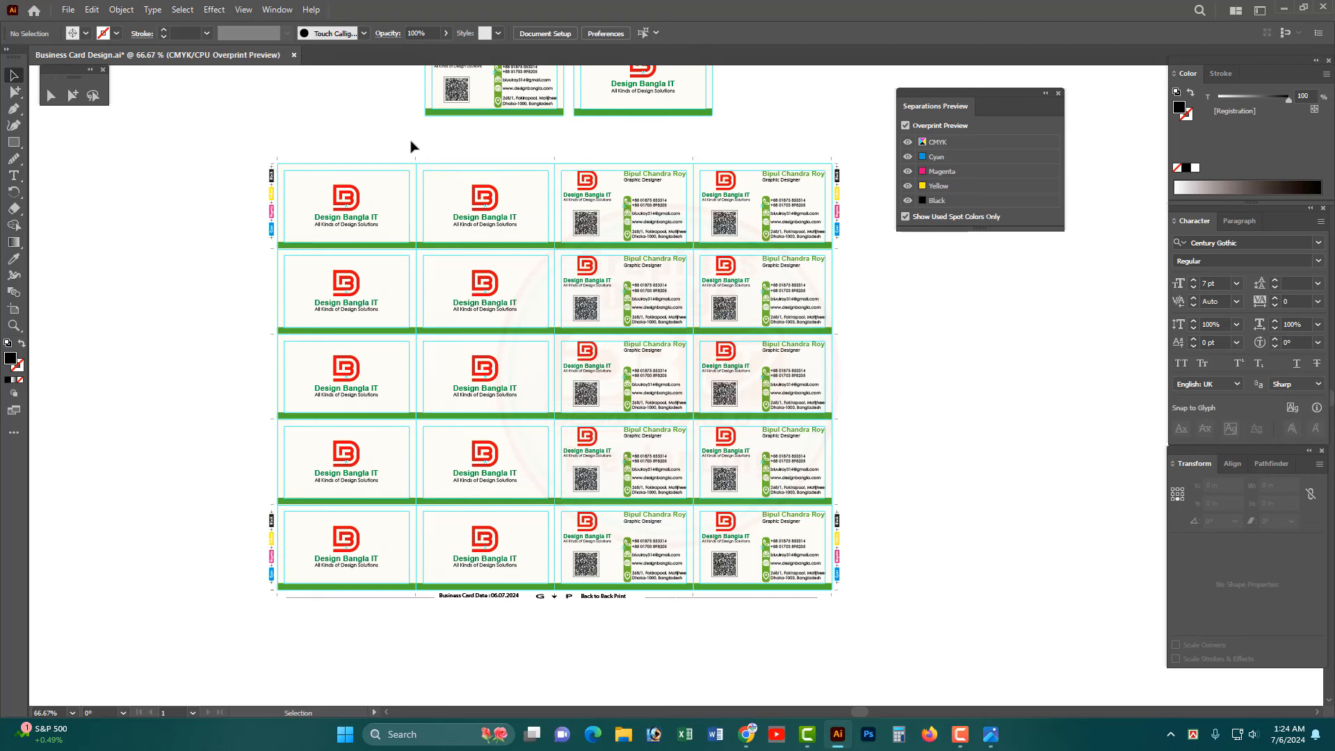
scroll(574, 398, "up", 2)
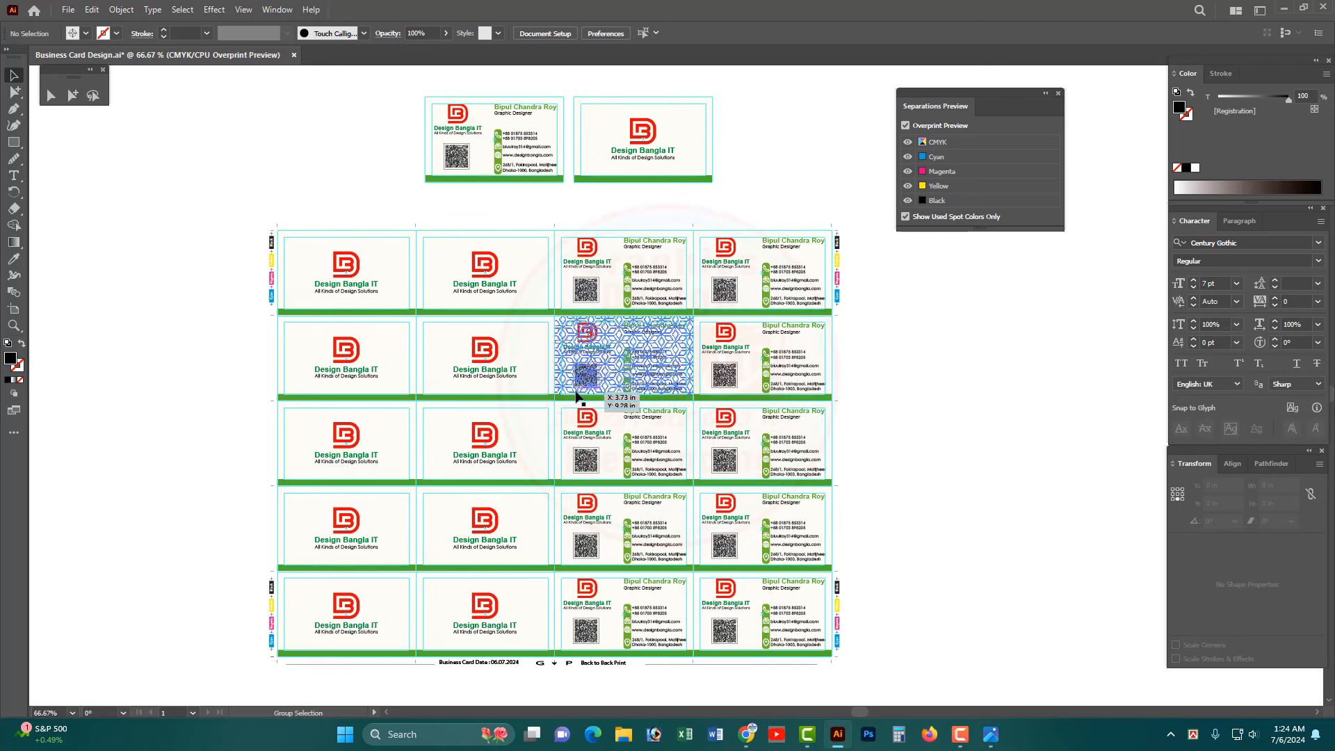
key("ctrl+s")
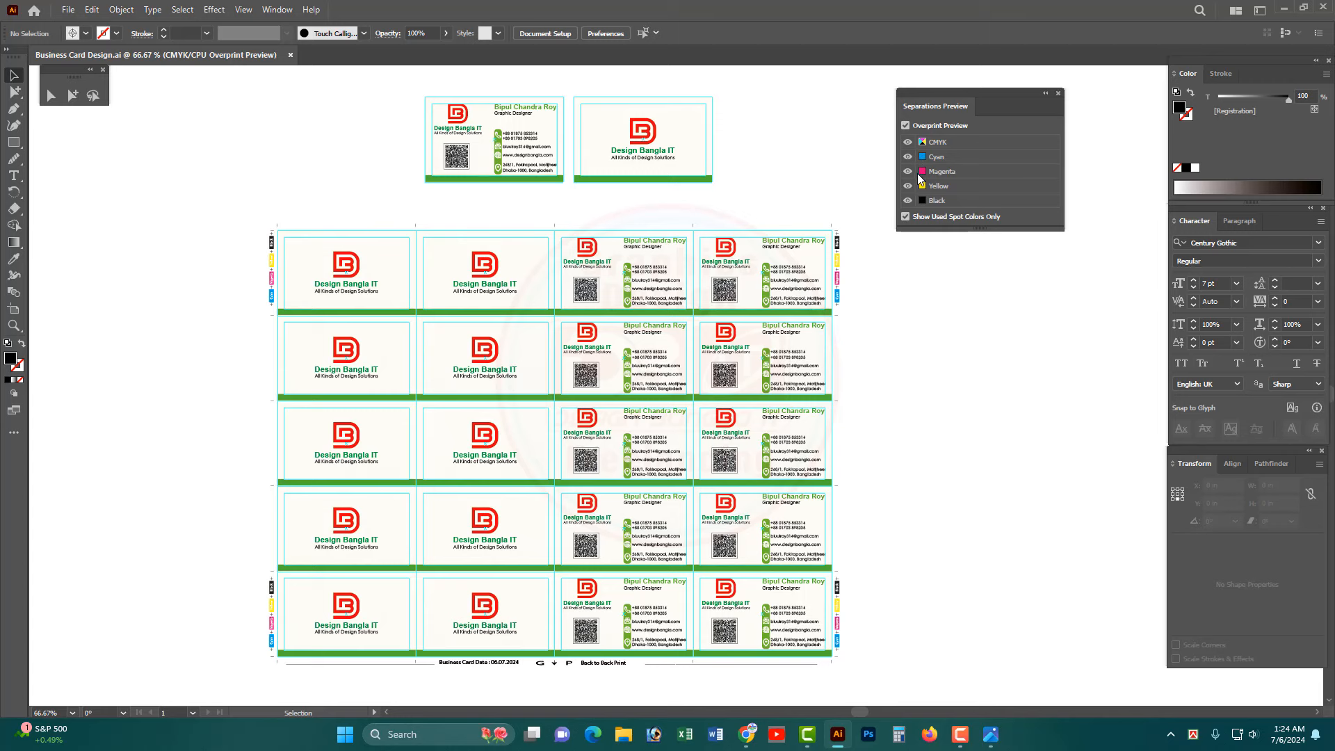
- Inspect the artwork behind the black plate around a card's QR code by hiding black and restoring it
left_click(908, 200)
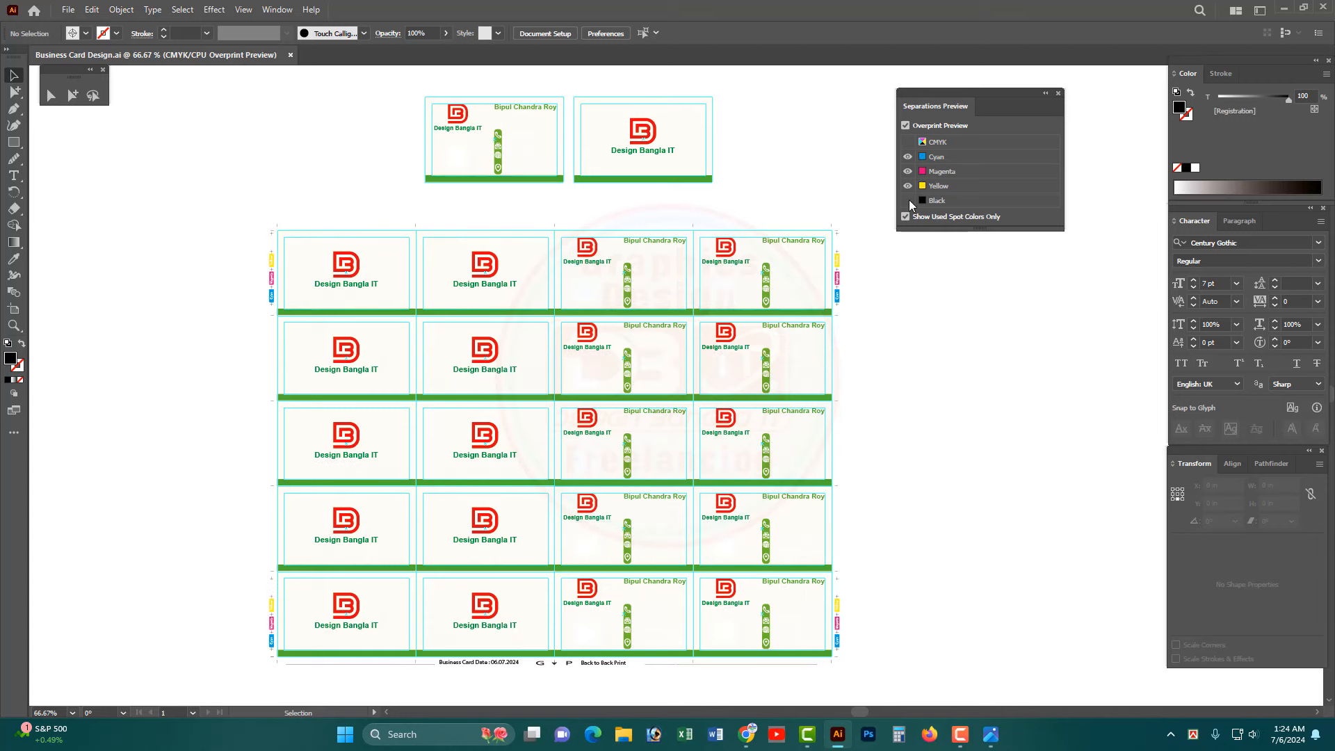
left_click(909, 200)
left_click(909, 201)
left_click(908, 200)
key("ctrl+space")
left_click_drag(526, 250, 688, 356)
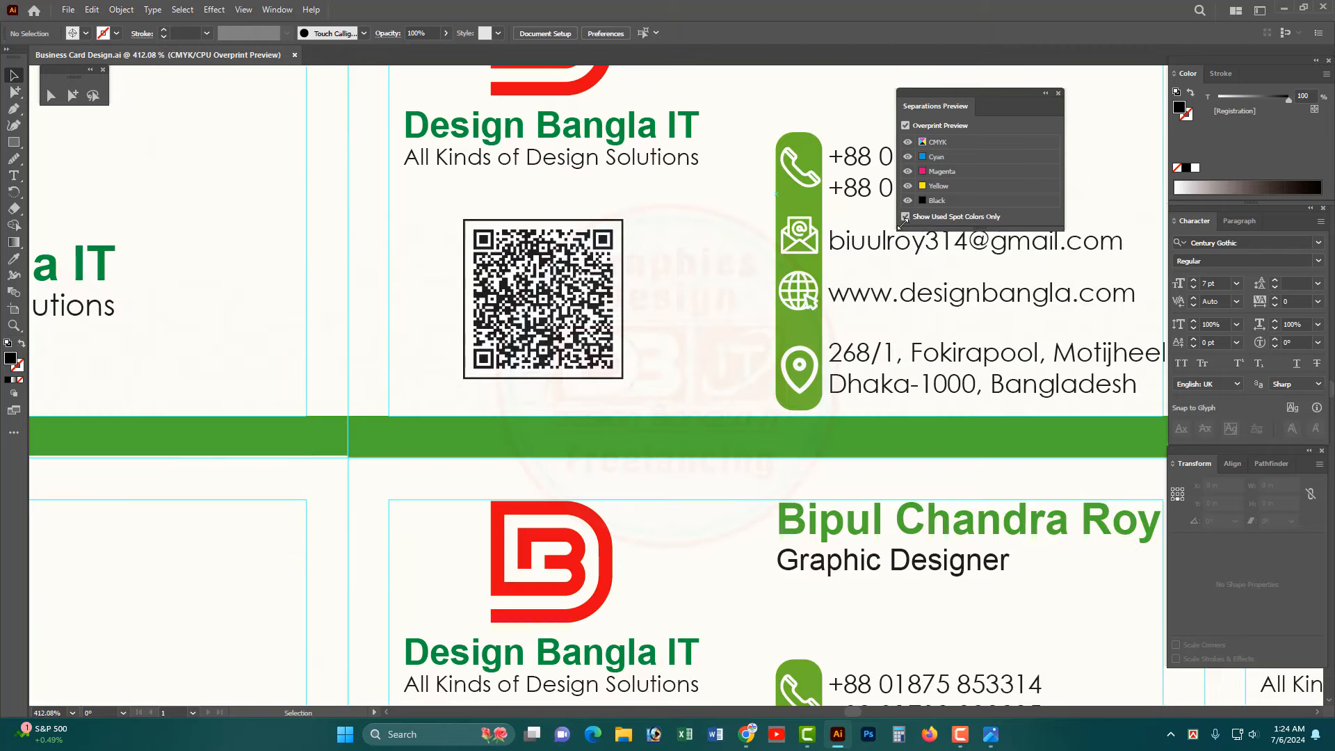
left_click(908, 200)
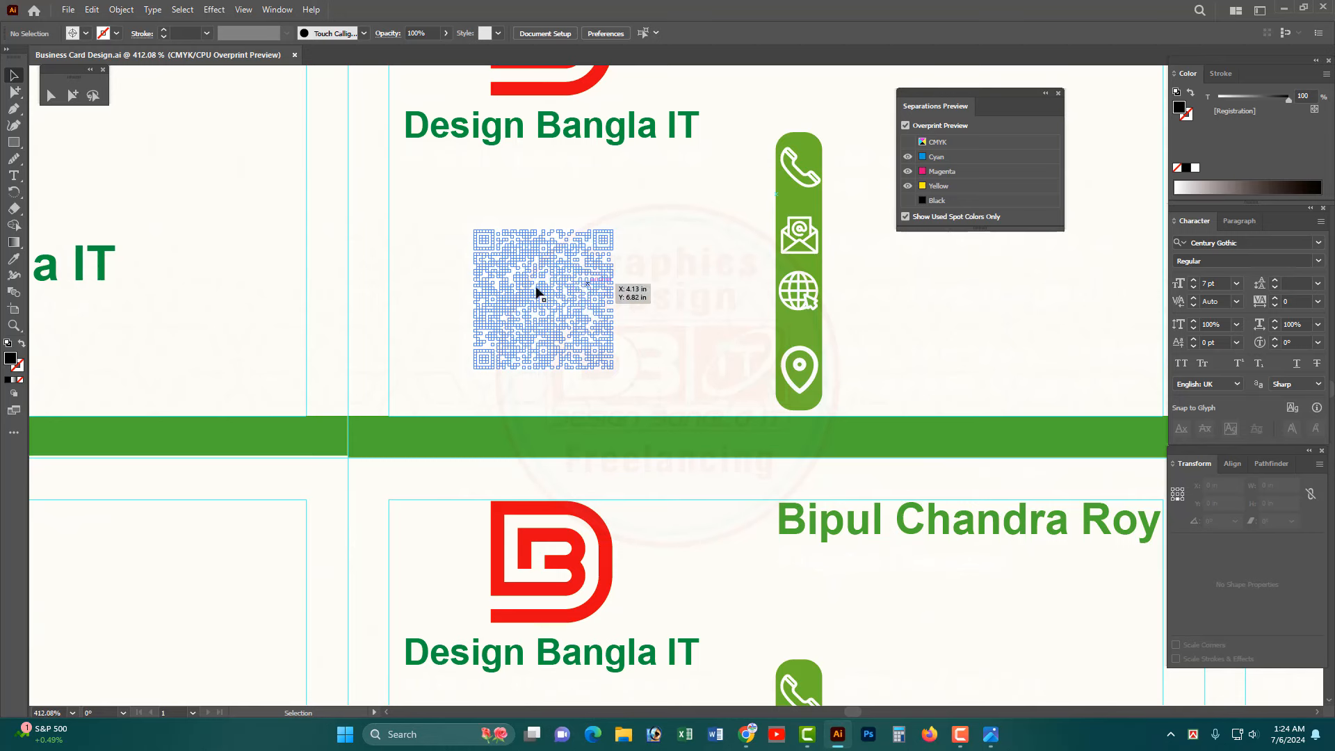
left_click(908, 200)
key("ctrl+0")
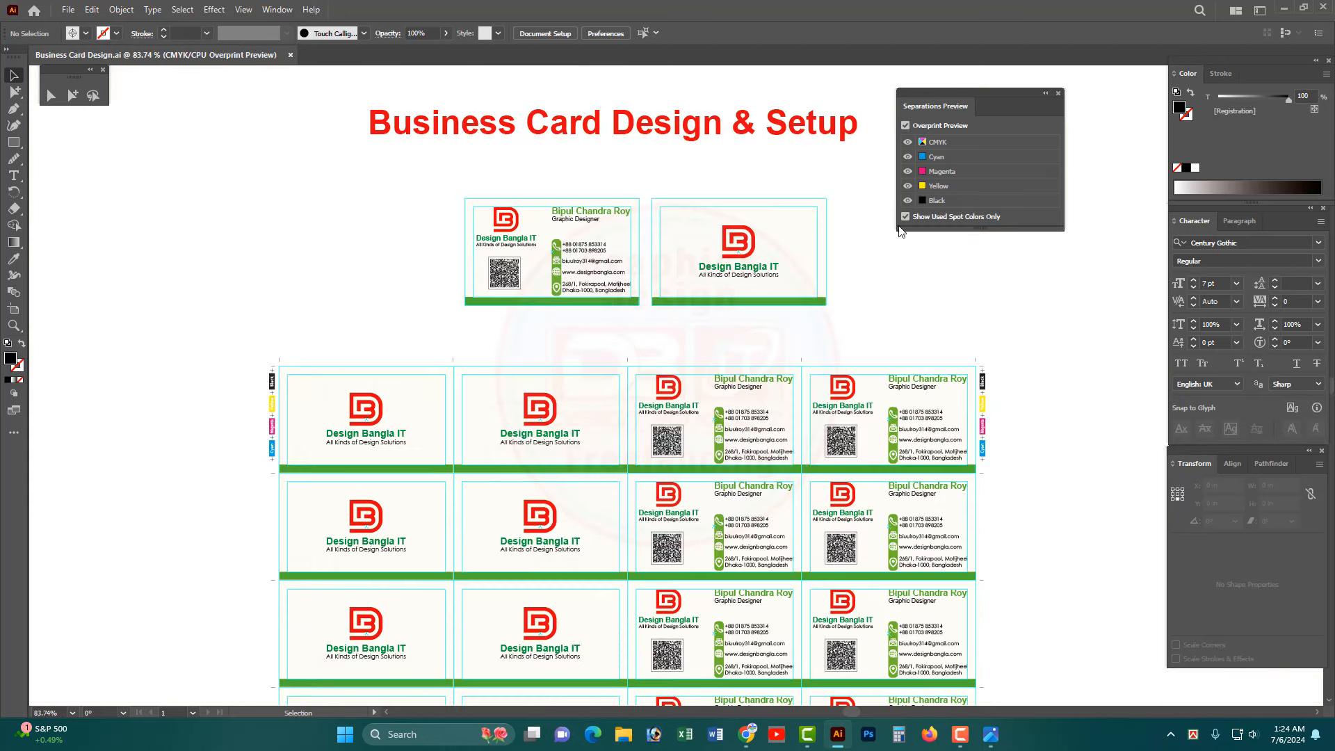
- Apply Overprint Black to the whole grouped card grid and deselect it
left_click_drag(836, 392, 831, 228)
left_click(824, 306)
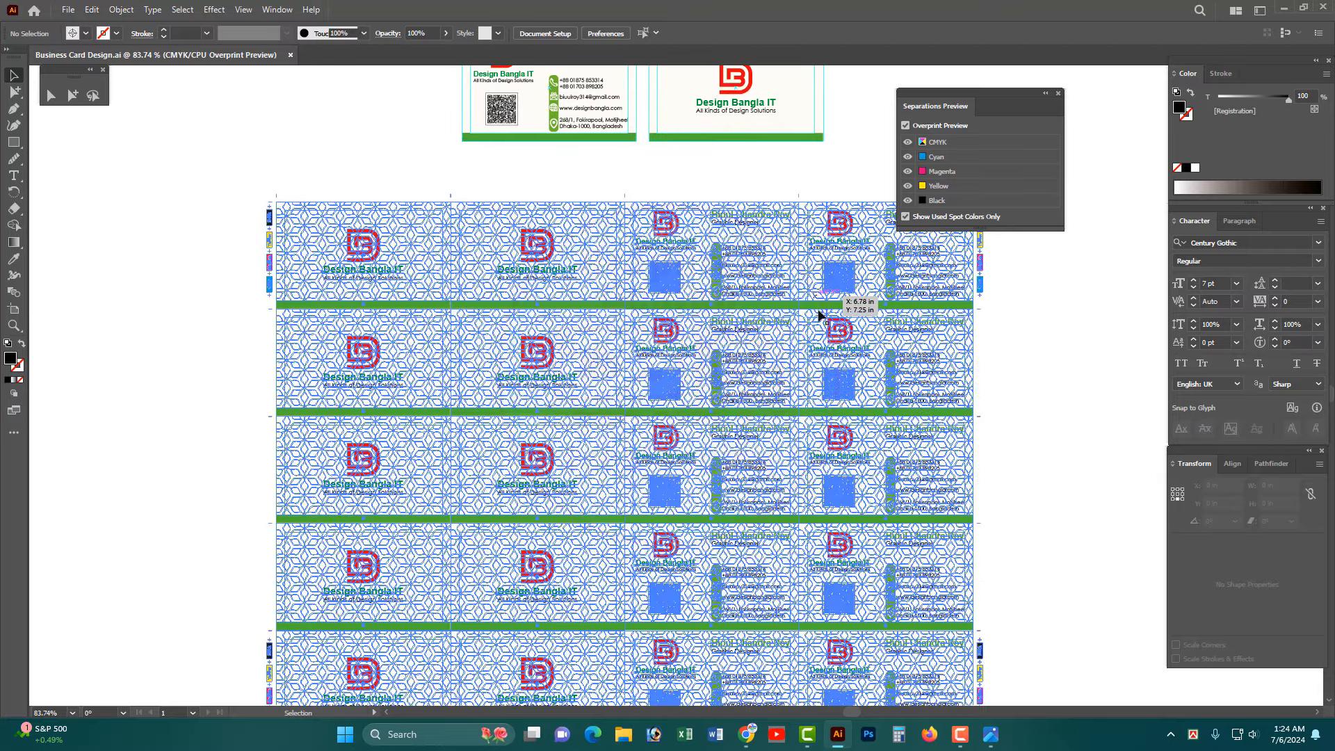
left_click(91, 9)
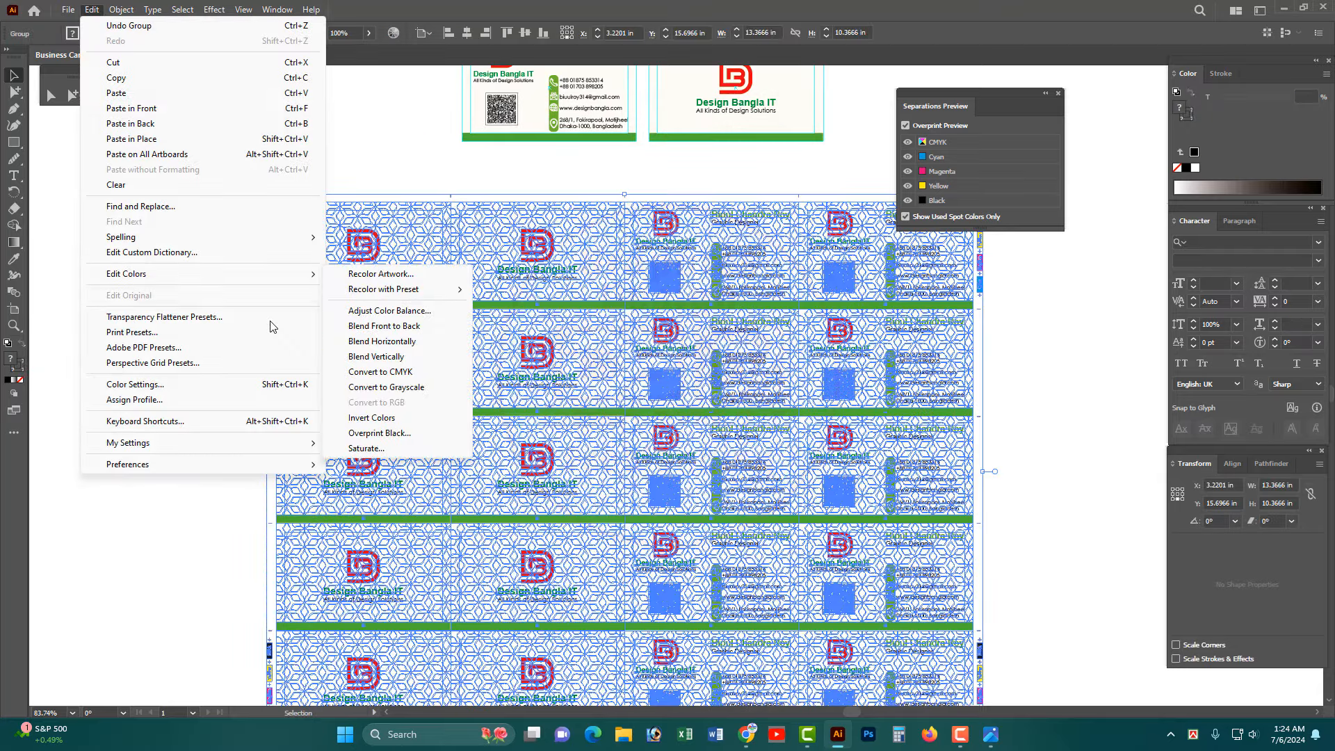
left_click(379, 433)
left_click(633, 440)
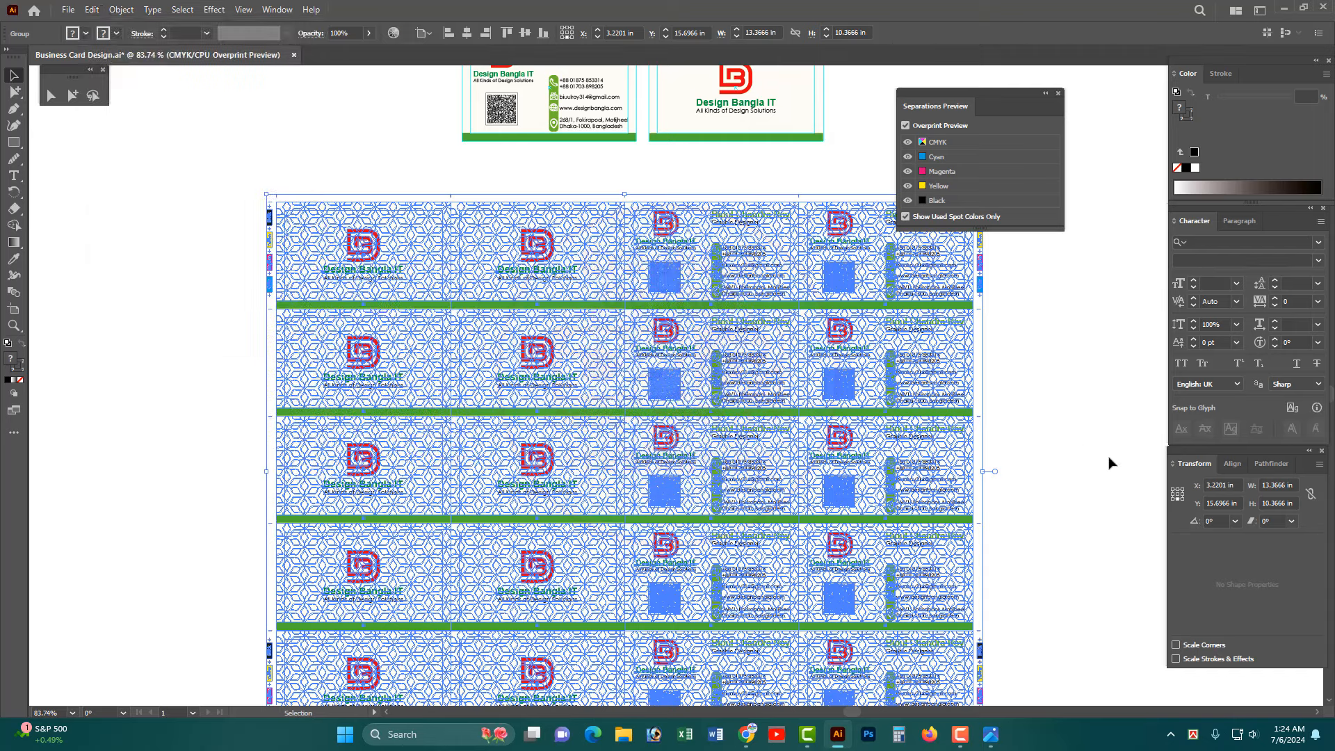
left_click(1108, 462)
- Check the black overprint at a QR code with the black plate hidden, selecting the white square behind it, and restore black
left_click_drag(595, 205, 758, 332)
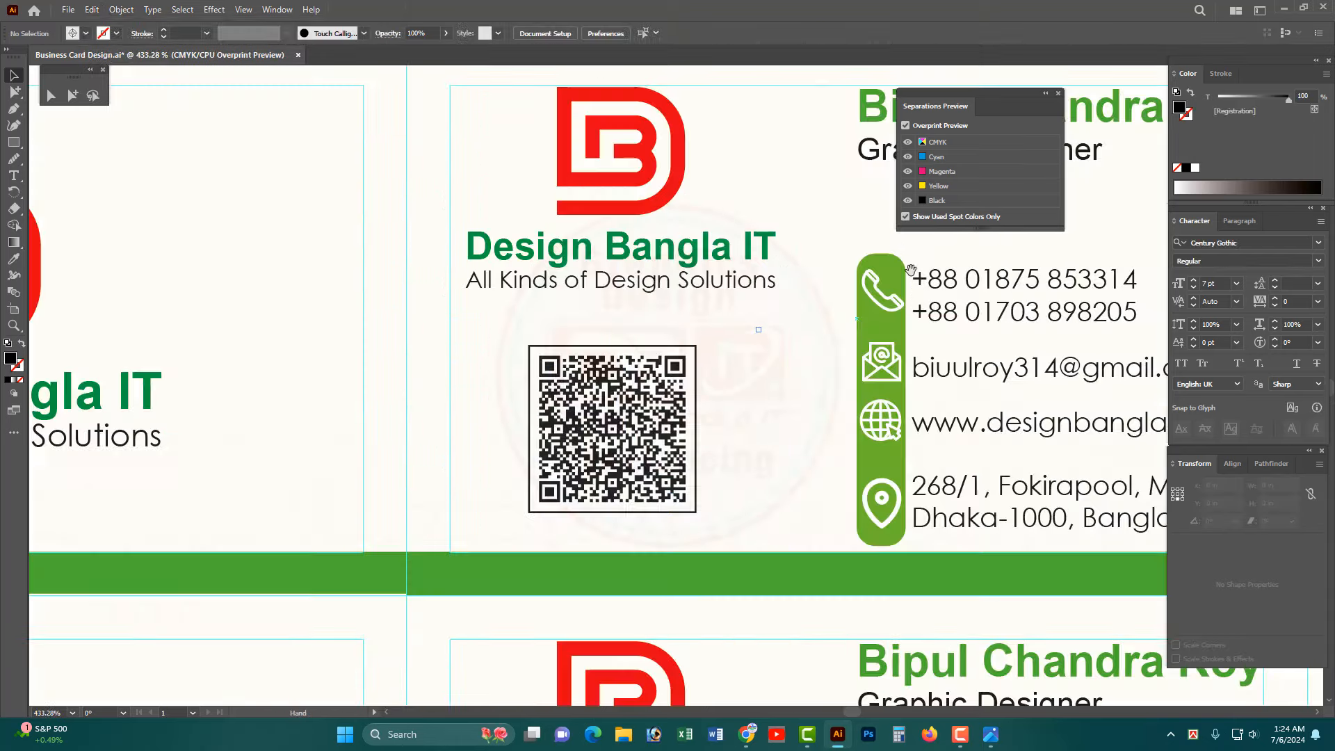
left_click(907, 200)
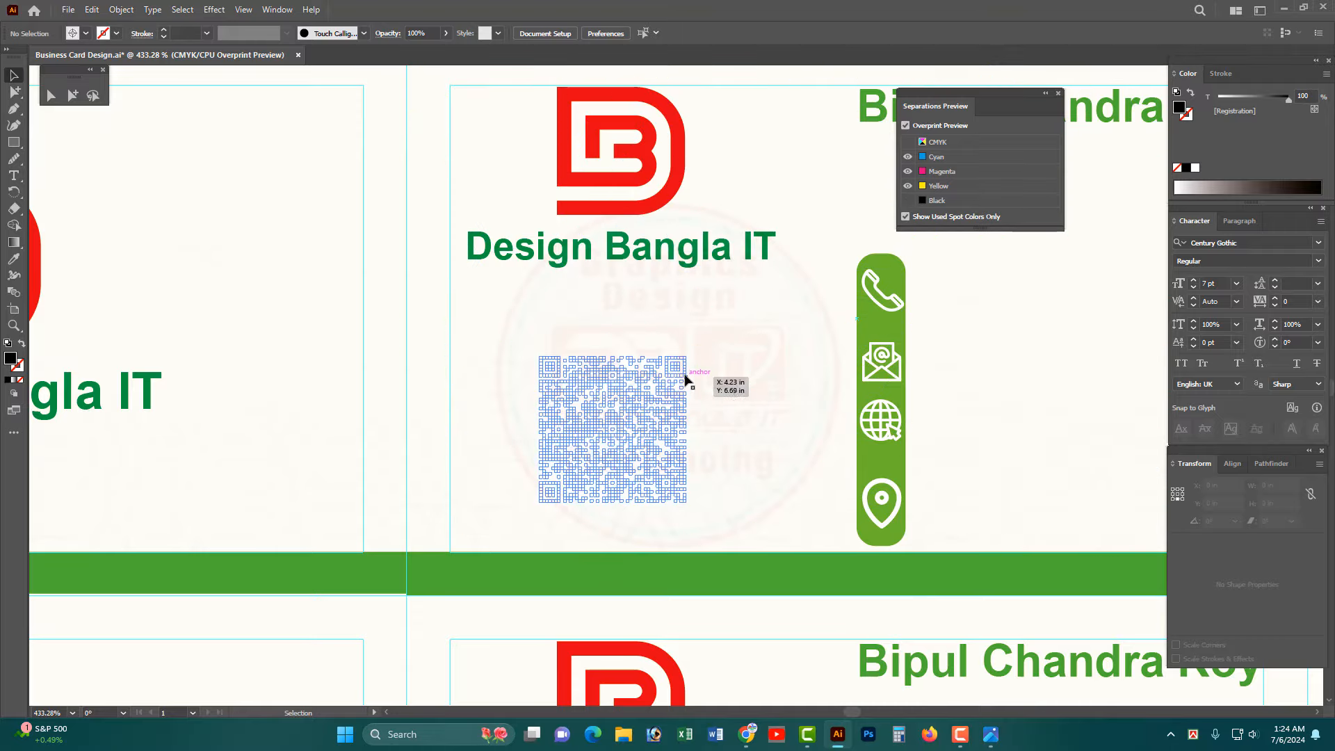
left_click(72, 95)
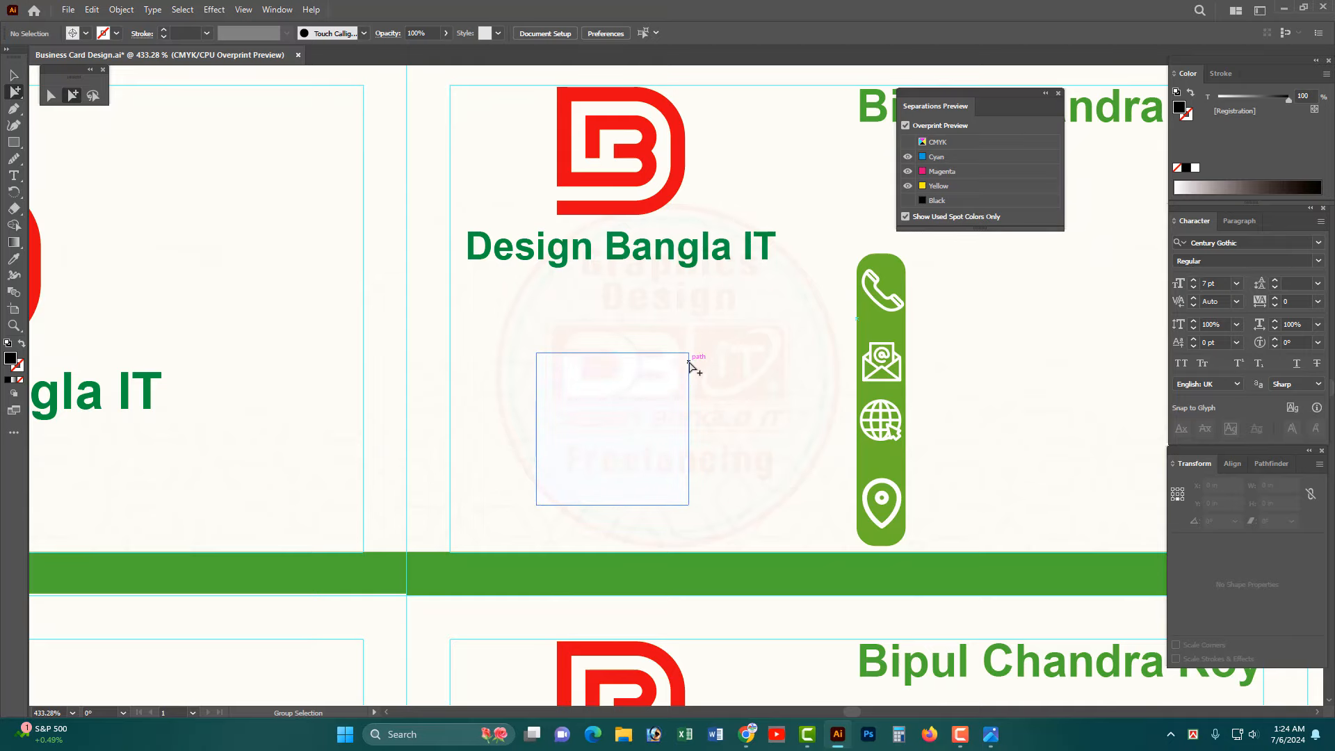
left_click(689, 361)
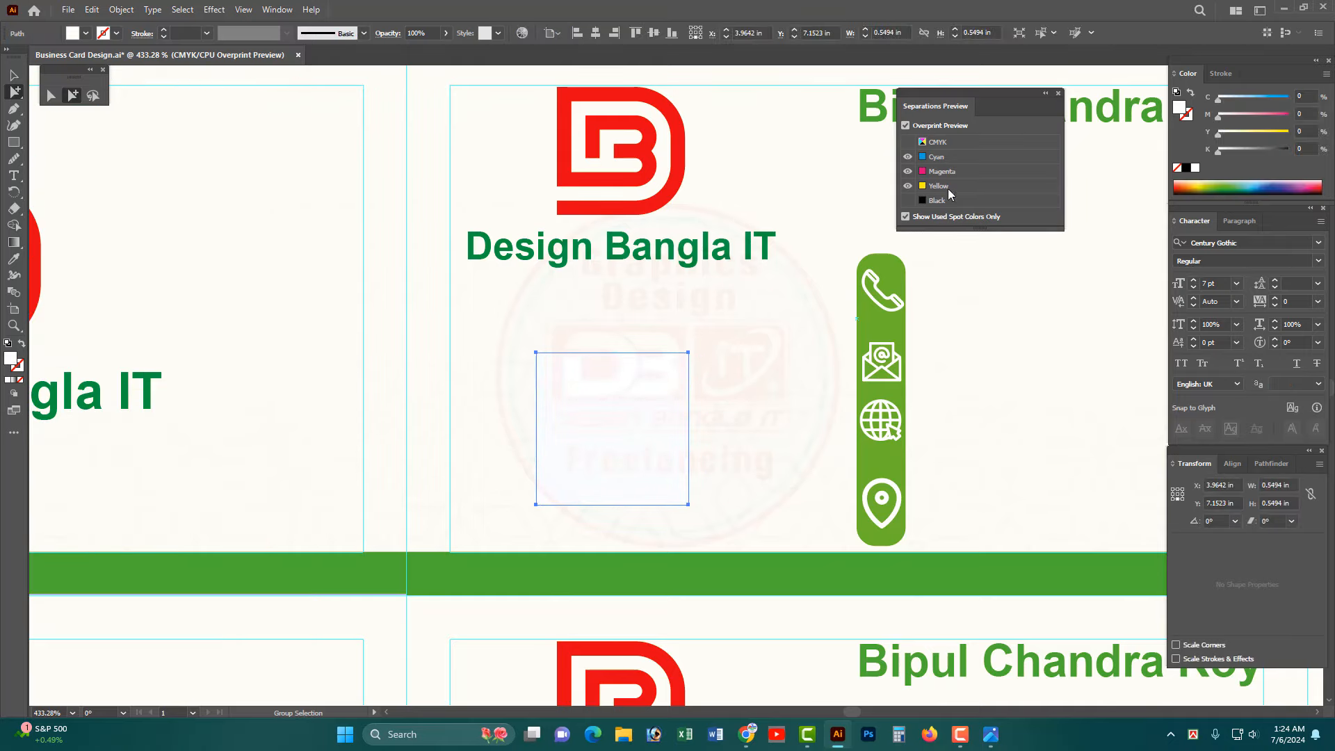
left_click(908, 200)
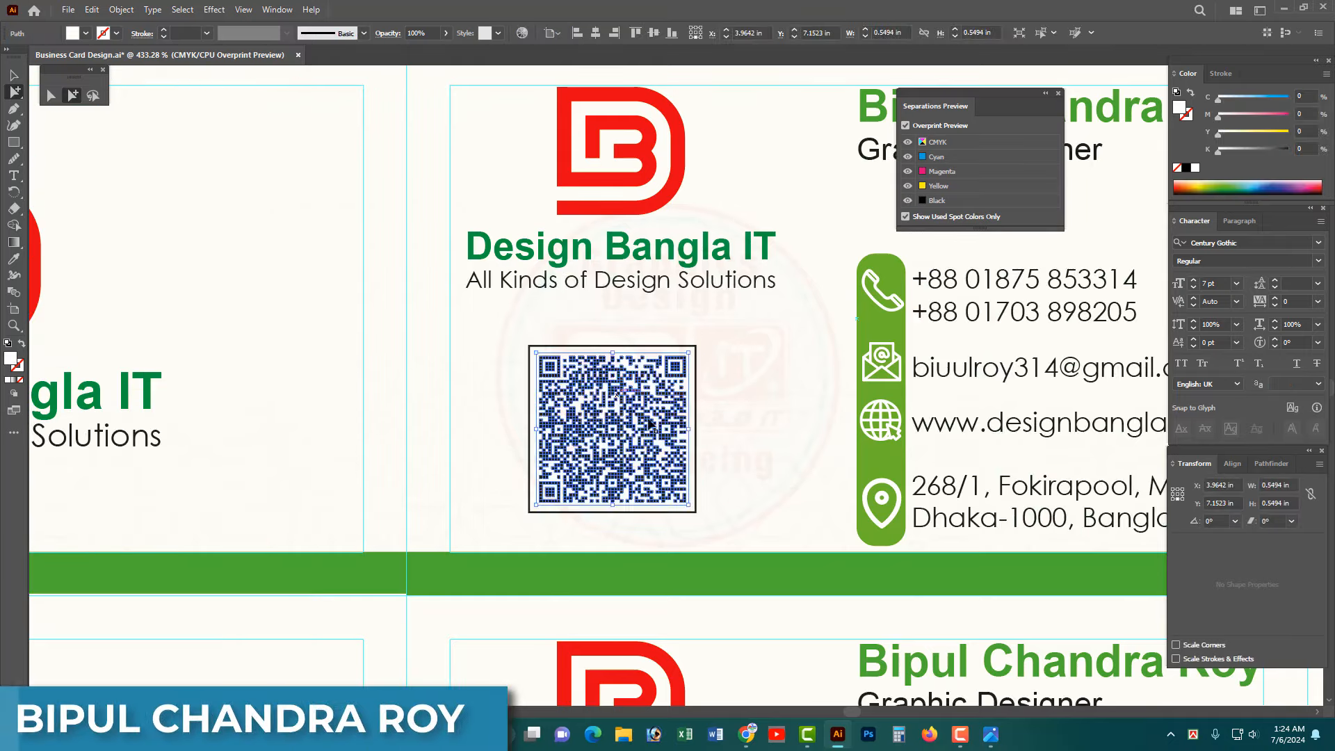
- Examine both card sides across the grid with the black plate hidden, restore black, and clear the selection
scroll(619, 387, "down", 3)
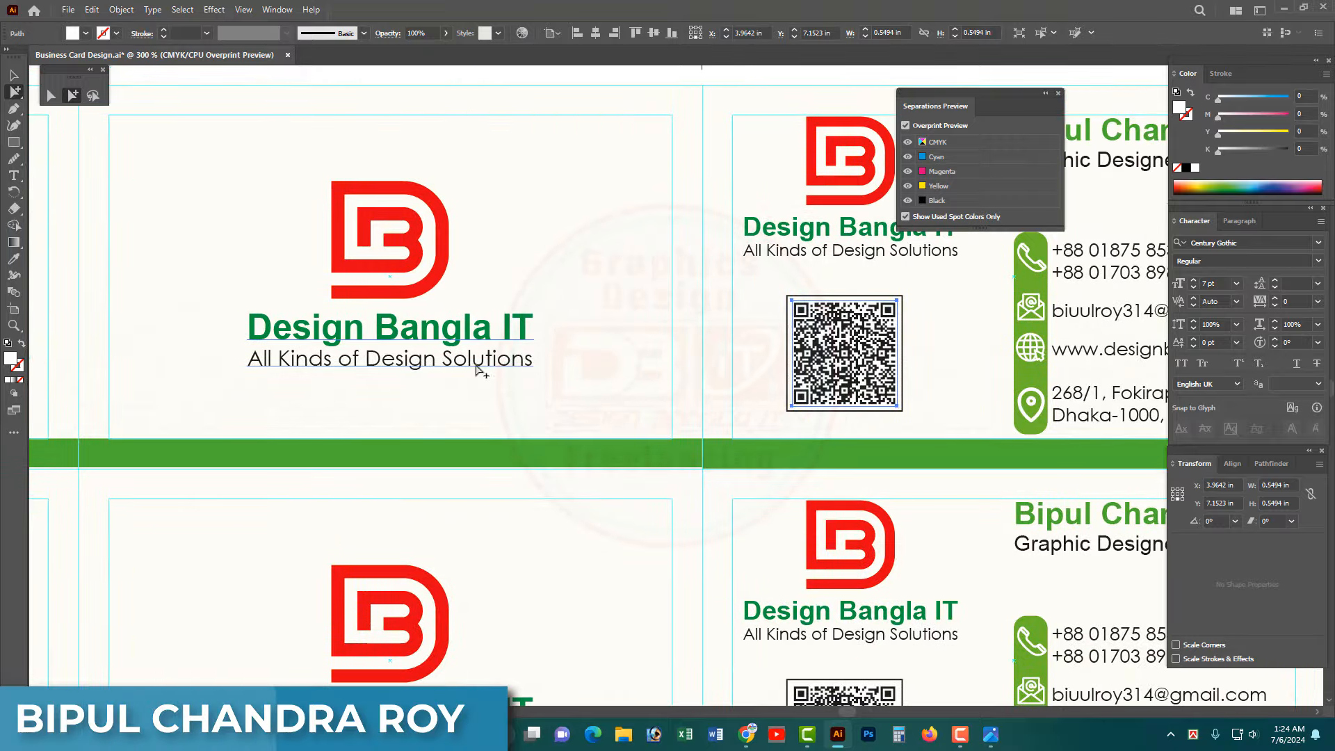
left_click(908, 200)
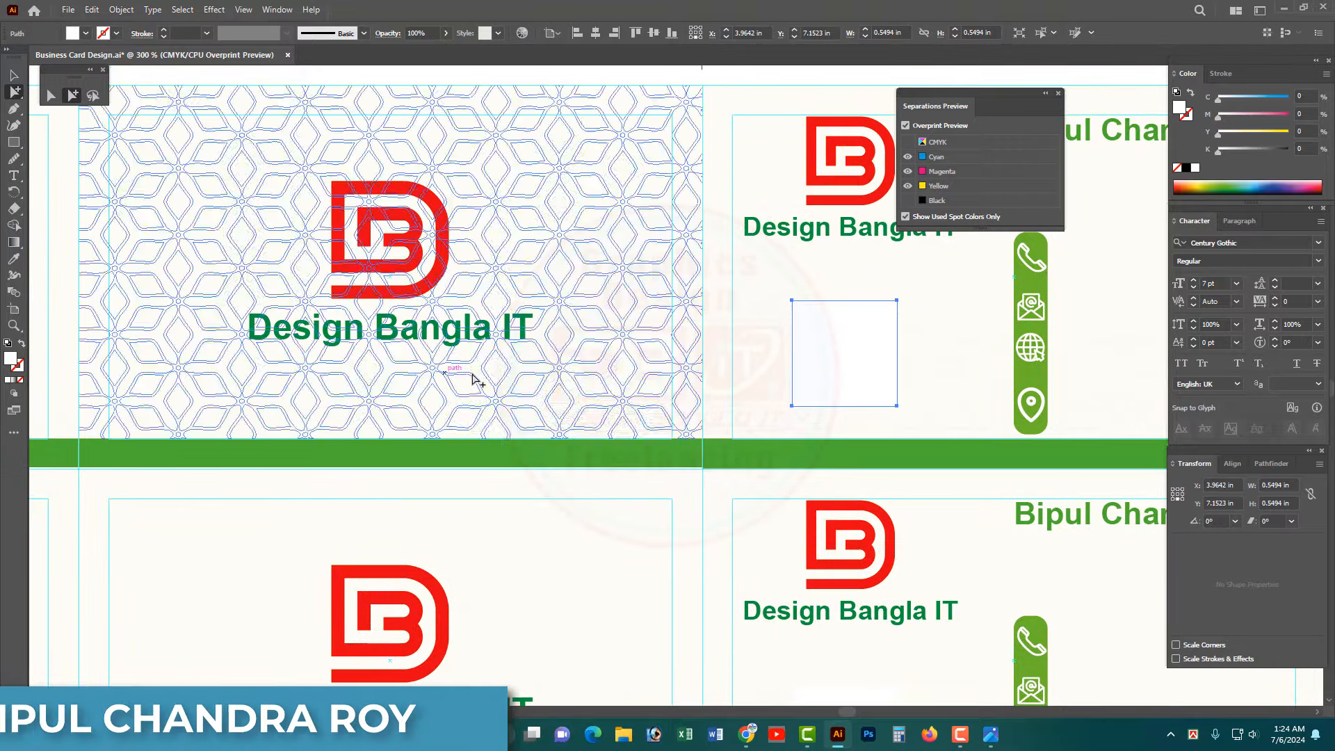
left_click(813, 406, "ctrl+alt")
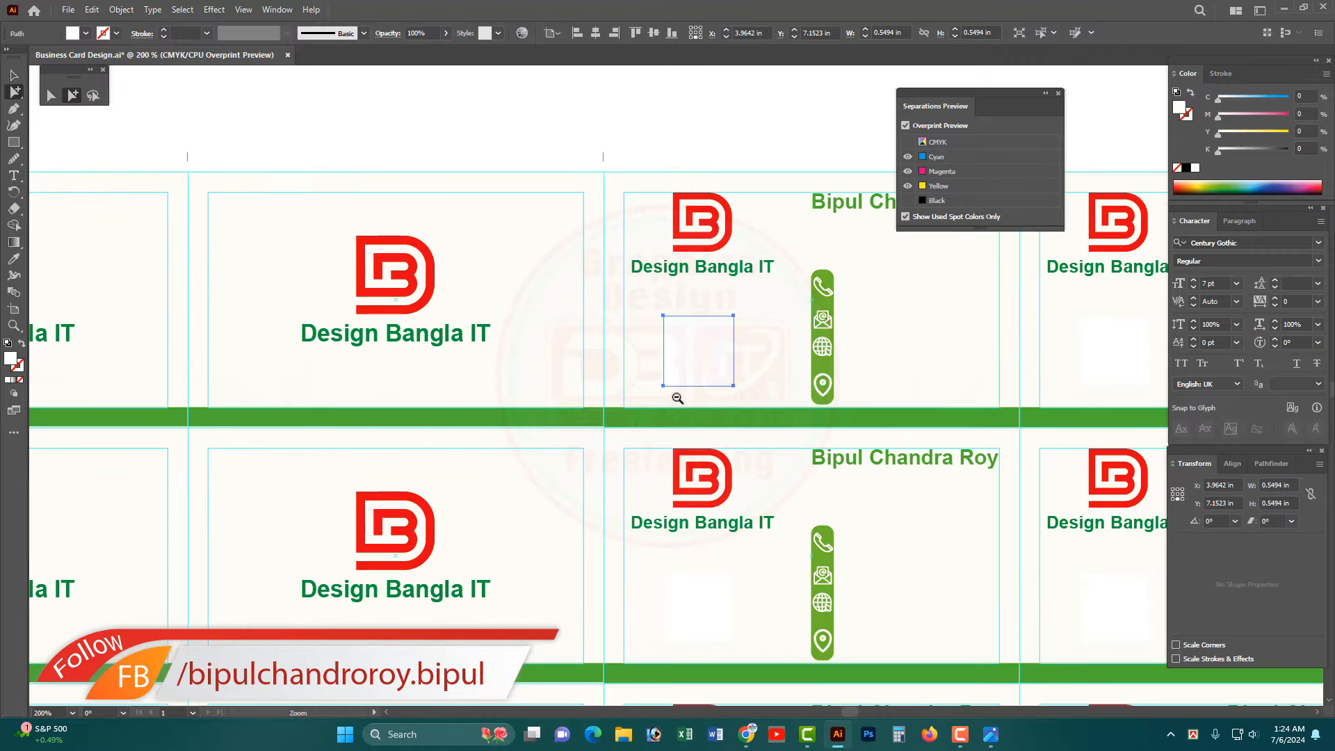
left_click(677, 399, "ctrl+alt")
left_click(677, 399, "ctrl+alt")
left_click(909, 200)
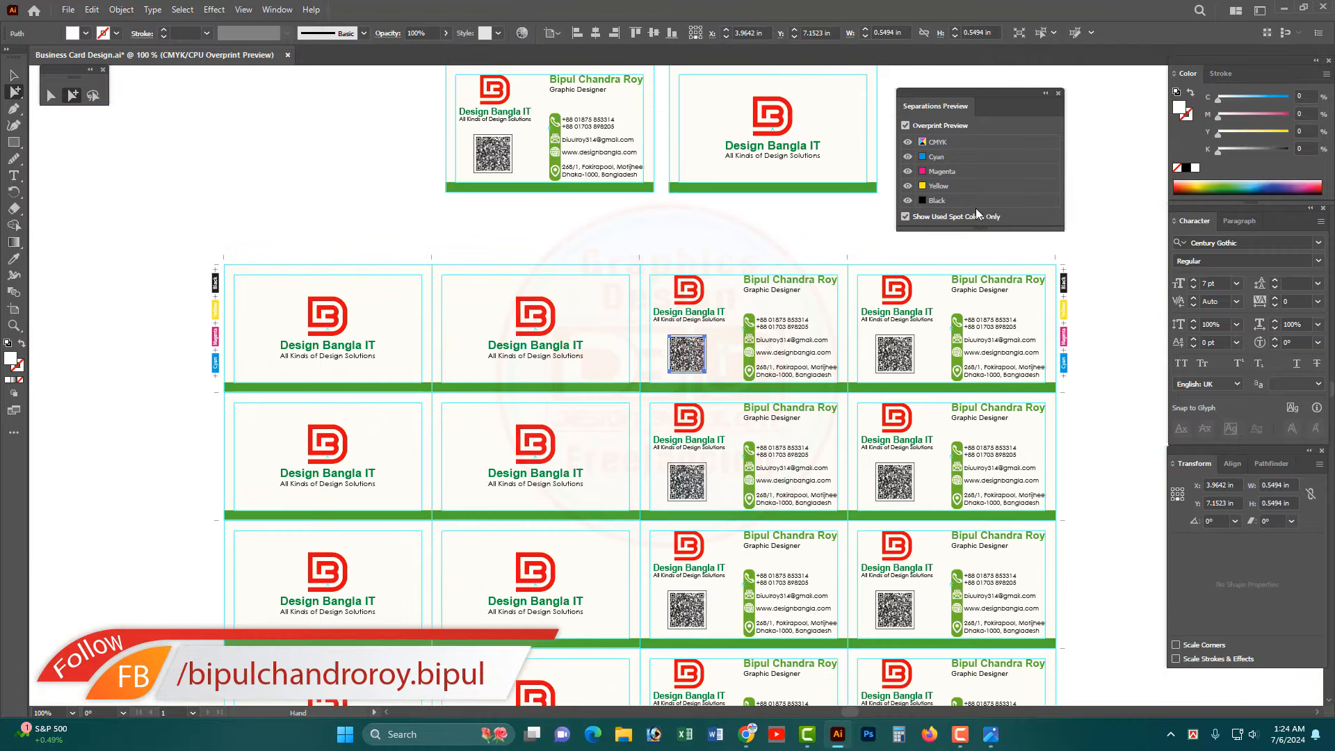
left_click(891, 453, "ctrl+alt")
left_click_drag(961, 458, 958, 388)
left_click_drag(941, 443, 989, 430)
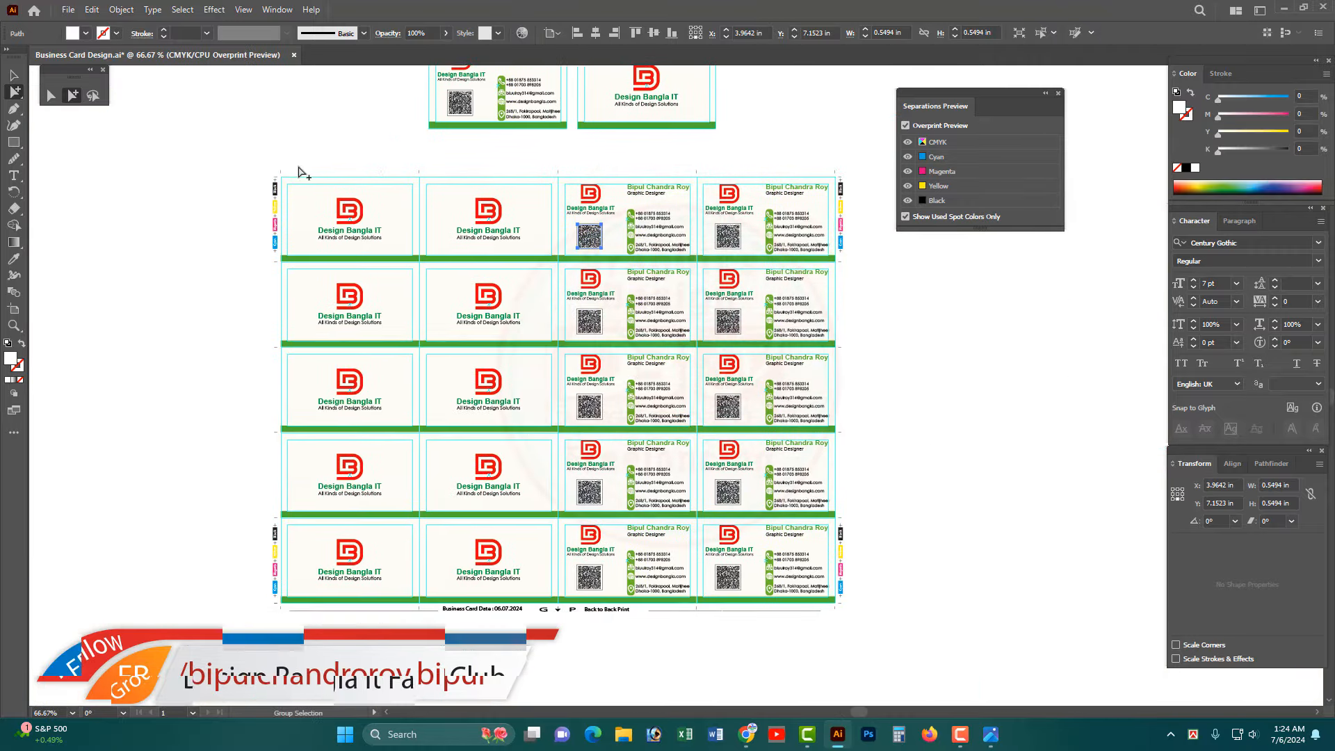
left_click(302, 172)
left_click(15, 77)
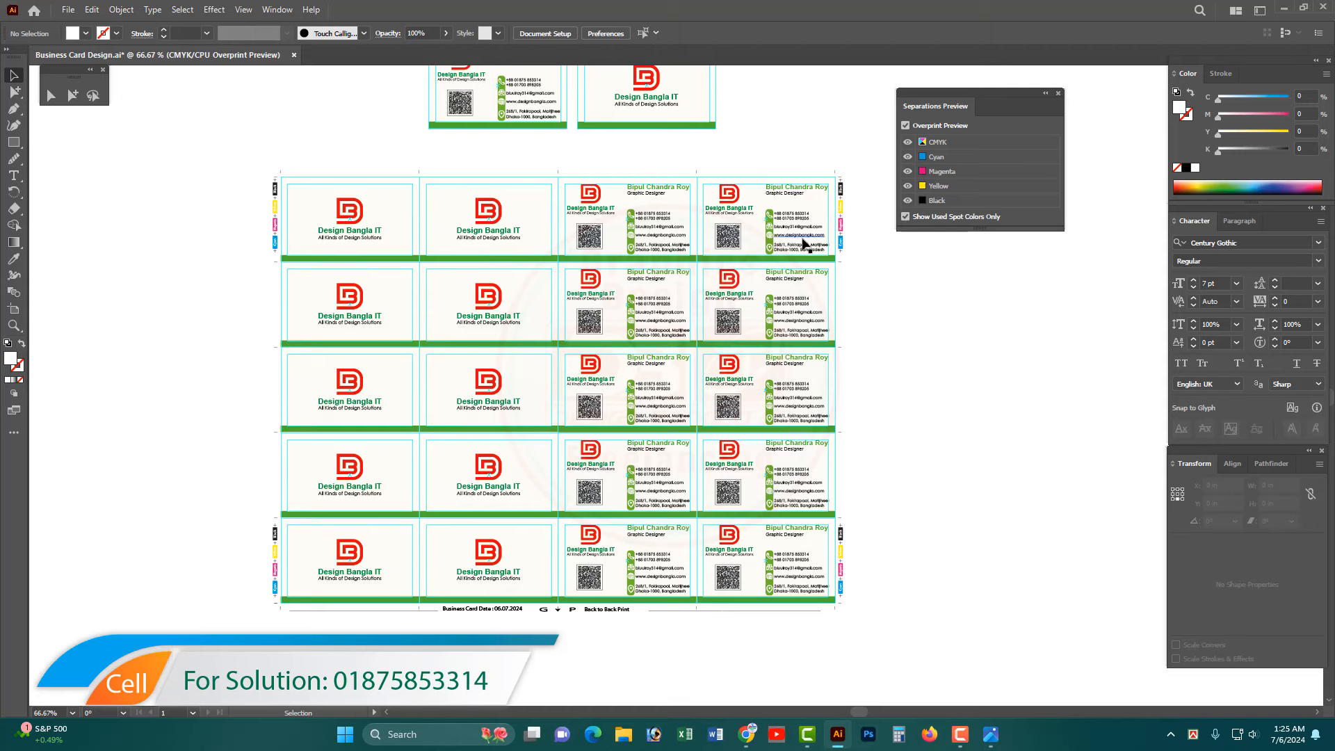
- Examine the finished grid's contact details, QR codes, crop marks and colour bars up close and as a whole
left_click_drag(701, 210, 835, 342)
left_click(515, 379, "ctrl+alt")
left_click(514, 378, "ctrl+alt")
left_click(515, 378, "ctrl+alt")
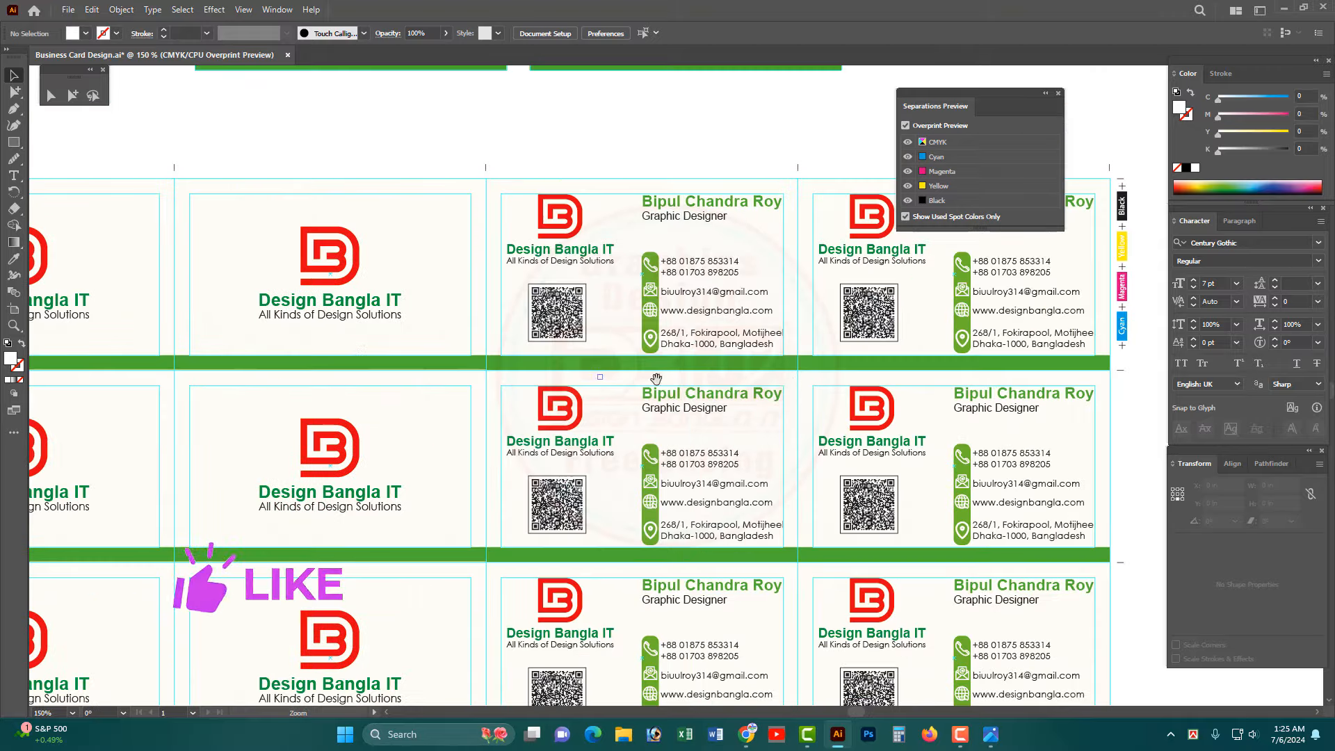
left_click_drag(699, 313, 610, 236)
left_click(584, 368, "ctrl+alt")
left_click_drag(647, 371, 654, 308)
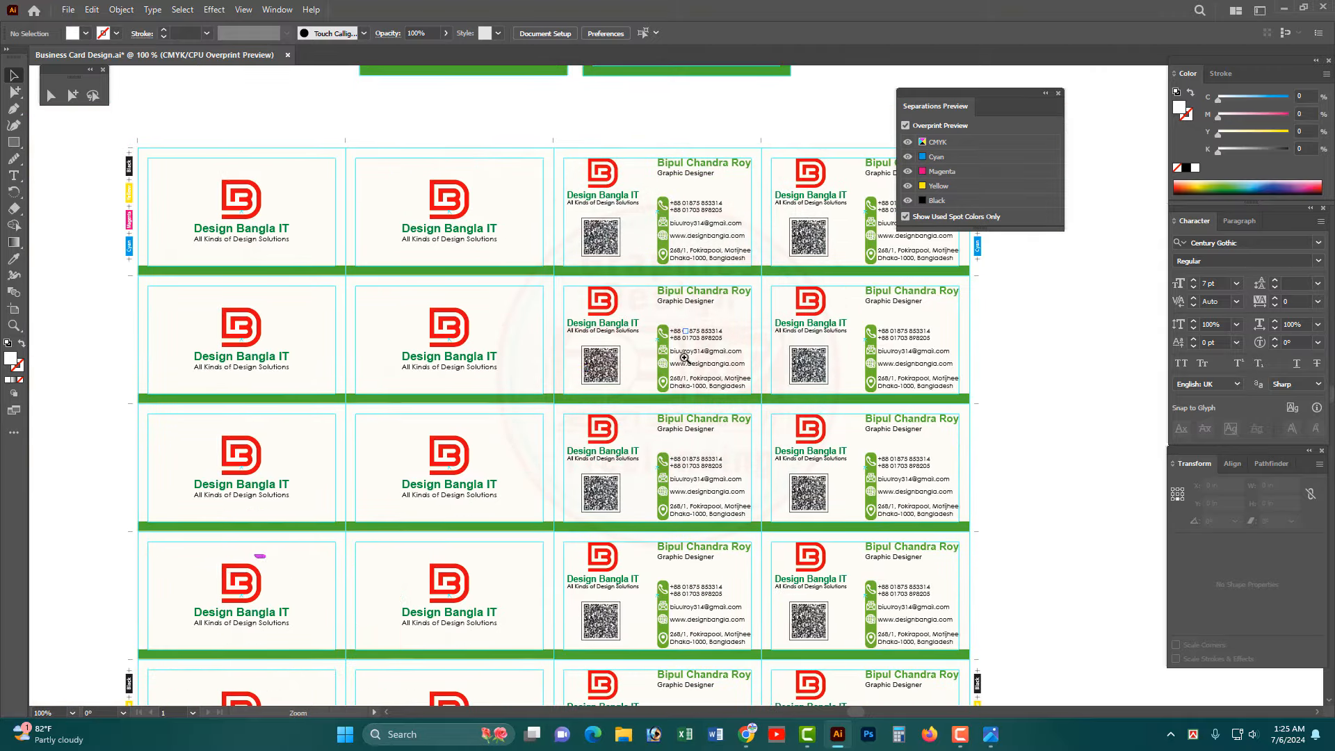
left_click_drag(741, 405, 741, 323)
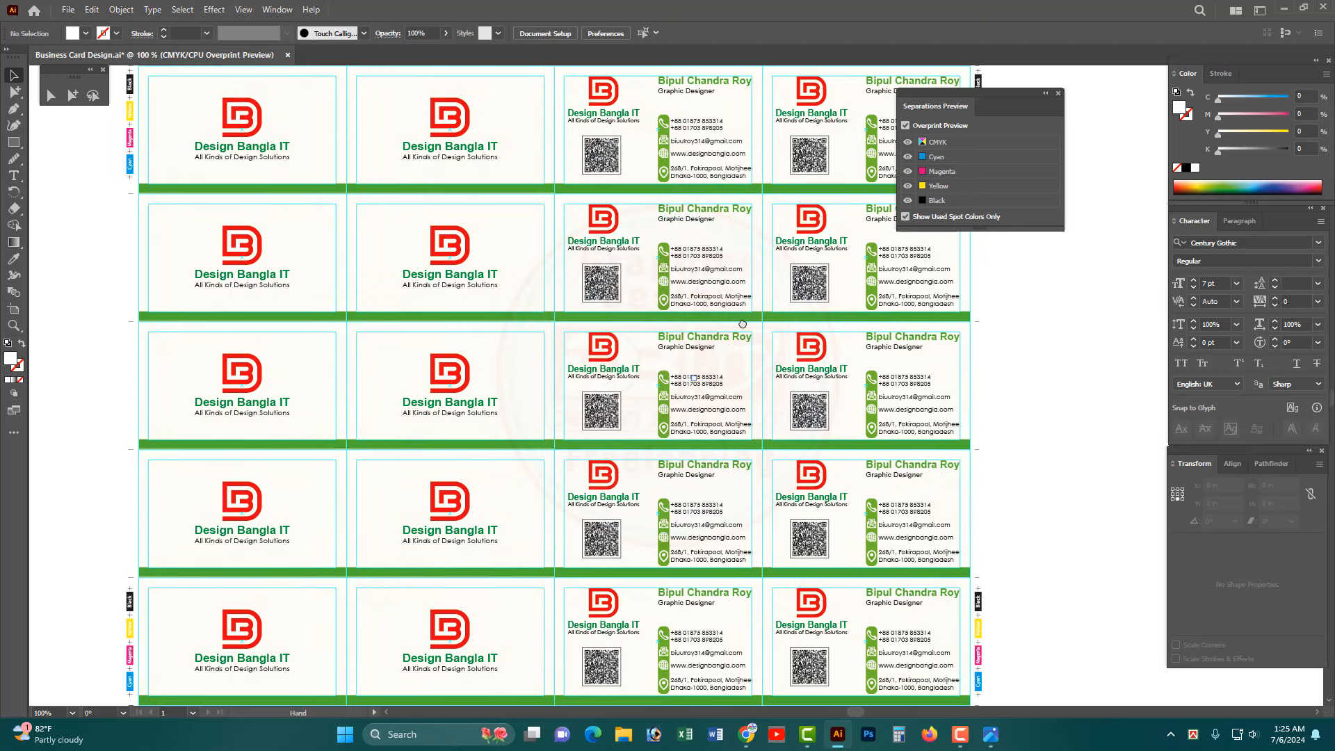
left_click(644, 408, "ctrl+alt")
left_click_drag(977, 333, 788, 439)
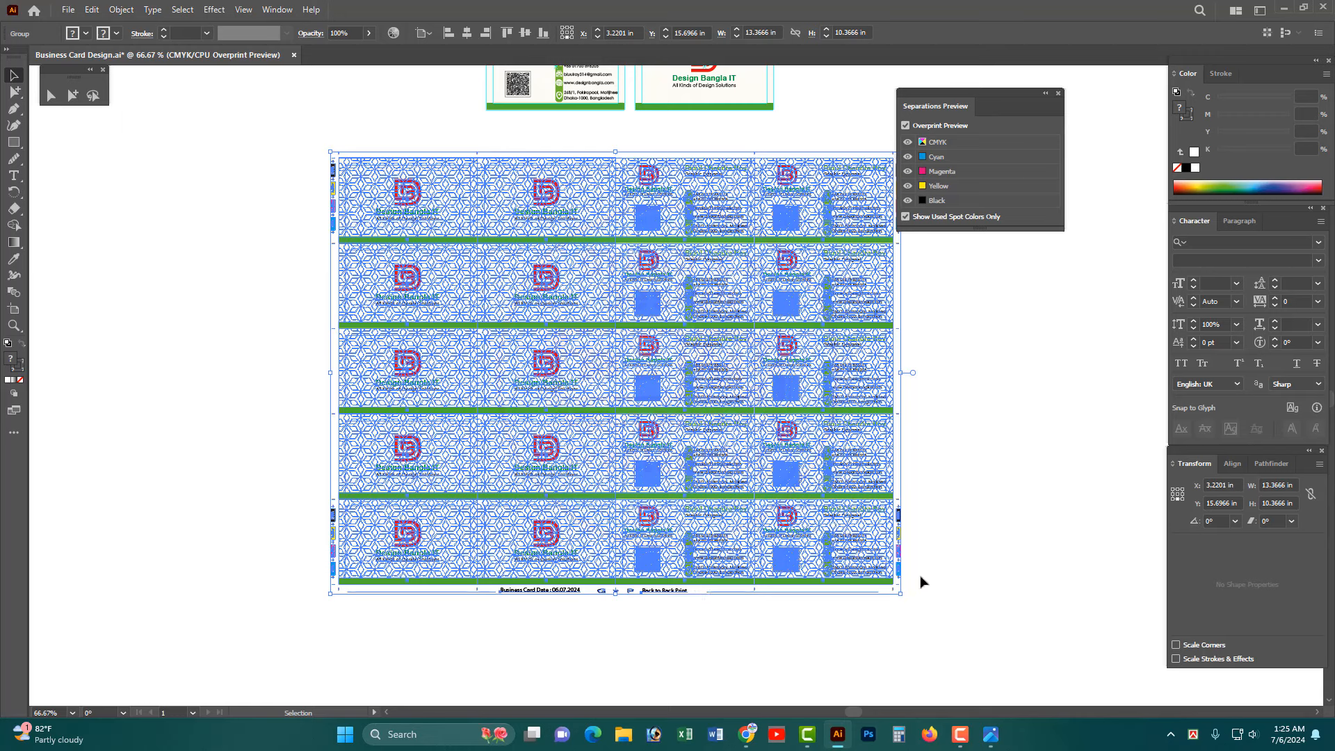
left_click_drag(986, 616, 306, 141)
left_click(308, 140)
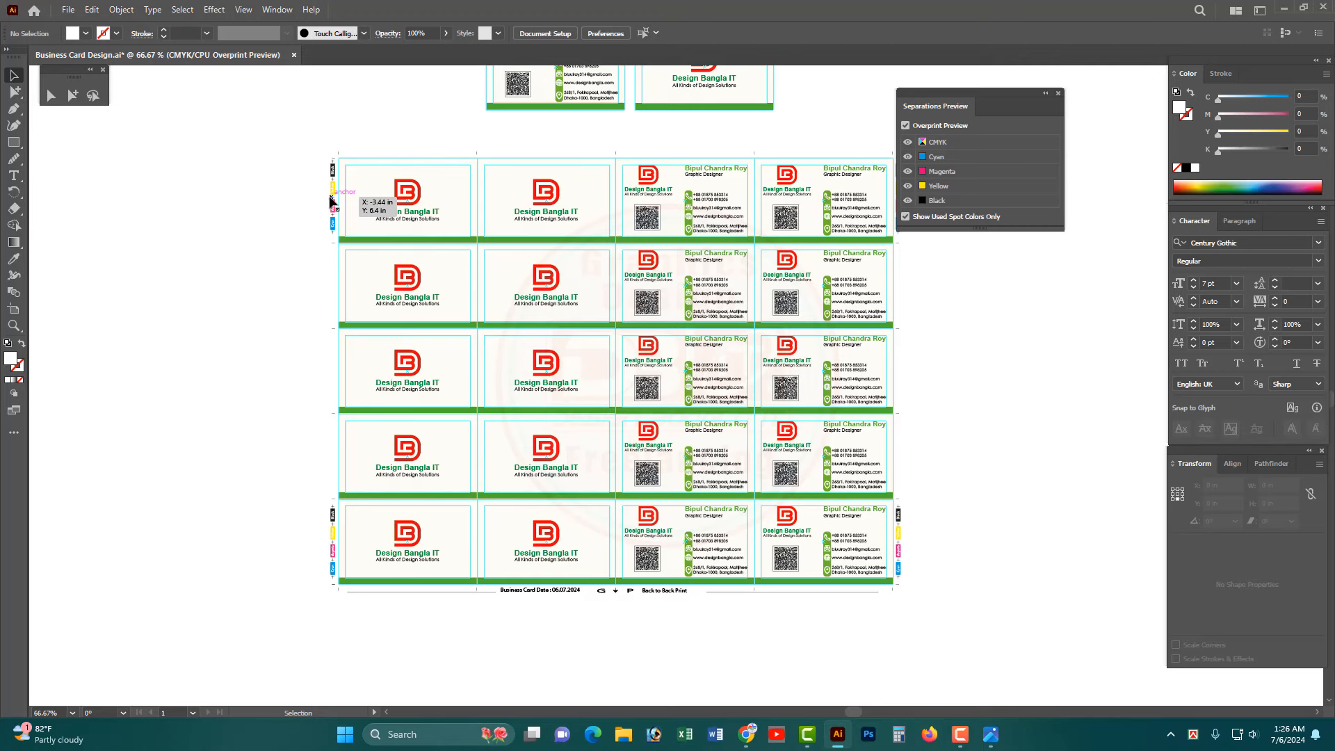
left_click_drag(315, 139, 977, 604)
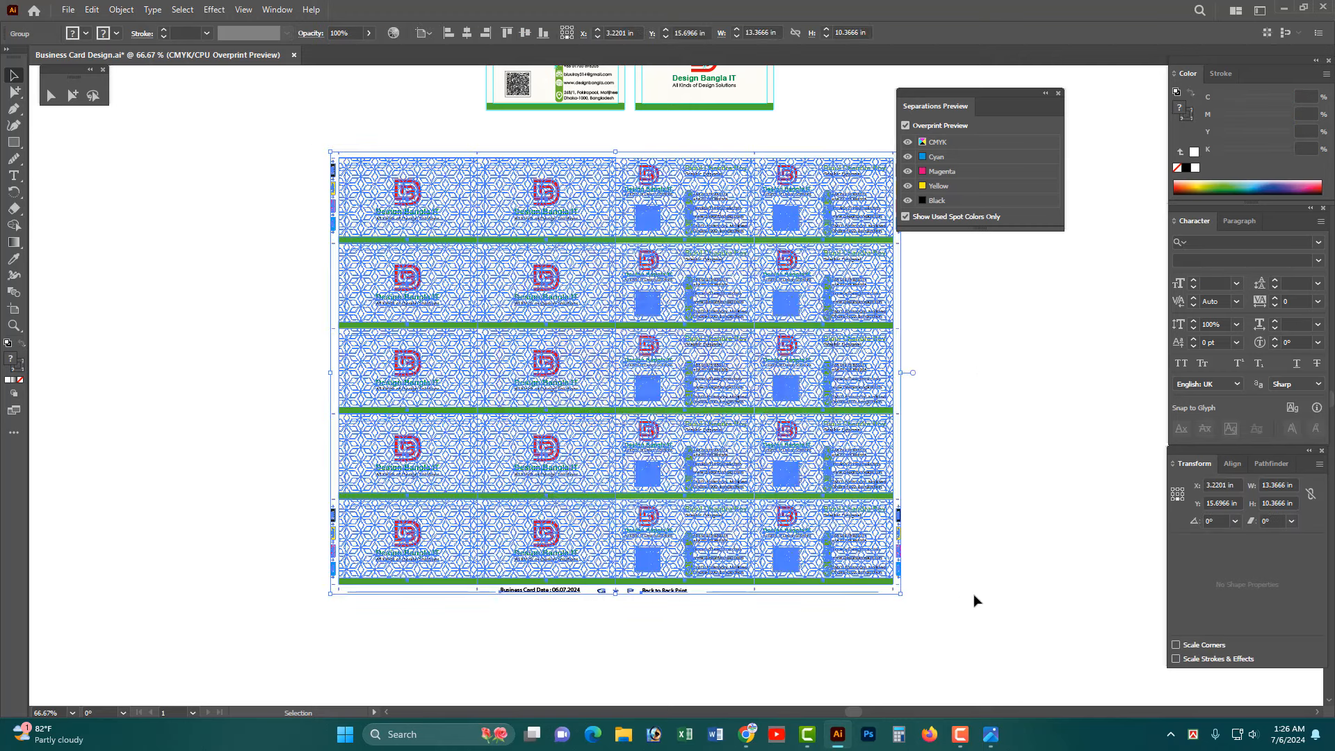
left_click_drag(1015, 91, 1088, 78)
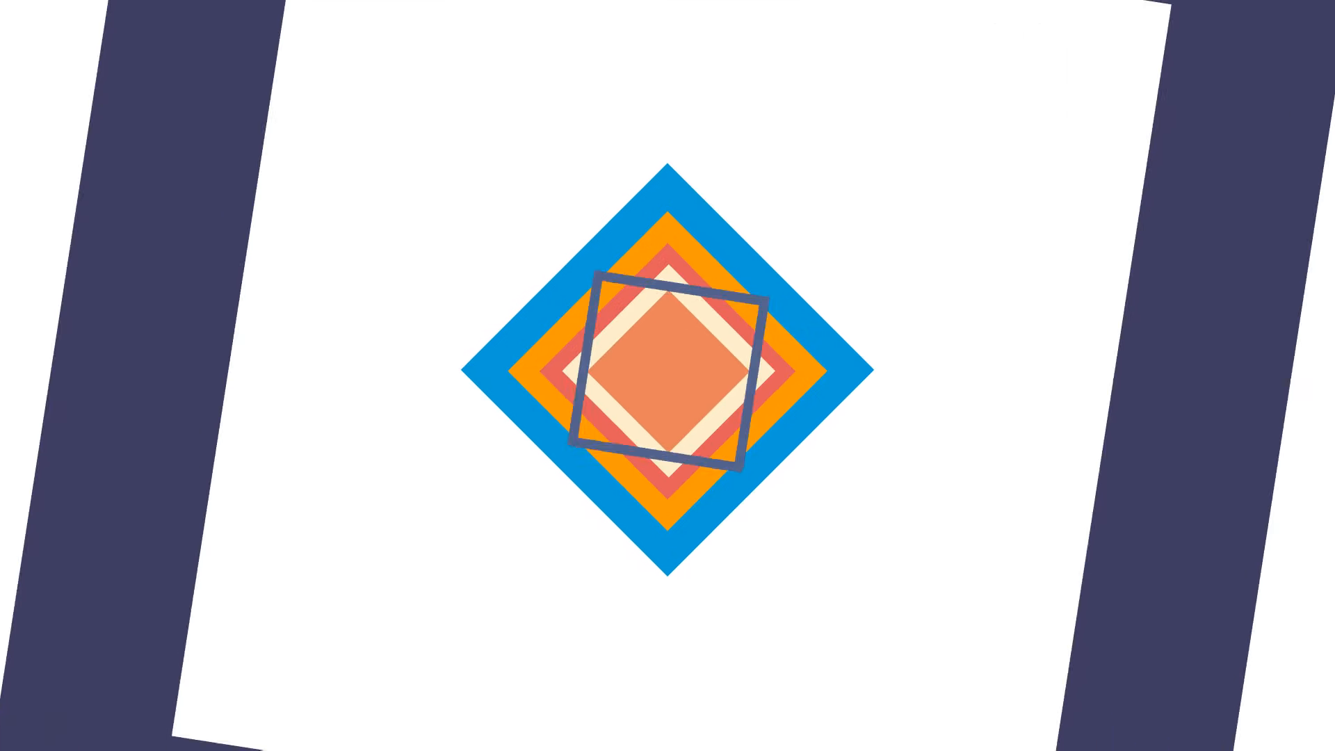